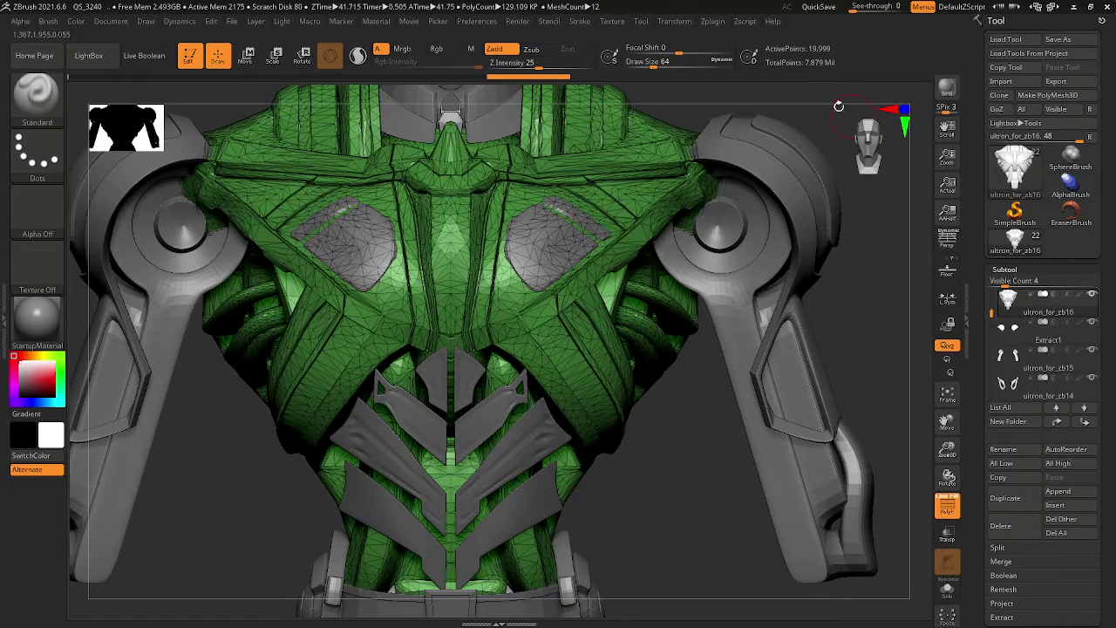
Switch to Maya and inspect the robot's torso mesh at closer range
key(alt+Tab)
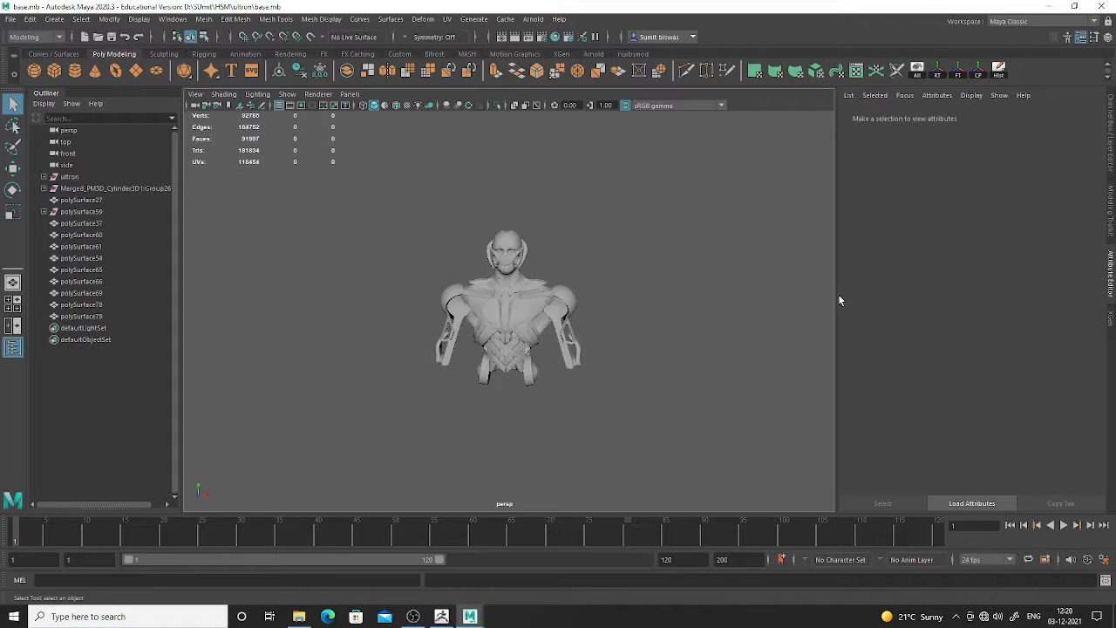
click(524, 308)
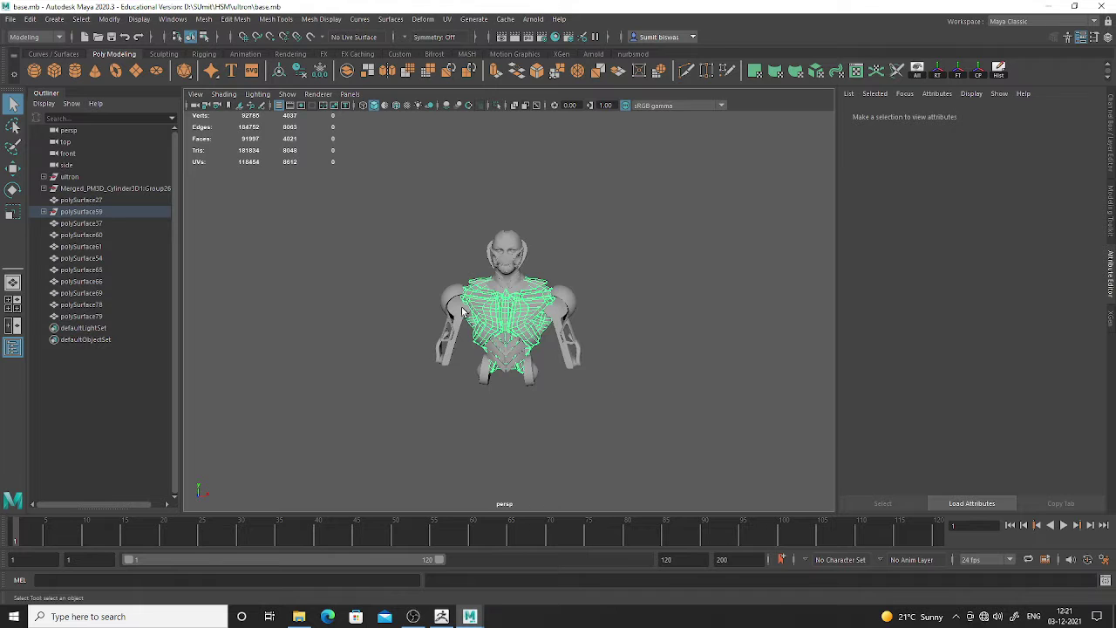
scroll(464, 312, up, 4)
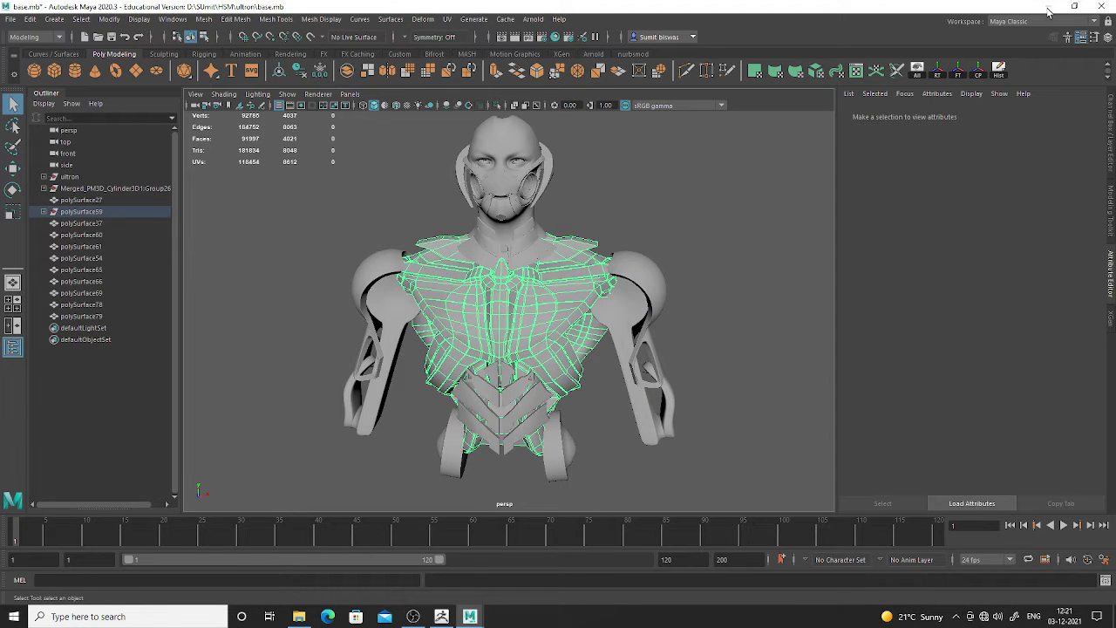
In the ultron project folder in File Explorer, create a new folder named hi and open it
click(441, 617)
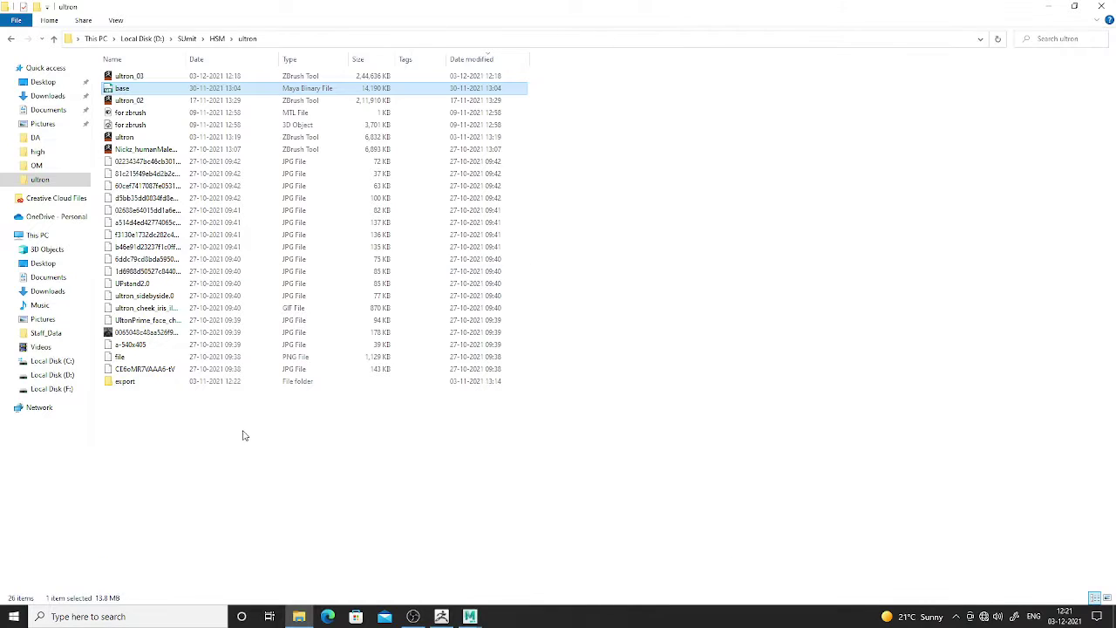
right_click(244, 434)
mouse_move(288, 571)
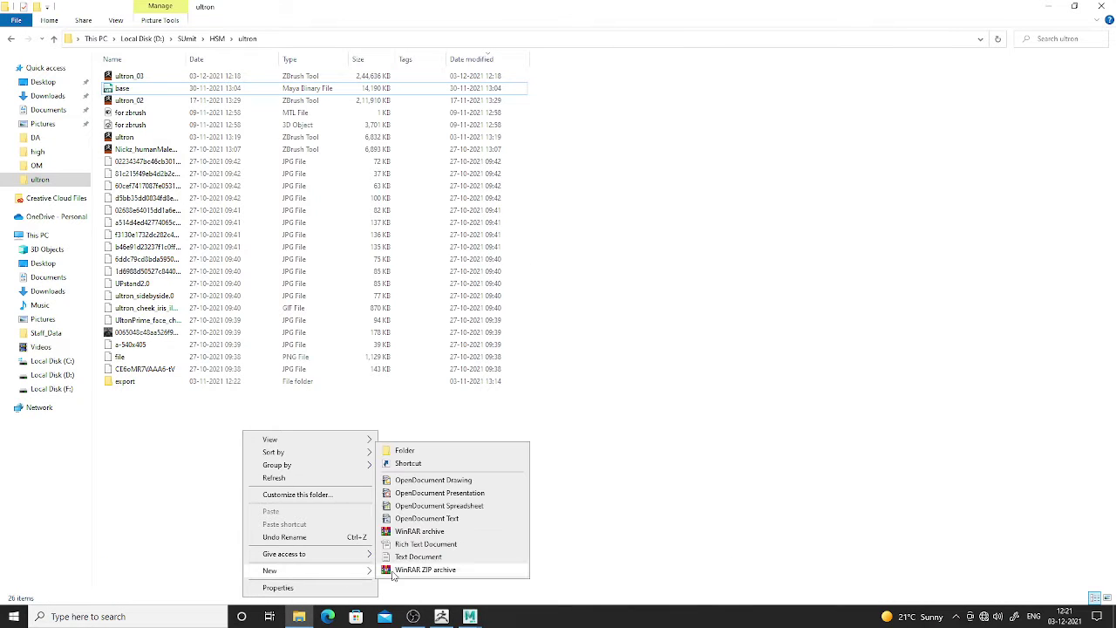
click(414, 450)
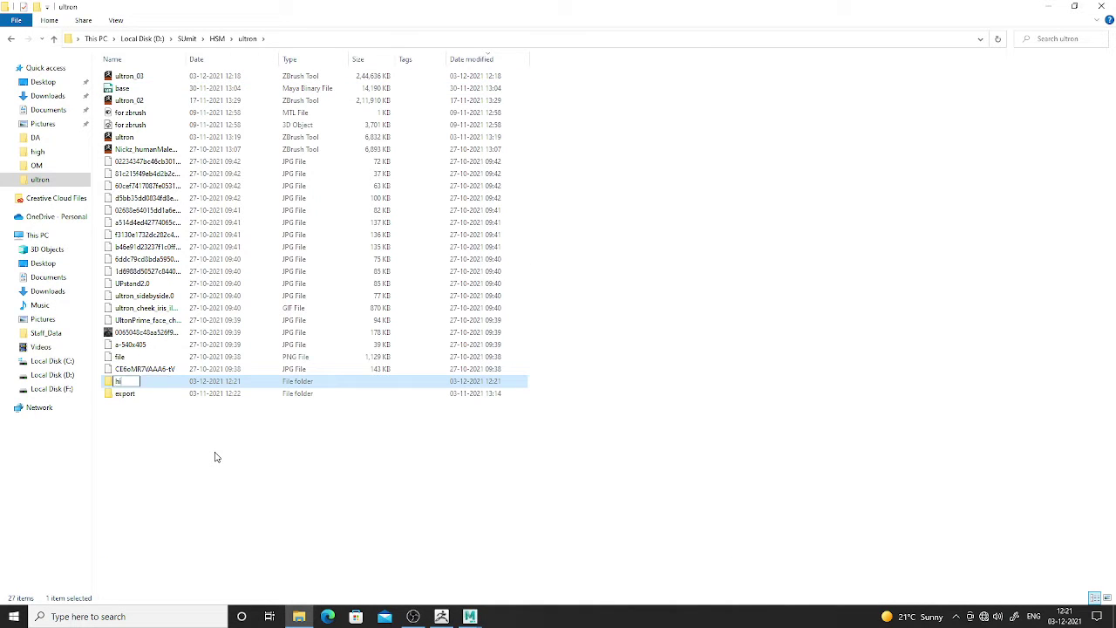
key(Return)
key(Return)
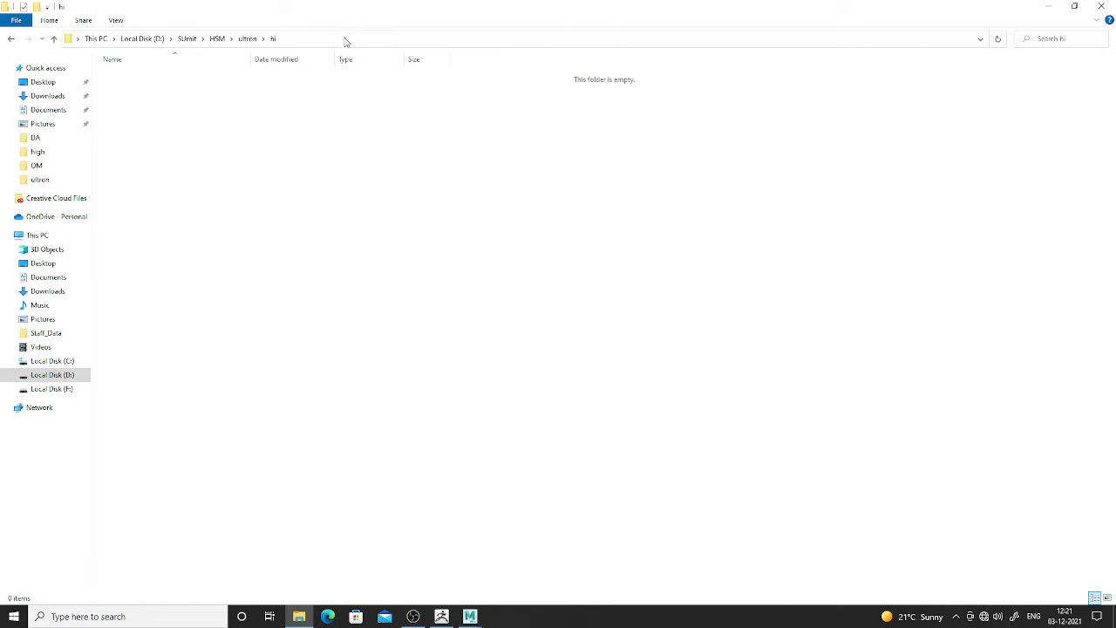
Copy the hi folder's path, return to ZBrush and export the torso subtool there as ultron_for_zb16 in OBJ format
click(345, 39)
key(alt+Tab)
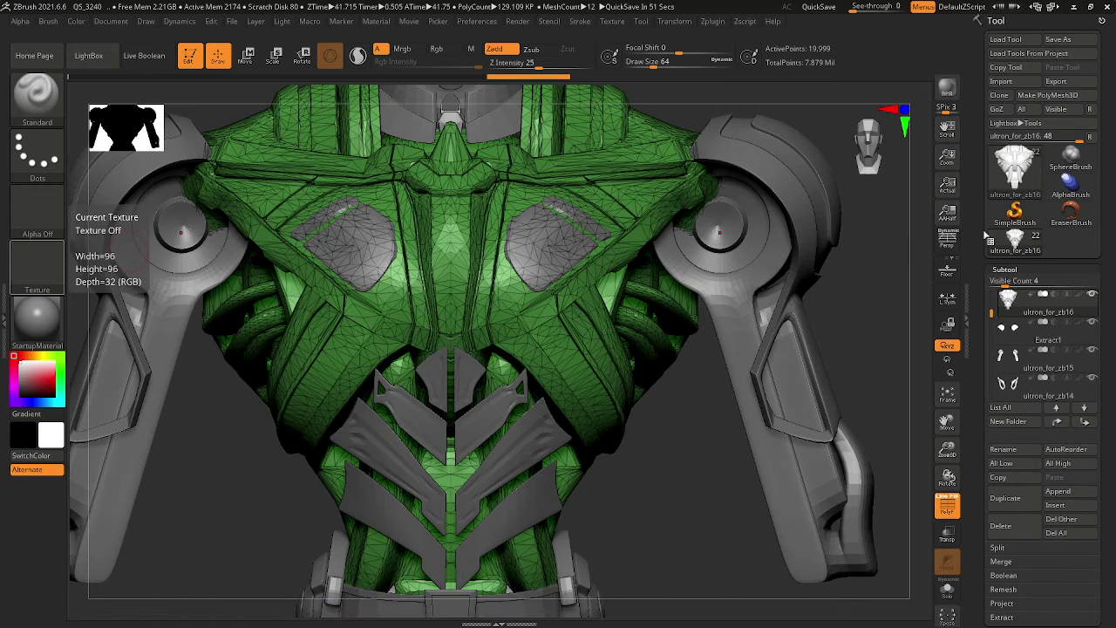
click(1055, 81)
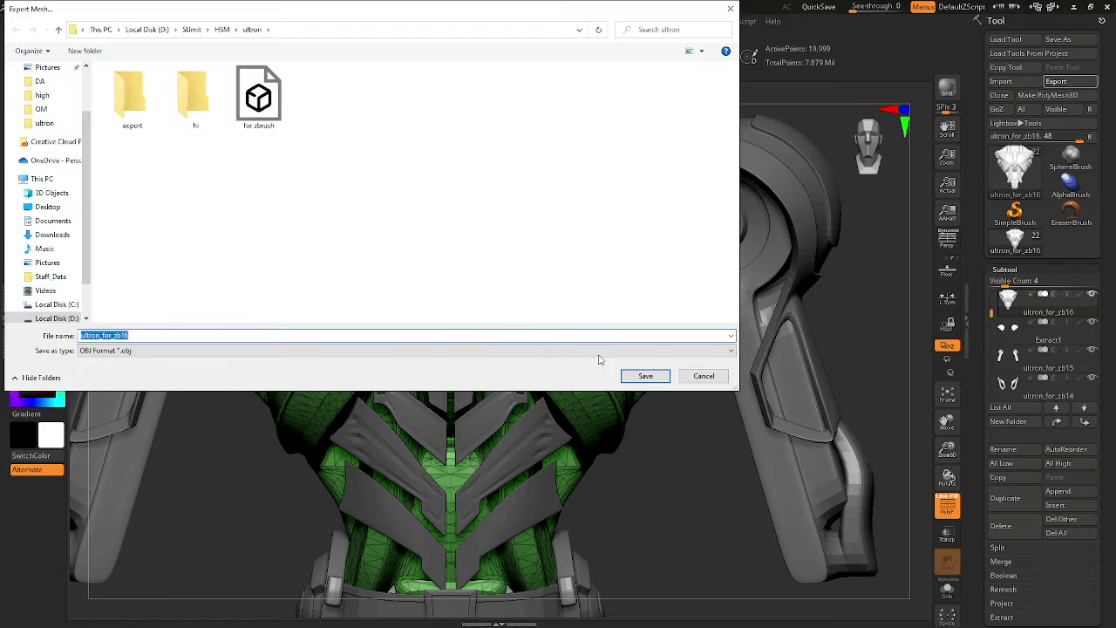
key(Return)
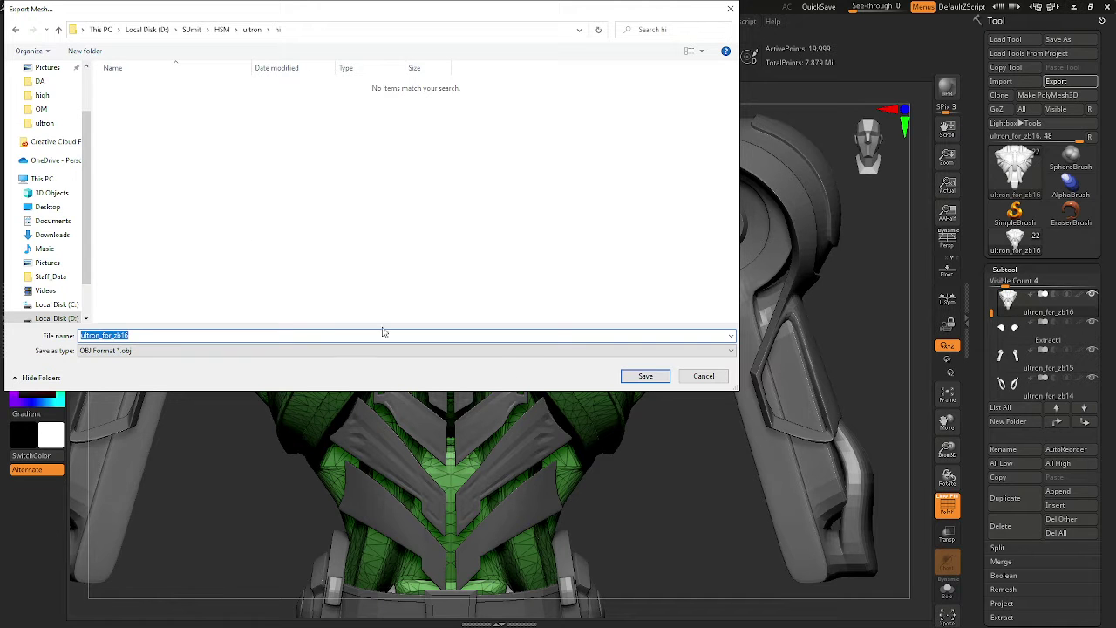
click(633, 380)
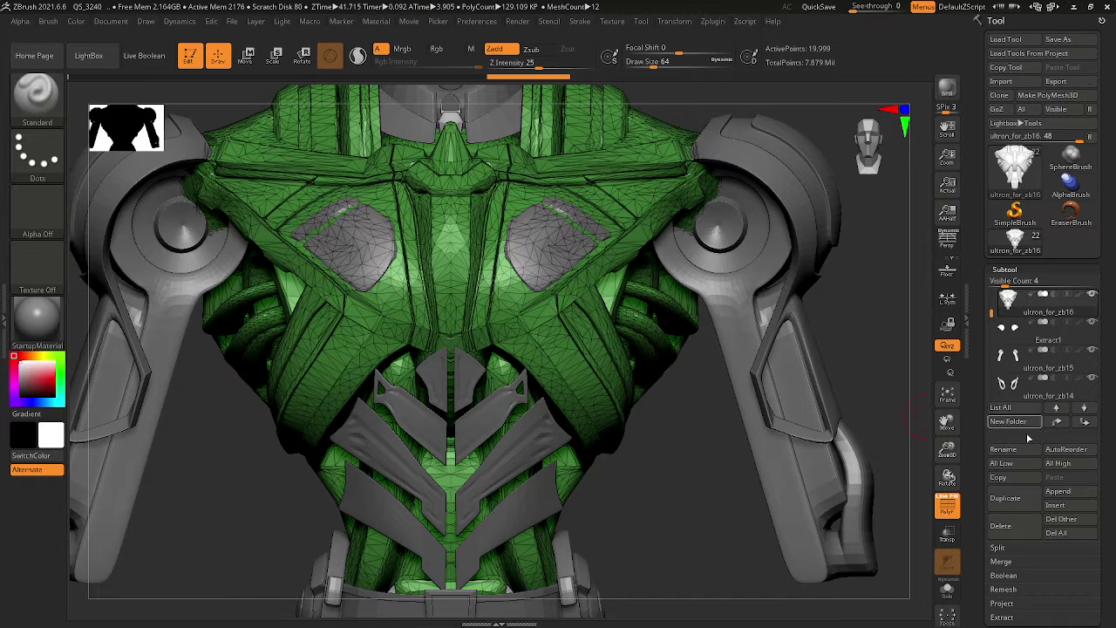
Delete the torso subtool and the Extract1 chest-plate subtool
click(1000, 526)
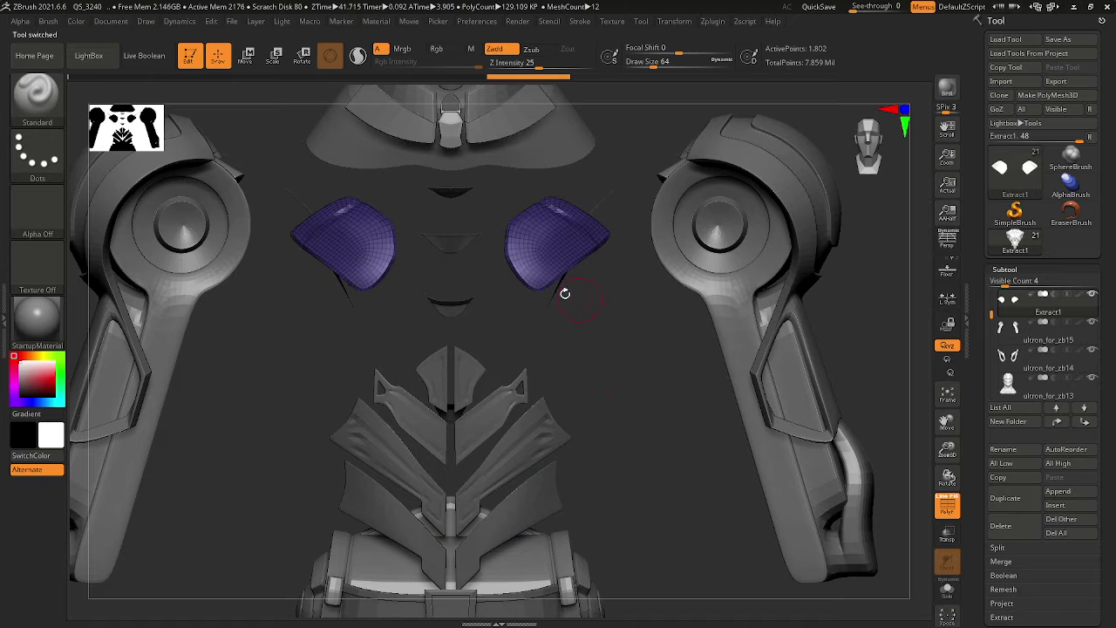
click(1000, 526)
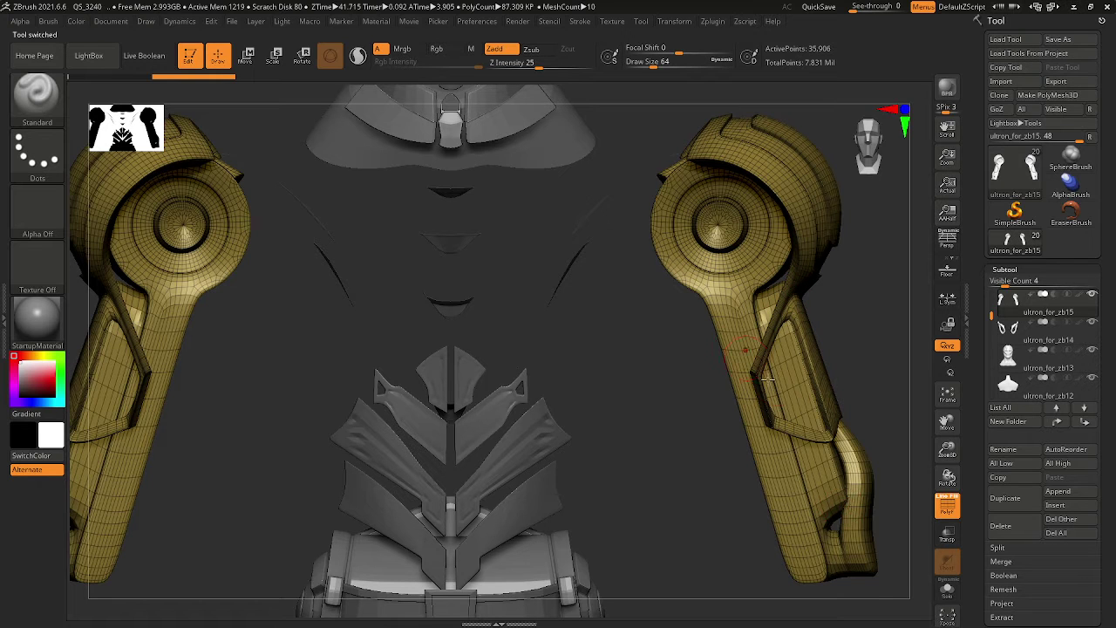
Export the arms subtool to the hi folder as ultron_for_zb15 in OBJ format, and delete that subtool
click(1056, 81)
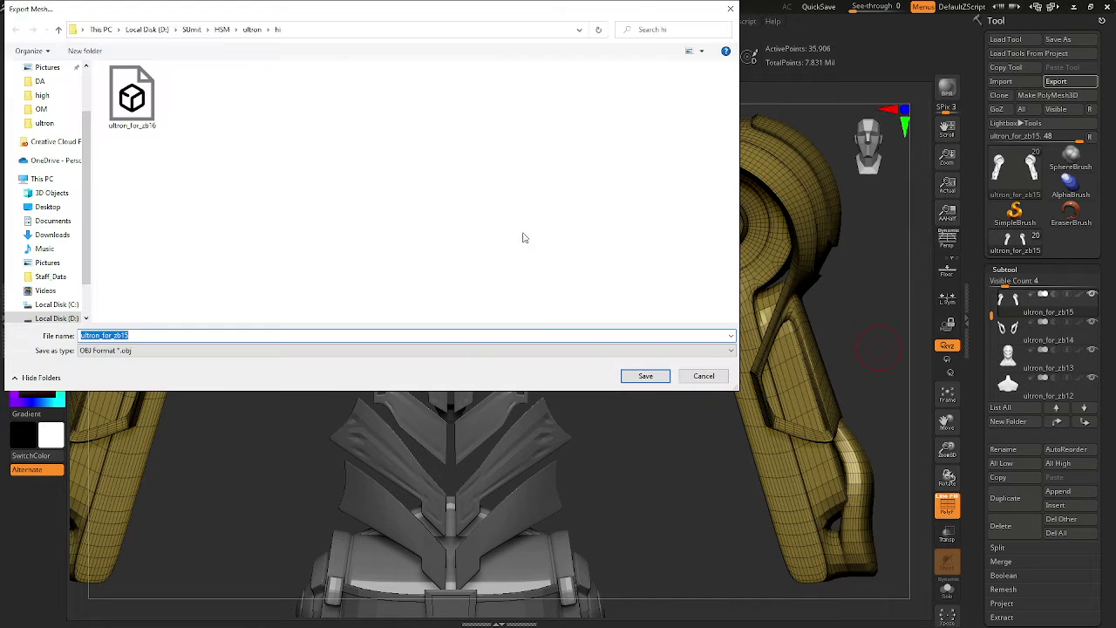
click(643, 376)
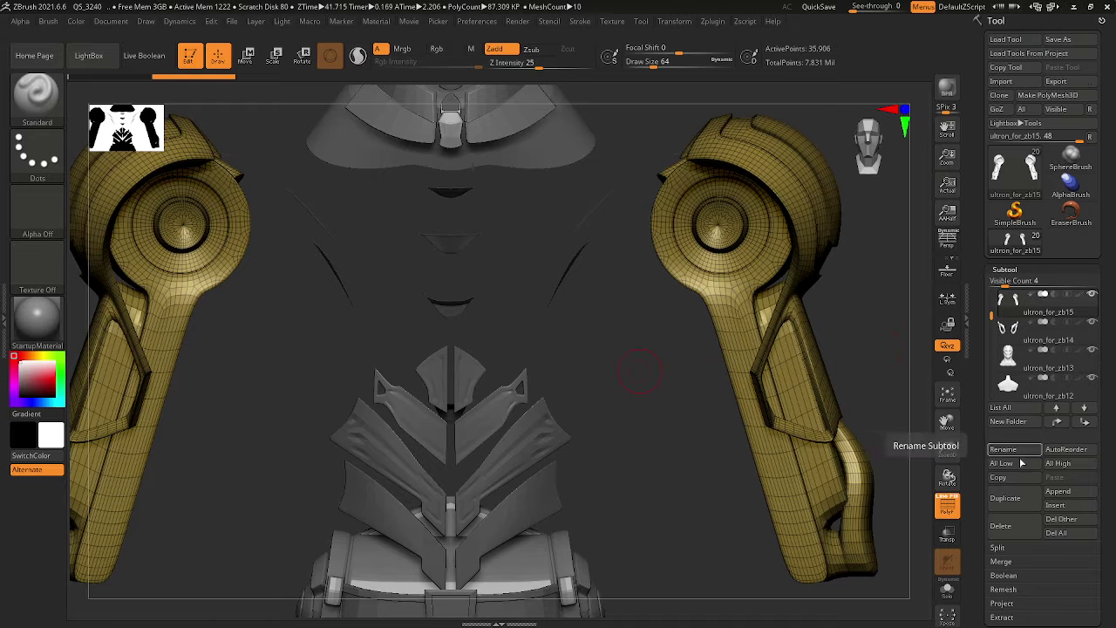
click(1001, 526)
Export the cheek frame subtool to the hi folder as ultron_for_zb14 in OBJ format, and delete that subtool
alt+right_drag(686, 316, 719, 414)
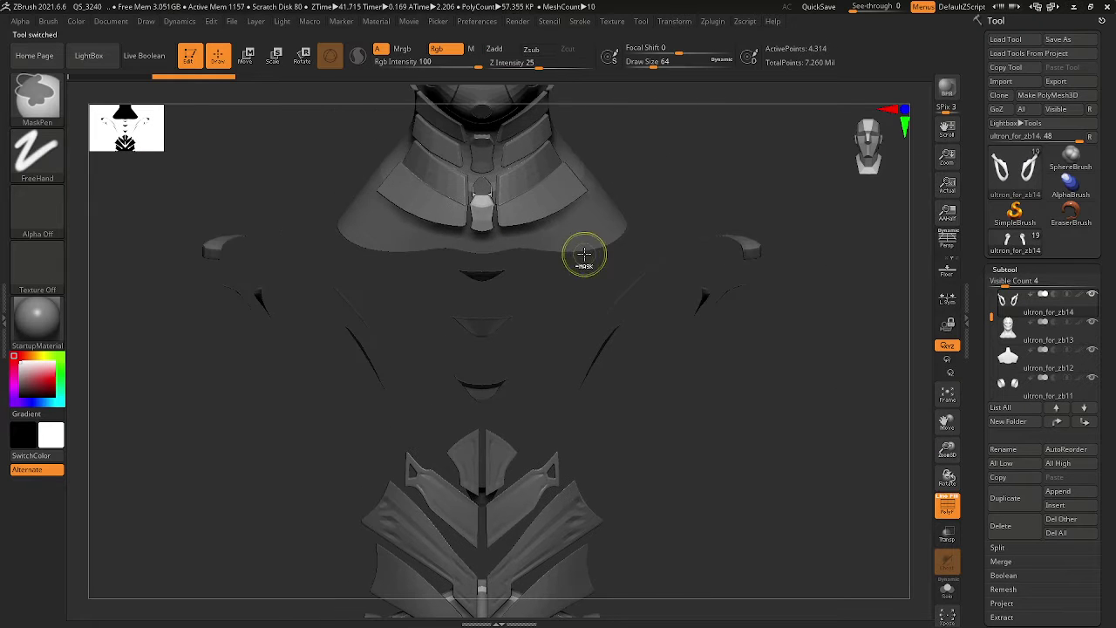
ctrl+right_drag(583, 256, 446, 201)
alt+right_drag(722, 258, 696, 404)
drag(696, 403, 689, 347)
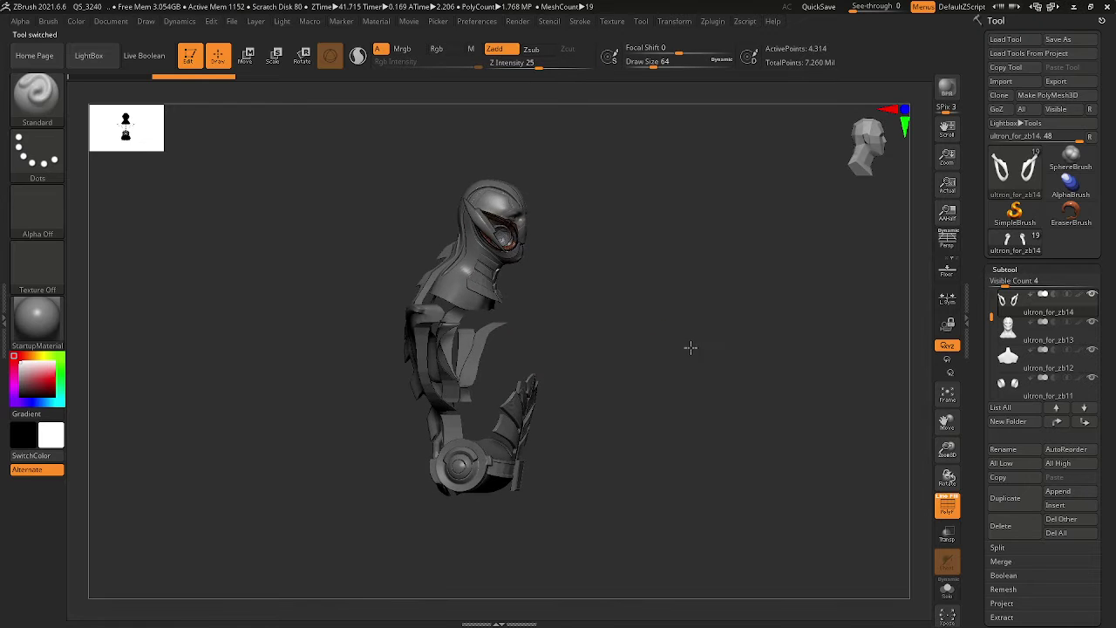
ctrl+right_drag(689, 347, 655, 350)
mouse_move(655, 349)
mouse_down()
mouse_move(792, 356)
mouse_move(735, 355)
mouse_up()
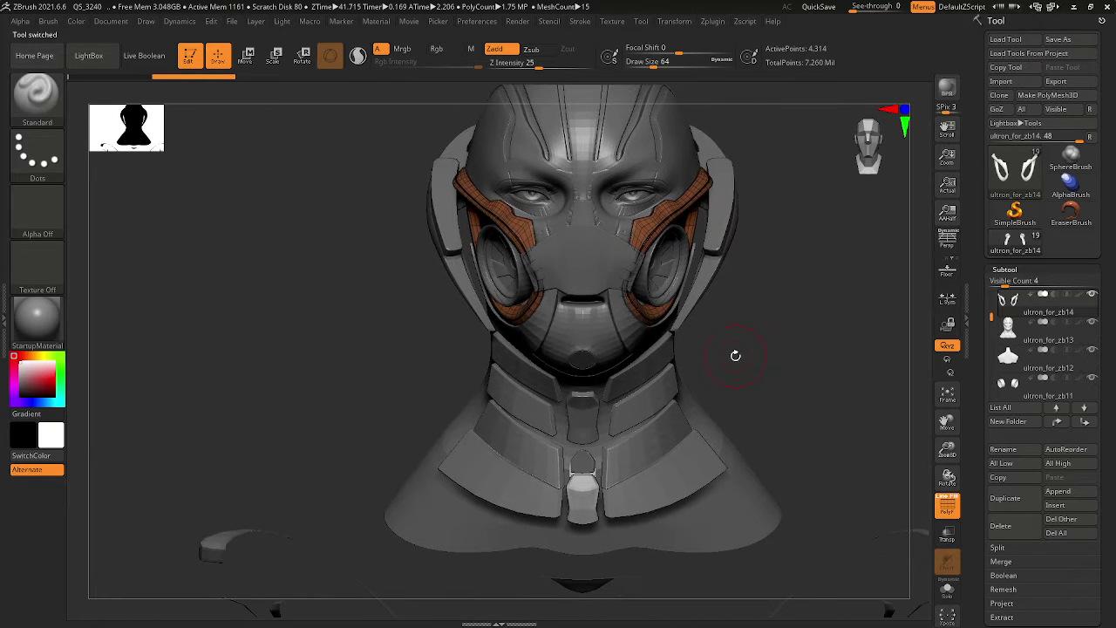
drag(851, 299, 902, 270)
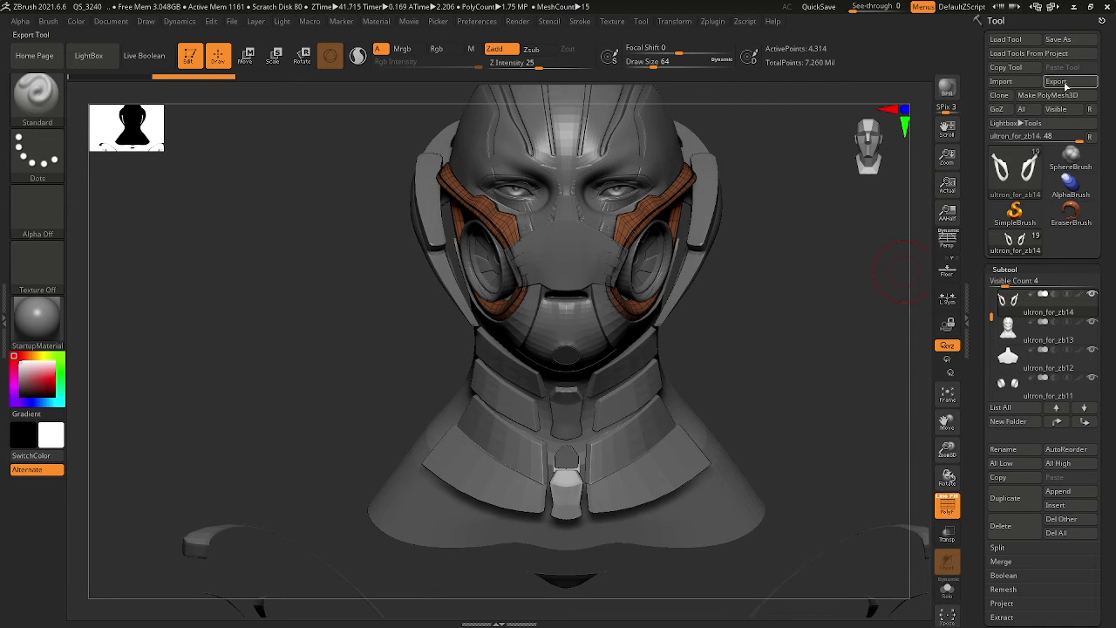
click(1058, 82)
click(646, 375)
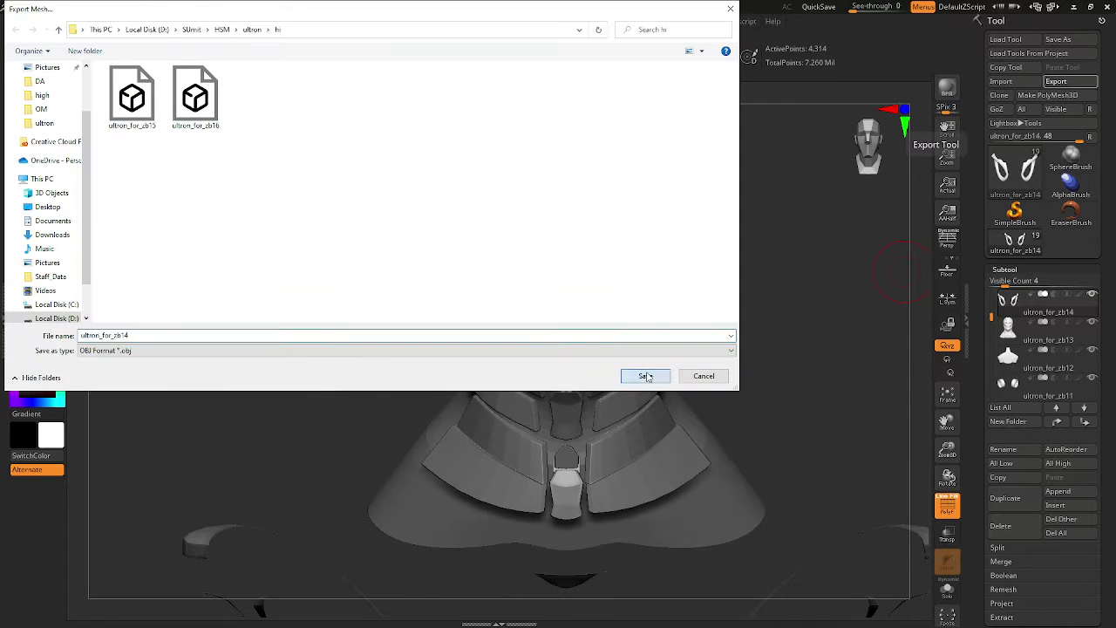
click(1000, 525)
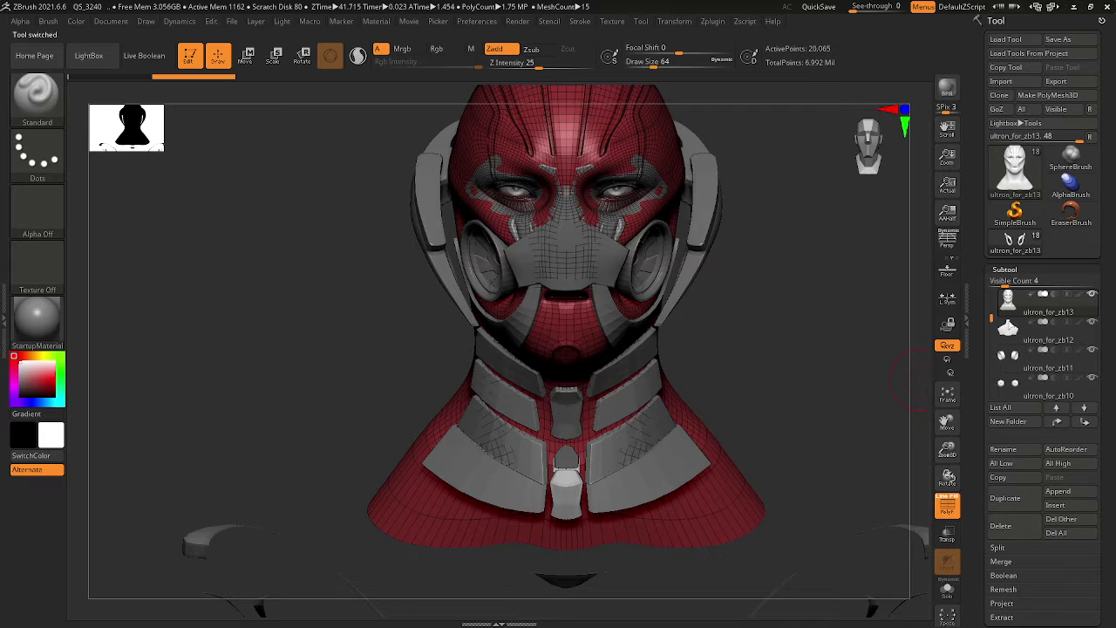
Frame the ultron_03 subtool and toggle its visibility to examine the upper eyelid strips beside the Extract13 details
drag(988, 315, 991, 290)
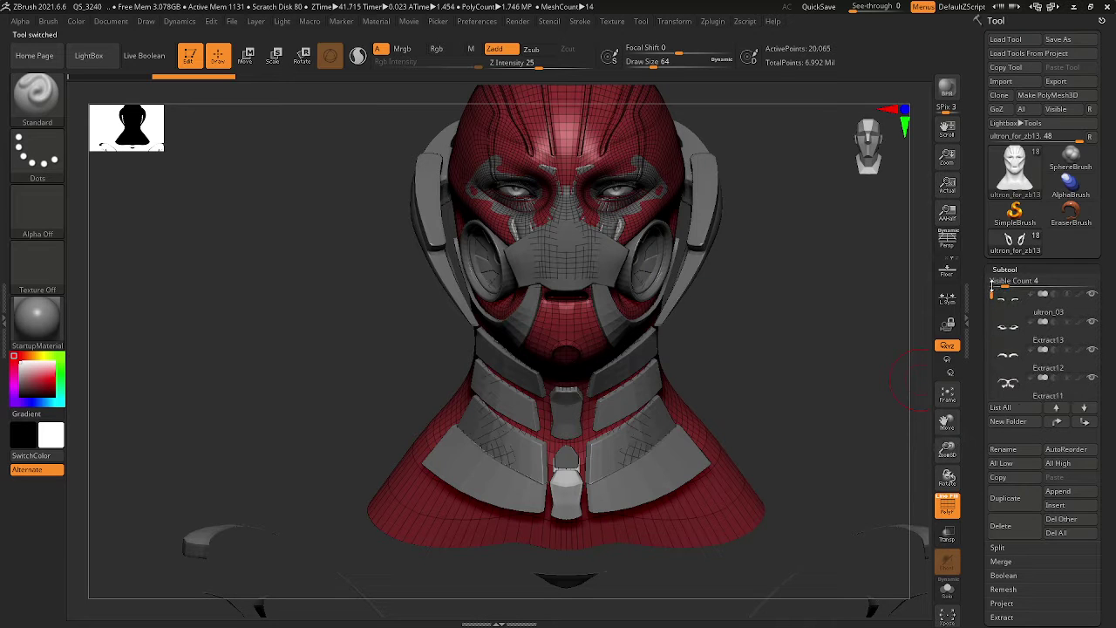
click(1082, 311)
drag(783, 331, 709, 298)
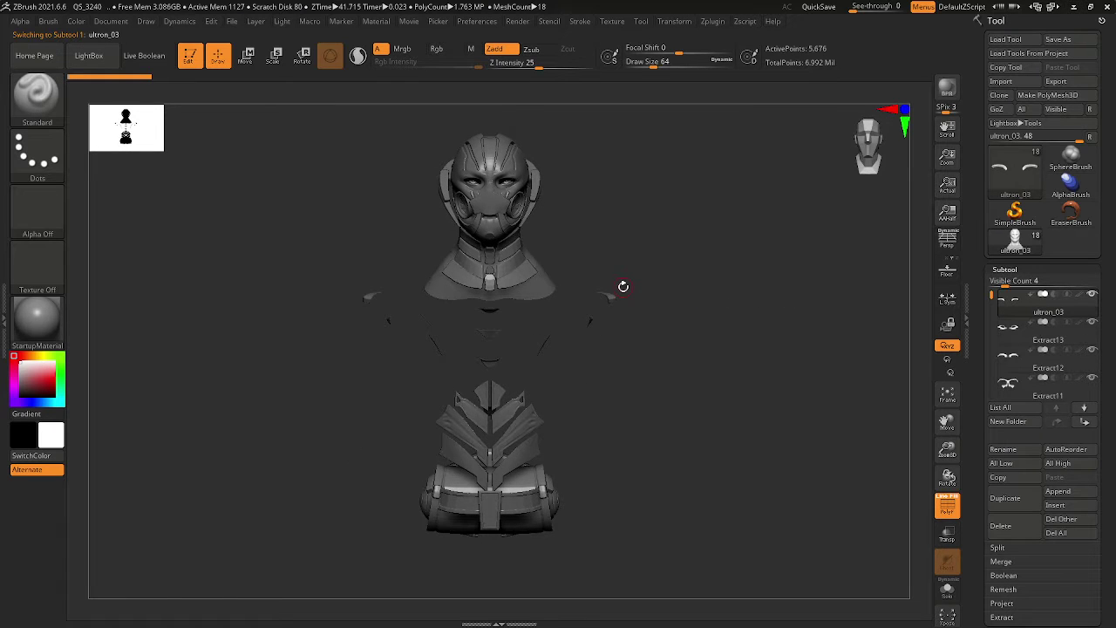
key(f)
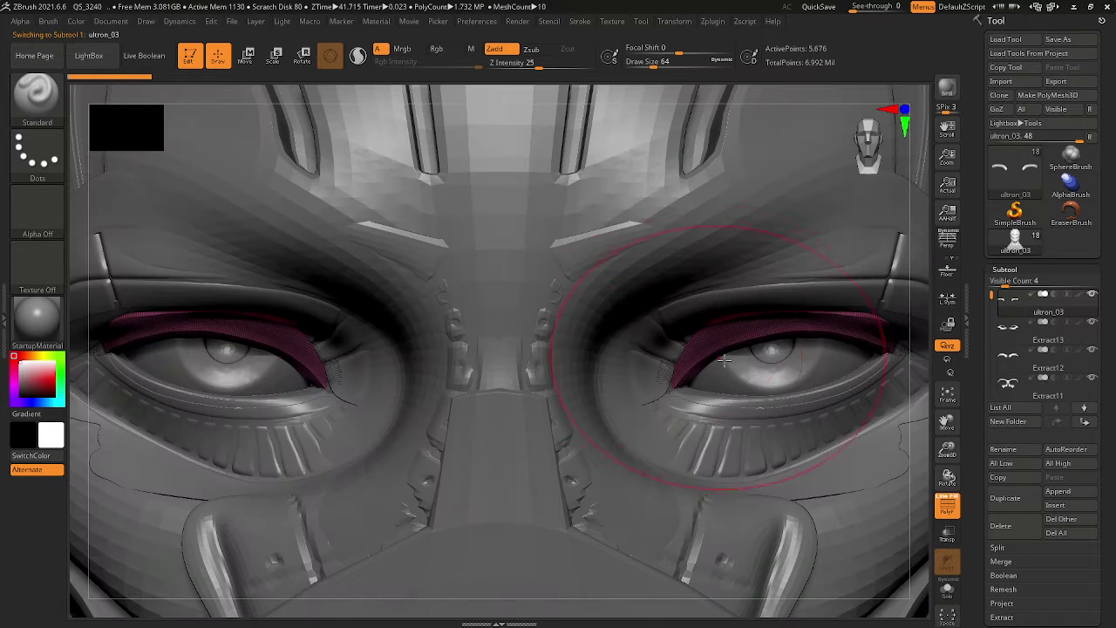
drag(917, 416, 911, 361)
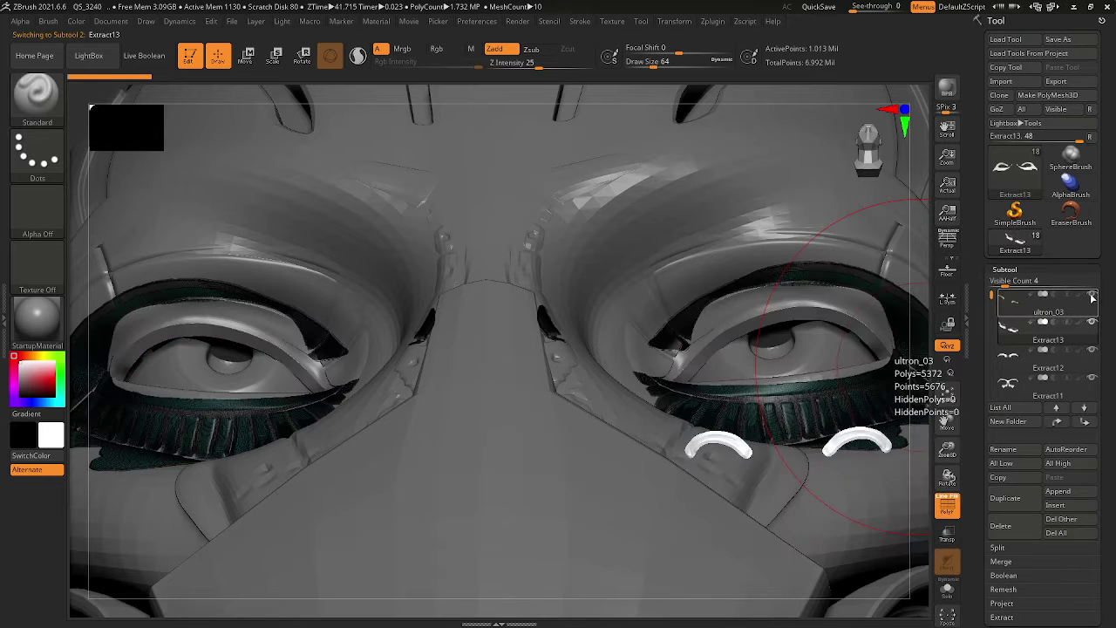
click(1092, 298)
click(1091, 299)
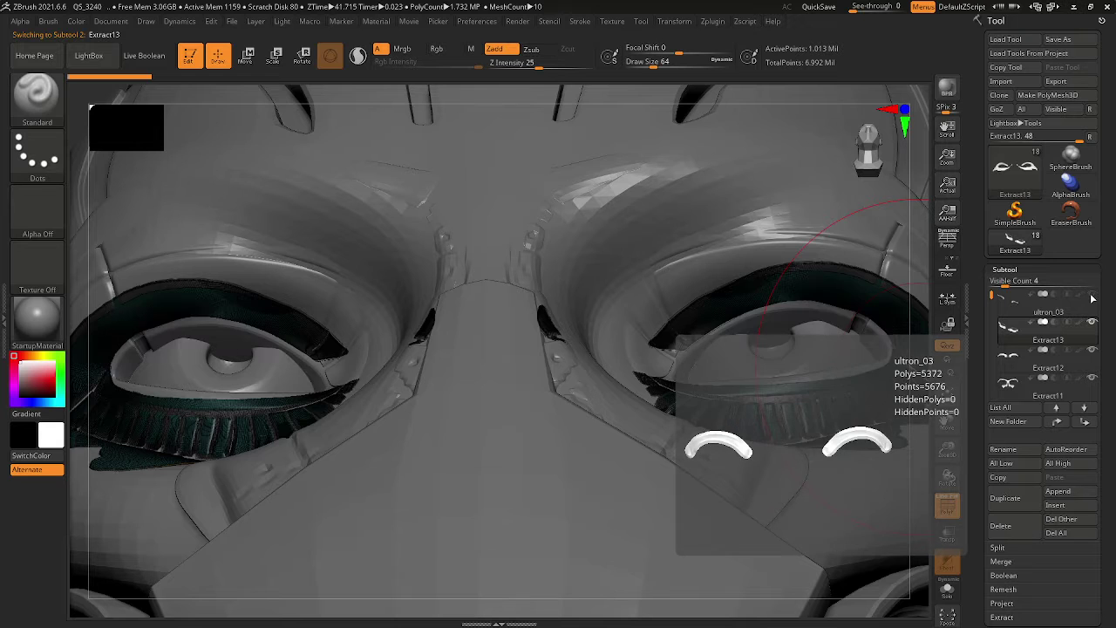
click(1091, 298)
Reselect the ultron_03 upper eyelid subtool and export its mesh
ctrl+right_drag(753, 344, 609, 304)
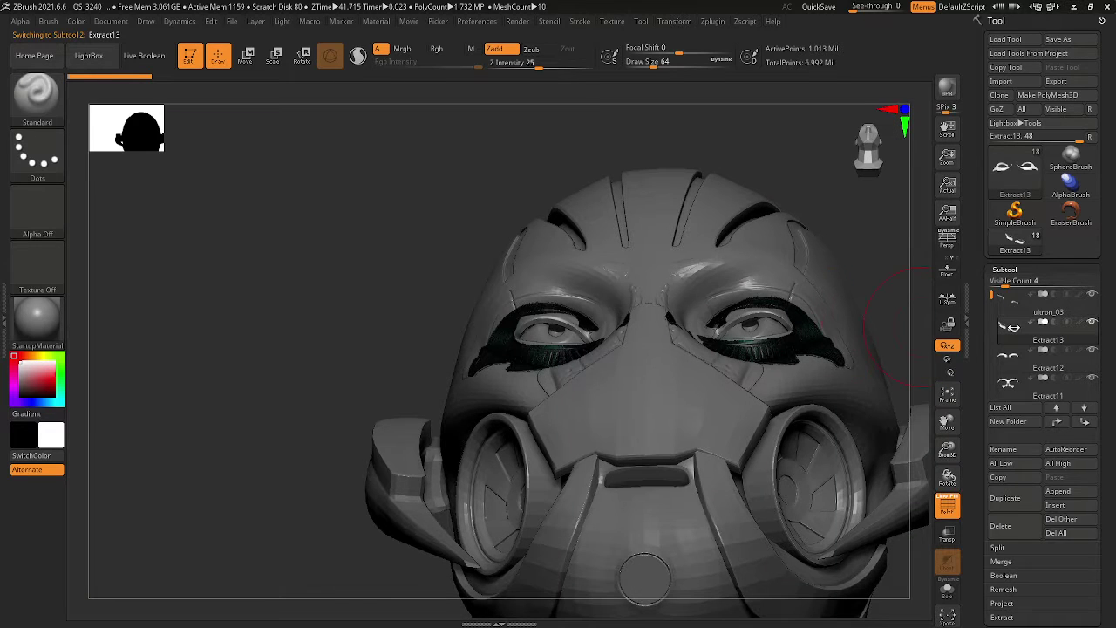
click(1077, 312)
ctrl+right_drag(683, 257, 683, 279)
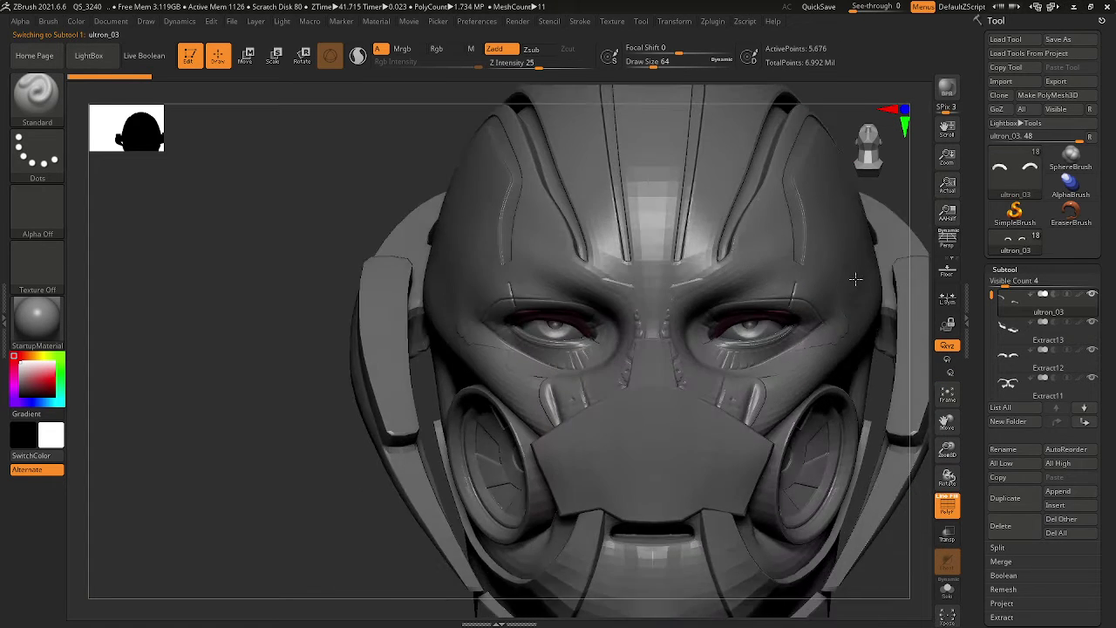
alt+drag(301, 413, 225, 368)
ctrl+right_drag(723, 313, 755, 351)
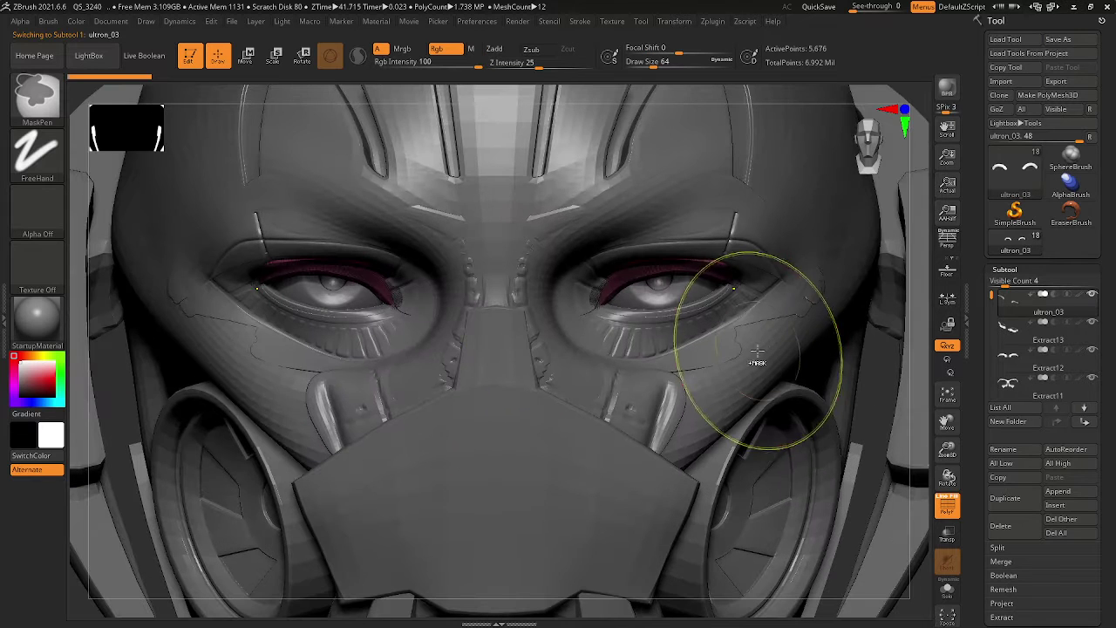
click(1081, 83)
click(643, 374)
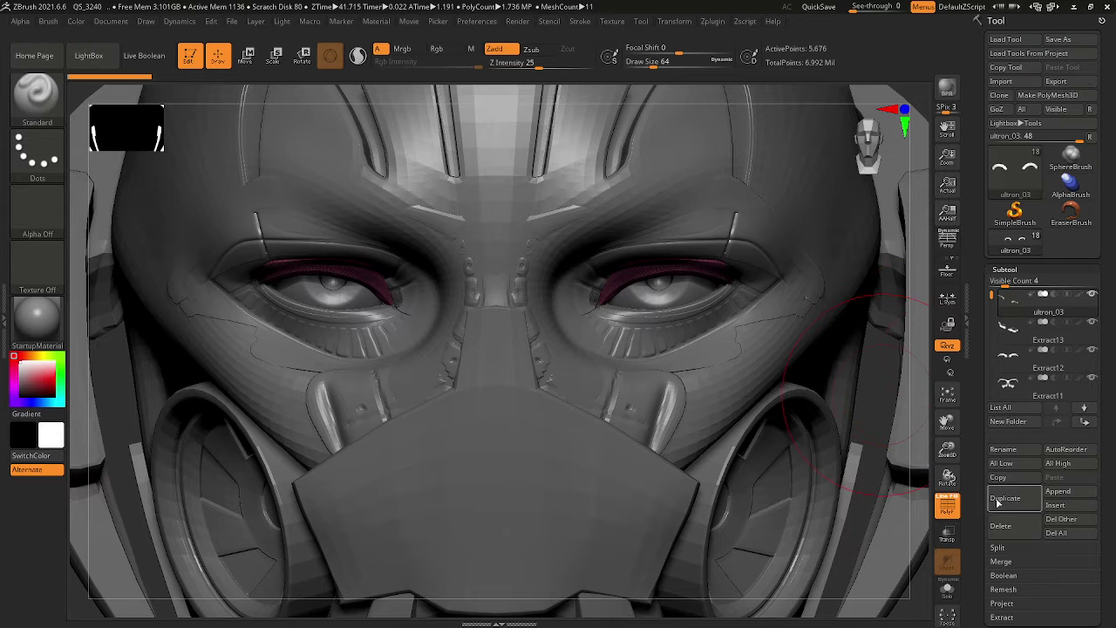
Delete the ultron_03, Extract13, Extract12 and Extract11 subtools around the eyes
click(1003, 526)
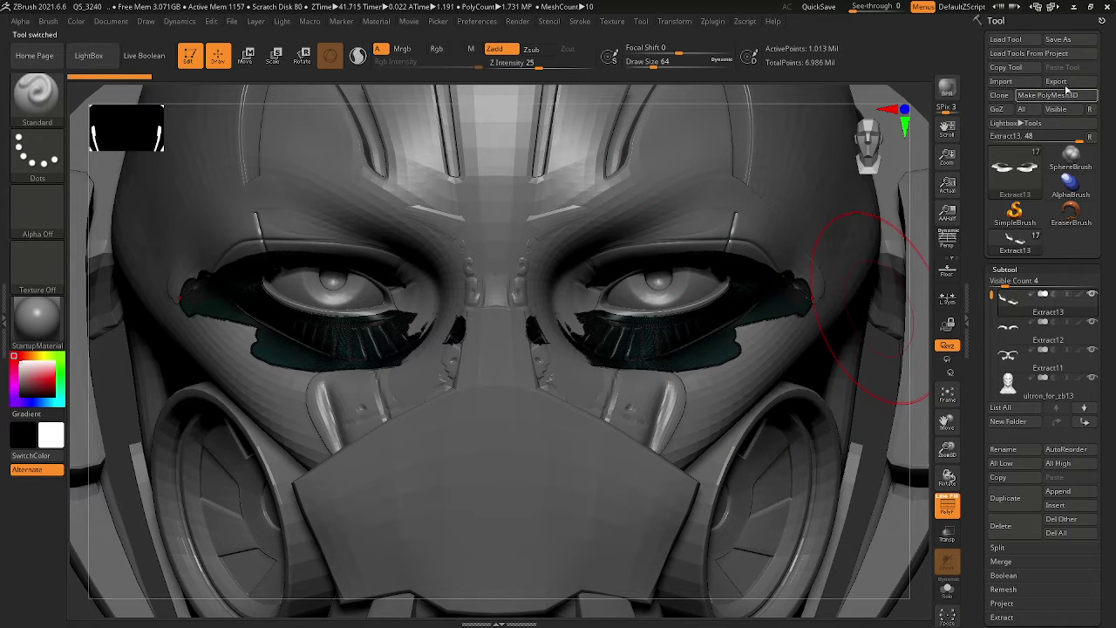
click(1002, 526)
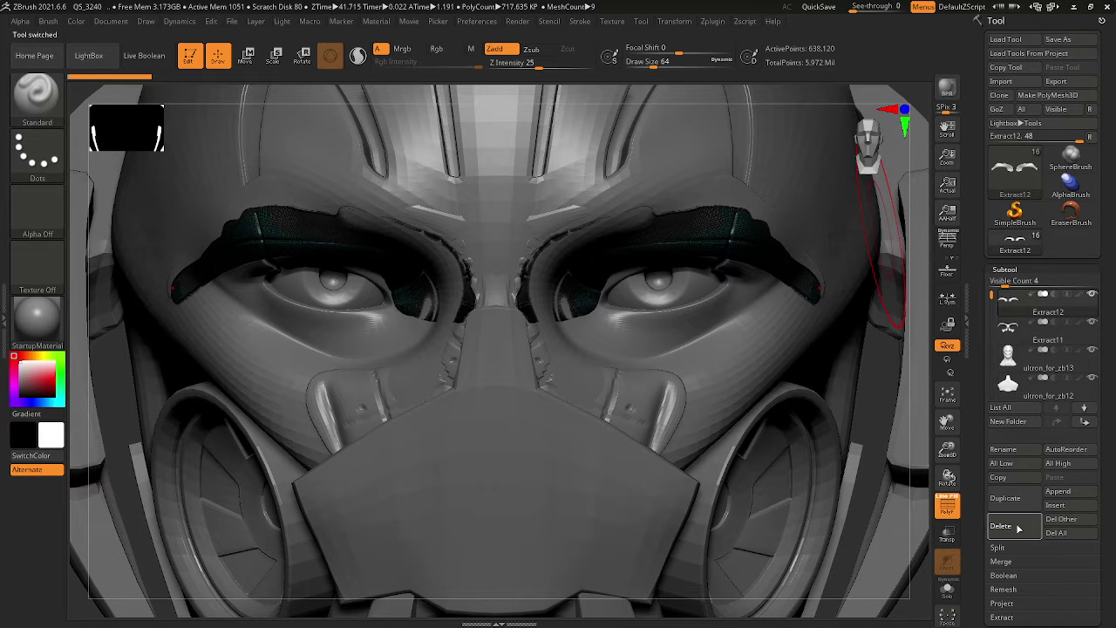
click(1017, 528)
click(1018, 528)
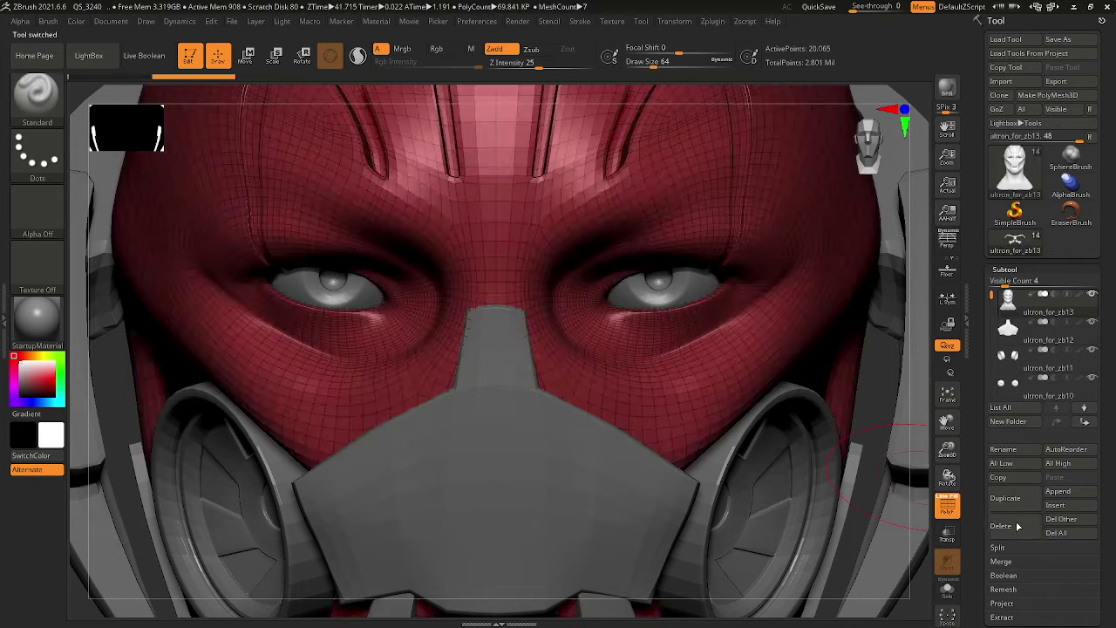
Export the ultron_for_zb13 head and neck mesh
ctrl+right_drag(722, 351, 647, 324)
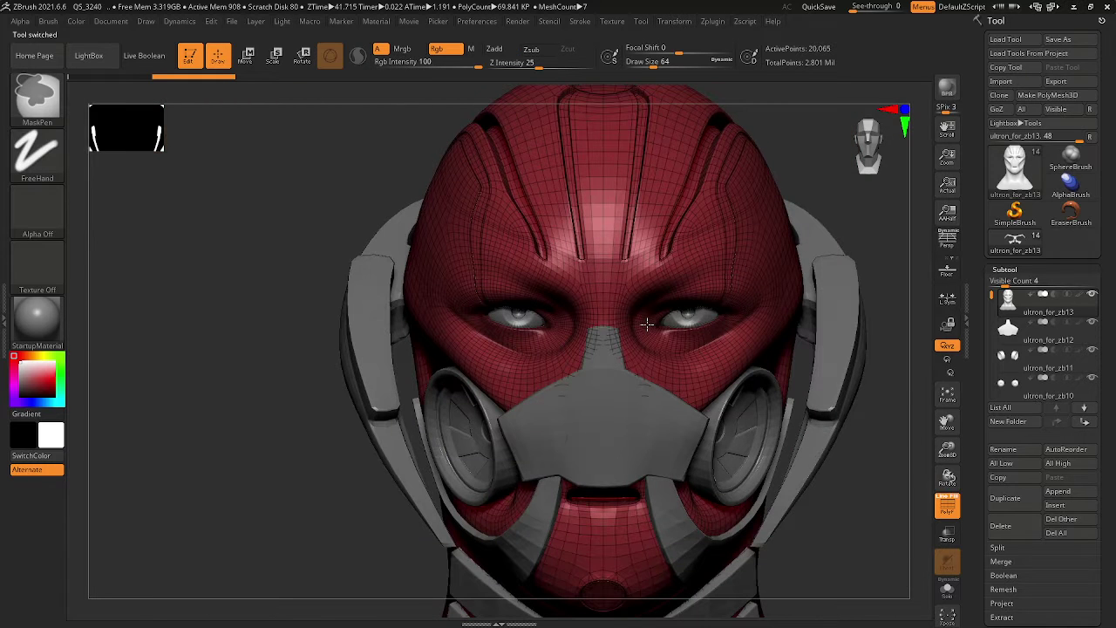
click(1078, 84)
click(646, 376)
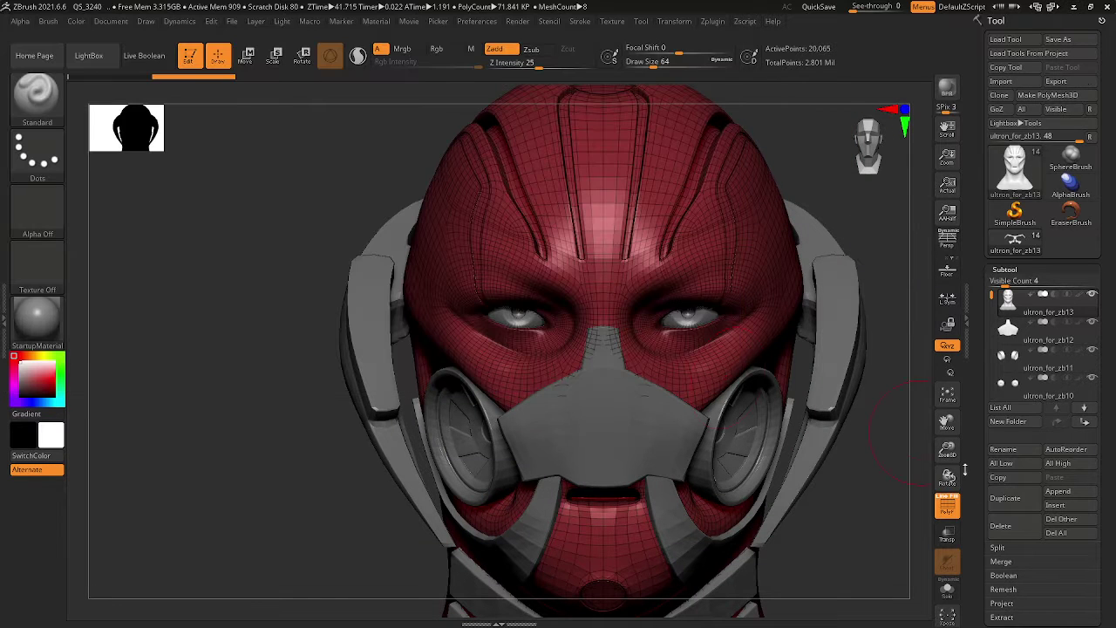
Delete the ultron_for_zb13 head subtool and export the ultron_for_zb12 nose plate as an OBJ into the hi folder
click(1010, 527)
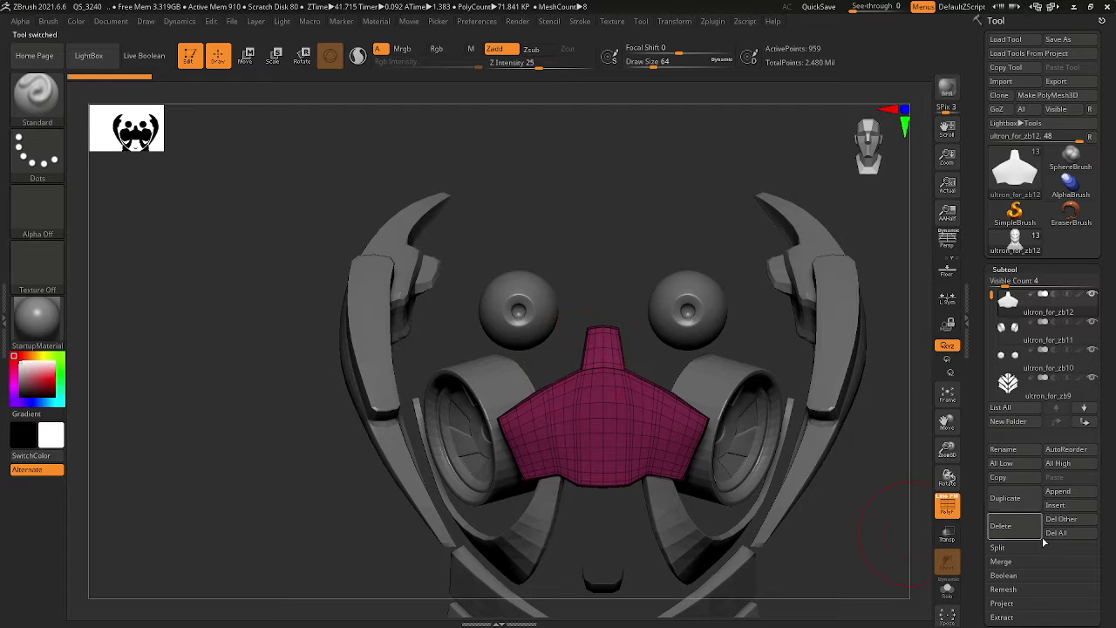
click(1069, 81)
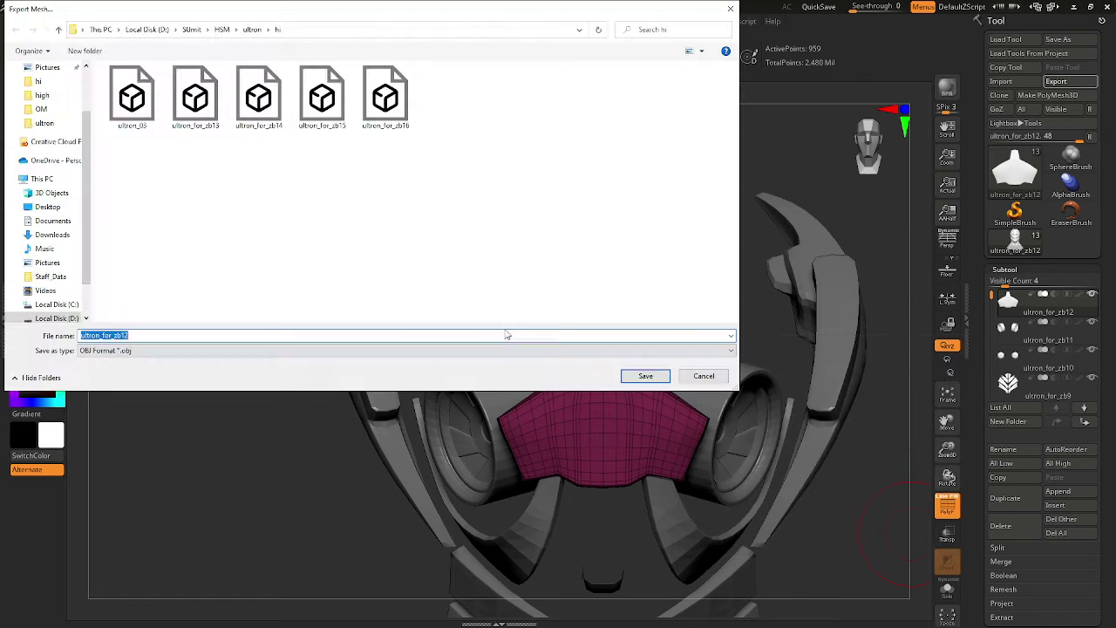
click(639, 379)
Delete the ultron_for_zb12 nose plate and export the round ultron_for_zb11 cheek cylinders as an OBJ
click(1008, 530)
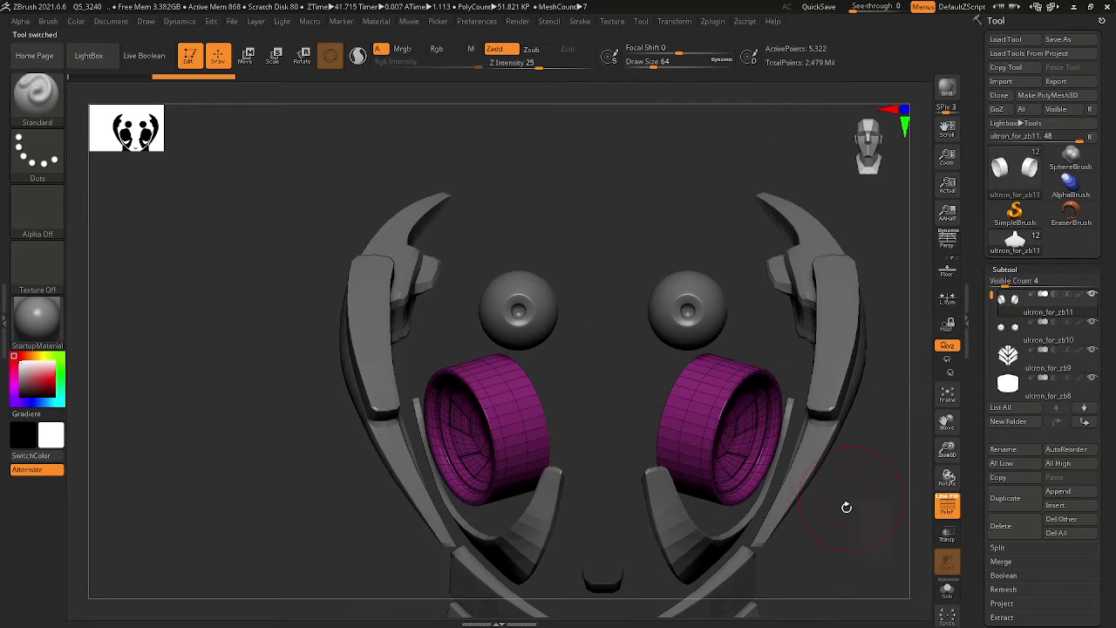
alt+drag(846, 505, 825, 445)
click(1069, 81)
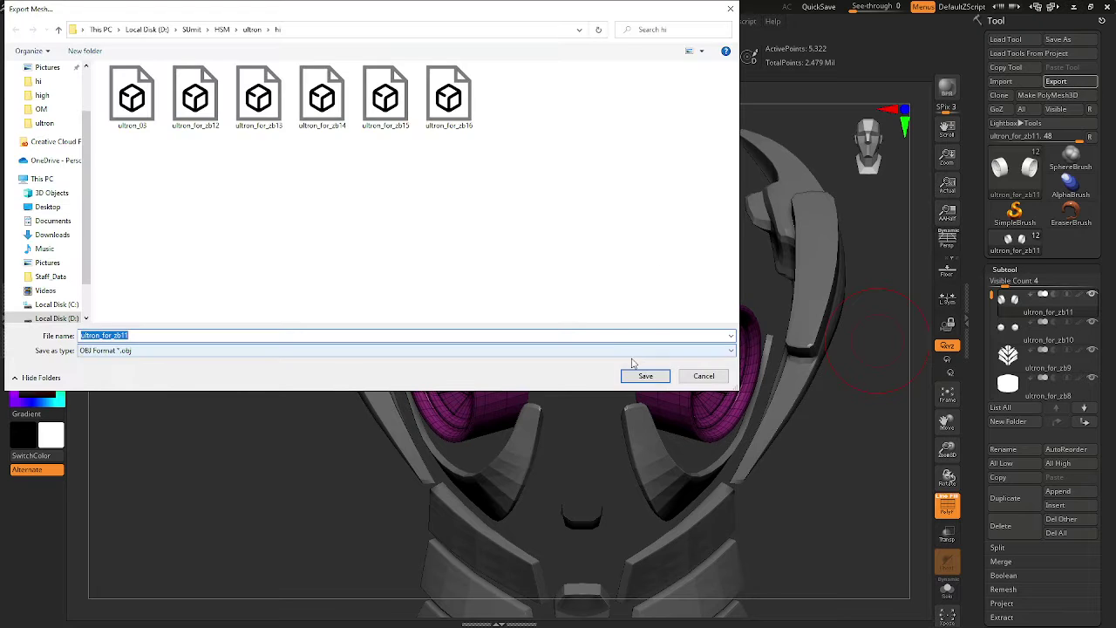
click(649, 374)
Delete the ultron_for_zb11 cheek cylinders and export the ultron_for_zb10 eyeballs as an OBJ
click(1001, 526)
alt+drag(812, 464, 803, 451)
drag(668, 304, 660, 308)
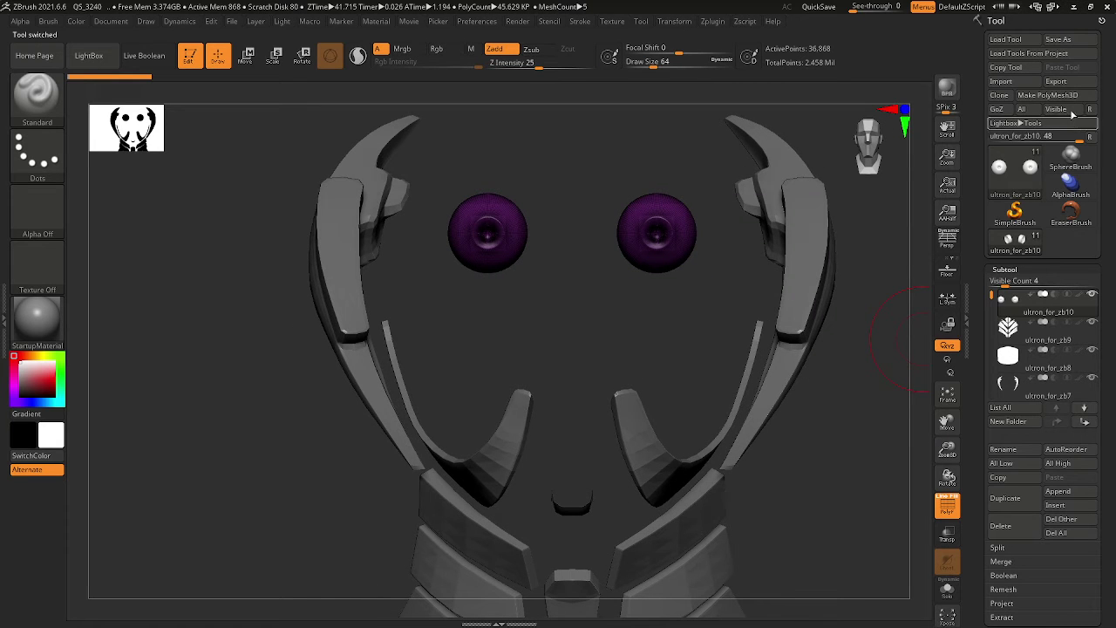
click(1058, 81)
click(646, 376)
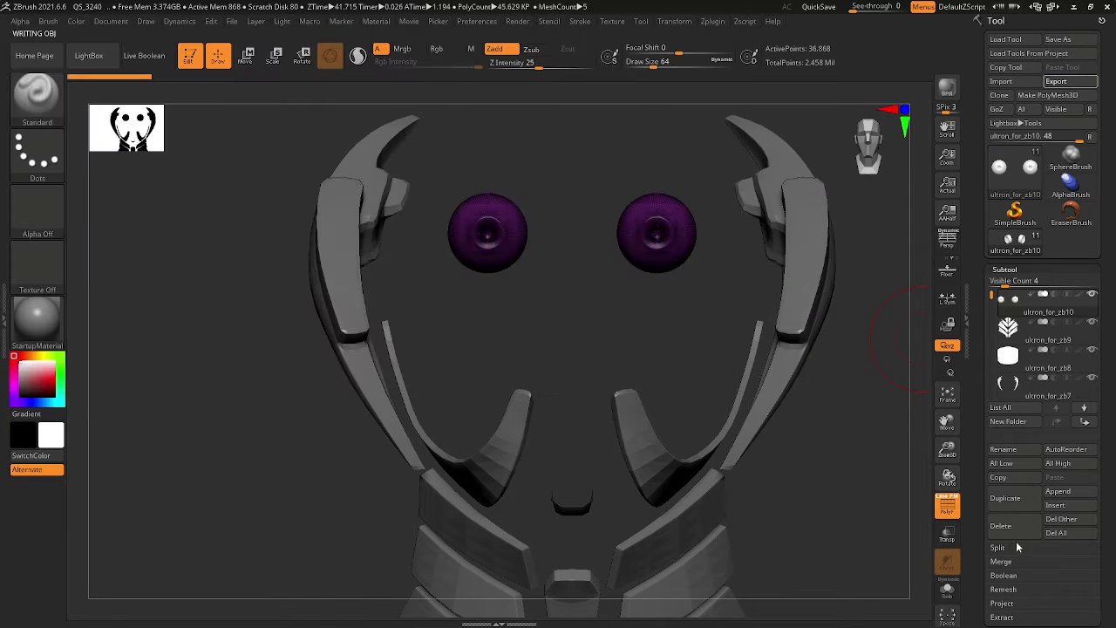
Delete the ultron_for_zb10 eyeballs and export the chevron-shaped ultron_for_zb9 plates as an OBJ
click(1018, 522)
mouse_move(824, 489)
mouse_down()
mouse_move(797, 421)
mouse_move(810, 361)
mouse_move(772, 124)
mouse_up()
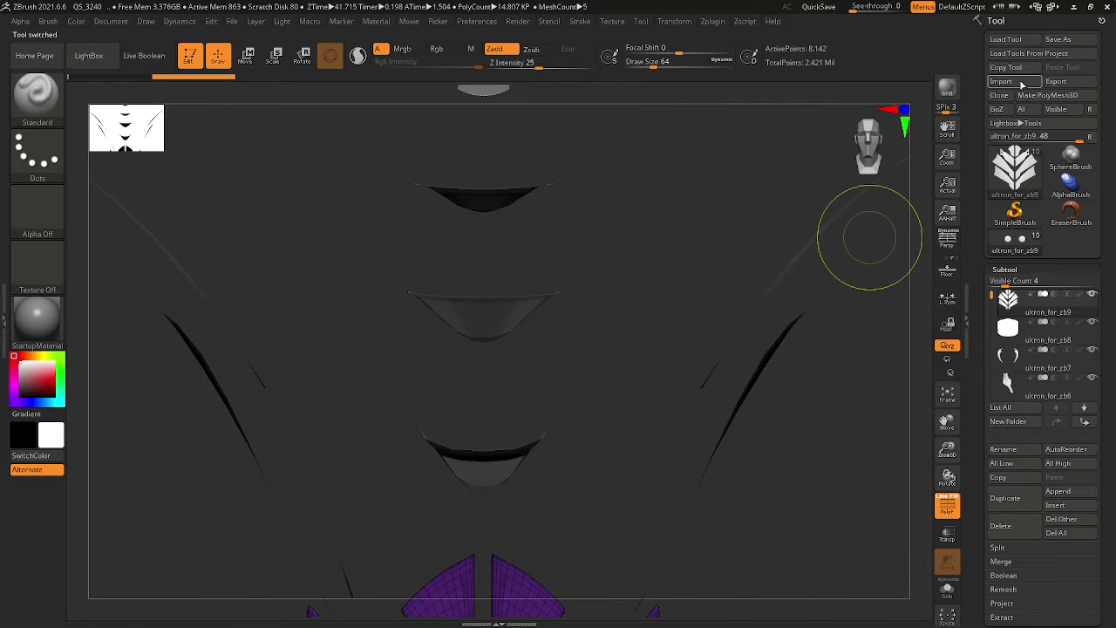
click(1056, 82)
click(646, 380)
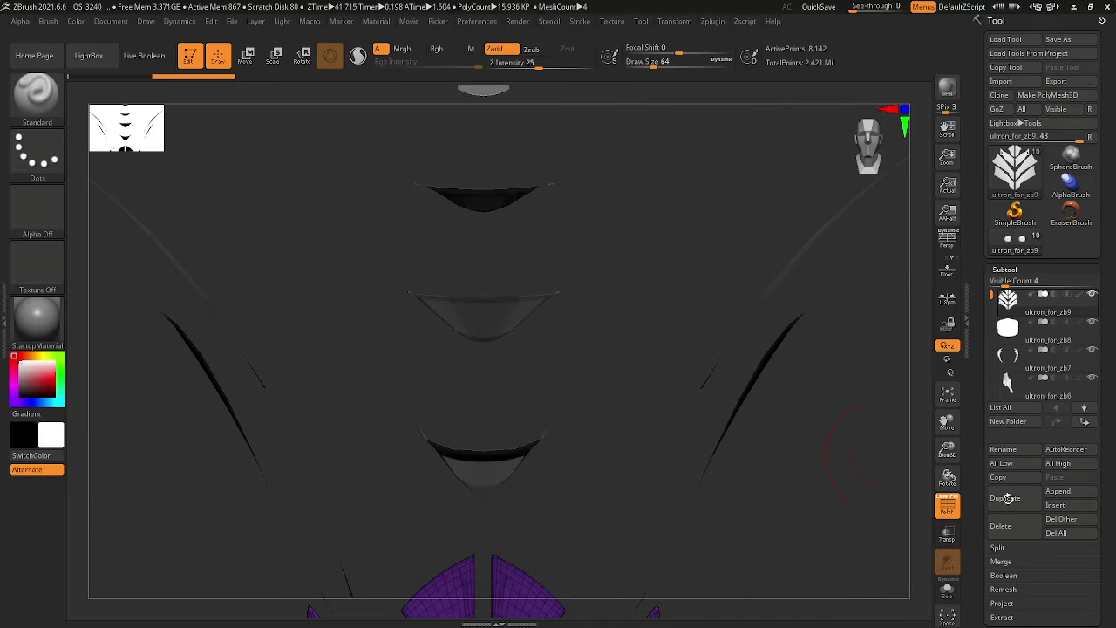
Delete the ultron_for_zb9 plates, check the ultron_for_zb8 subtool from several angles, and delete it without exporting
click(1012, 529)
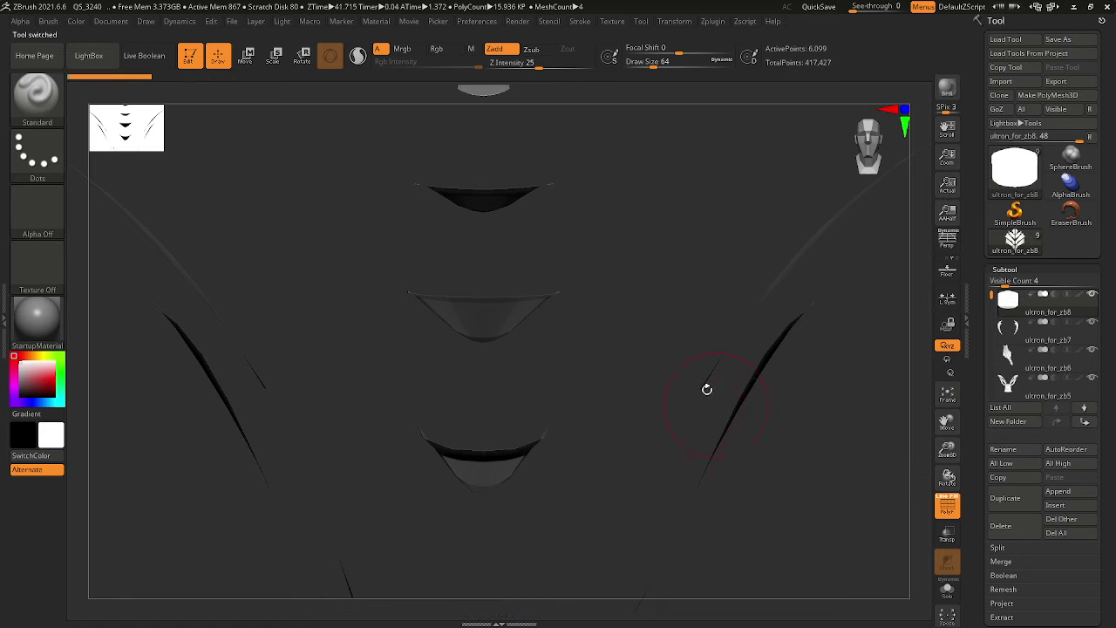
ctrl+right_drag(456, 319, 292, 258)
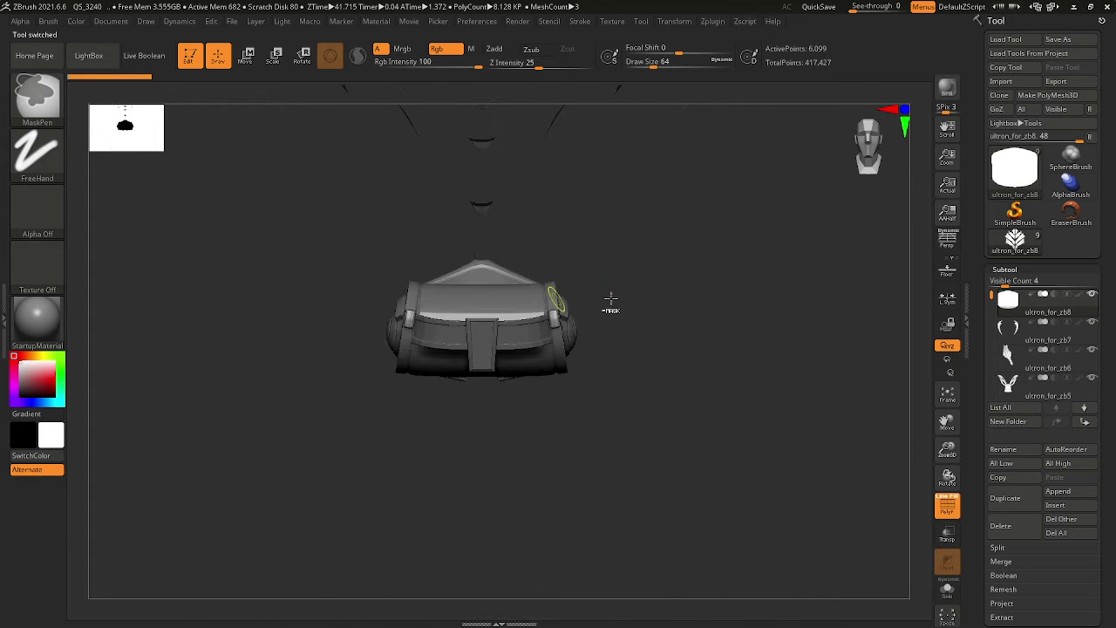
alt+right_drag(661, 244, 770, 349)
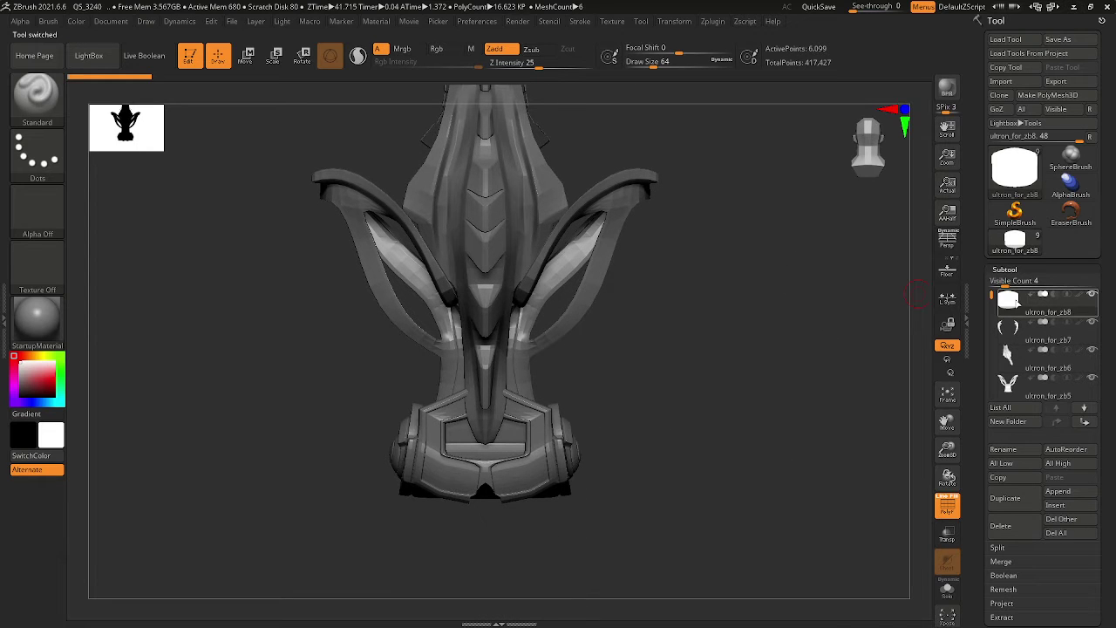
key(f)
key(f)
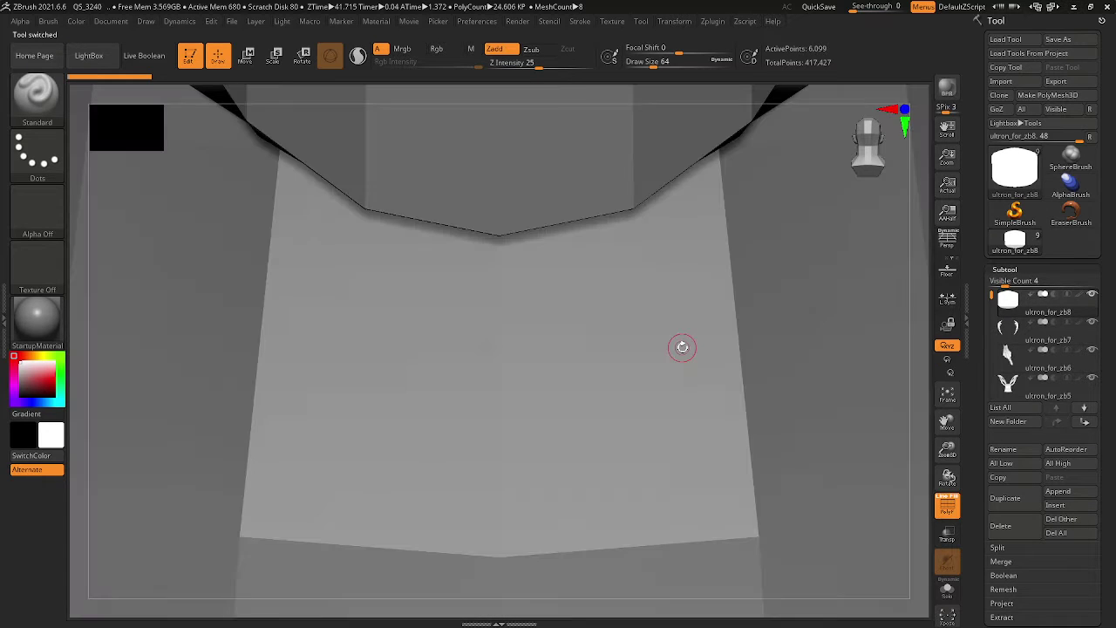
mouse_move(772, 403)
ctrl+right_down()
mouse_move(528, 328)
mouse_move(443, 319)
mouse_move(328, 241)
mouse_move(386, 159)
mouse_move(471, 161)
mouse_move(378, 192)
mouse_move(488, 188)
mouse_move(651, 253)
ctrl+right_up()
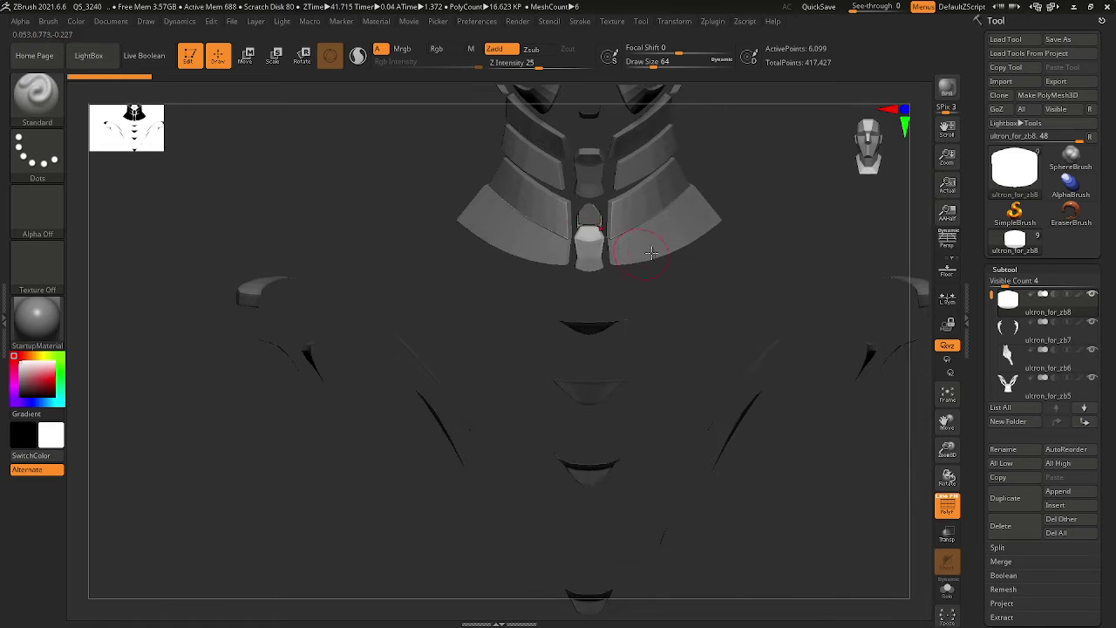
click(1000, 526)
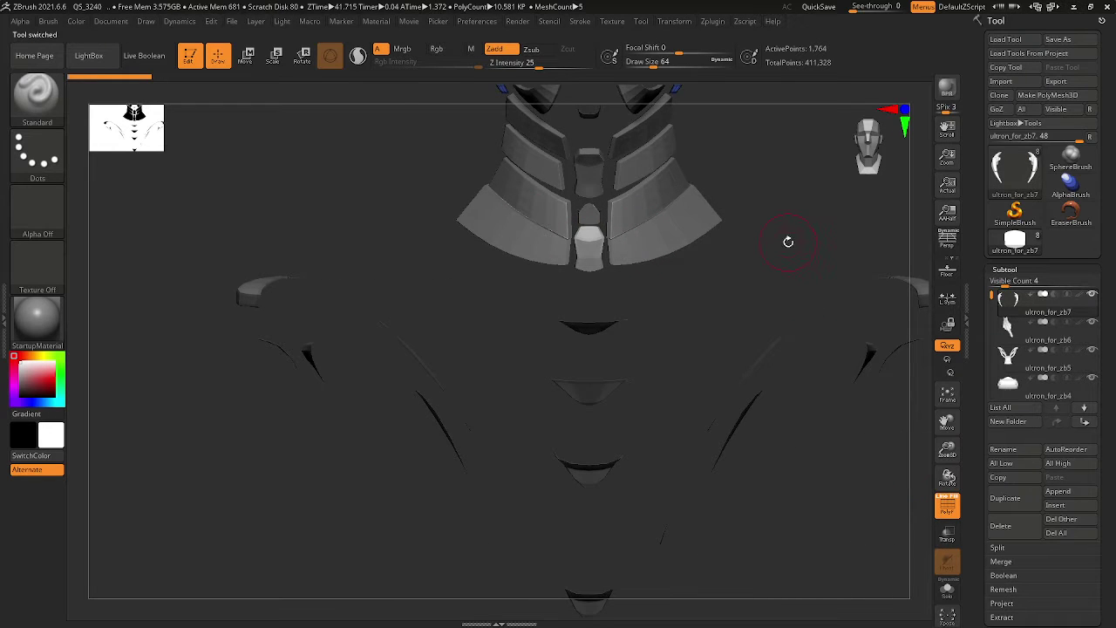
Export the curved ultron_for_zb7 side pieces of the head as an OBJ into the hi folder
alt+right_drag(787, 241, 761, 408)
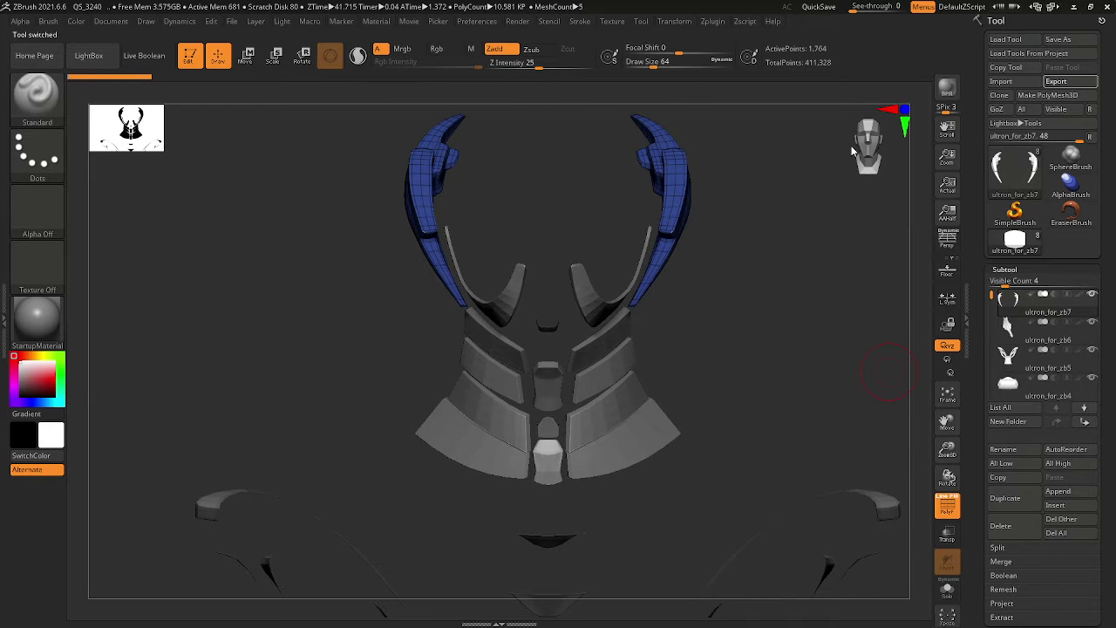
click(1055, 81)
click(656, 376)
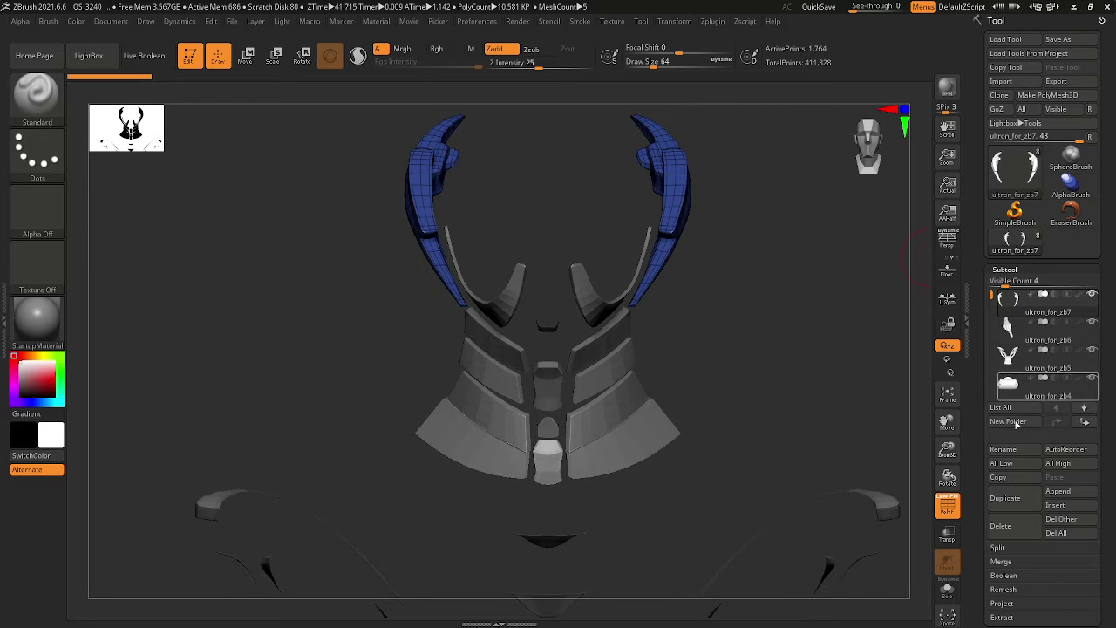
Delete the ultron_for_zb7 side pieces and export the ultron_for_zb6 spine mesh as an OBJ
click(1011, 529)
alt+right_drag(759, 401, 714, 184)
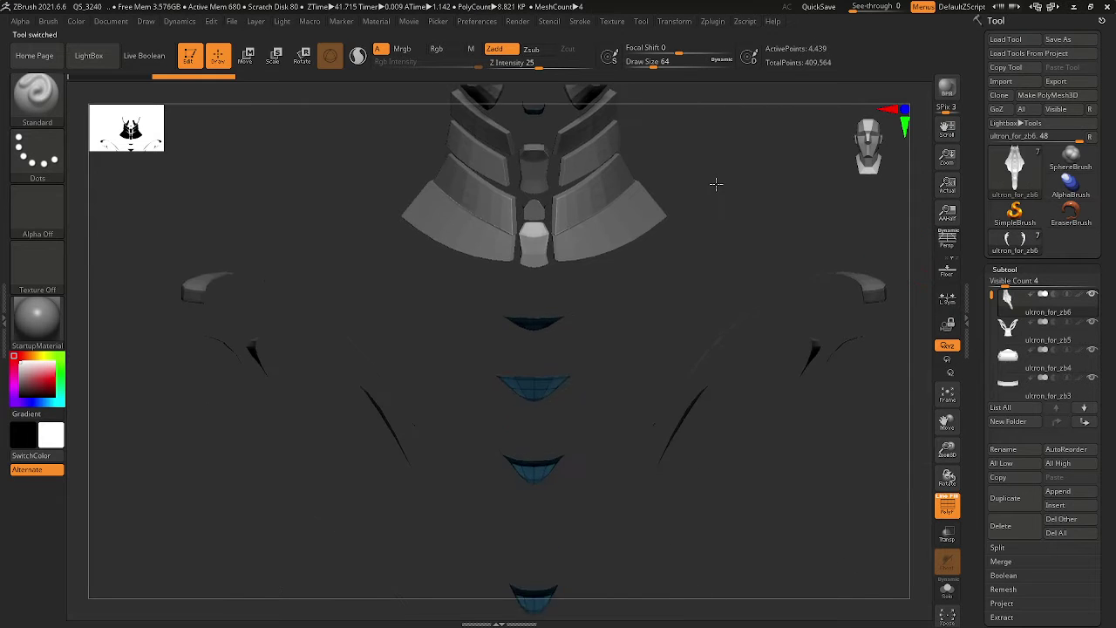
right_drag(643, 322, 729, 326)
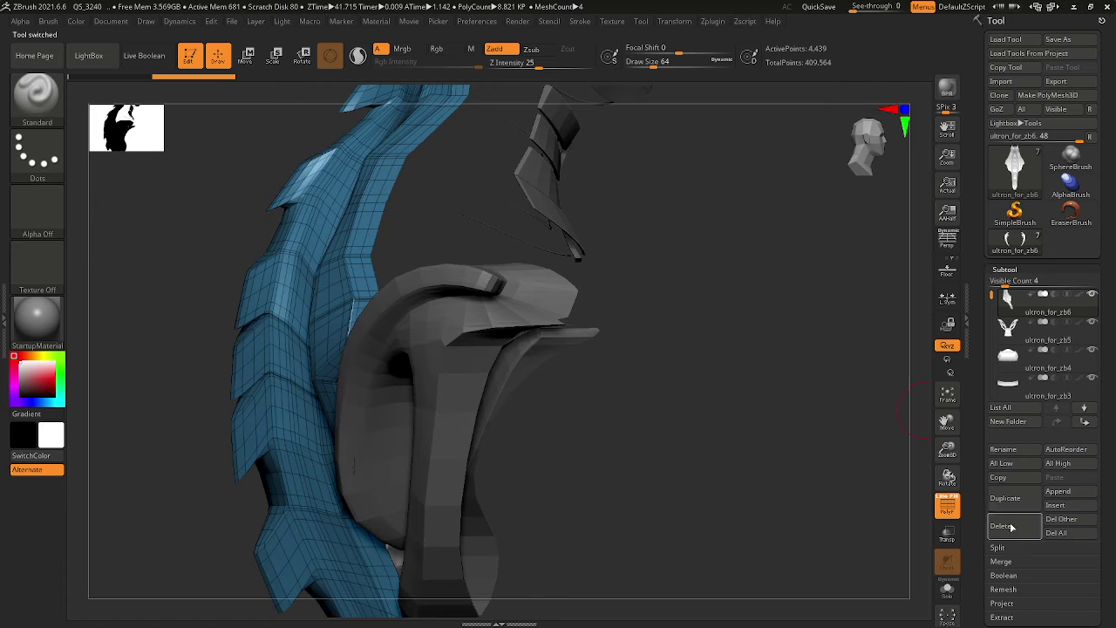
click(1058, 82)
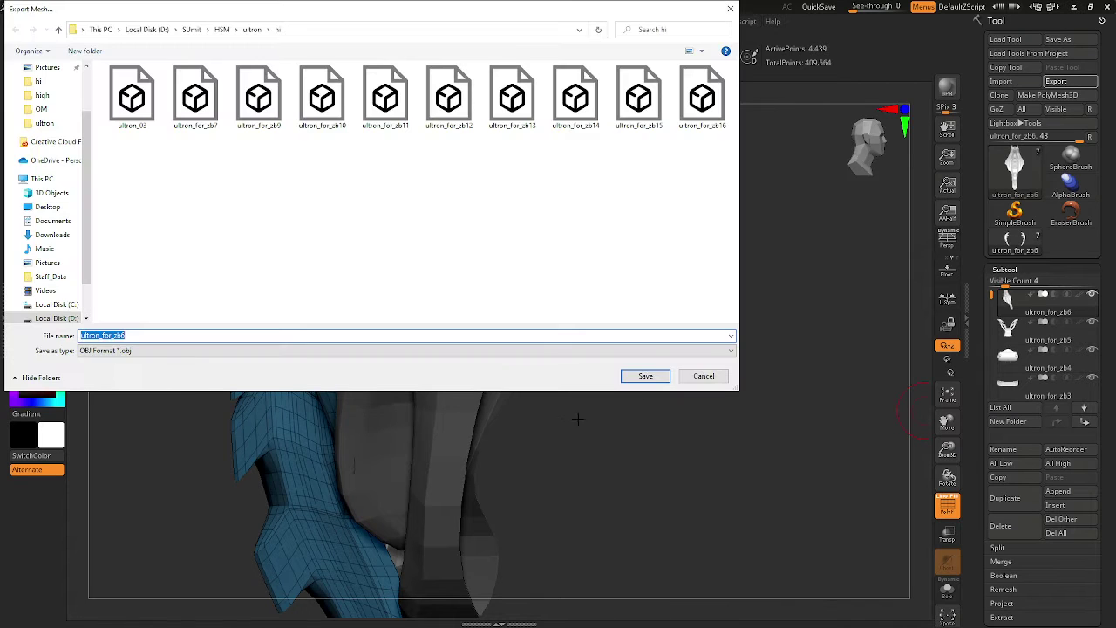
click(645, 377)
Delete the ultron_for_zb6 spine subtool and export the ultron_for_zb5 torso frame mesh
click(1007, 529)
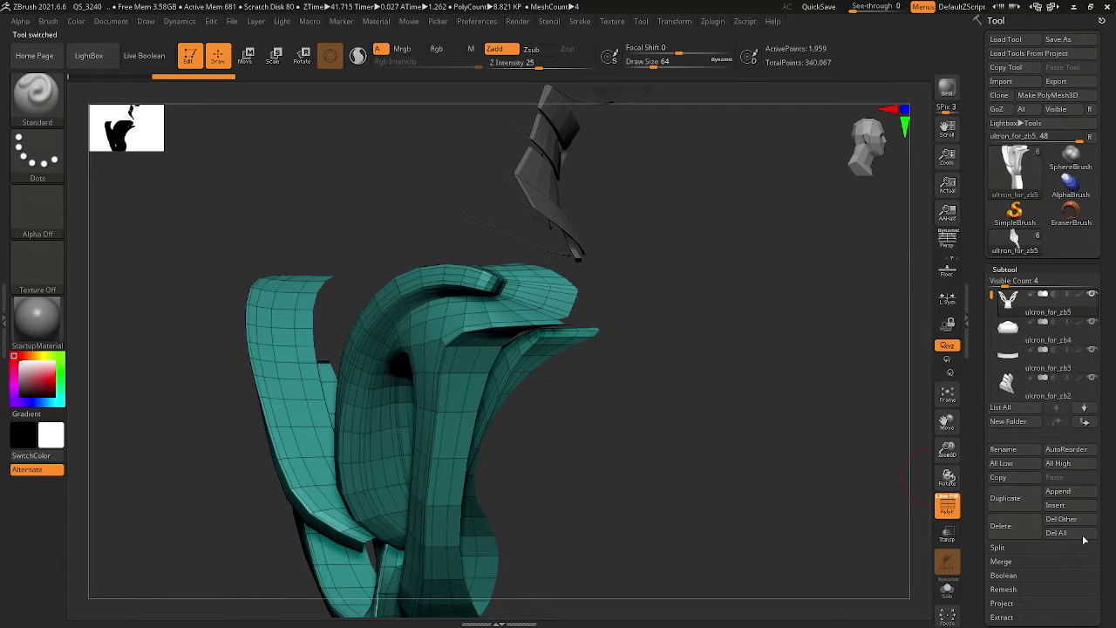
click(1057, 81)
click(643, 375)
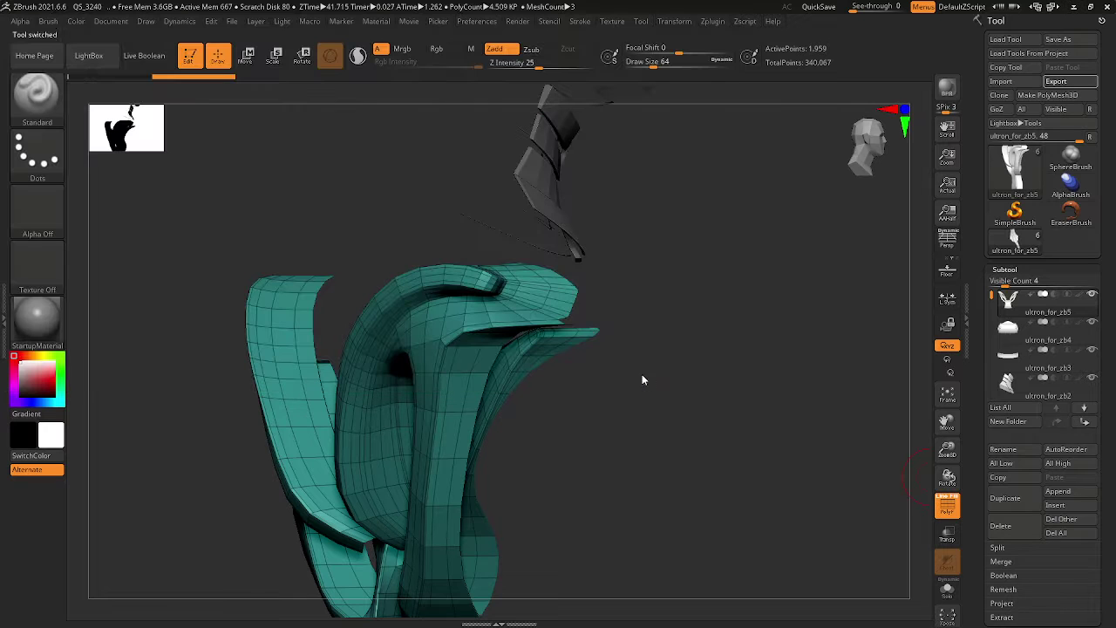
Delete the ultron_for_zb5 torso frame and export the ultron_for_zb4 waist mesh as an OBJ
click(1019, 531)
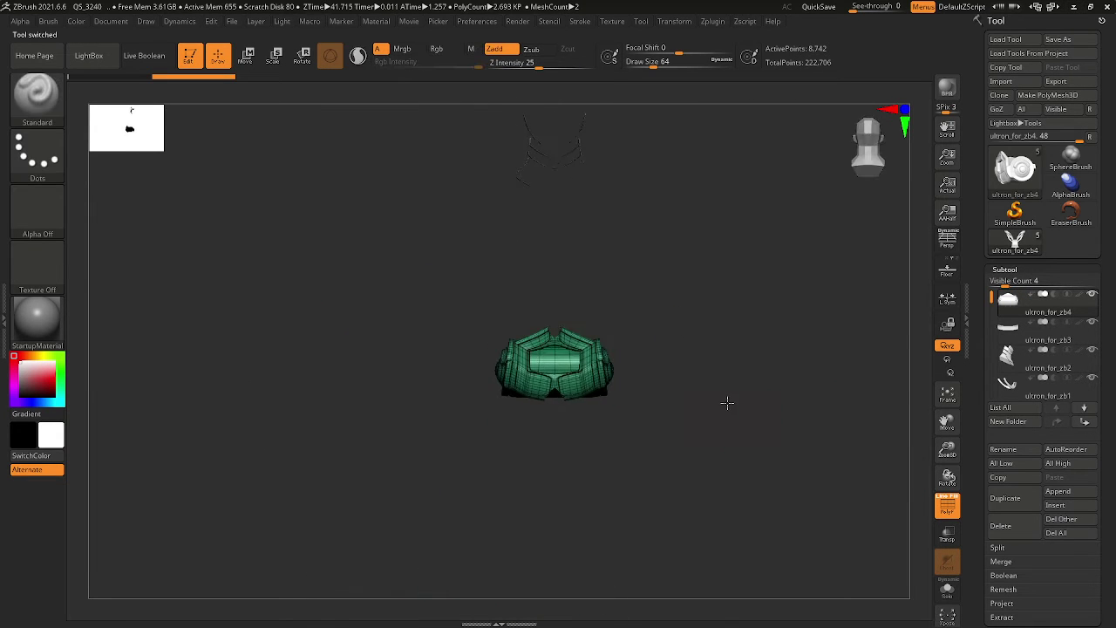
click(1056, 81)
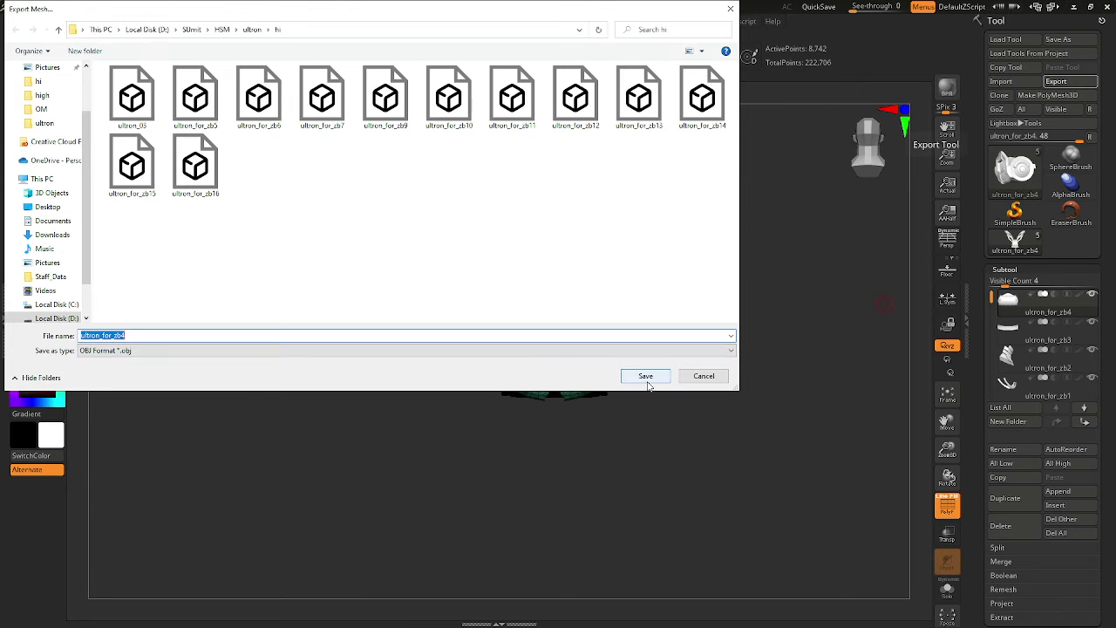
click(645, 375)
Delete the ultron_for_zb4 waist subtool and export the ultron_for_zb3 waist band mesh
click(1002, 525)
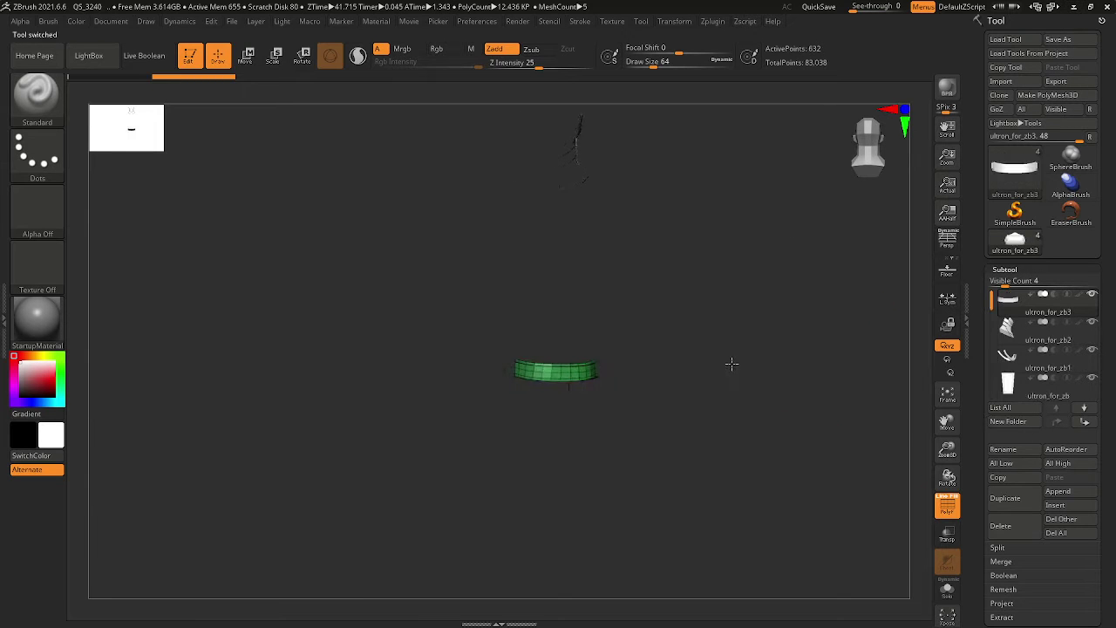
click(1068, 82)
click(645, 375)
Delete the ultron_for_zb3 waist band and export the ultron_for_zb2 neck plates mesh
click(1013, 528)
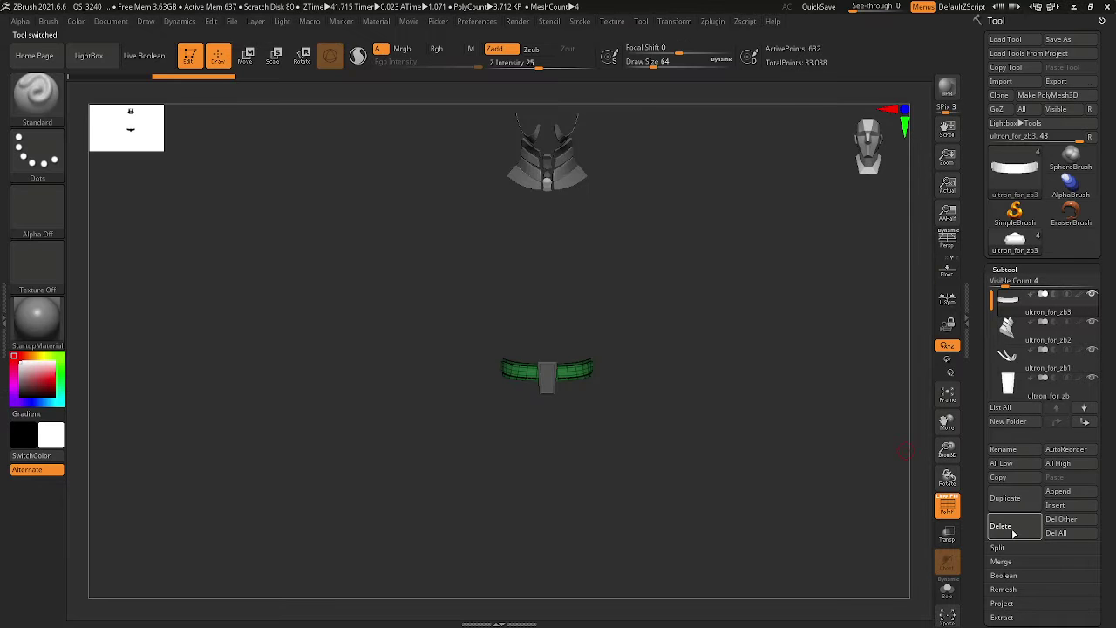
alt+drag(653, 254, 651, 366)
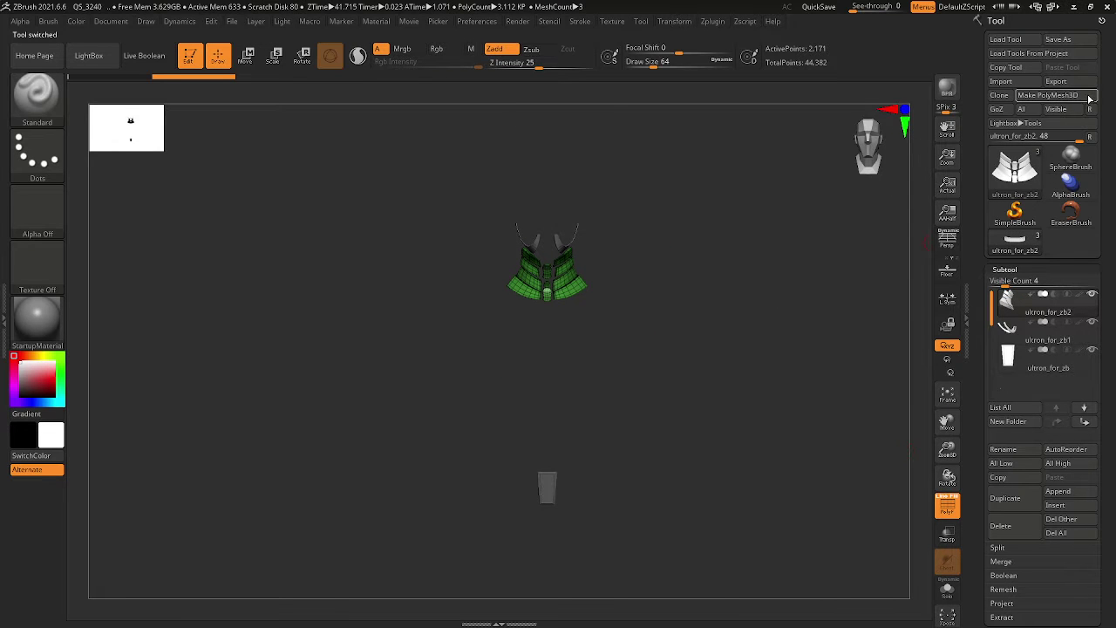
click(1056, 81)
click(644, 377)
Export the ultron_for_zb1 jaw strips and the ultron_for_zb plate, deleting the ultron_for_zb2 and ultron_for_zb1 subtools along the way
click(1001, 526)
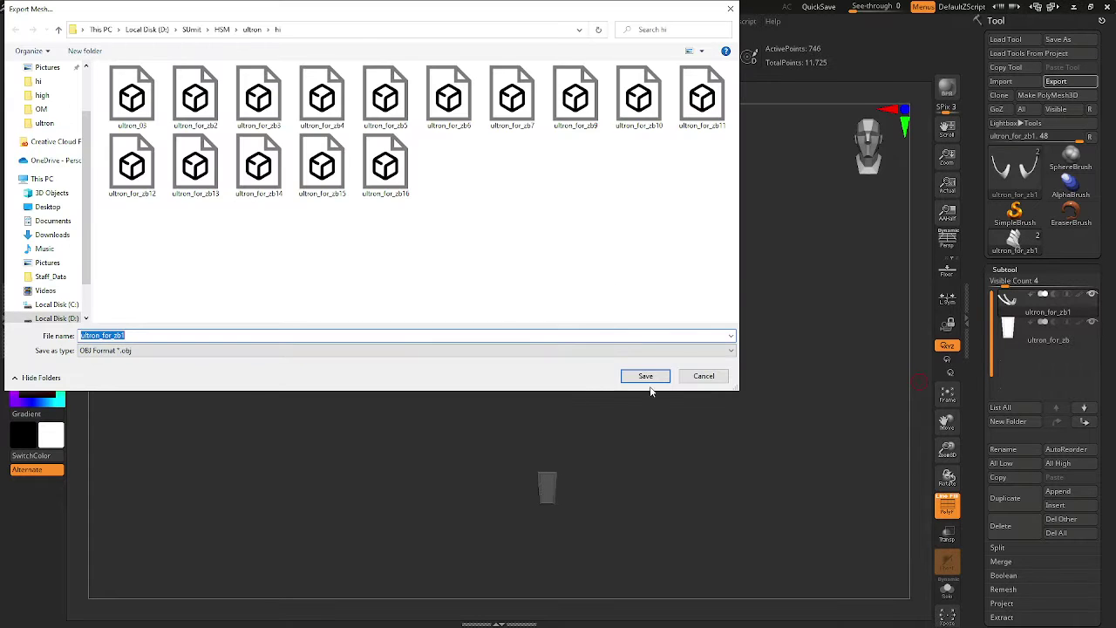
click(643, 375)
click(1001, 526)
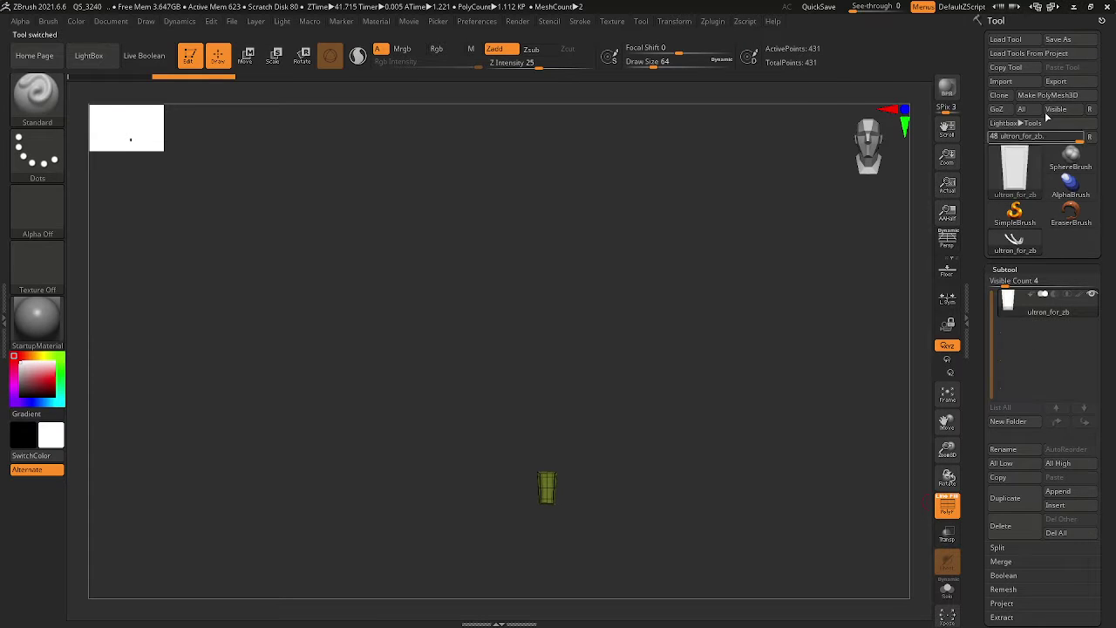
click(1056, 81)
click(645, 375)
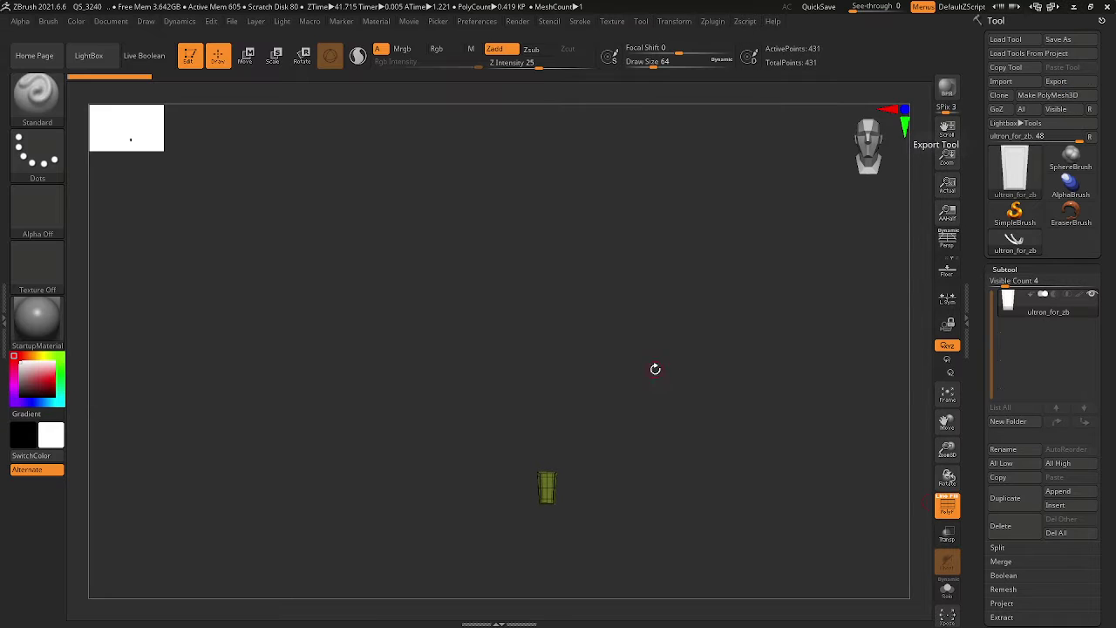
Close ZBrush without saving the project, return to Maya and clear the selection in the base.mb scene
click(1107, 6)
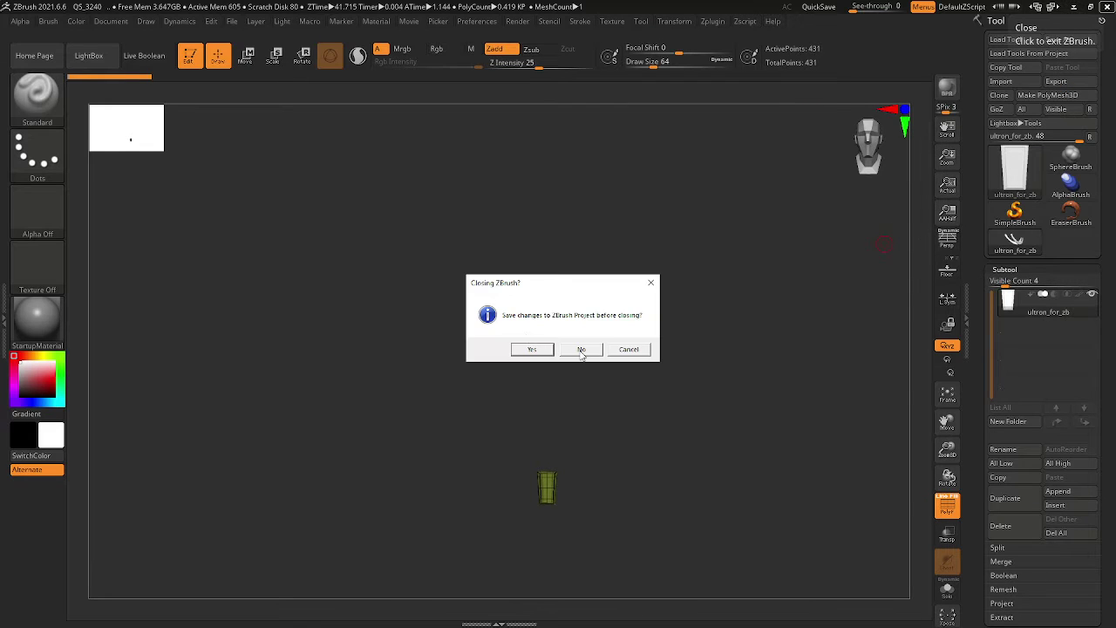
click(581, 349)
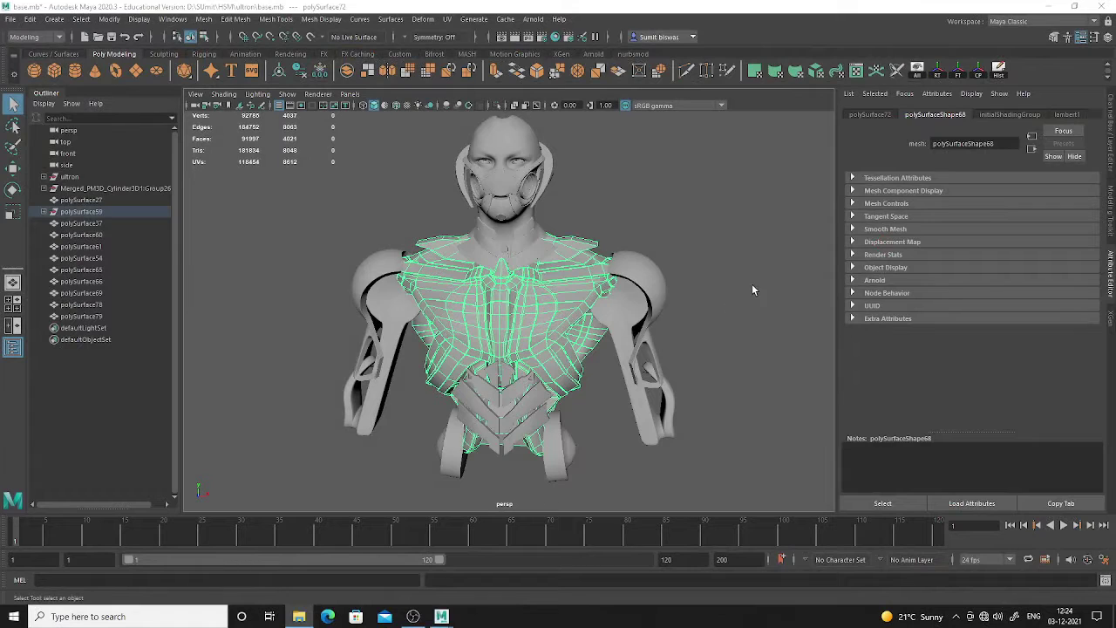
click(753, 290)
Unparent the meshes of the Ultron bust from their groups and reselect the whole bust
alt+right_drag(701, 370, 579, 312)
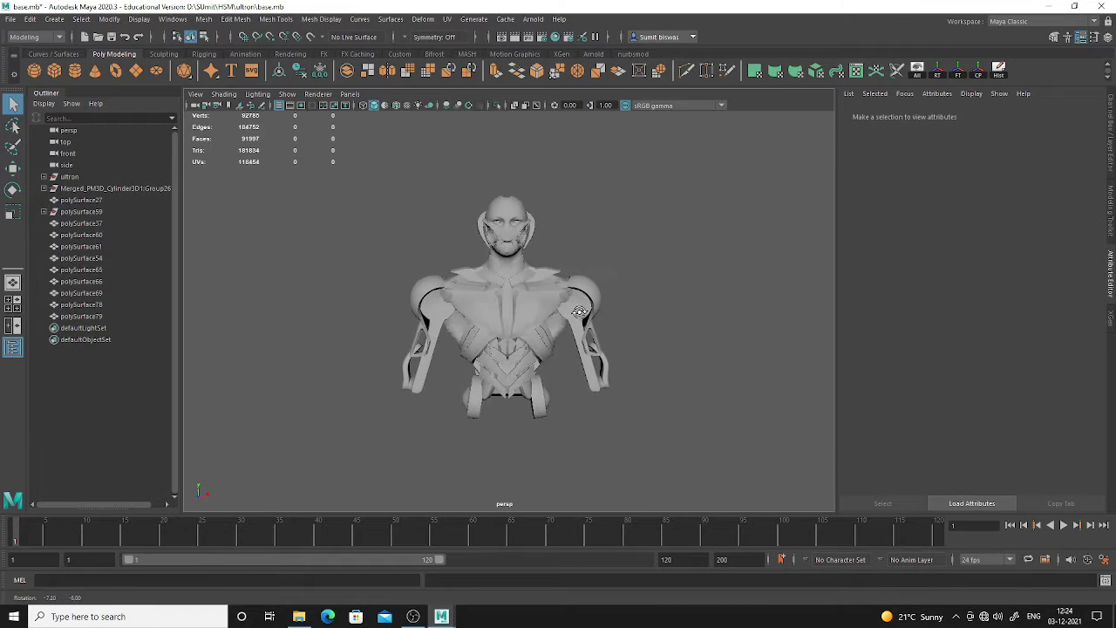
drag(316, 192, 755, 466)
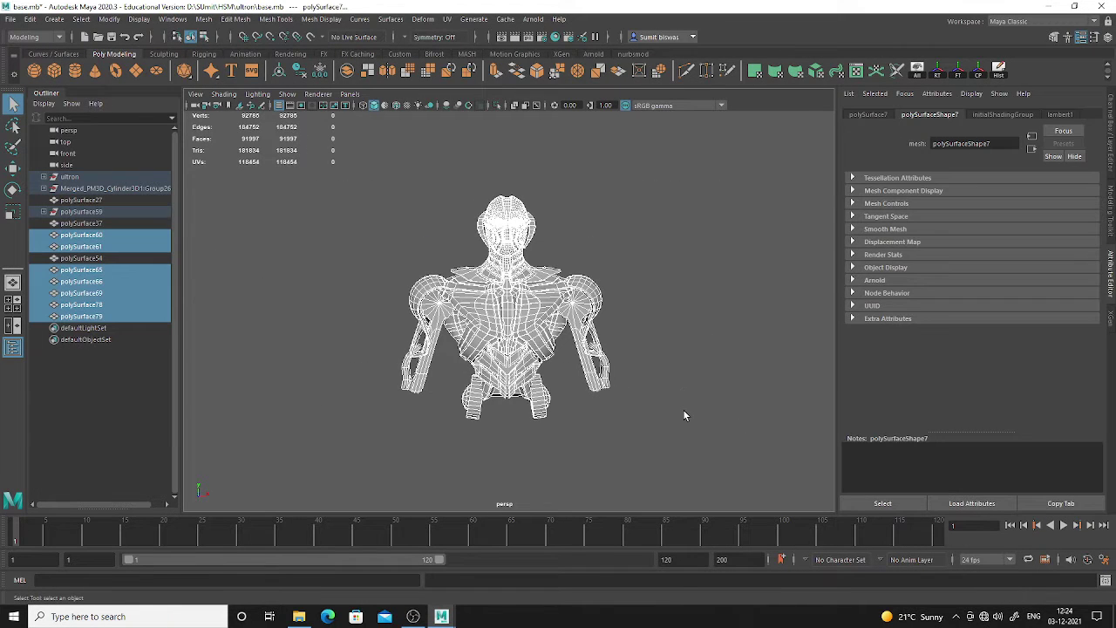
key(shift+p)
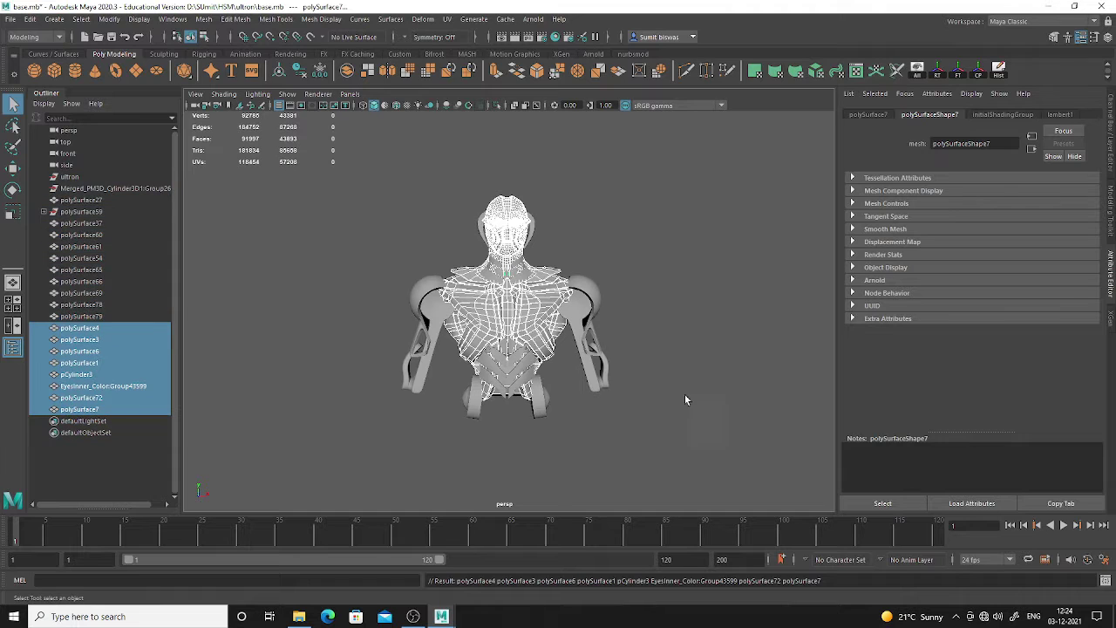
drag(329, 165, 712, 459)
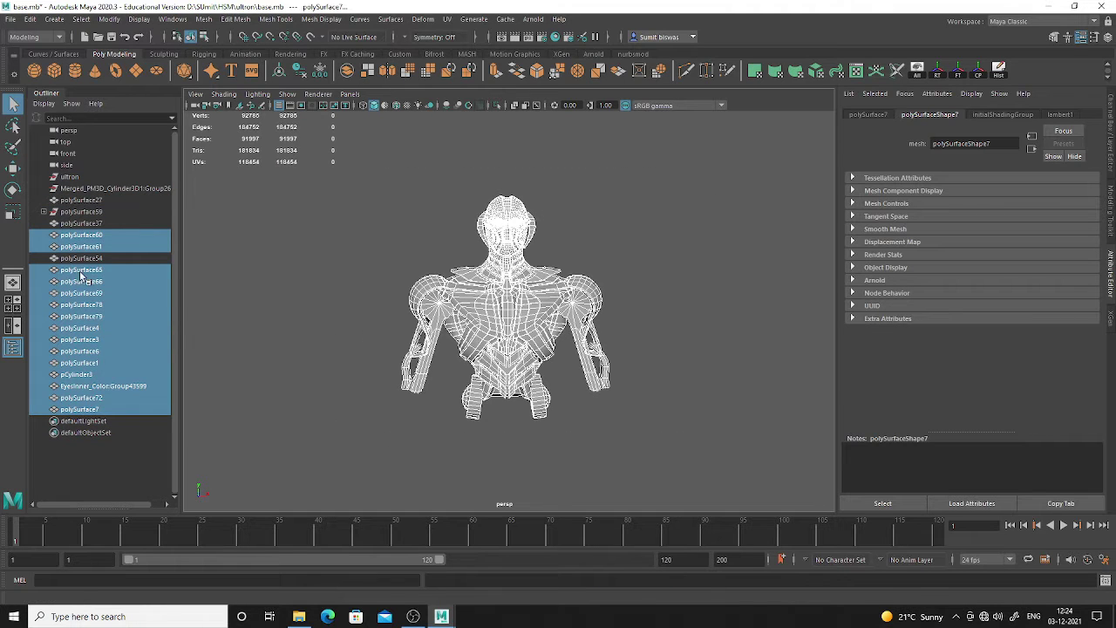
Parent the selected bust meshes under the ultron group and delete the leftover groups and polySurface nodes outside it
alt+drag(358, 202, 693, 386)
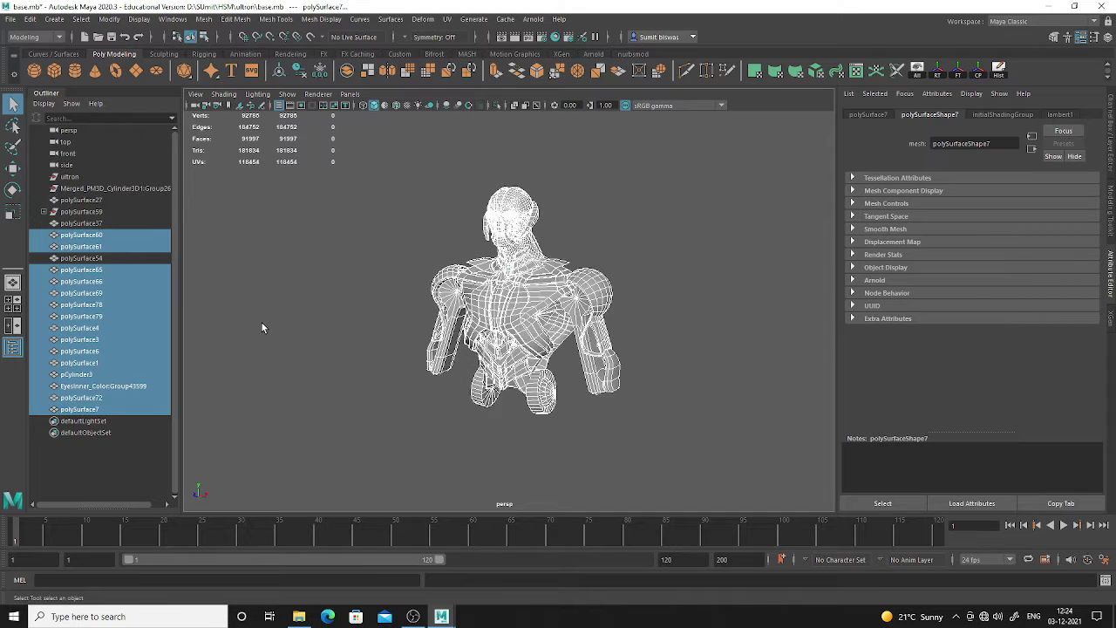
middle_drag(138, 272, 75, 180)
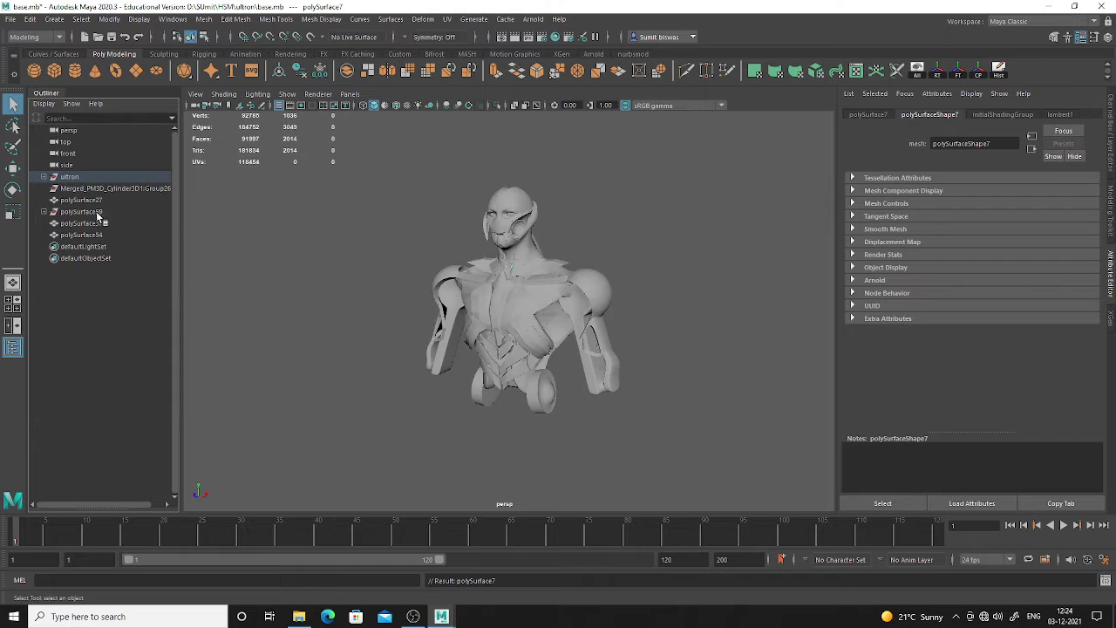
click(90, 189)
drag(91, 211, 86, 251)
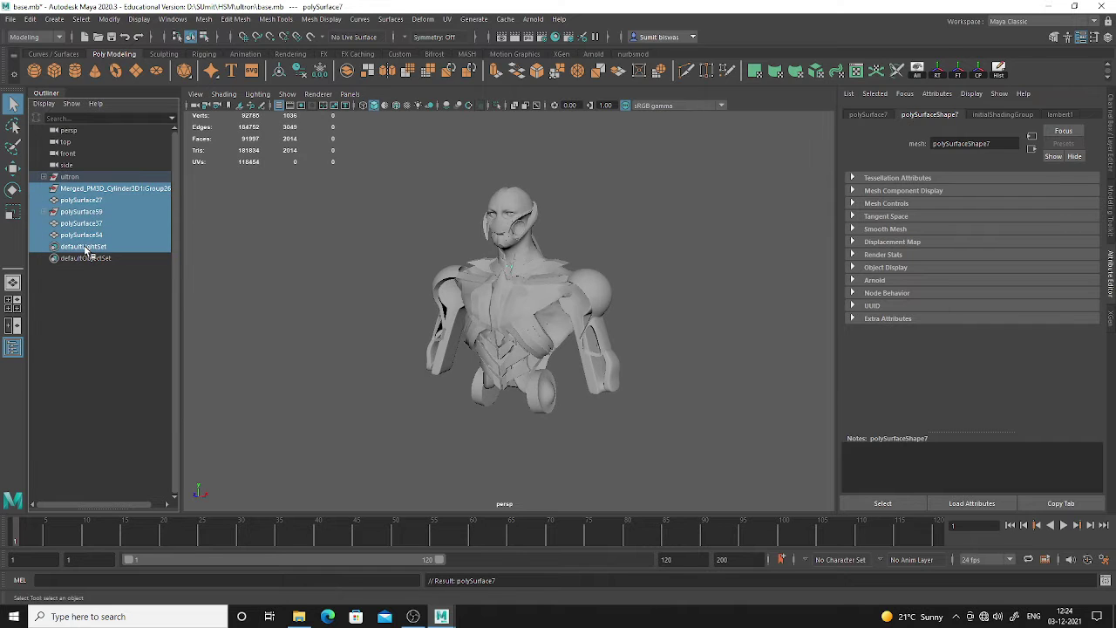
key(Delete)
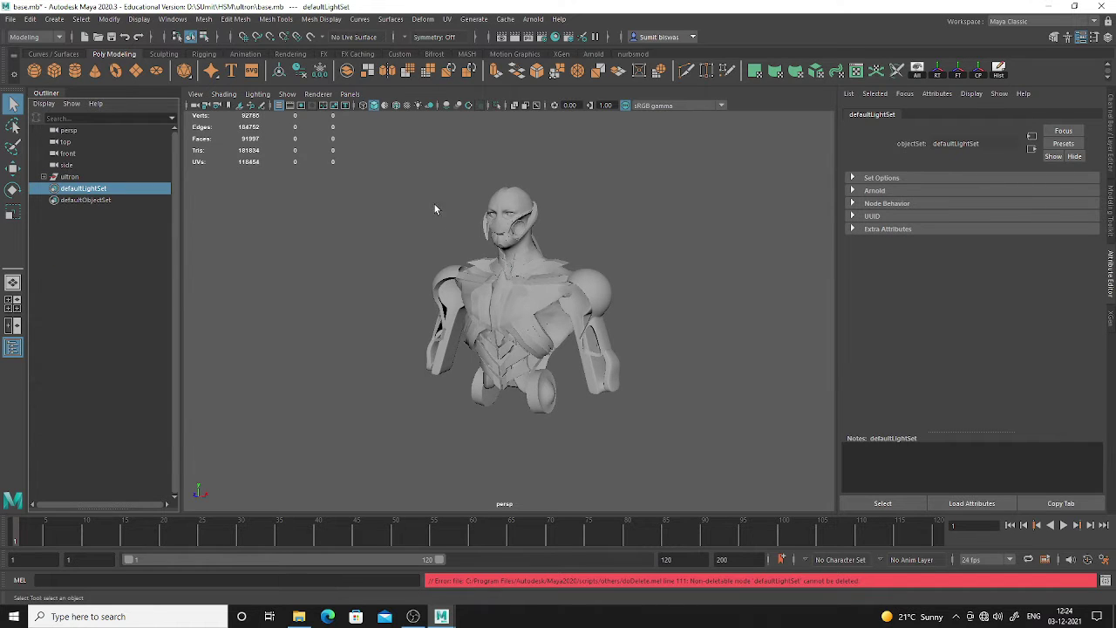
Inspect the bust's arm mesh with smooth preview off and on, and clear the selection
drag(381, 162, 780, 494)
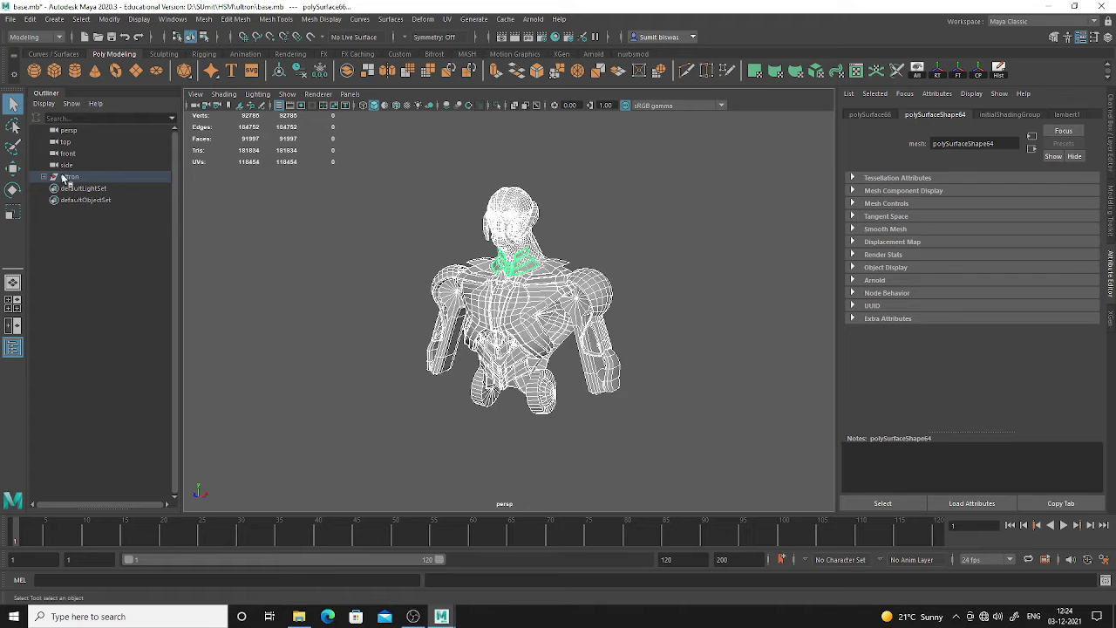
alt+drag(445, 354, 514, 293)
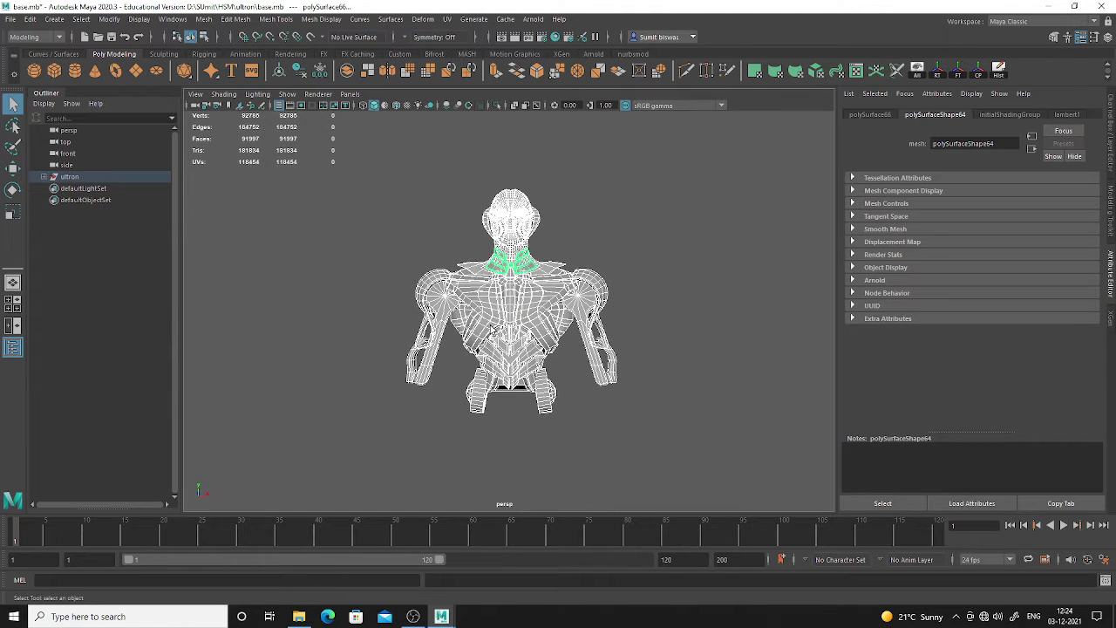
scroll(490, 326, up, 4)
alt+drag(377, 334, 451, 346)
click(396, 266)
scroll(451, 346, up, 4)
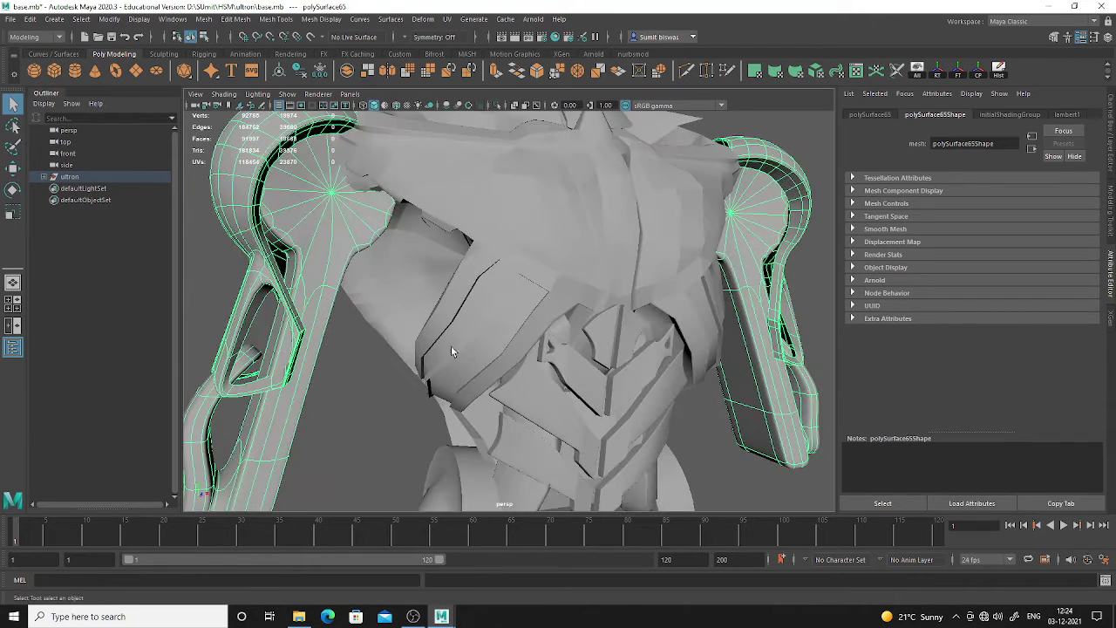
key(1)
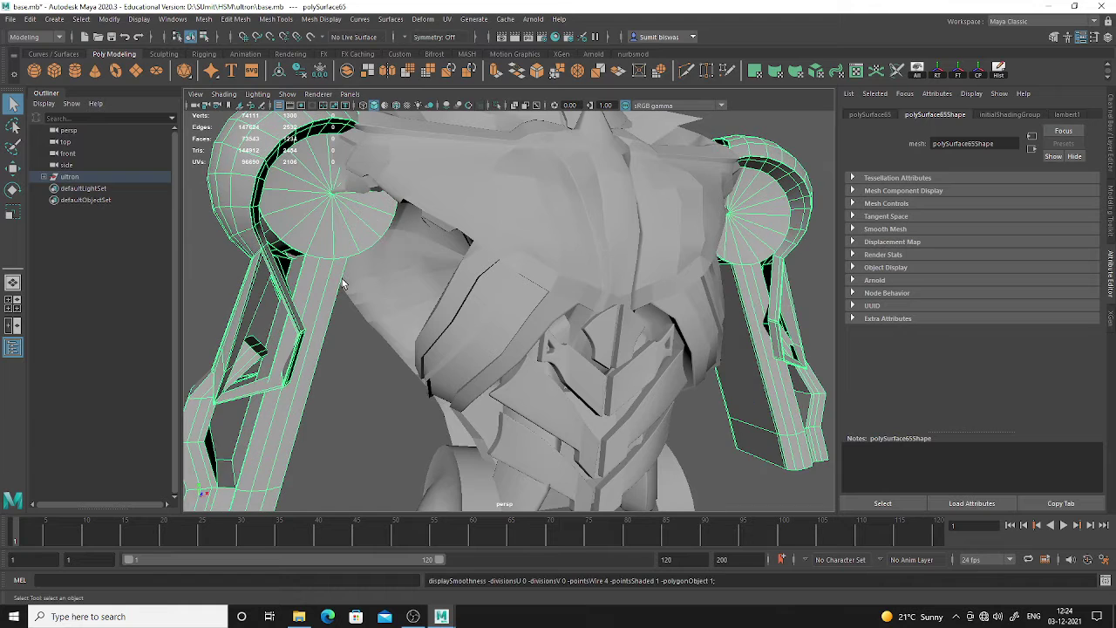
alt+middle_drag(322, 377, 413, 335)
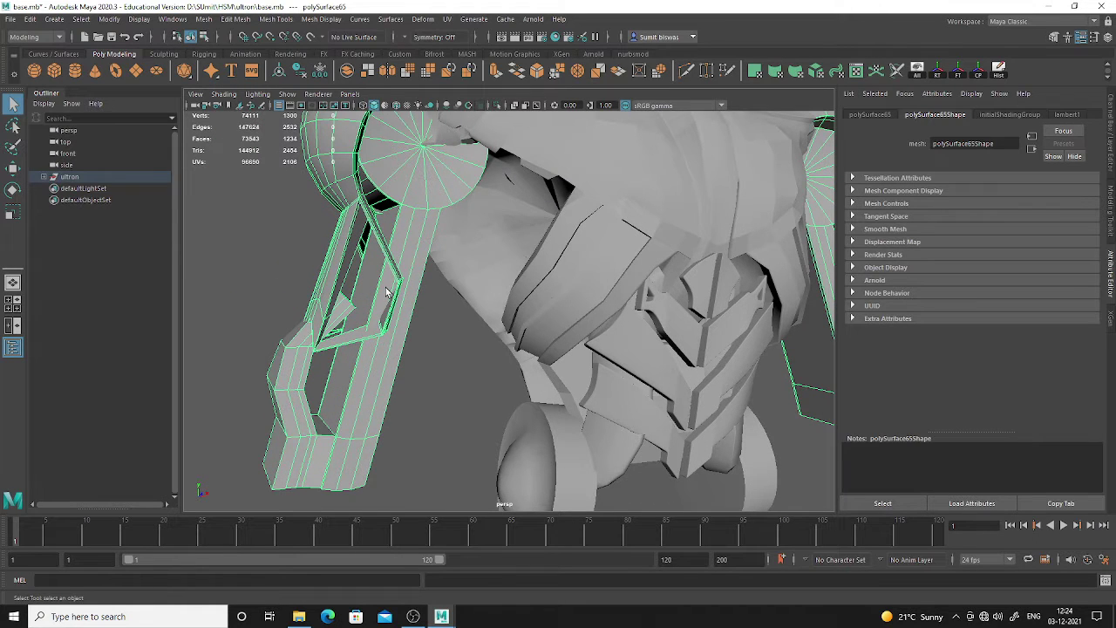
key(3)
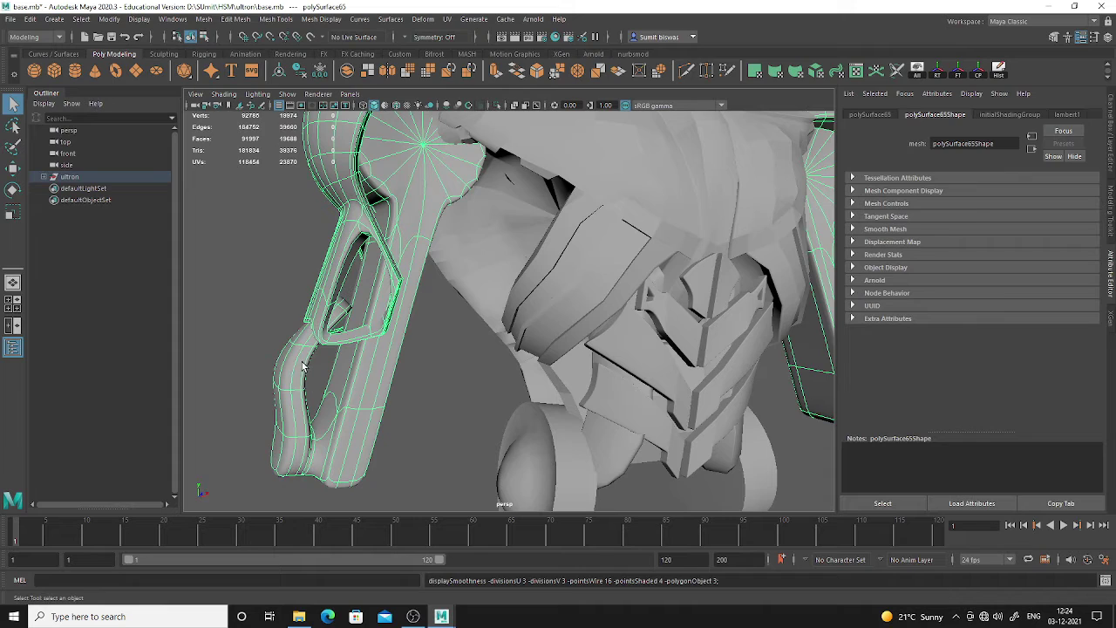
key(f)
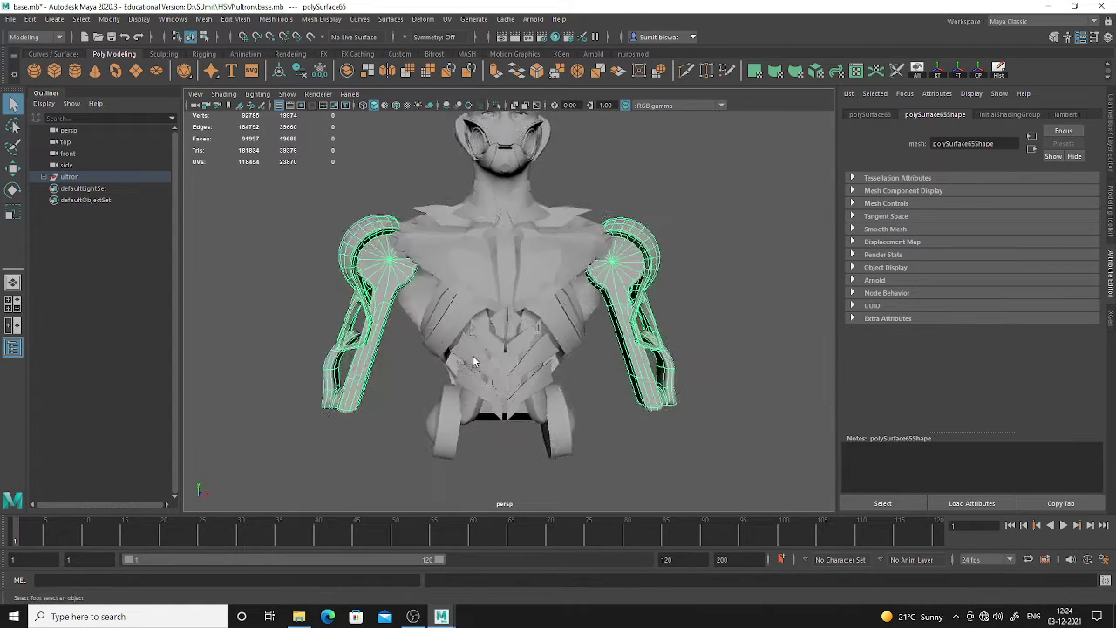
alt+drag(474, 361, 504, 351)
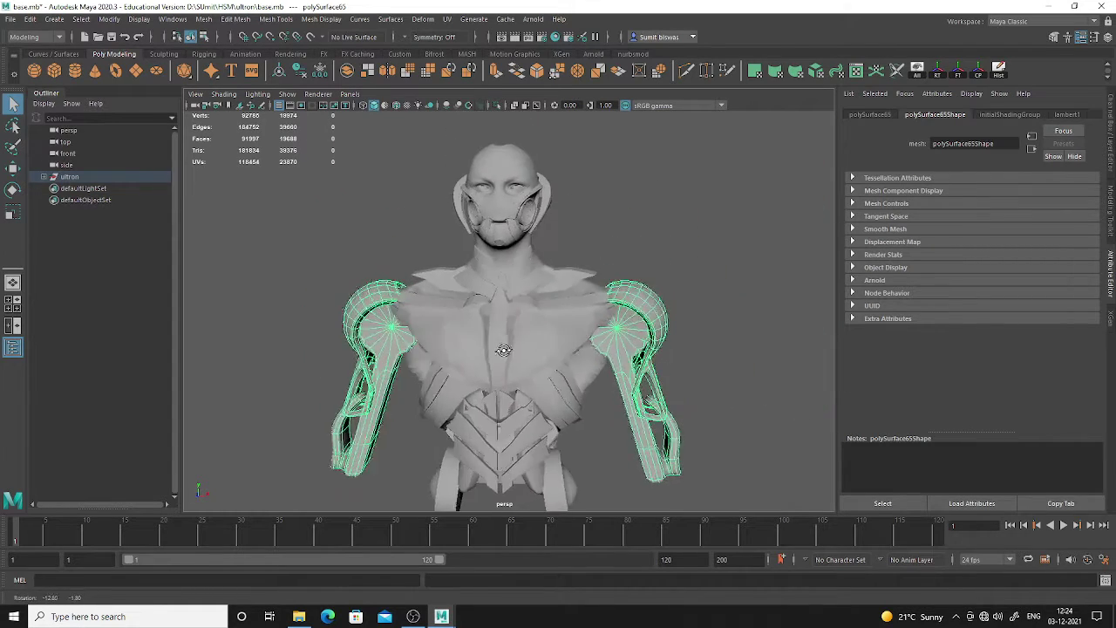
alt+middle_drag(489, 207, 493, 292)
alt+right_drag(493, 291, 659, 358)
click(662, 359)
alt+right_drag(692, 392, 407, 328)
alt+middle_drag(407, 328, 413, 282)
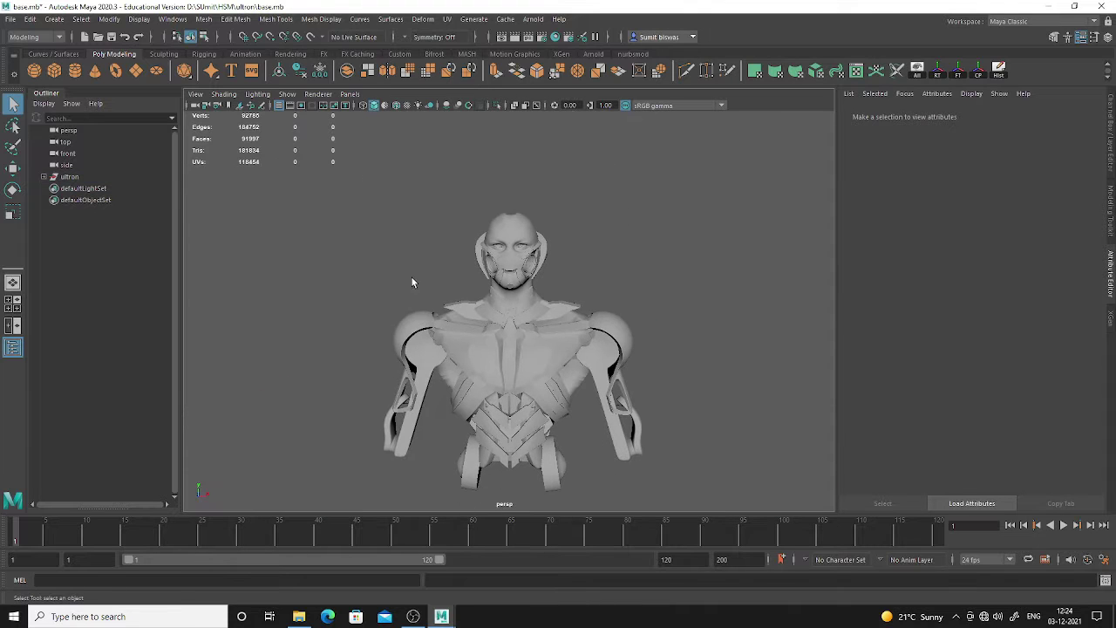
Rename the ultron group as ultron_low
click(70, 177)
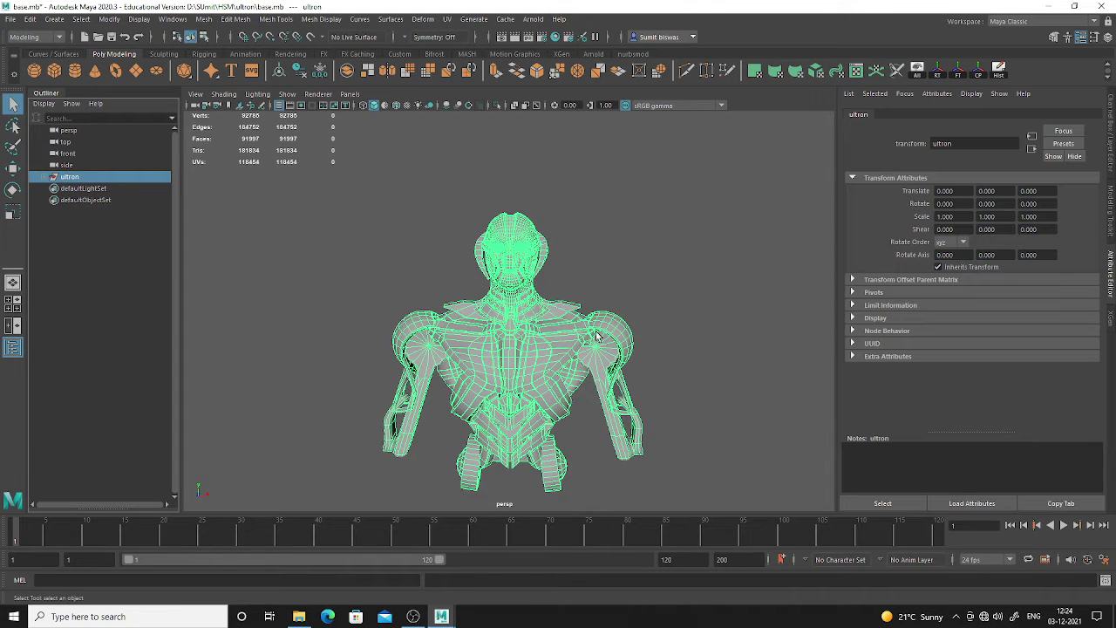
double_click(75, 178)
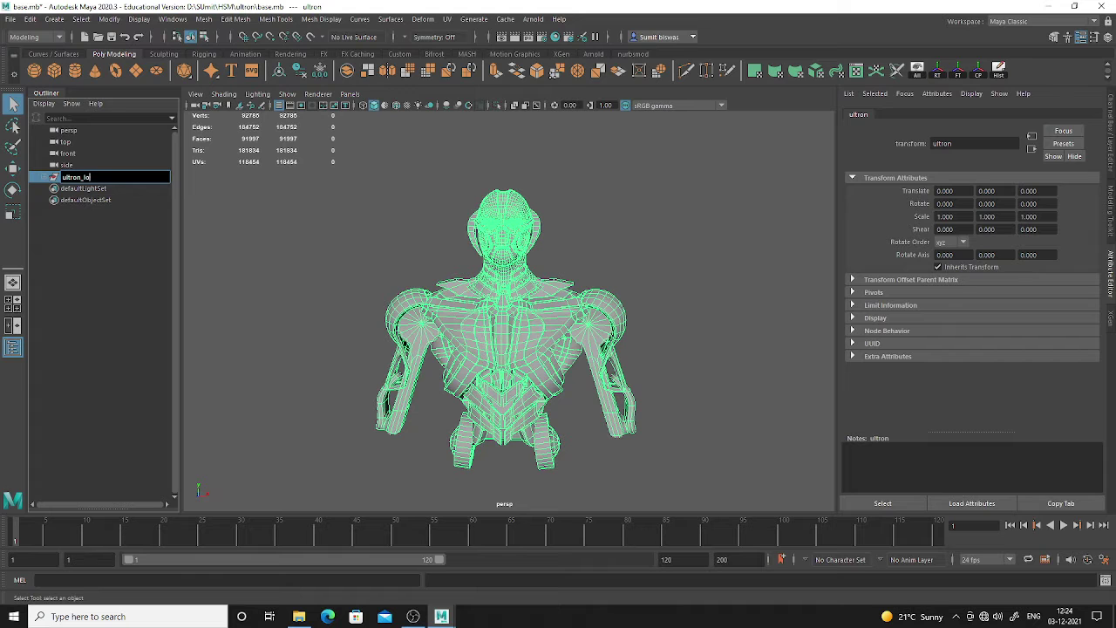
key(Return)
key(f)
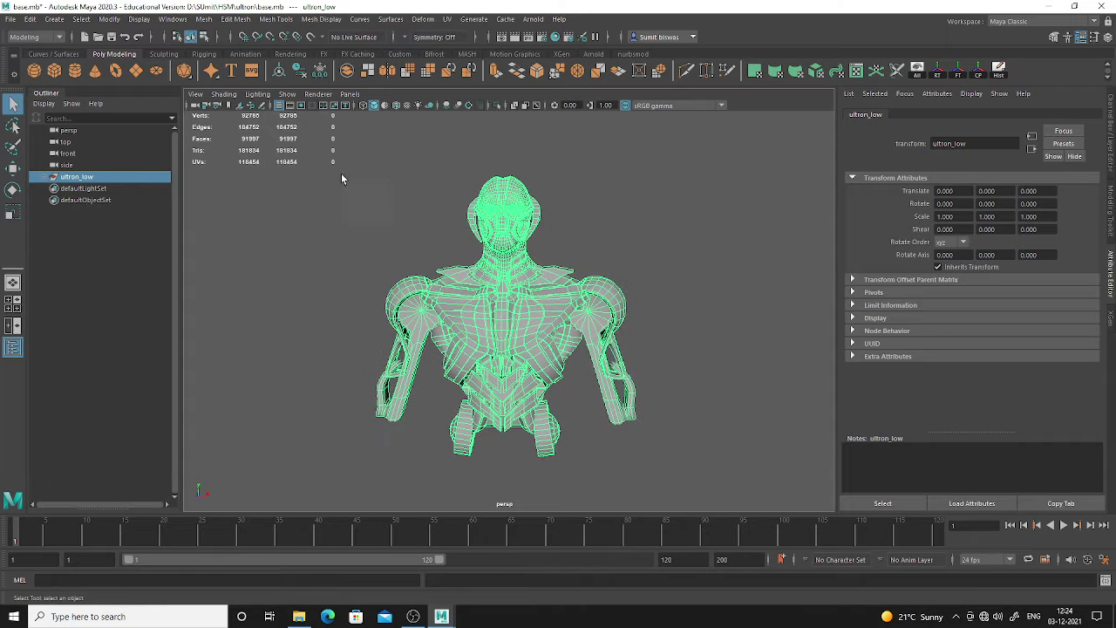
Turn off smooth preview on all of the bust's meshes and clear the selection
drag(292, 149, 735, 497)
key(1)
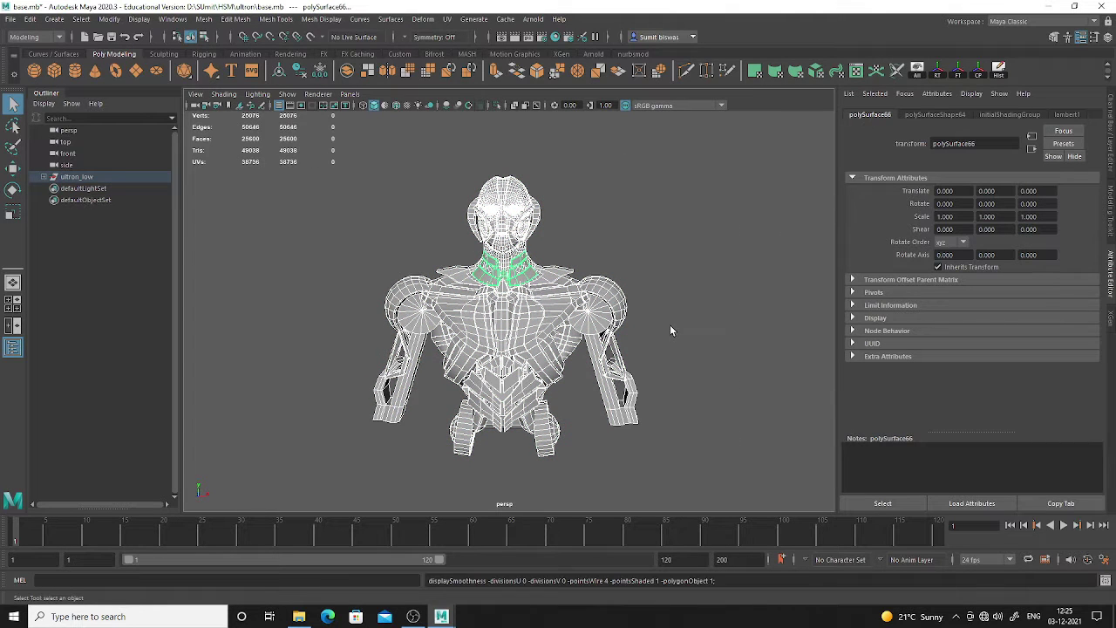
click(752, 331)
mouse_move(593, 427)
alt+mouse_down()
mouse_move(625, 427)
mouse_move(601, 425)
alt+mouse_up()
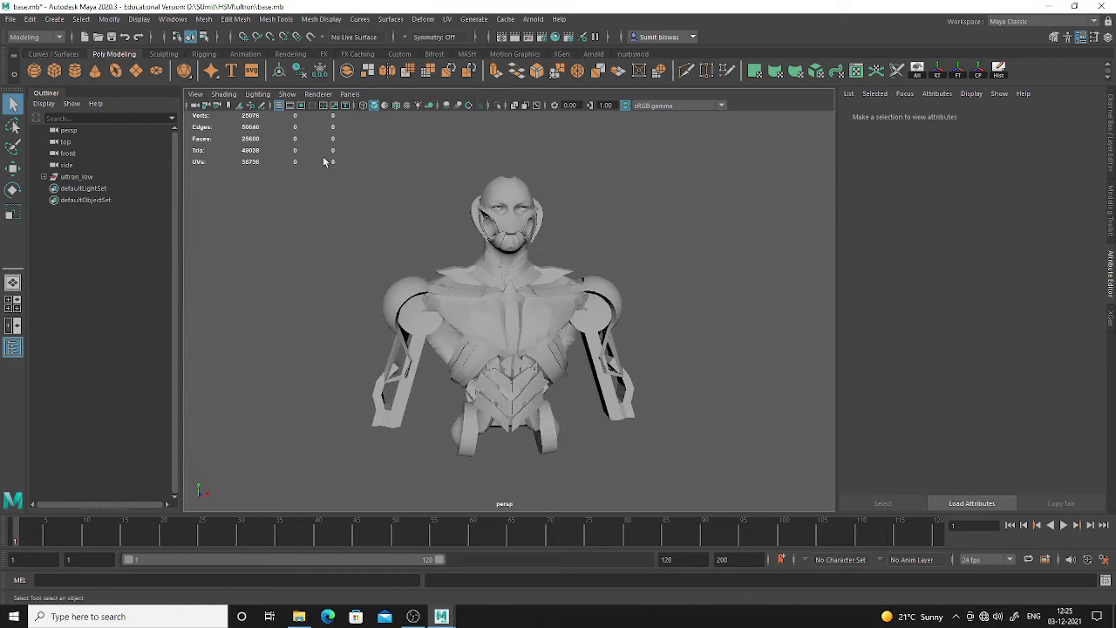
Soften the edges of all the low-poly bust meshes and clear the selection
drag(277, 128, 840, 586)
shift+right_drag(529, 307, 697, 316)
click(692, 327)
alt+drag(674, 362, 515, 323)
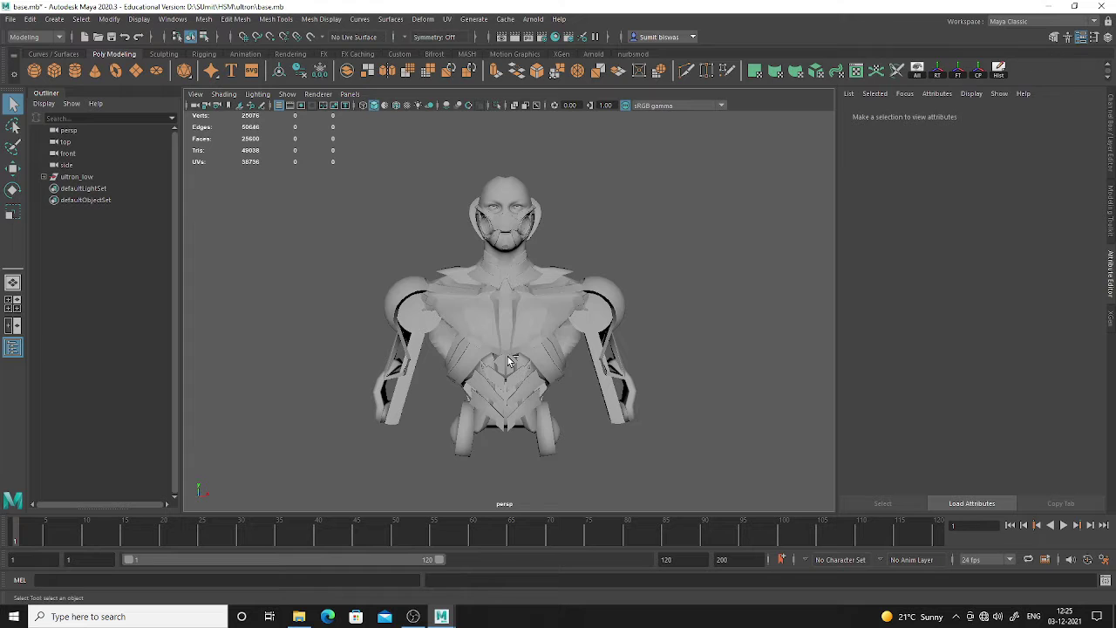
Create a display layer containing all the low-poly bust meshes and name it low
key(ctrl+a)
drag(331, 141, 829, 510)
right_click(943, 438)
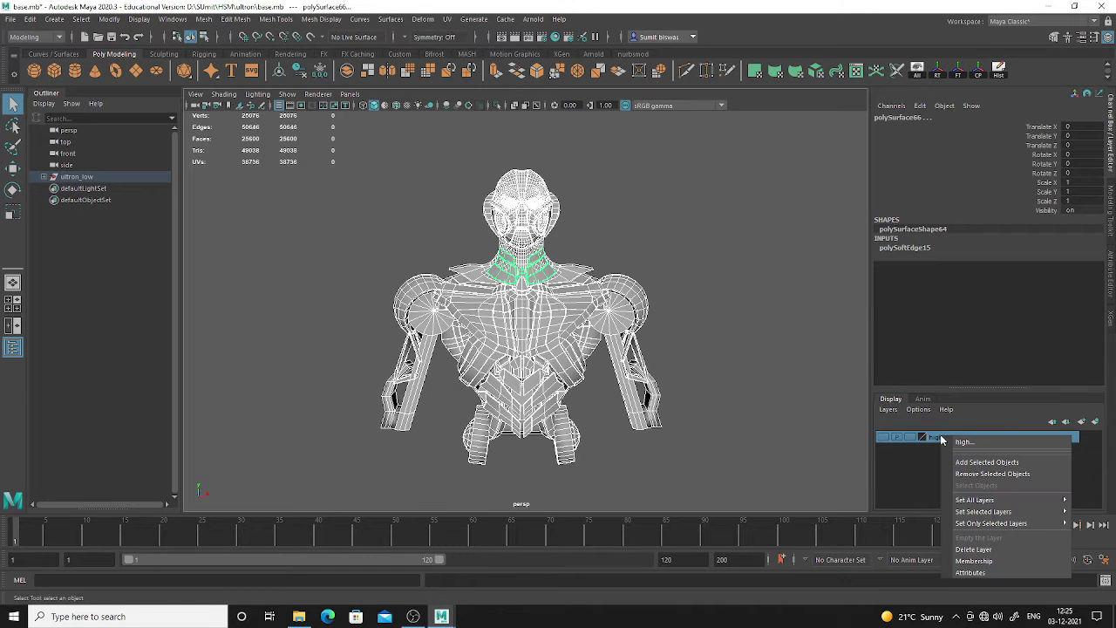
click(980, 413)
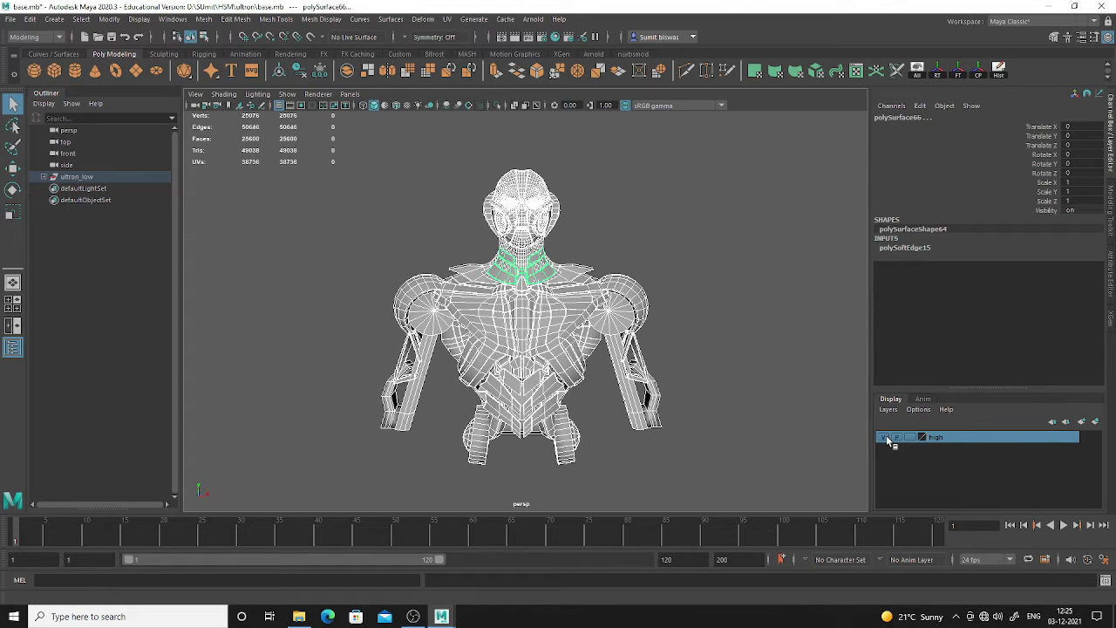
click(1096, 423)
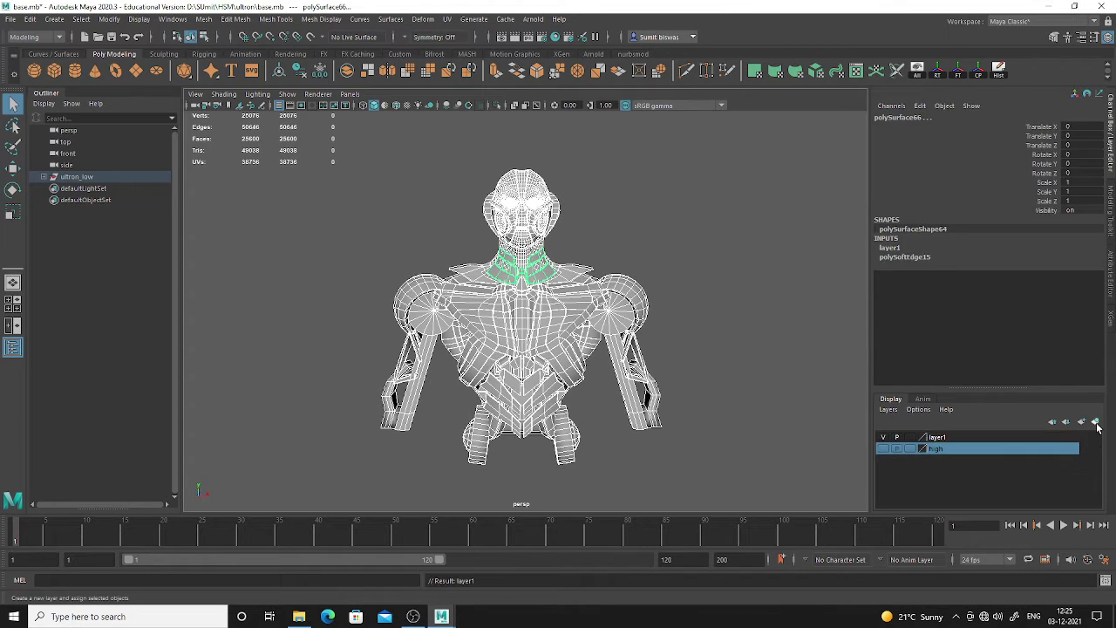
double_click(946, 441)
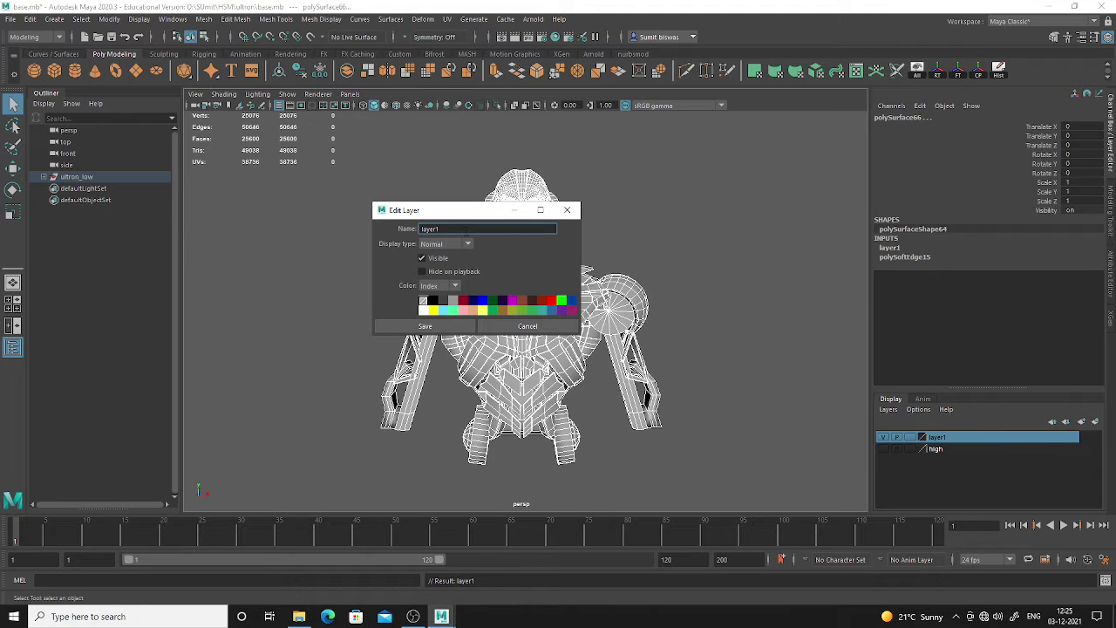
drag(467, 231, 324, 216)
text(low)
key(Return)
click(453, 326)
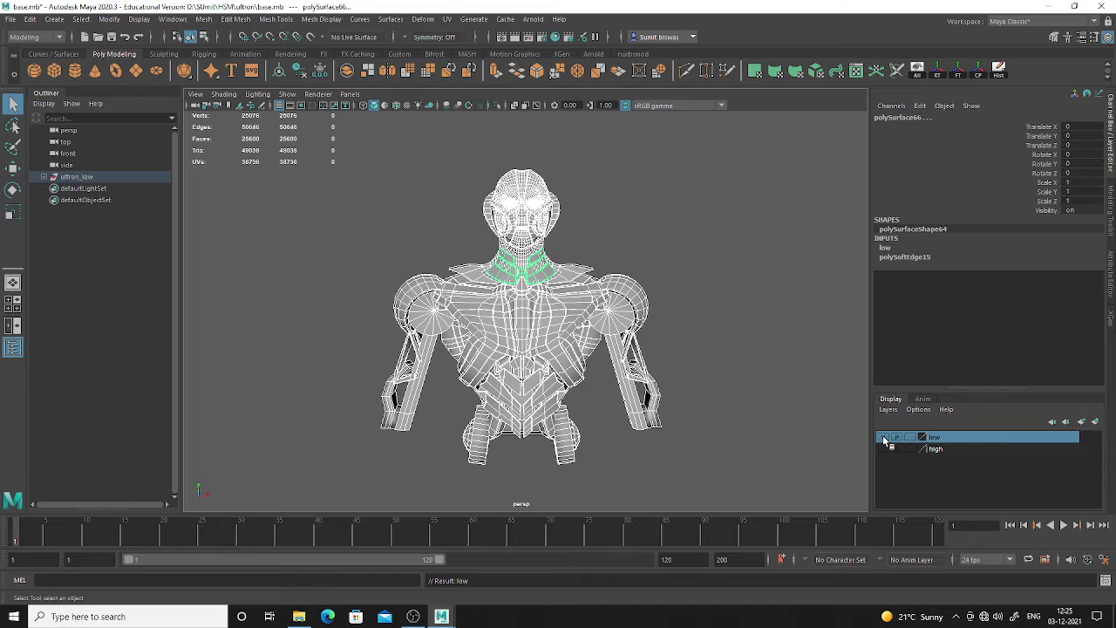
Test the low layer's visibility, clear the selection and hide the layer
click(884, 438)
click(883, 438)
click(883, 438)
click(883, 437)
click(679, 286)
alt+drag(677, 422, 695, 437)
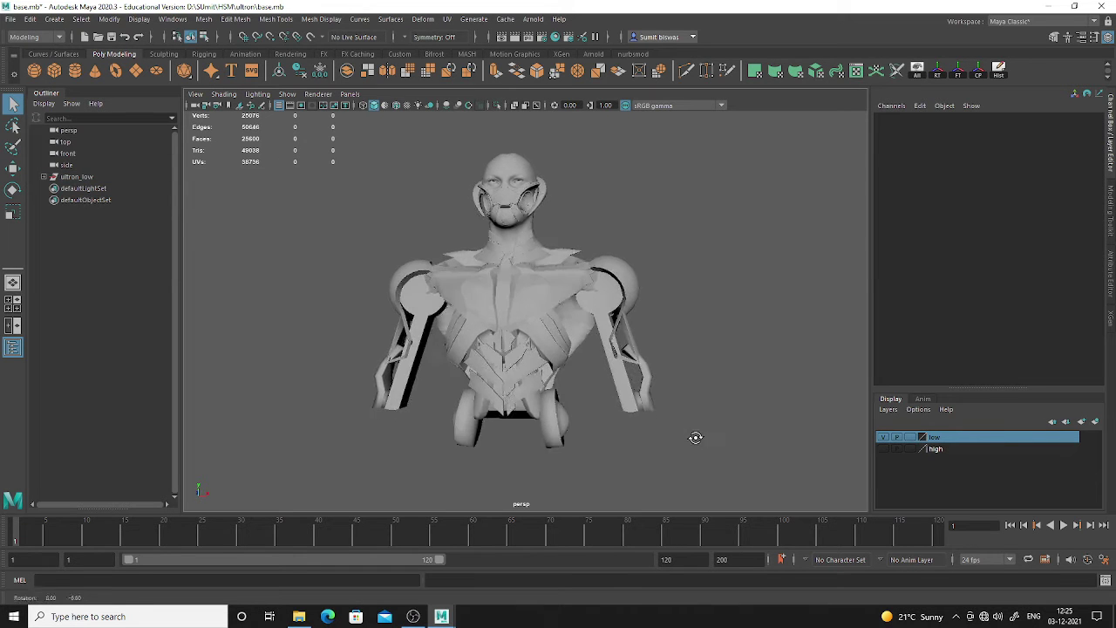
alt+middle_drag(686, 463, 706, 413)
alt+drag(523, 385, 601, 413)
click(884, 438)
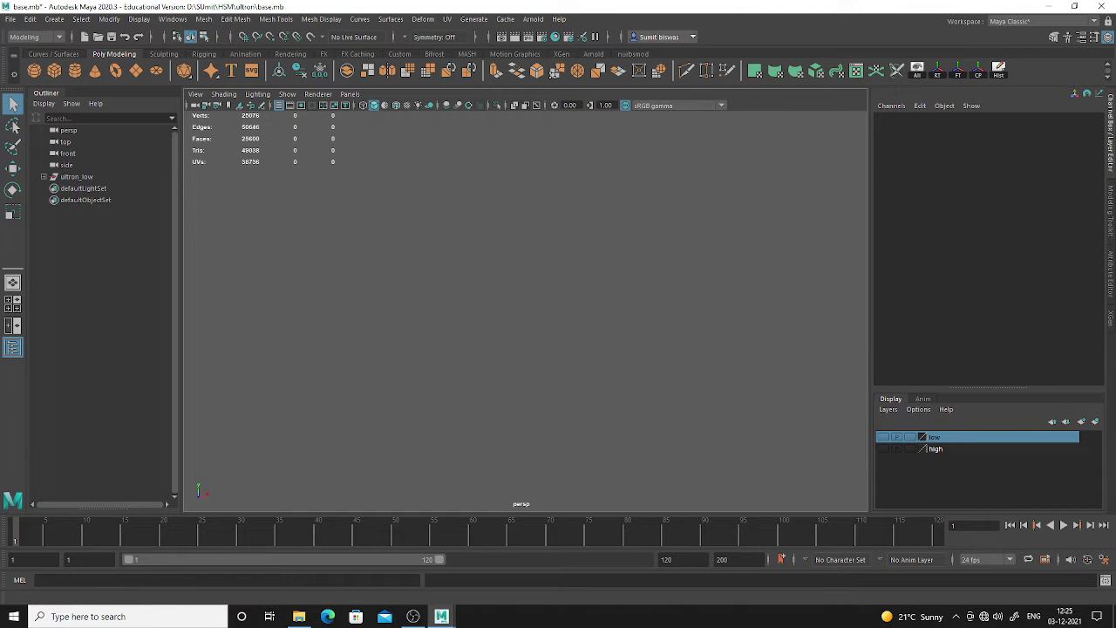
Switch to the hi folder in File Explorer, sort it by type and delete all the MTL files
click(299, 616)
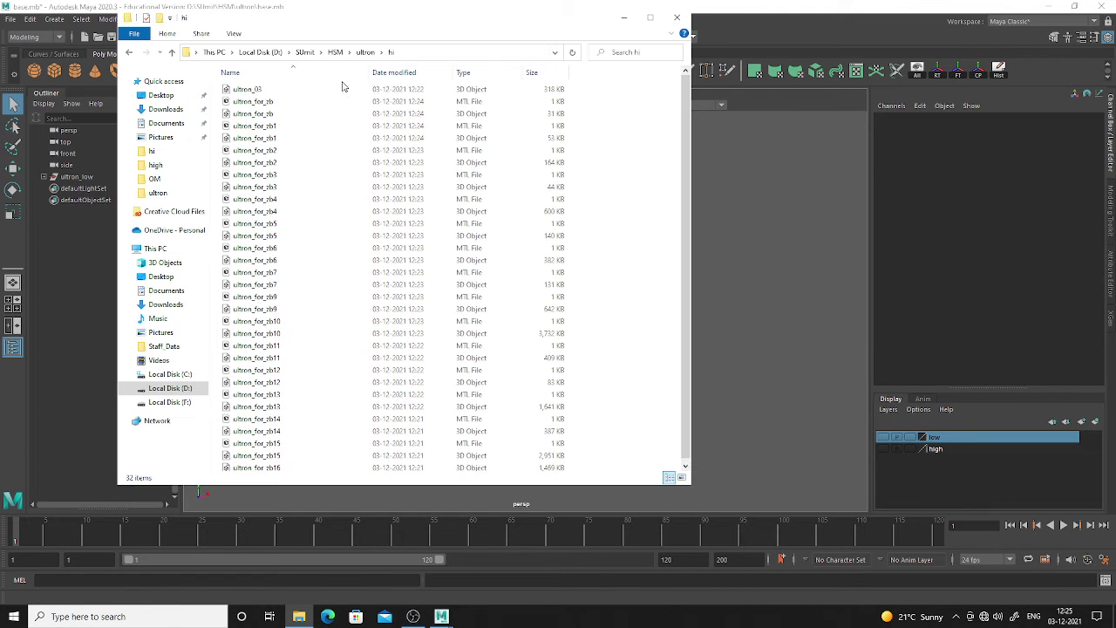
click(649, 26)
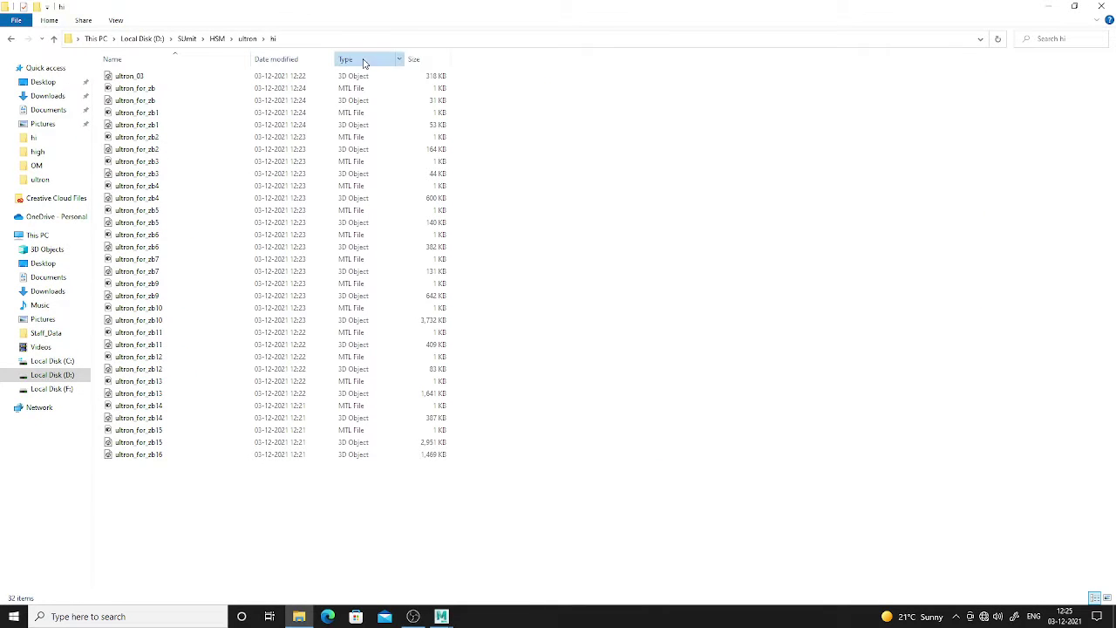
click(361, 59)
drag(295, 498, 122, 289)
key(Delete)
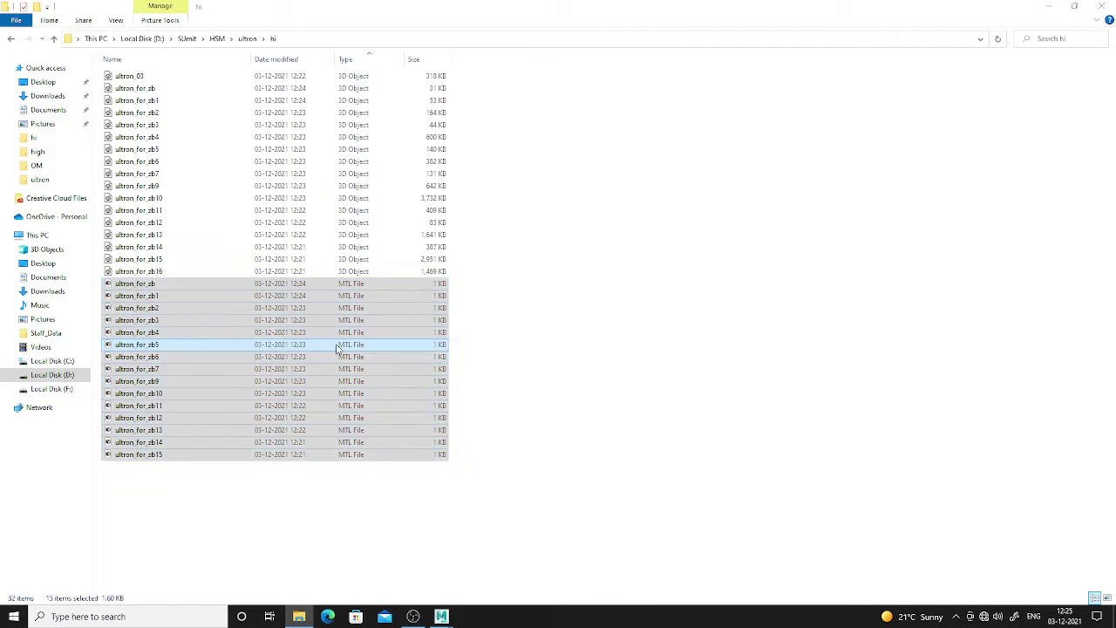
Import all the OBJ files from the hi folder into the base.mb scene in Maya
drag(191, 312, 112, 39)
key(alt+Tab)
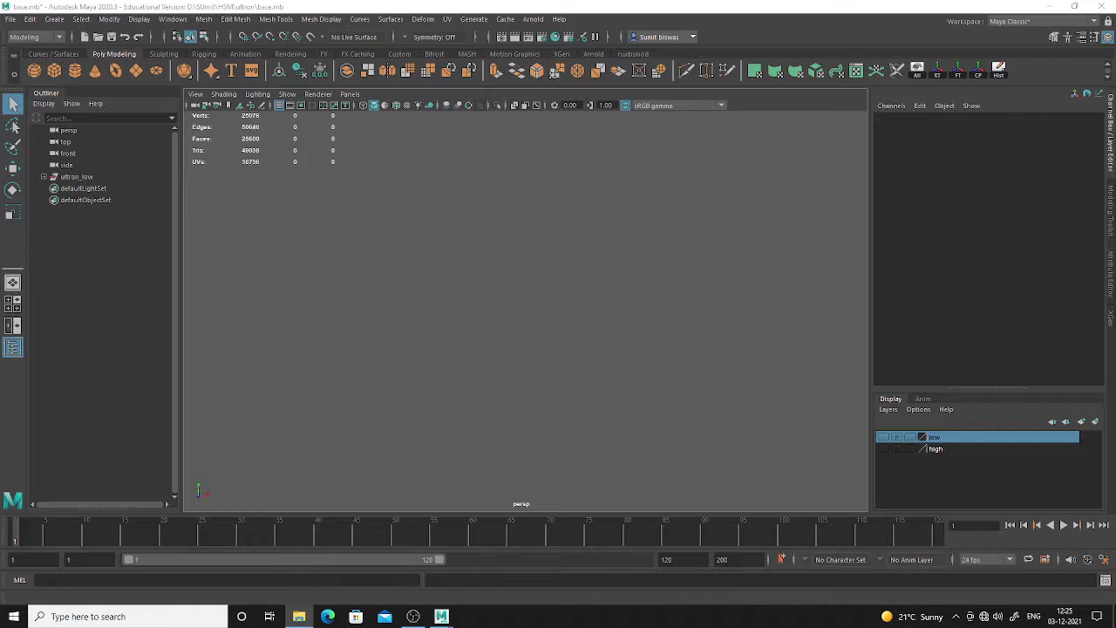
drag(348, 198, 526, 255)
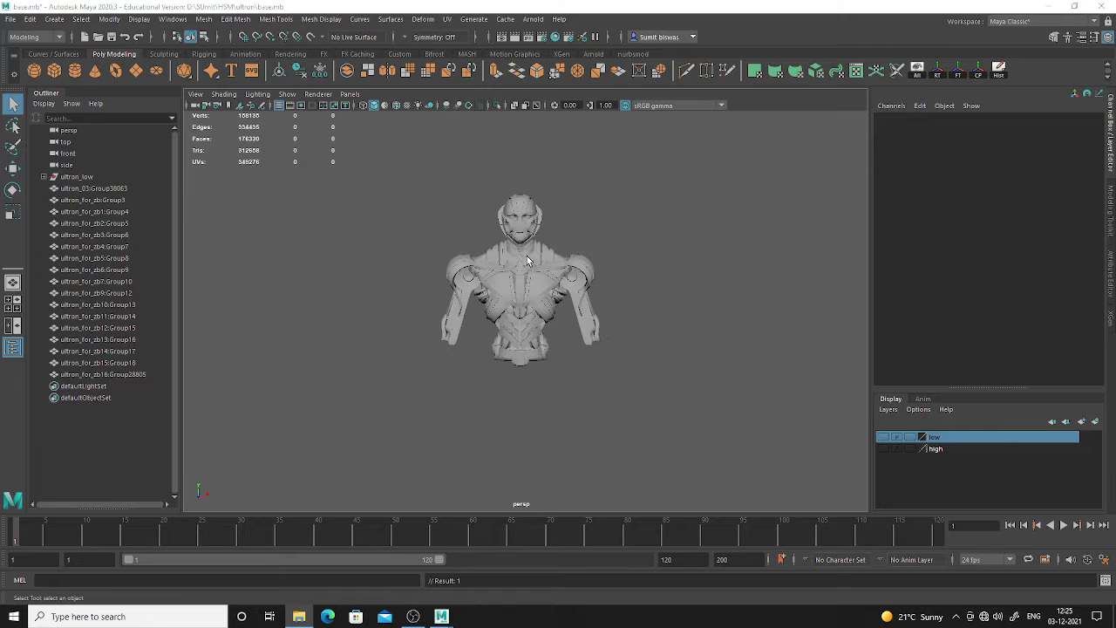
Group all the imported high-poly meshes and name the group hi
drag(379, 179, 779, 430)
key(ctrl+g)
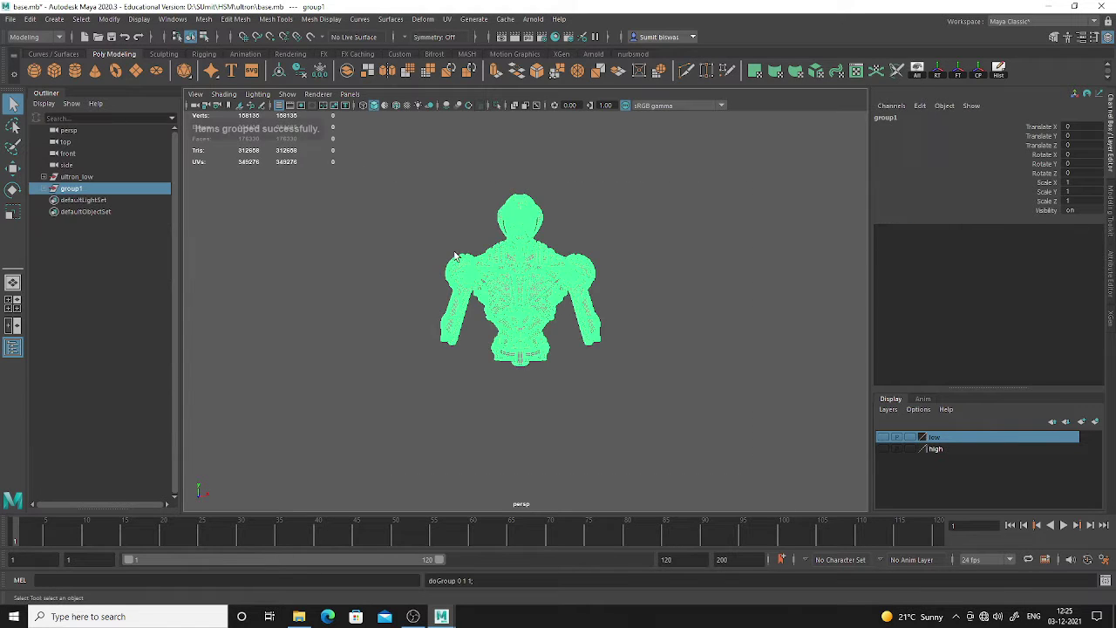
double_click(78, 191)
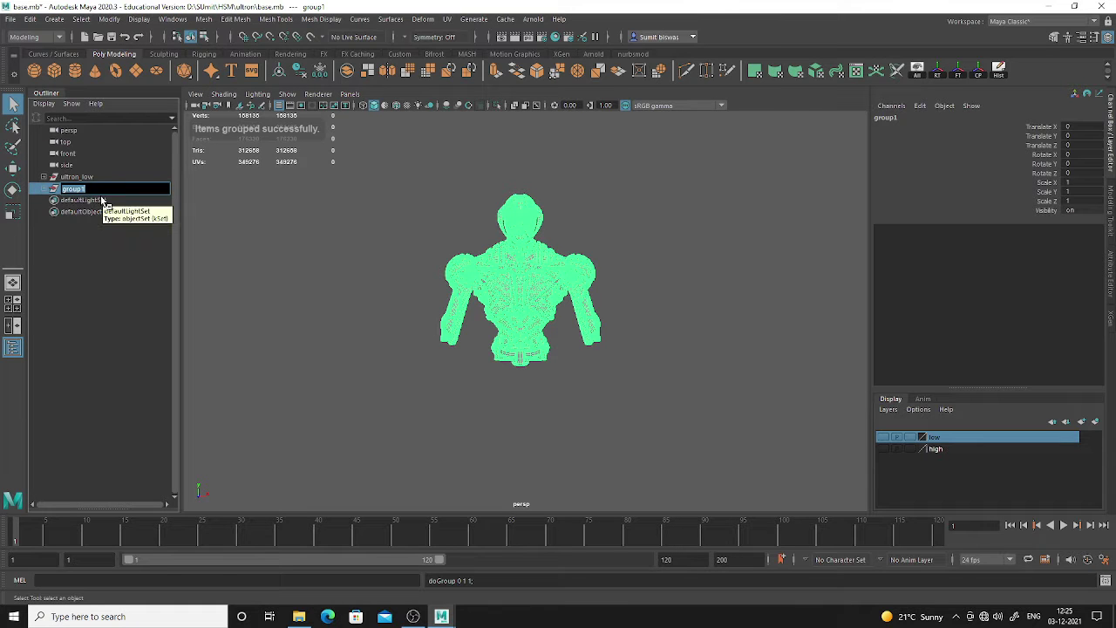
text(hi)
key(Return)
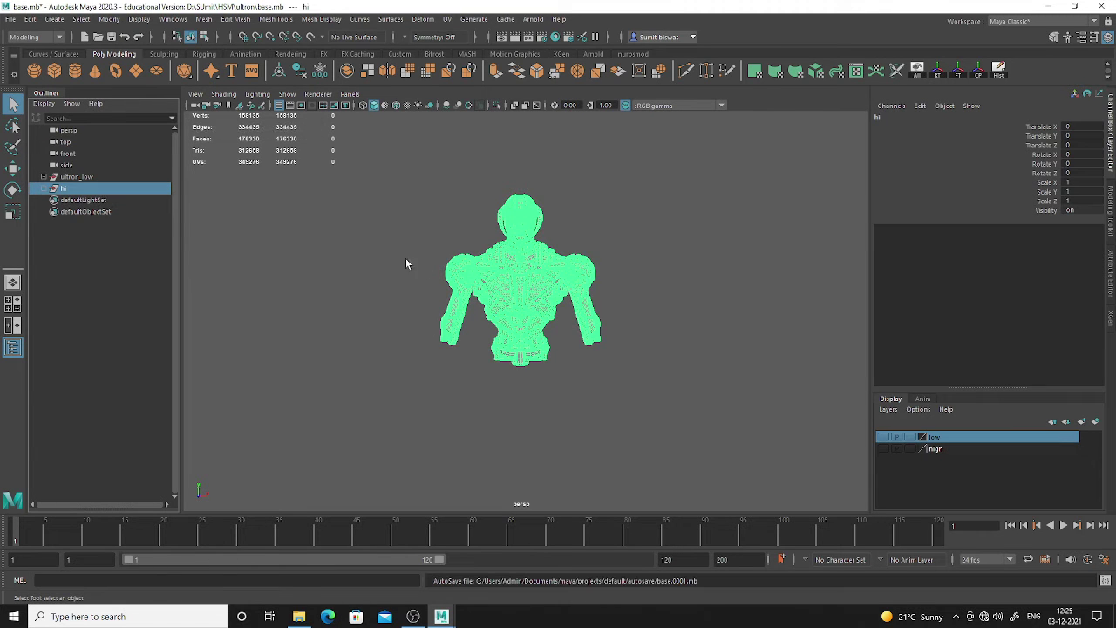
alt+drag(652, 336, 645, 367)
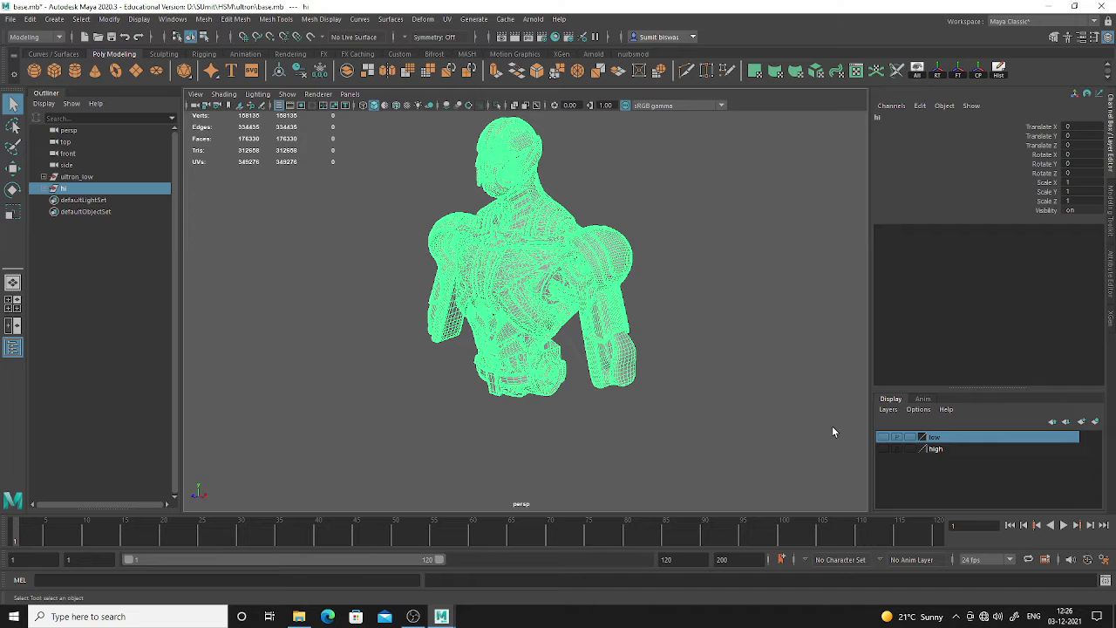
Add the hi group to the high display layer and make both the high and low layers visible
right_click(932, 450)
click(934, 447)
right_click(933, 448)
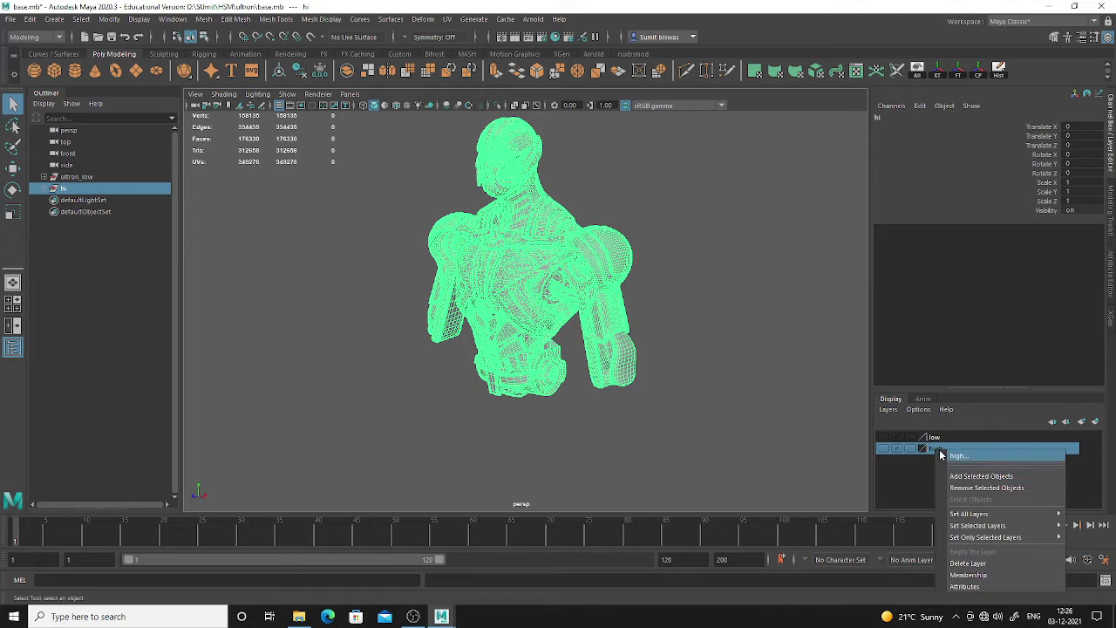
click(988, 478)
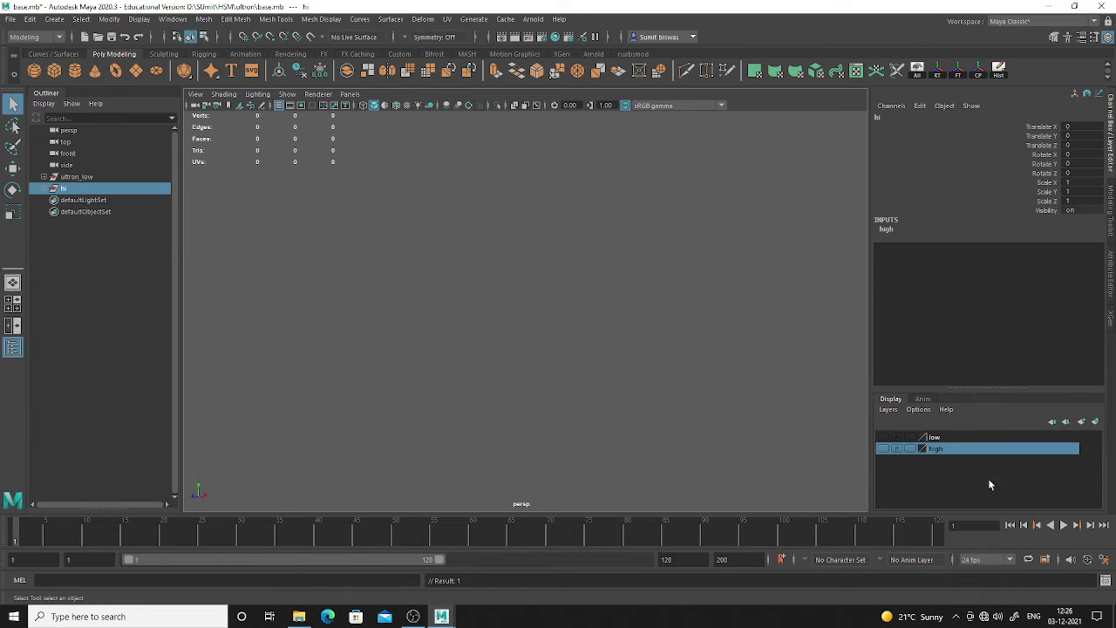
click(884, 448)
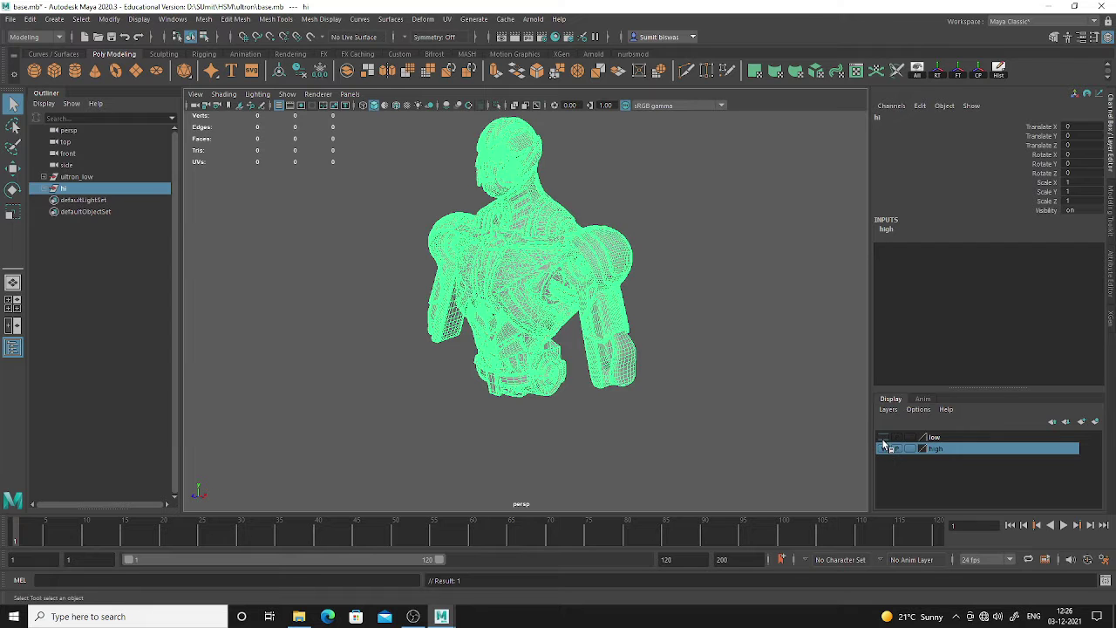
click(883, 437)
click(883, 437)
click(883, 437)
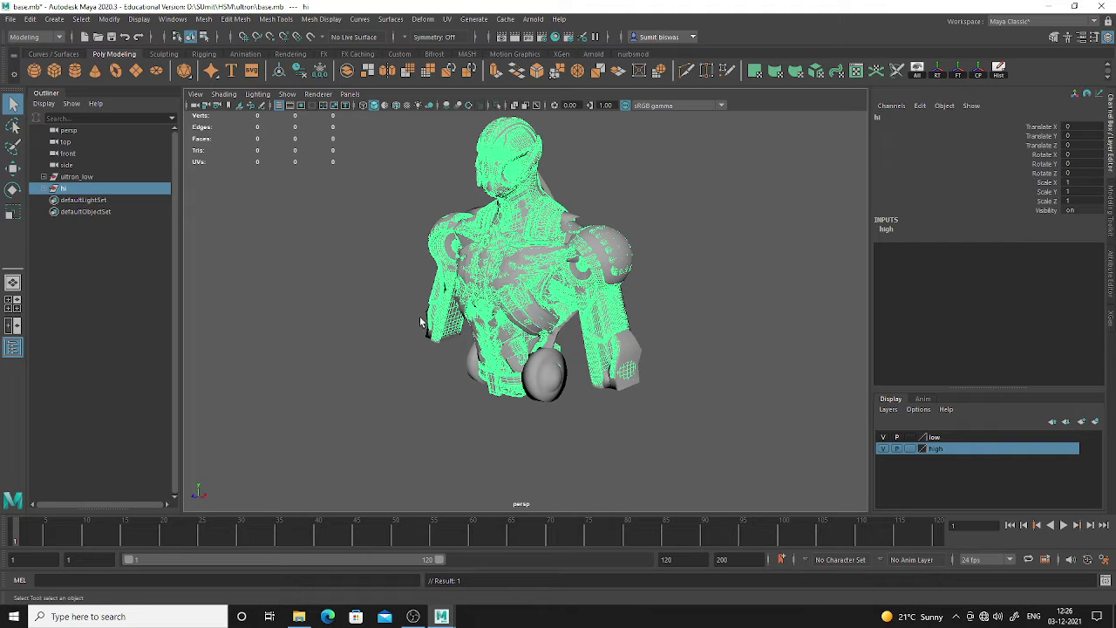
Examine how the overlapping low-poly and high-poly meshes line up around the torso, arms and hip discs
alt+drag(377, 336, 435, 331)
alt+right_drag(435, 331, 526, 282)
alt+middle_drag(526, 282, 512, 322)
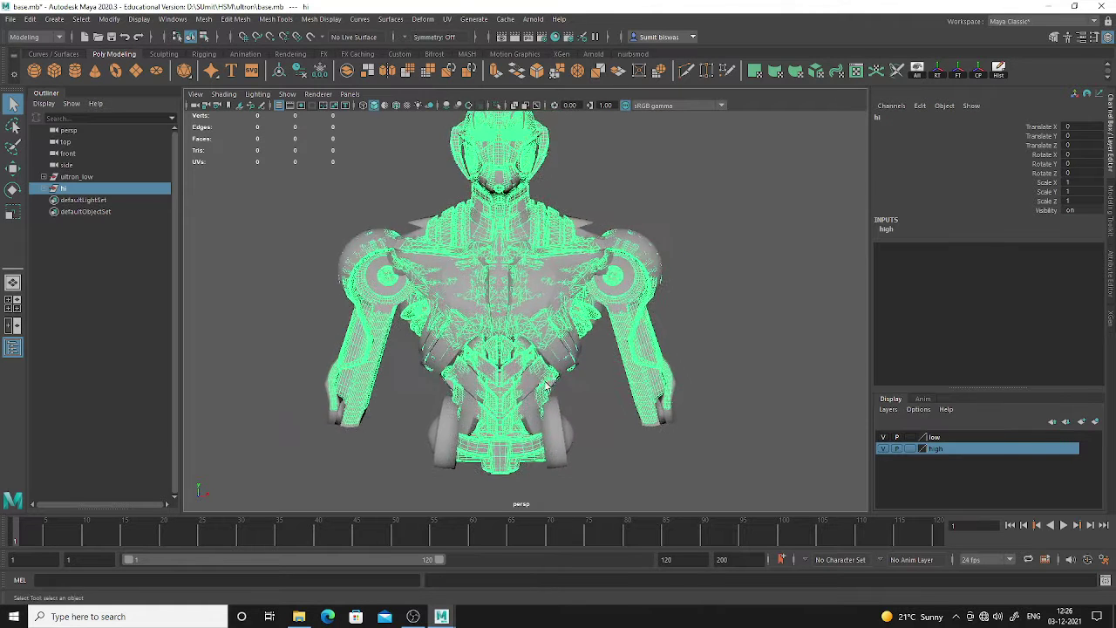
alt+right_drag(549, 387, 560, 460)
alt+middle_drag(560, 460, 608, 471)
alt+drag(607, 471, 624, 423)
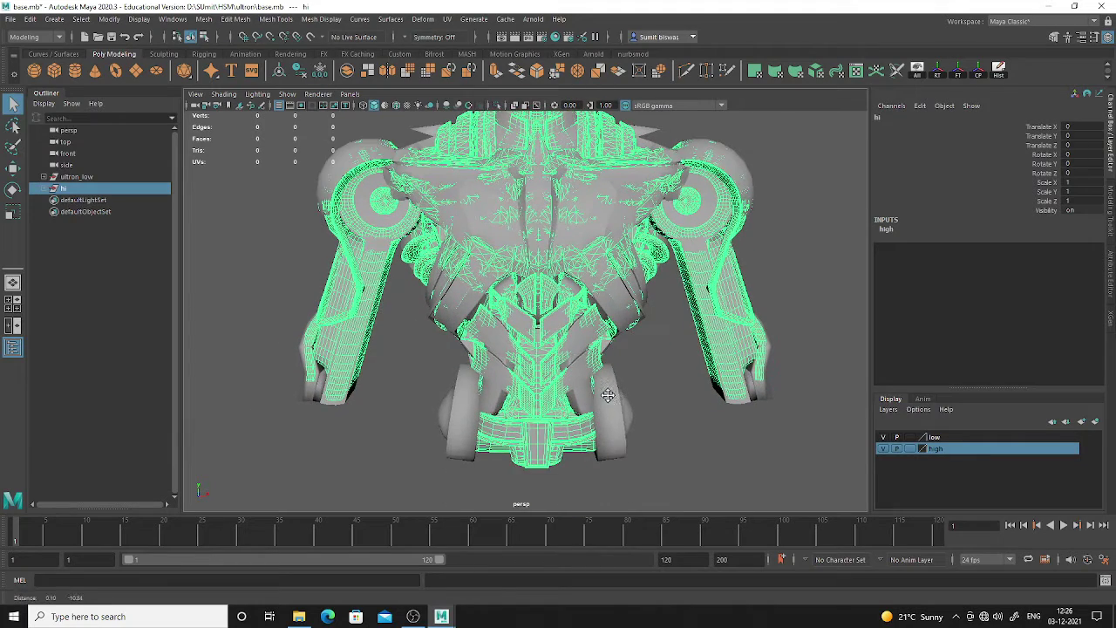
click(624, 423)
alt+middle_drag(630, 424, 631, 385)
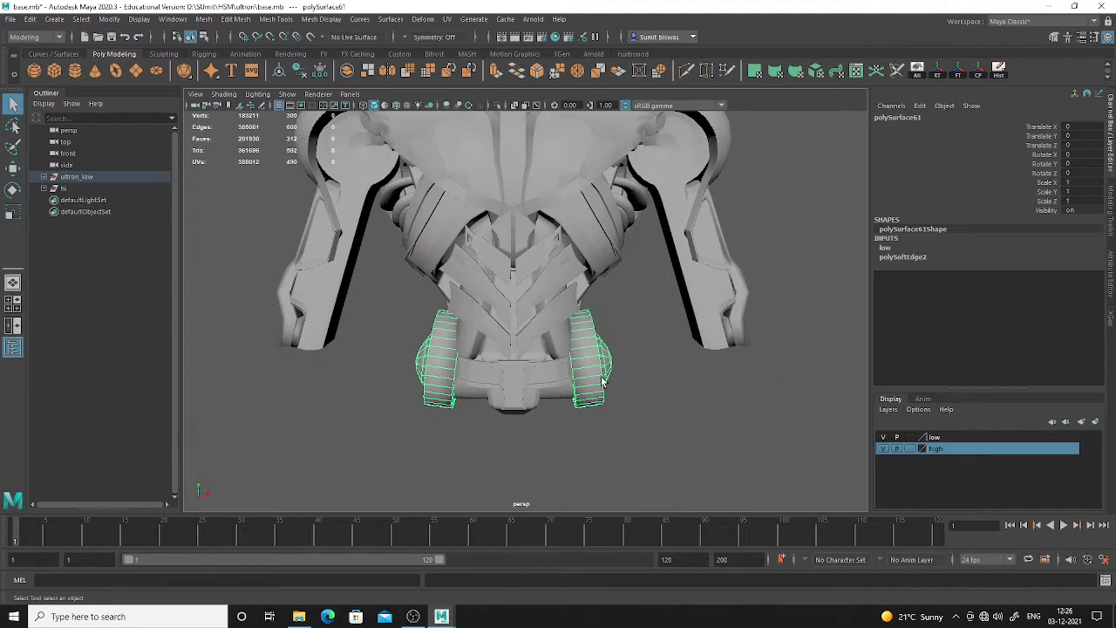
alt+drag(558, 262, 565, 344)
Isolate the high-poly torso mesh by hiding all unselected objects, and clear the selection
click(577, 266)
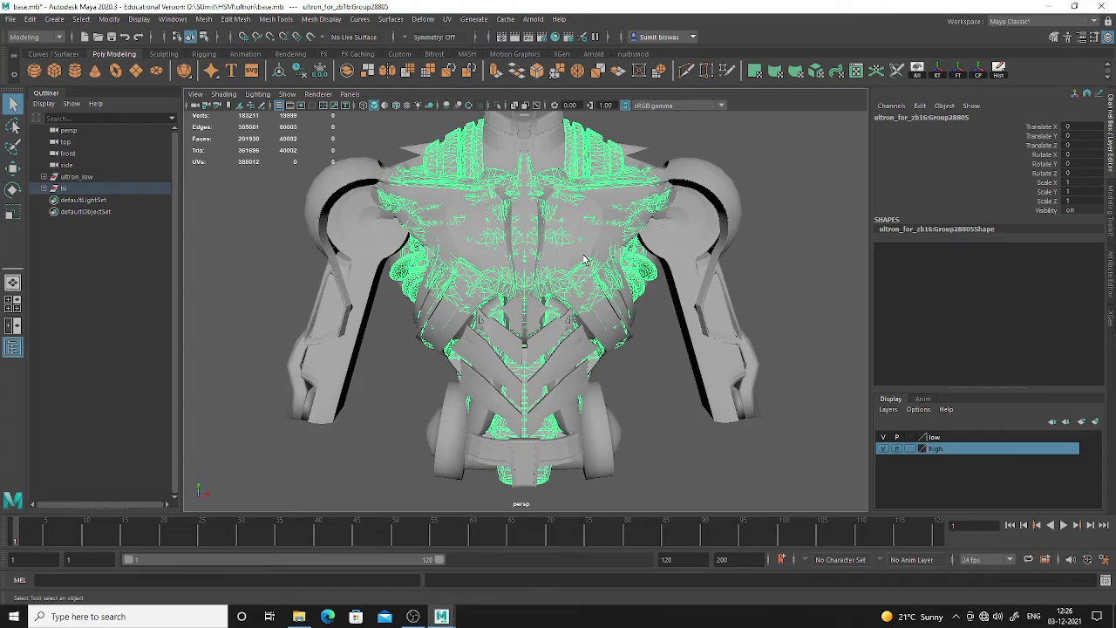
alt+drag(595, 241, 614, 287)
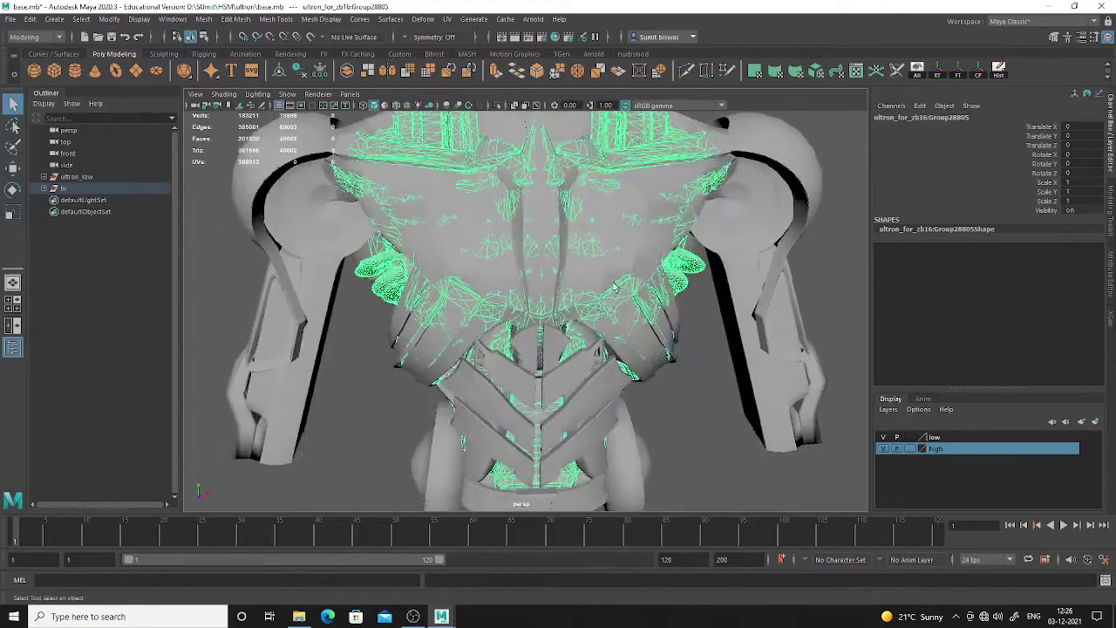
scroll(613, 286, down, 1)
alt+middle_drag(613, 286, 612, 330)
key(alt+h)
scroll(638, 356, down, 2)
click(686, 373)
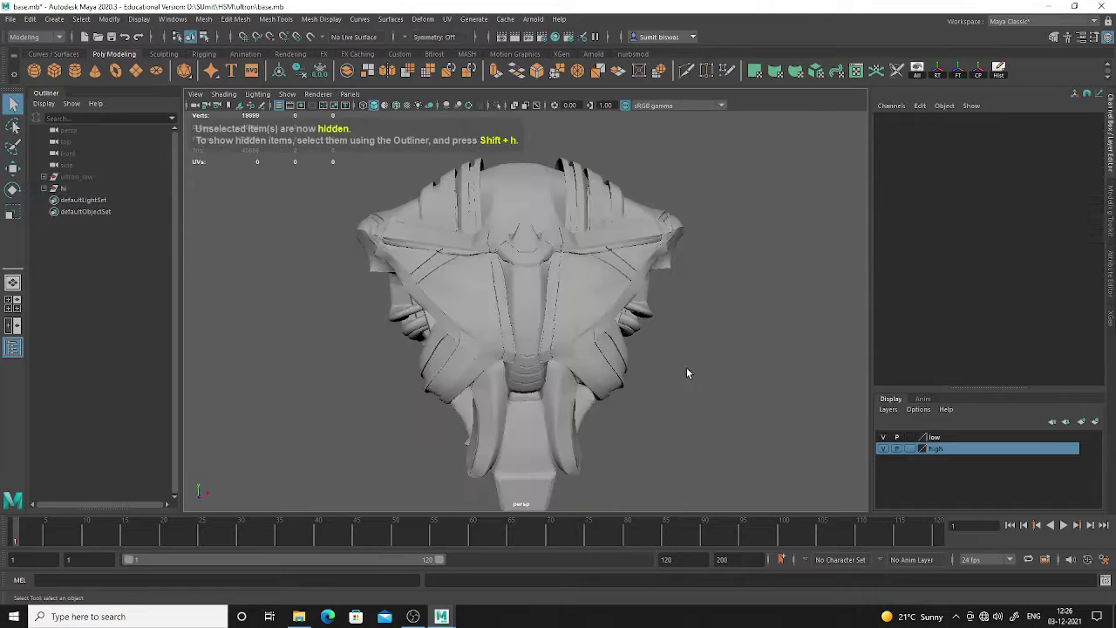
Examine the isolated high-poly torso's surface and wireframe density from several angles
alt+drag(686, 373, 520, 362)
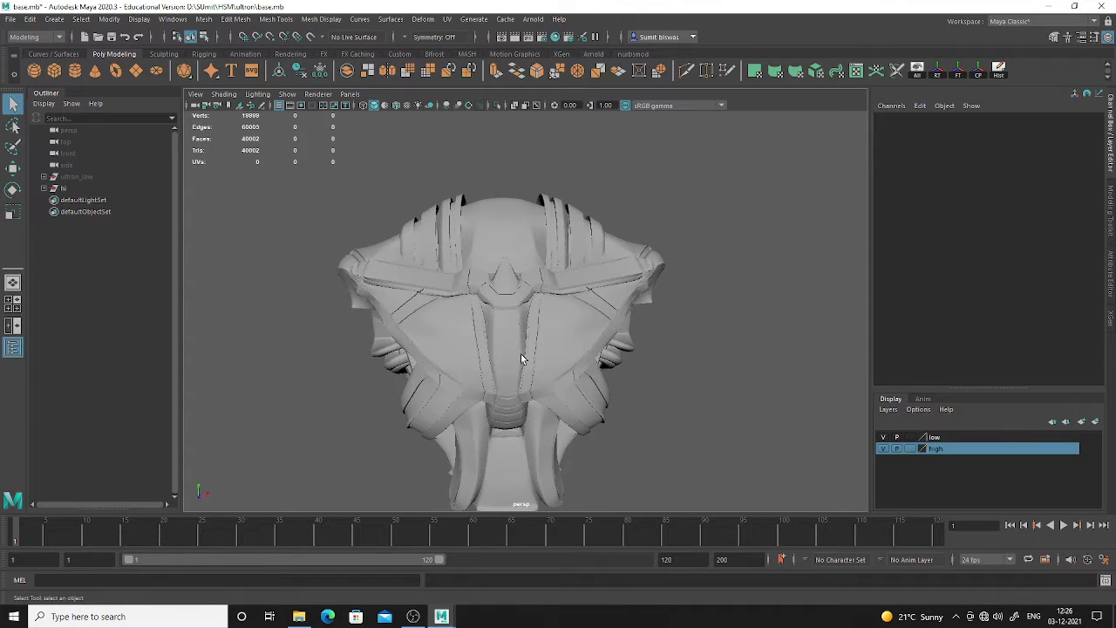
alt+middle_drag(527, 343, 567, 336)
alt+right_drag(566, 335, 588, 376)
click(531, 342)
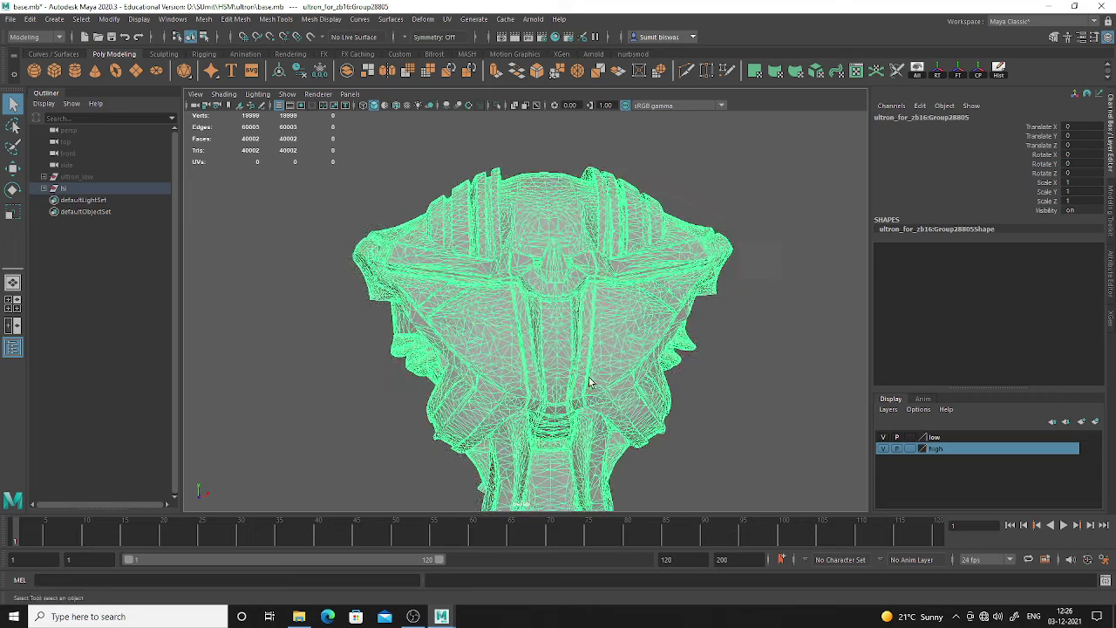
alt+drag(589, 382, 565, 344)
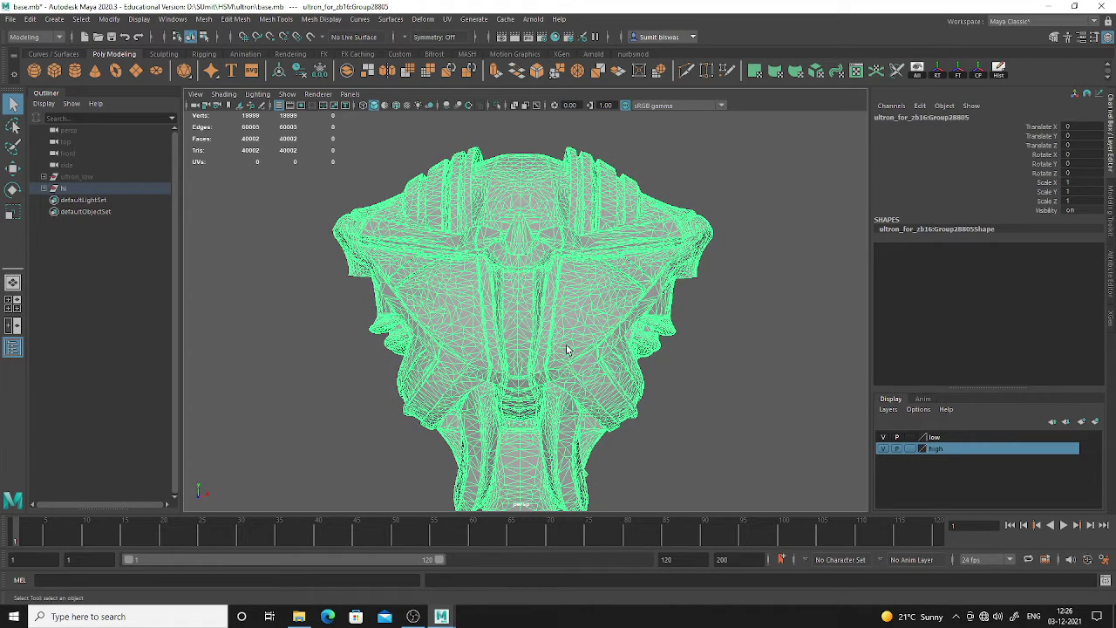
alt+drag(534, 342, 712, 360)
click(712, 360)
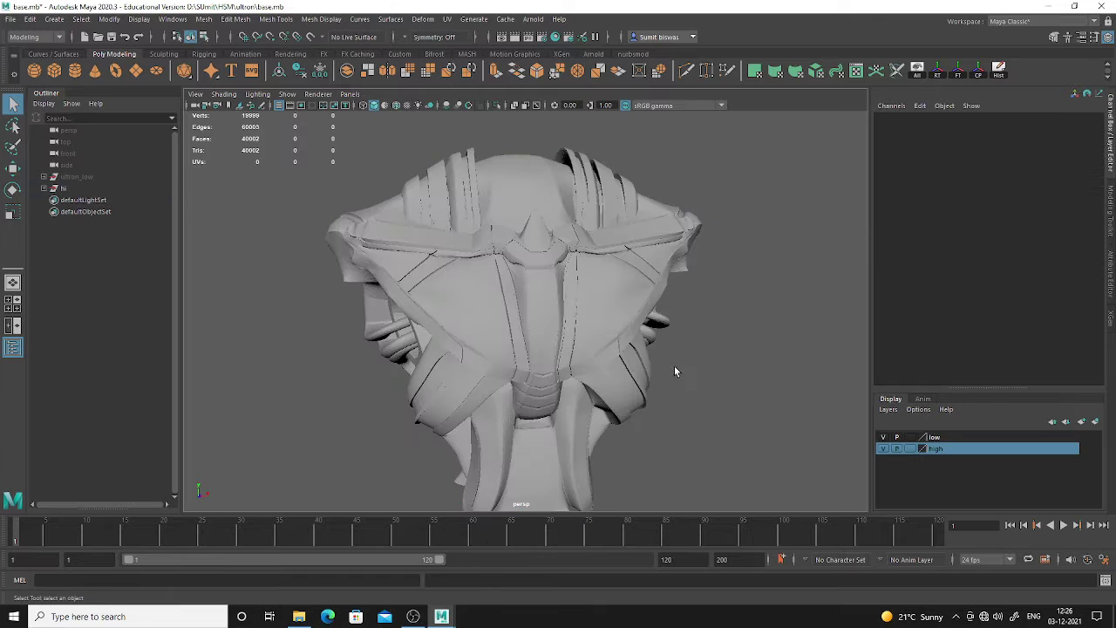
alt+drag(625, 382, 600, 343)
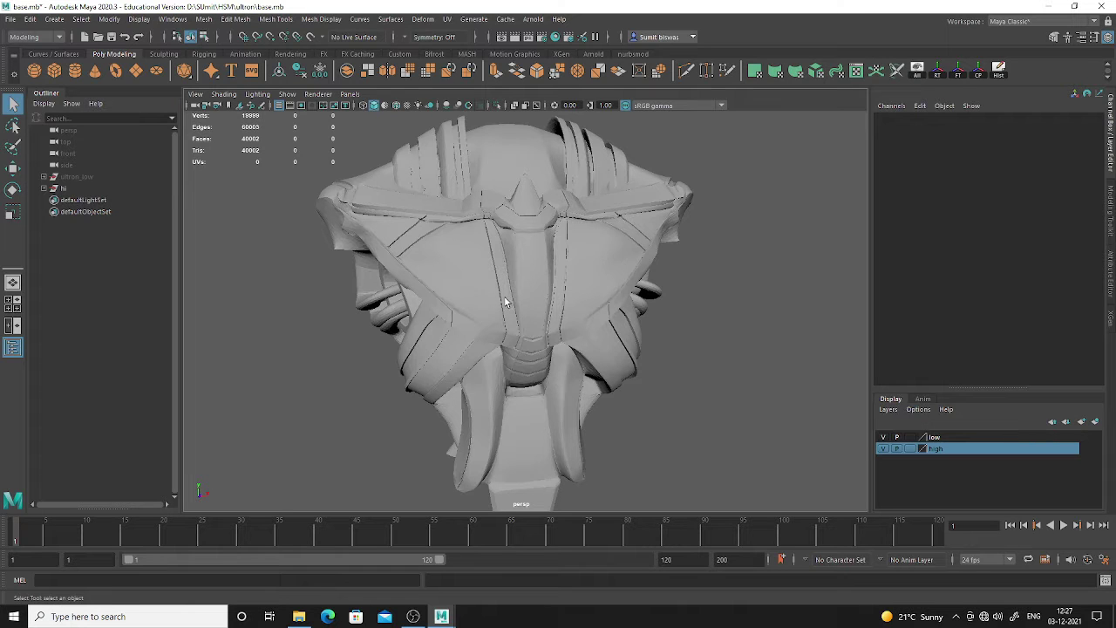
alt+drag(505, 301, 515, 311)
alt+right_drag(515, 312, 528, 326)
alt+drag(528, 326, 498, 272)
click(499, 272)
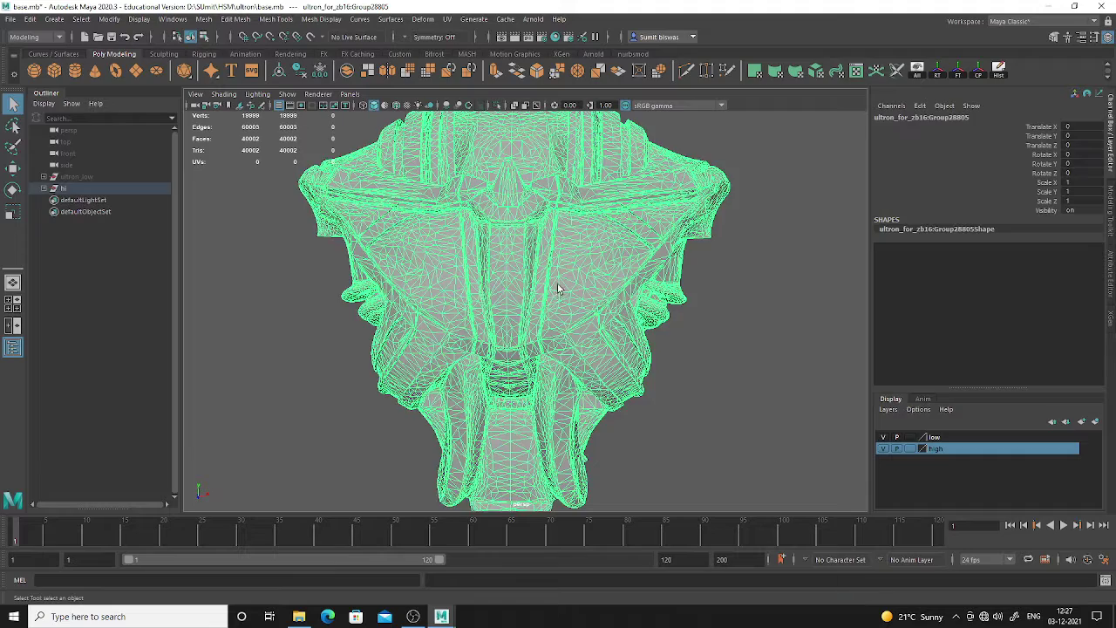
alt+middle_drag(558, 286, 543, 324)
alt+drag(517, 314, 516, 305)
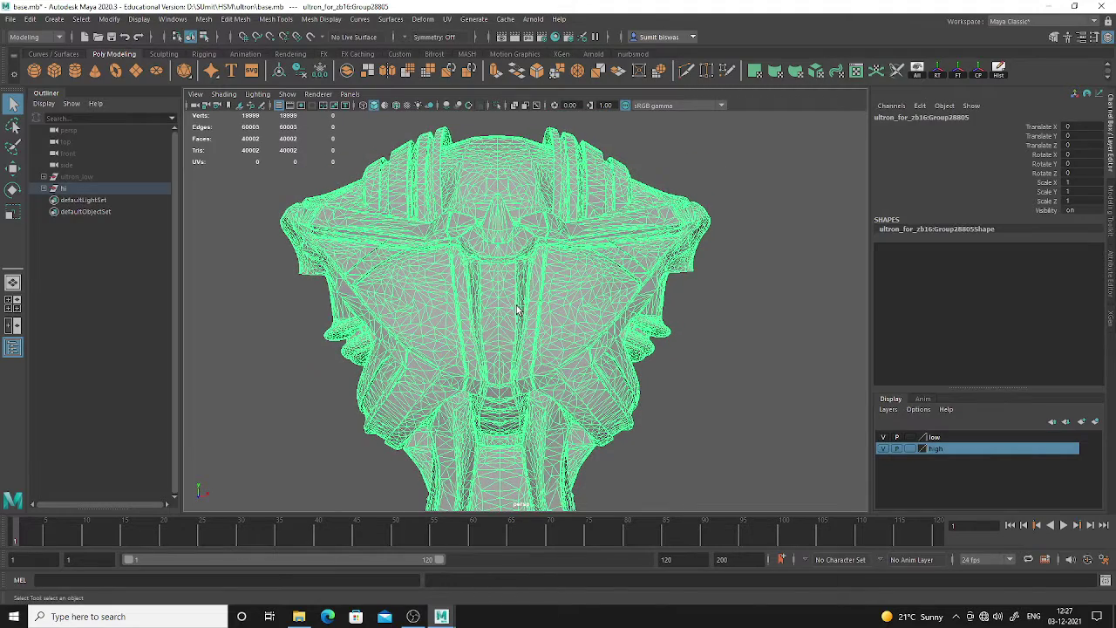
scroll(576, 350, down, 2)
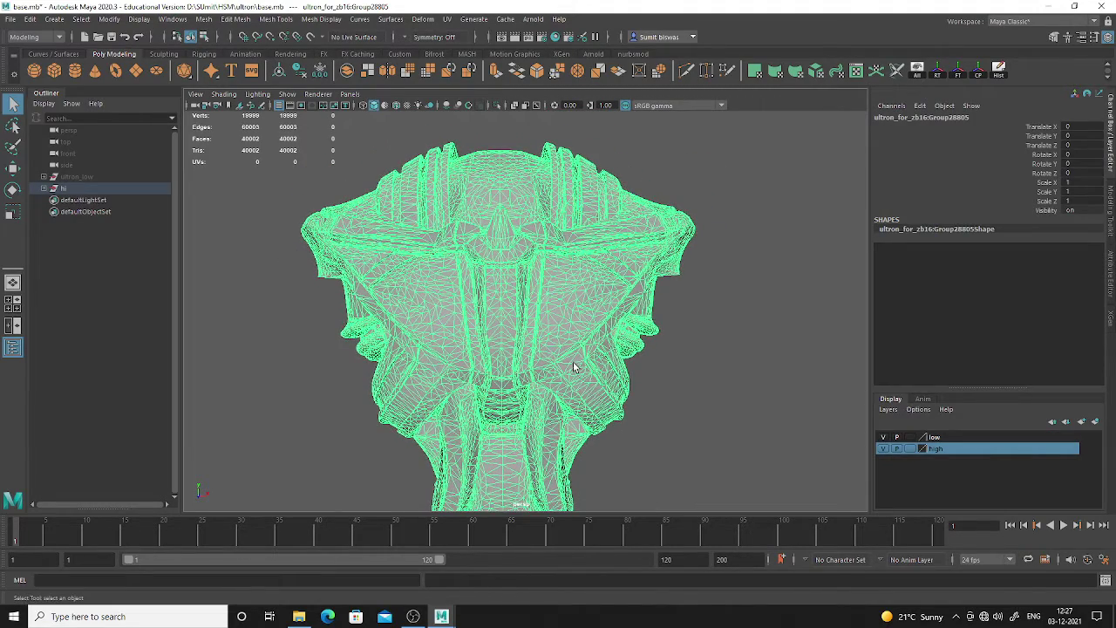
Set the symmetry to Object X and save the scene
ctrl+shift+right_drag(548, 330, 544, 253)
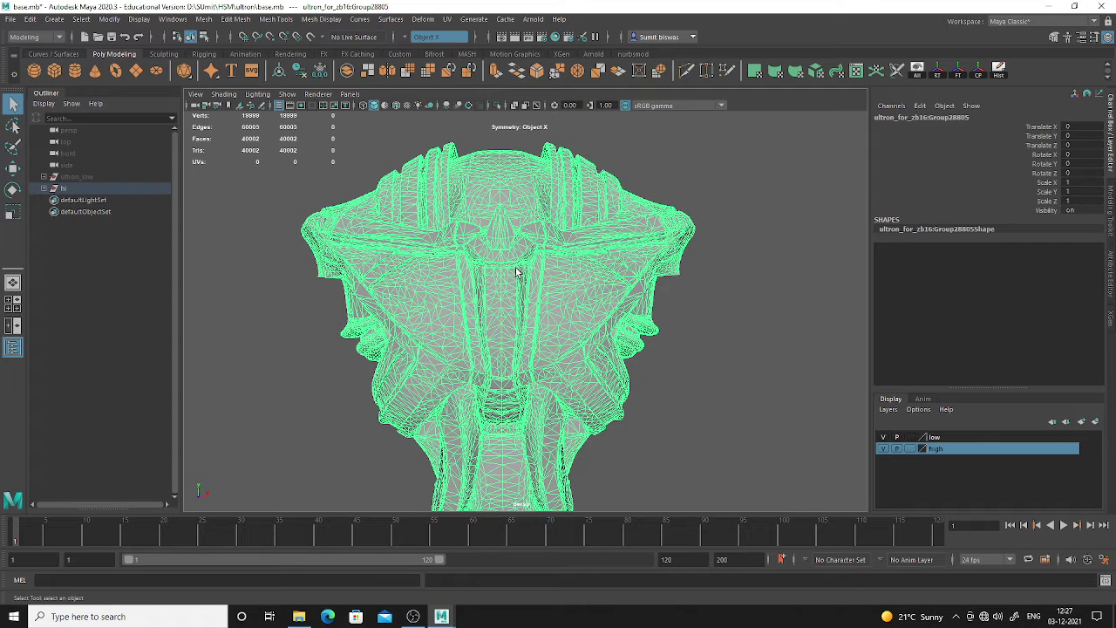
key(ctrl+s)
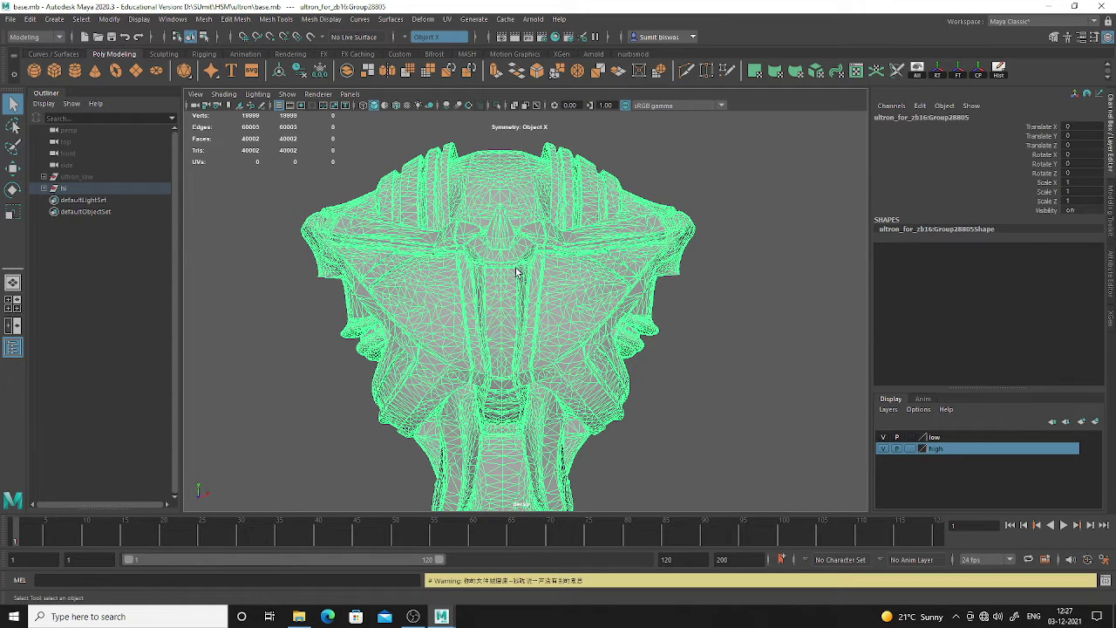
alt+drag(516, 272, 568, 349)
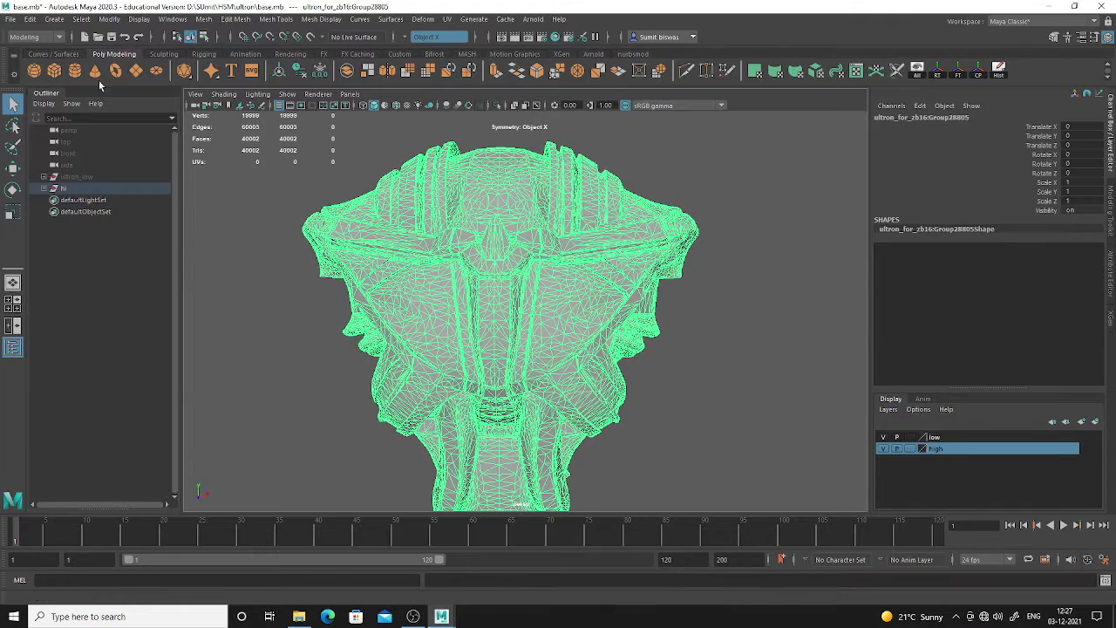
Load the MayaScanner.py and MayaScannerCB.py plug-ins and set both to auto load
click(180, 21)
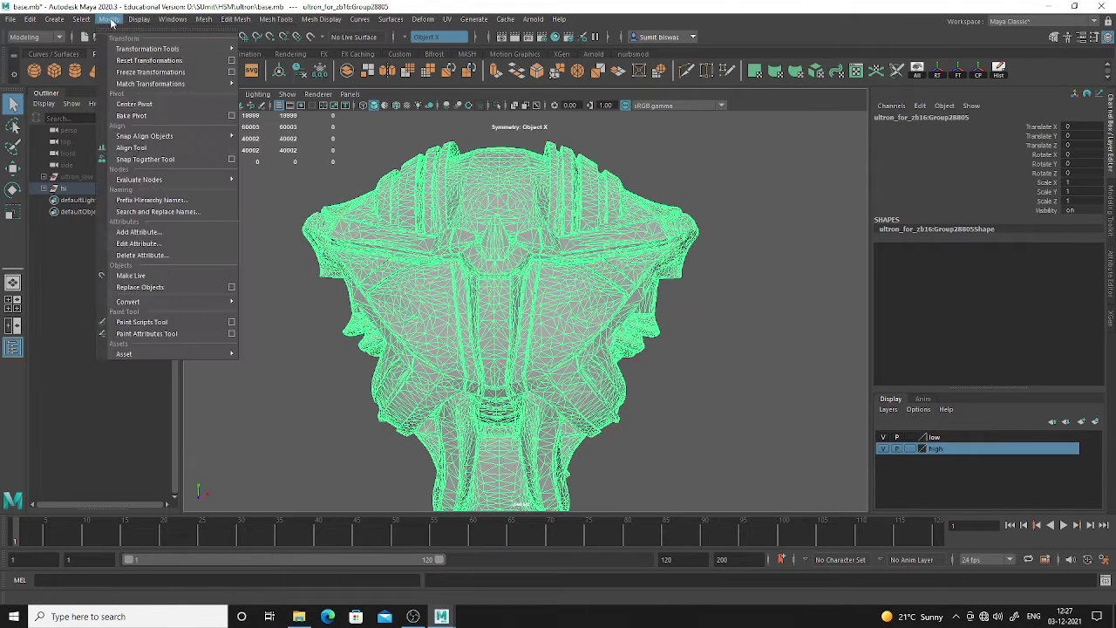
mouse_move(234, 59)
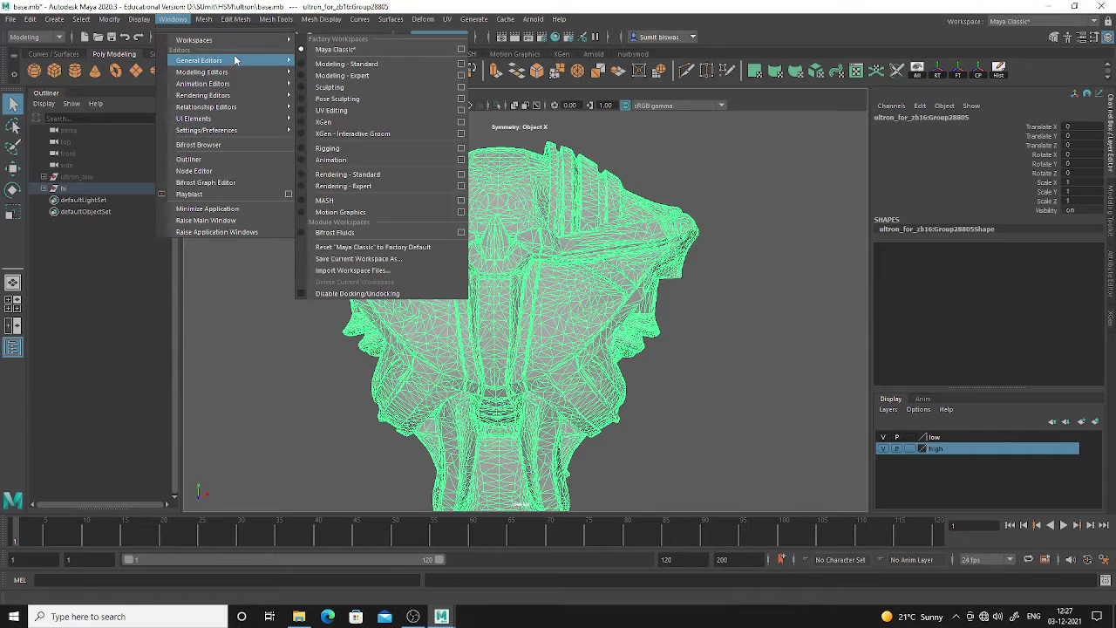
mouse_move(232, 130)
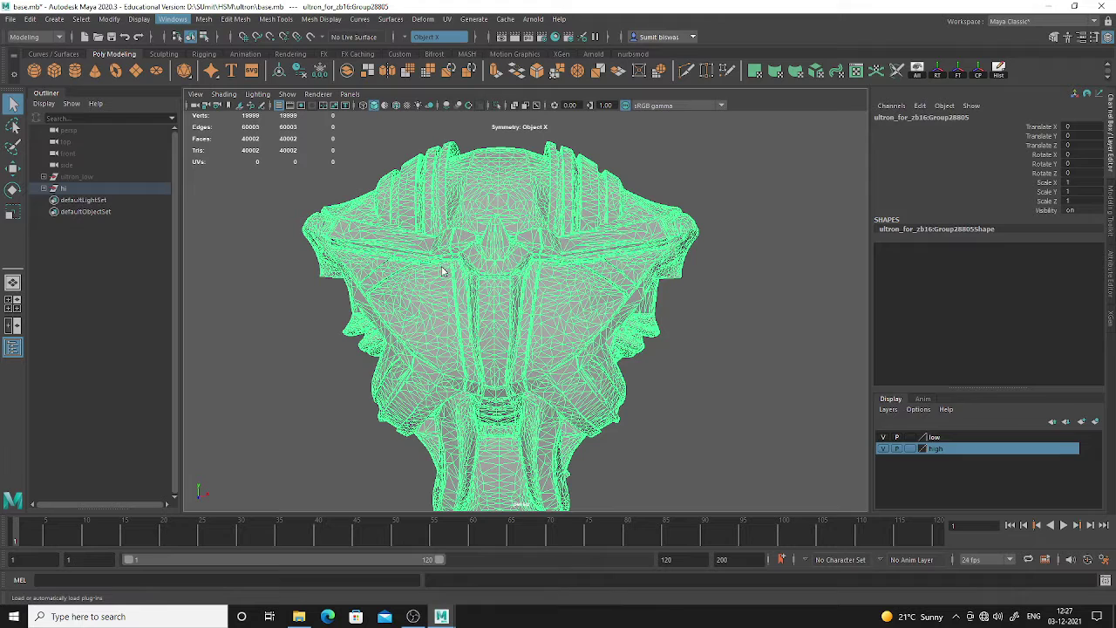
scroll(497, 343, down, 10)
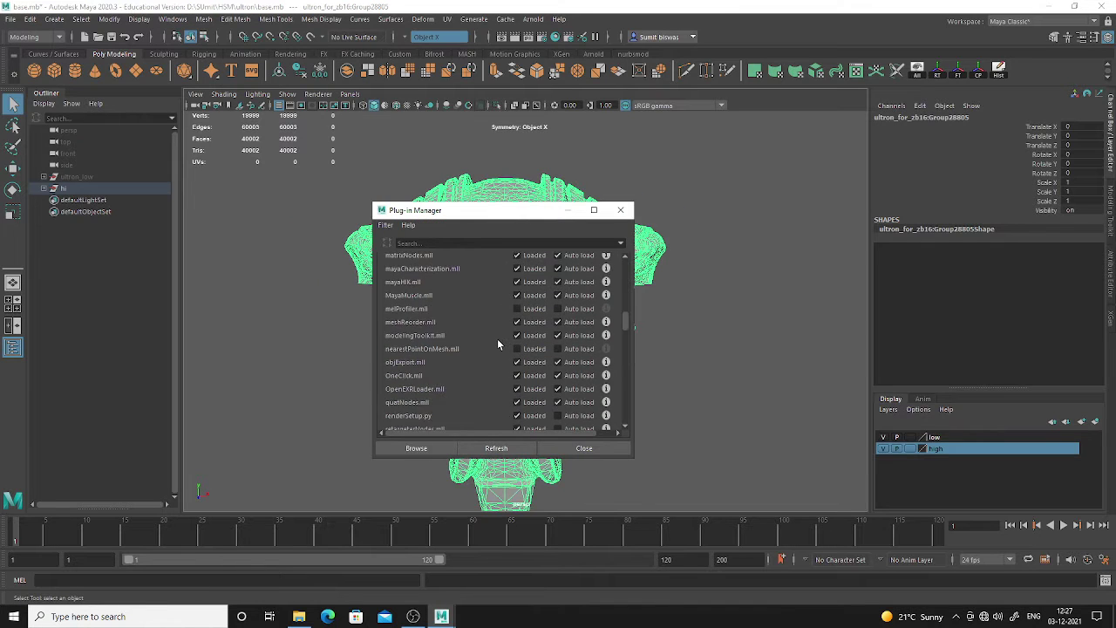
scroll(497, 375, down, 5)
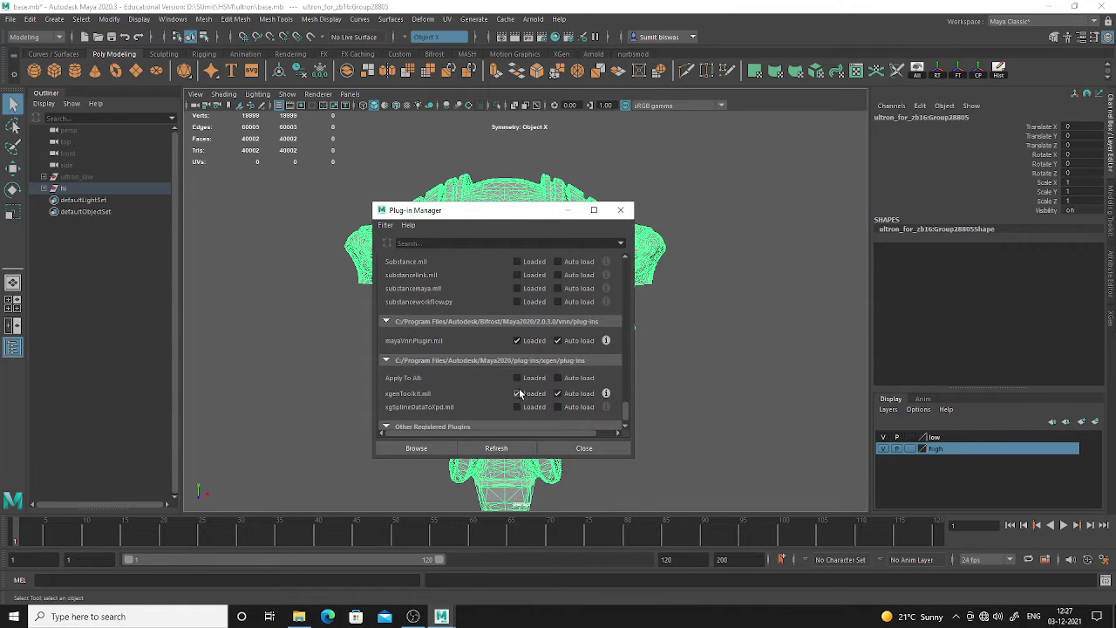
scroll(518, 383, down, 1)
scroll(481, 377, up, 4)
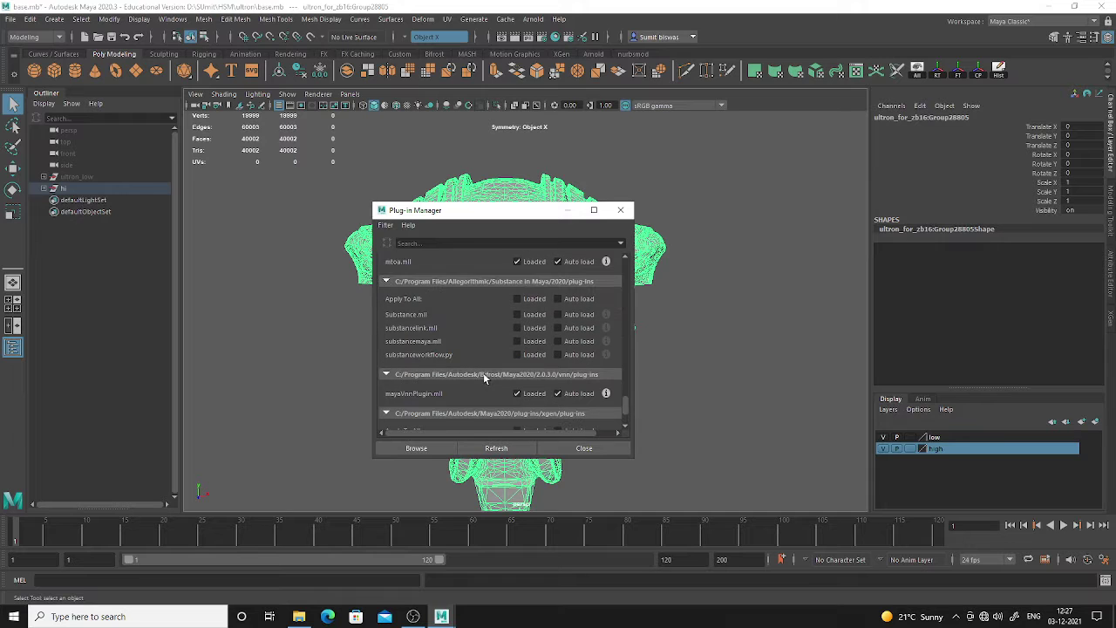
scroll(484, 376, up, 4)
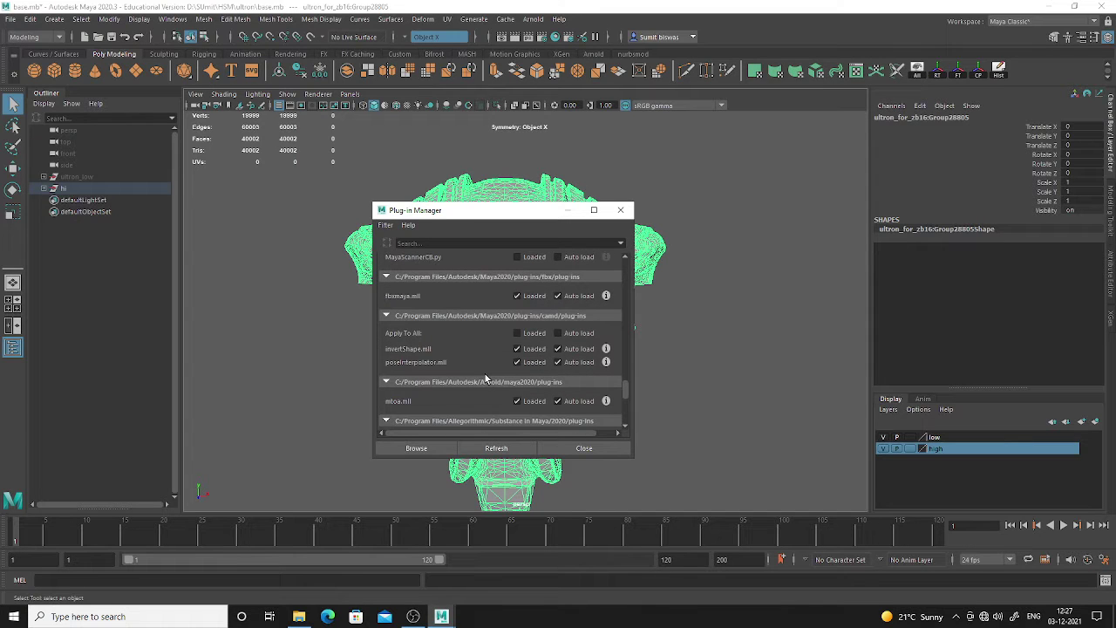
scroll(486, 367, up, 1)
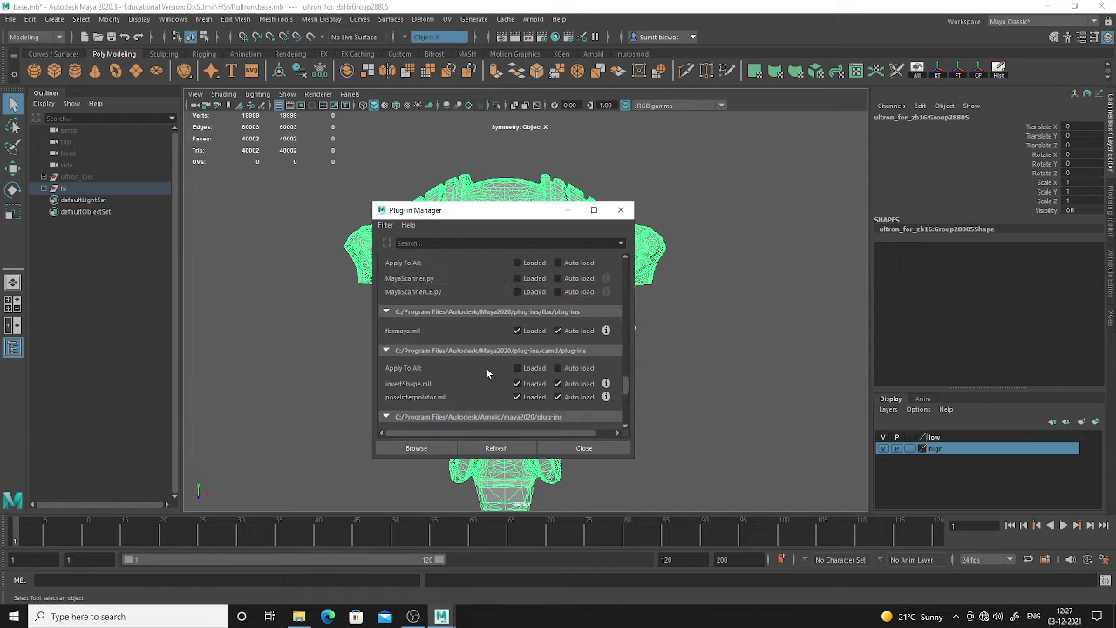
click(517, 263)
click(558, 262)
click(496, 448)
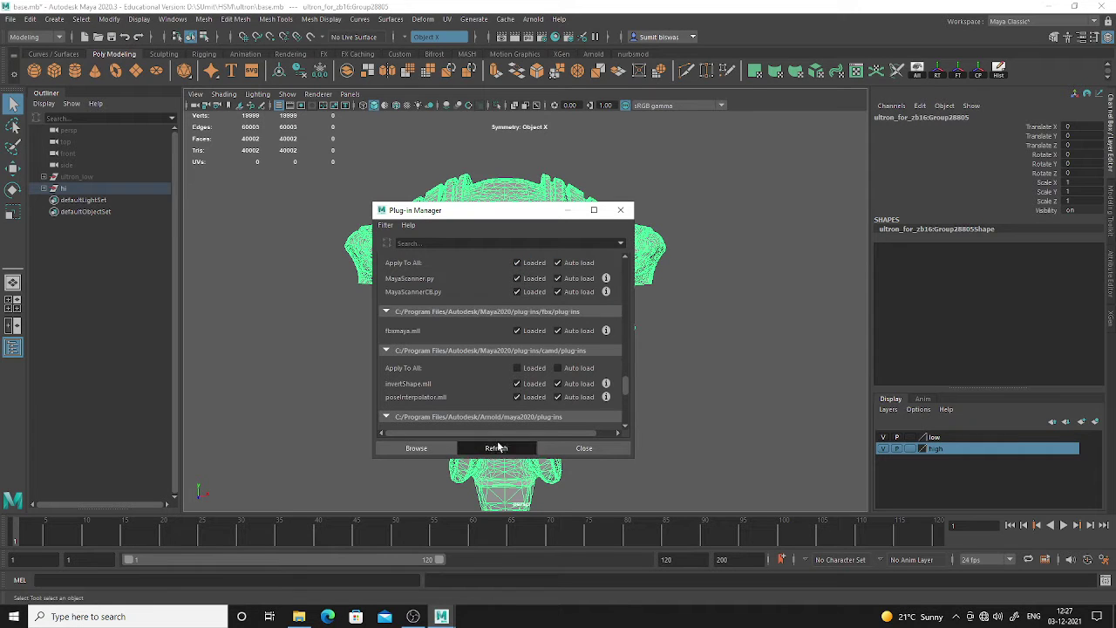
click(584, 449)
Scan the current scene with MayaScanner, fix the corrupted scriptJob, and save the scene and quit
click(9, 18)
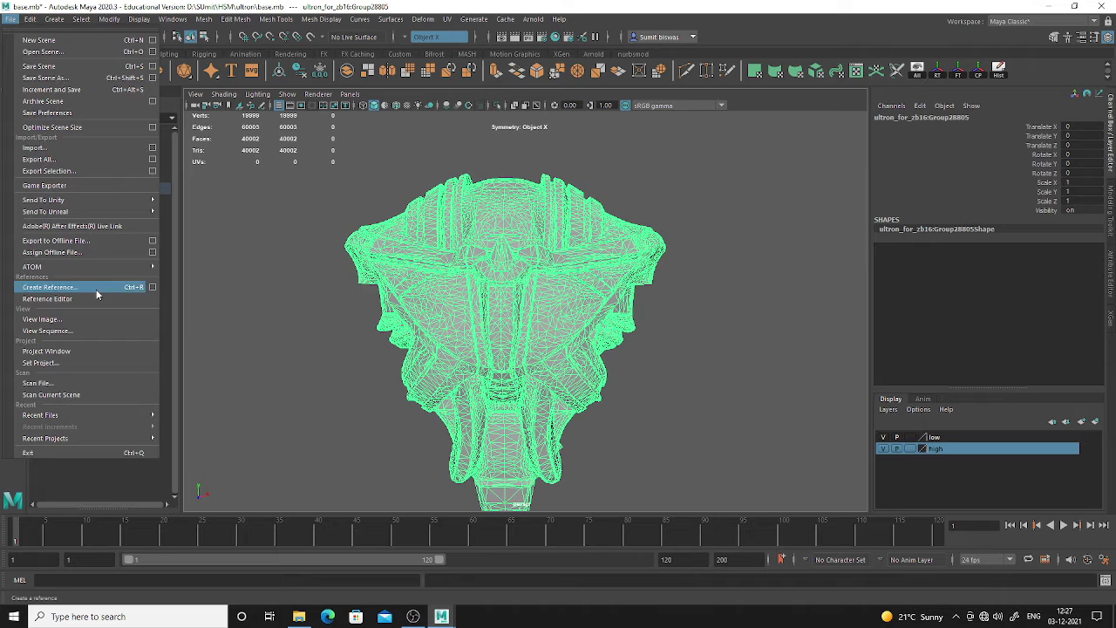
click(74, 394)
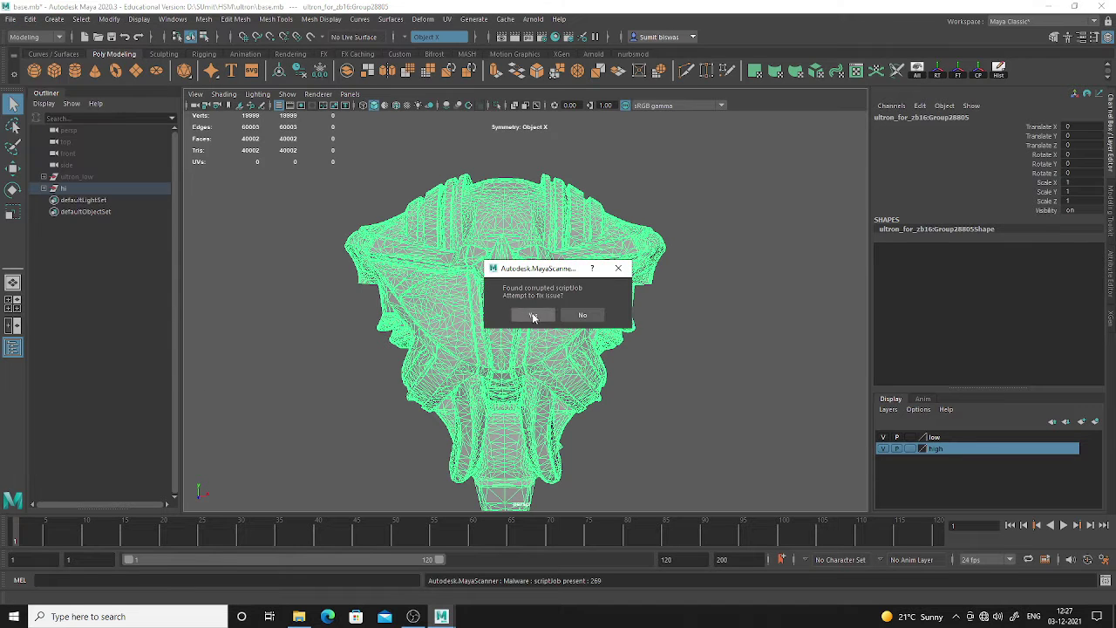
click(533, 317)
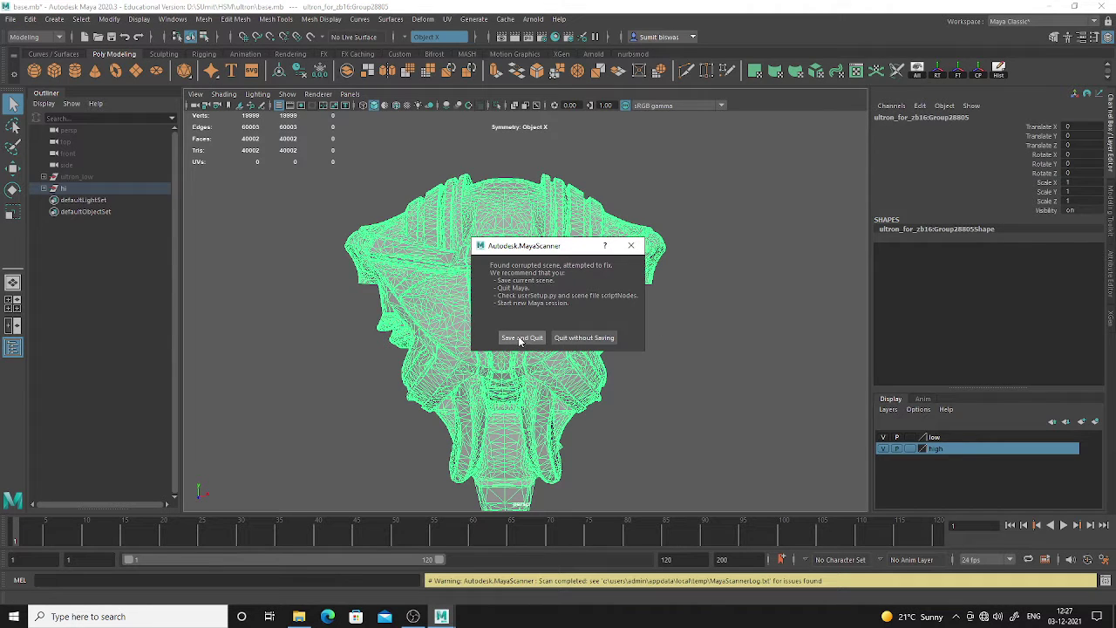
click(520, 338)
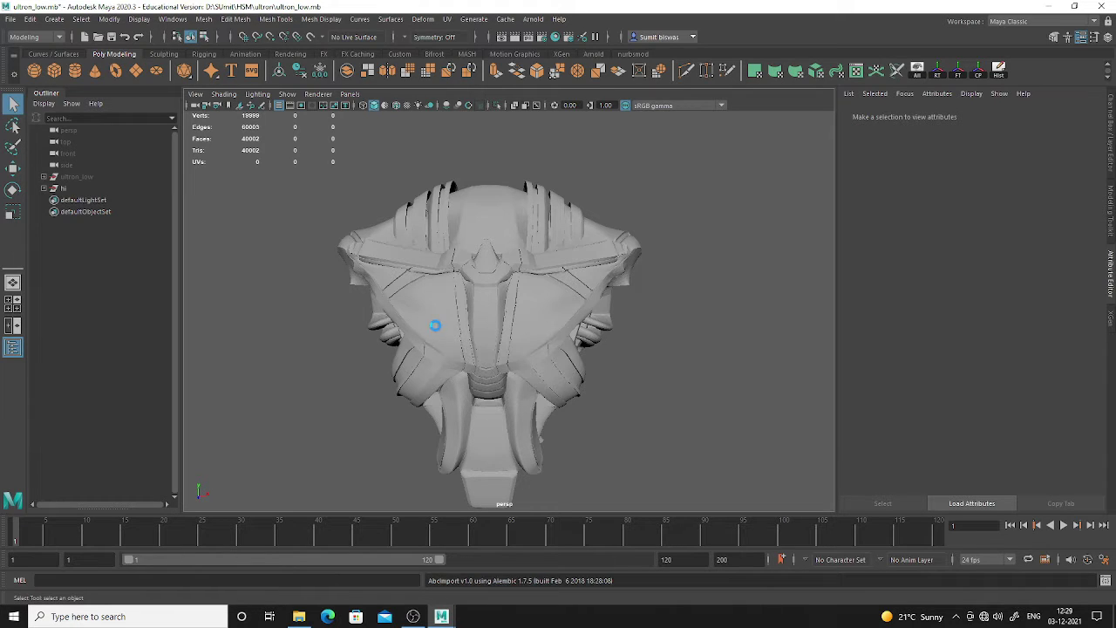
alt+right_drag(508, 286, 549, 325)
alt+middle_drag(544, 324, 560, 291)
alt+drag(560, 291, 567, 304)
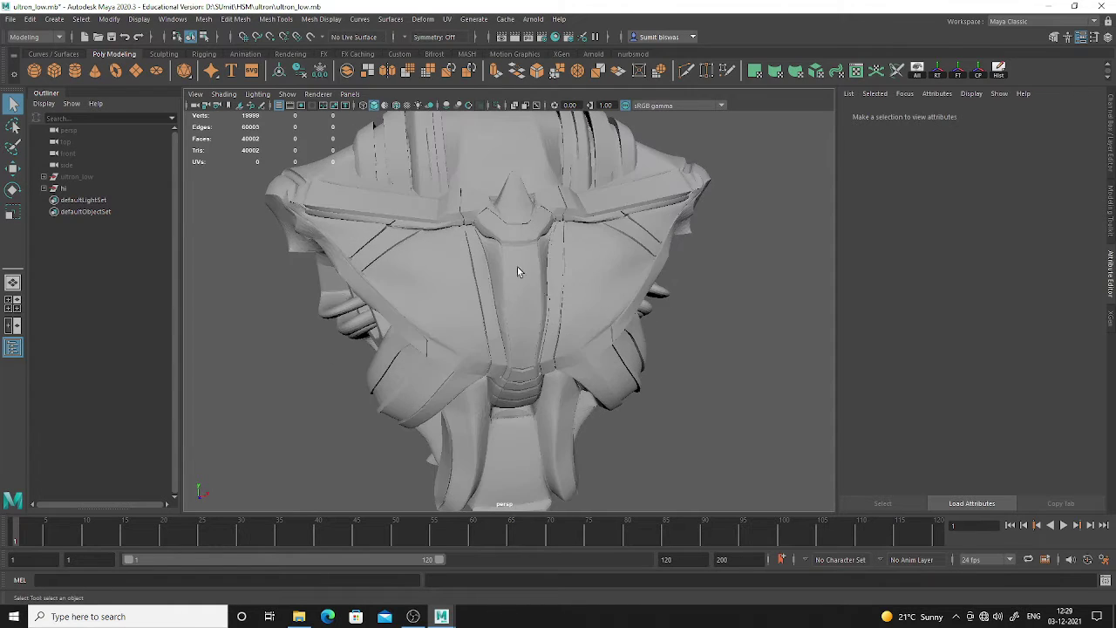
Select the high-poly torso mesh, set the symmetry to Object X, and frame the mesh
click(517, 266)
ctrl+shift+right_drag(523, 289, 520, 150)
key(f)
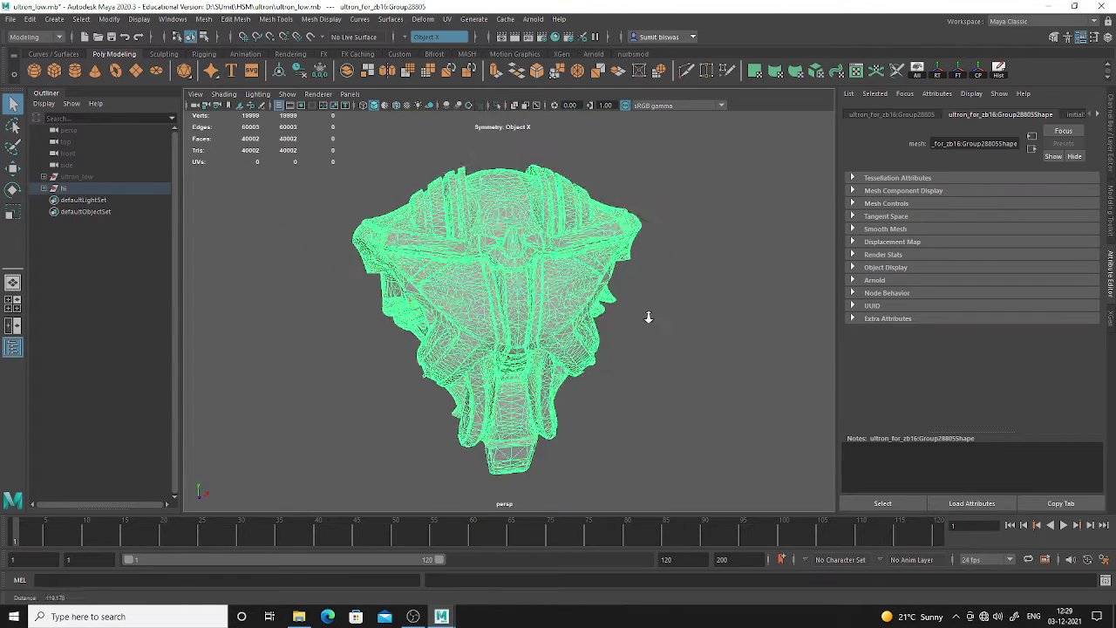
alt+drag(647, 319, 613, 316)
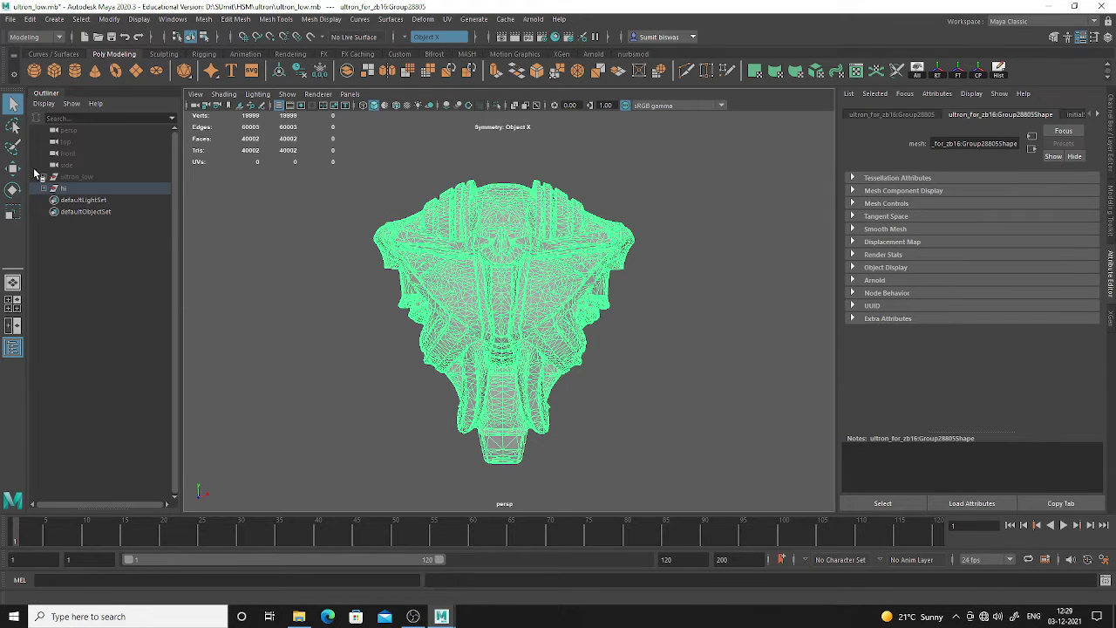
Make the torso mesh the live surface and activate Quad Draw
click(311, 38)
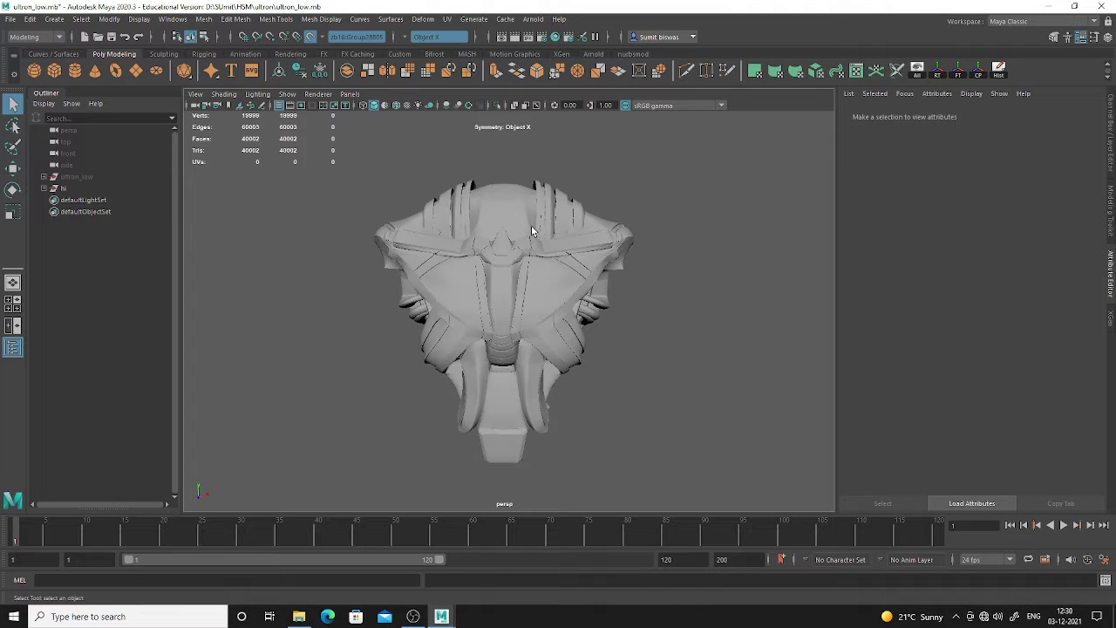
alt+drag(520, 307, 527, 304)
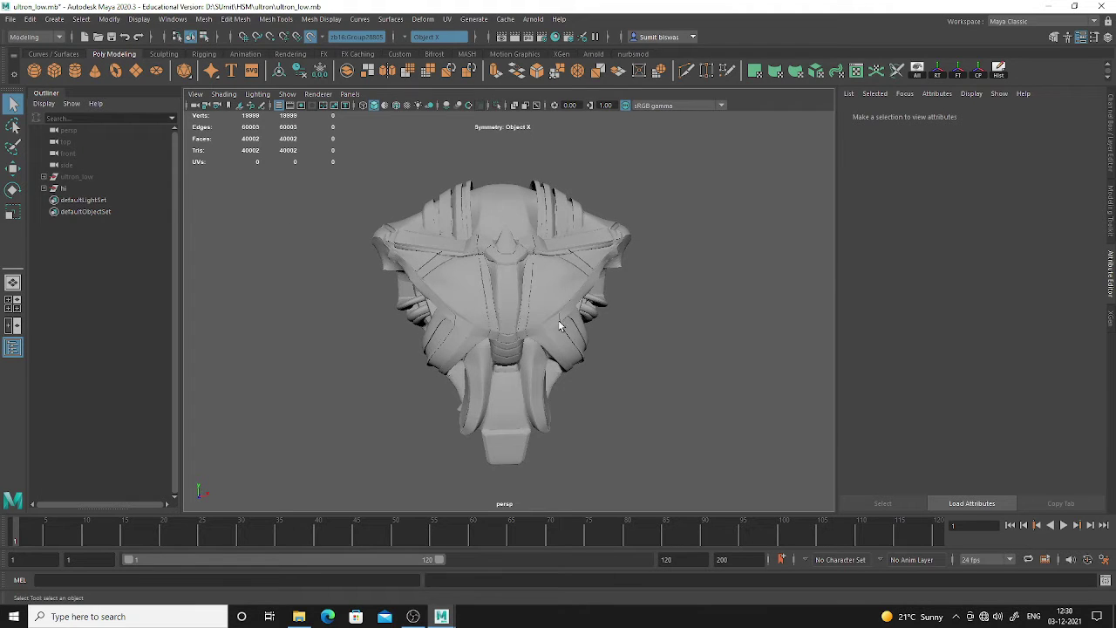
click(1055, 42)
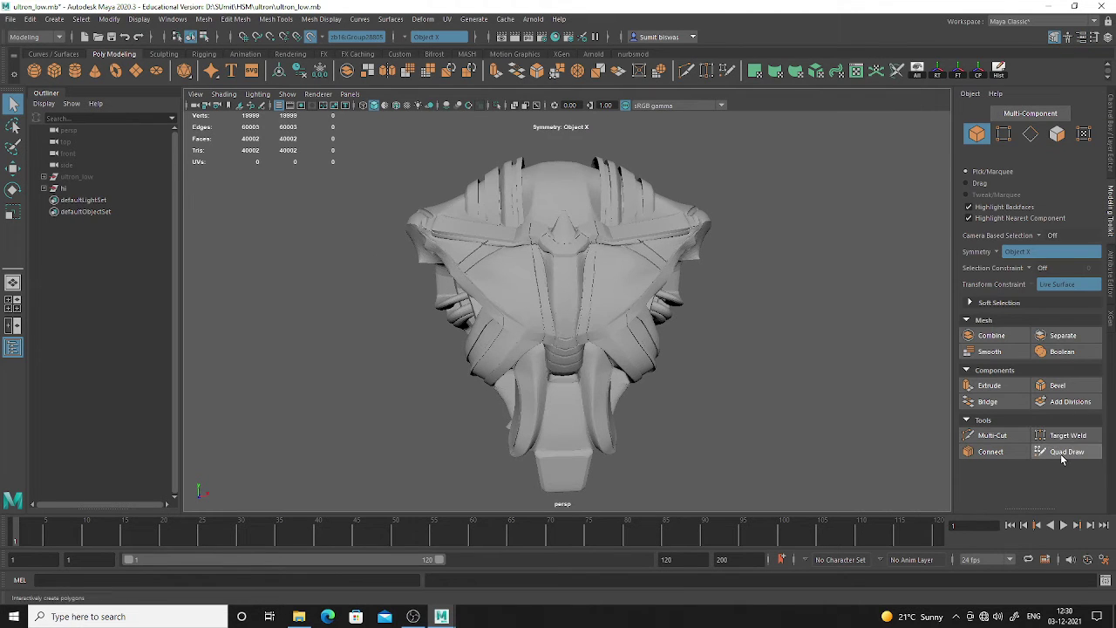
click(1063, 452)
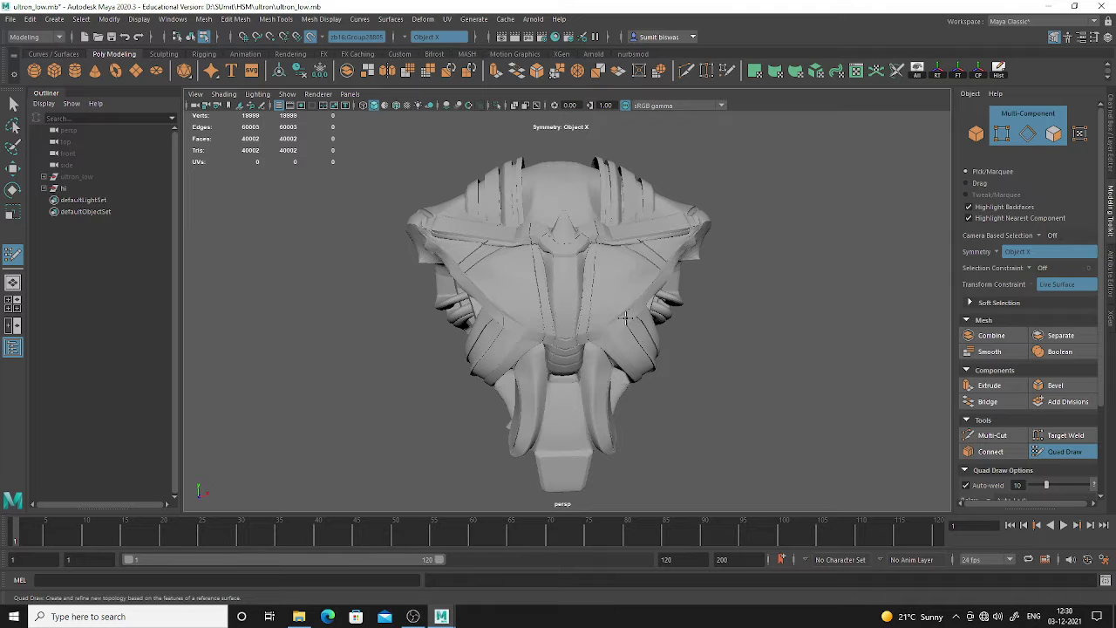
Place two mirrored Quad Draw points at the upper end of the curved collar plate below the chest spike
alt+drag(620, 311, 586, 247)
alt+right_drag(586, 246, 626, 256)
alt+drag(625, 257, 620, 324)
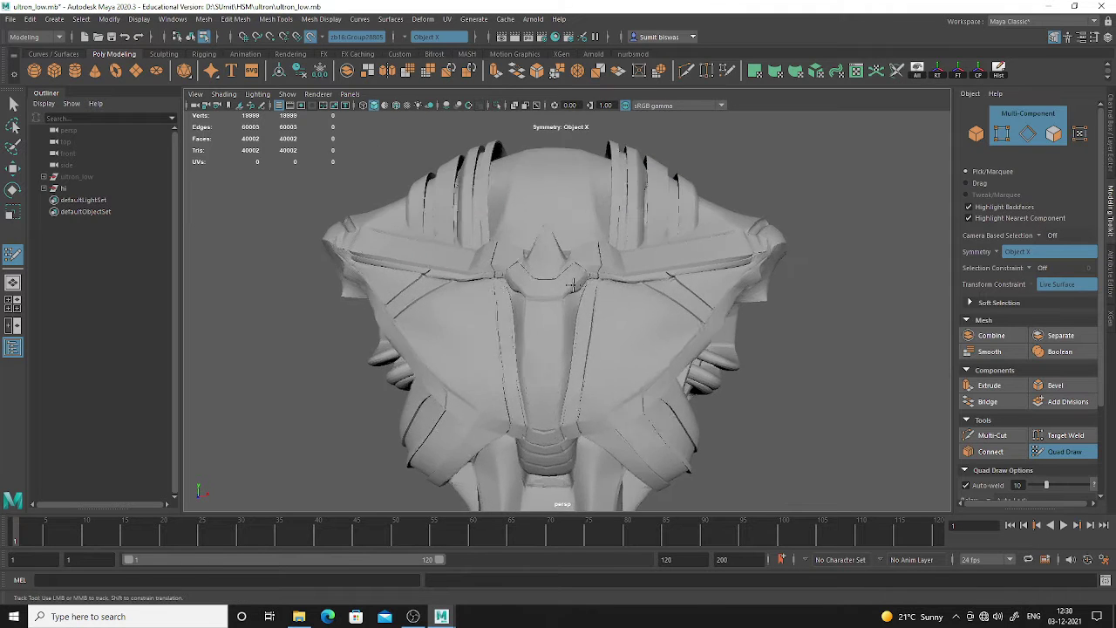
alt+right_drag(593, 349, 667, 396)
alt+middle_drag(652, 279, 658, 431)
alt+drag(657, 431, 598, 339)
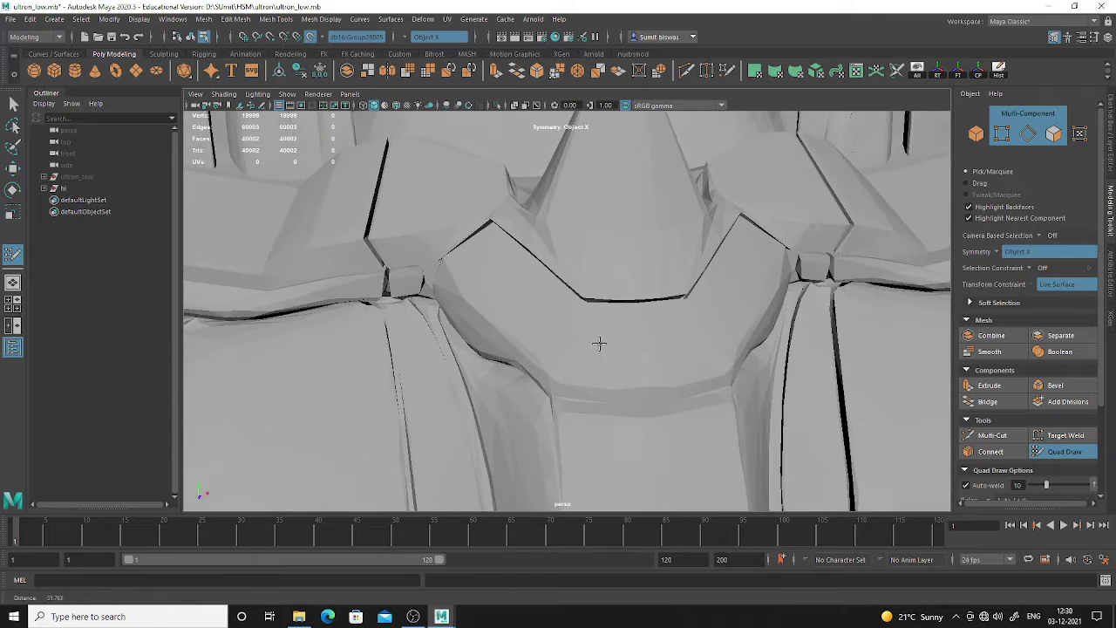
alt+drag(518, 256, 629, 319)
alt+middle_drag(630, 319, 431, 324)
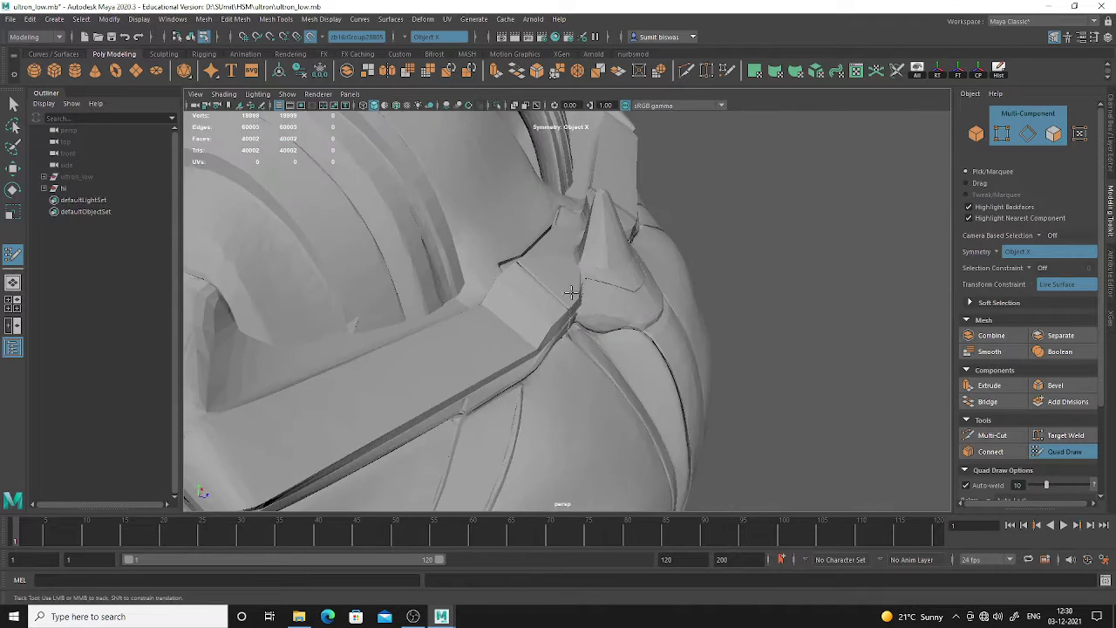
alt+right_drag(432, 325, 636, 270)
mouse_move(732, 276)
alt+mouse_down()
mouse_move(492, 291)
mouse_move(515, 284)
alt+mouse_up()
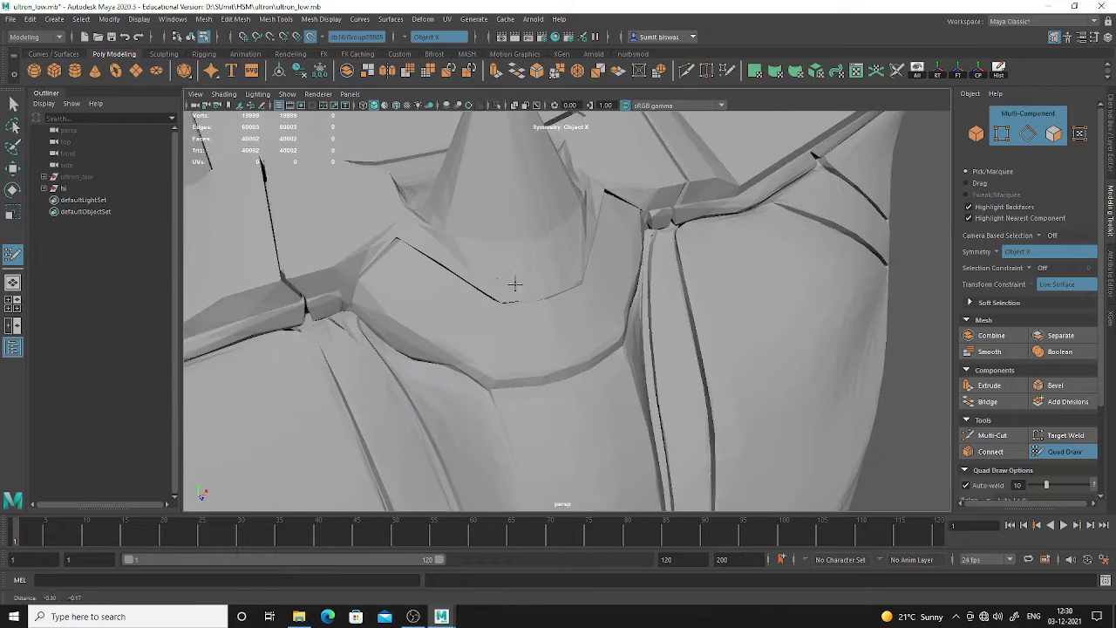
alt+middle_drag(515, 284, 523, 290)
click(419, 217)
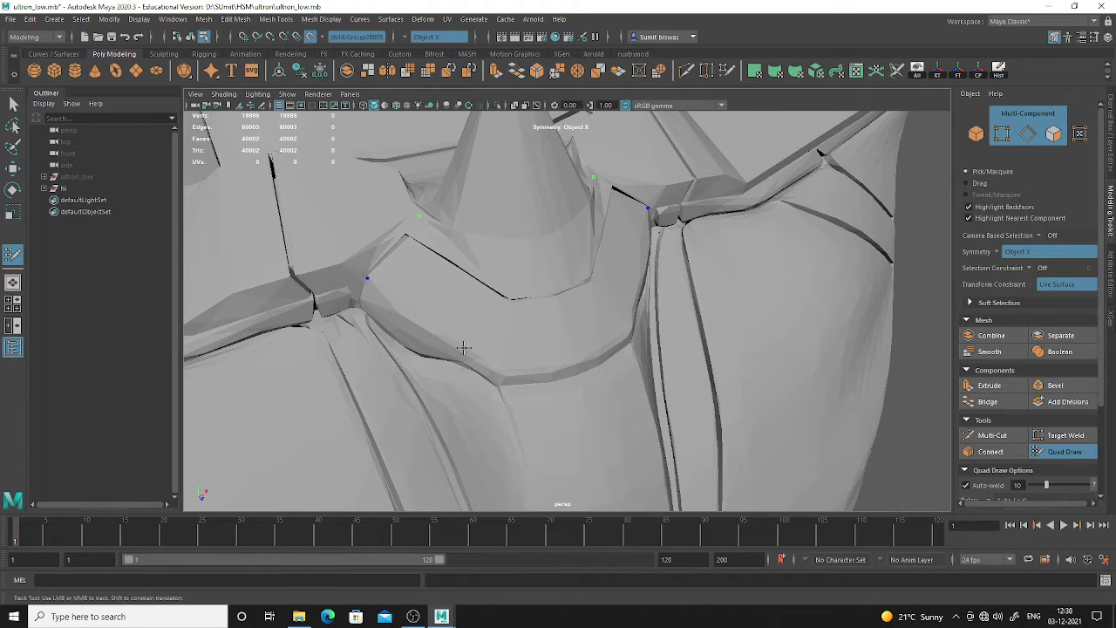
Add points at the collar plate's lower outer and inner corners and fill the mirrored side quads
alt+drag(505, 381, 453, 366)
click(424, 354)
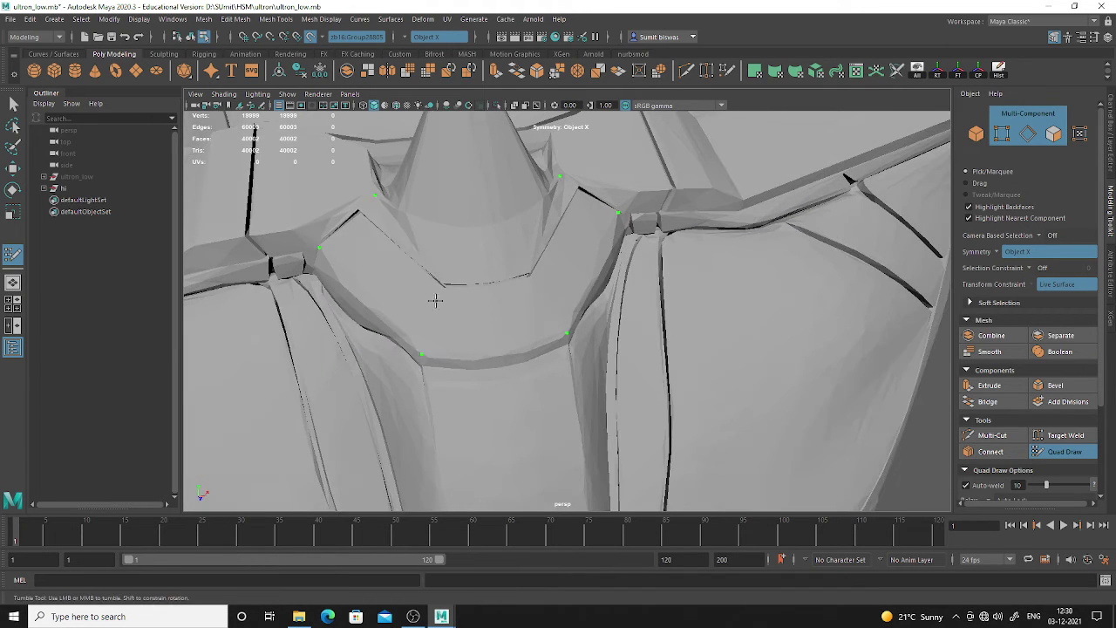
click(444, 287)
shift+click(371, 277)
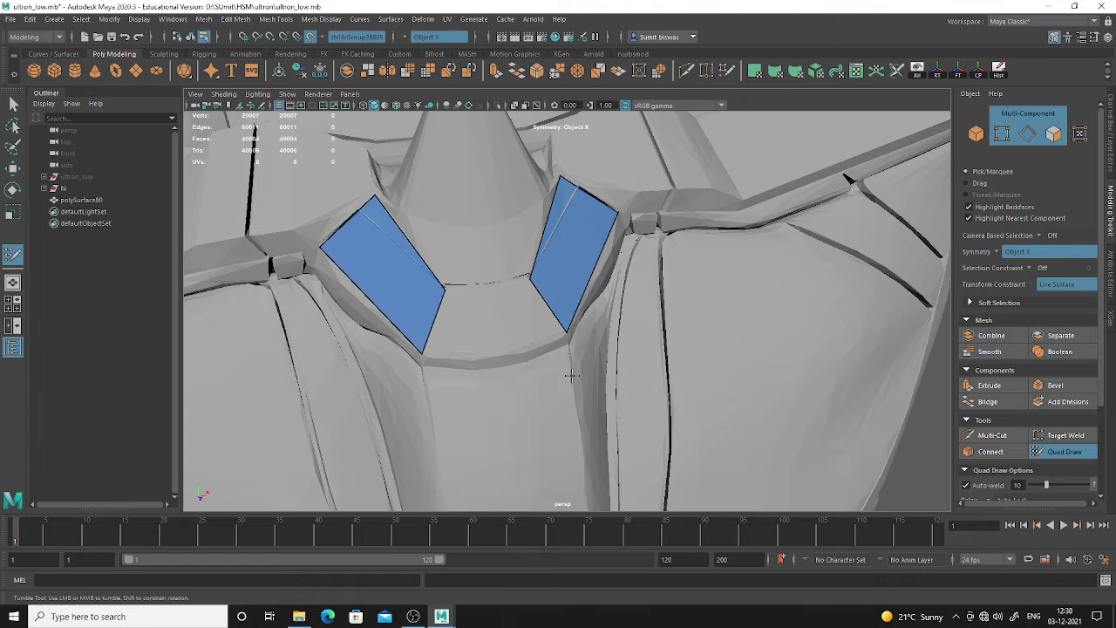
Place two points on the collar plate's centre line and fill the mirrored quads joining both side faces
alt+drag(571, 376, 475, 229)
alt+middle_drag(476, 226, 514, 268)
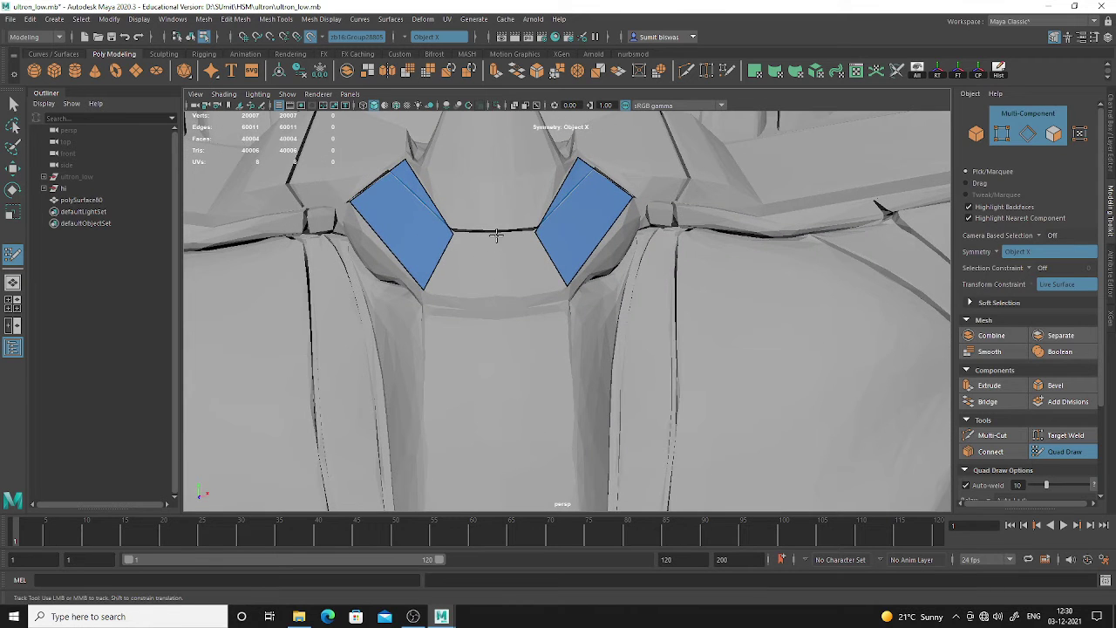
click(494, 235)
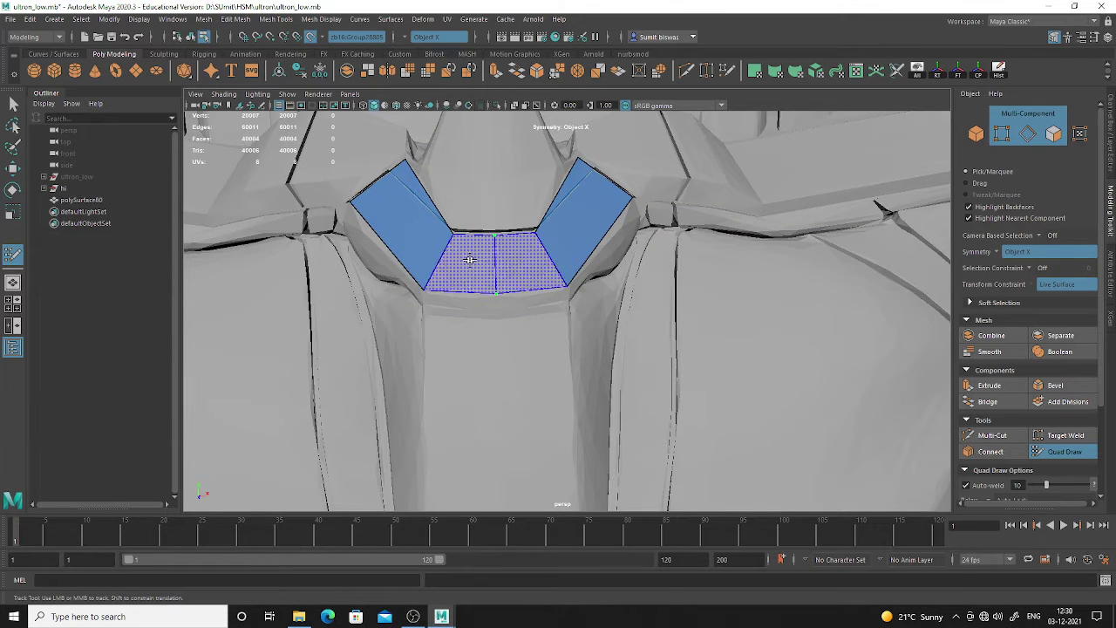
shift+click(471, 261)
alt+right_drag(751, 389, 627, 313)
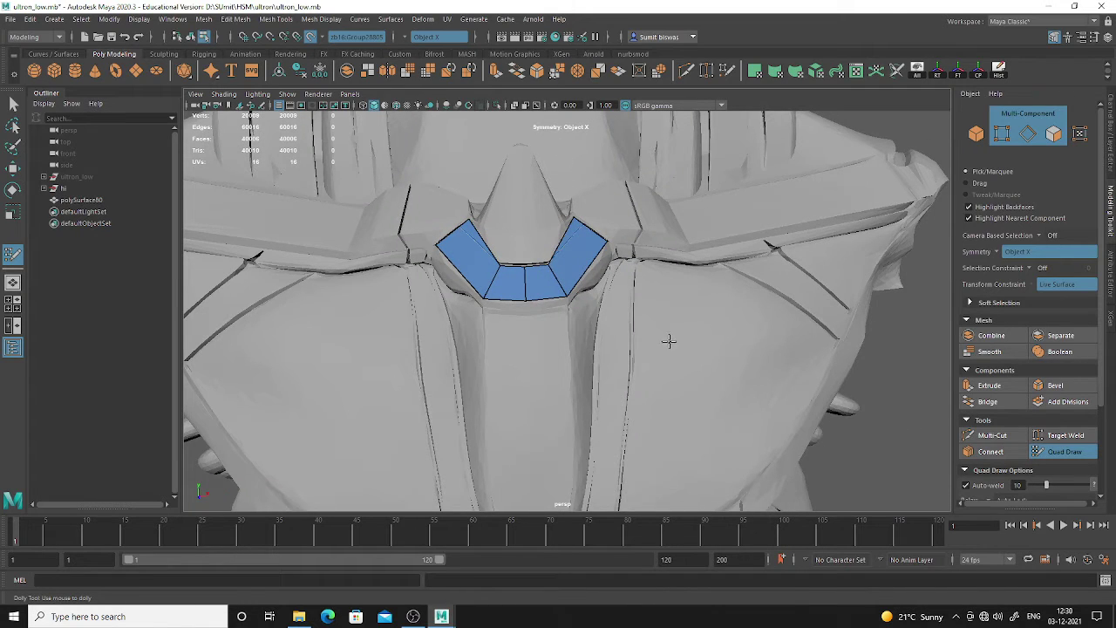
Move the collar faces' upper inner vertices to the spike's base and place points at the centre and corners of the spike's tip
alt+right_drag(669, 341, 636, 341)
mouse_move(636, 341)
alt+mouse_down()
mouse_move(629, 410)
mouse_move(602, 362)
alt+mouse_up()
alt+right_drag(567, 362, 635, 372)
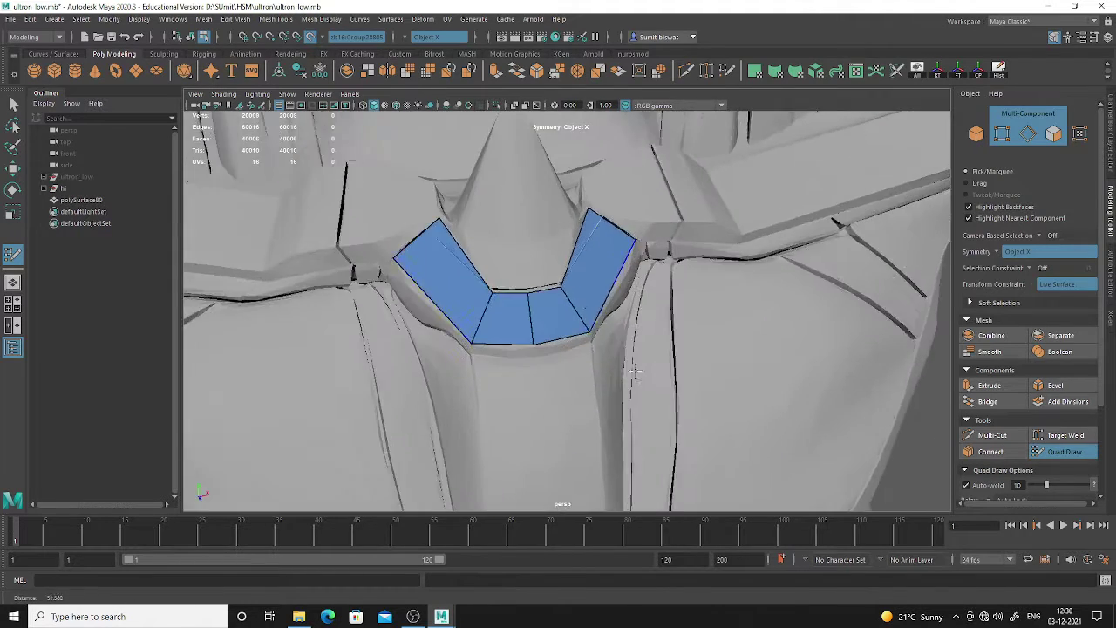
alt+drag(520, 265, 553, 294)
alt+right_drag(488, 278, 528, 281)
alt+drag(529, 282, 513, 324)
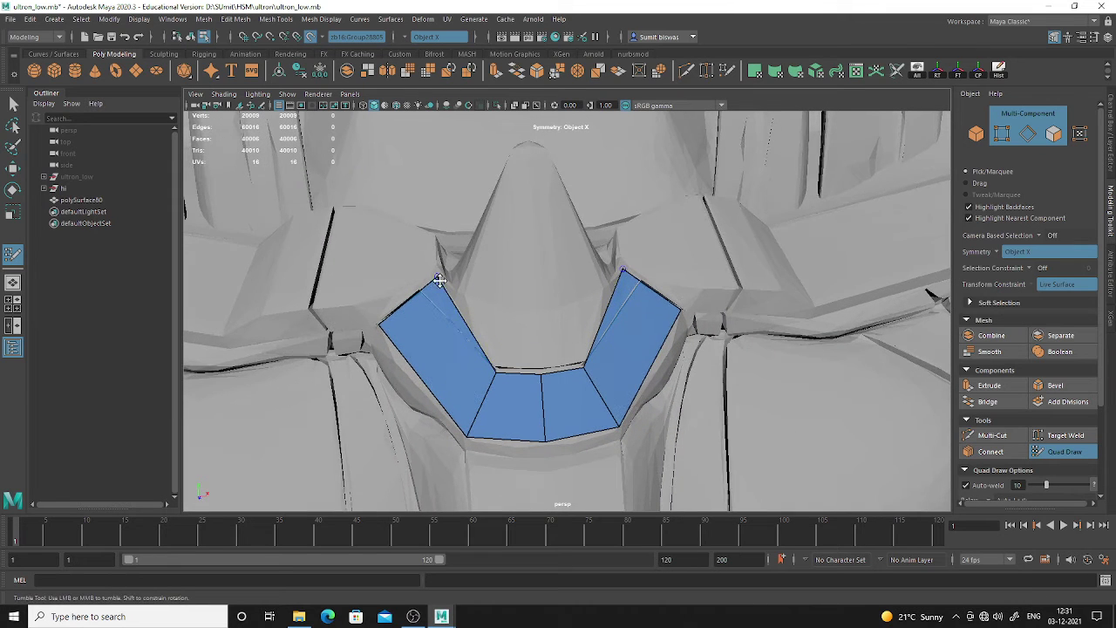
alt+drag(450, 288, 514, 315)
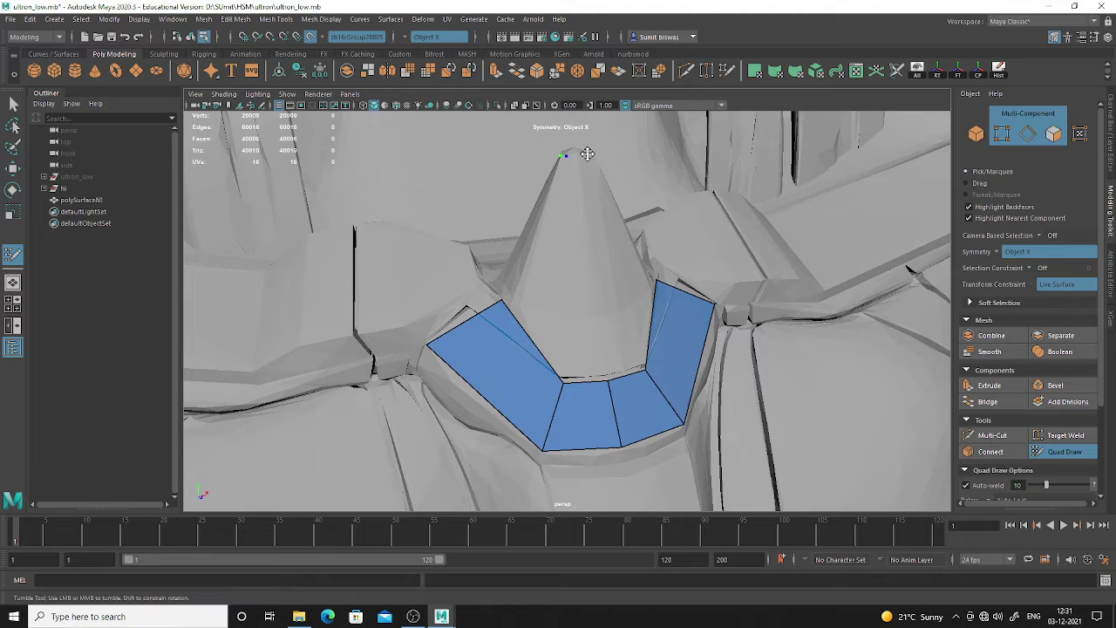
alt+drag(605, 208, 567, 215)
alt+middle_drag(566, 249, 580, 284)
alt+right_drag(561, 277, 583, 273)
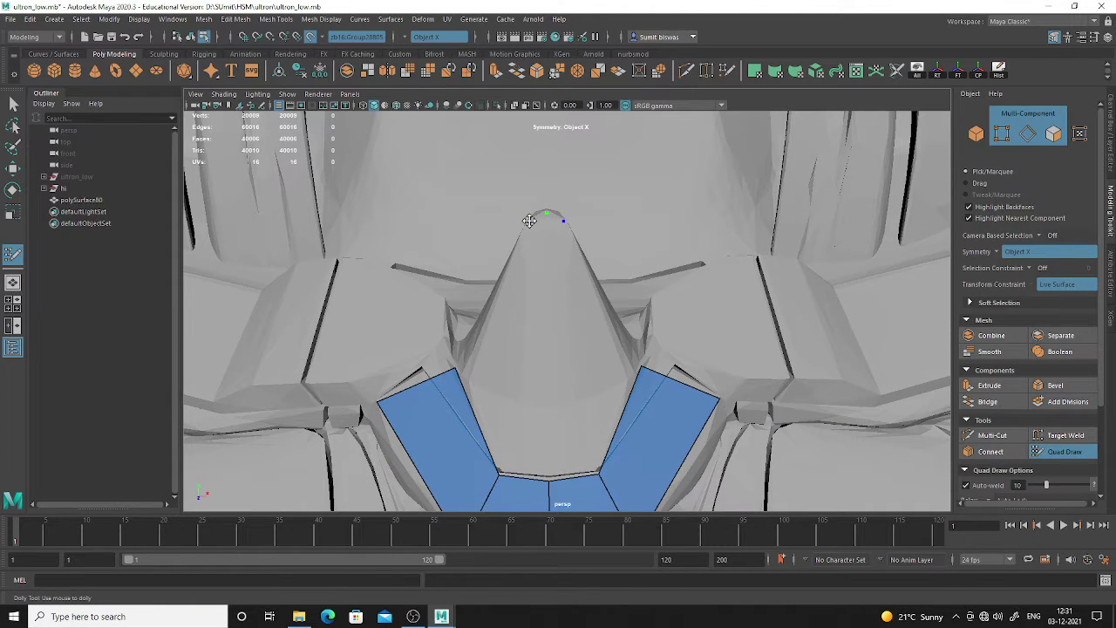
shift+click(513, 369)
shift+click(514, 370)
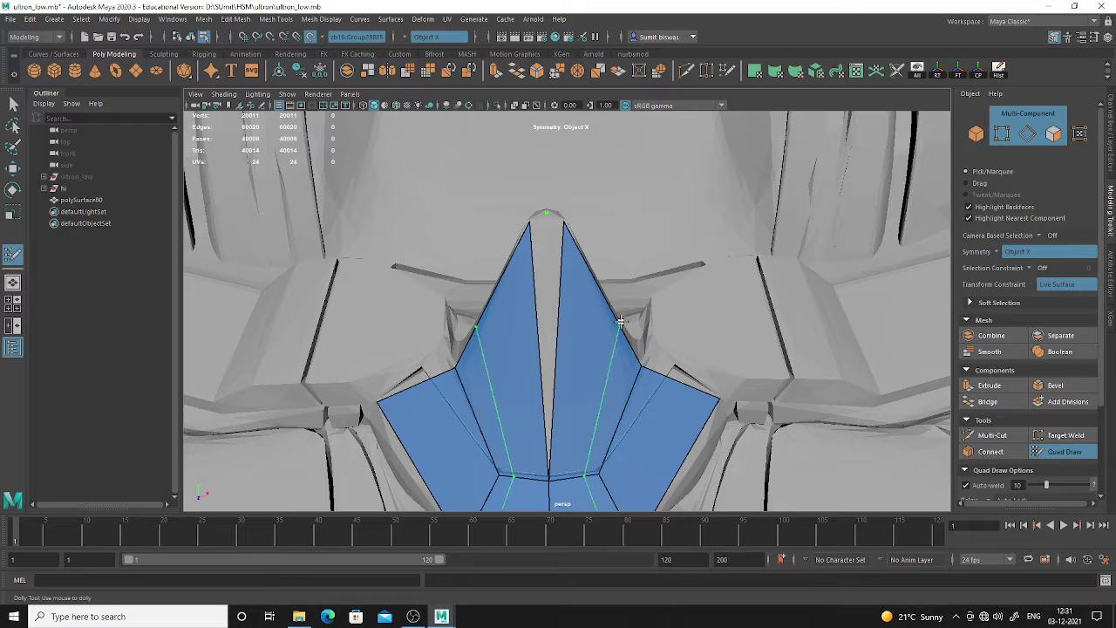
key(ctrl+z)
key(ctrl+z)
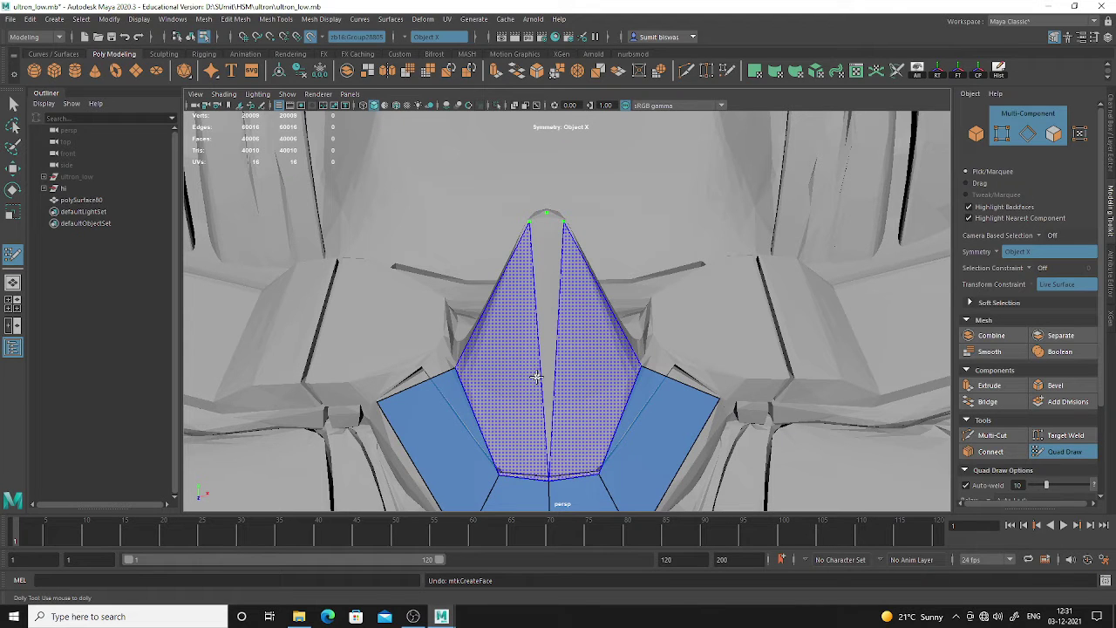
Fill mirrored quads up the spike's front joined at the tip centre, and insert an edge loop with its top vertices at the tip corners
click(535, 376)
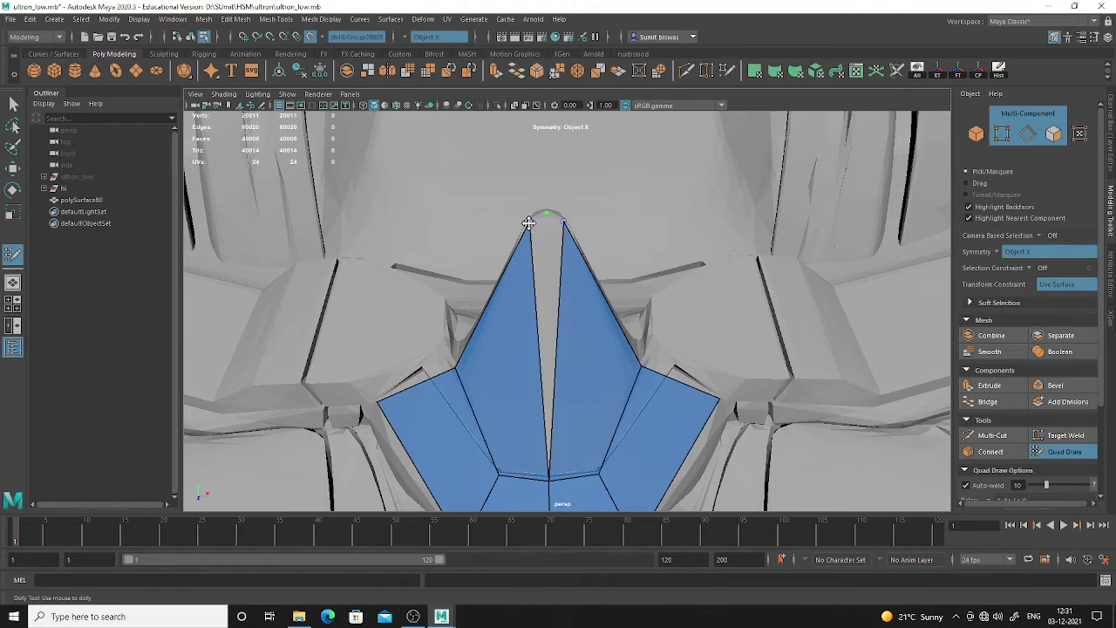
drag(528, 223, 544, 212)
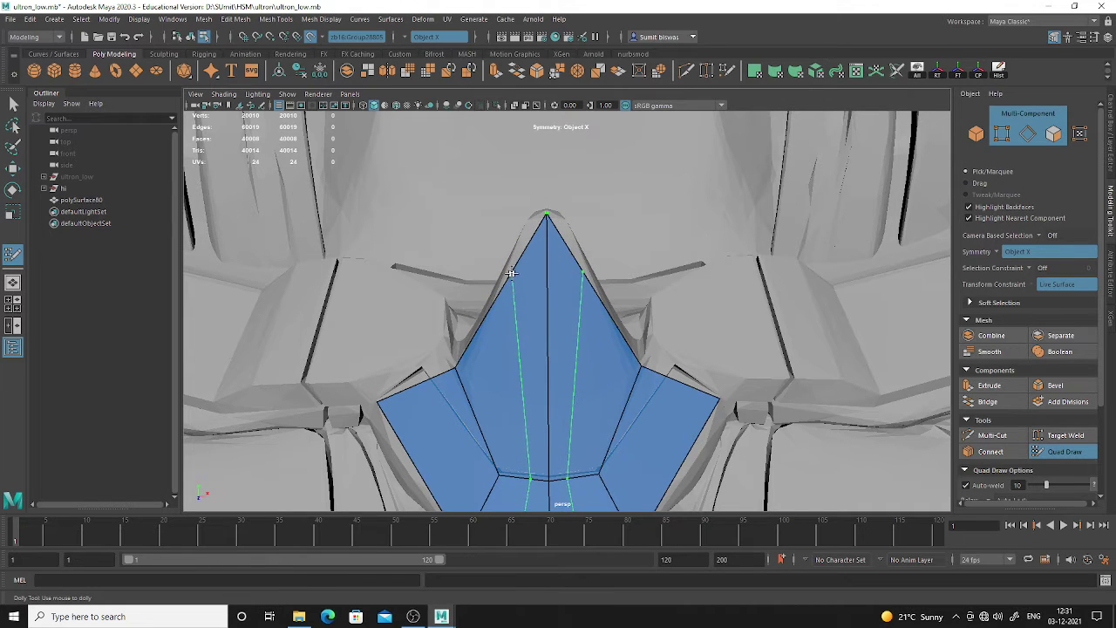
ctrl+click(511, 273)
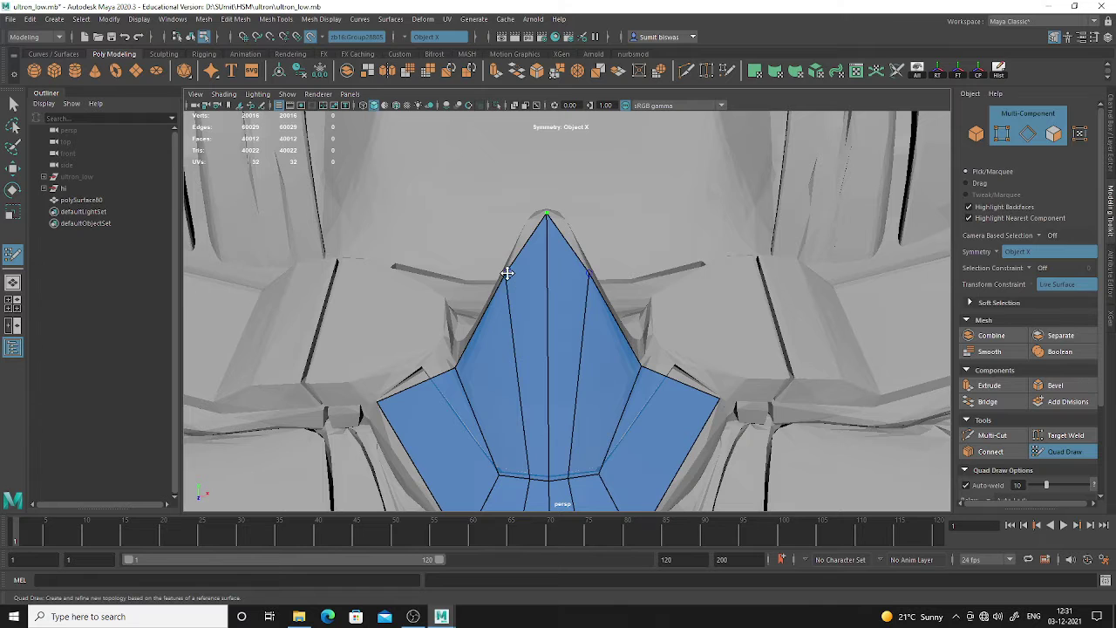
drag(508, 272, 529, 221)
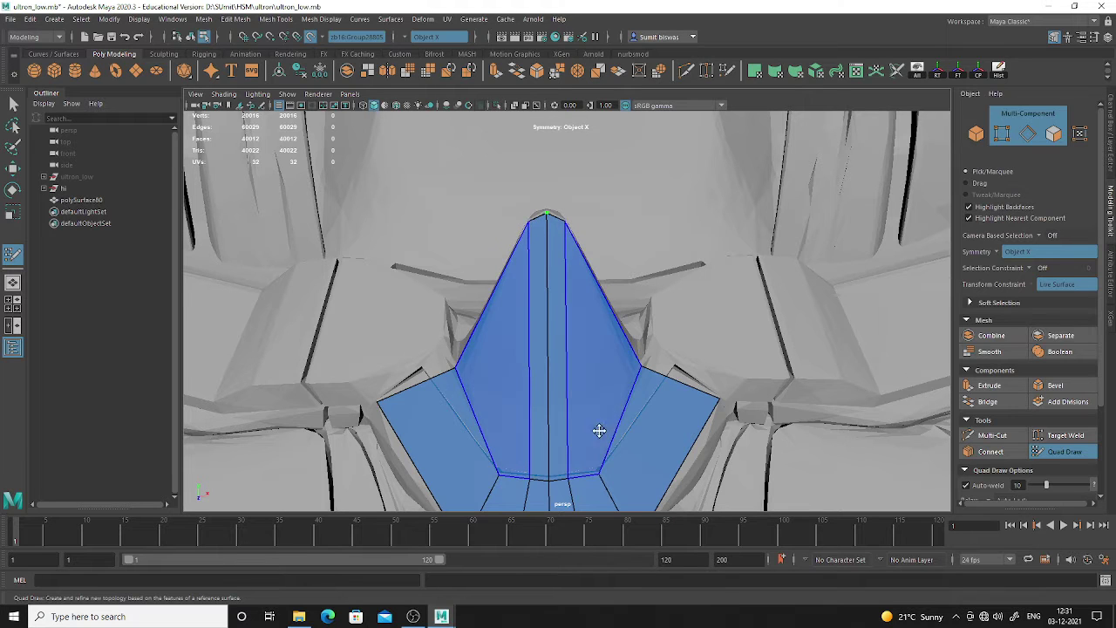
Weld the edge loop's lower vertices to the collar's inner corners and delete the leftover vertices on the collar's lower edge
alt+middle_drag(599, 431, 596, 252)
drag(527, 291, 497, 289)
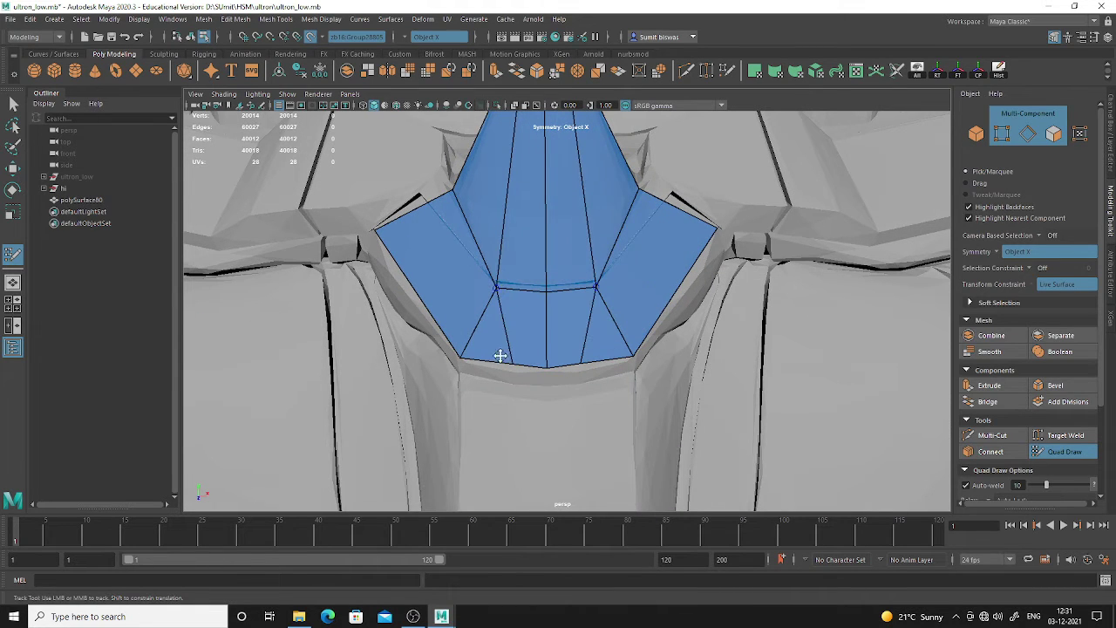
ctrl+shift+click(507, 358)
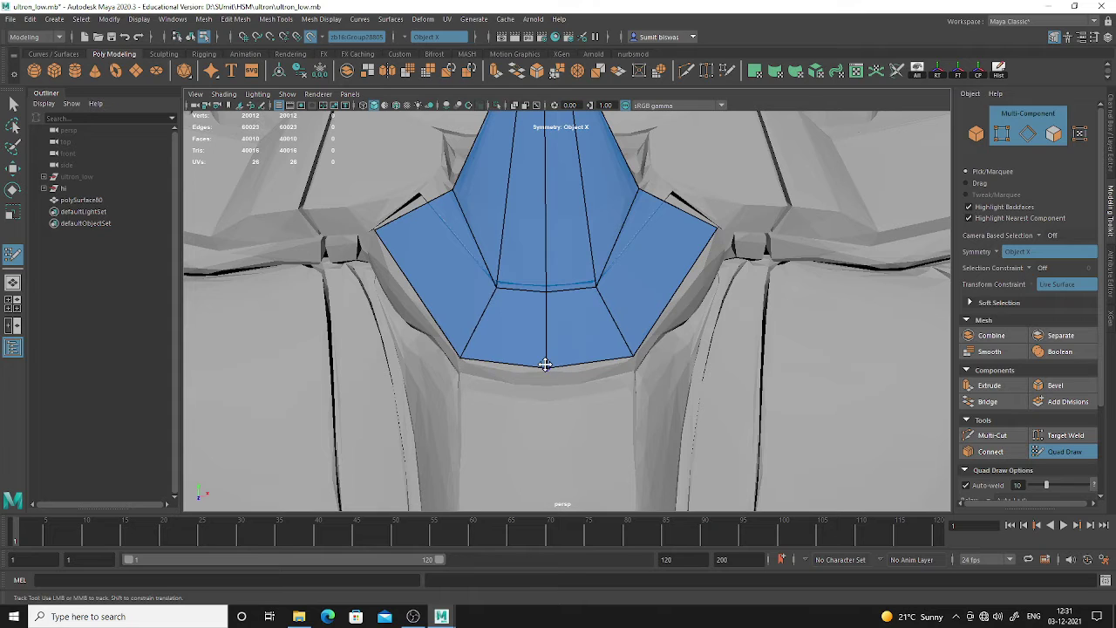
Examine the new faces on the spike and its tip against the high-poly surface from several angles
alt+drag(623, 413, 570, 392)
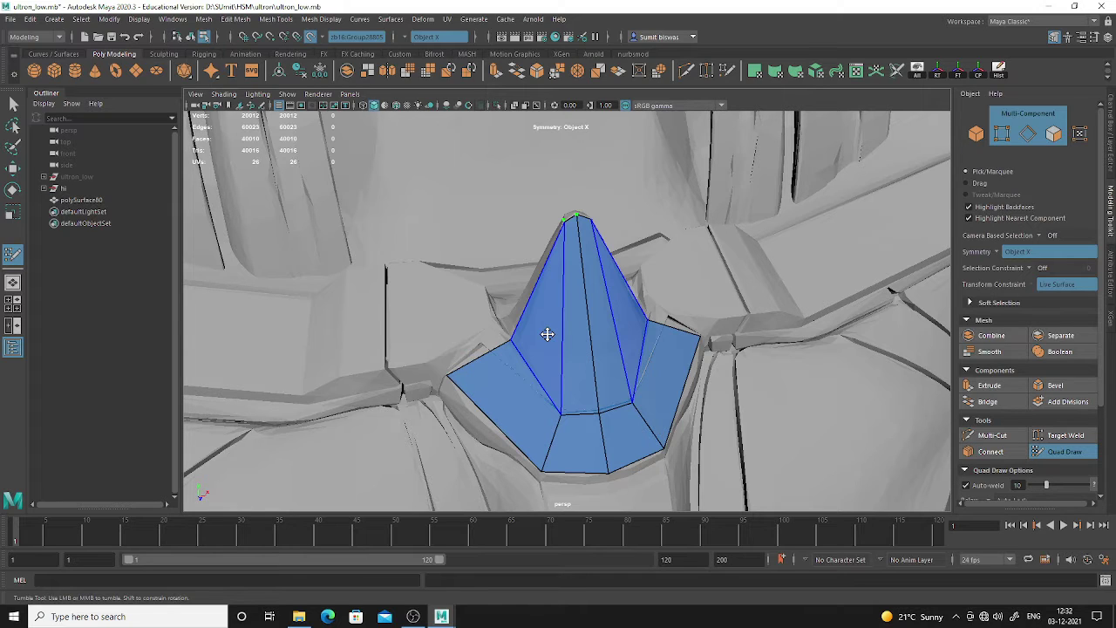
alt+drag(555, 319, 549, 339)
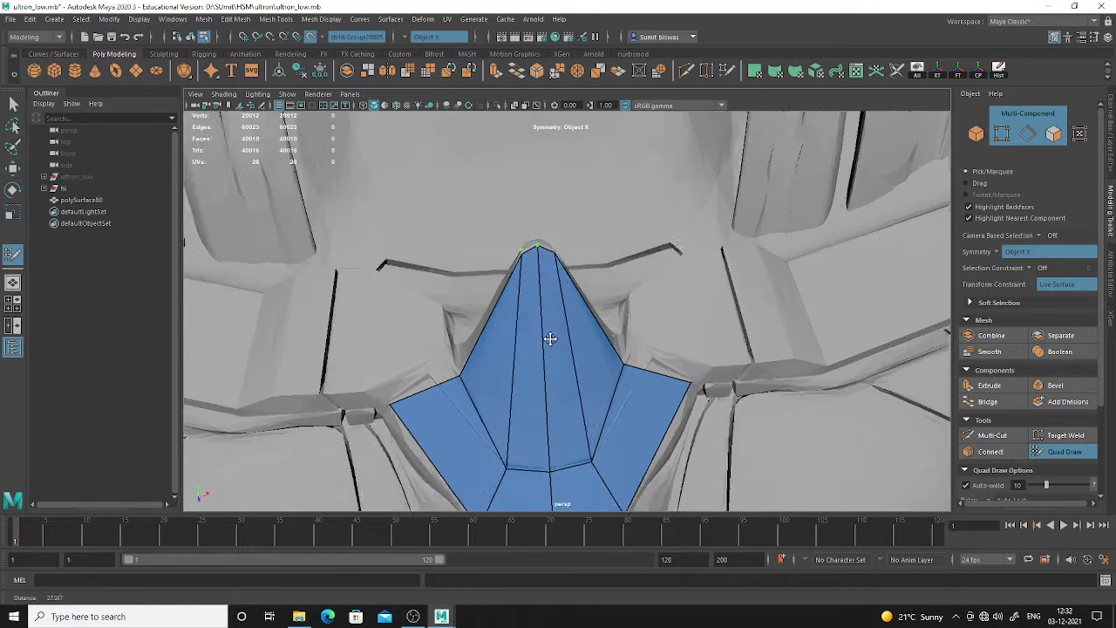
alt+right_drag(548, 339, 583, 404)
alt+middle_drag(523, 249, 541, 279)
alt+right_drag(511, 252, 521, 264)
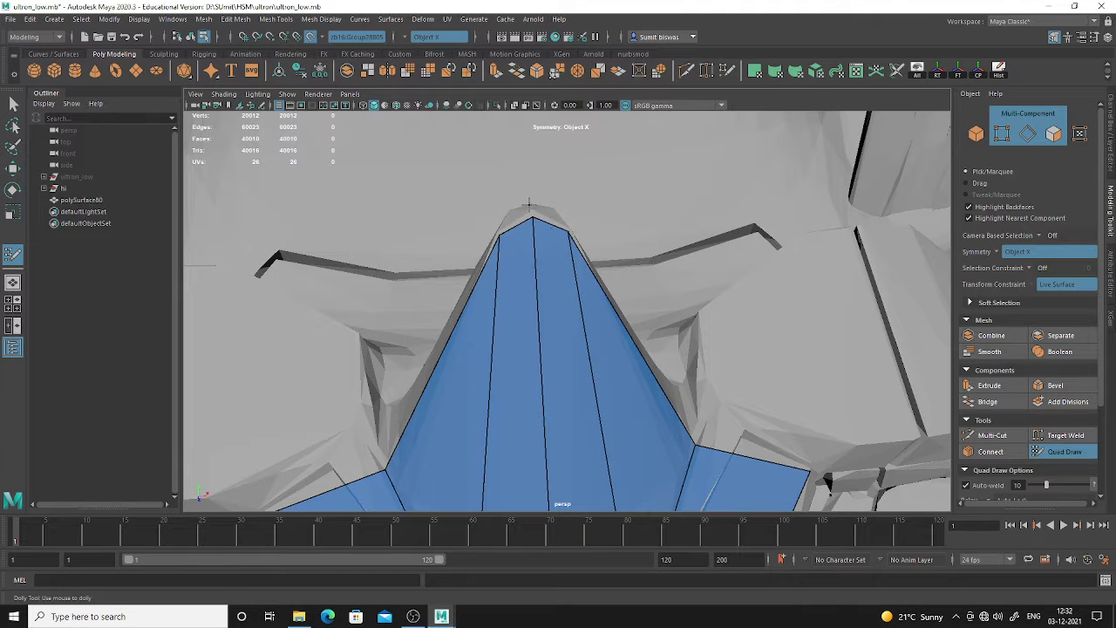
alt+right_drag(585, 291, 536, 362)
alt+middle_drag(536, 361, 533, 250)
alt+drag(533, 250, 543, 240)
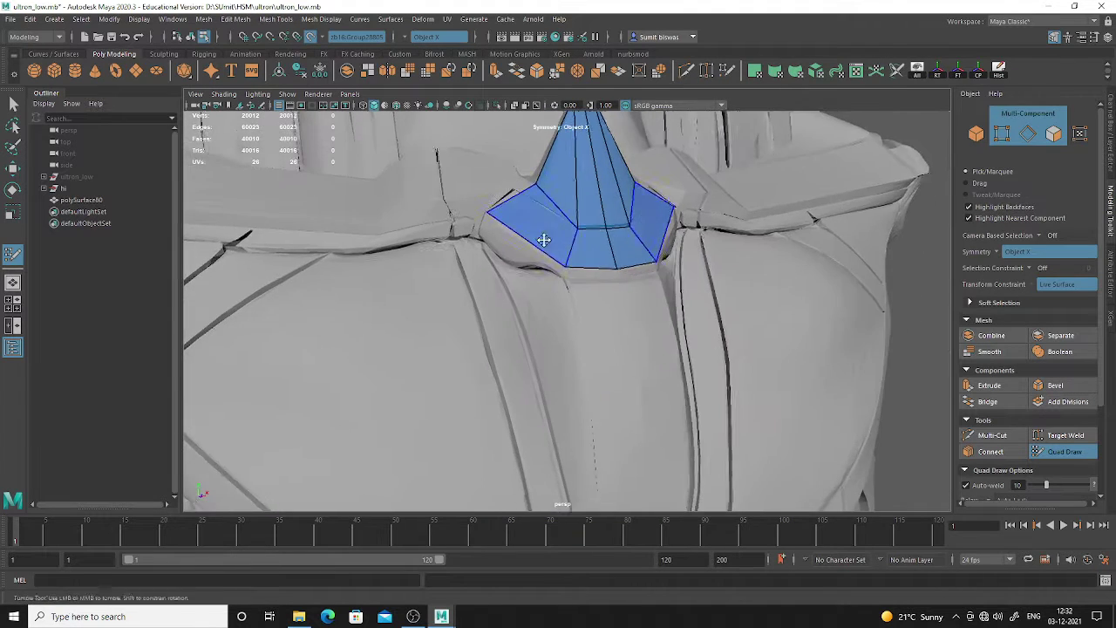
Place points below the collar's lower front edge and fill mirrored quads along its thin rim, continuing around both sides
alt+right_drag(543, 239, 601, 314)
alt+drag(601, 314, 758, 315)
alt+right_drag(758, 316, 790, 337)
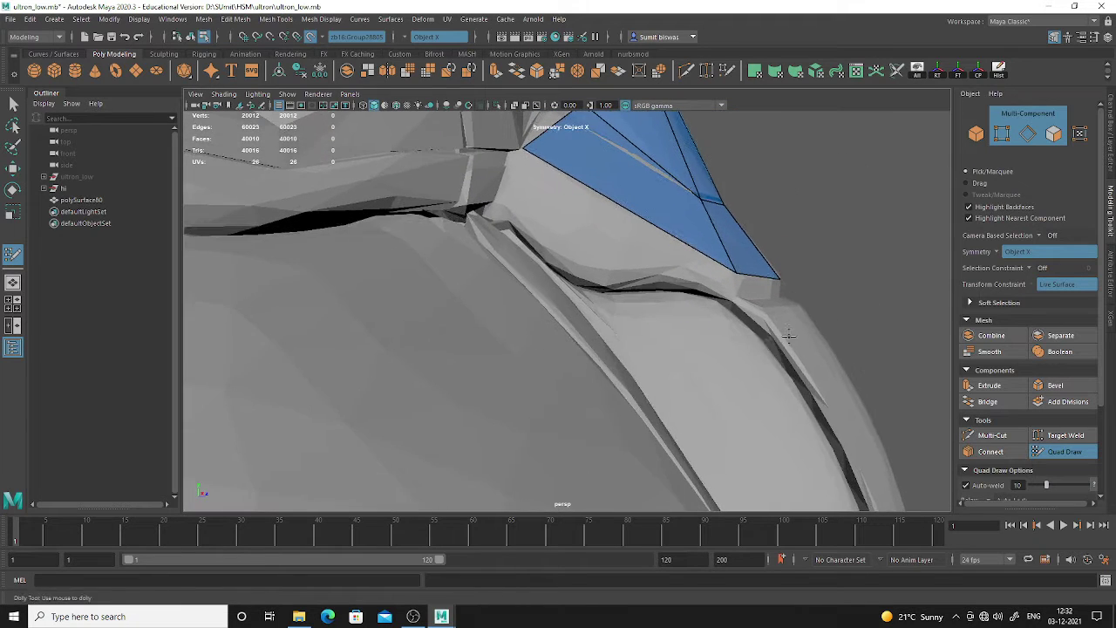
alt+middle_drag(790, 337, 712, 348)
alt+right_drag(712, 349, 788, 352)
alt+middle_drag(787, 352, 716, 368)
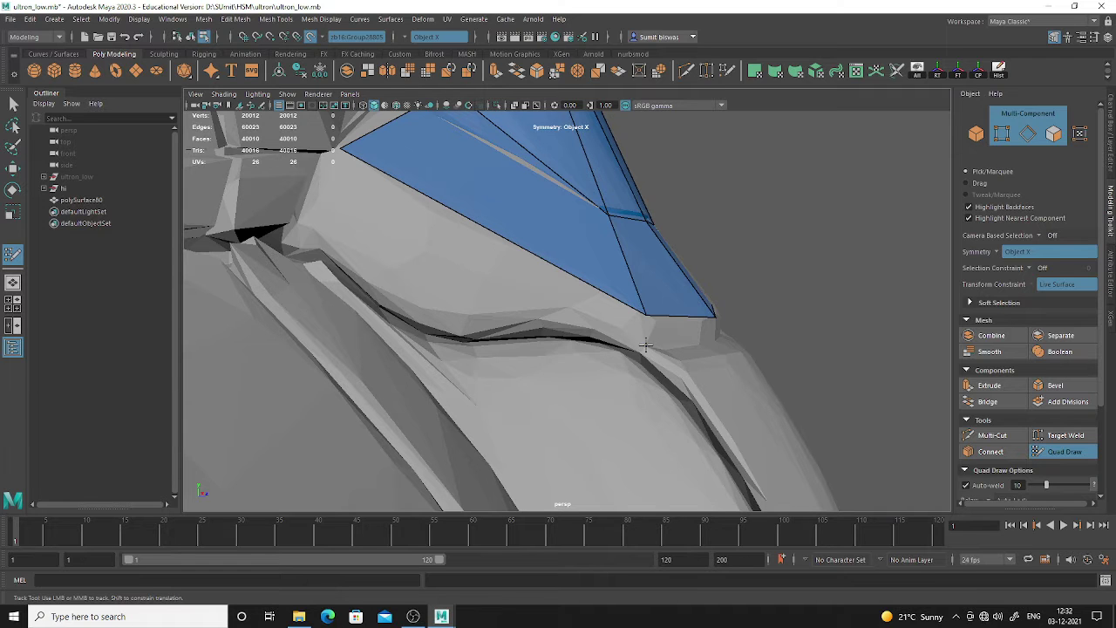
alt+drag(718, 382, 581, 376)
alt+middle_drag(580, 376, 596, 366)
alt+right_drag(597, 366, 614, 389)
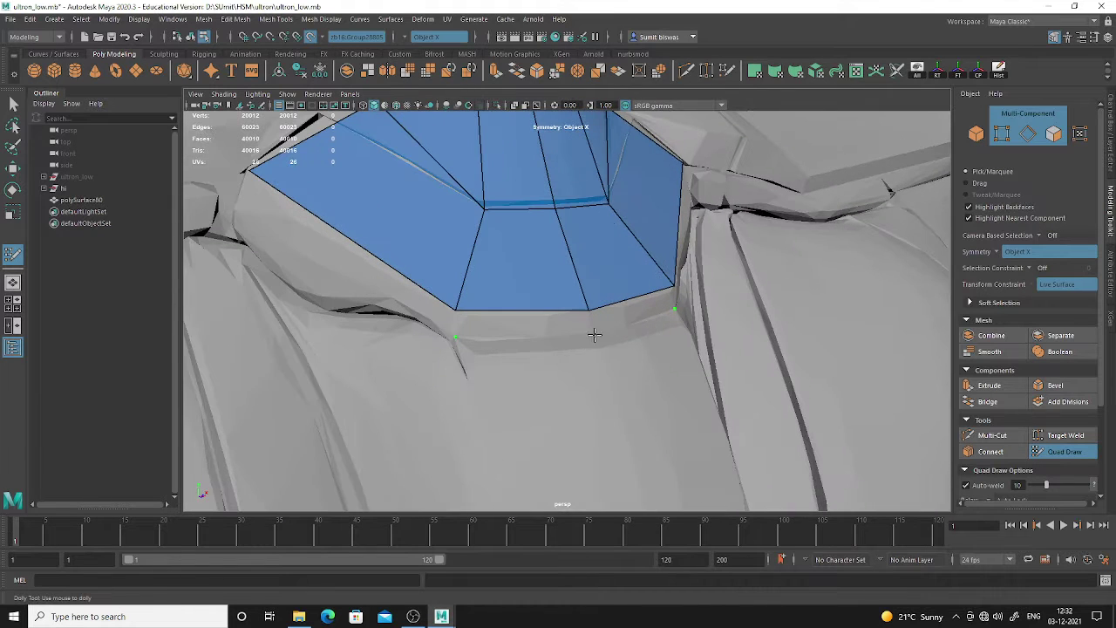
click(590, 333)
shift+click(620, 312)
shift+click(533, 330)
alt+middle_drag(568, 371, 609, 391)
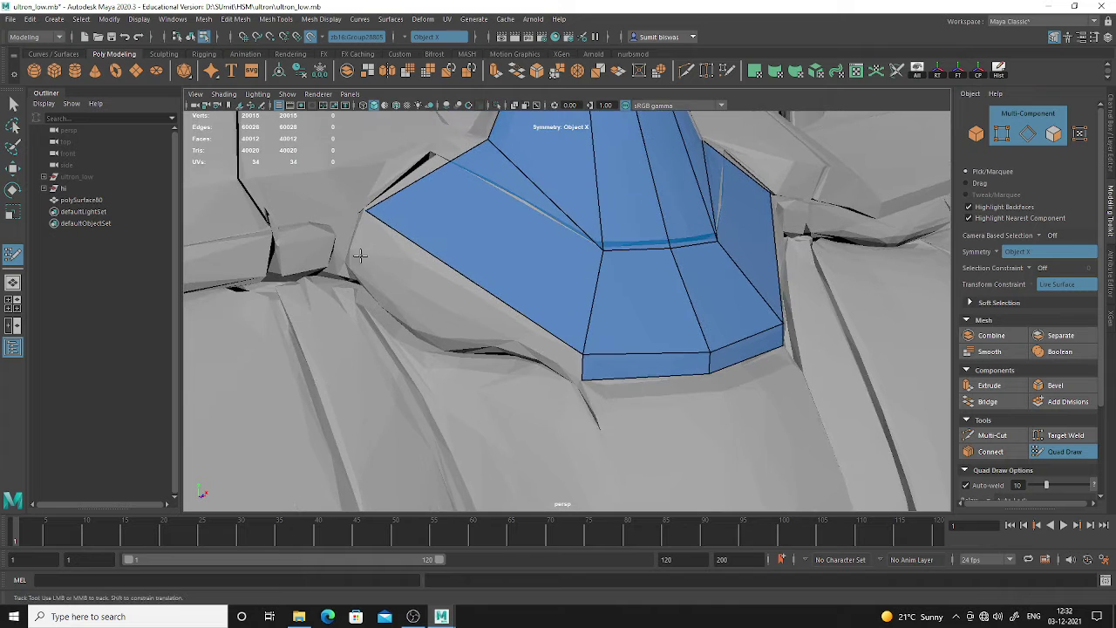
shift+click(381, 264)
Place points down the central chest strip and fill two rows of mirrored quads from the collar to the strip's lower end
mouse_move(677, 411)
alt+mouse_down()
mouse_move(591, 340)
mouse_move(543, 351)
alt+mouse_up()
alt+middle_drag(560, 454, 572, 329)
alt+right_drag(583, 403, 570, 378)
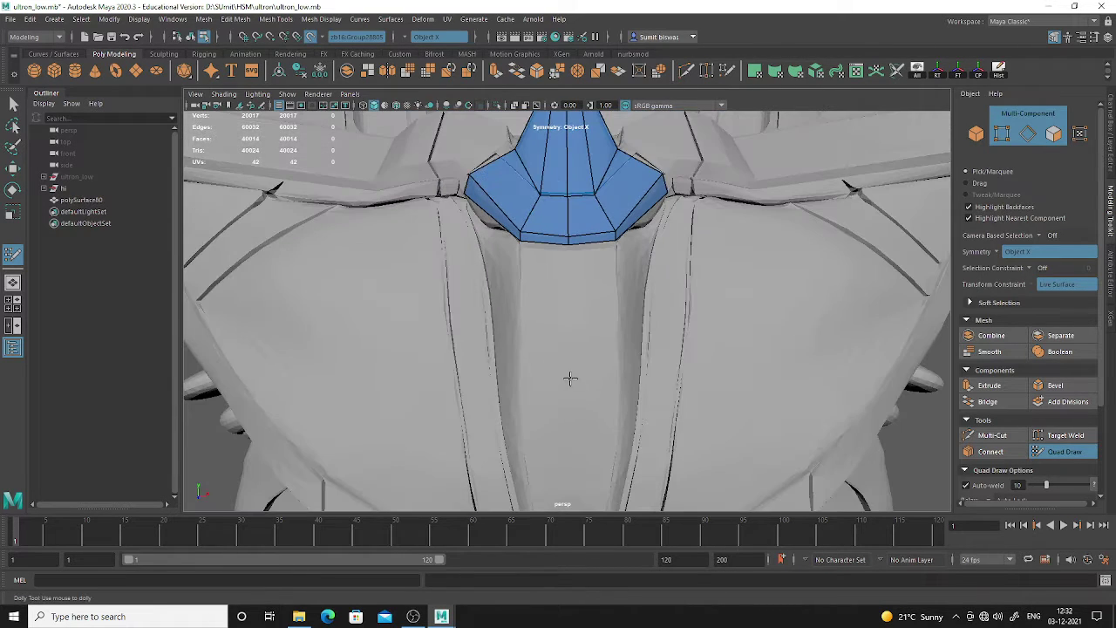
click(570, 379)
shift+click(533, 319)
alt+middle_drag(567, 424, 566, 282)
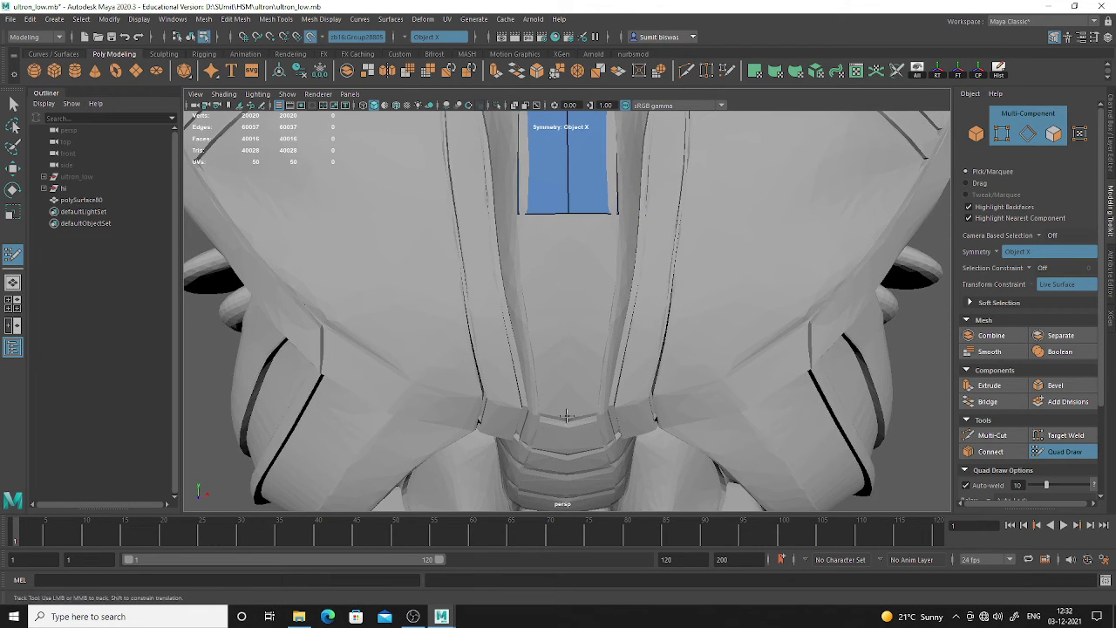
shift+click(576, 349)
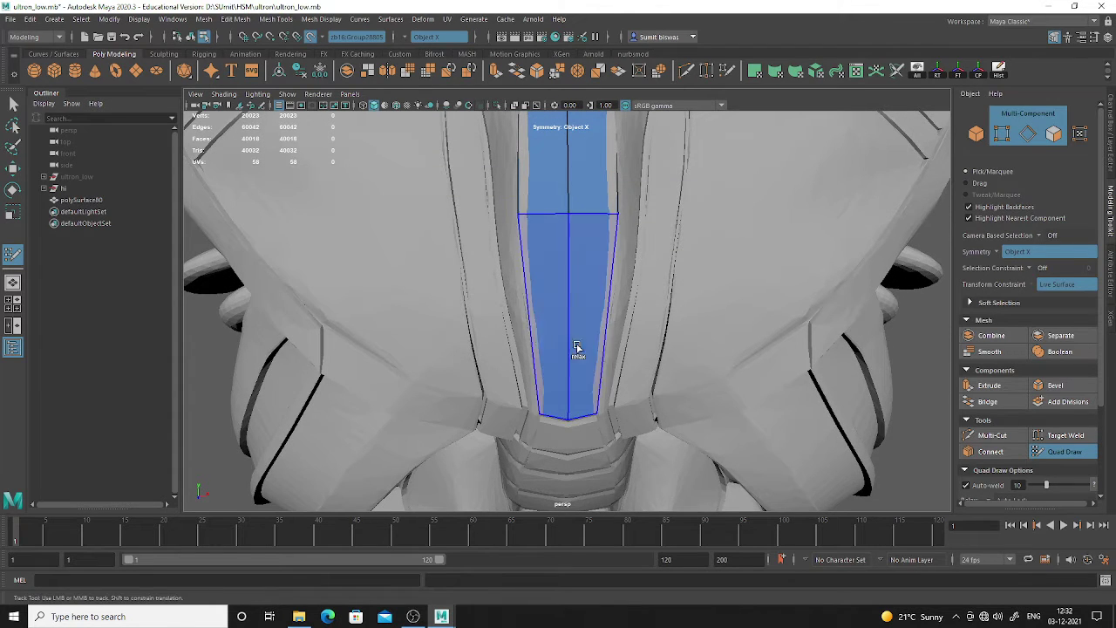
Insert one edge loop across each of the two quad rows on the central chest strip to follow its curvature
mouse_move(688, 393)
alt+mouse_down()
mouse_move(633, 374)
mouse_move(710, 374)
mouse_move(653, 378)
mouse_move(623, 209)
alt+mouse_up()
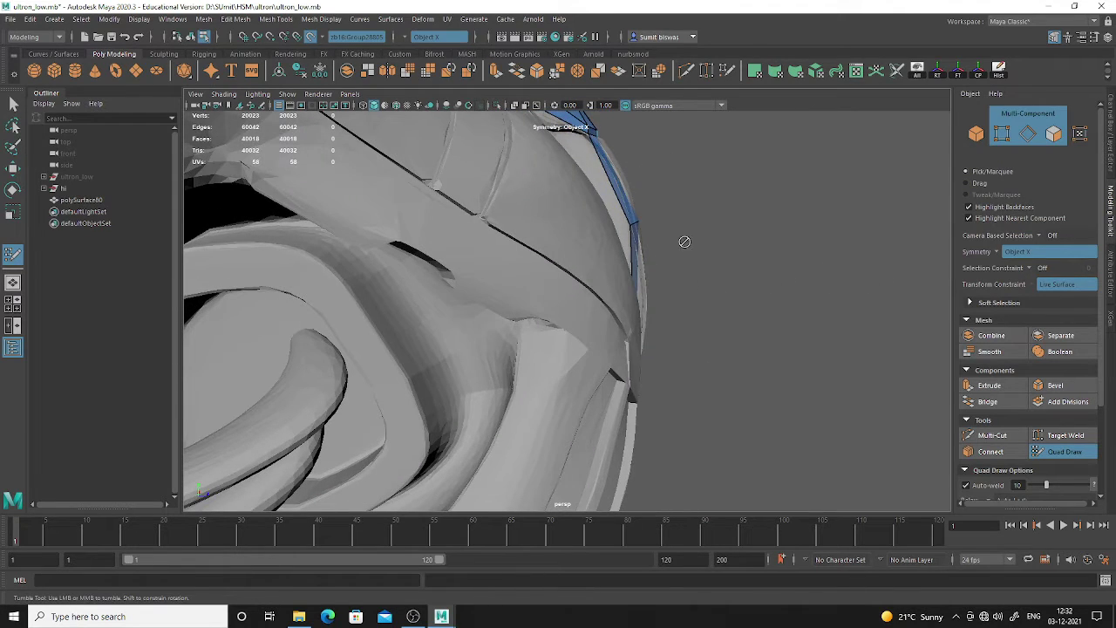
alt+drag(684, 241, 618, 297)
scroll(617, 306, up, 2)
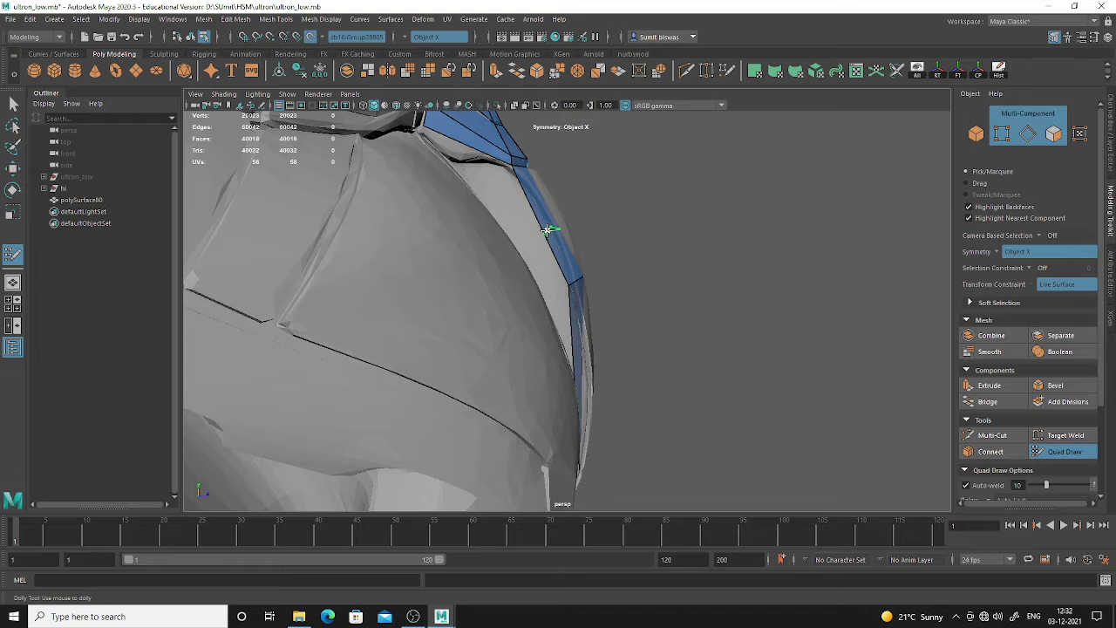
ctrl+click(547, 230)
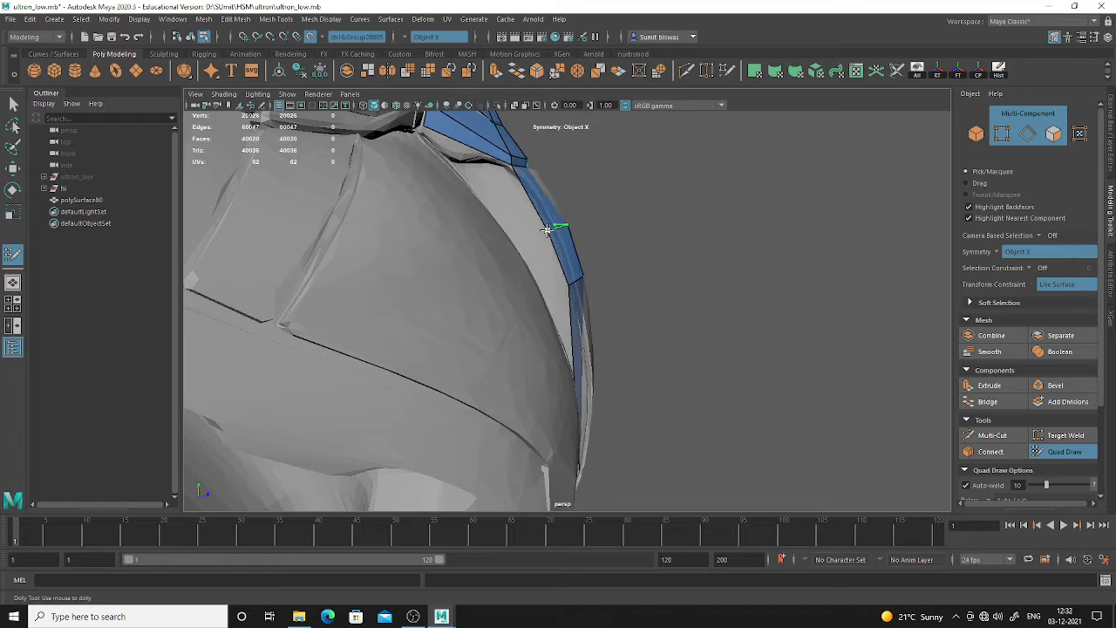
ctrl+click(577, 381)
mouse_move(694, 457)
alt+mouse_down()
mouse_move(709, 436)
mouse_move(604, 429)
alt+mouse_up()
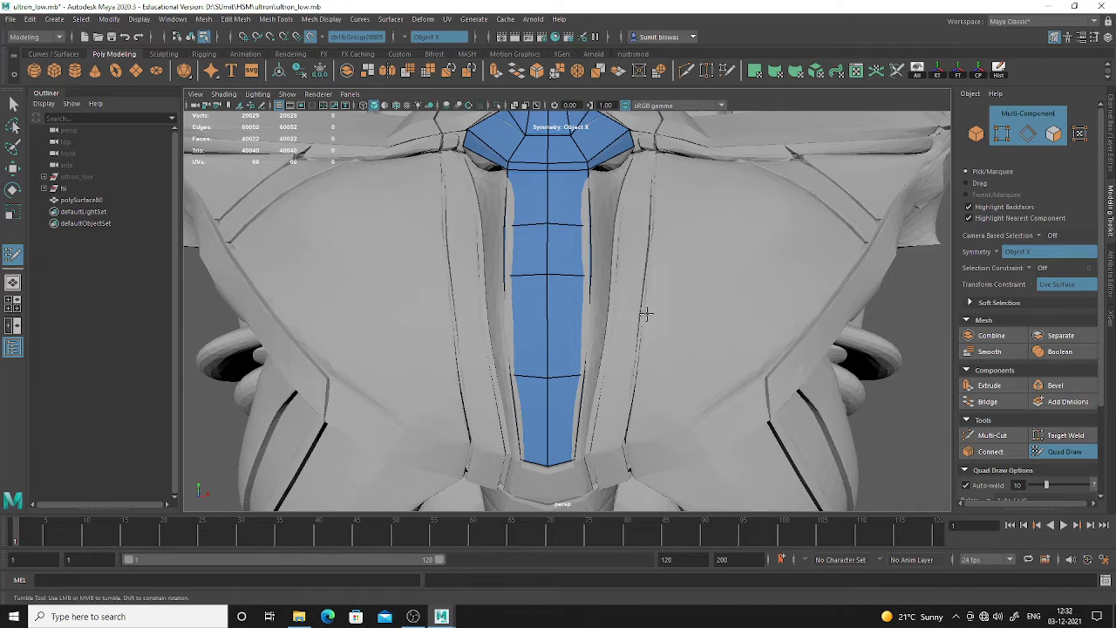
Move the chest strip's outer loop vertices onto the side edge of the high-poly strip
mouse_move(645, 314)
alt+mouse_down()
mouse_move(628, 316)
mouse_move(692, 334)
mouse_move(603, 323)
mouse_move(709, 331)
mouse_move(609, 326)
mouse_move(510, 283)
mouse_move(549, 282)
mouse_move(602, 261)
mouse_move(590, 259)
mouse_move(602, 250)
alt+mouse_up()
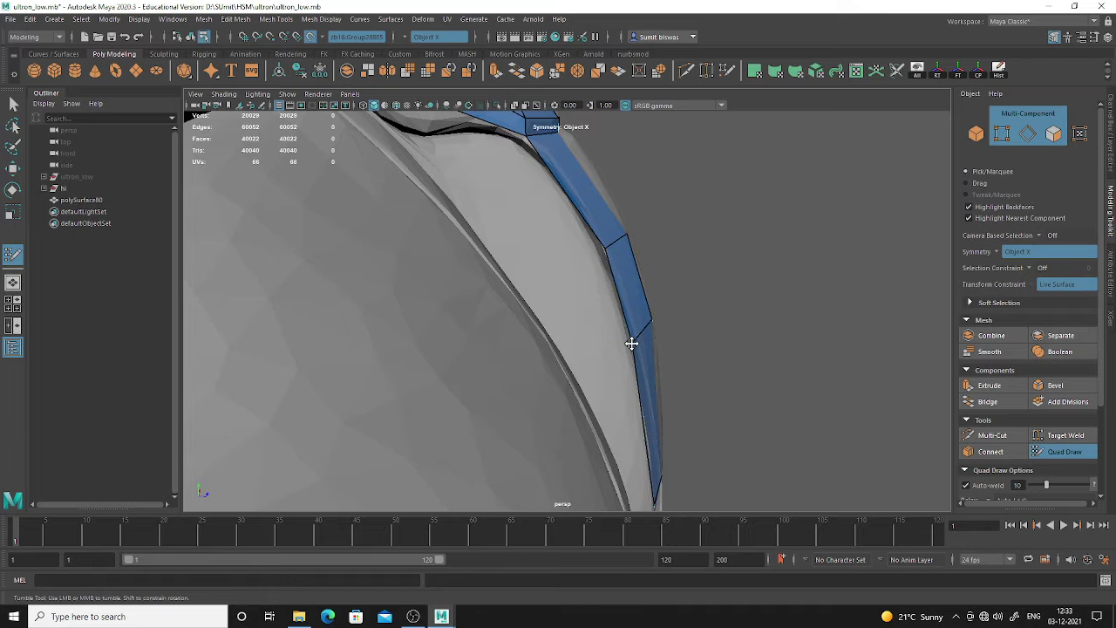
drag(631, 343, 627, 343)
alt+drag(622, 343, 534, 362)
alt+middle_drag(534, 363, 565, 267)
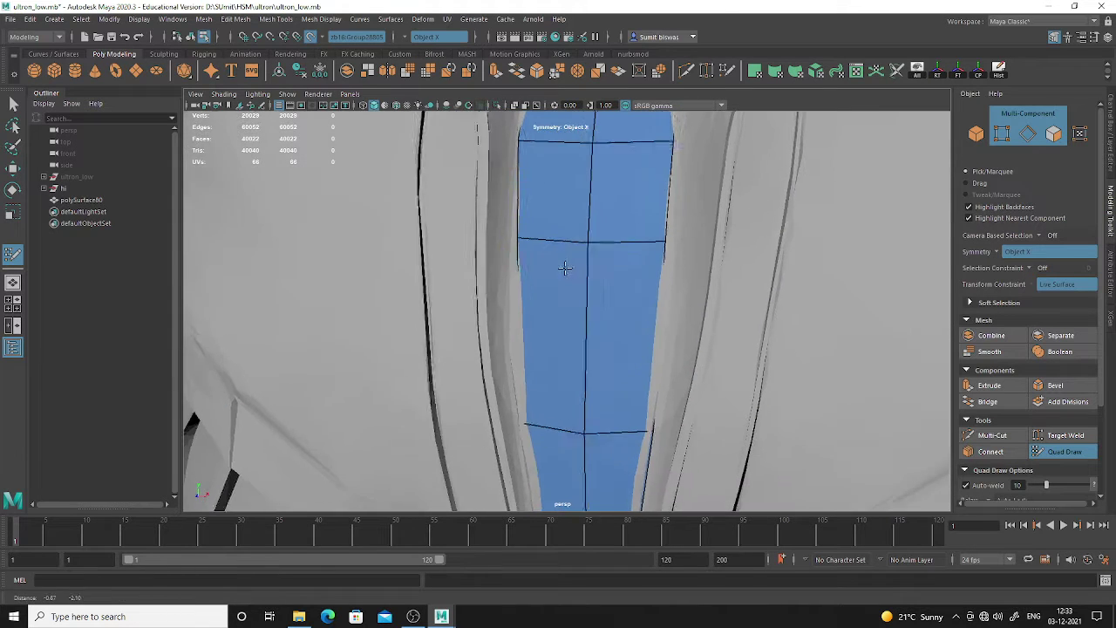
alt+drag(565, 268, 567, 314)
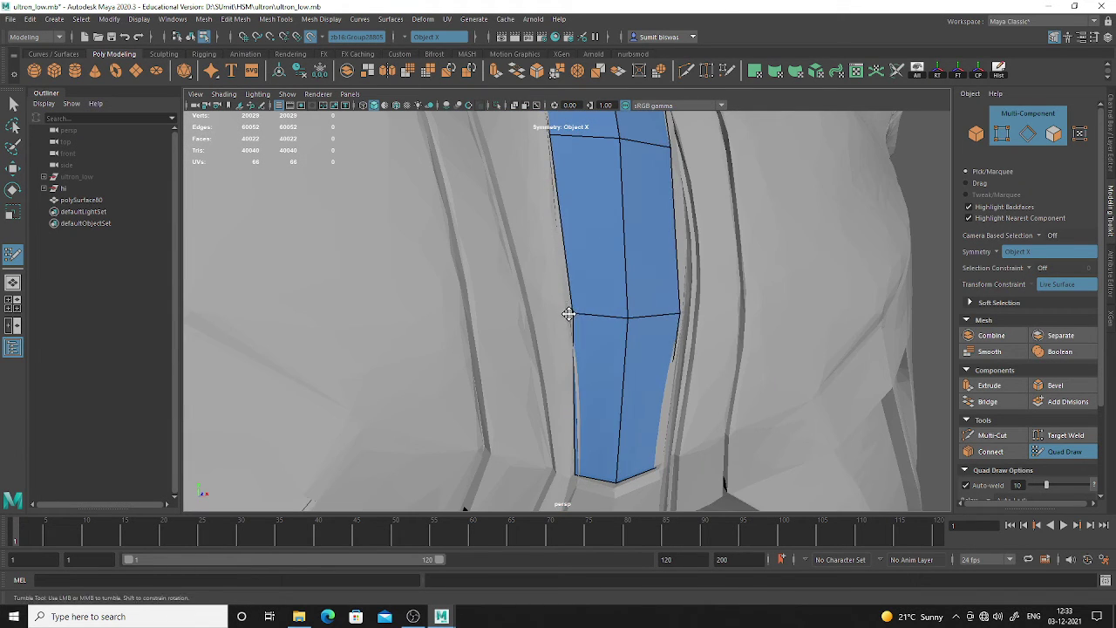
alt+middle_drag(589, 468, 580, 359)
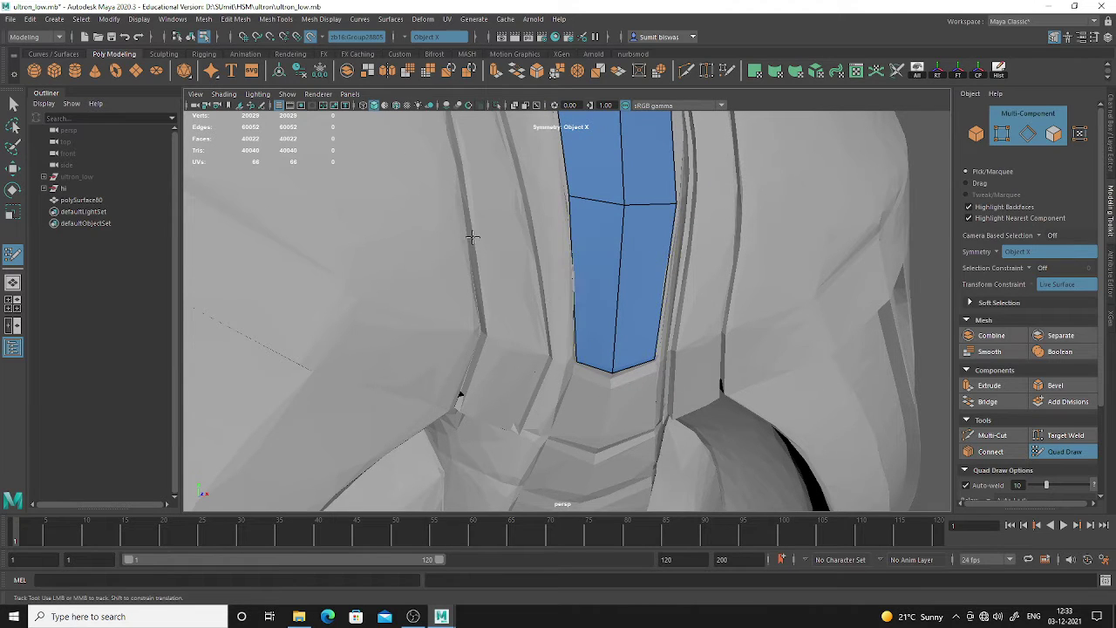
ctrl+click(593, 201)
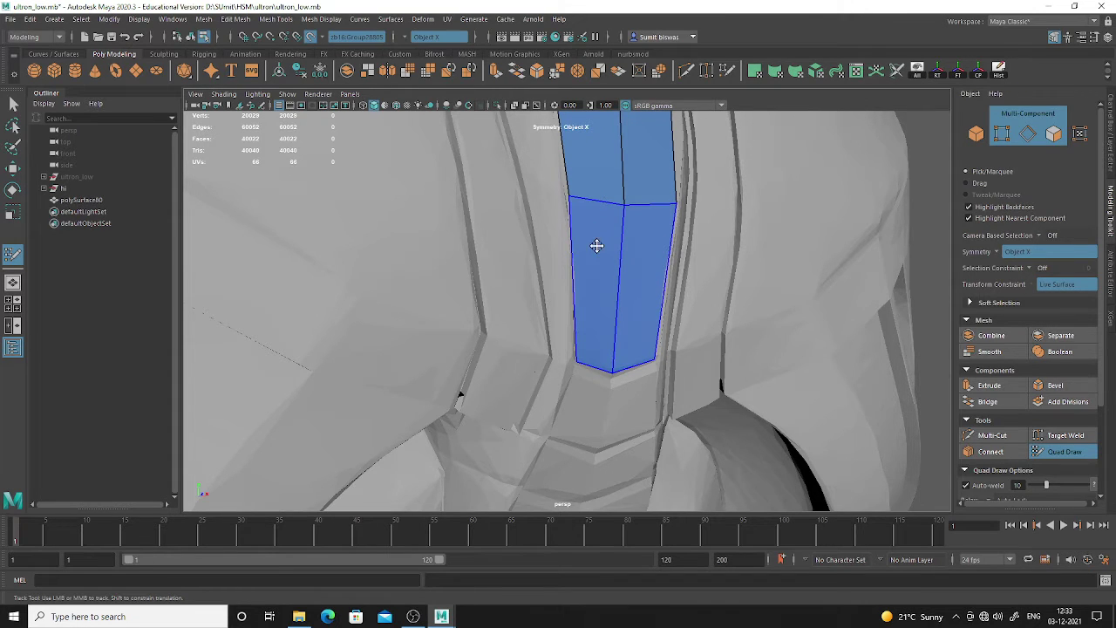
mouse_move(595, 244)
mouse_down()
mouse_move(573, 256)
mouse_move(593, 265)
mouse_up()
key(ctrl+z)
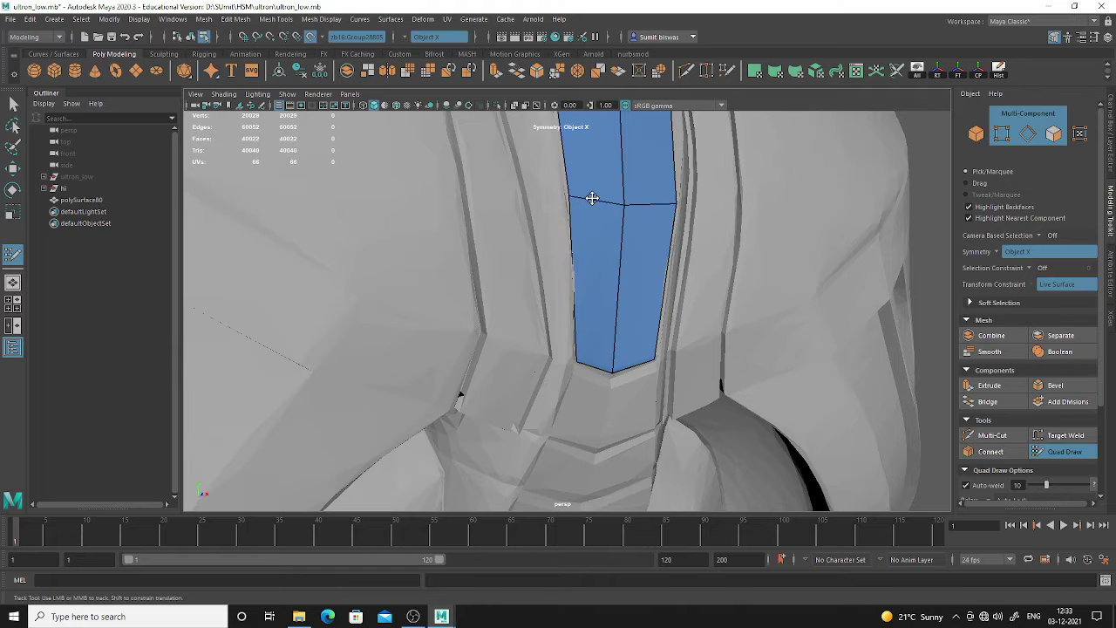
drag(590, 194, 560, 192)
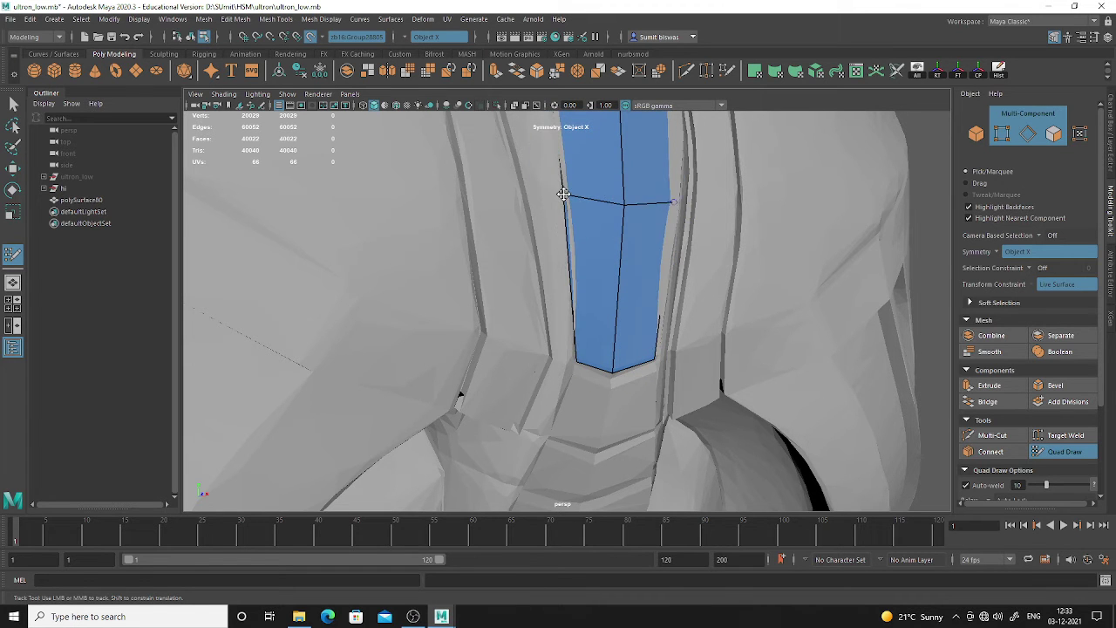
key(ctrl+z)
Insert a mirrored edge loop across the collar's side faces and rim so that they follow the rounded high-poly outline
alt+right_drag(585, 254, 374, 271)
alt+drag(374, 271, 583, 214)
alt+middle_drag(584, 213, 565, 336)
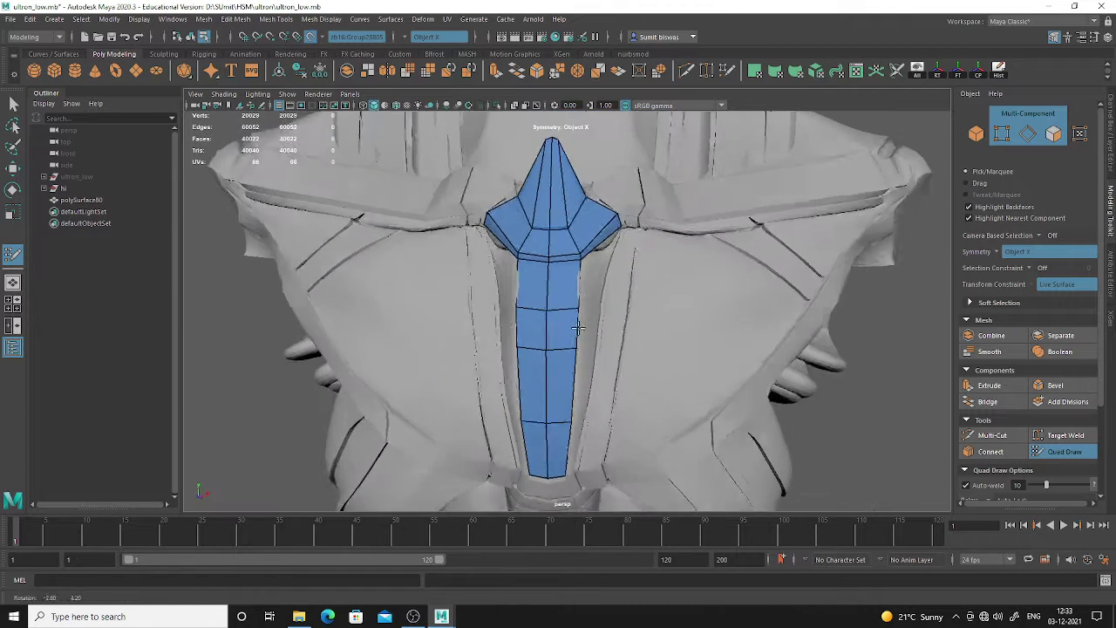
alt+drag(565, 336, 558, 284)
alt+right_drag(558, 283, 484, 241)
alt+middle_drag(484, 240, 521, 279)
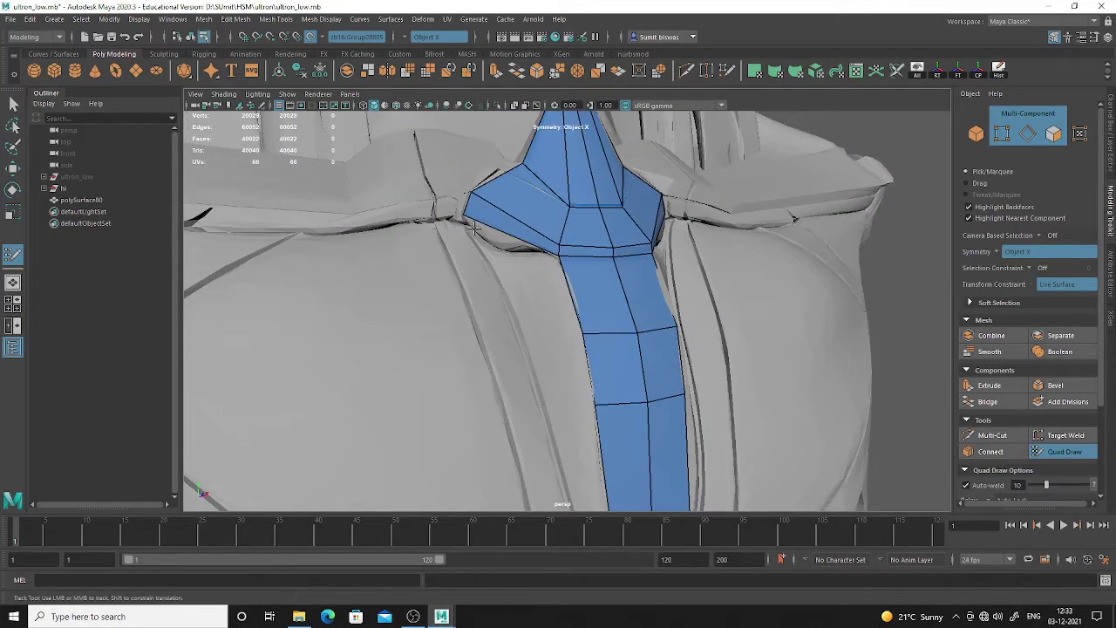
alt+drag(518, 266, 569, 347)
alt+right_drag(569, 347, 668, 430)
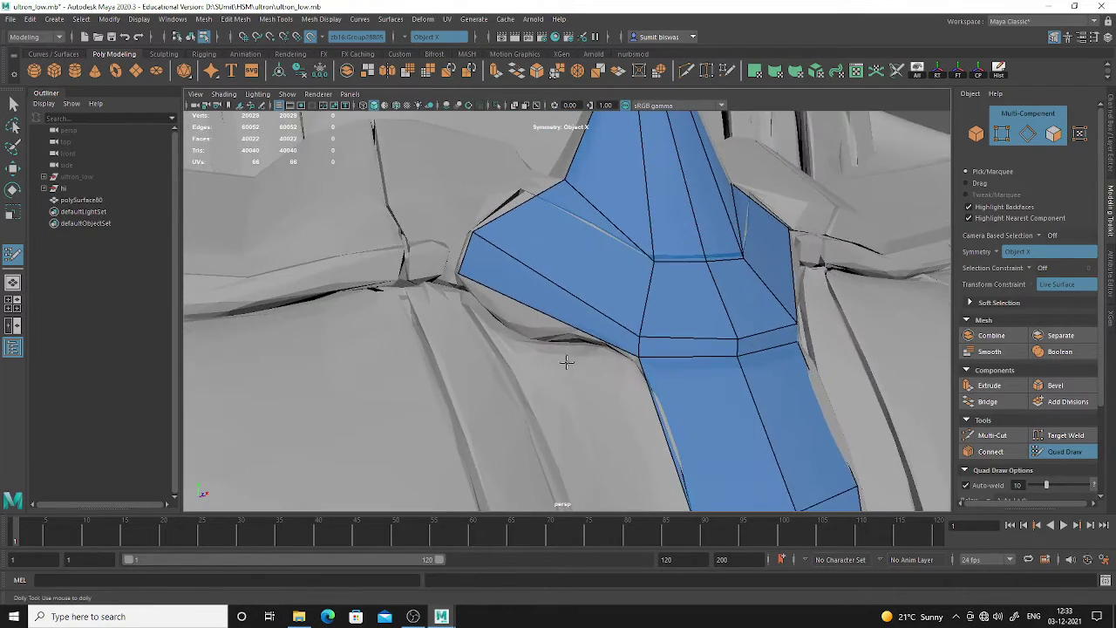
mouse_move(567, 364)
alt+mouse_down()
mouse_move(498, 341)
mouse_move(529, 352)
mouse_move(520, 326)
mouse_move(509, 342)
alt+mouse_up()
ctrl+click(521, 328)
alt+right_drag(549, 378, 543, 302)
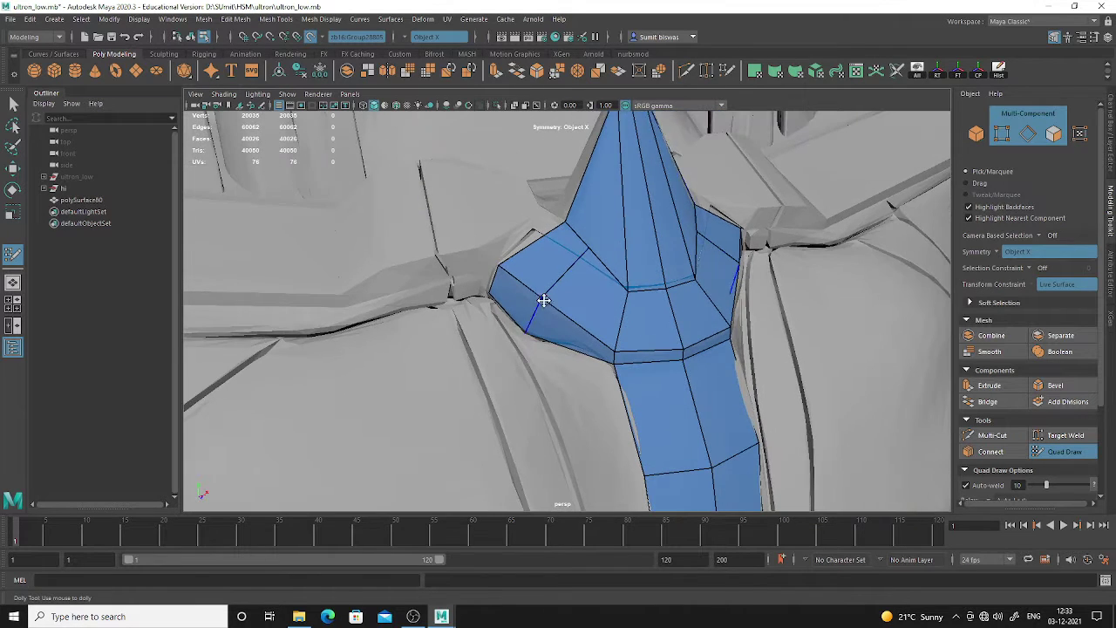
Fill a mirrored quad along the rear side of the spike from base to tip and adjust its lower outer vertex
alt+right_drag(585, 198, 626, 257)
scroll(626, 257, up, 4)
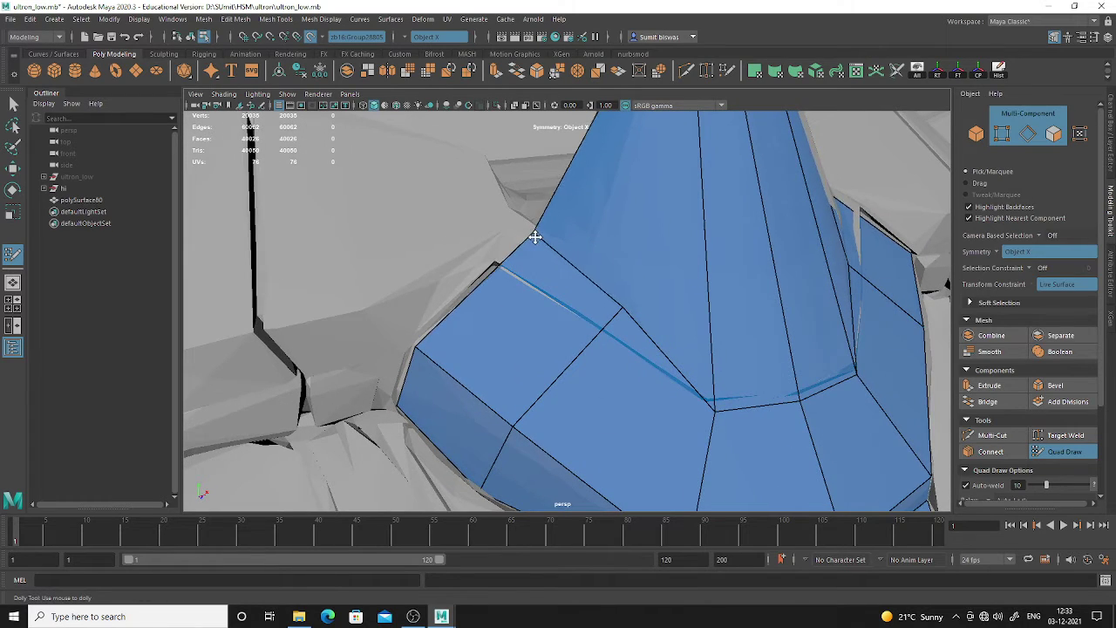
alt+drag(615, 291, 539, 356)
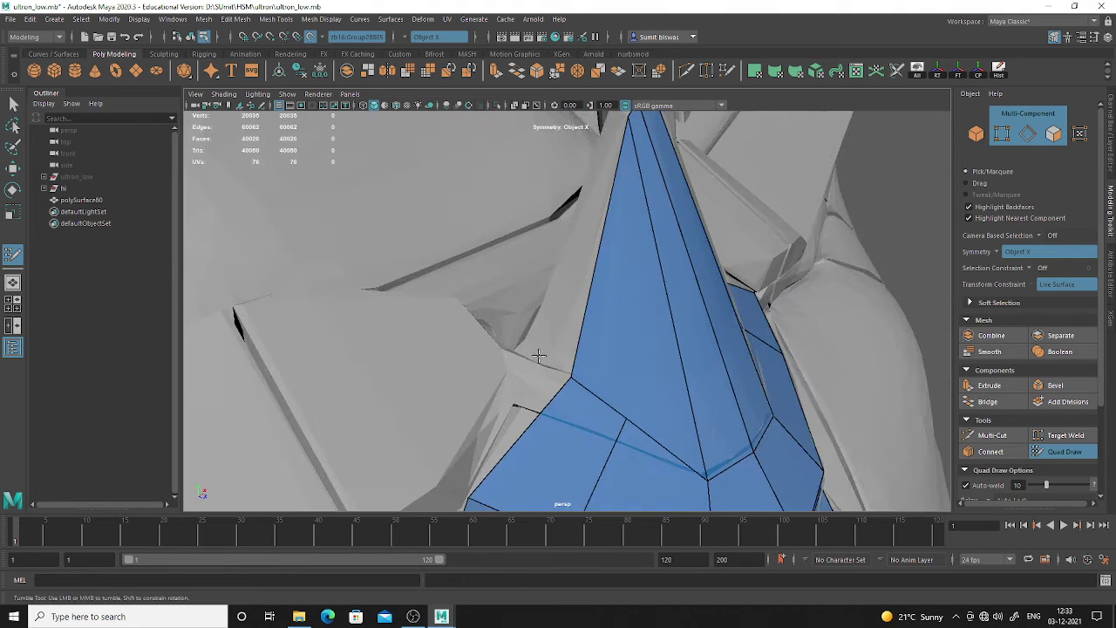
alt+drag(552, 315, 607, 232)
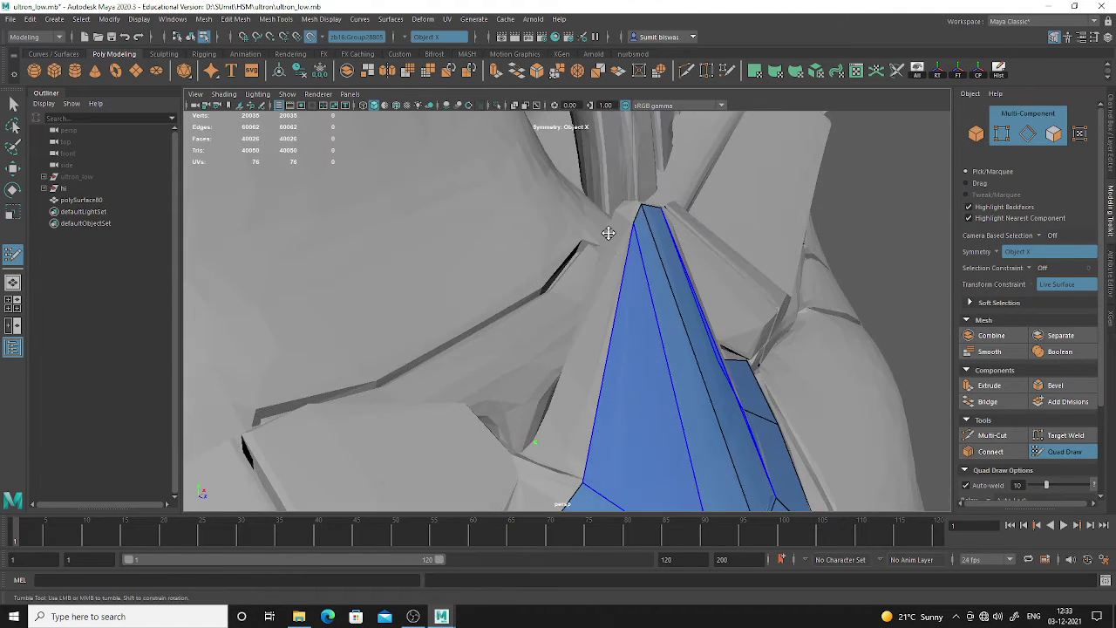
shift+click(596, 328)
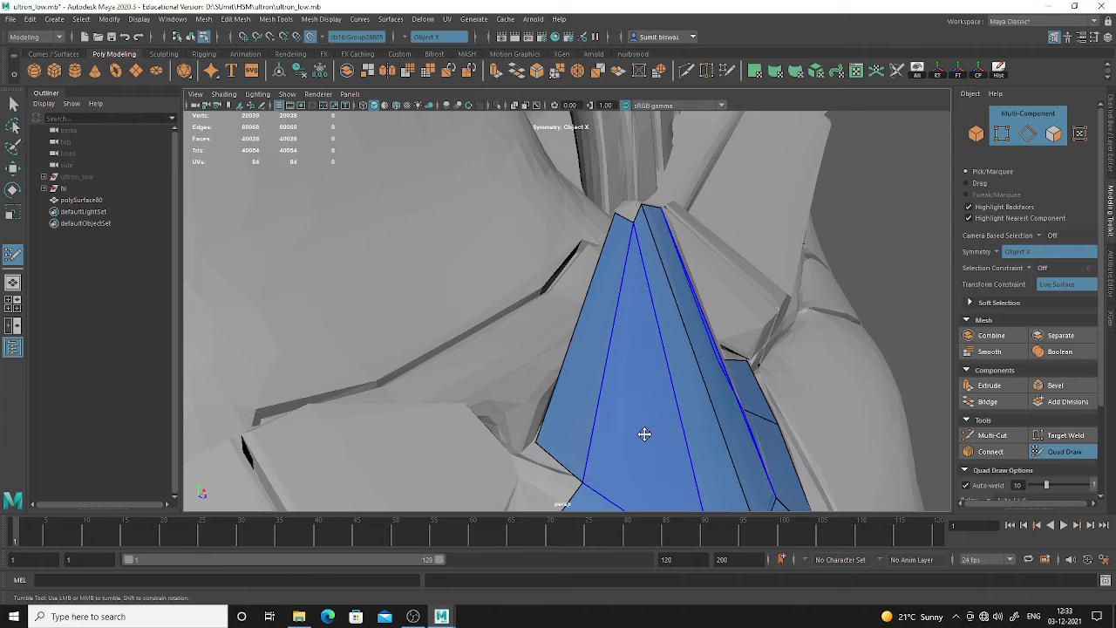
alt+drag(642, 434, 560, 462)
drag(507, 432, 501, 435)
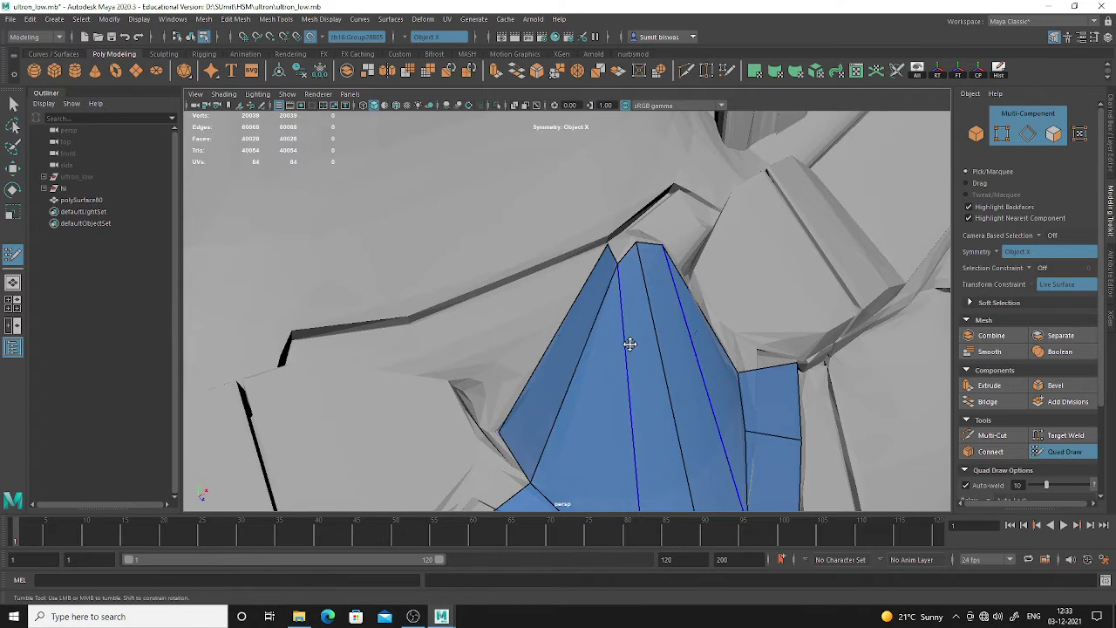
Fill mirrored quads over the spike's tip and across its back, joined along the centre line
alt+drag(629, 344, 606, 366)
alt+right_drag(606, 367, 647, 411)
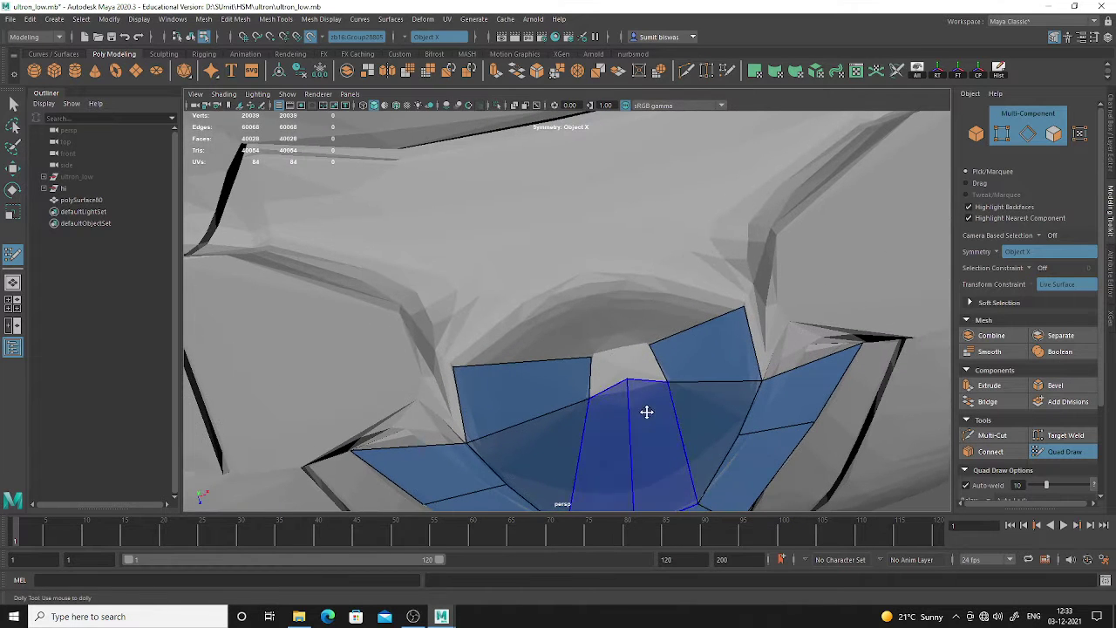
shift+click(615, 362)
mouse_move(608, 374)
alt+mouse_down()
mouse_move(520, 393)
mouse_move(353, 357)
mouse_move(516, 383)
alt+mouse_up()
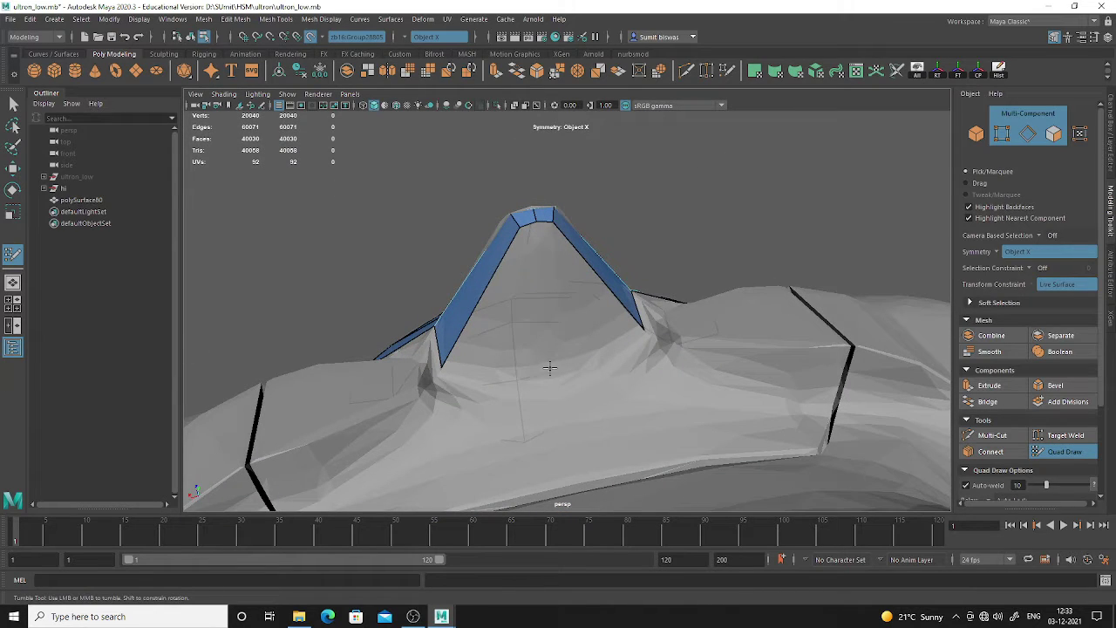
shift+click(528, 344)
alt+drag(548, 366, 793, 334)
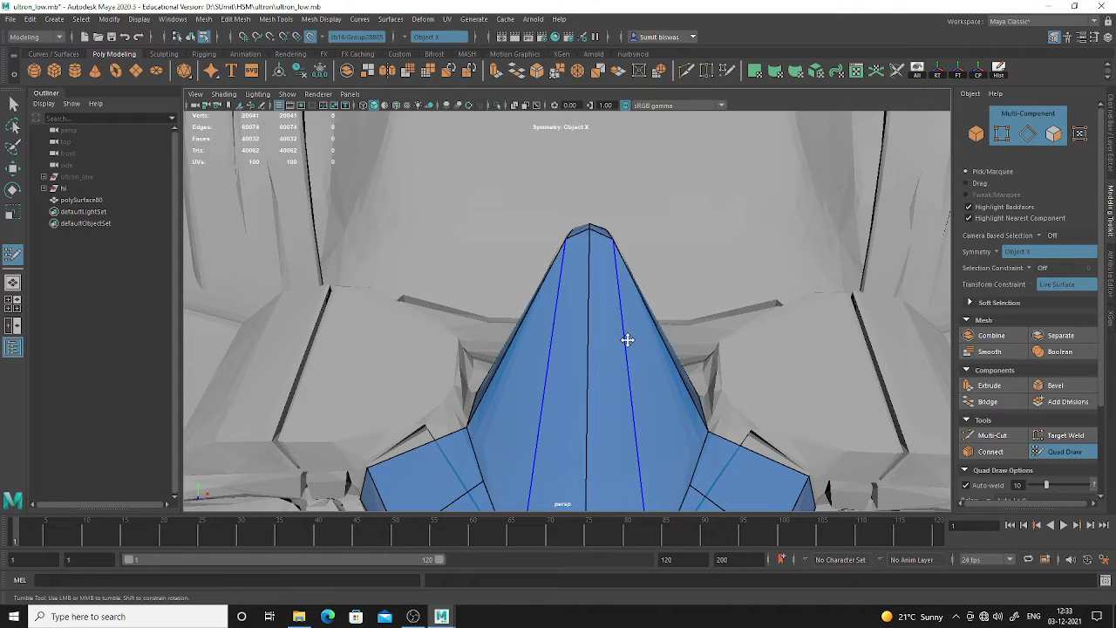
Place points around the flat plate beside the spike and fill two adjoining mirrored quads across it, spanning the vertical seam
alt+drag(627, 339, 546, 361)
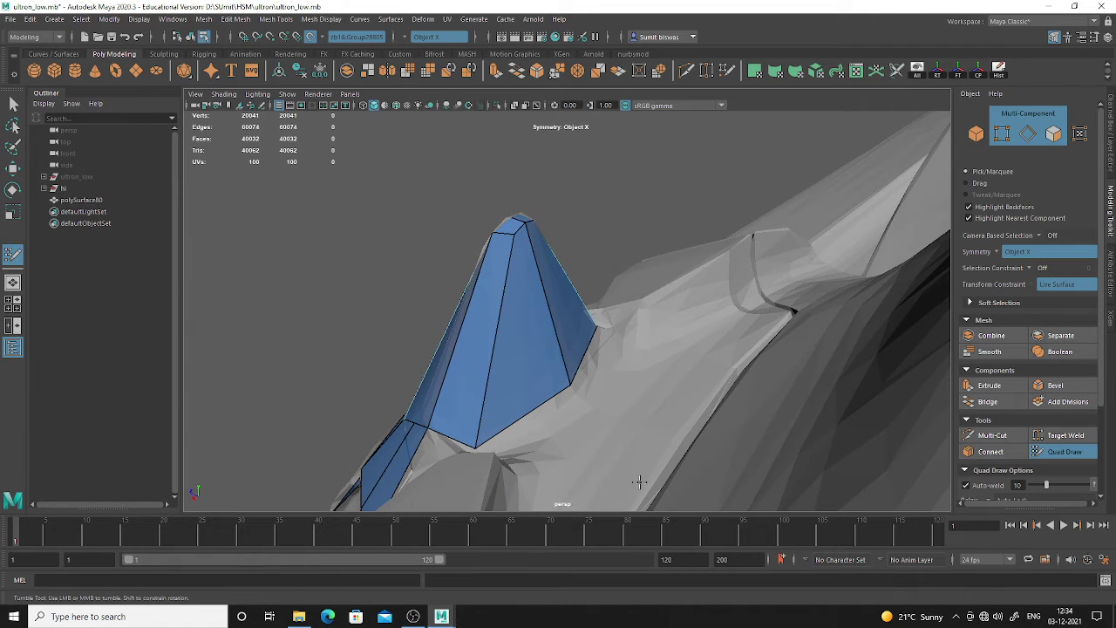
alt+drag(643, 480, 660, 407)
alt+right_drag(660, 406, 535, 346)
alt+middle_drag(535, 346, 523, 250)
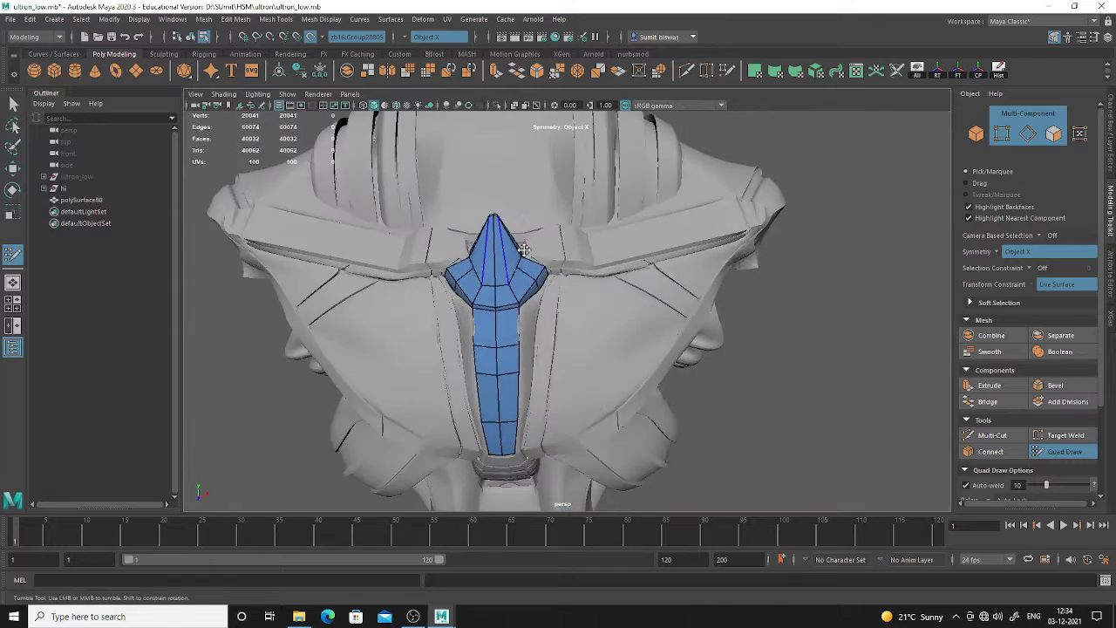
alt+right_drag(523, 249, 568, 264)
alt+drag(568, 264, 528, 336)
alt+right_drag(528, 336, 555, 309)
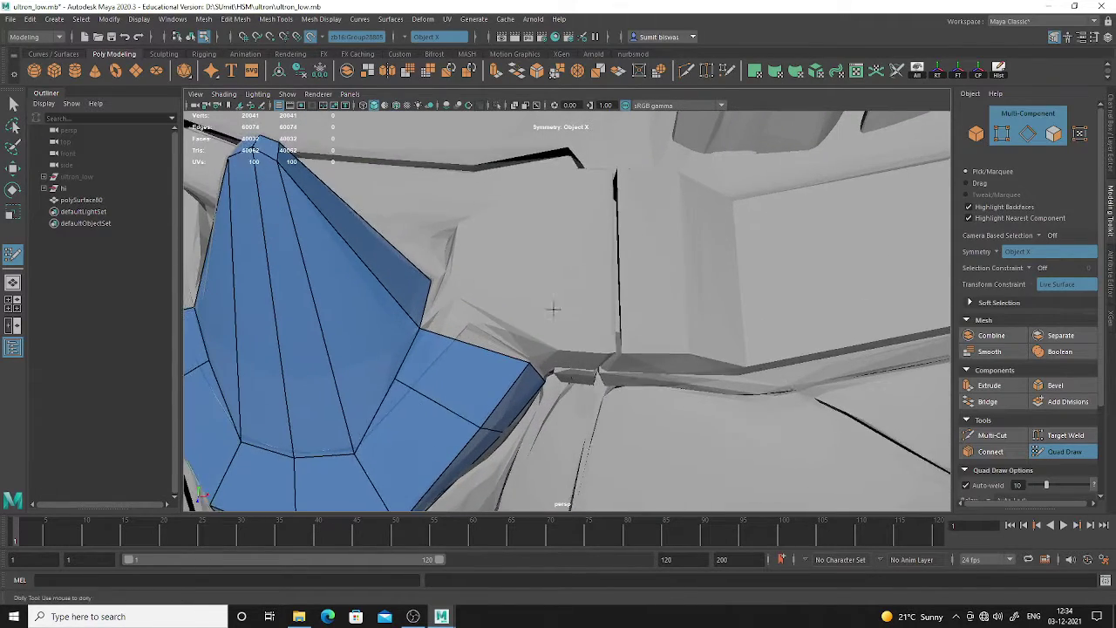
alt+middle_drag(555, 309, 560, 333)
click(541, 316)
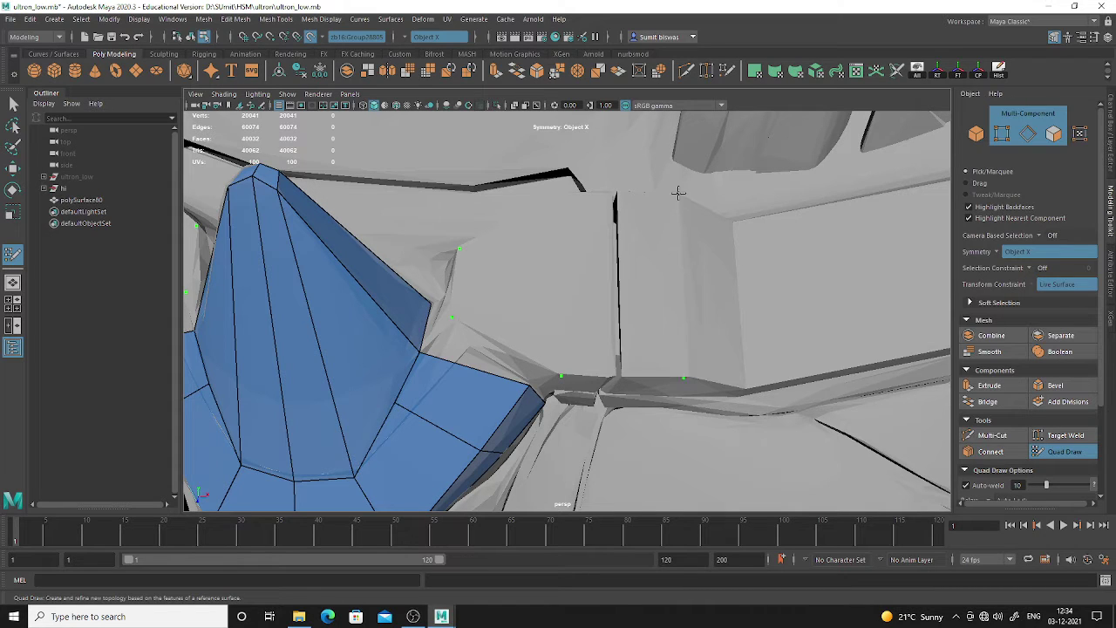
shift+click(511, 259)
mouse_move(724, 323)
alt+middle_down()
mouse_move(693, 319)
mouse_move(592, 194)
alt+middle_up()
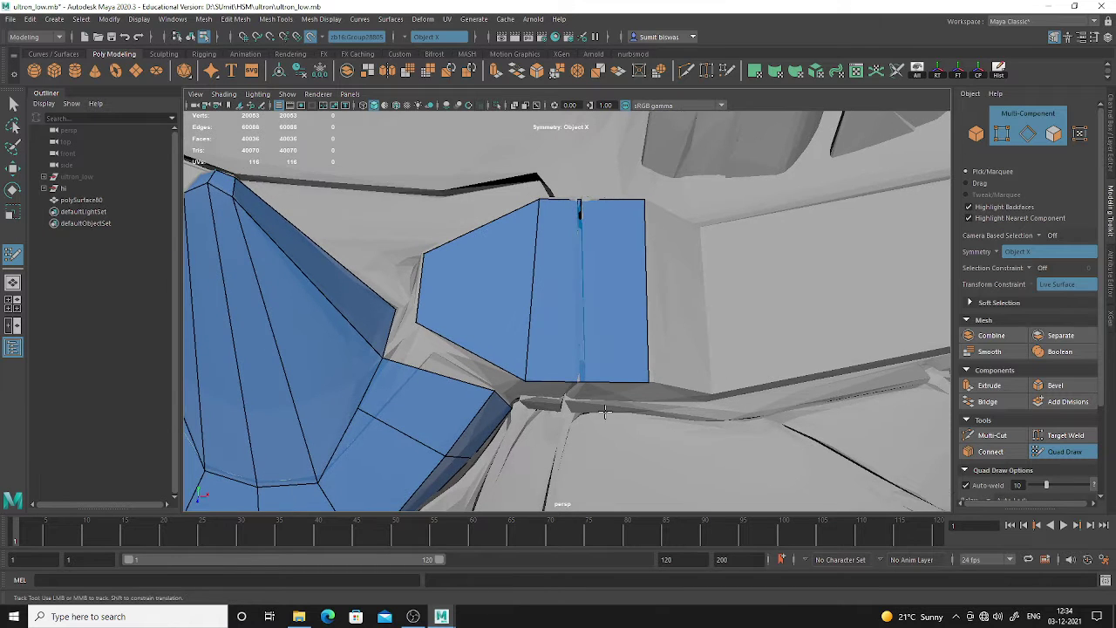
Extend the flat plate with a mirrored quad to the band's corner and a long mirrored quad along the shoulder band to its outer end
alt+middle_drag(660, 372, 555, 369)
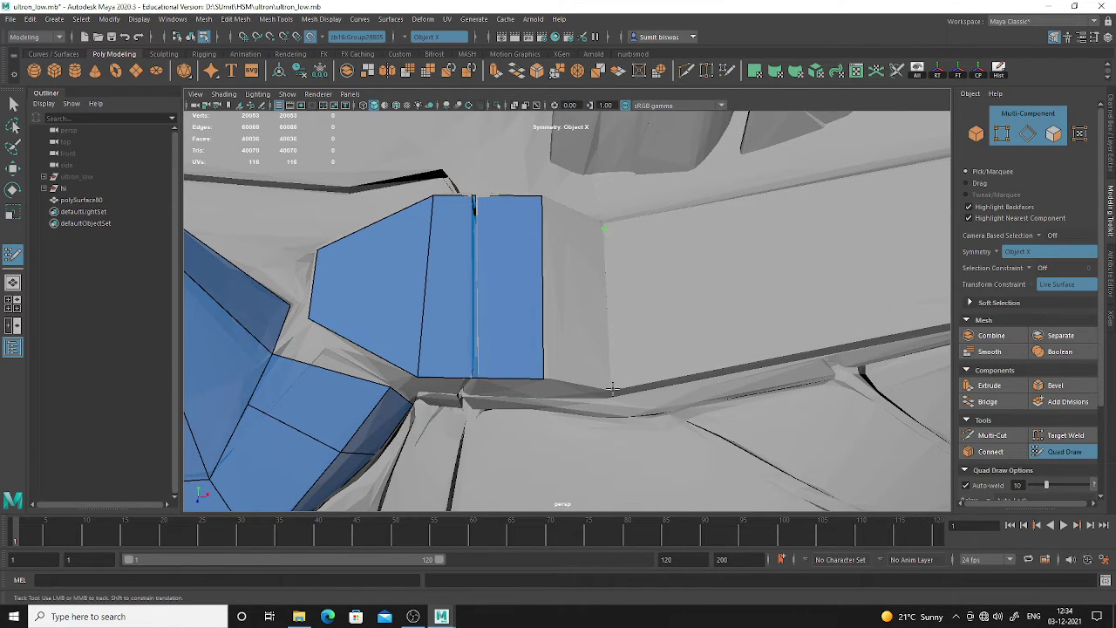
shift+click(578, 309)
alt+middle_drag(730, 301, 494, 369)
scroll(558, 315, down, 3)
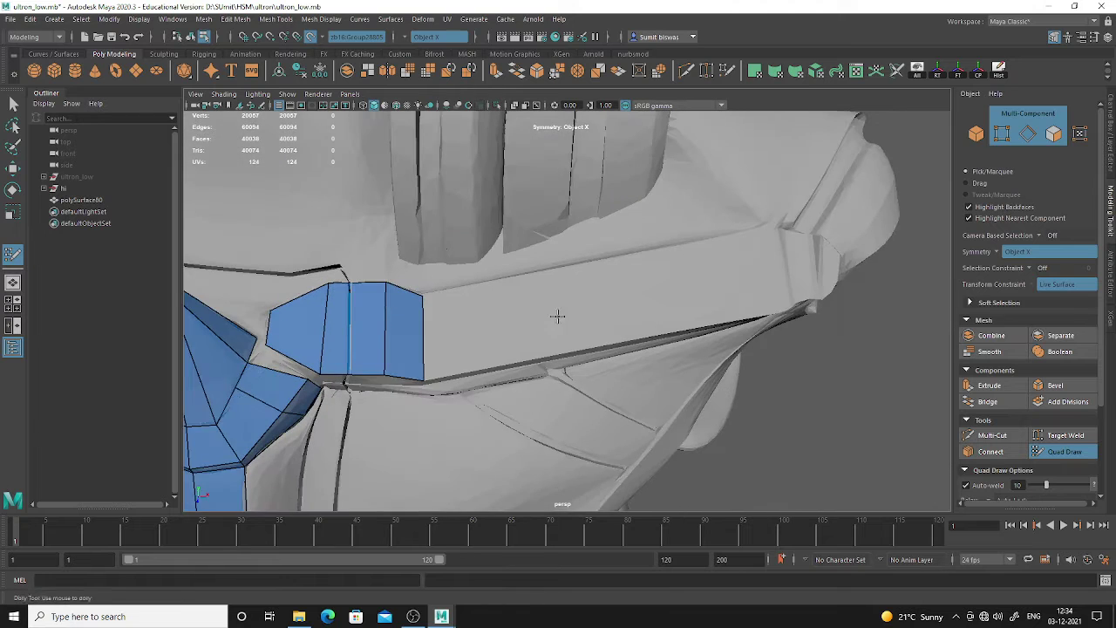
alt+middle_drag(558, 316, 497, 330)
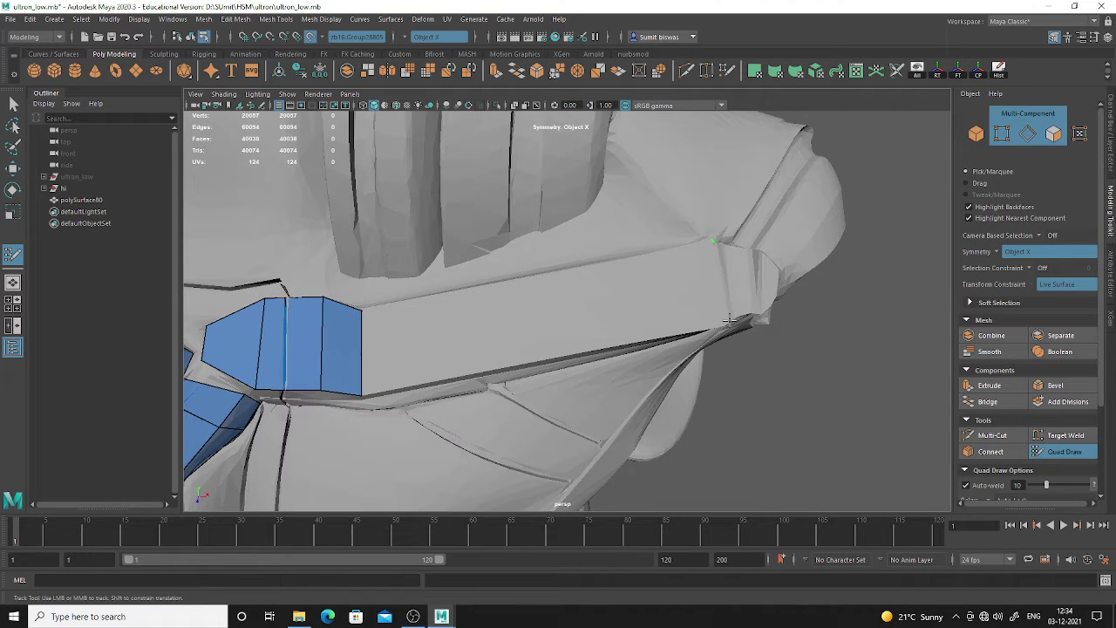
shift+click(600, 302)
Try to fill a mirrored quad between the collar's outer corner and the flat plate's front edge
alt+drag(822, 304, 546, 390)
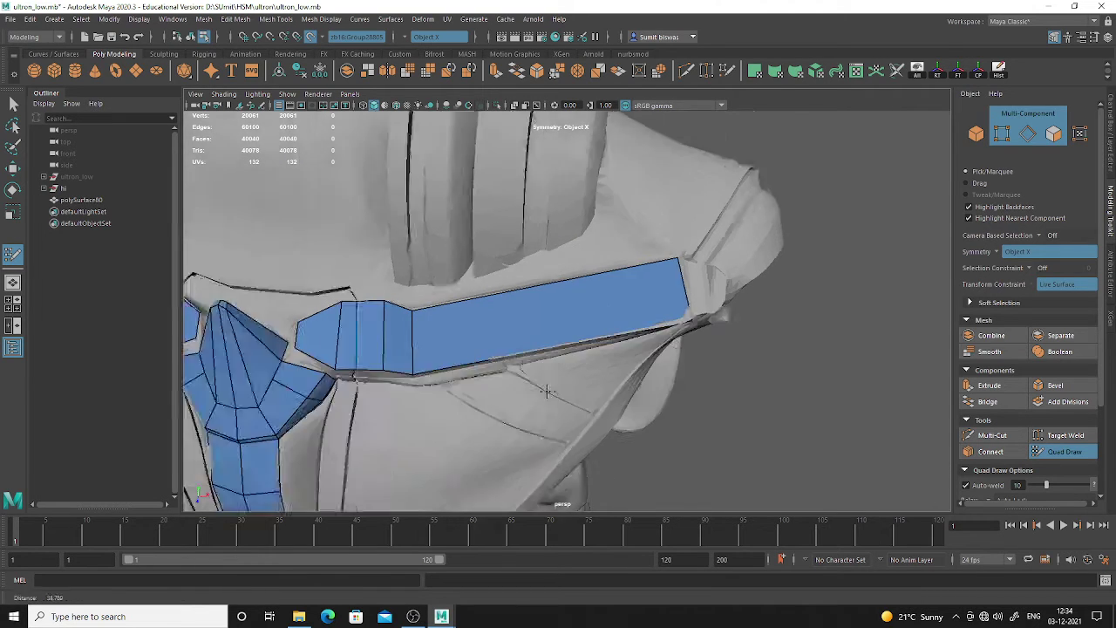
alt+right_drag(547, 390, 458, 384)
alt+middle_drag(458, 383, 633, 359)
alt+drag(633, 358, 598, 312)
alt+middle_drag(598, 312, 538, 305)
alt+right_drag(538, 304, 463, 367)
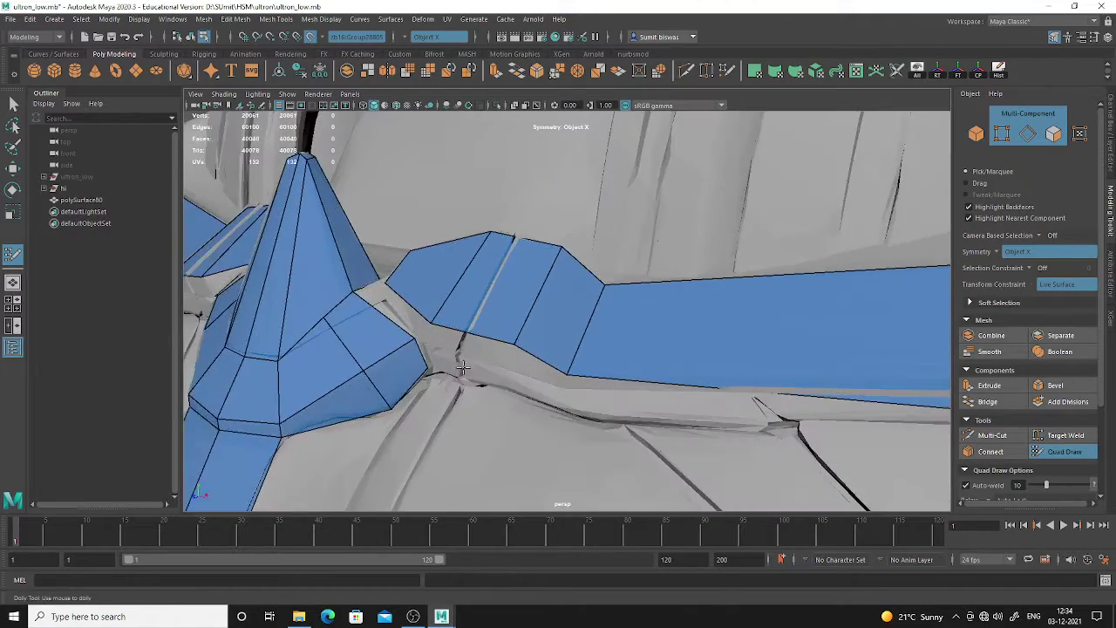
alt+drag(463, 367, 465, 354)
alt+middle_drag(466, 354, 522, 336)
shift+click(383, 294)
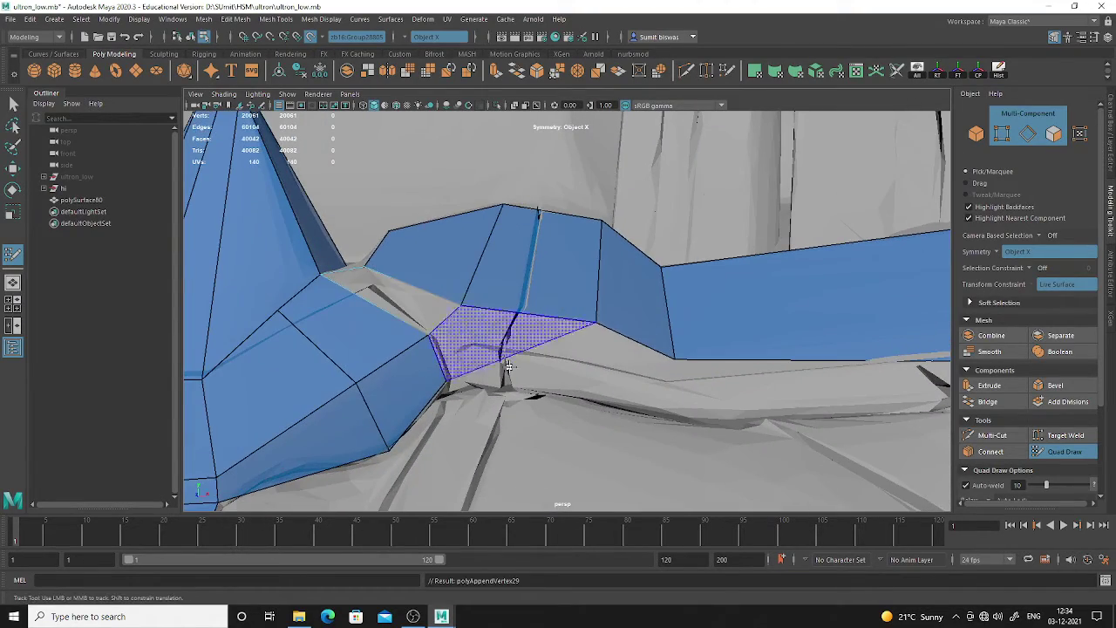
mouse_move(514, 372)
alt+mouse_down()
mouse_move(523, 374)
mouse_move(488, 371)
mouse_move(497, 378)
alt+mouse_up()
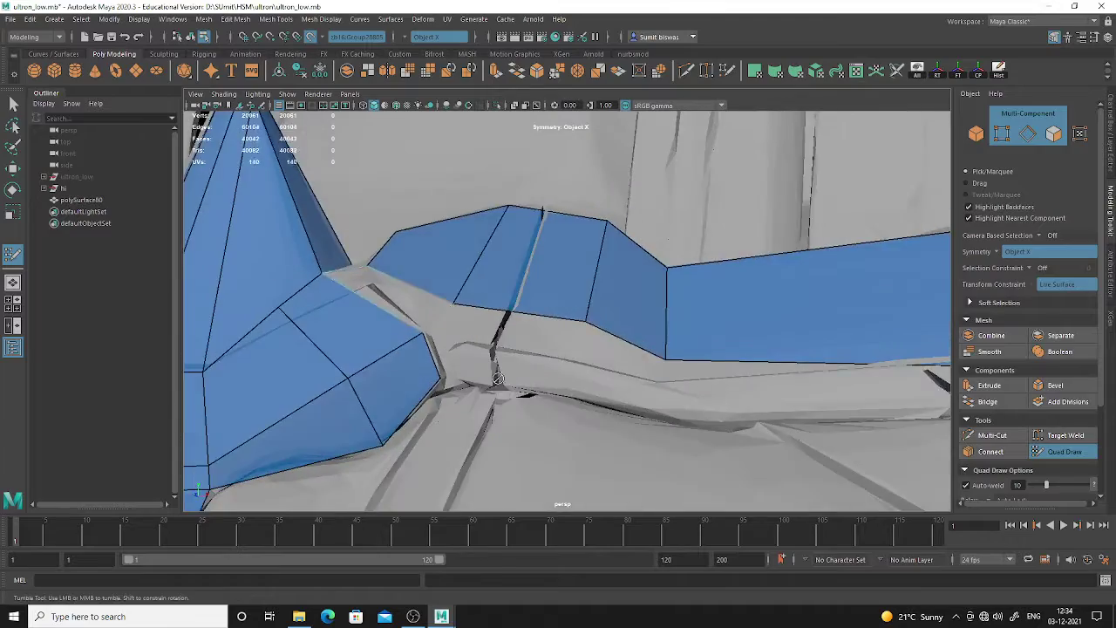
key(ctrl+z)
Try to place points in the gap between the collar and plate and fill a quad along the plate's inner edge
alt+middle_drag(498, 378, 565, 373)
alt+right_drag(505, 373, 533, 368)
alt+drag(533, 369, 479, 382)
alt+middle_drag(479, 382, 578, 392)
alt+right_drag(578, 392, 629, 394)
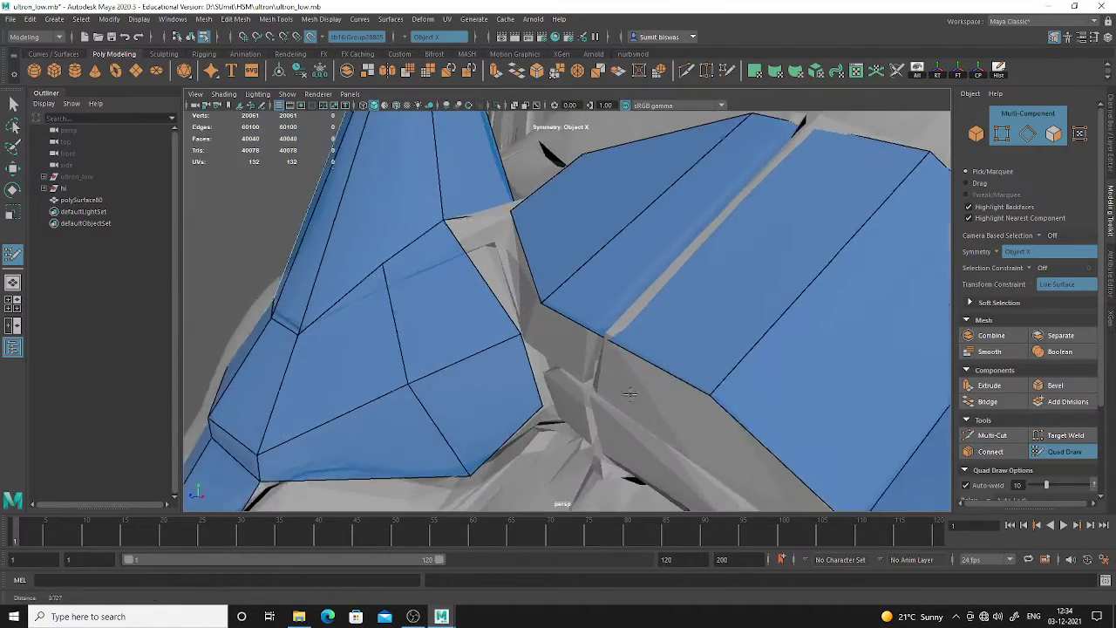
alt+drag(629, 394, 530, 306)
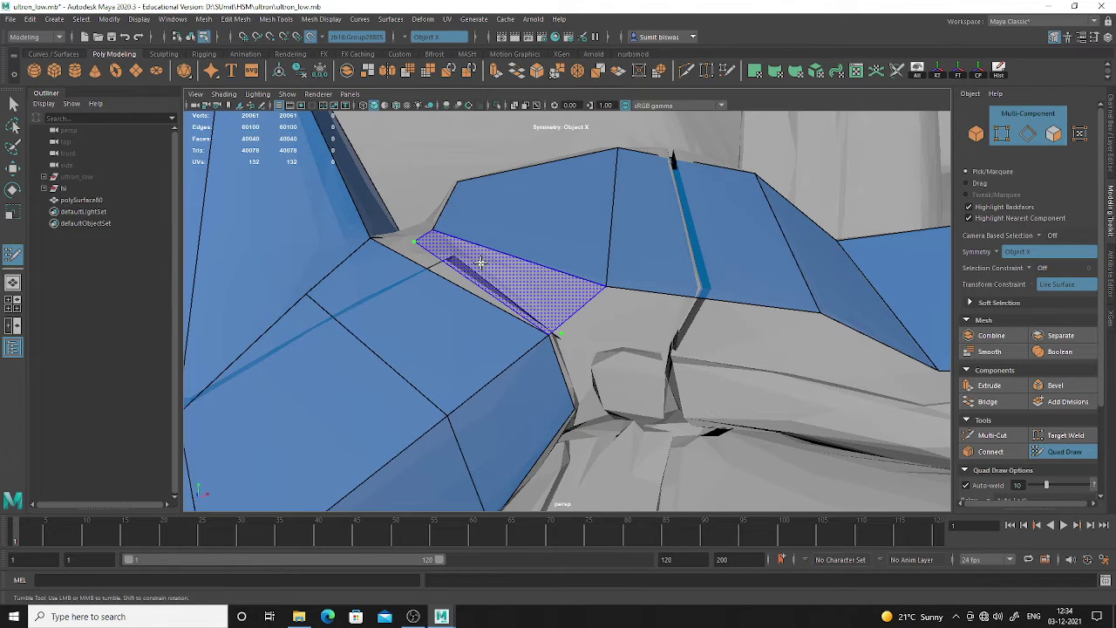
alt+drag(481, 266, 639, 358)
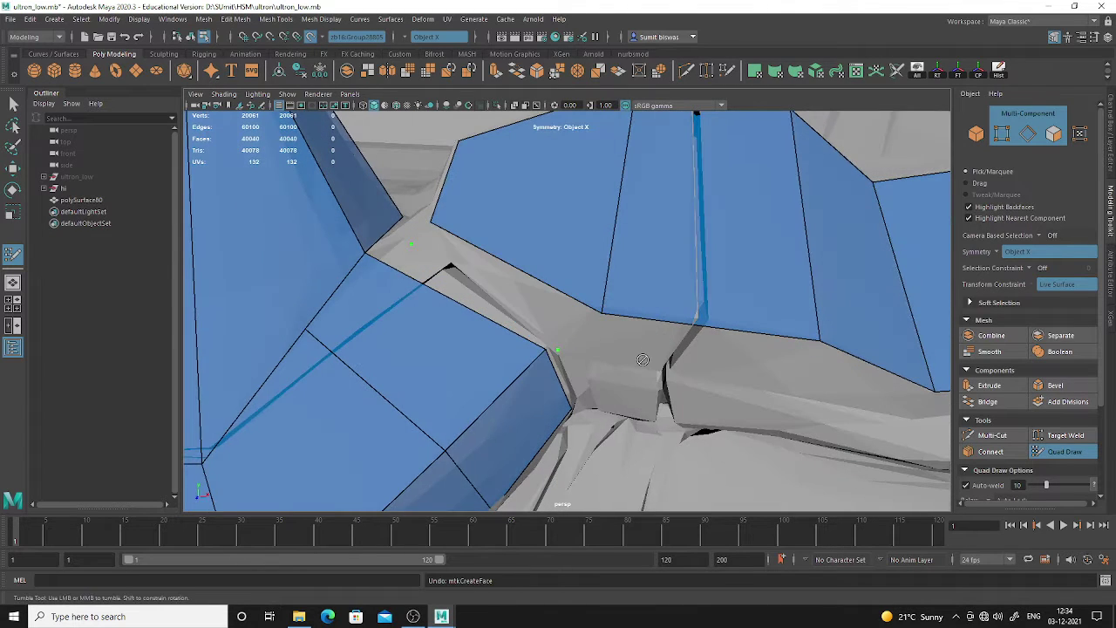
key(ctrl+z)
key(ctrl+z)
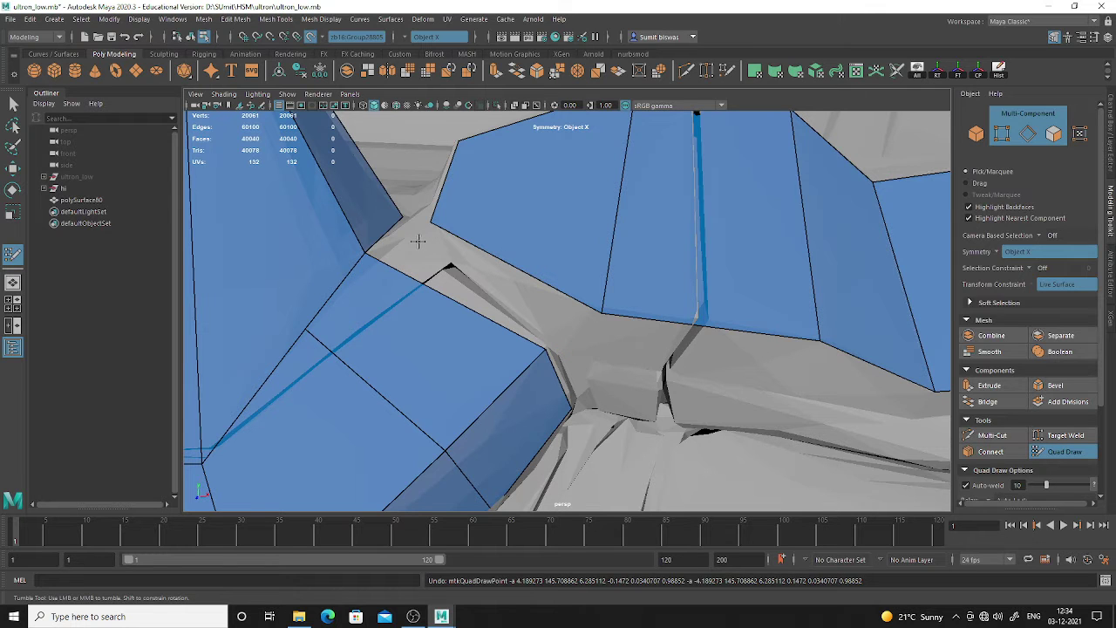
Fill a mirrored quad down the plate's inner edge and close the gap to the collar and spike base with a quad and triangle
click(417, 241)
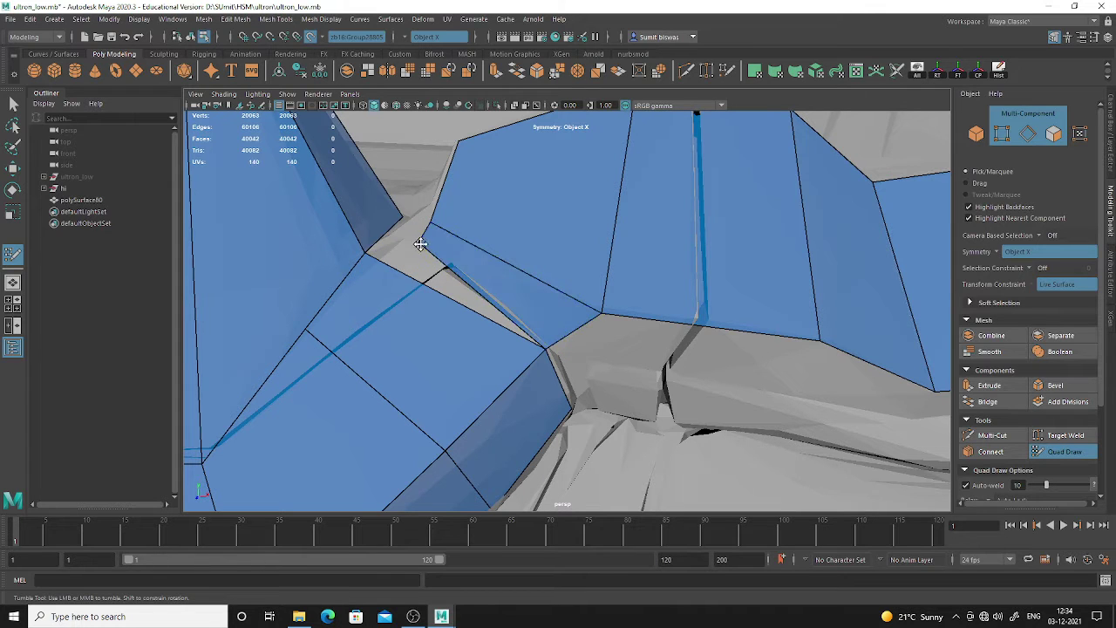
alt+drag(479, 276, 601, 324)
alt+middle_drag(420, 245, 375, 248)
alt+drag(375, 248, 366, 277)
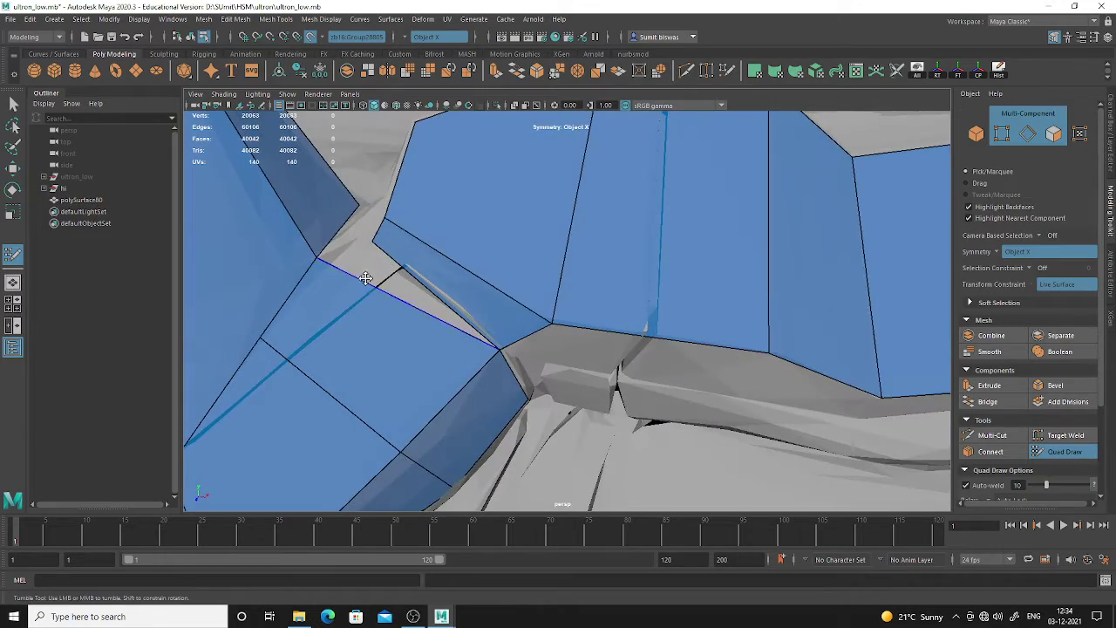
shift+click(357, 230)
shift+click(375, 265)
Fill a mirrored quad down the plate's front side across the seam and a triangle joining it to the collar
scroll(418, 314, down, 4)
mouse_move(425, 317)
alt+mouse_down()
mouse_move(431, 334)
mouse_move(378, 332)
mouse_move(483, 304)
mouse_move(548, 321)
mouse_move(498, 334)
mouse_move(484, 325)
mouse_move(497, 345)
mouse_move(550, 336)
mouse_move(527, 362)
mouse_move(508, 358)
alt+mouse_up()
scroll(497, 334, up, 2)
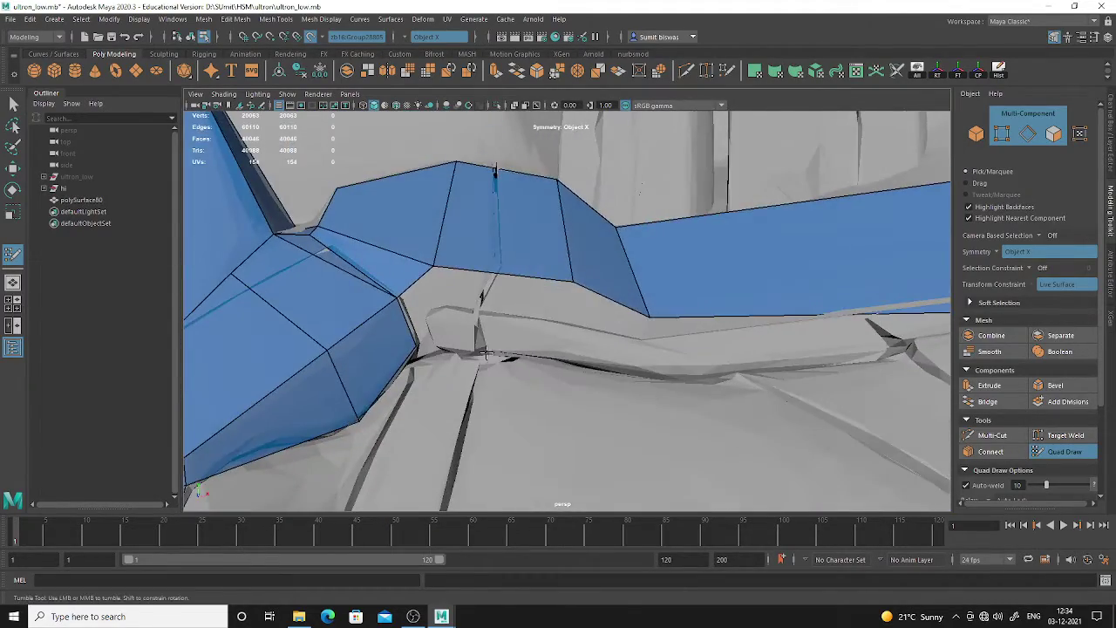
shift+click(441, 300)
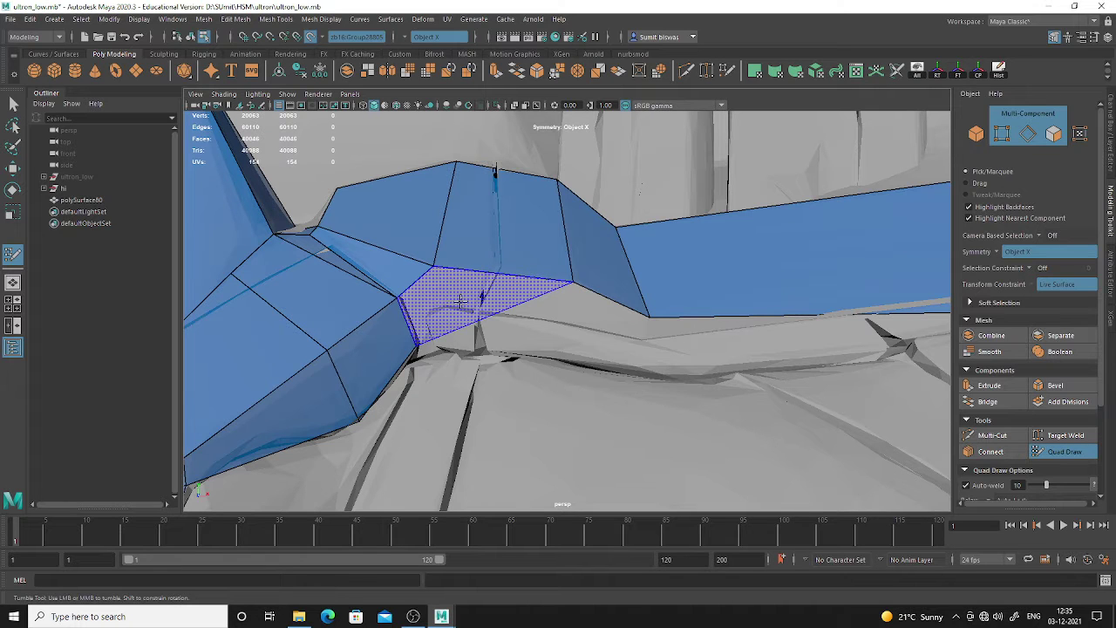
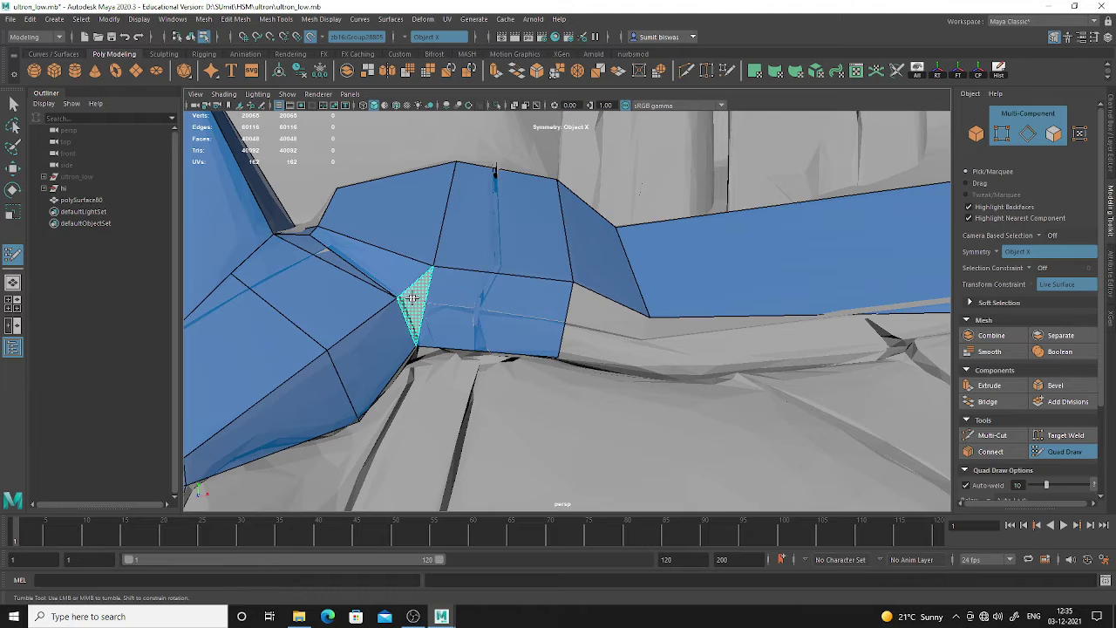
shift+click(412, 298)
Continue the front side with a mirrored quad around the plate's bend and a long one along the shoulder band's lower edge
alt+right_drag(581, 404, 498, 387)
mouse_move(498, 386)
alt+mouse_down()
mouse_move(466, 386)
mouse_move(575, 377)
alt+mouse_up()
alt+middle_drag(575, 377, 555, 372)
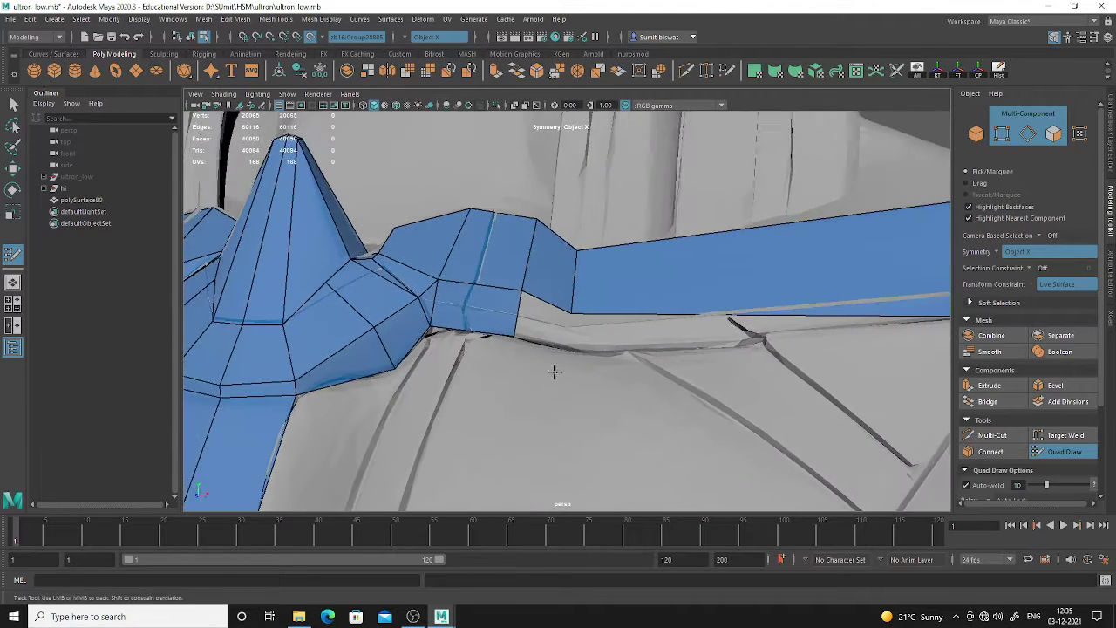
mouse_move(639, 346)
alt+mouse_down()
mouse_move(772, 324)
mouse_move(787, 271)
alt+mouse_up()
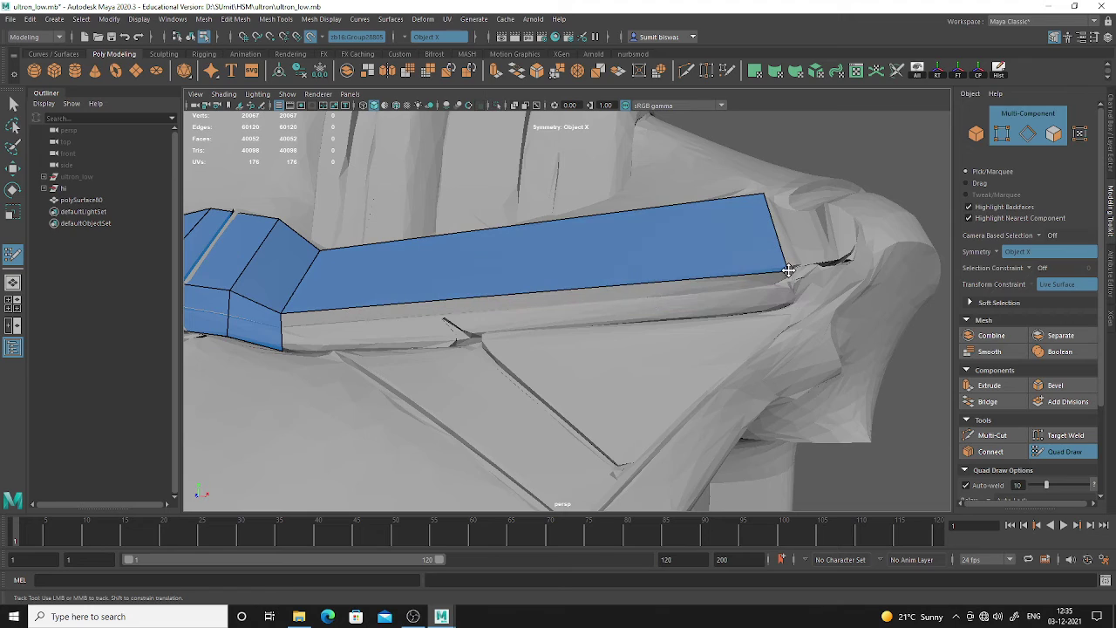
shift+click(642, 311)
Fill a mirrored side quad along the central strip's upper outer edge, directly below the collar
mouse_move(642, 311)
alt+mouse_down()
mouse_move(633, 395)
mouse_move(610, 374)
mouse_move(600, 418)
mouse_move(640, 361)
mouse_move(526, 252)
mouse_move(518, 317)
mouse_move(553, 380)
alt+mouse_up()
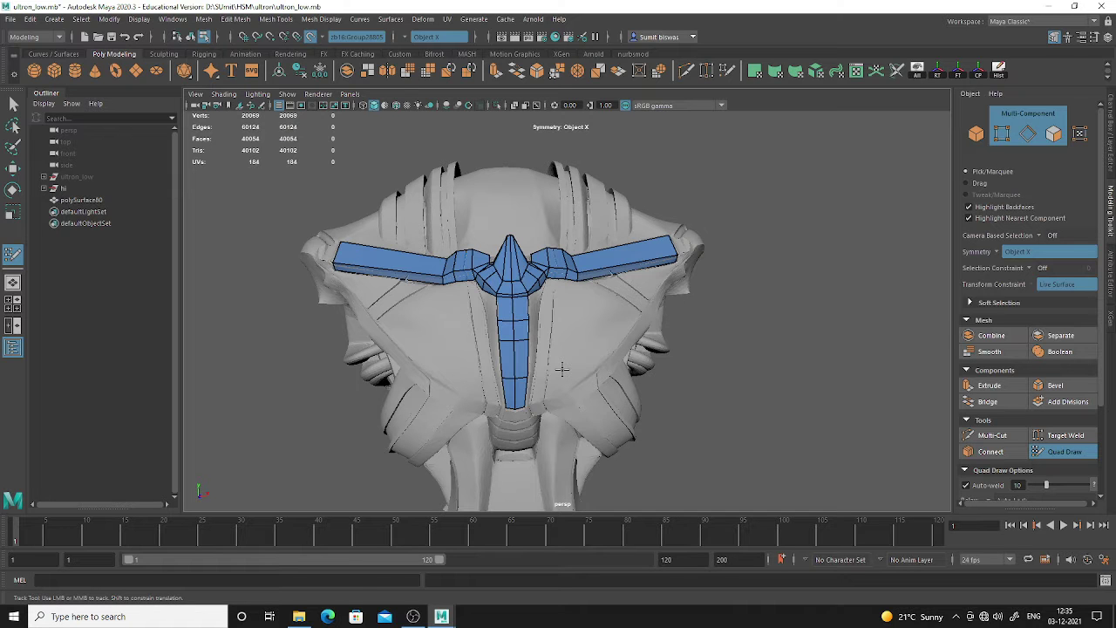
alt+drag(628, 372, 573, 344)
alt+middle_drag(573, 344, 571, 319)
alt+right_drag(572, 320, 630, 388)
alt+middle_drag(549, 323, 601, 327)
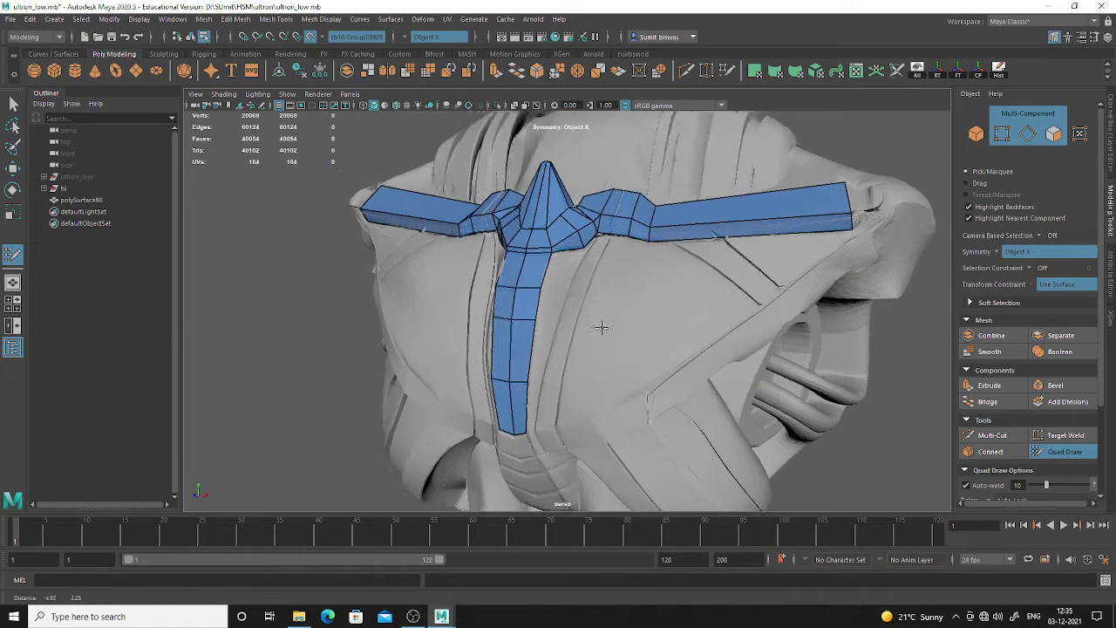
alt+right_drag(601, 327, 697, 400)
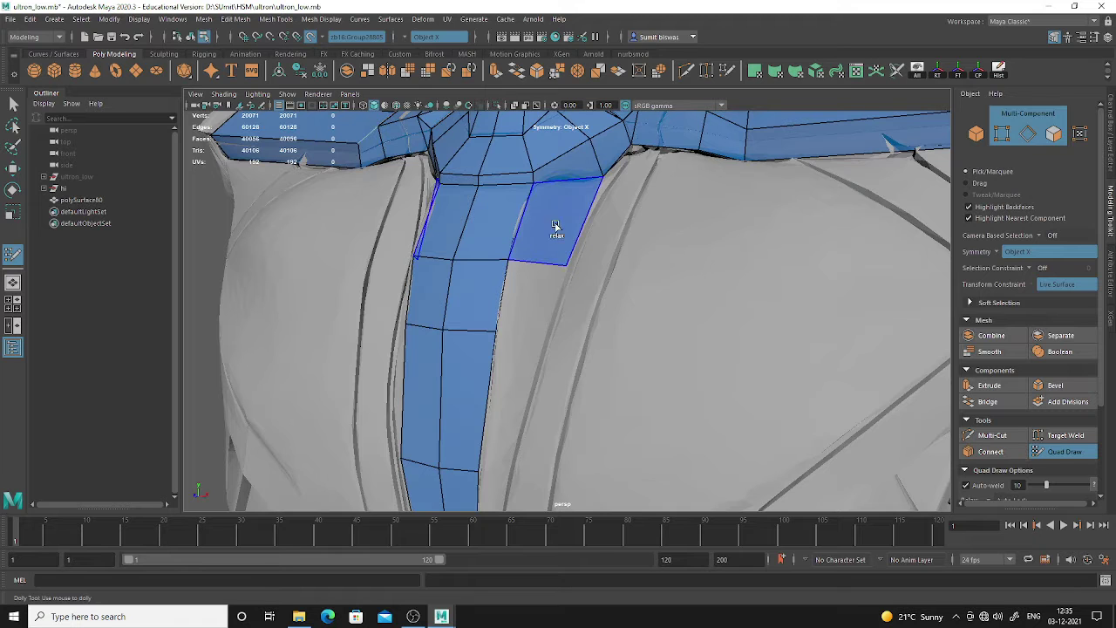
shift+click(556, 232)
Try to fill the next side quad beside the central strip and to relax the strip's second row of faces
shift+click(546, 381)
key(ctrl+z)
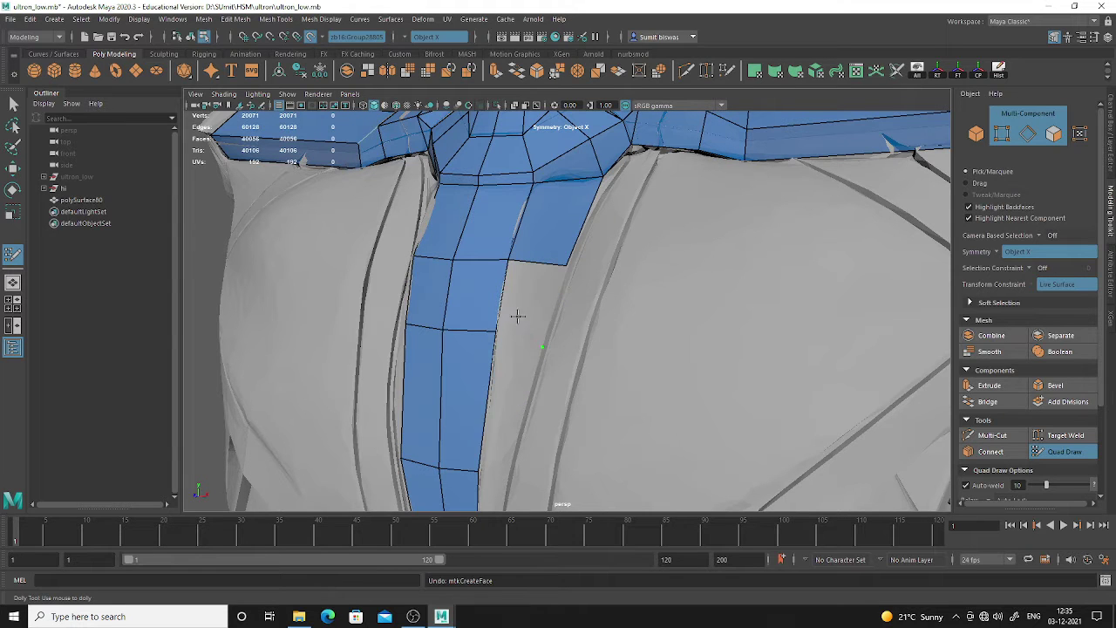
alt+drag(520, 308, 595, 344)
alt+right_drag(490, 301, 529, 320)
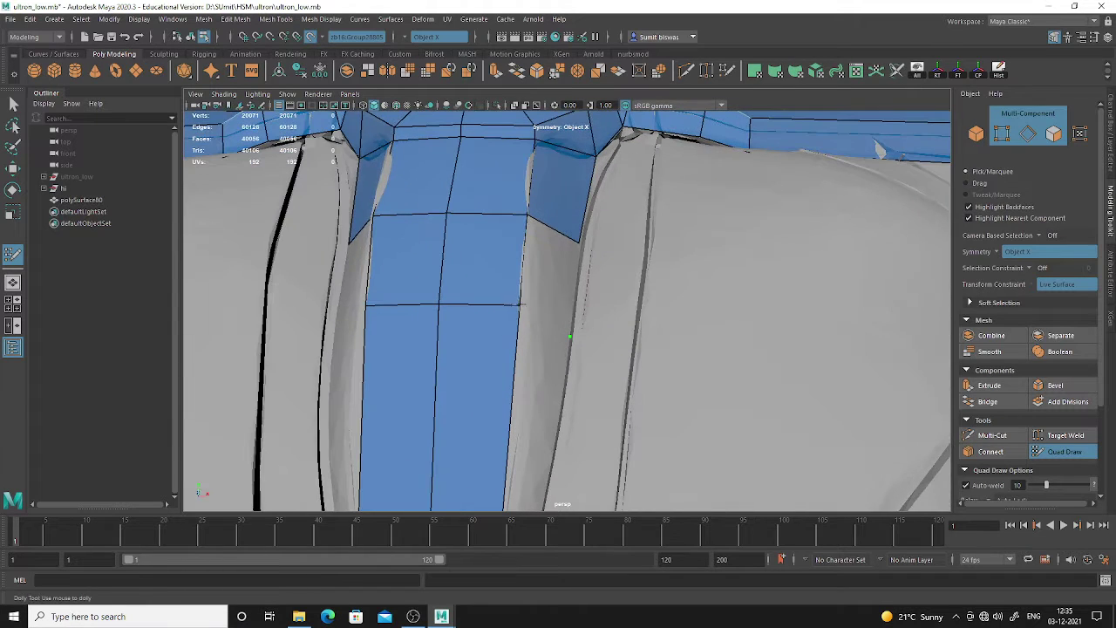
alt+drag(536, 316, 466, 301)
alt+right_drag(567, 327, 610, 375)
alt+middle_drag(521, 386, 546, 362)
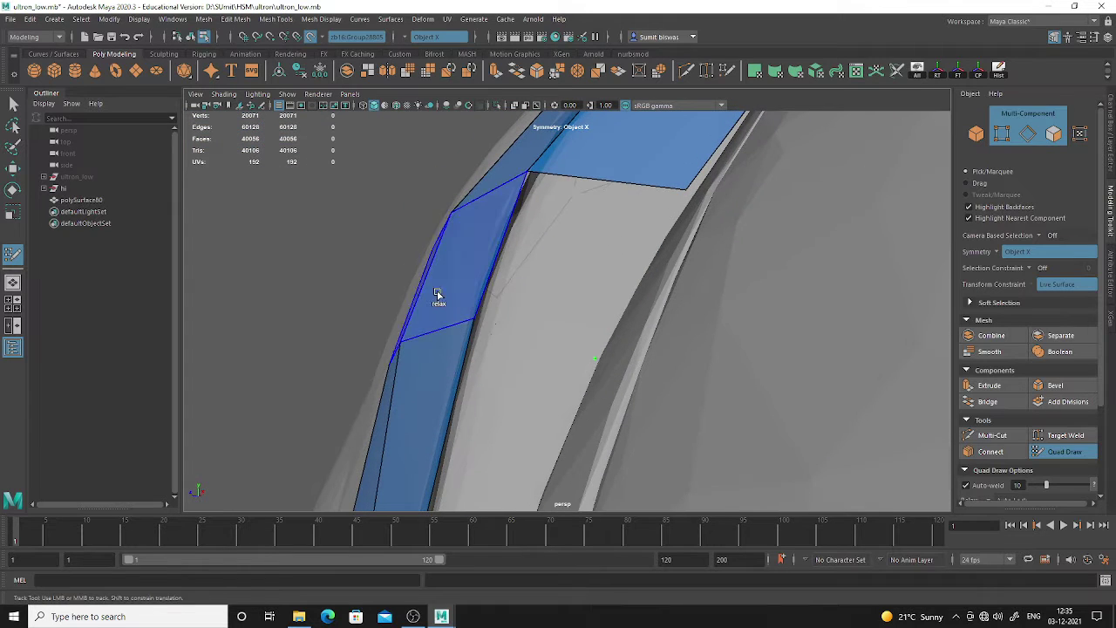
shift+drag(437, 294, 437, 320)
key(ctrl+z)
alt+middle_drag(578, 343, 592, 330)
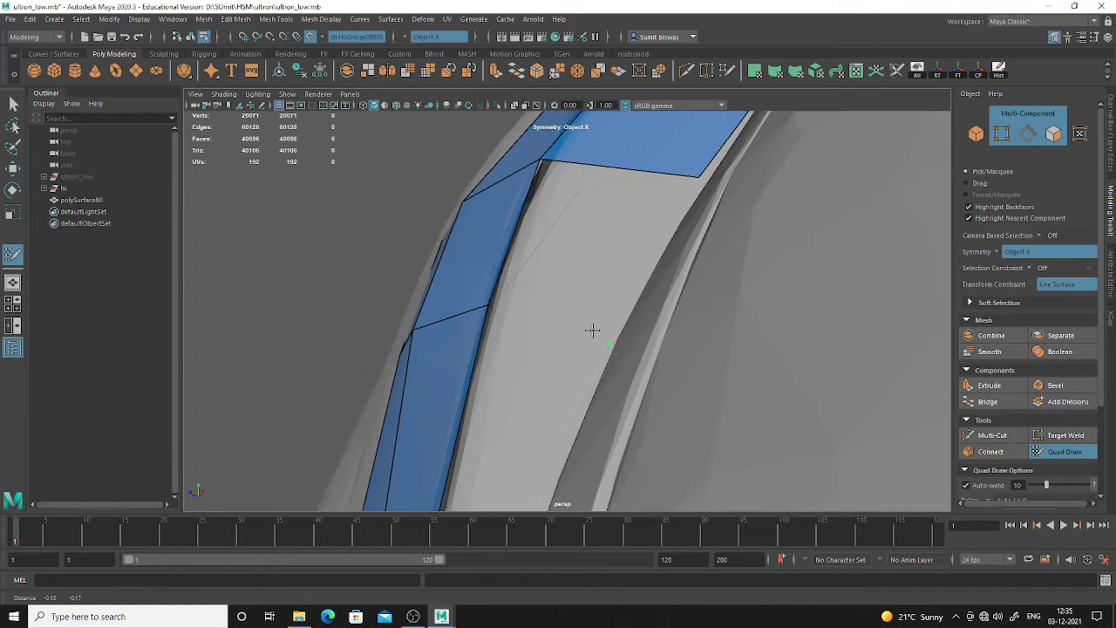
Relax the central strip's cross edge slightly downward and fill the mirrored side quad beside its second row
mouse_move(592, 329)
alt+mouse_down()
mouse_move(550, 339)
mouse_move(444, 313)
alt+mouse_up()
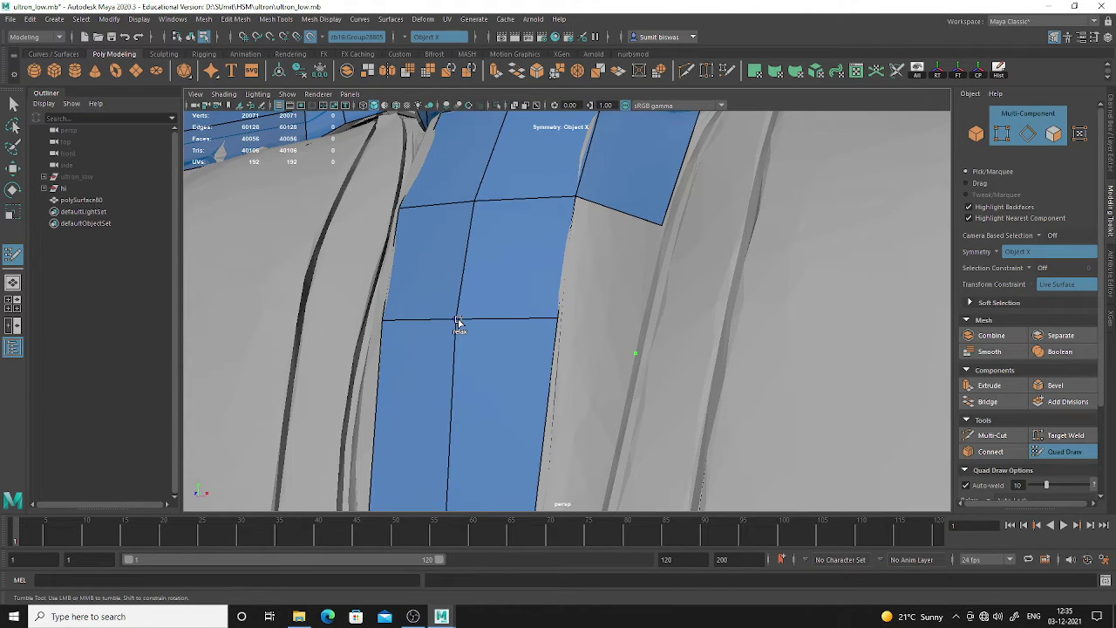
shift+drag(504, 321, 454, 327)
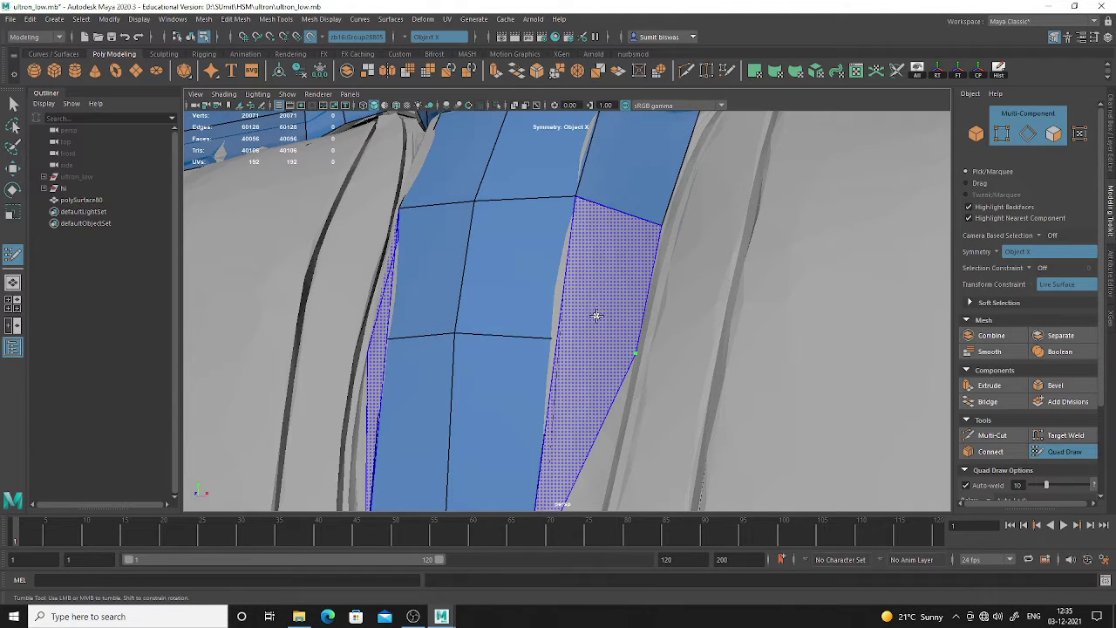
alt+drag(602, 341, 502, 360)
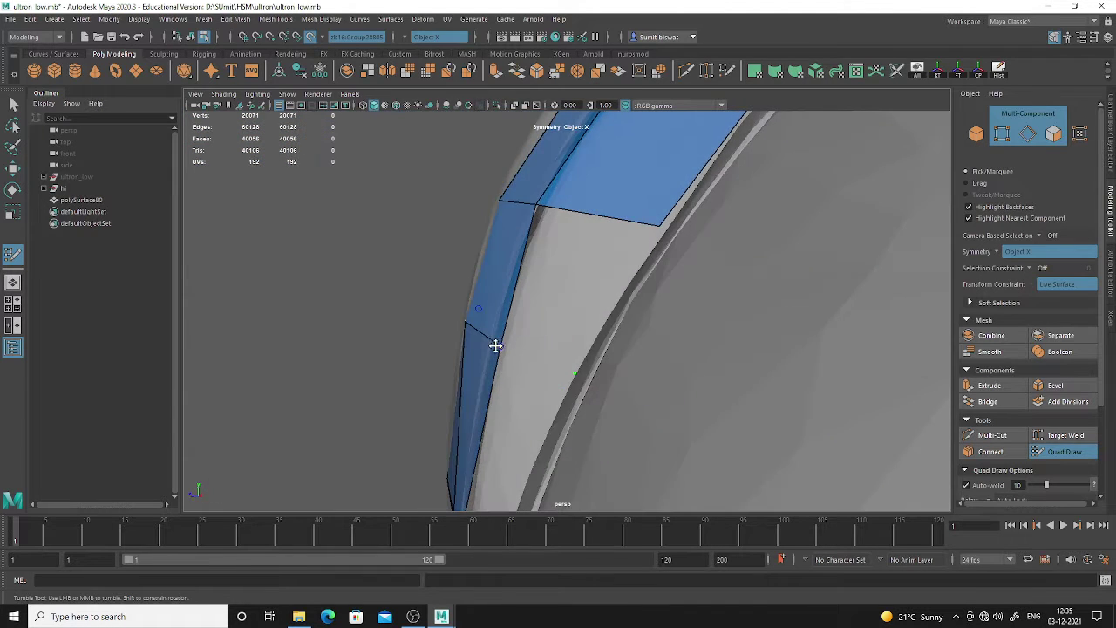
shift+click(560, 282)
Place mirrored points down the high-poly groove and fill the two remaining side quads to the central strip's lower end
mouse_move(563, 283)
alt+mouse_down()
mouse_move(466, 331)
mouse_move(566, 327)
mouse_move(542, 312)
alt+mouse_up()
click(552, 348)
shift+click(553, 289)
alt+middle_drag(543, 385, 529, 266)
click(516, 355)
shift+click(510, 318)
Move the collar's lower outer vertex inward where it meets the central strip's side faces
alt+right_drag(630, 326, 463, 301)
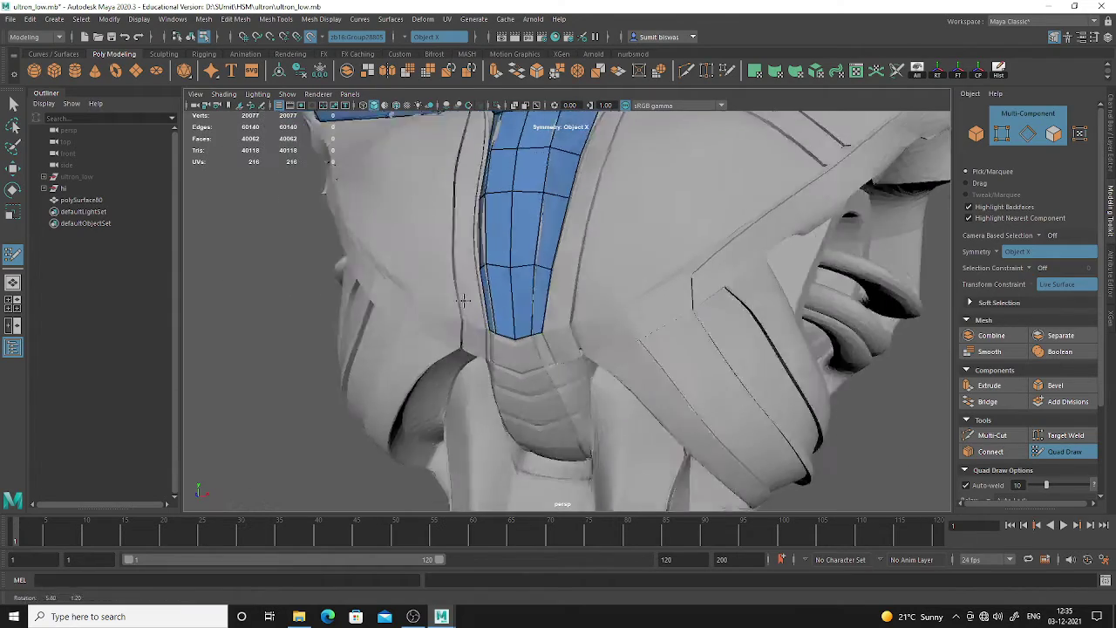
alt+drag(463, 302, 556, 312)
alt+middle_drag(559, 314, 548, 374)
alt+drag(548, 374, 536, 351)
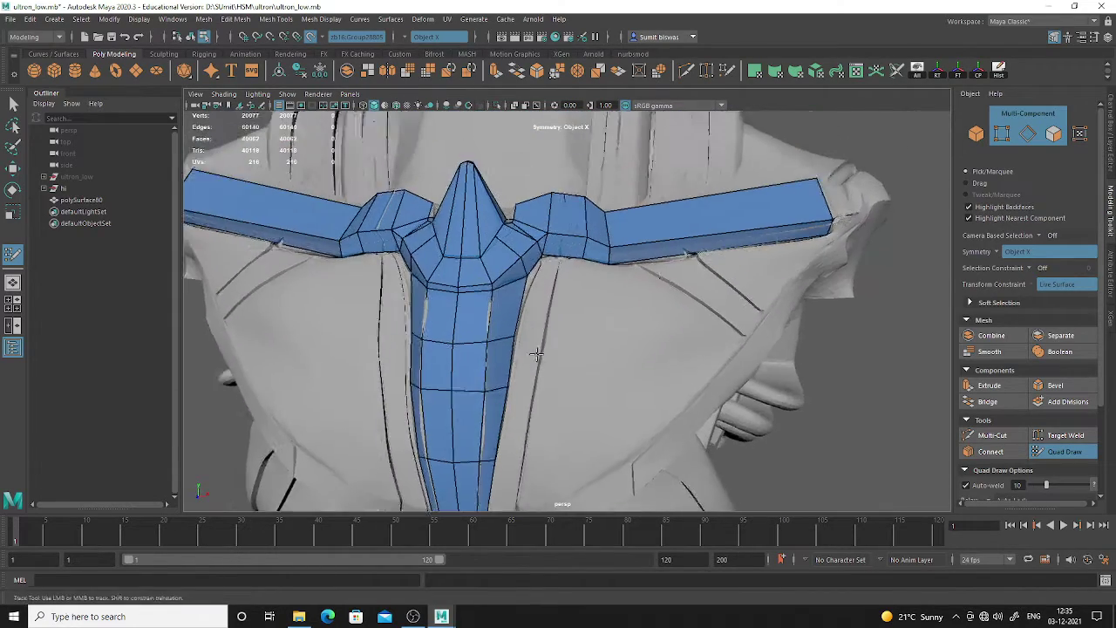
alt+right_drag(535, 351, 610, 414)
alt+right_drag(575, 327, 492, 267)
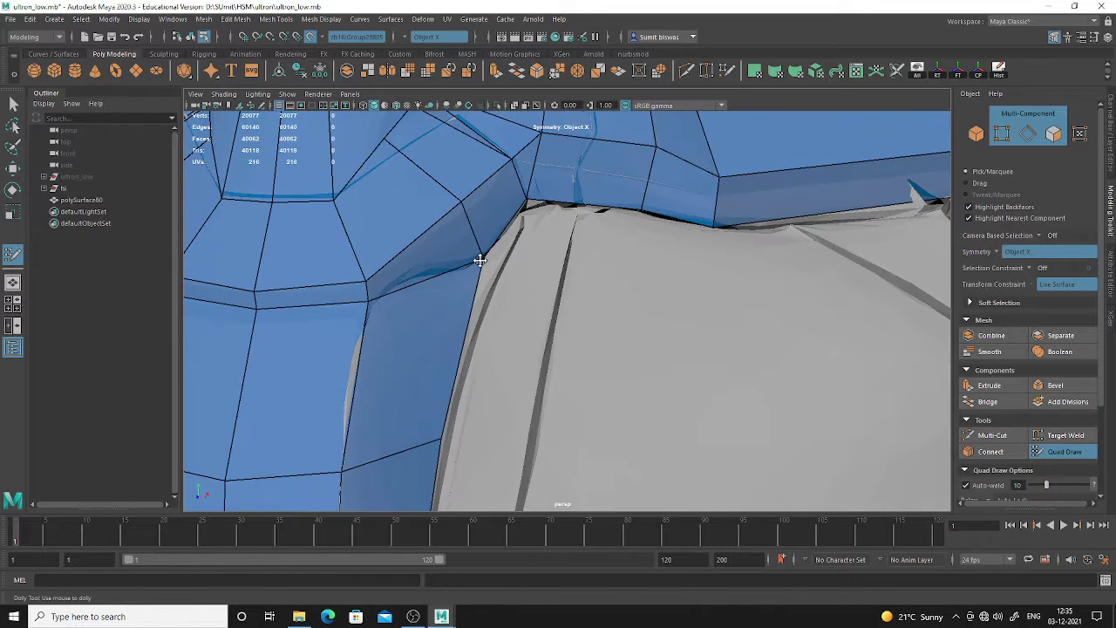
drag(494, 247, 469, 263)
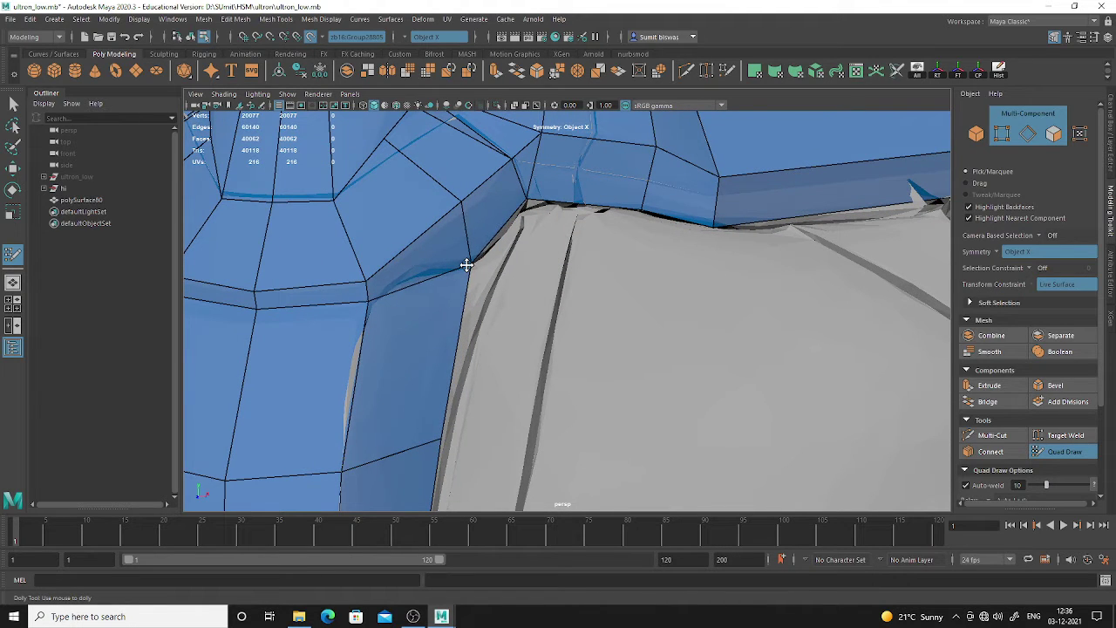
Place mirrored points on the narrow band beside the central strip's lower end and fill a quad across it
alt+right_drag(525, 312, 372, 321)
mouse_move(372, 322)
alt+mouse_down()
mouse_move(514, 286)
mouse_move(426, 300)
mouse_move(549, 284)
mouse_move(541, 269)
mouse_move(560, 264)
mouse_move(633, 311)
mouse_move(553, 317)
alt+mouse_up()
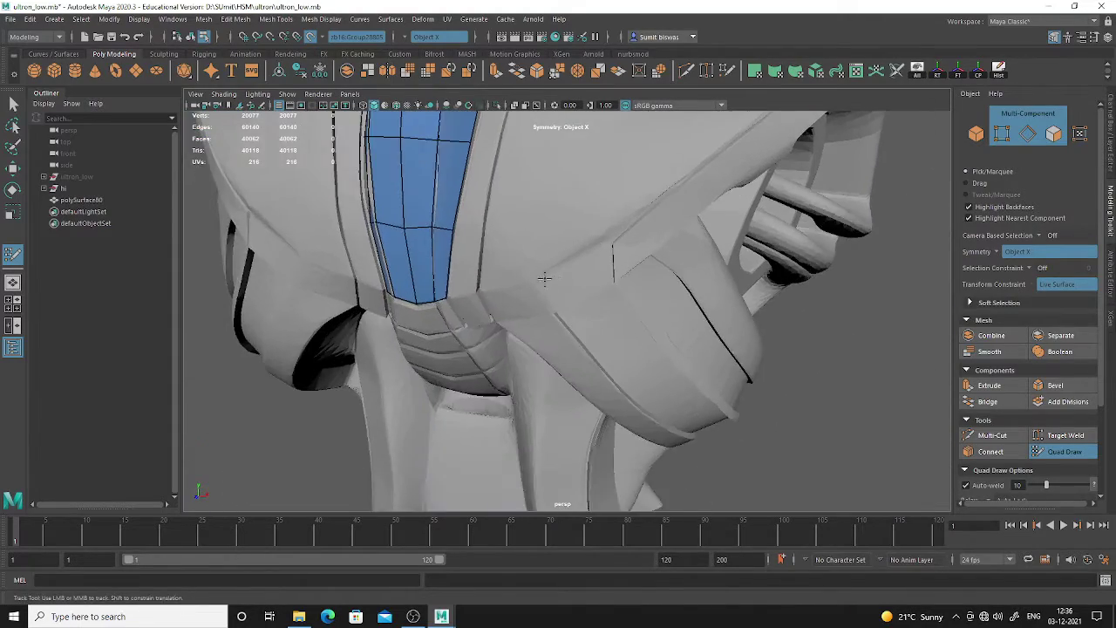
alt+middle_drag(553, 317, 547, 283)
scroll(547, 284, up, 5)
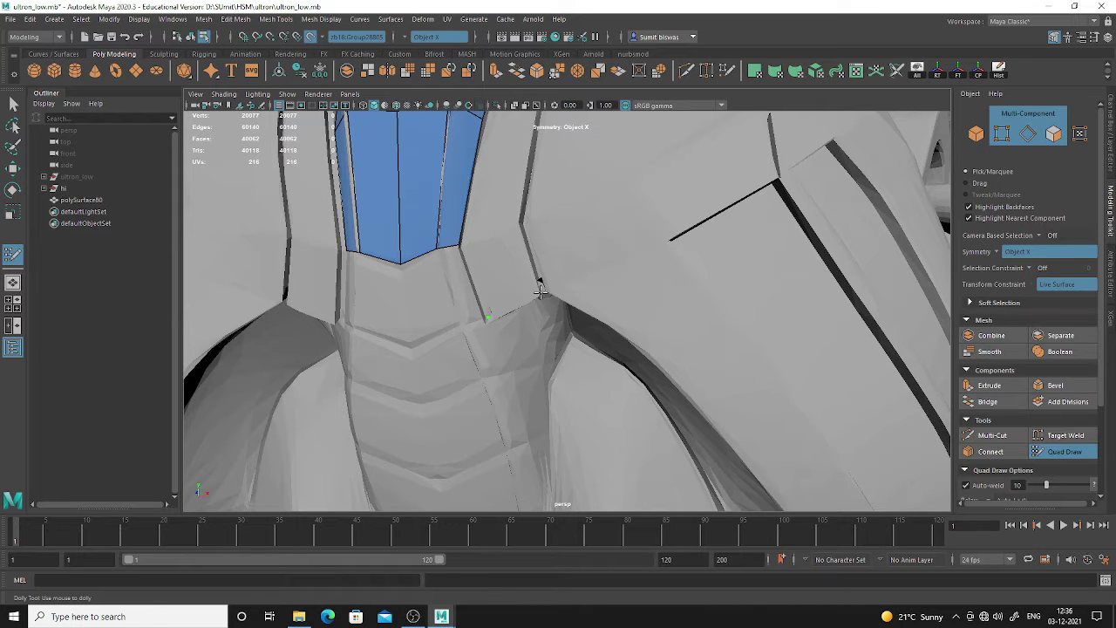
shift+click(511, 266)
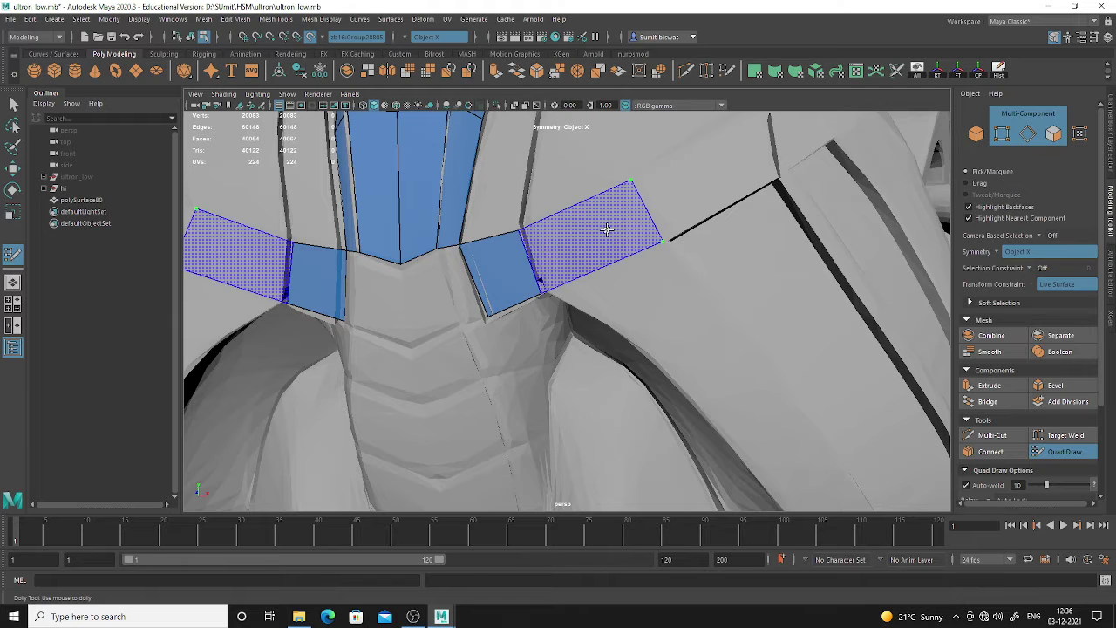
Fill mirrored quads outward from the central strip along the chest plate's lower border band
shift+click(608, 229)
mouse_move(607, 229)
alt+middle_down()
mouse_move(640, 309)
mouse_move(621, 218)
alt+middle_up()
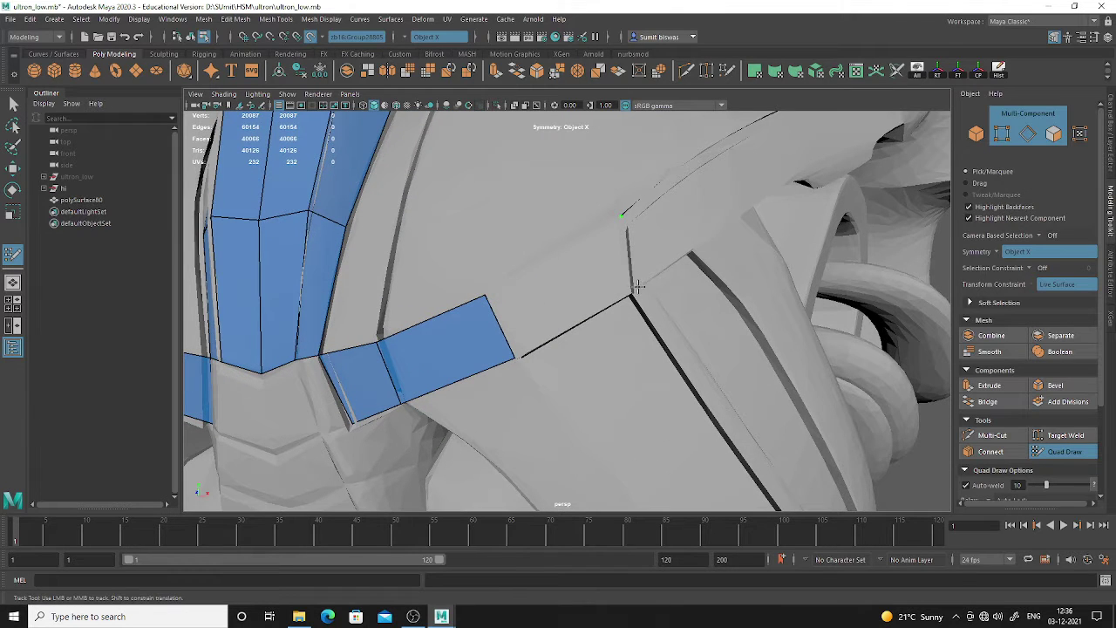
shift+click(580, 281)
mouse_move(581, 281)
alt+middle_down()
mouse_move(685, 259)
mouse_move(596, 234)
alt+middle_up()
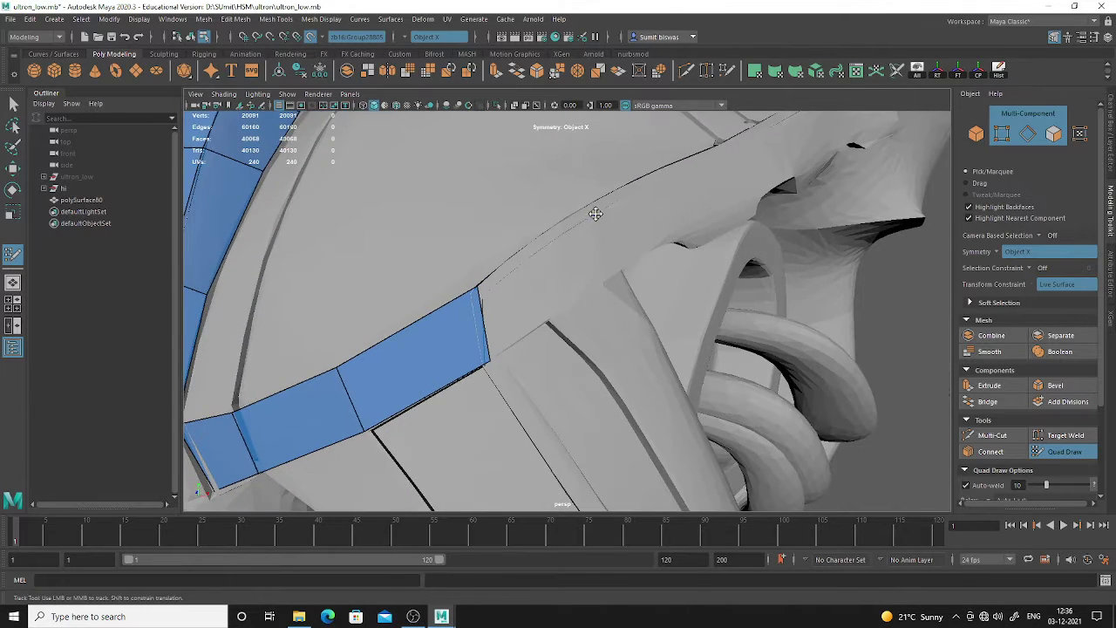
shift+click(551, 262)
Continue the mirrored lower border band with quads along the chest plate's outer edge up to the shoulder
mouse_move(660, 246)
alt+middle_down()
mouse_move(643, 239)
mouse_move(681, 203)
mouse_move(595, 271)
alt+middle_up()
shift+click(600, 251)
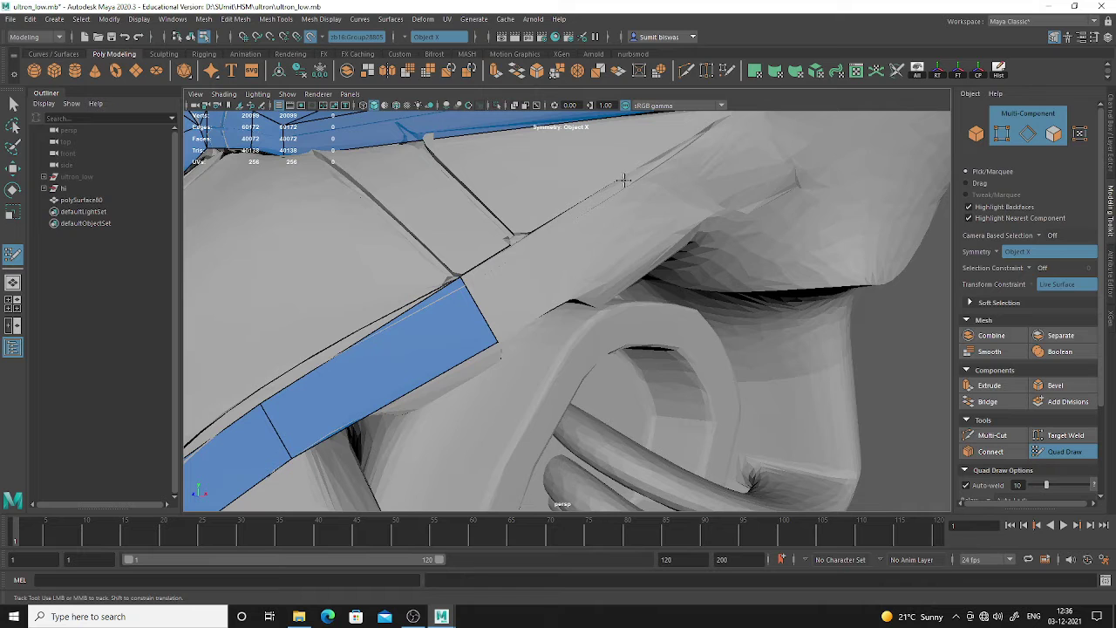
shift+click(664, 246)
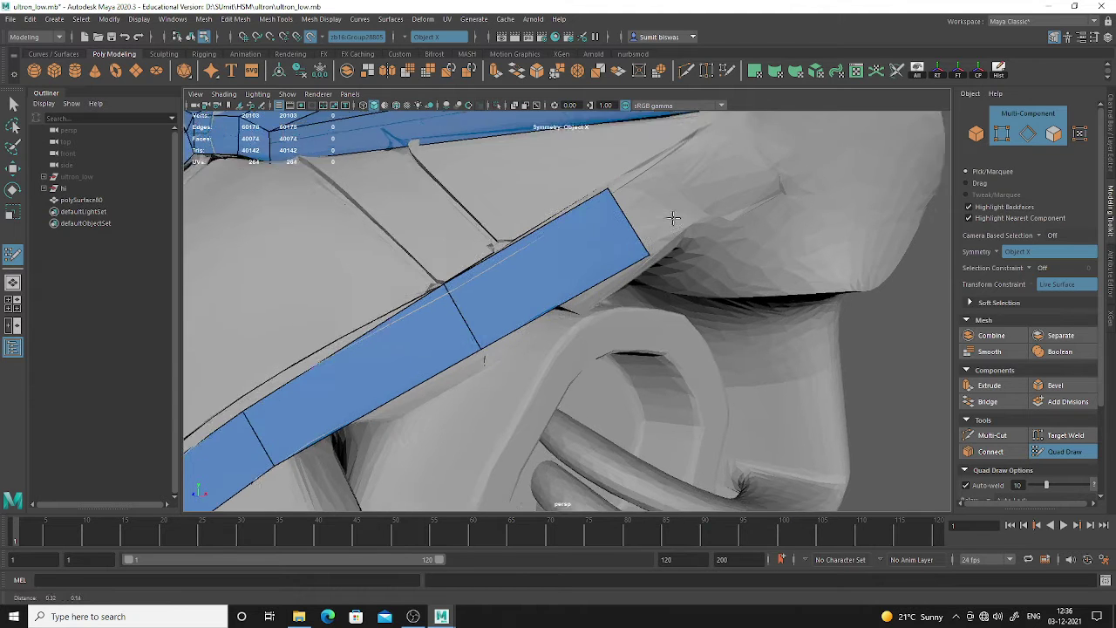
alt+middle_drag(664, 247, 537, 245)
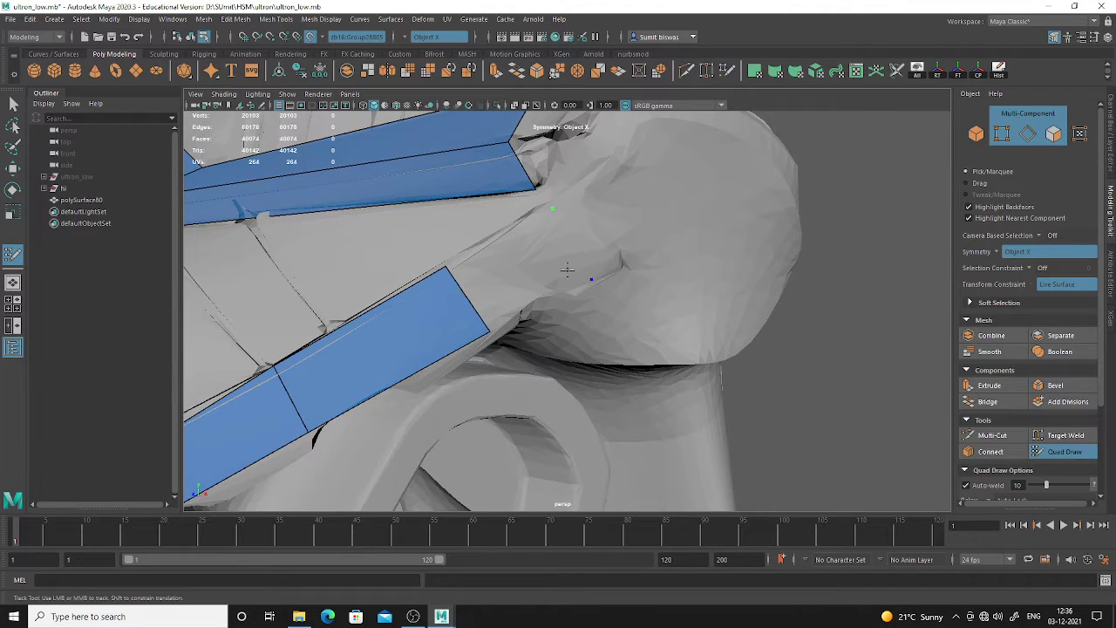
shift+click(518, 261)
mouse_move(519, 261)
alt+mouse_down()
mouse_move(543, 202)
mouse_move(572, 279)
alt+mouse_up()
alt+middle_drag(573, 279, 570, 301)
alt+right_drag(570, 301, 623, 262)
alt+middle_drag(623, 262, 676, 436)
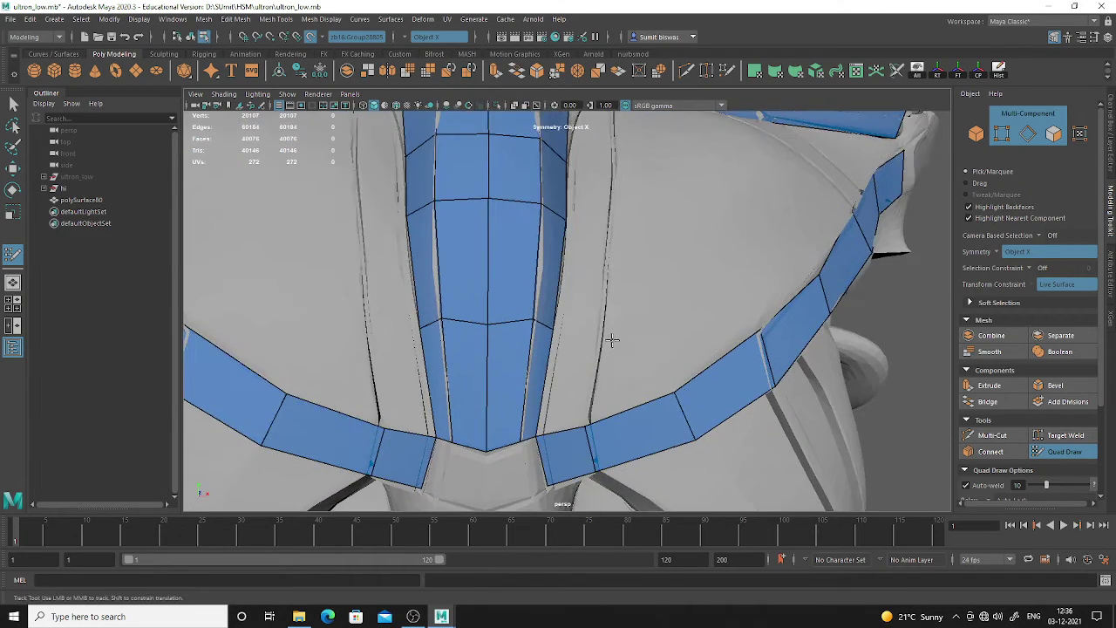
Fill three mirrored quads up the narrow strip between the central strip and the chest plate, starting at its lower end
shift+click(571, 373)
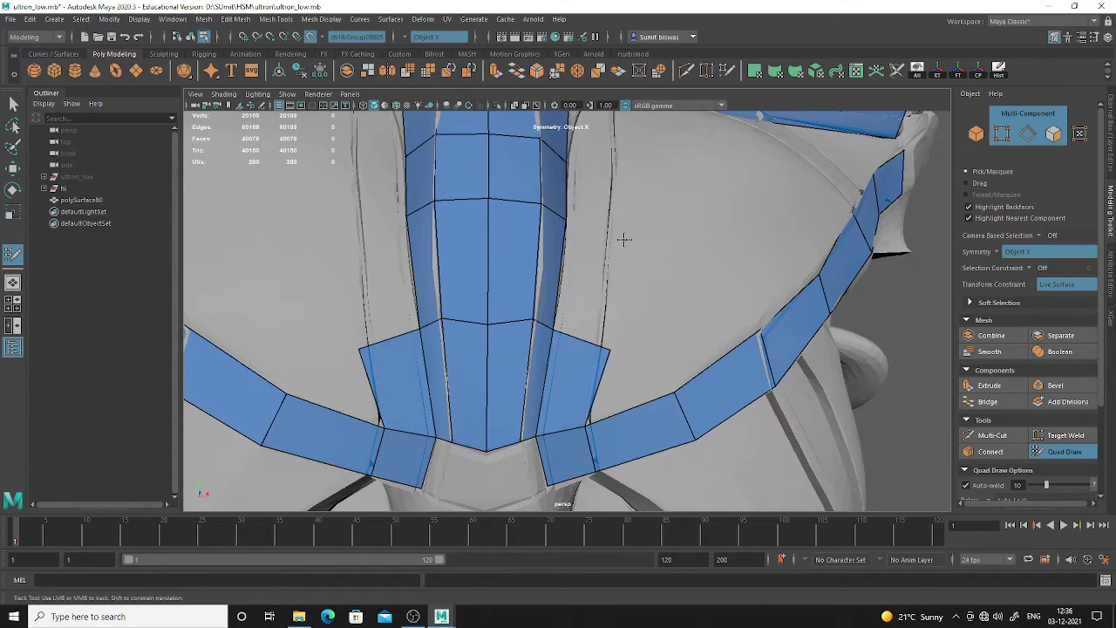
shift+click(605, 259)
mouse_move(628, 209)
alt+mouse_down()
mouse_move(607, 276)
mouse_move(620, 282)
alt+mouse_up()
click(605, 260)
shift+click(571, 286)
alt+middle_drag(620, 282, 596, 245)
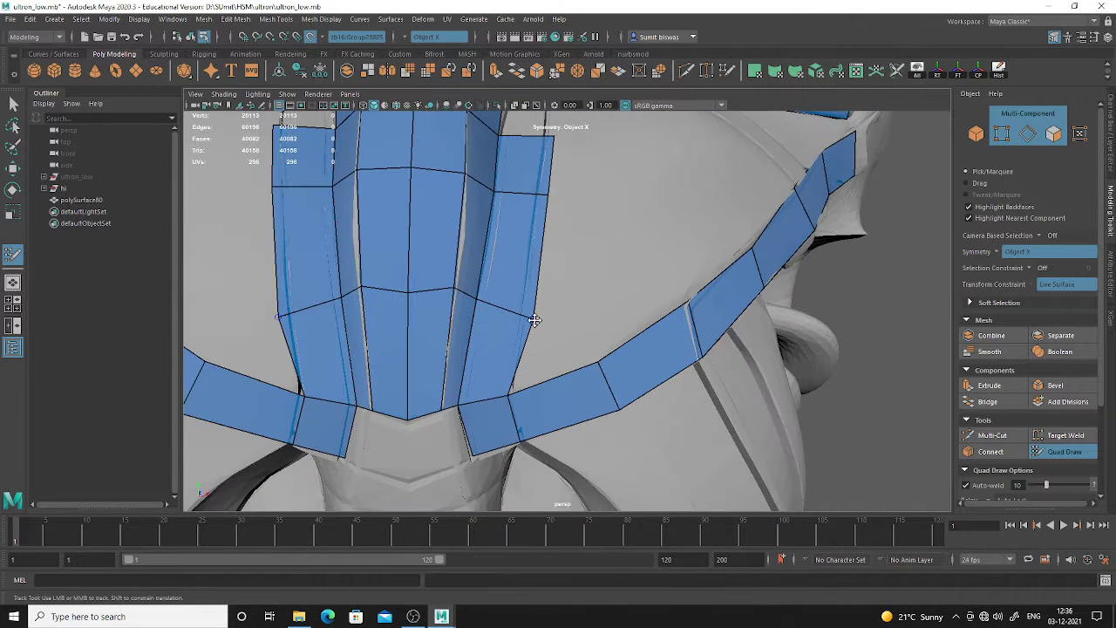
Move the narrow side strip's outer vertices inward to follow the high-poly groove
drag(534, 320, 529, 307)
mouse_move(583, 221)
alt+mouse_down()
mouse_move(559, 228)
mouse_move(541, 277)
alt+mouse_up()
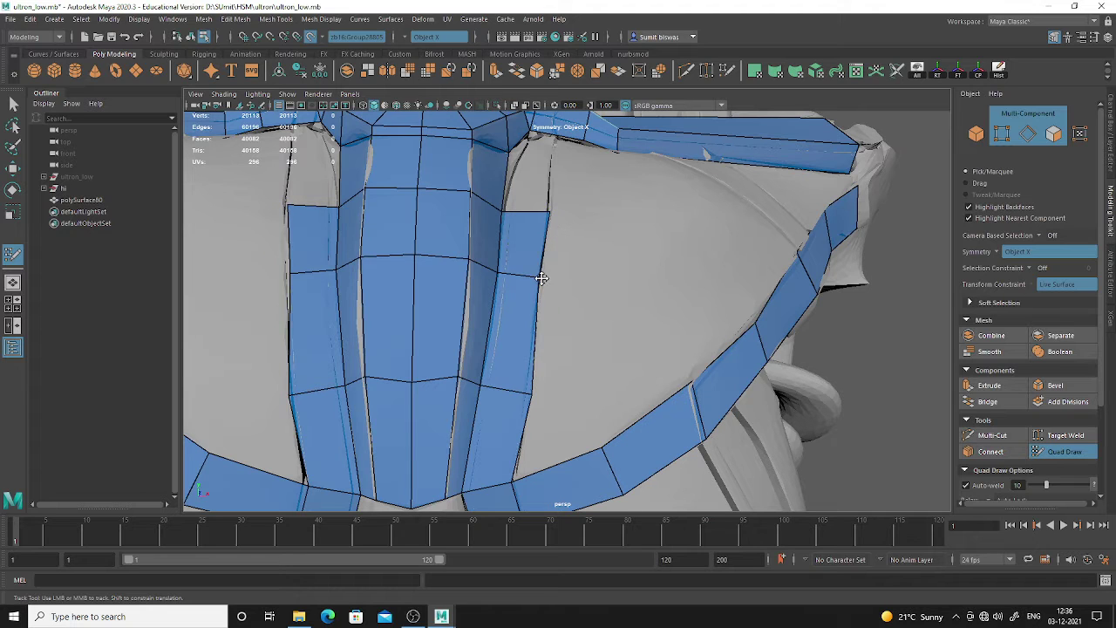
drag(538, 390, 529, 393)
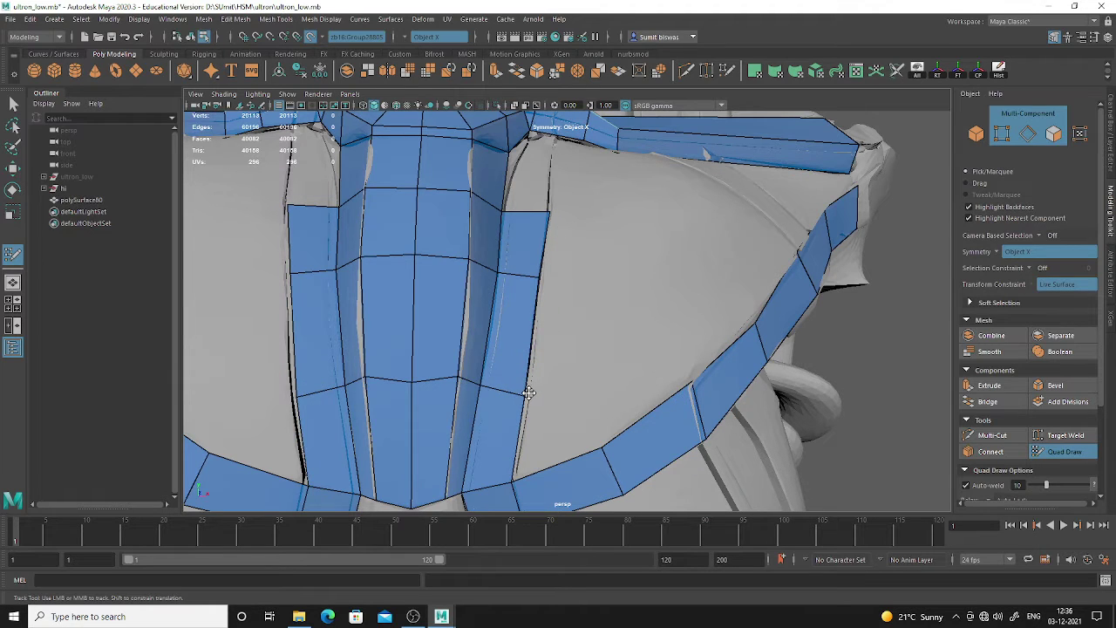
alt+middle_drag(584, 297, 599, 288)
drag(566, 204, 562, 203)
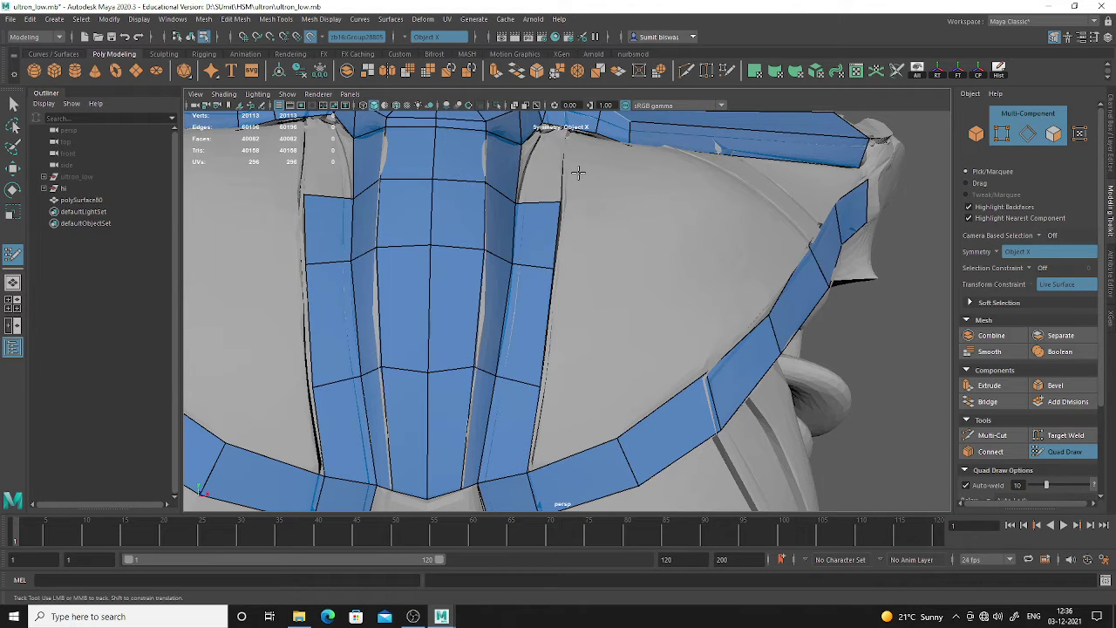
alt+drag(627, 243, 623, 316)
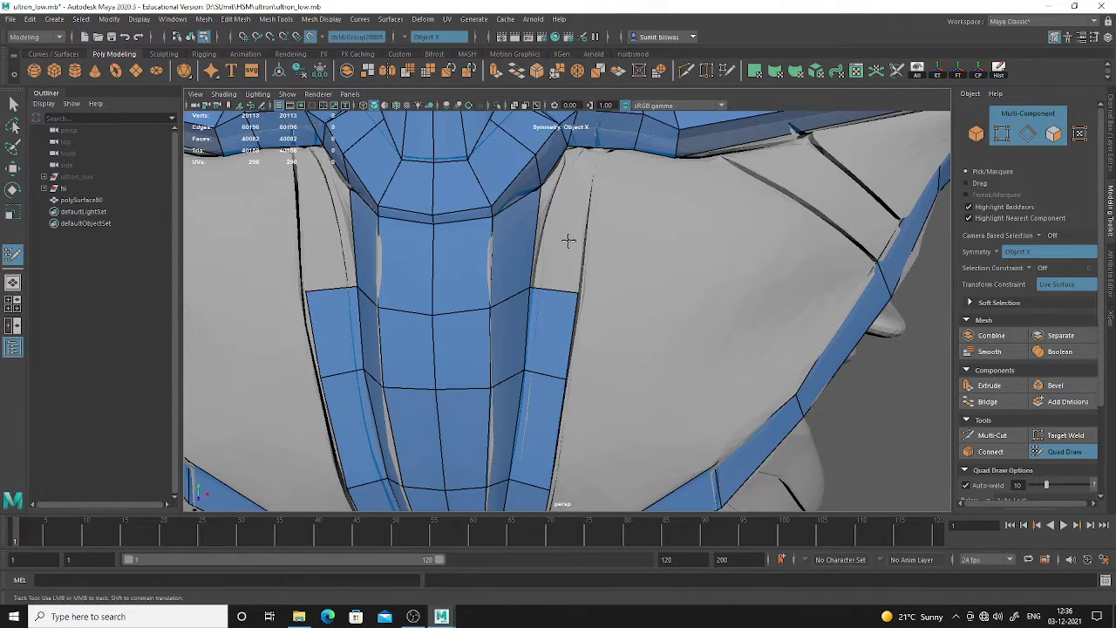
click(591, 191)
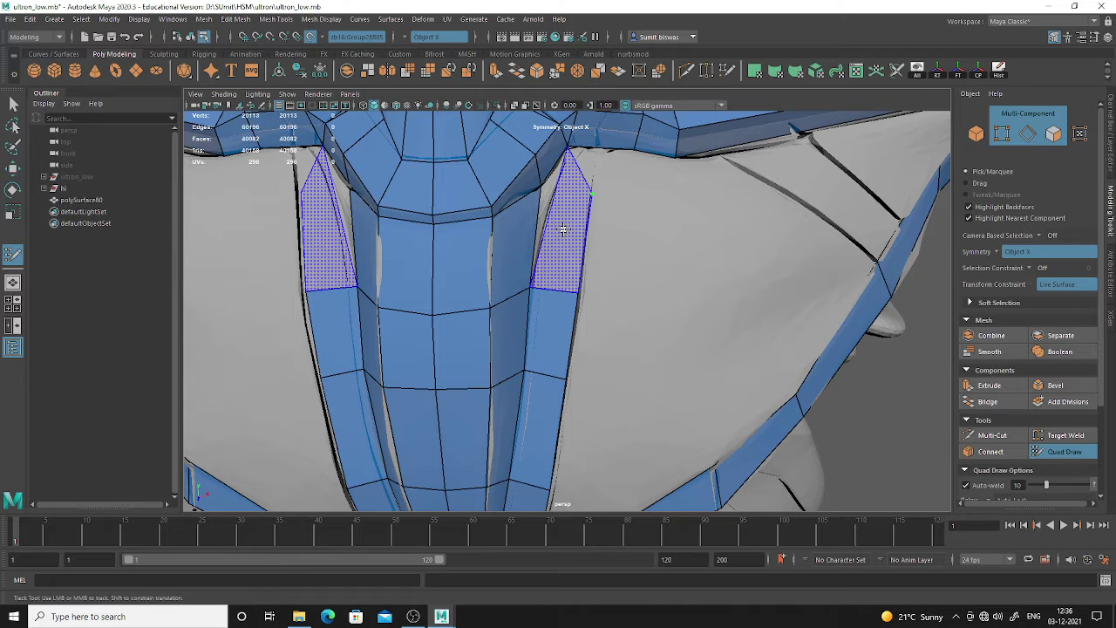
shift+click(566, 236)
key(ctrl+z)
mouse_move(551, 234)
alt+mouse_down()
mouse_move(608, 257)
mouse_move(565, 234)
mouse_move(642, 317)
mouse_move(707, 331)
mouse_move(672, 312)
alt+mouse_up()
key(ctrl+z)
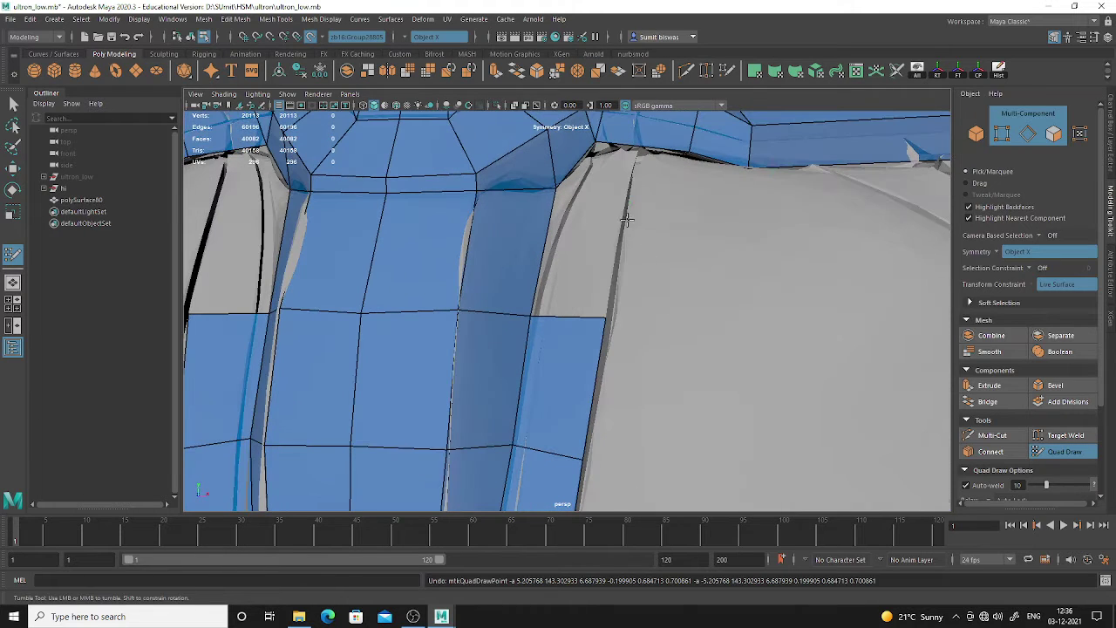
Fill the two remaining mirrored quads between the narrow side strip's upper end and the collar
shift+click(610, 266)
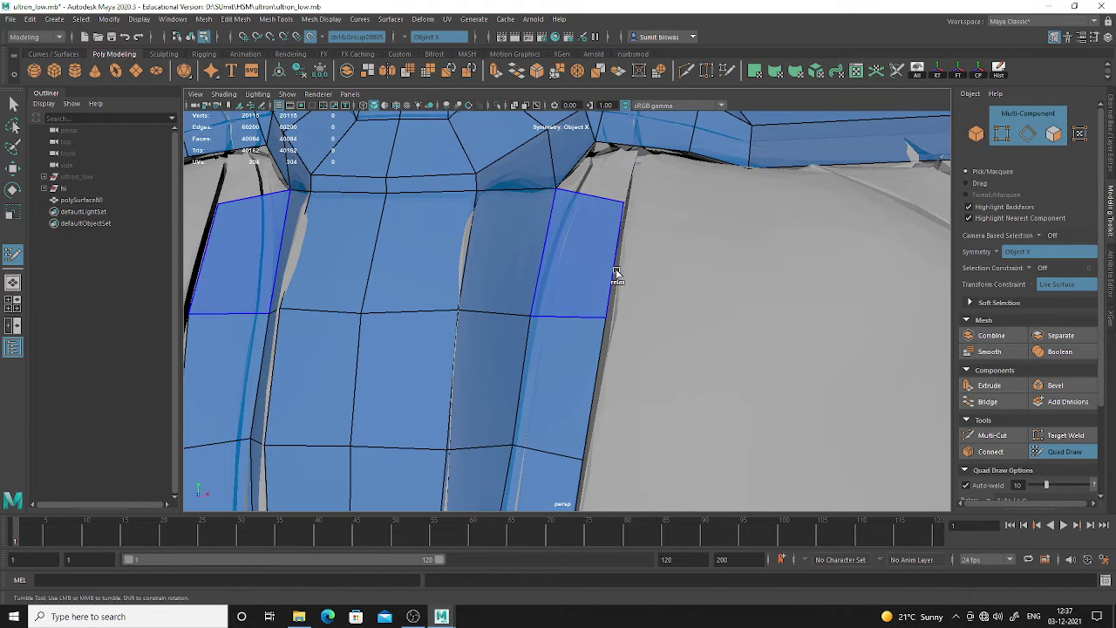
shift+click(615, 178)
mouse_move(668, 244)
alt+mouse_down()
mouse_move(518, 340)
mouse_move(558, 309)
alt+mouse_up()
alt+middle_drag(571, 353, 546, 242)
alt+drag(545, 241, 546, 284)
alt+middle_drag(558, 340, 552, 301)
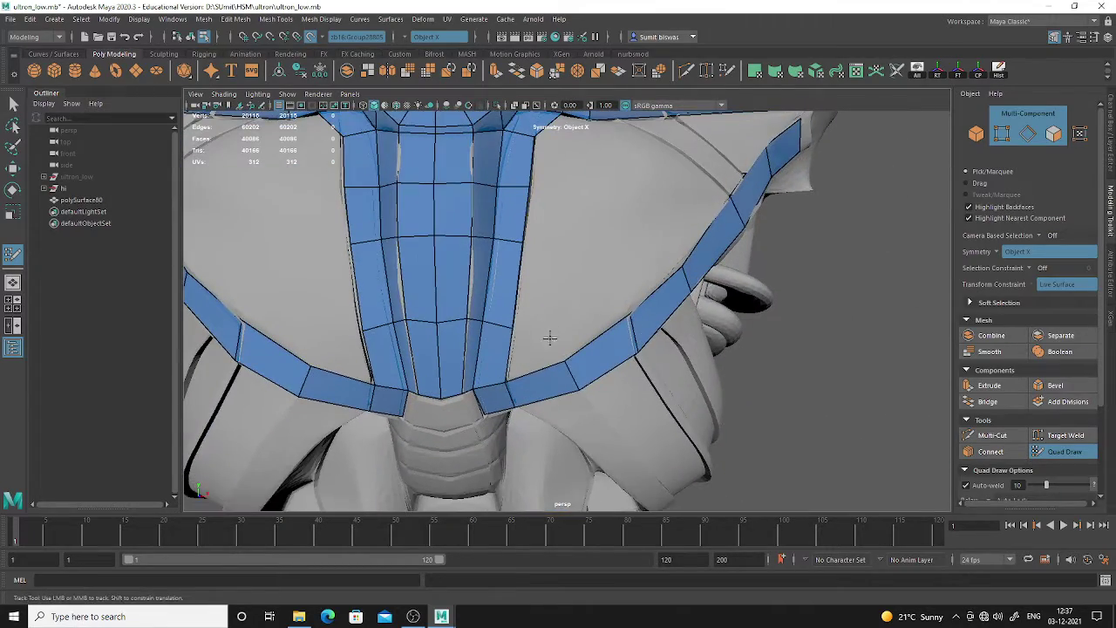
Build a second row of four mirrored quads on the chest plate above the lower border band, working outward
shift+click(540, 352)
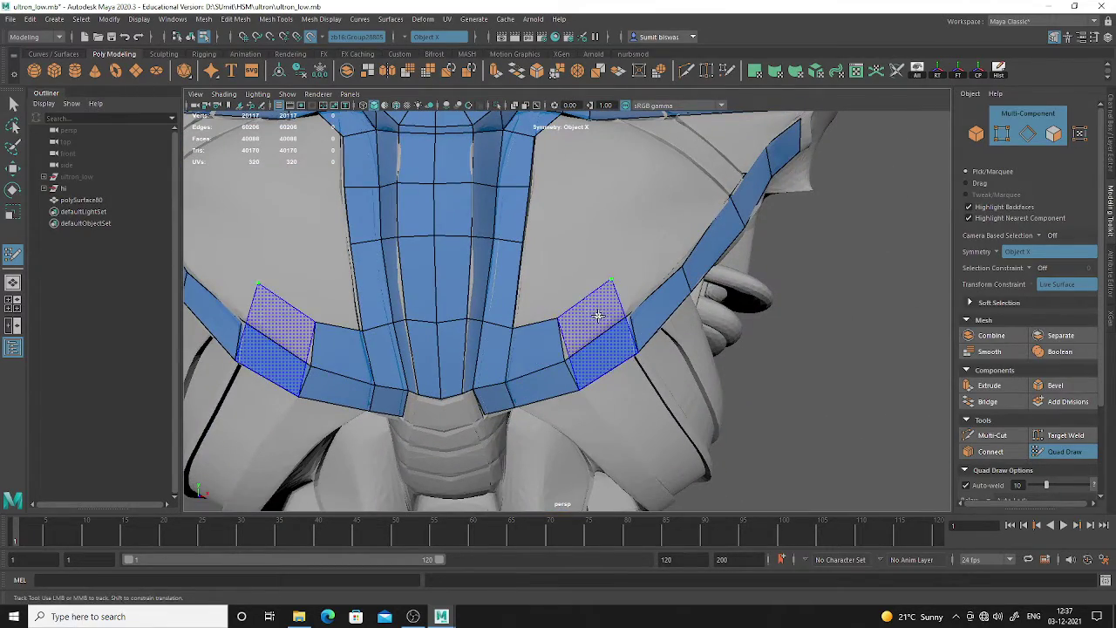
mouse_move(712, 311)
alt+mouse_down()
mouse_move(632, 330)
mouse_move(602, 298)
alt+mouse_up()
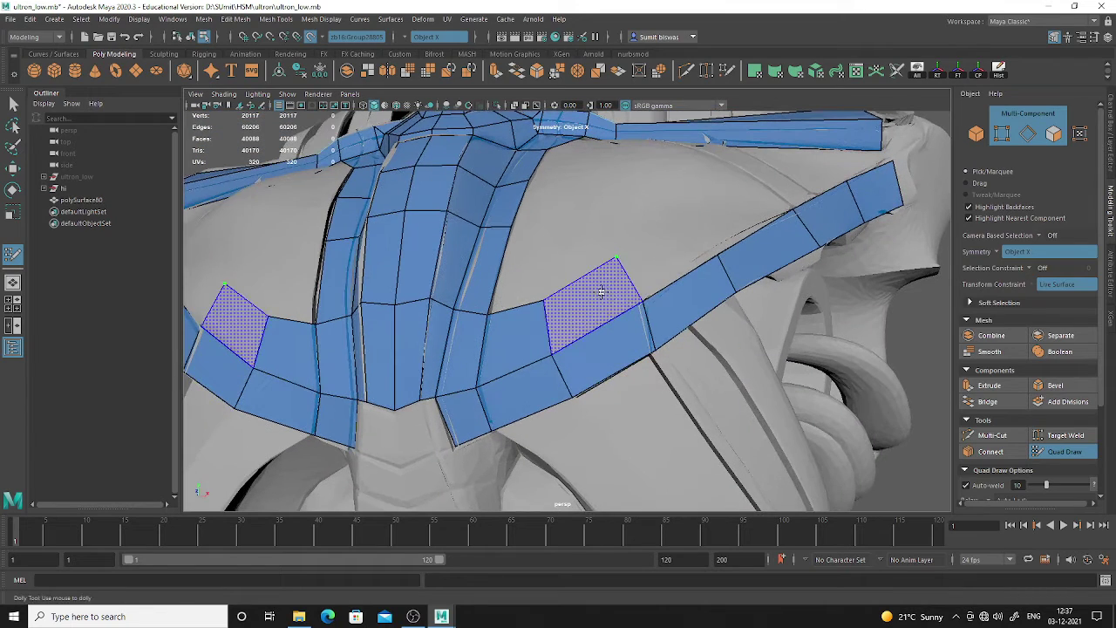
shift+click(601, 297)
shift+click(676, 243)
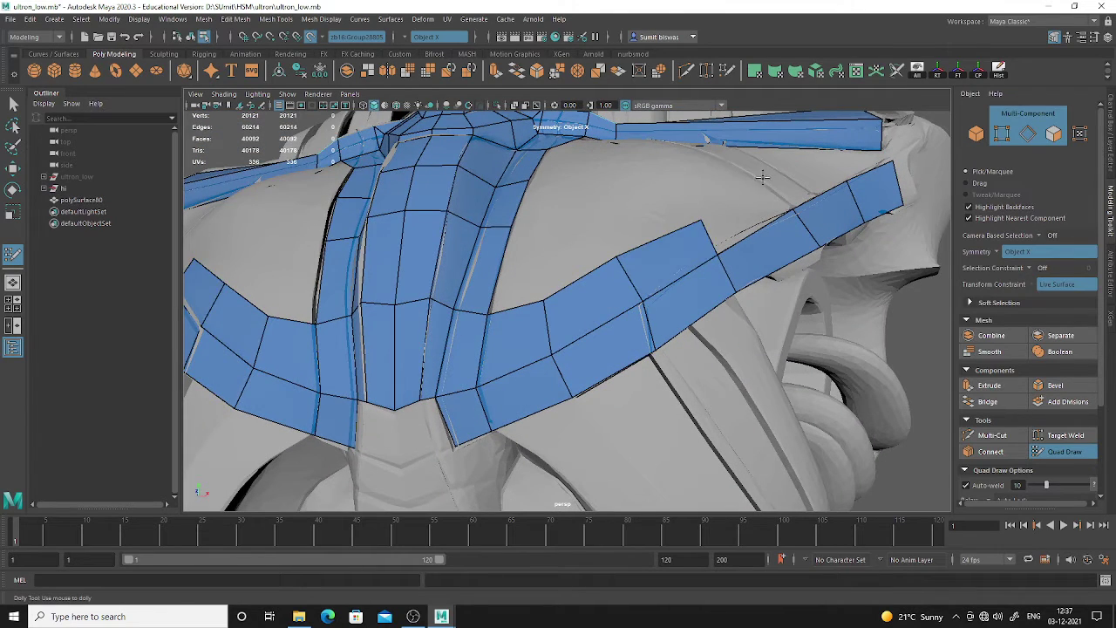
shift+click(743, 211)
Extend the second chest-plate row with mirrored quads along the border band to its shoulder end
alt+middle_drag(761, 228, 603, 315)
alt+drag(602, 315, 633, 291)
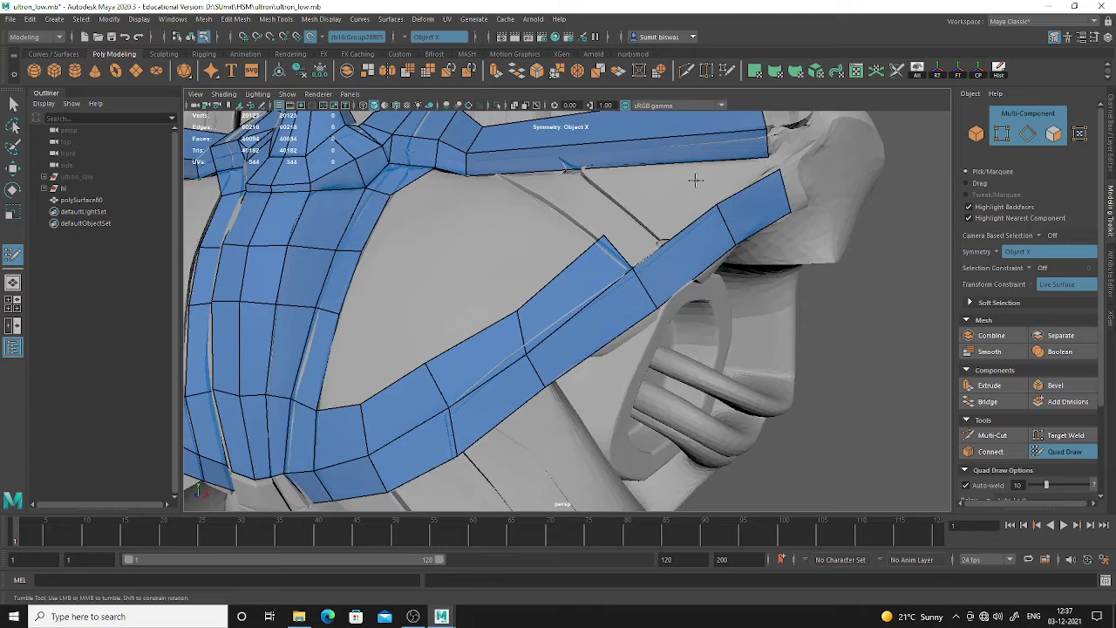
shift+click(645, 225)
alt+drag(682, 265, 681, 241)
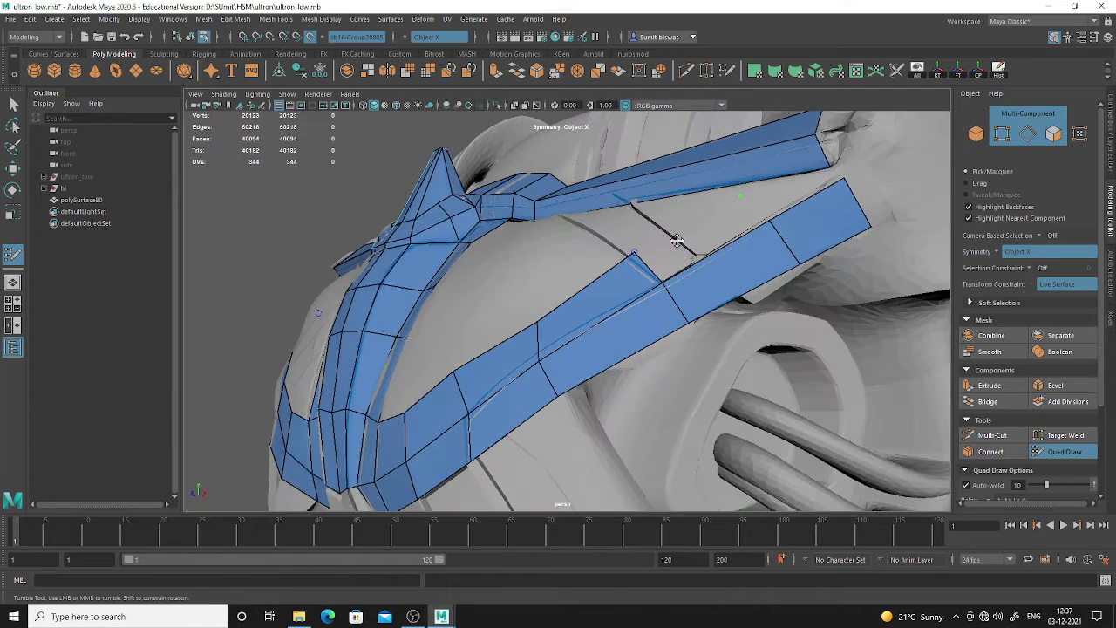
alt+middle_drag(756, 227, 637, 290)
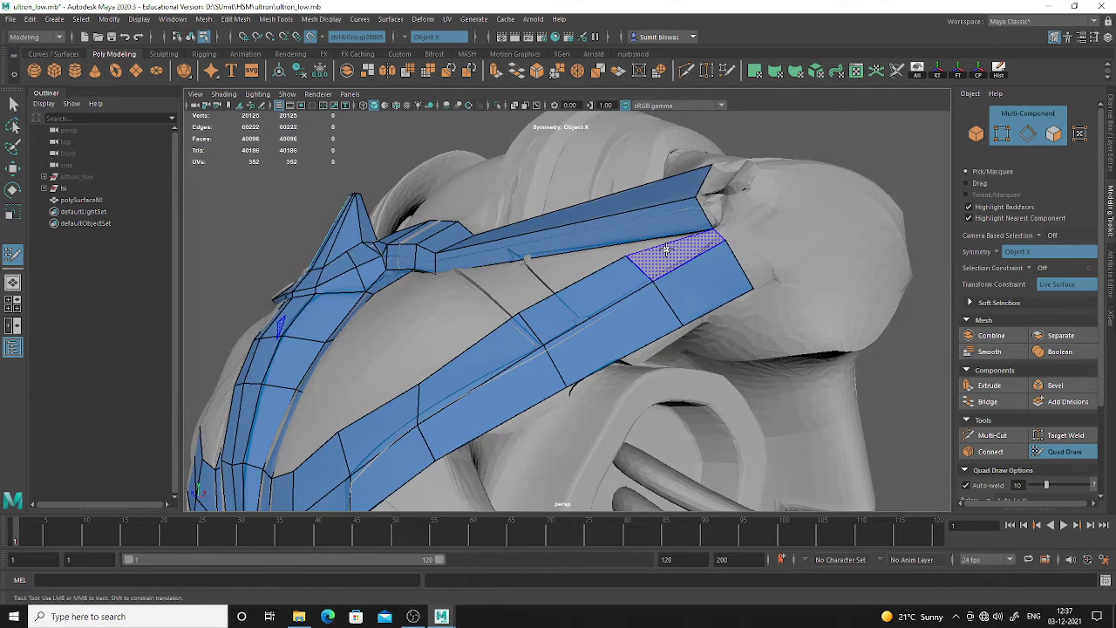
shift+click(668, 250)
Insert two mirrored edge loops across the long shoulder band to divide it into three segments
alt+drag(553, 314, 656, 244)
alt+middle_drag(655, 244, 670, 269)
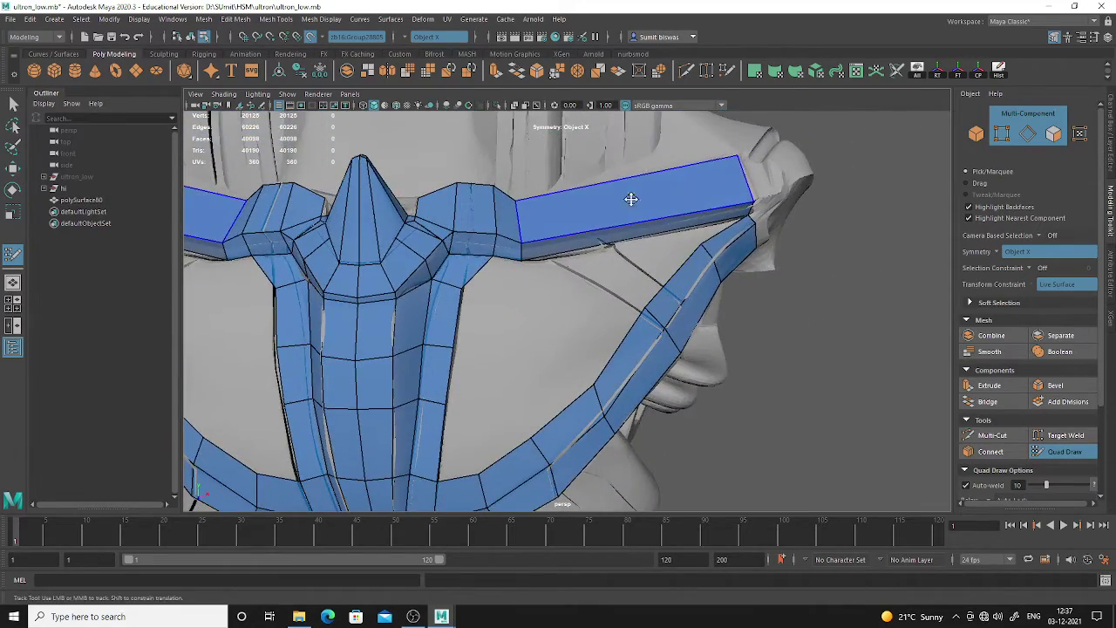
alt+middle_drag(642, 225, 654, 251)
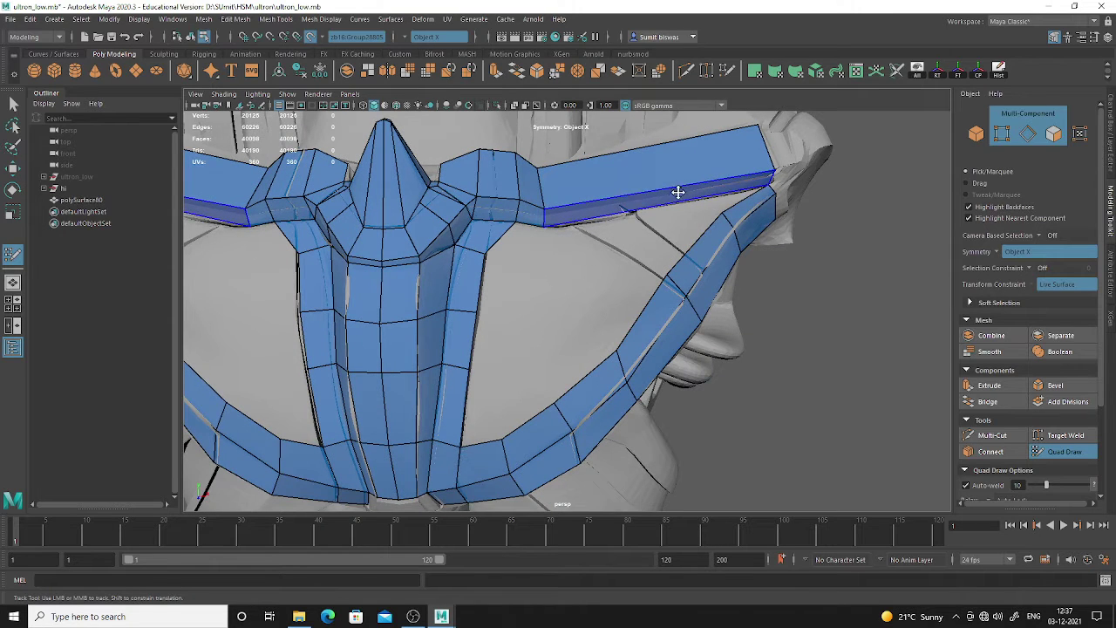
ctrl+click(624, 188)
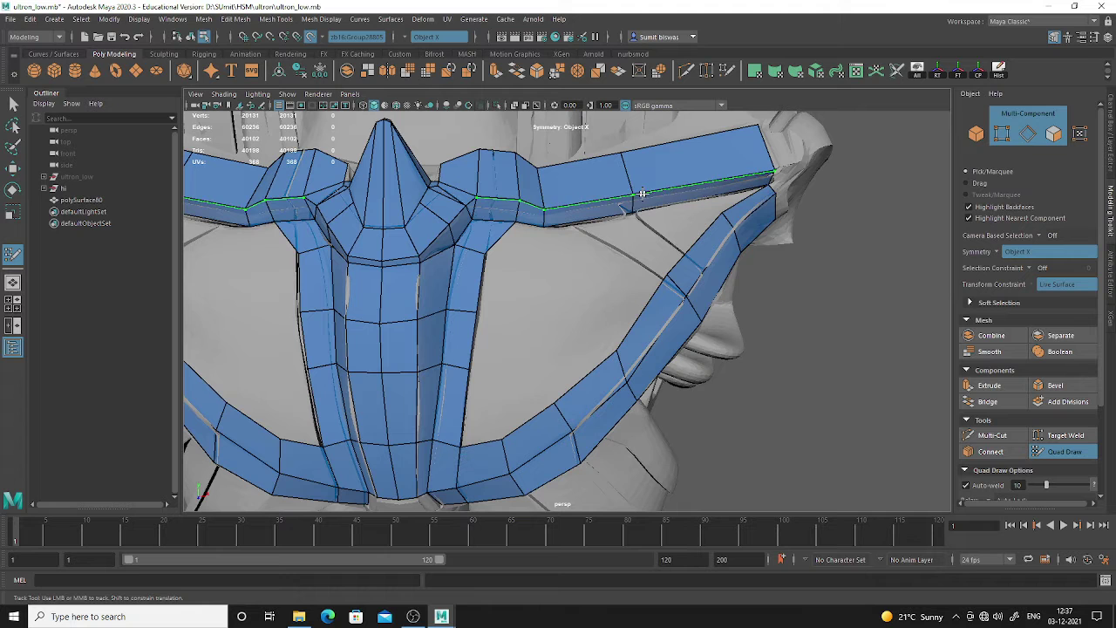
ctrl+click(697, 184)
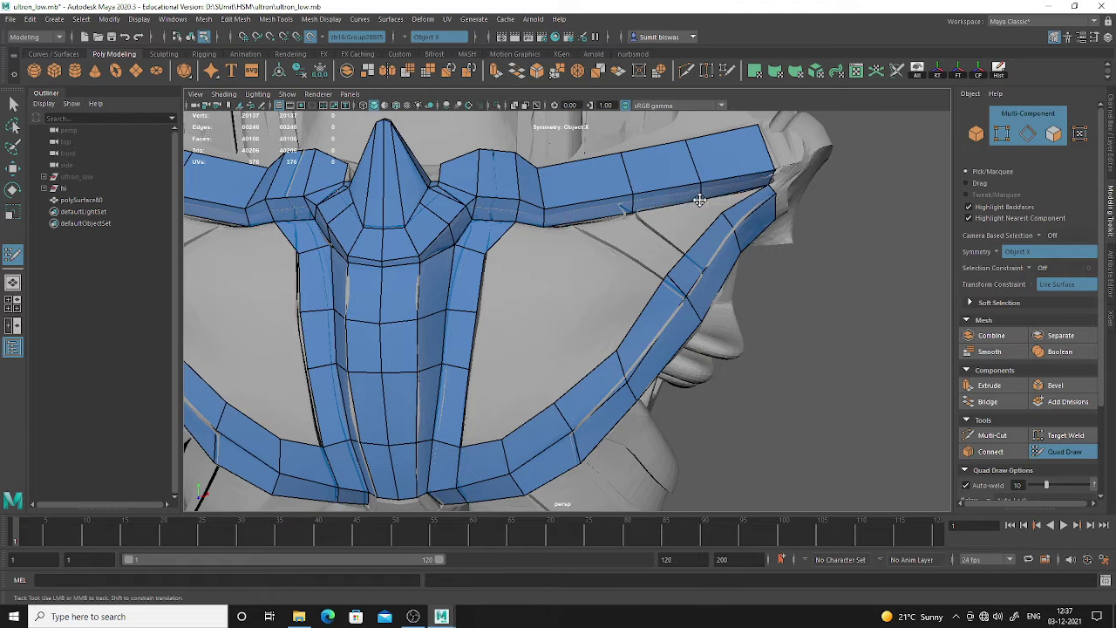
Fill mirrored quads beneath the shoulder band, linking the narrow side strip to the chest plate's outer row
alt+drag(651, 261, 660, 229)
alt+drag(725, 241, 601, 273)
alt+middle_drag(593, 254, 623, 240)
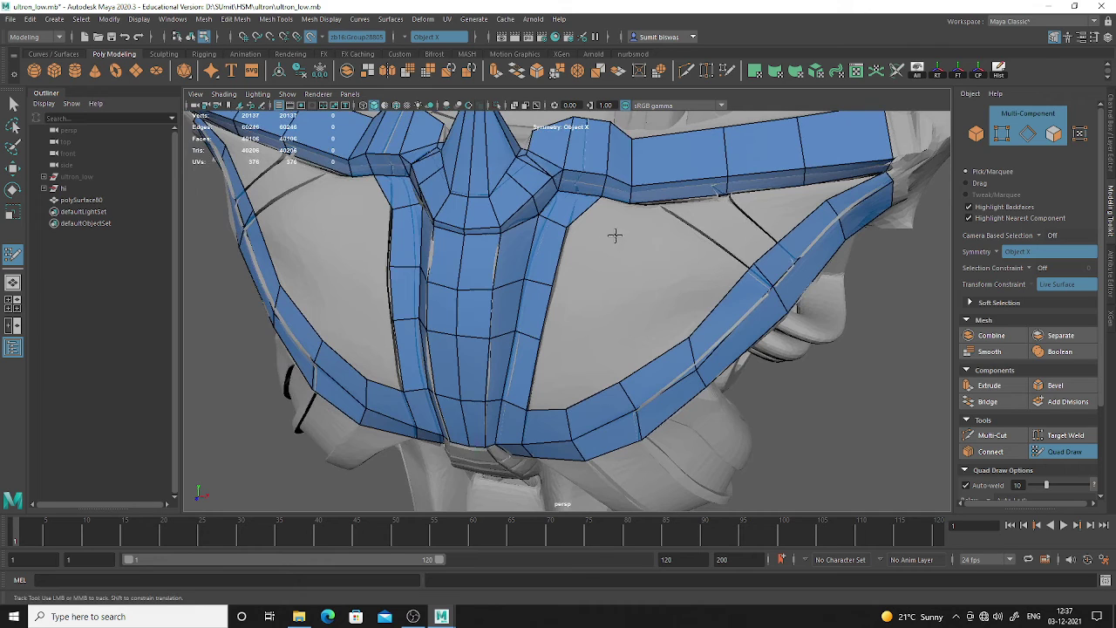
shift+click(610, 225)
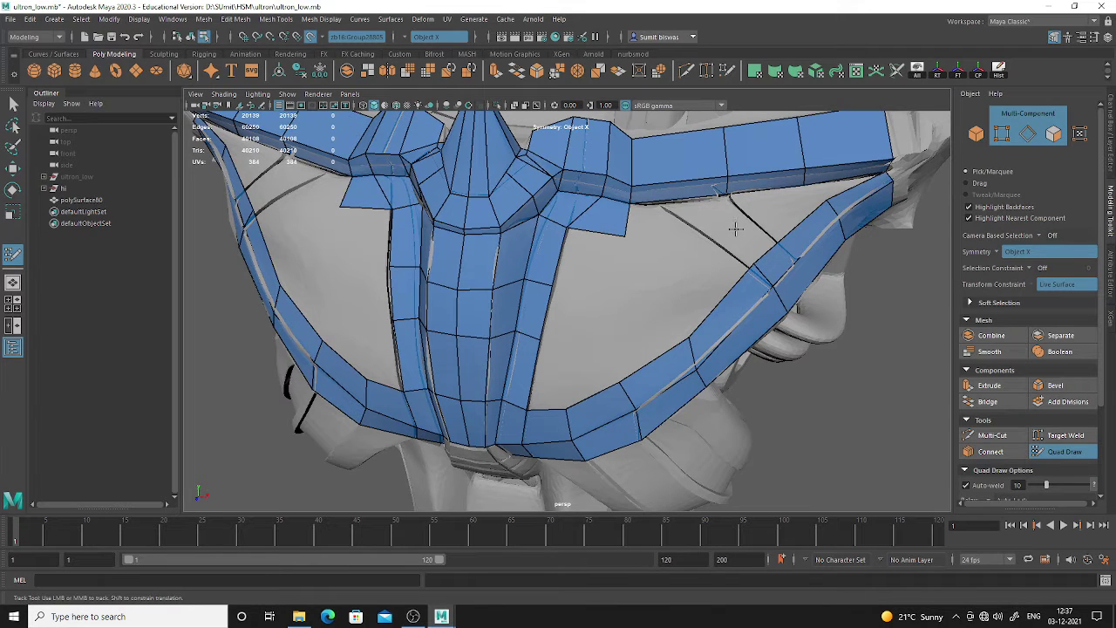
shift+click(689, 223)
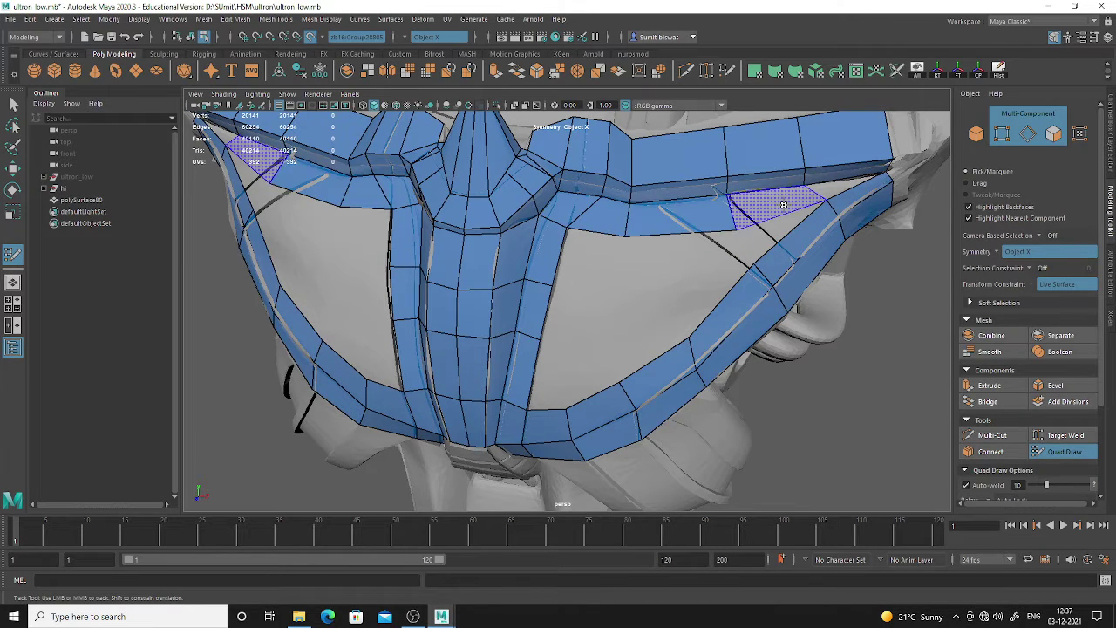
shift+click(783, 204)
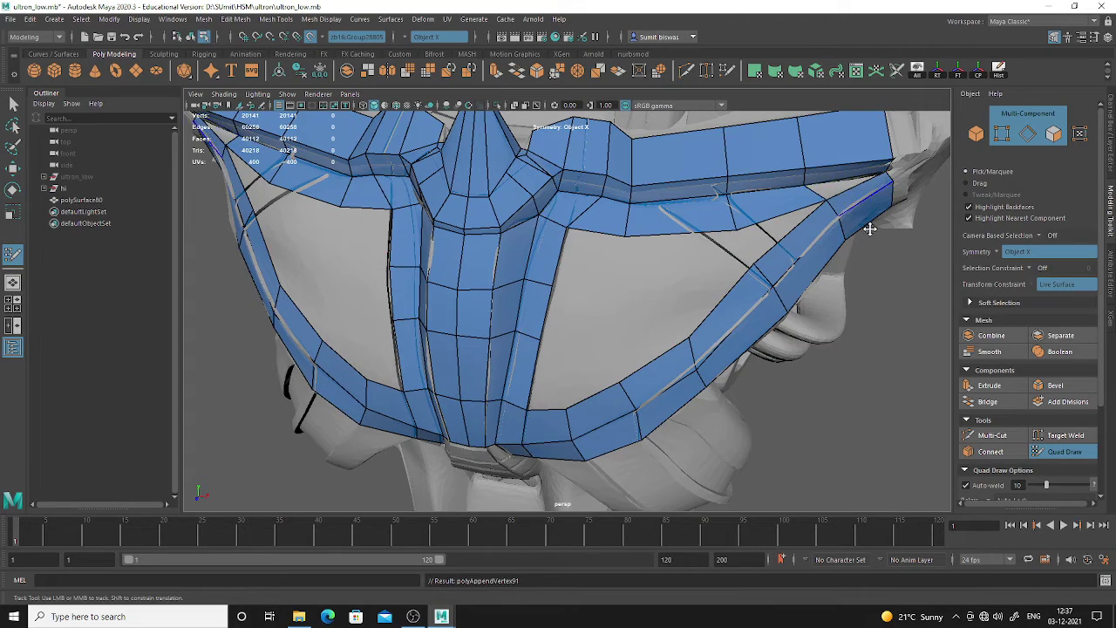
Close the remaining mirrored triangular gap between the shoulder band and the chest plate's outer row
alt+drag(870, 229, 822, 219)
alt+middle_drag(822, 219, 707, 269)
mouse_move(708, 269)
alt+right_down()
mouse_move(762, 309)
mouse_move(516, 259)
alt+right_up()
shift+click(761, 247)
alt+drag(516, 260, 616, 302)
alt+middle_drag(643, 314, 580, 285)
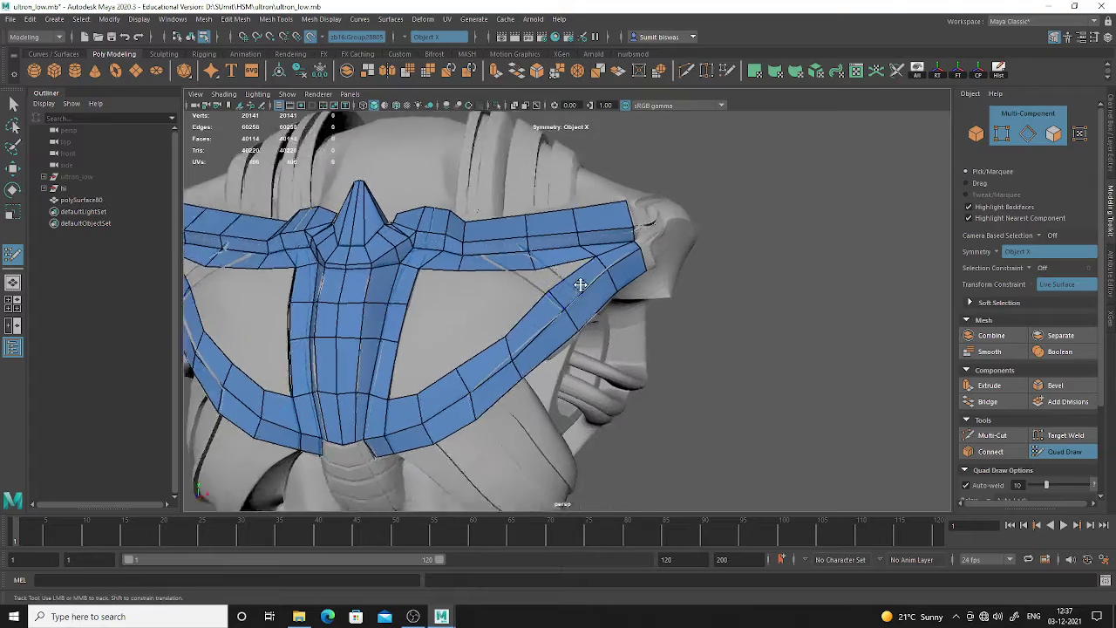
Fill a mirrored quad in the upper inner corner of the open chest-plate area
alt+right_drag(551, 288, 571, 318)
alt+middle_drag(571, 319, 608, 310)
alt+drag(452, 307, 464, 321)
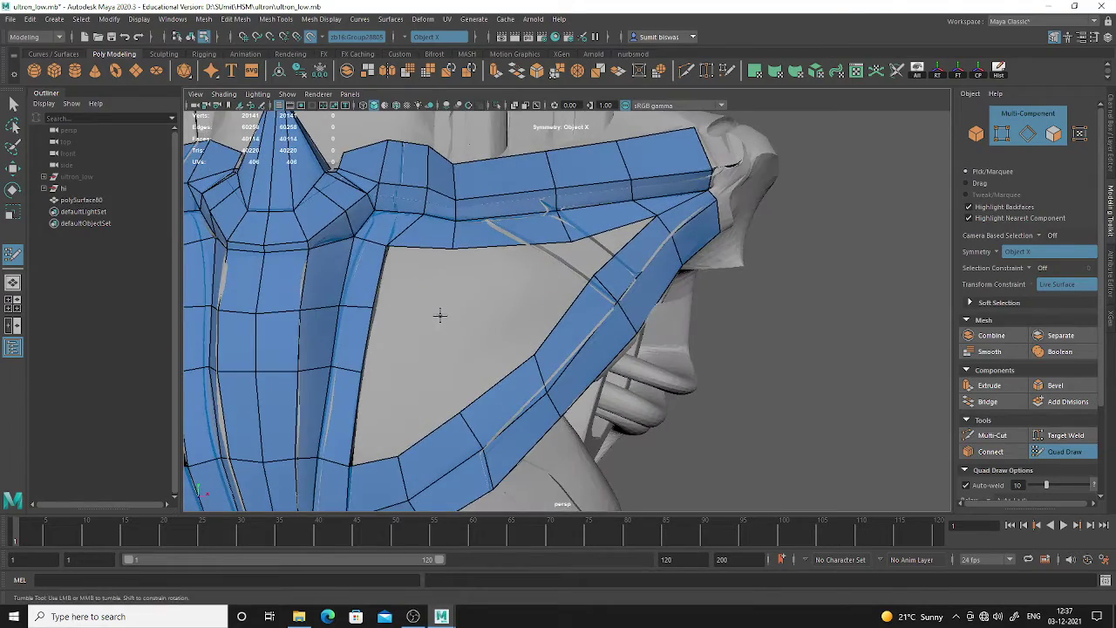
shift+click(409, 277)
Examine the topology where the collar, shoulder band and chest plate's upper inner corner meet
alt+drag(485, 274, 563, 281)
alt+right_drag(489, 248, 538, 271)
mouse_move(539, 270)
alt+mouse_down()
mouse_move(520, 247)
mouse_move(532, 234)
alt+mouse_up()
alt+middle_drag(532, 234, 560, 267)
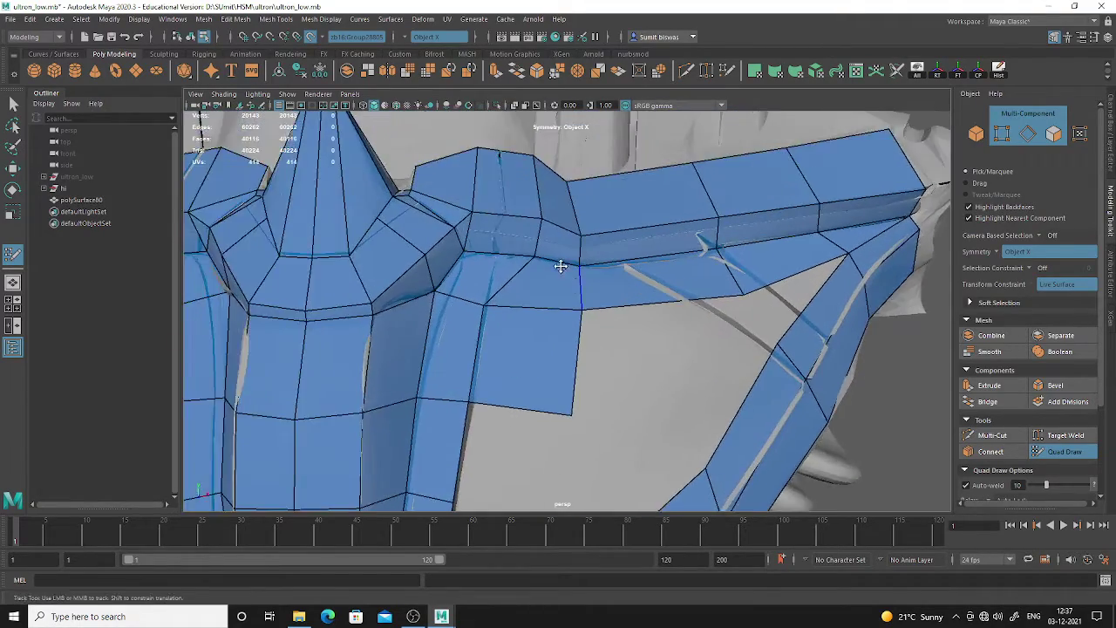
alt+right_drag(561, 267, 602, 315)
alt+middle_drag(554, 233, 587, 261)
mouse_move(583, 257)
alt+mouse_down()
mouse_move(571, 222)
mouse_move(518, 246)
alt+mouse_up()
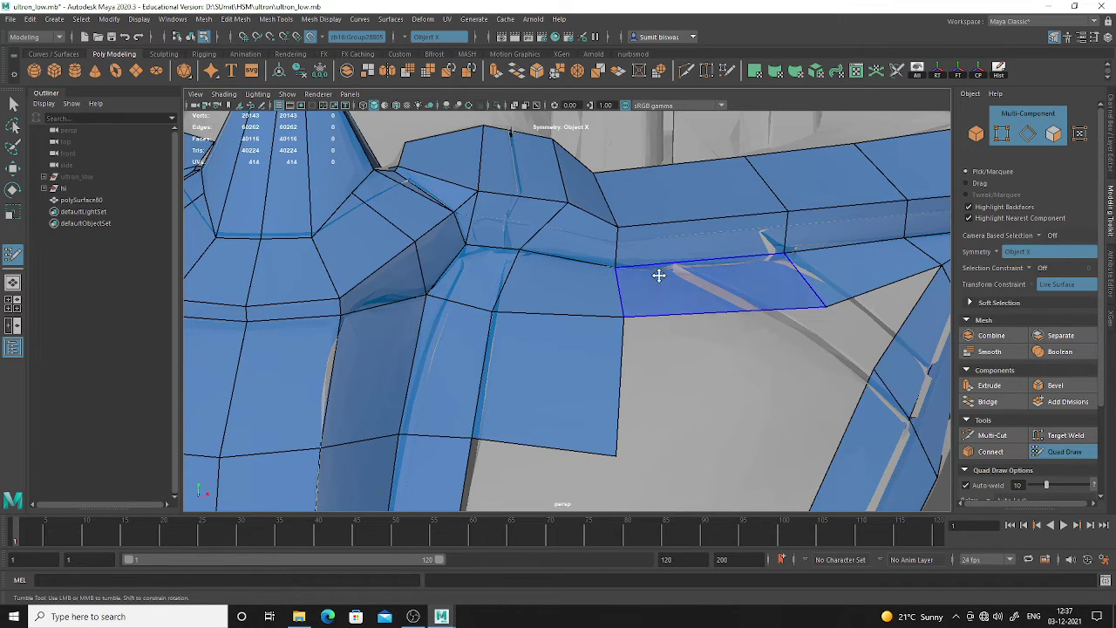
alt+drag(658, 276, 589, 271)
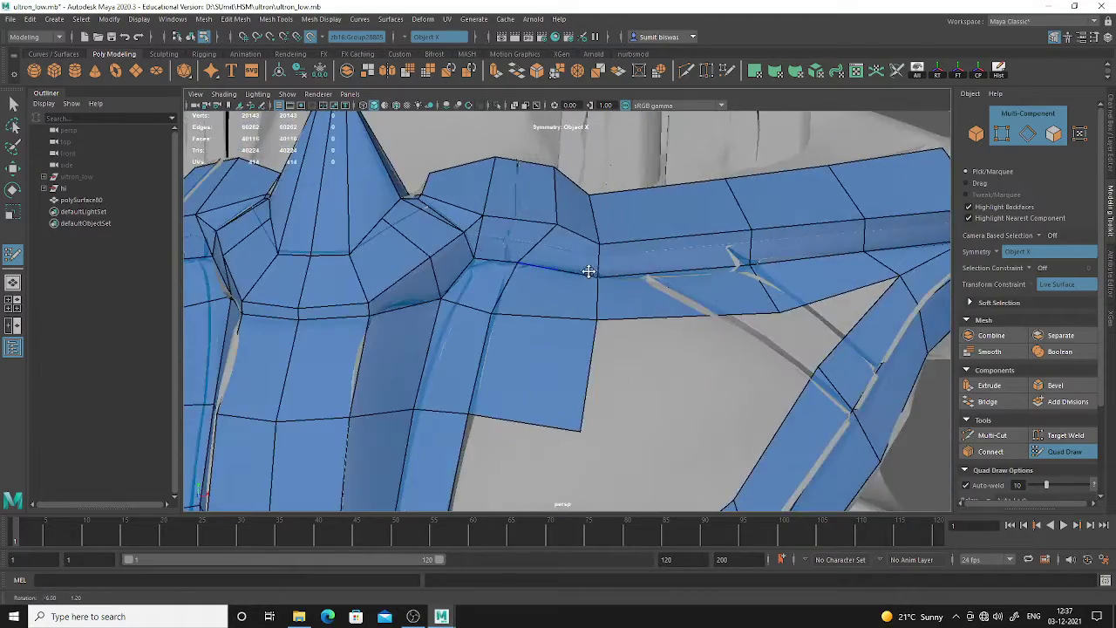
Fill two mirrored quads down the inner side of the chest-plate opening to the plate's lower row
alt+middle_drag(595, 281, 593, 250)
alt+right_drag(627, 286, 578, 364)
alt+middle_drag(578, 366, 576, 288)
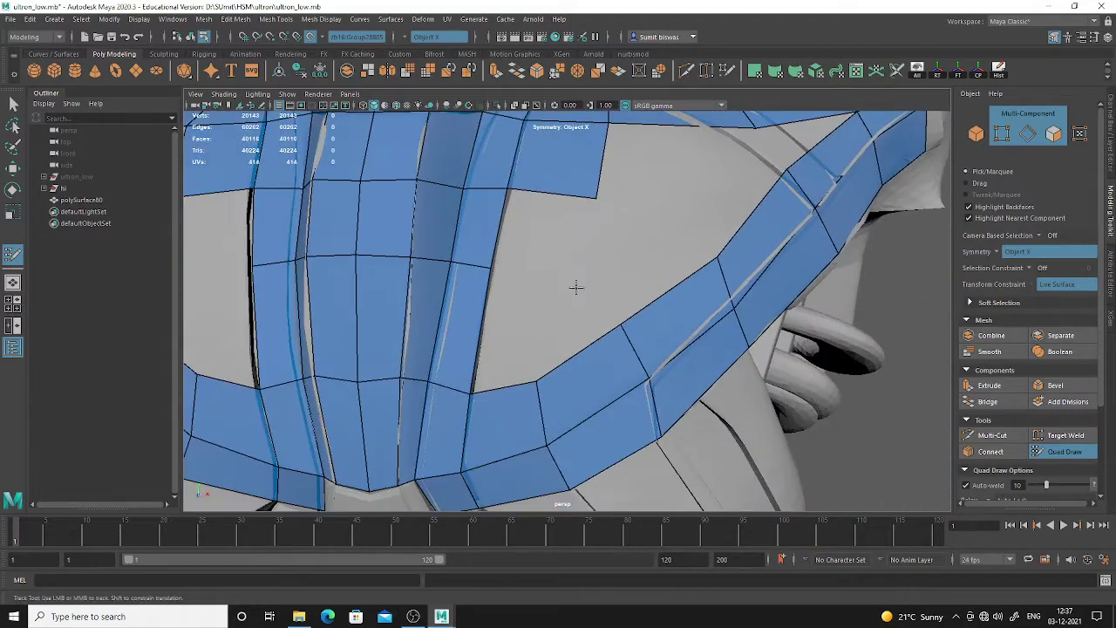
shift+click(547, 251)
shift+click(516, 340)
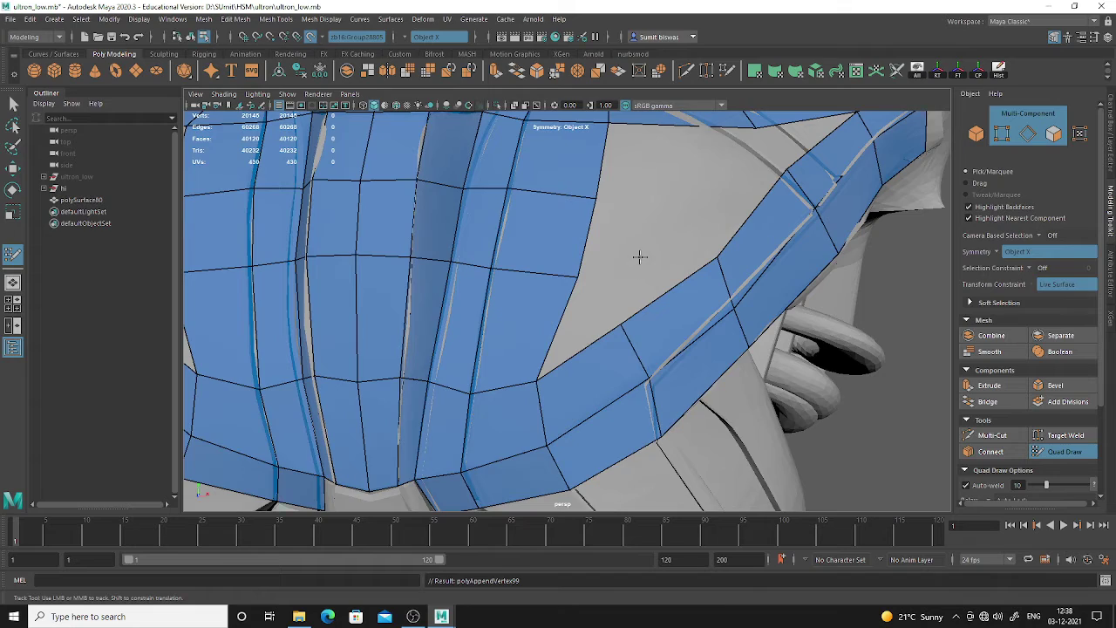
Shift the cross edges of the shoulder band and the row beneath it inward, keeping them aligned toward the collar
alt+drag(639, 256, 687, 265)
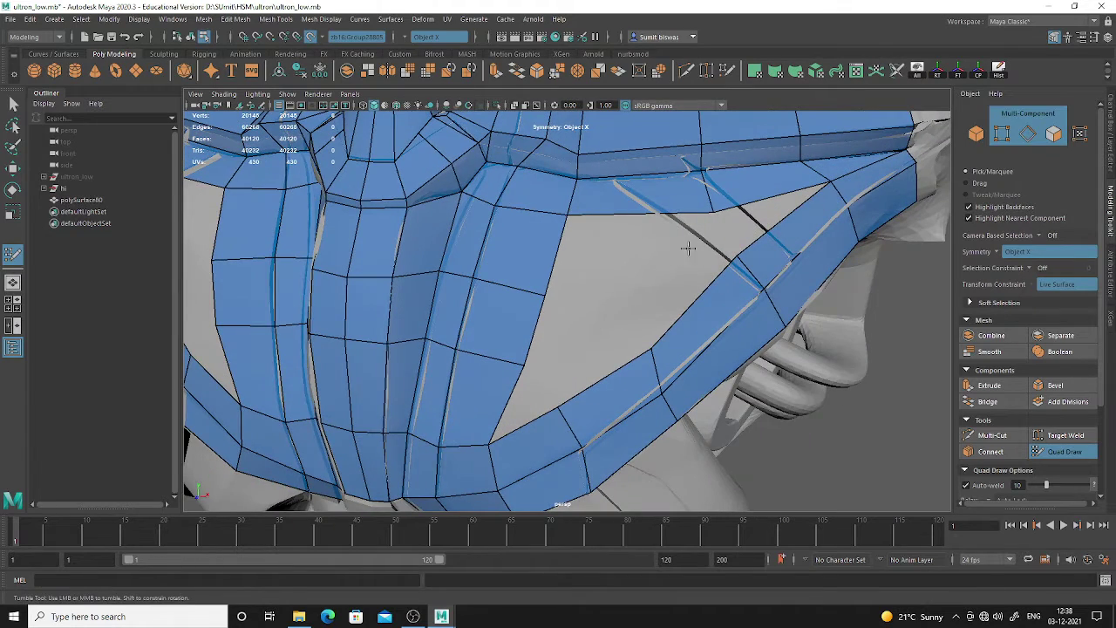
alt+middle_drag(705, 180, 694, 222)
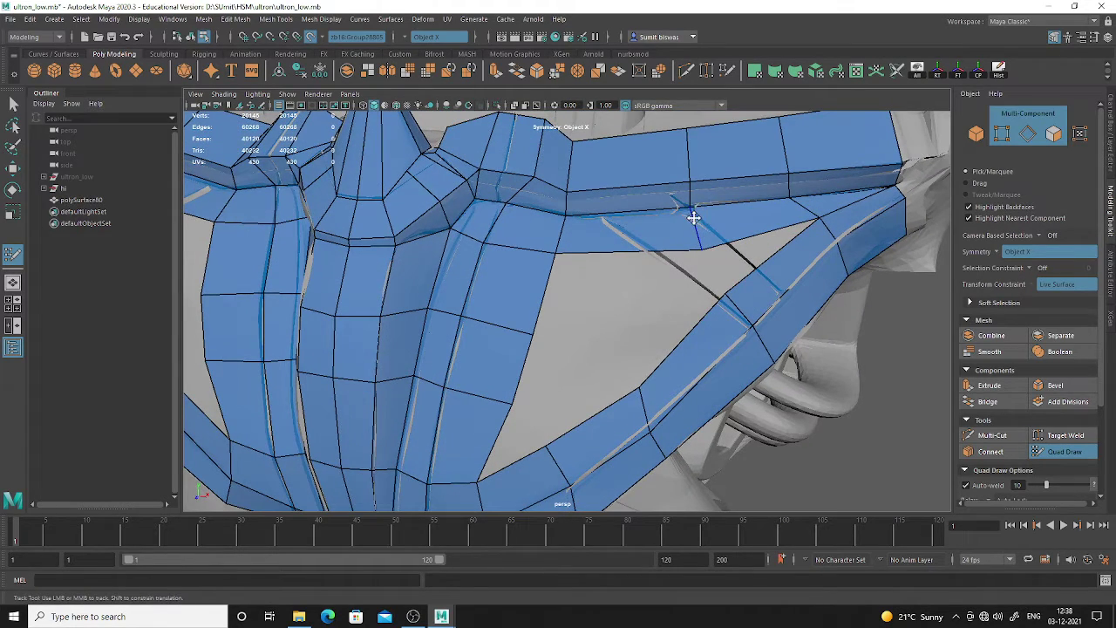
drag(693, 217, 648, 224)
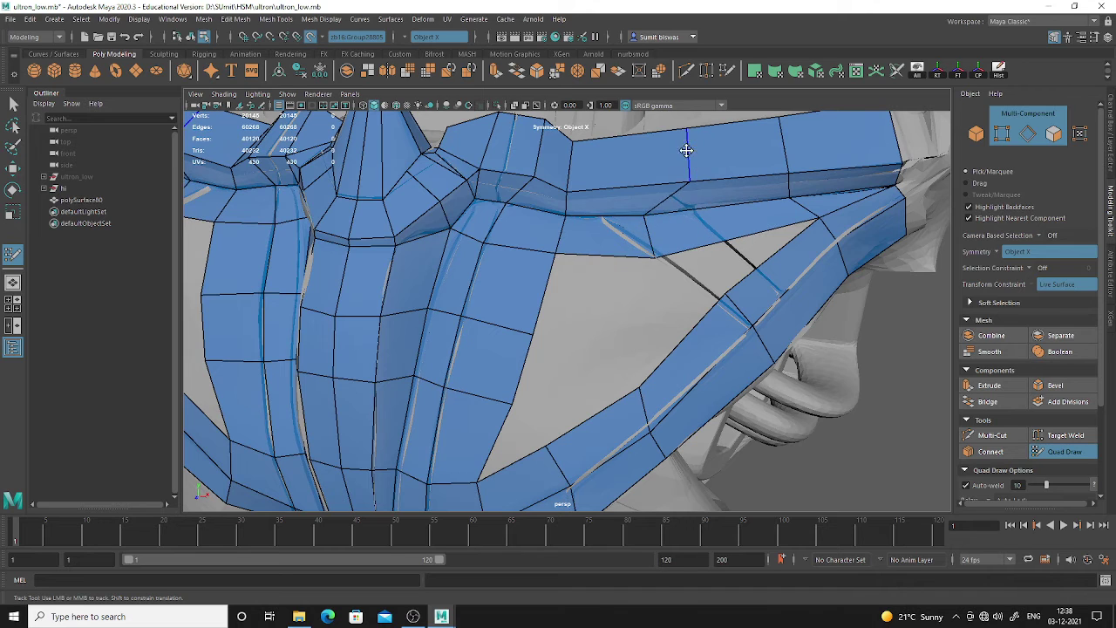
ctrl+click(644, 159)
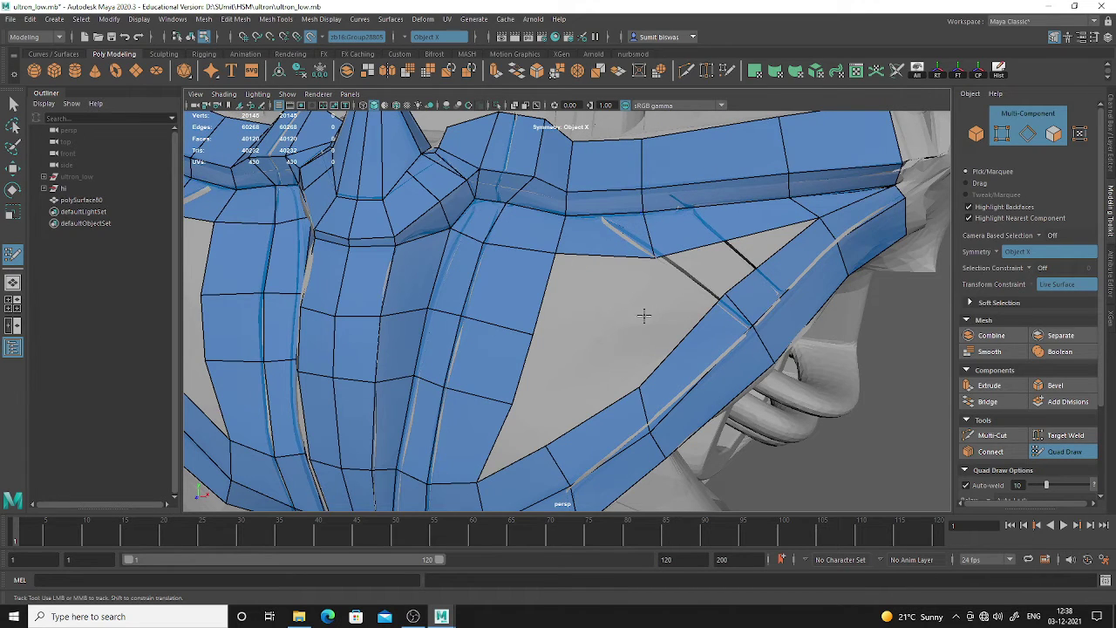
shift+click(593, 289)
key(ctrl+z)
alt+drag(601, 283, 685, 288)
alt+right_drag(685, 292, 709, 336)
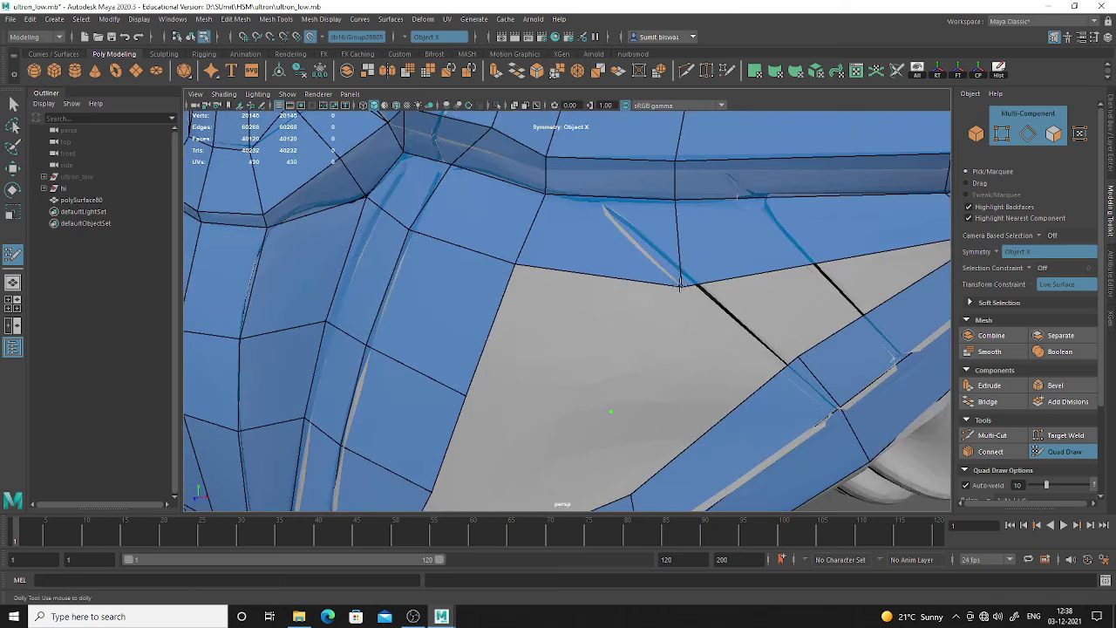
key(ctrl+z)
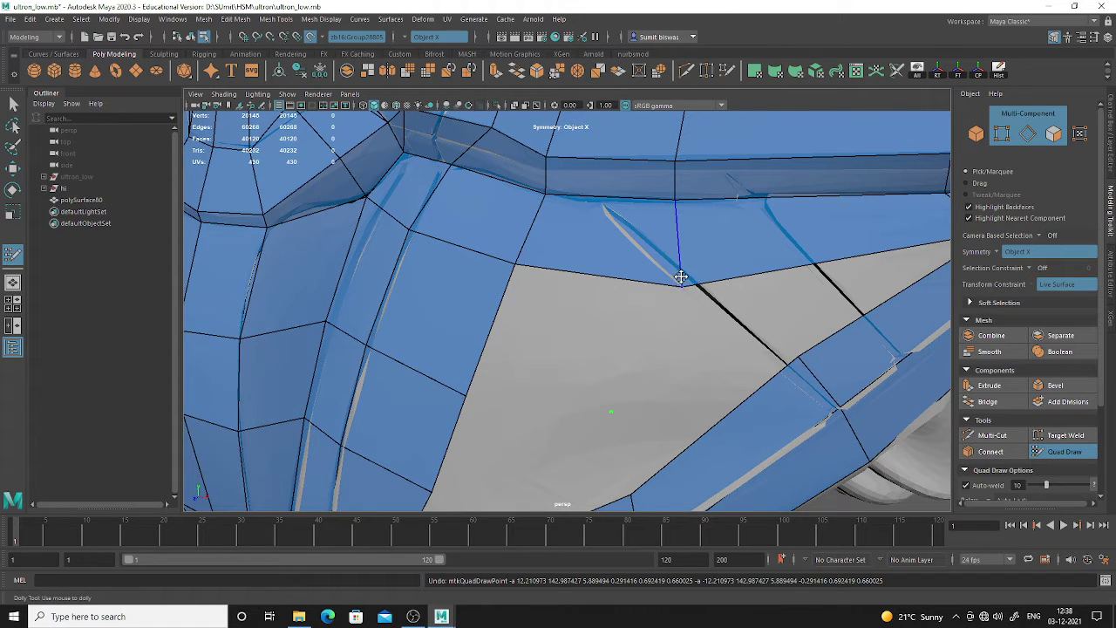
Fill two mirrored quads across the top of the chest-plate opening and reposition their shared lower corner
mouse_move(680, 277)
mouse_down()
mouse_move(697, 266)
mouse_move(663, 271)
mouse_up()
shift+click(575, 335)
alt+right_drag(722, 334, 675, 331)
alt+drag(676, 331, 655, 271)
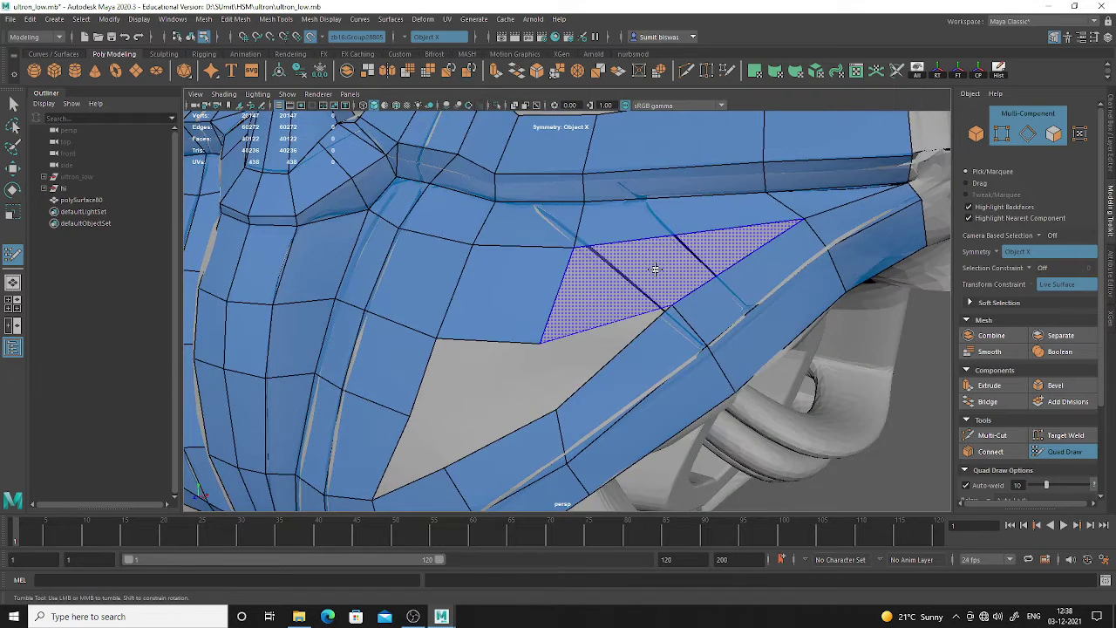
shift+click(655, 265)
drag(540, 342, 621, 265)
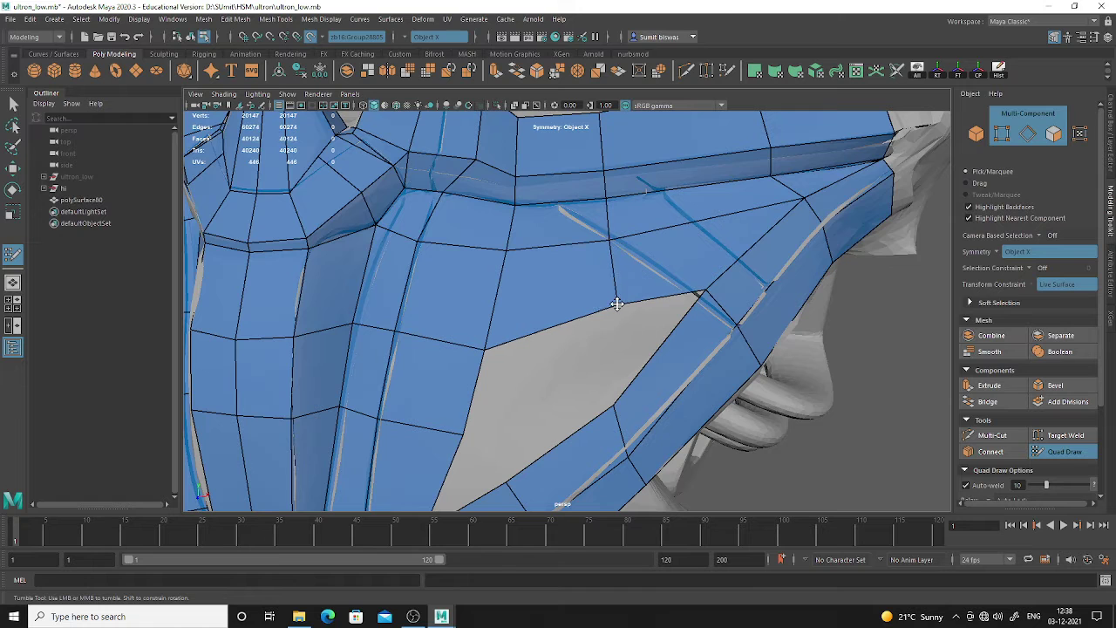
drag(613, 308, 641, 332)
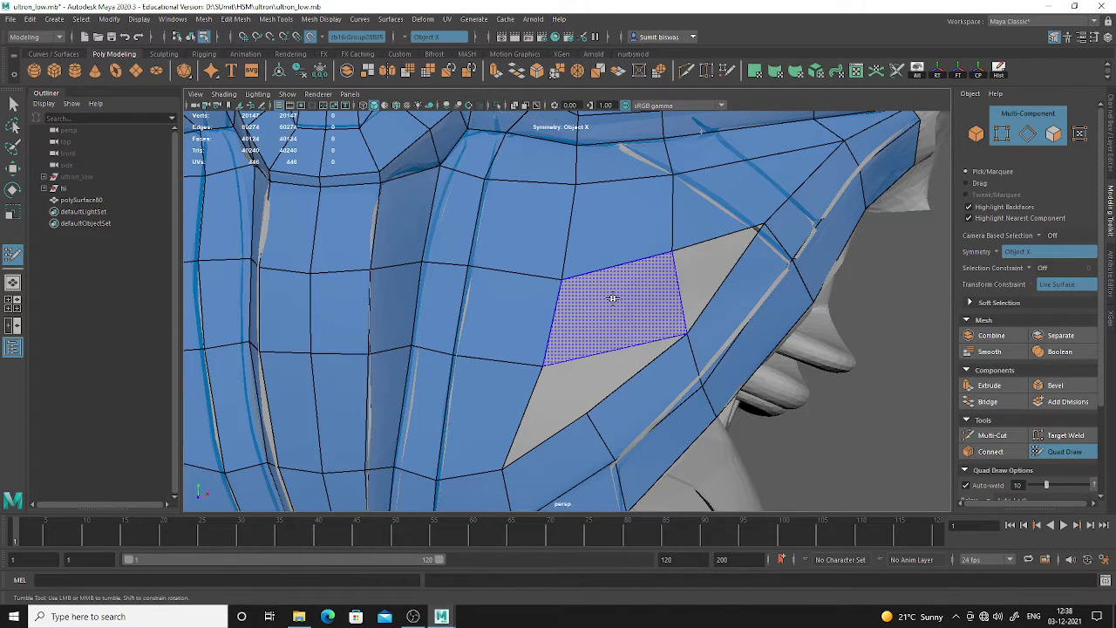
Fill the three remaining gaps in the chest-plate opening with mirrored faces
shift+click(613, 298)
shift+click(600, 373)
shift+click(704, 274)
Examine the chest topology from the front and the side against the high-poly torso
alt+drag(705, 274, 561, 274)
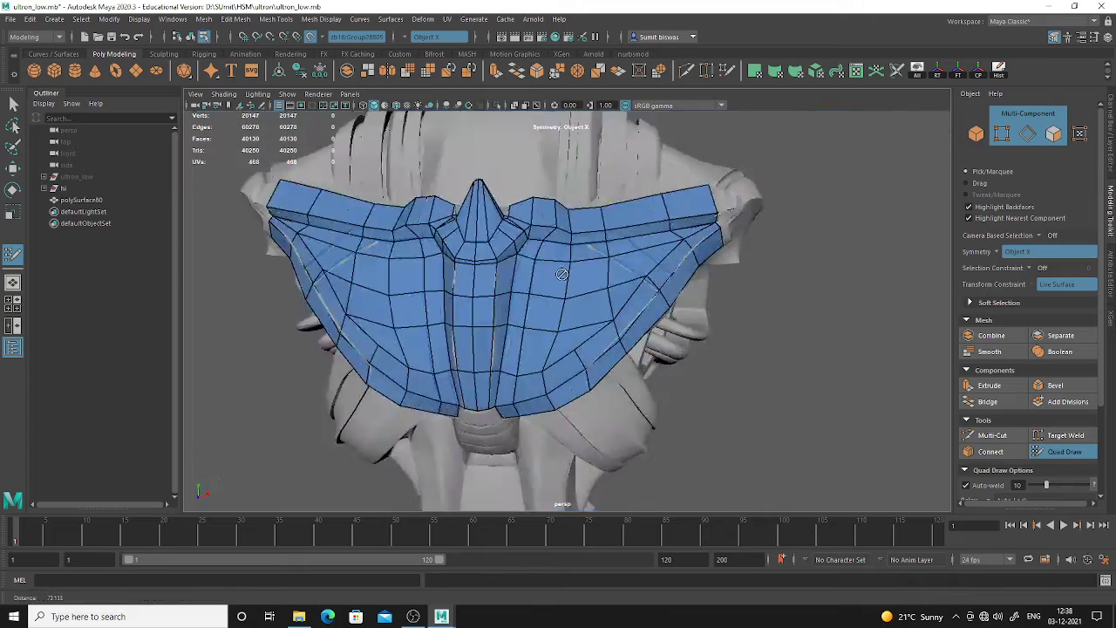
alt+right_drag(562, 273, 471, 252)
mouse_move(470, 252)
alt+mouse_down()
mouse_move(523, 252)
mouse_move(474, 239)
alt+mouse_up()
alt+right_drag(474, 239, 611, 283)
alt+middle_drag(610, 283, 617, 298)
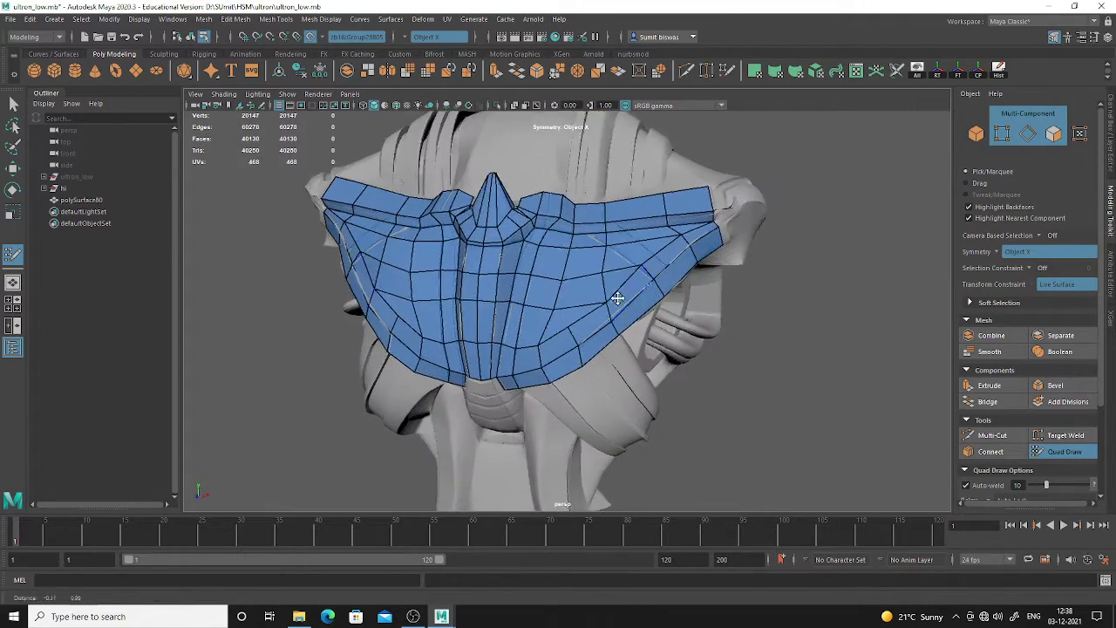
alt+drag(618, 298, 570, 252)
alt+drag(642, 239, 451, 299)
alt+right_drag(451, 299, 532, 336)
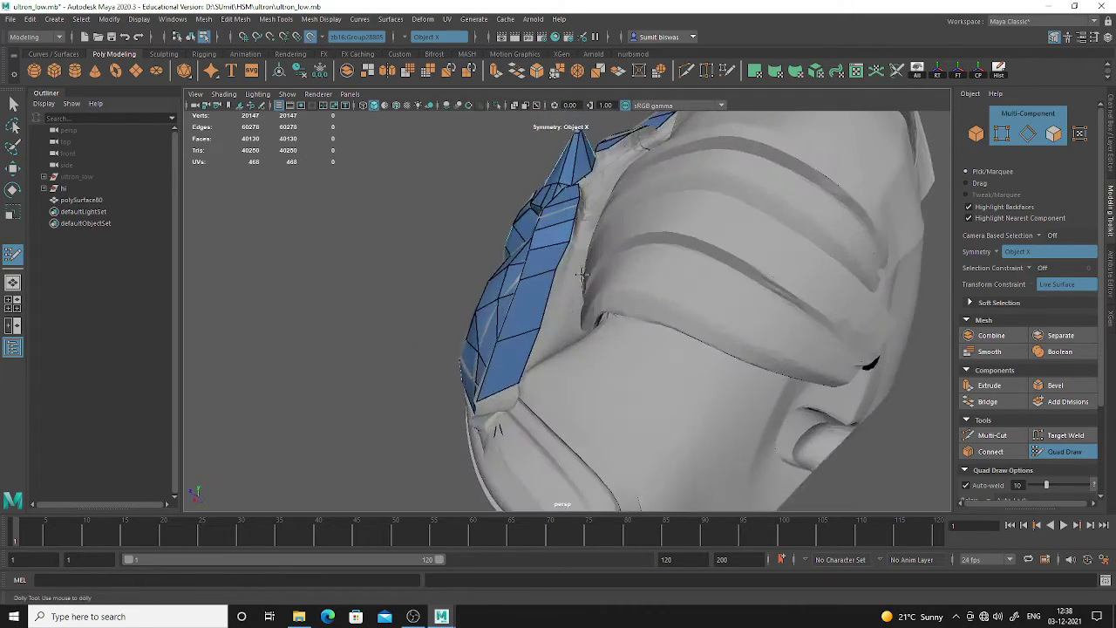
Add mirrored quads along the rear edge of the central spike's base, starting at the shoulder band's inner corner
alt+middle_drag(532, 336, 541, 371)
alt+drag(541, 370, 560, 298)
alt+right_drag(560, 298, 704, 425)
alt+drag(703, 425, 622, 348)
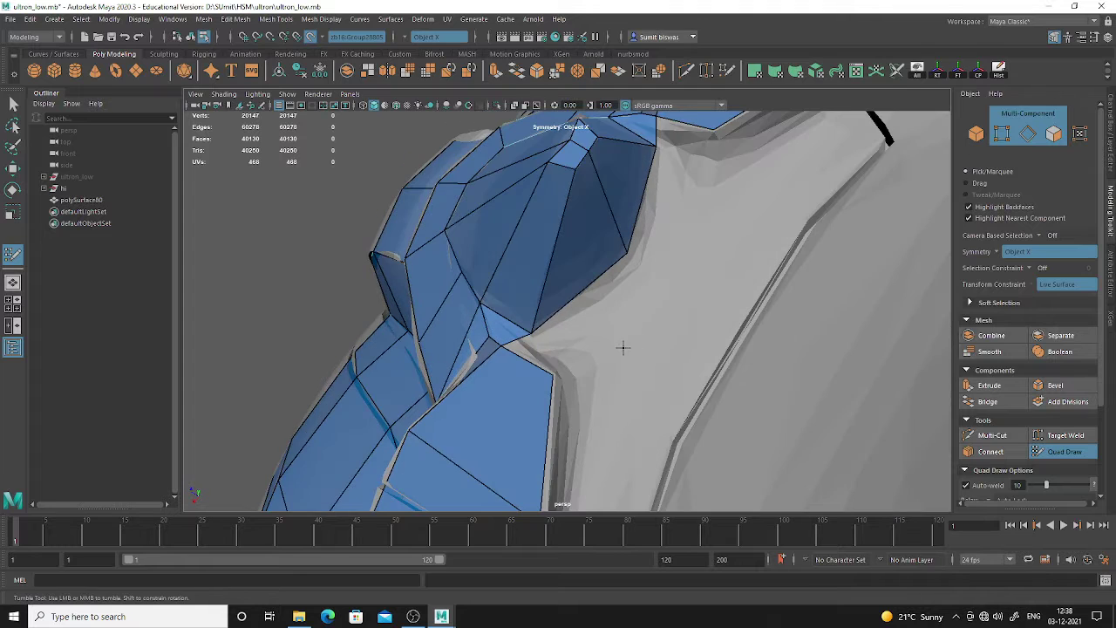
shift+click(572, 360)
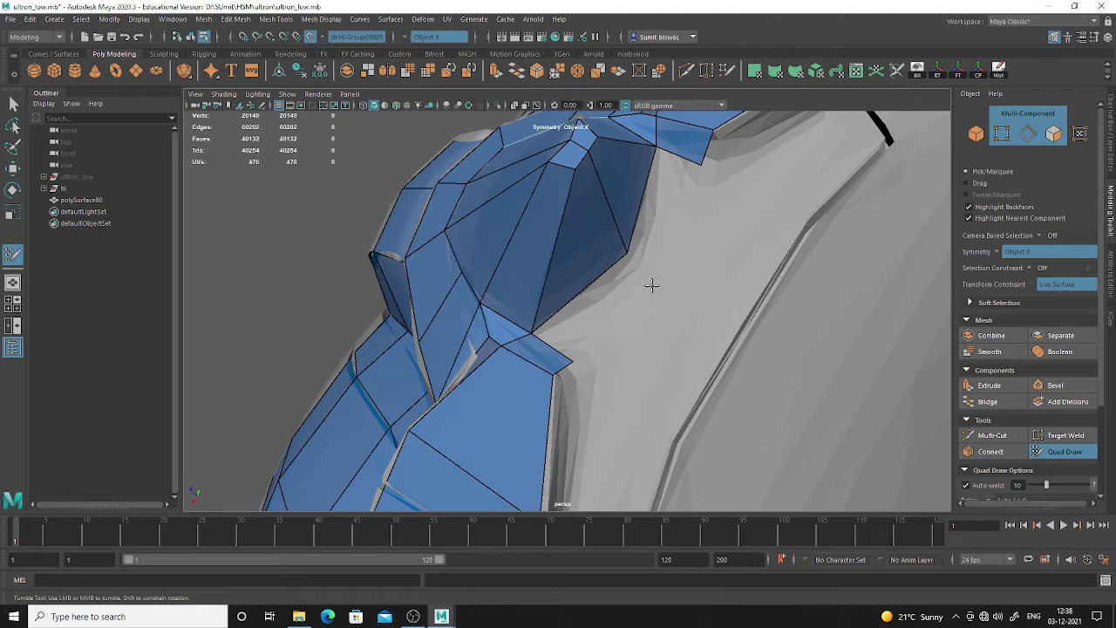
shift+click(653, 283)
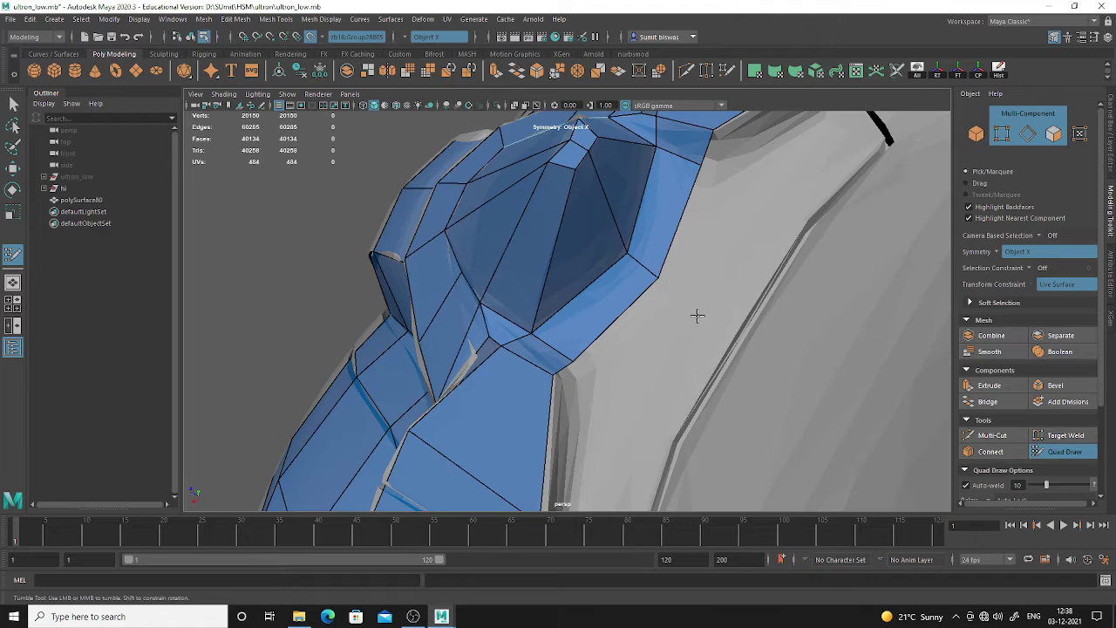
Extend the rear strip with three mirrored quads along the shoulder band's inner section
alt+drag(731, 333, 553, 273)
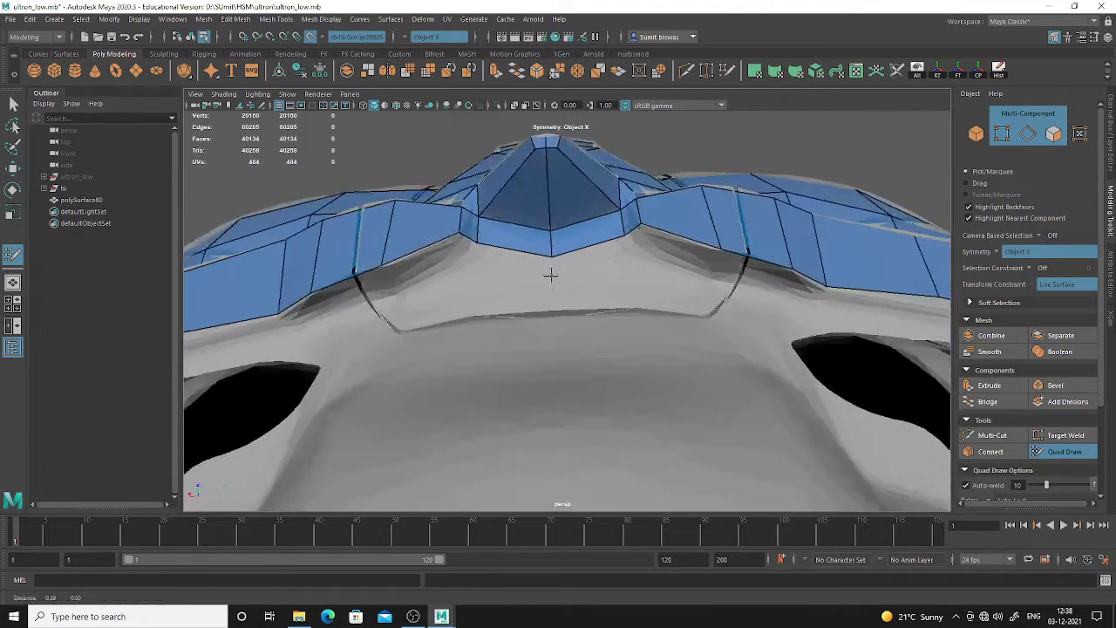
alt+right_drag(553, 274, 590, 314)
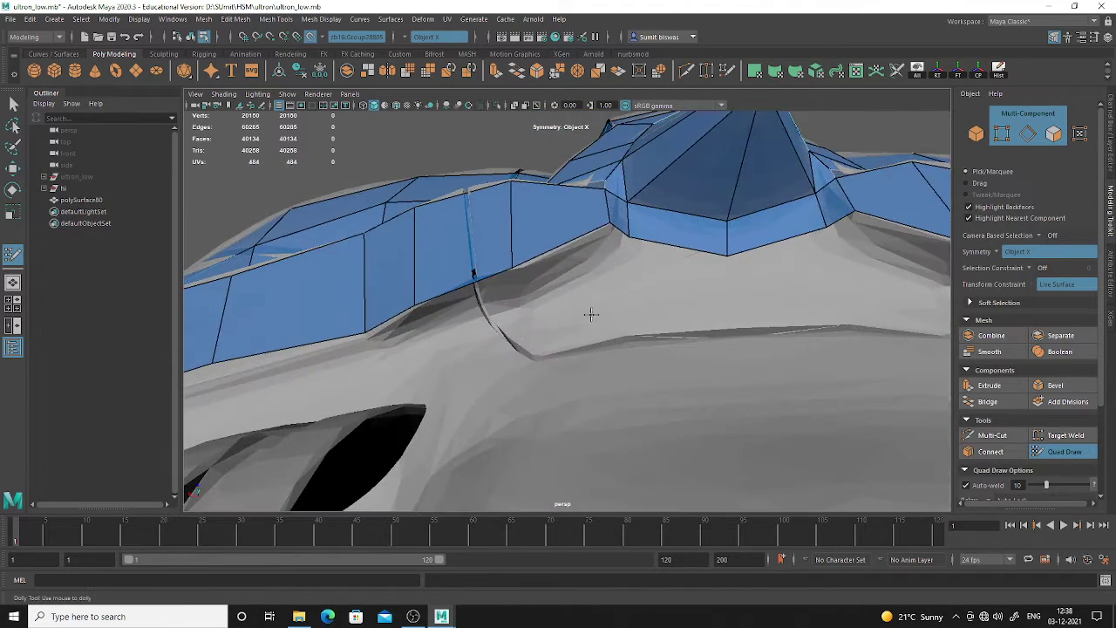
click(427, 337)
shift+click(458, 310)
shift+click(568, 268)
alt+middle_drag(426, 339, 518, 322)
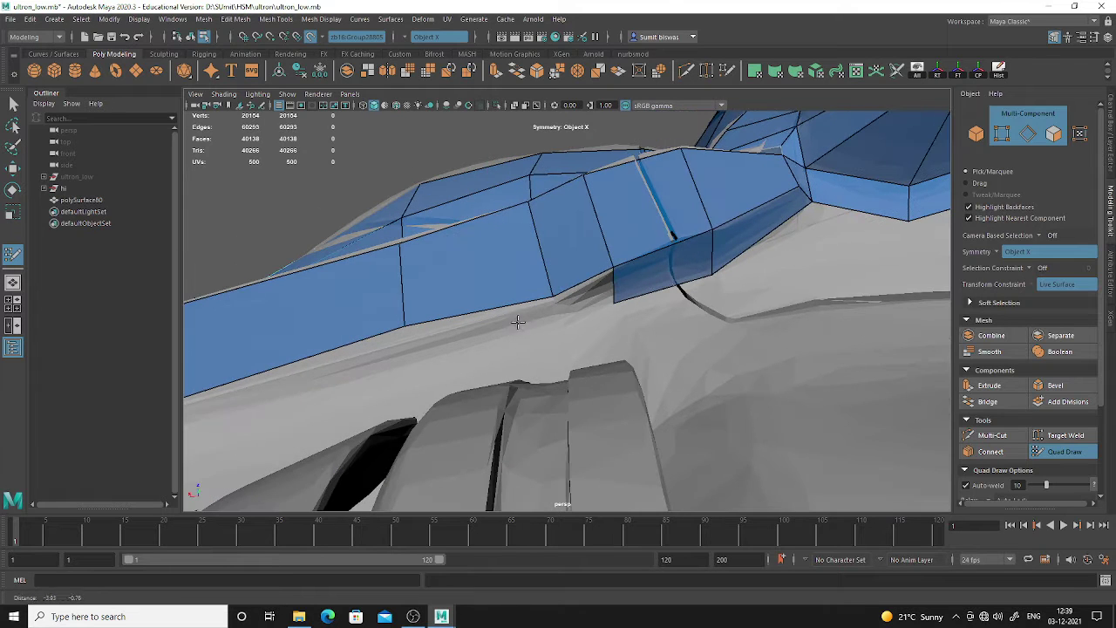
shift+click(585, 301)
Straighten the shoulder band's rear edge by moving its vertex and add two more mirrored quads behind the band
alt+drag(498, 341, 583, 343)
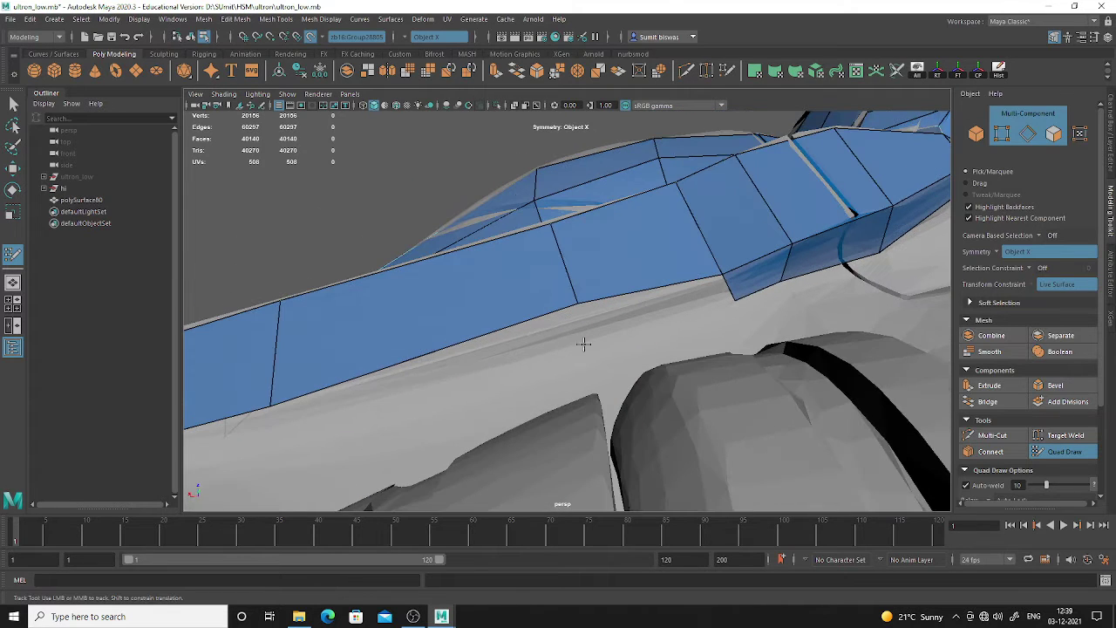
drag(576, 302, 580, 314)
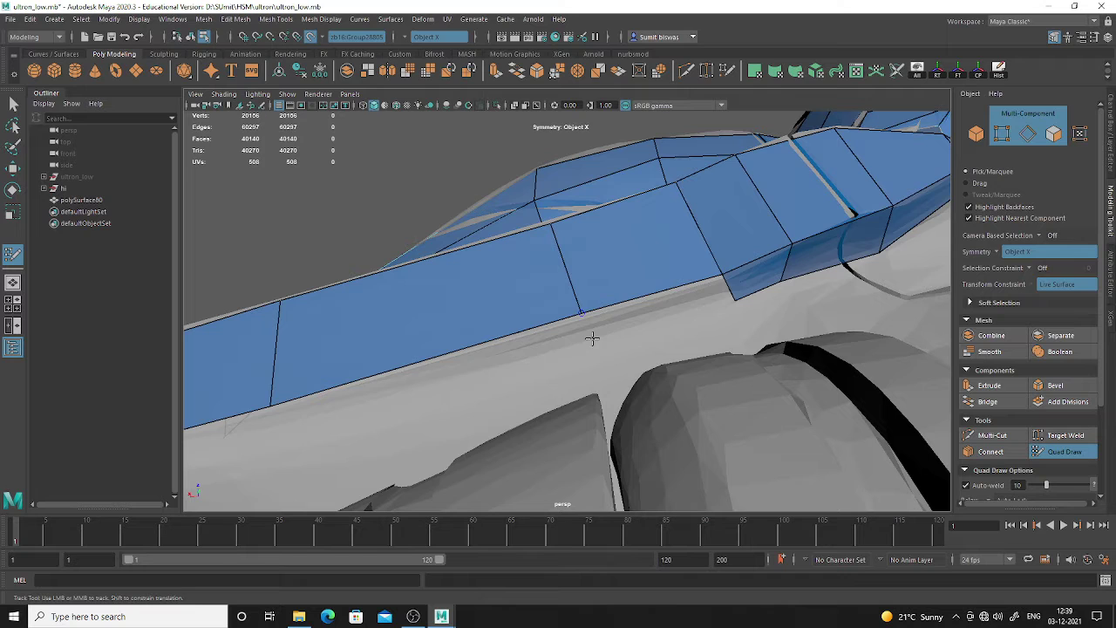
shift+click(645, 322)
alt+drag(508, 373, 576, 375)
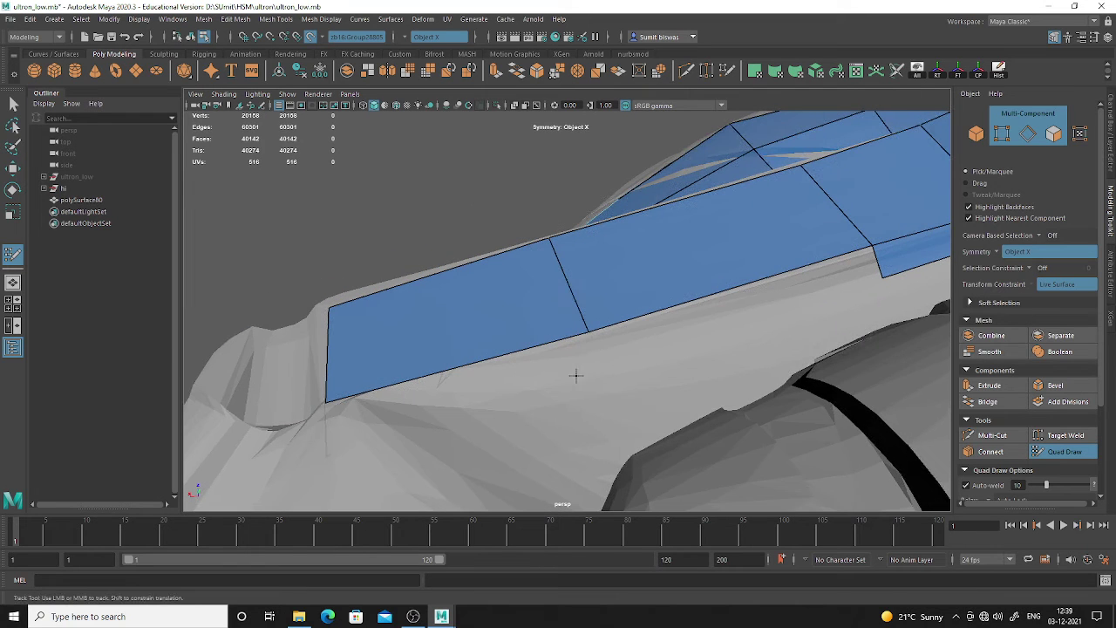
shift+click(720, 335)
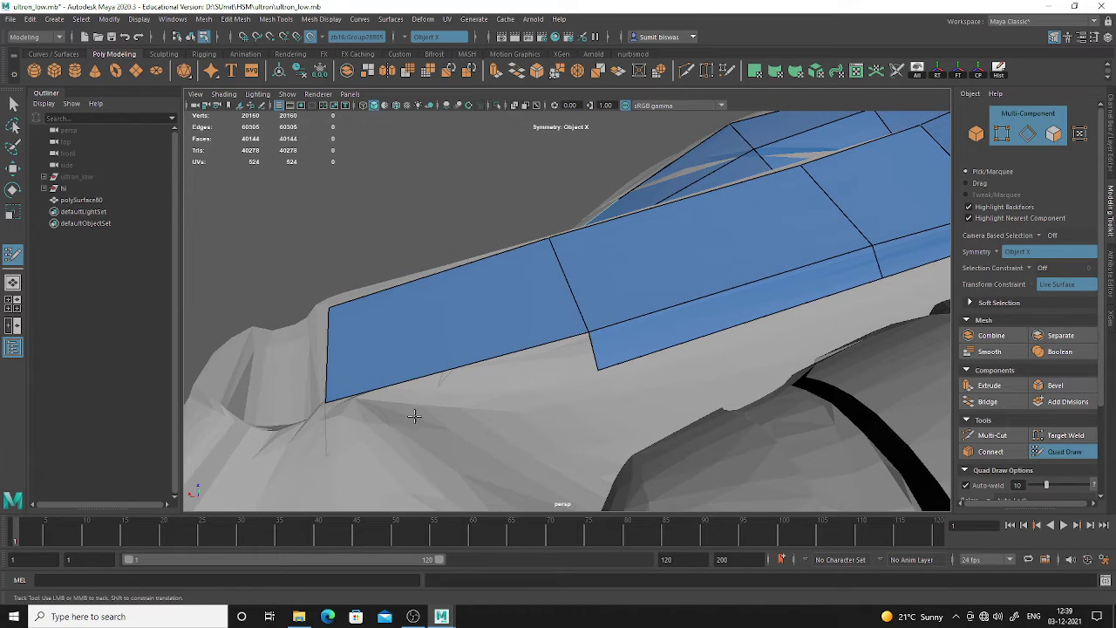
Fill the last mirrored face behind the shoulder band's outer end and accept the autosave
click(427, 416)
shift+click(491, 388)
alt+right_drag(605, 437, 429, 403)
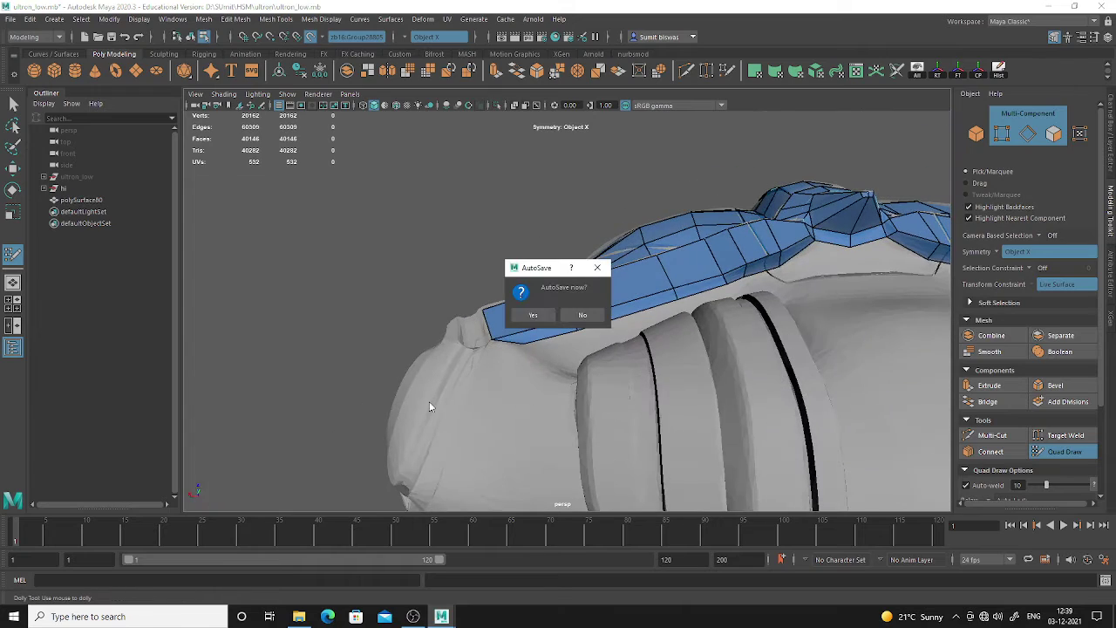
click(533, 314)
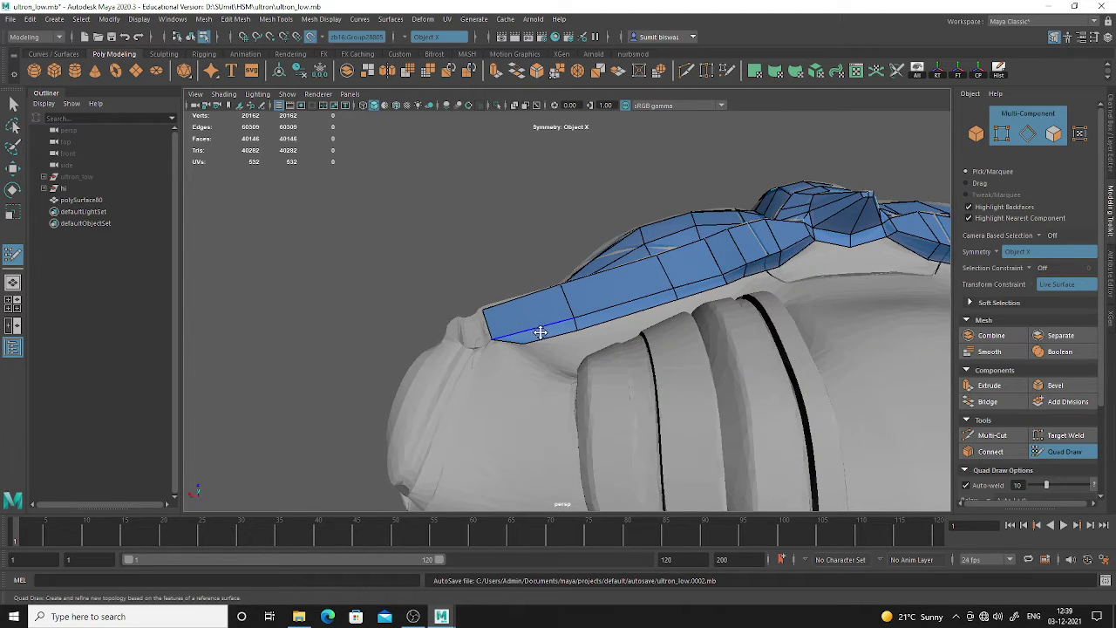
Add a mirrored quad below the chest plate's inner lower edge, over the start of the diagonal rib band
alt+drag(541, 333, 608, 353)
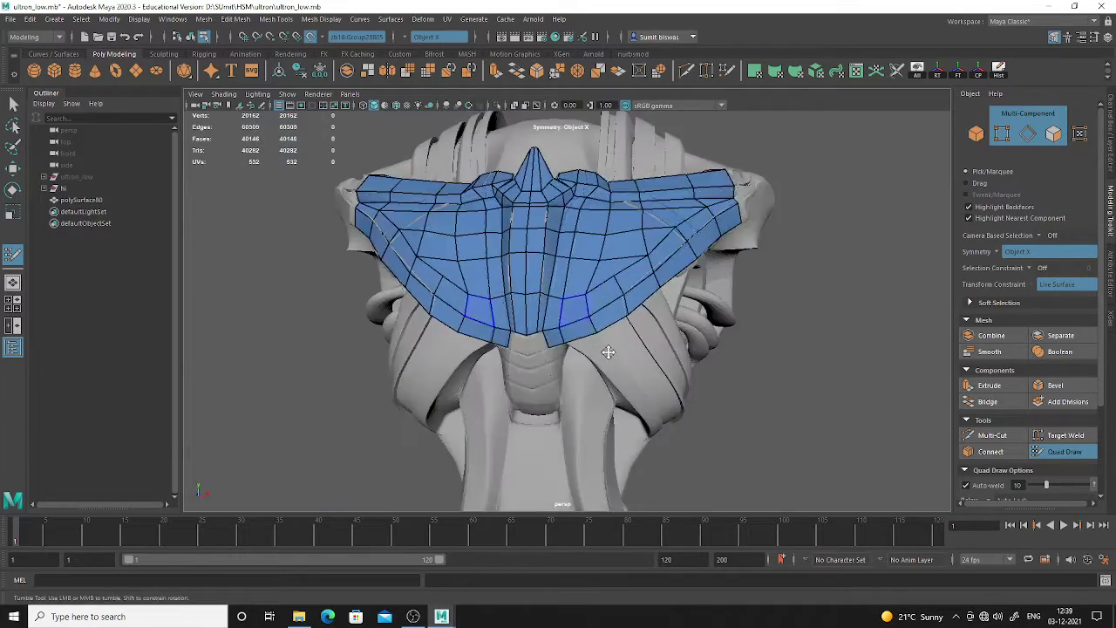
alt+middle_drag(608, 353, 515, 274)
scroll(516, 276, up, 4)
alt+drag(558, 262, 550, 302)
scroll(533, 297, up, 5)
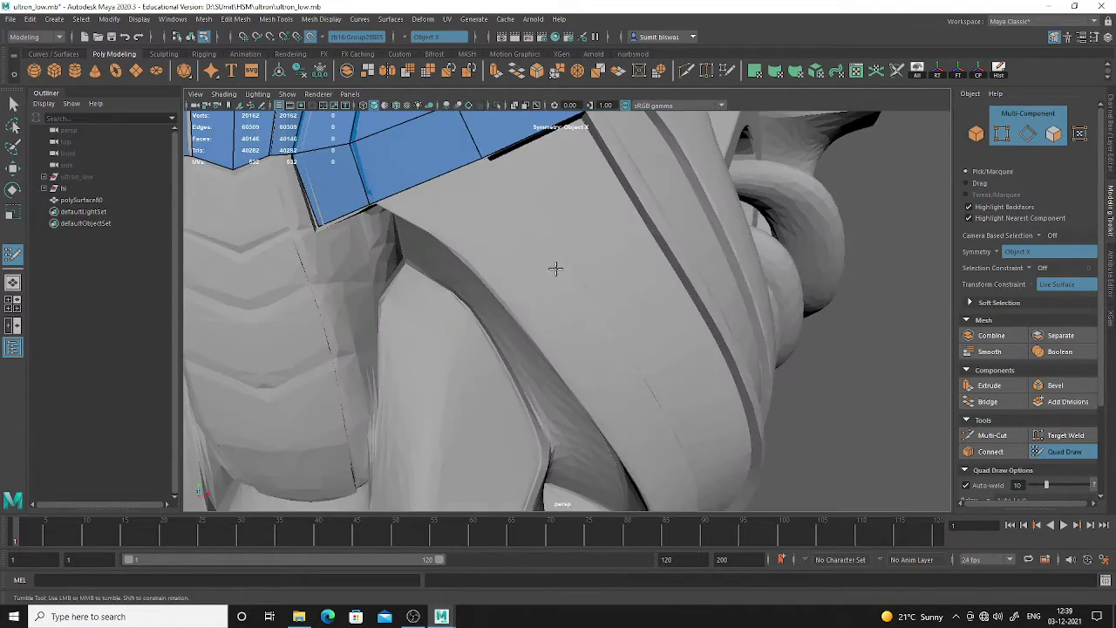
shift+click(489, 257)
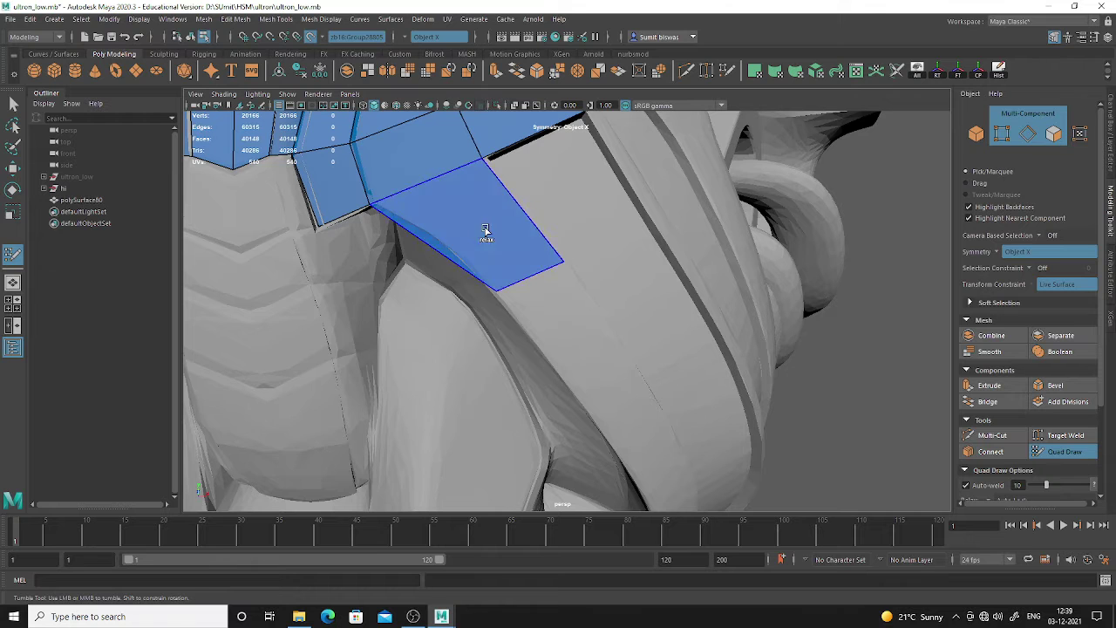
Continue the mirrored quad strip along the rib band's lower edge with three more faces to its outer corner
mouse_move(489, 257)
alt+mouse_down()
mouse_move(563, 327)
mouse_move(553, 342)
mouse_move(581, 354)
mouse_move(490, 335)
mouse_move(524, 351)
alt+mouse_up()
shift+click(467, 369)
shift+click(487, 351)
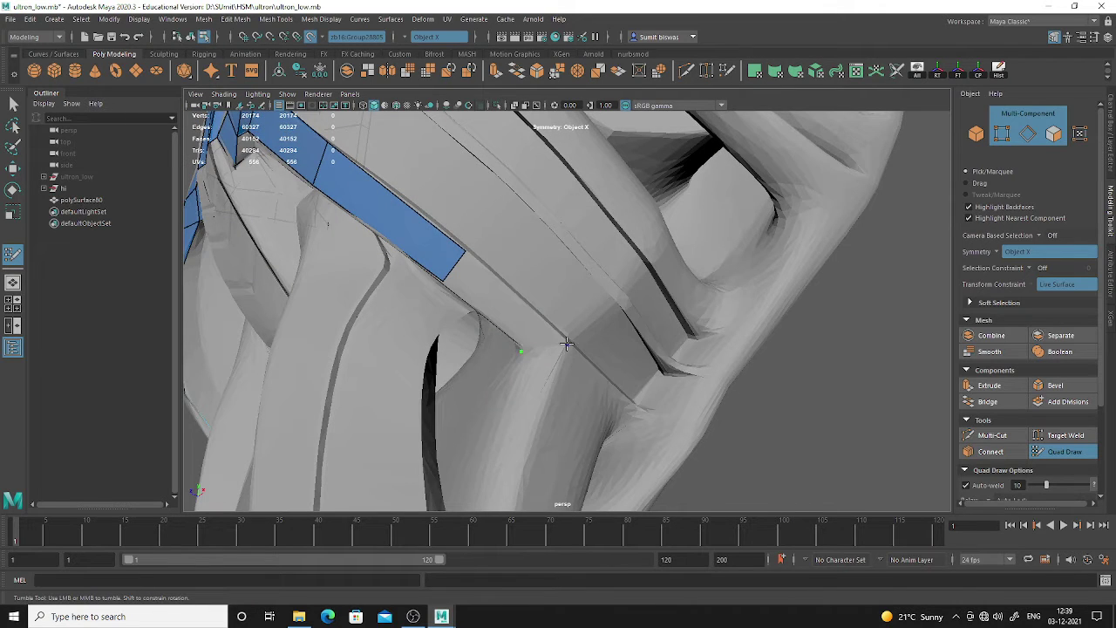
shift+click(511, 309)
Finish the mirrored quad strip at the rib band's outer corner and extend it with two faces down the side strap's front edge
alt+drag(510, 310, 511, 299)
alt+middle_drag(511, 299, 544, 277)
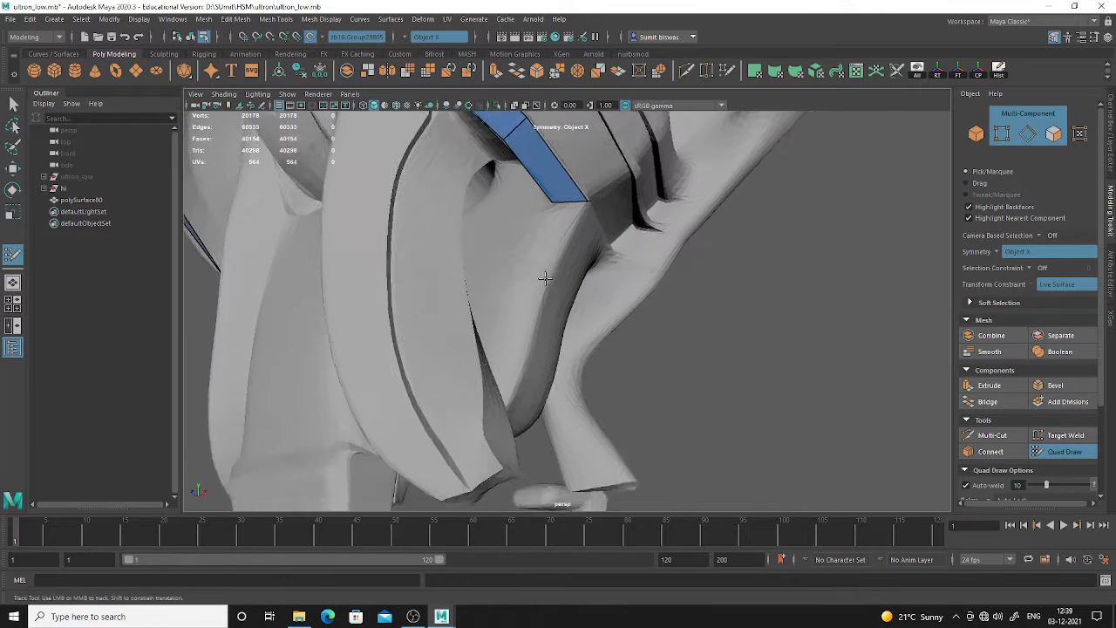
alt+right_drag(544, 277, 483, 302)
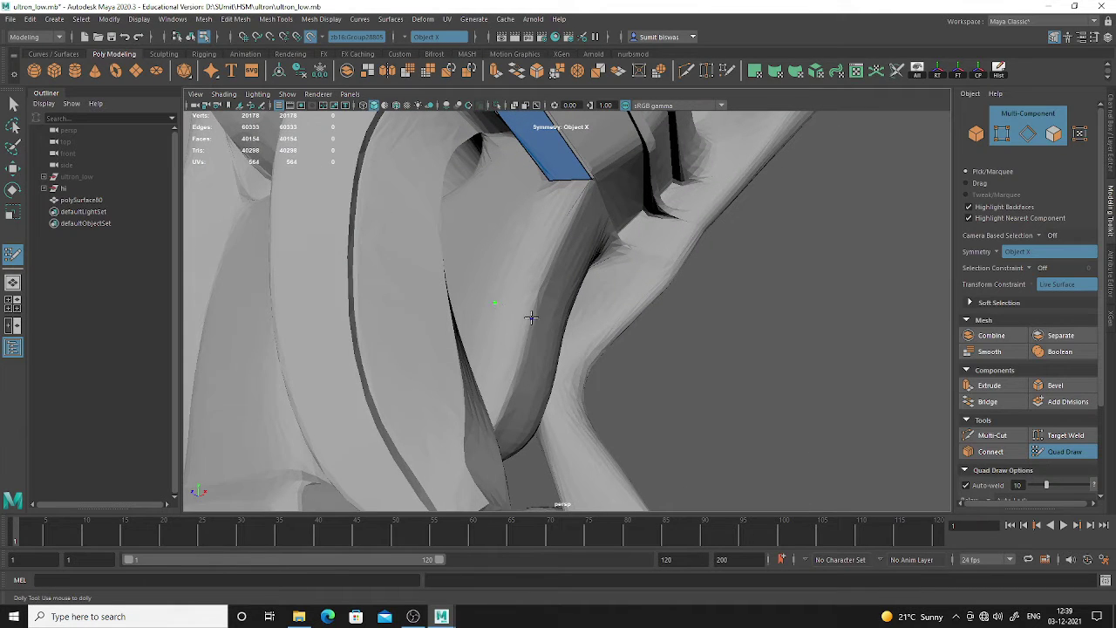
shift+click(538, 246)
alt+drag(538, 252, 488, 339)
alt+right_drag(488, 339, 470, 418)
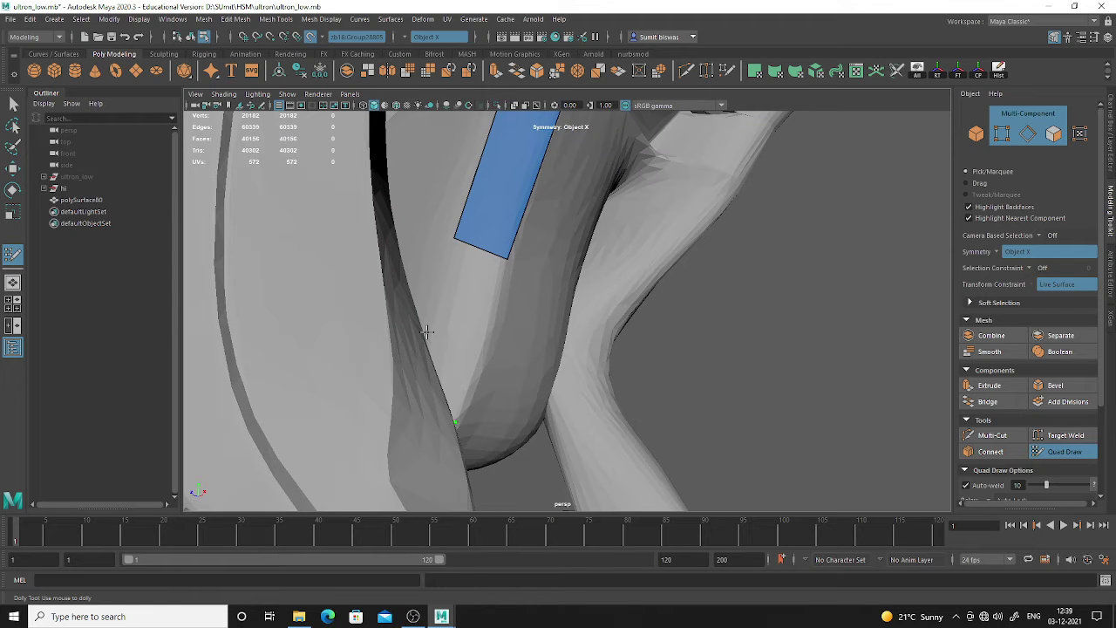
alt+drag(632, 372, 591, 253)
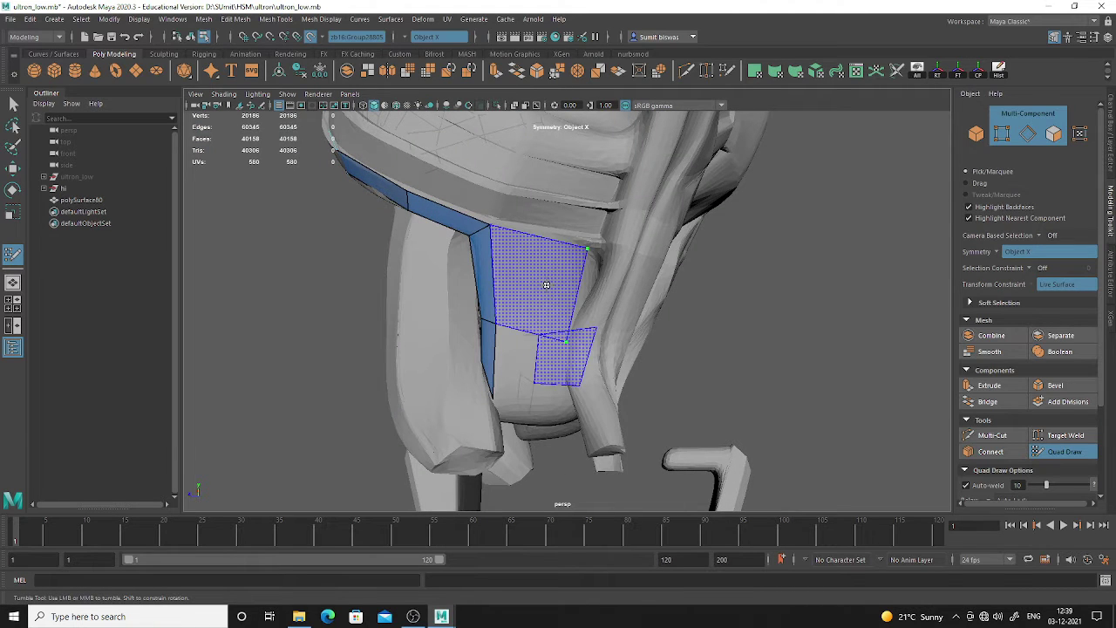
Fill two wide mirrored quads across the side strap's outer face, below the rib band's outer end
shift+click(548, 299)
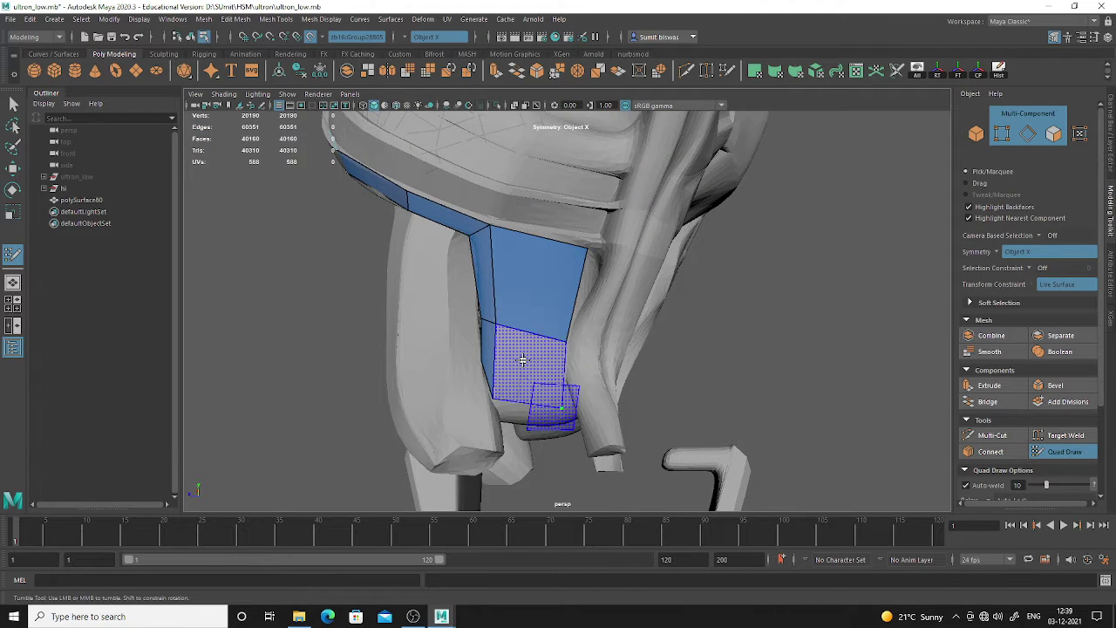
shift+click(522, 360)
alt+drag(522, 360, 463, 363)
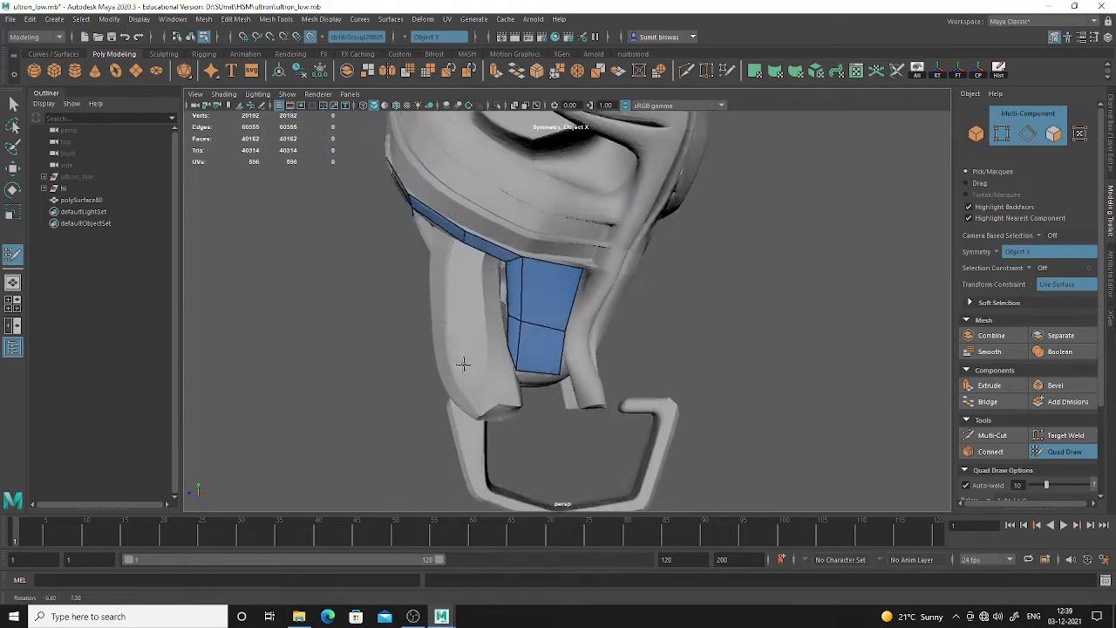
Add two narrow mirrored bevel quads around the recessed rib panel's inner corner, along the rib band and the chest plate's lower edge
alt+middle_drag(529, 294, 546, 354)
alt+drag(546, 354, 622, 350)
alt+middle_drag(569, 277, 578, 352)
alt+drag(578, 352, 495, 299)
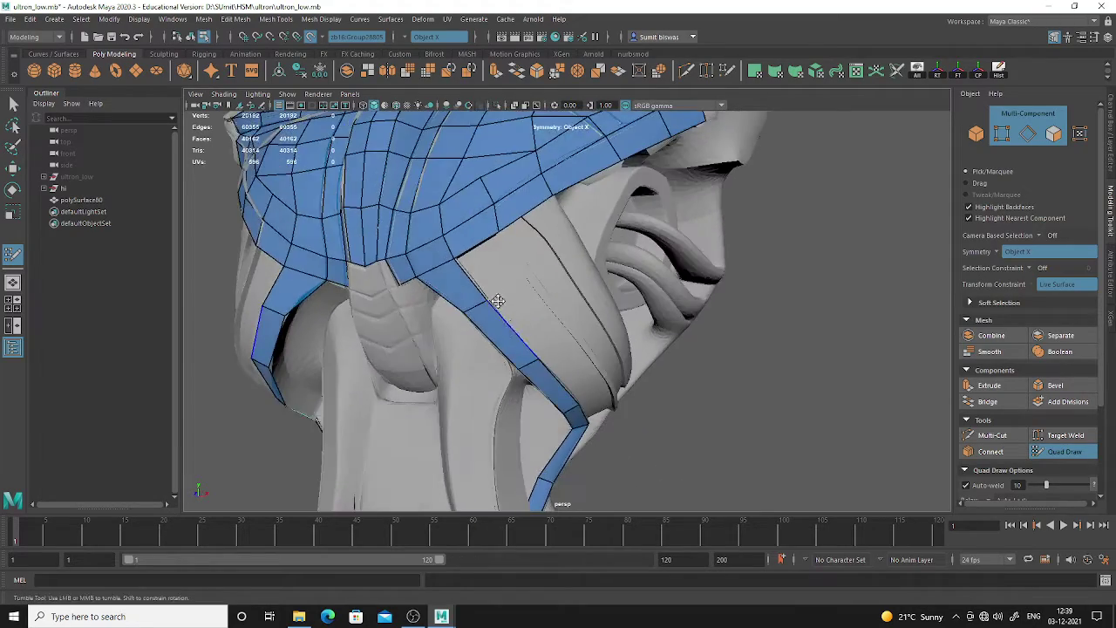
alt+right_drag(495, 299, 578, 376)
alt+drag(578, 376, 466, 299)
alt+middle_drag(466, 299, 543, 346)
alt+drag(542, 345, 456, 281)
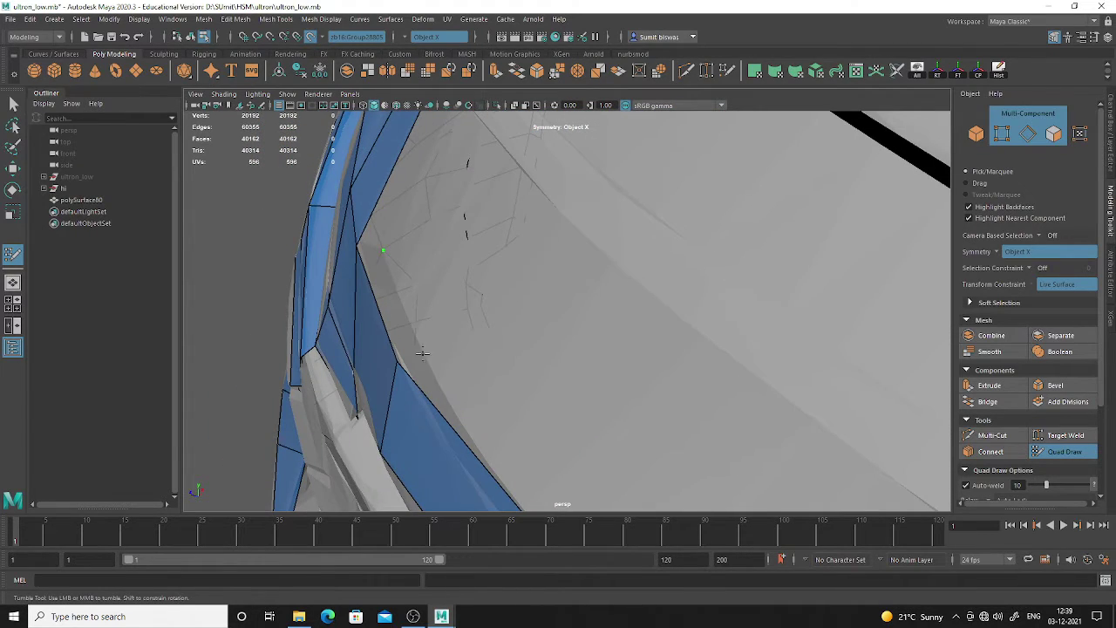
mouse_move(393, 306)
alt+mouse_down()
mouse_move(463, 304)
mouse_move(570, 192)
mouse_move(498, 308)
mouse_move(497, 218)
alt+mouse_up()
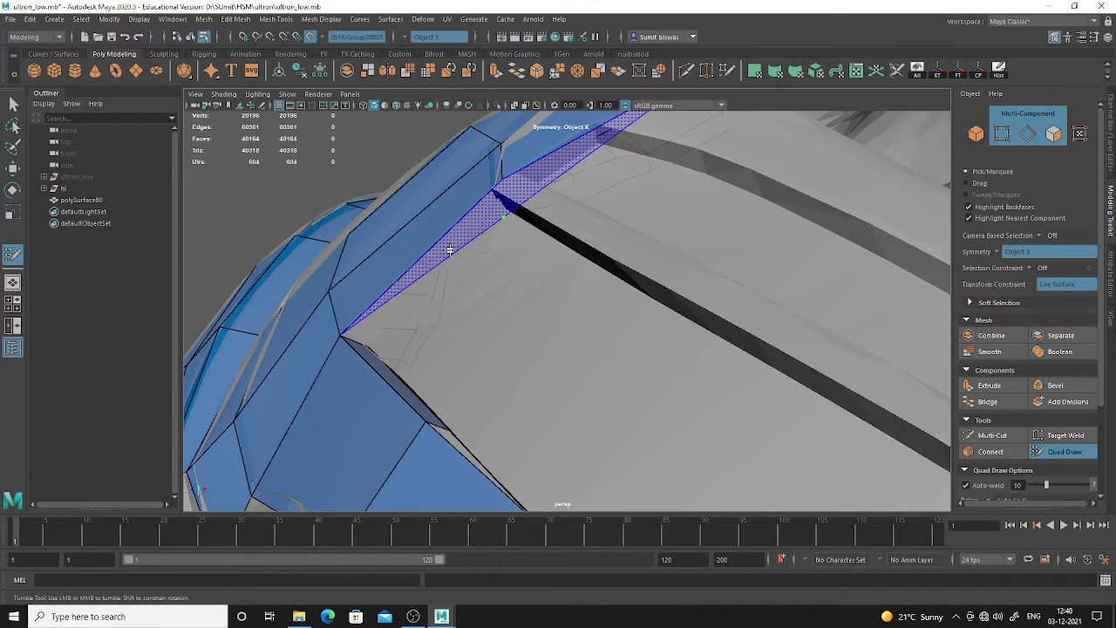
shift+click(429, 274)
mouse_move(445, 281)
alt+mouse_down()
mouse_move(590, 321)
mouse_move(611, 314)
alt+mouse_up()
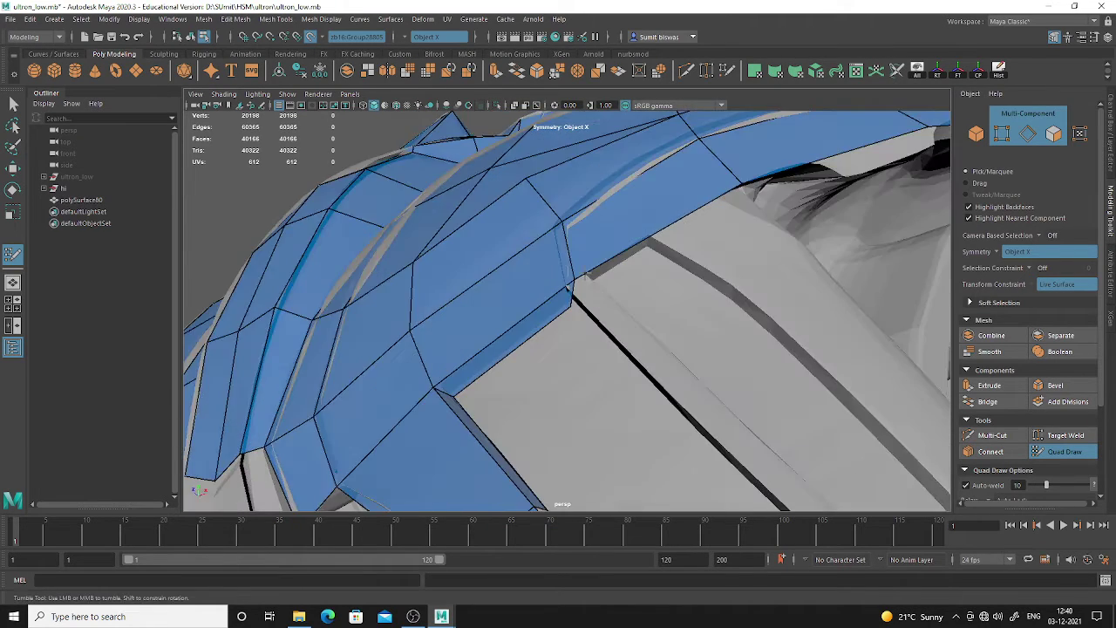
Examine the mirrored faces along the chest plate's lower edge and the shoulder band
scroll(578, 247, up, 2)
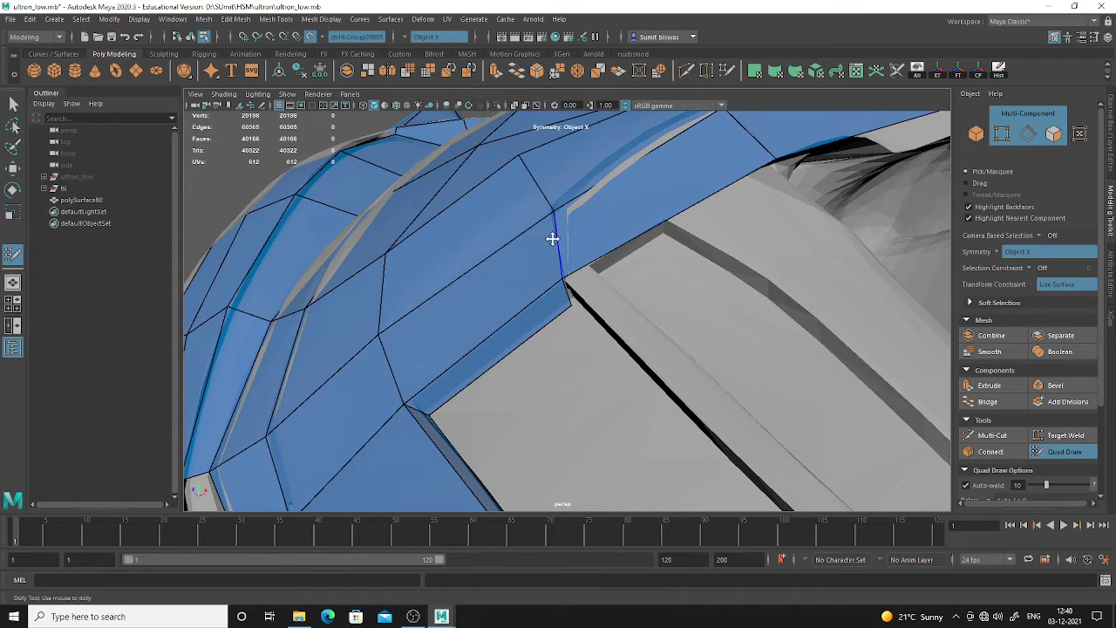
mouse_move(643, 297)
alt+mouse_down()
mouse_move(630, 296)
mouse_move(640, 333)
mouse_move(559, 336)
alt+mouse_up()
alt+middle_drag(580, 357, 589, 306)
alt+drag(589, 307, 567, 281)
mouse_move(578, 327)
alt+mouse_down()
mouse_move(581, 289)
mouse_move(535, 252)
mouse_move(585, 256)
mouse_move(581, 177)
mouse_move(593, 190)
alt+mouse_up()
scroll(574, 288, down, 3)
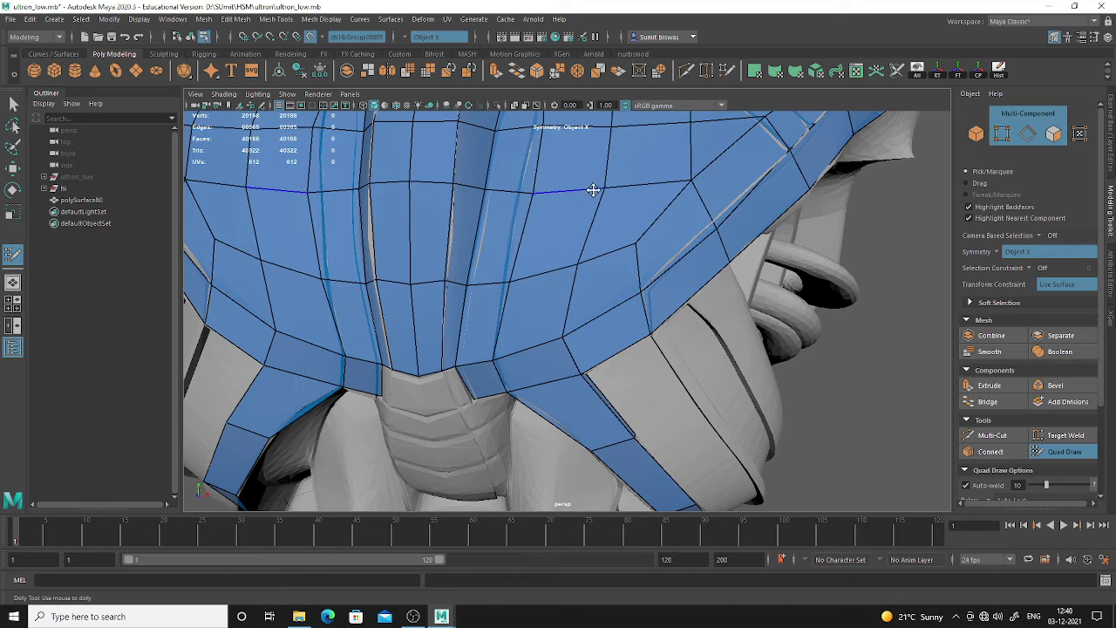
alt+middle_drag(593, 190, 506, 331)
mouse_move(488, 266)
shift+mouse_down()
mouse_move(506, 251)
mouse_move(549, 254)
mouse_move(543, 299)
shift+mouse_up()
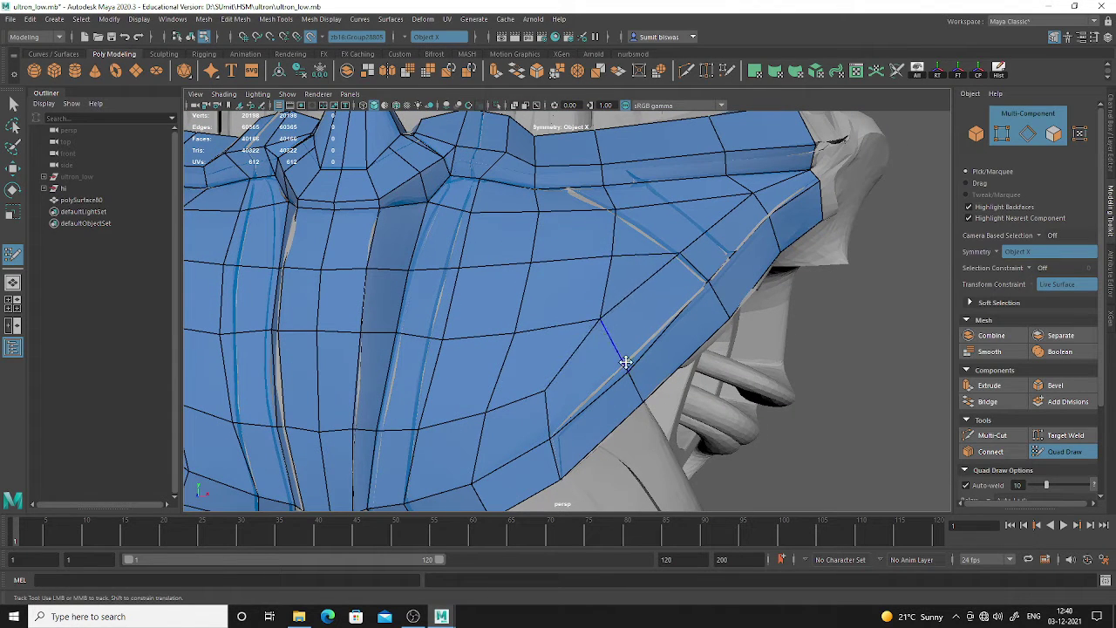
mouse_move(625, 361)
alt+right_down()
mouse_move(623, 351)
mouse_move(642, 353)
alt+right_up()
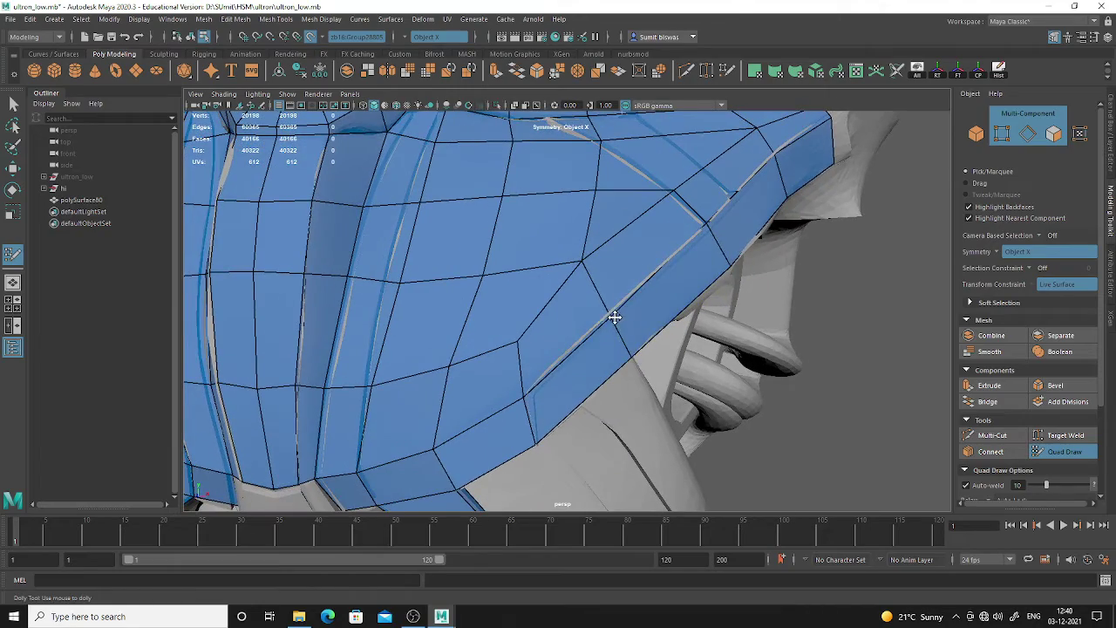
Add the first mirrored quad on the recessed rib panel's surface, in the corner between the two bevel faces
alt+drag(614, 318, 554, 296)
alt+right_drag(554, 296, 625, 372)
alt+middle_drag(571, 252, 567, 319)
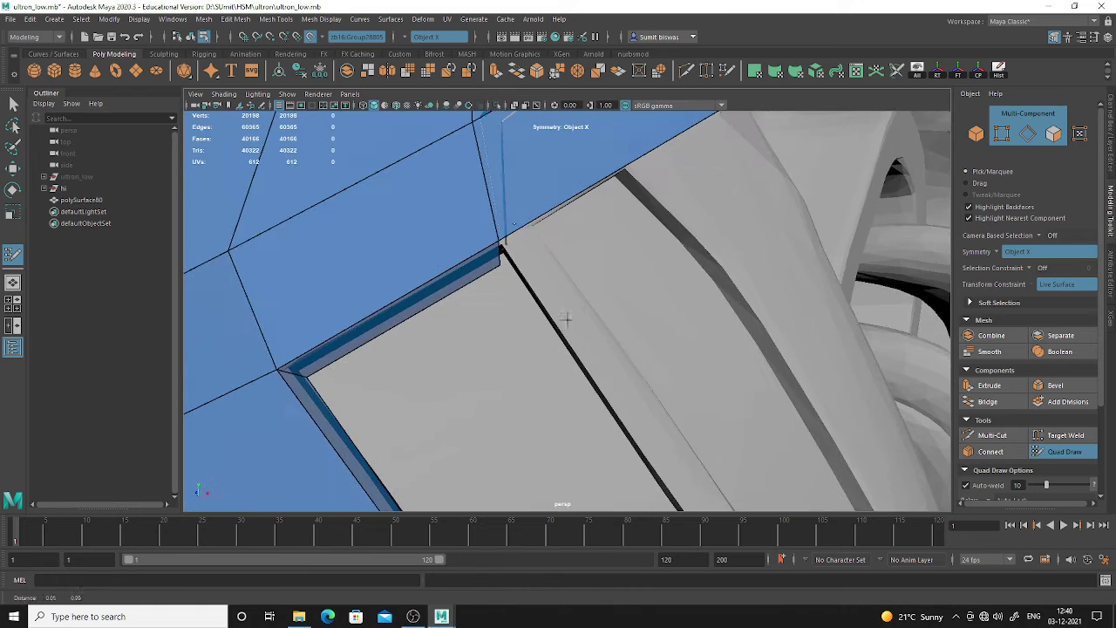
alt+middle_drag(472, 114, 490, 198)
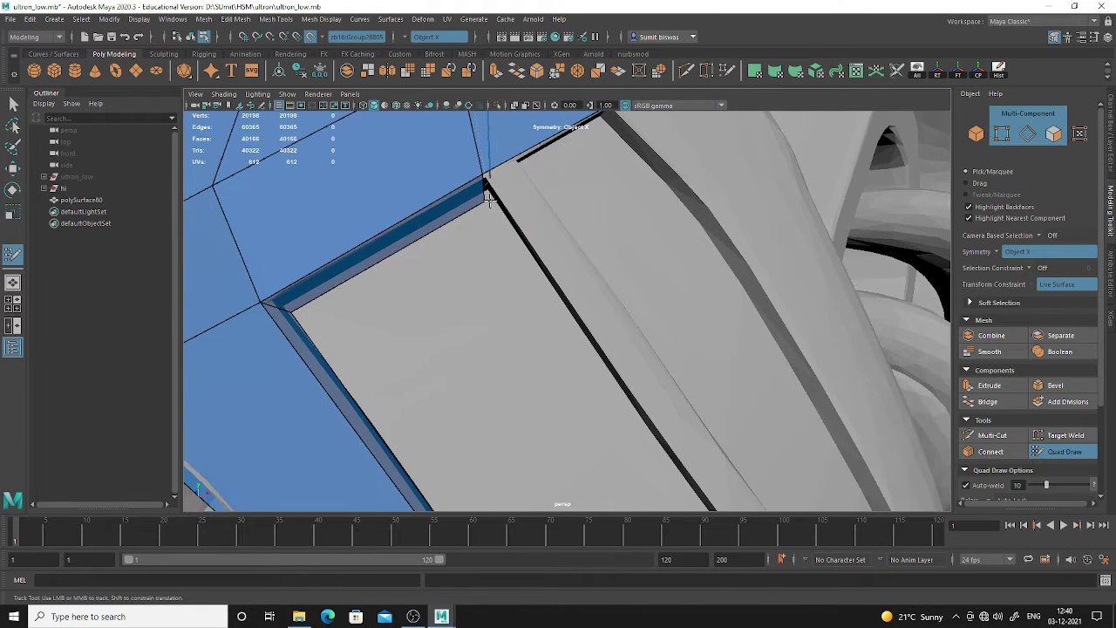
alt+right_drag(508, 245, 539, 308)
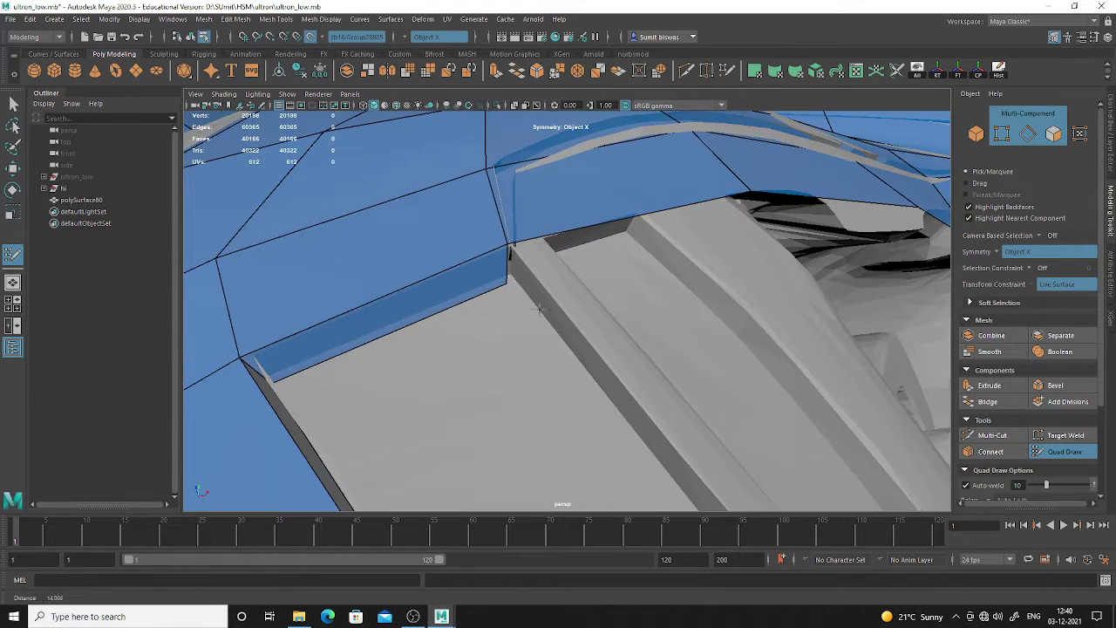
alt+middle_drag(589, 384, 620, 398)
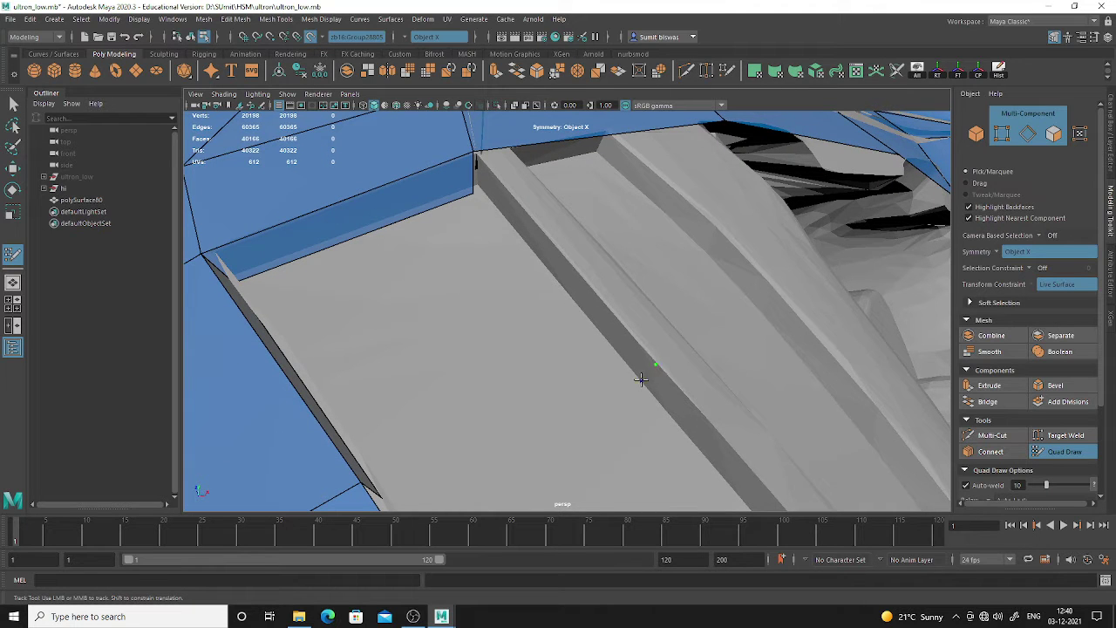
shift+click(605, 319)
mouse_move(608, 328)
alt+mouse_down()
mouse_move(486, 386)
mouse_move(480, 352)
mouse_move(570, 438)
mouse_move(463, 369)
alt+mouse_up()
shift+click(480, 353)
shift+click(463, 369)
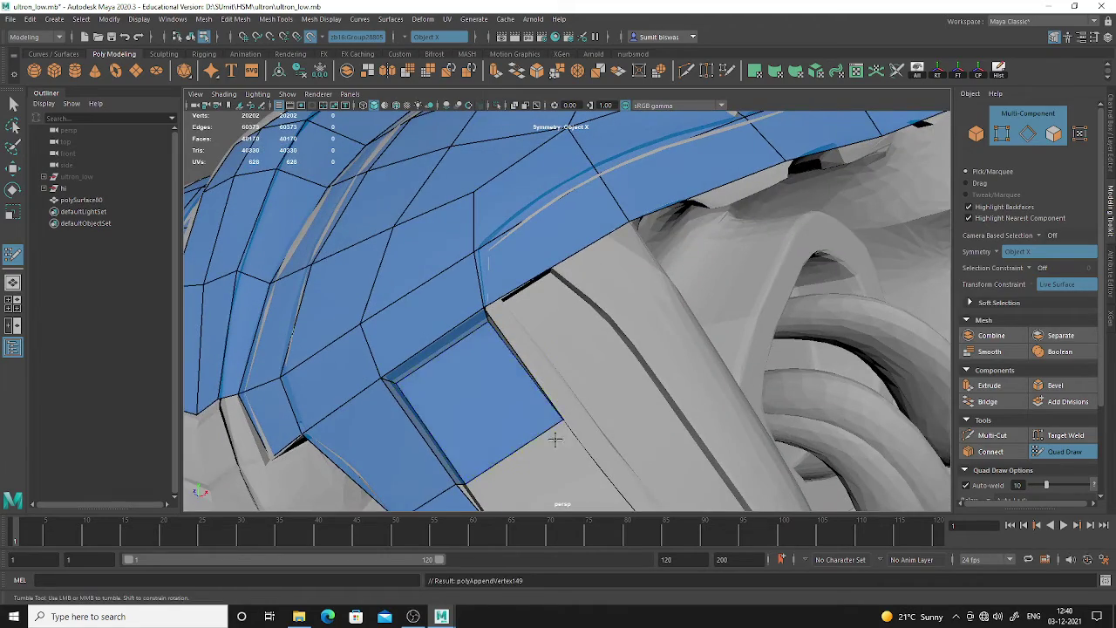
Insert two edge loops across the longer faces of the mirrored rib band strip and move an inner vertex onto the band's edge
alt+middle_drag(555, 439, 503, 292)
alt+drag(503, 291, 464, 342)
alt+middle_drag(464, 342, 513, 218)
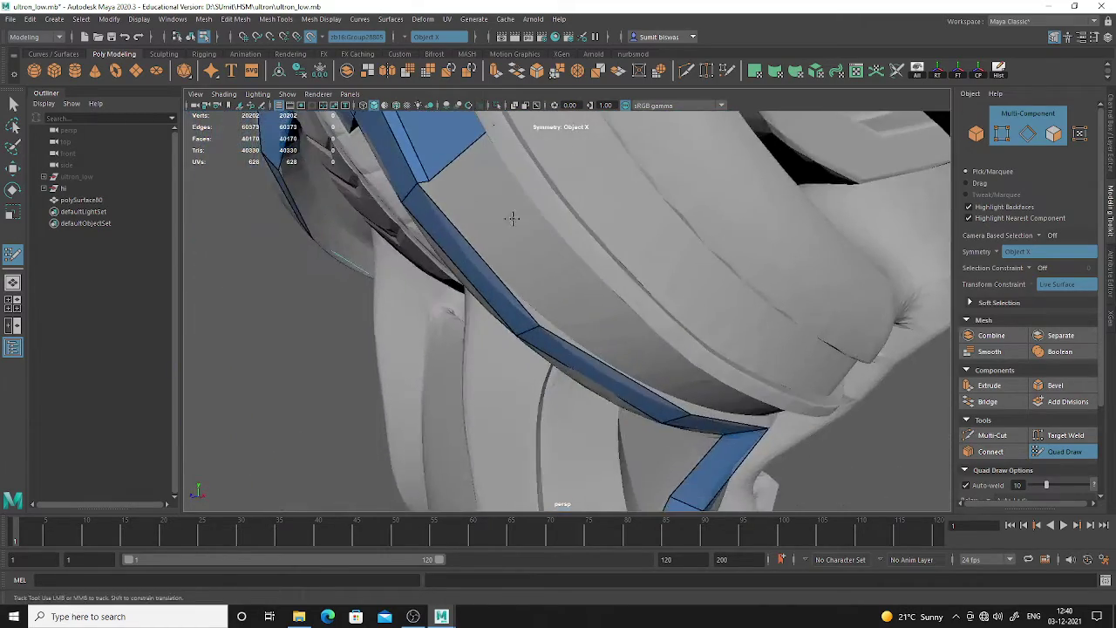
alt+drag(513, 218, 673, 208)
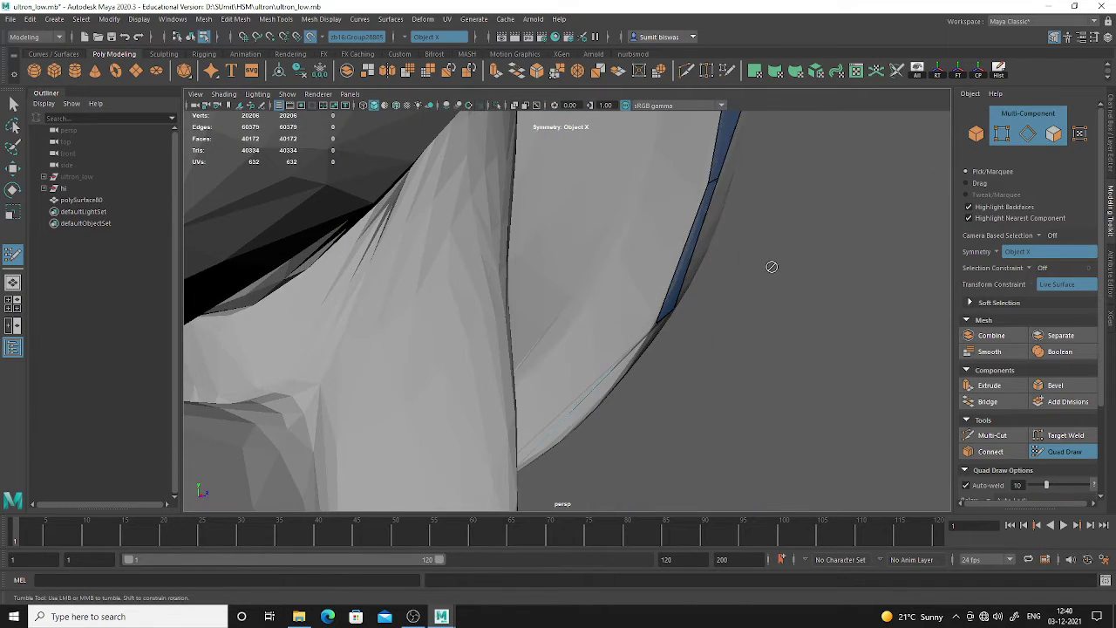
alt+drag(770, 267, 444, 257)
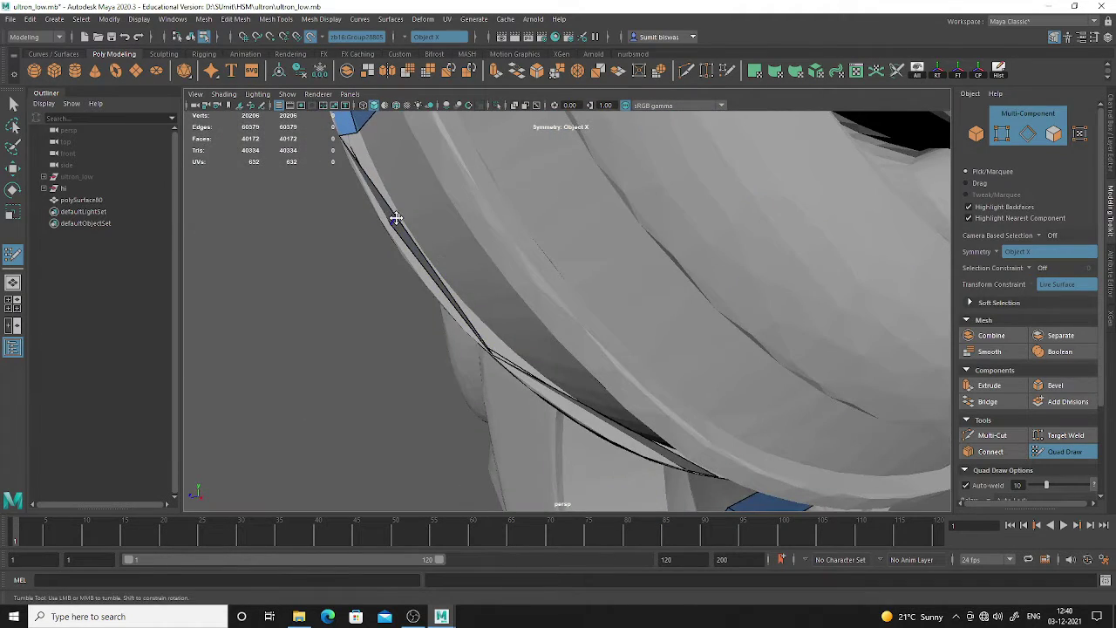
alt+drag(396, 217, 563, 262)
ctrl+click(544, 275)
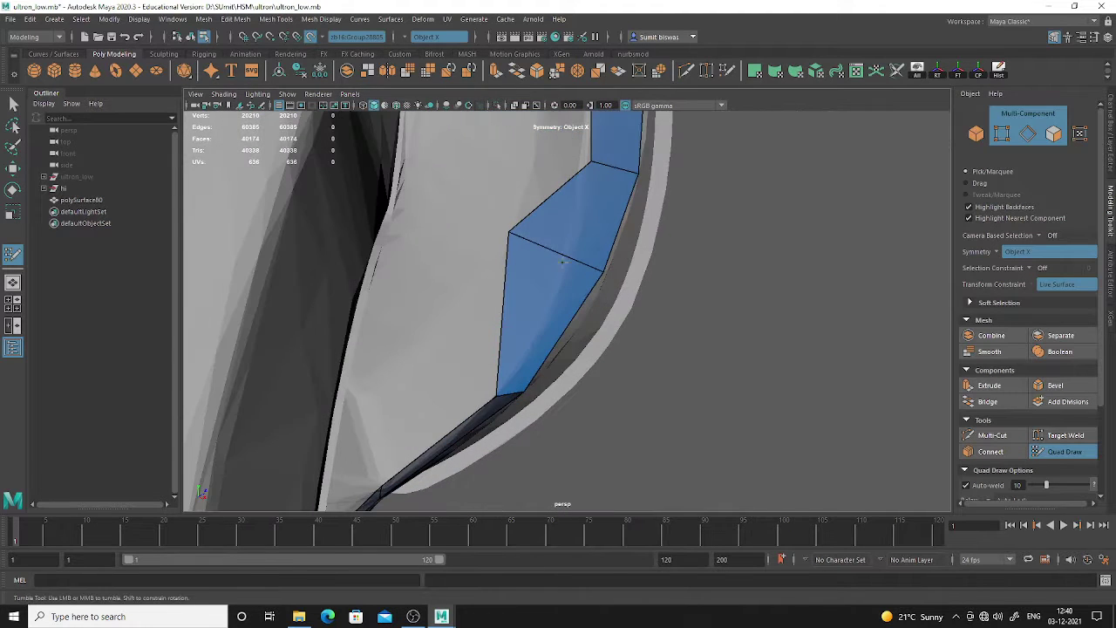
drag(507, 233, 553, 265)
alt+drag(564, 275, 542, 265)
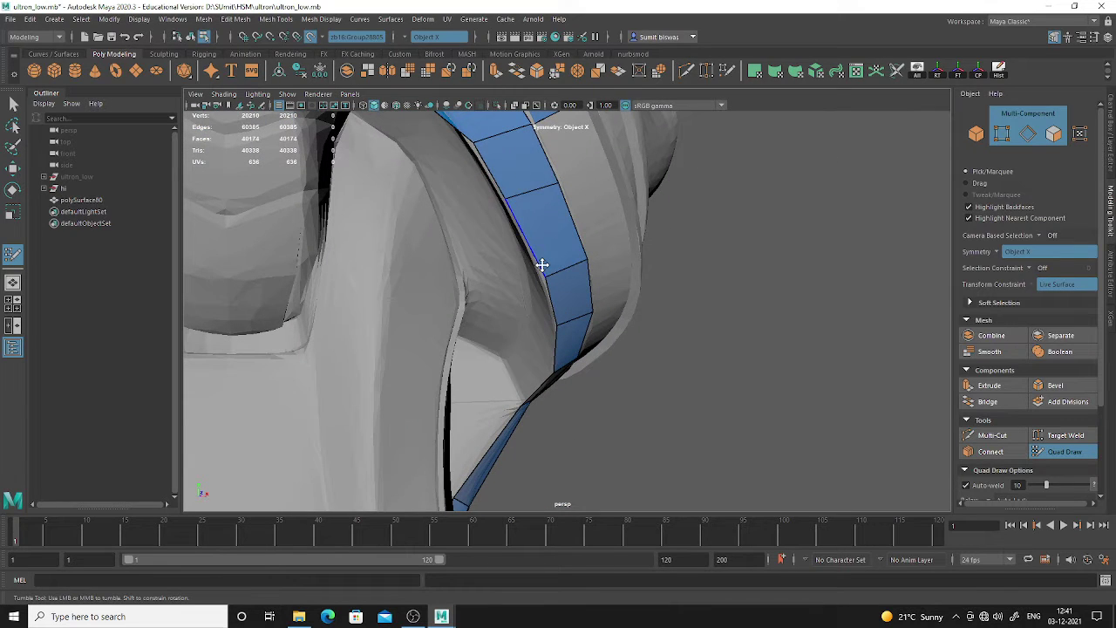
Continue the narrow mirrored bevel strip along the rib band's upper edge with one more quad past the recessed panel face
alt+drag(637, 290, 422, 281)
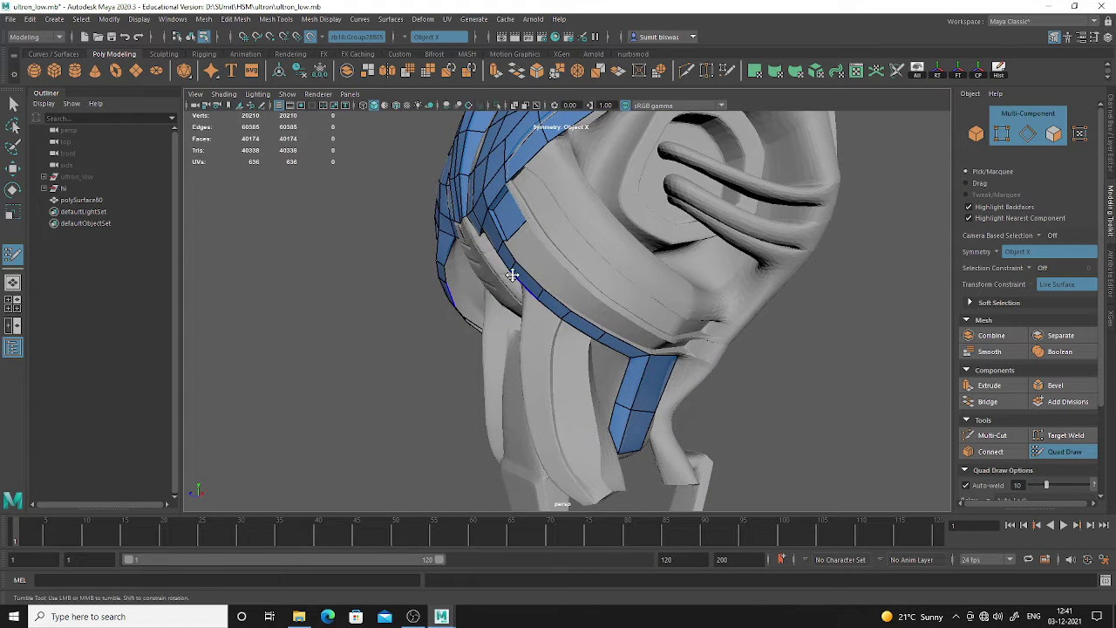
alt+drag(504, 223, 498, 250)
alt+right_drag(498, 249, 591, 401)
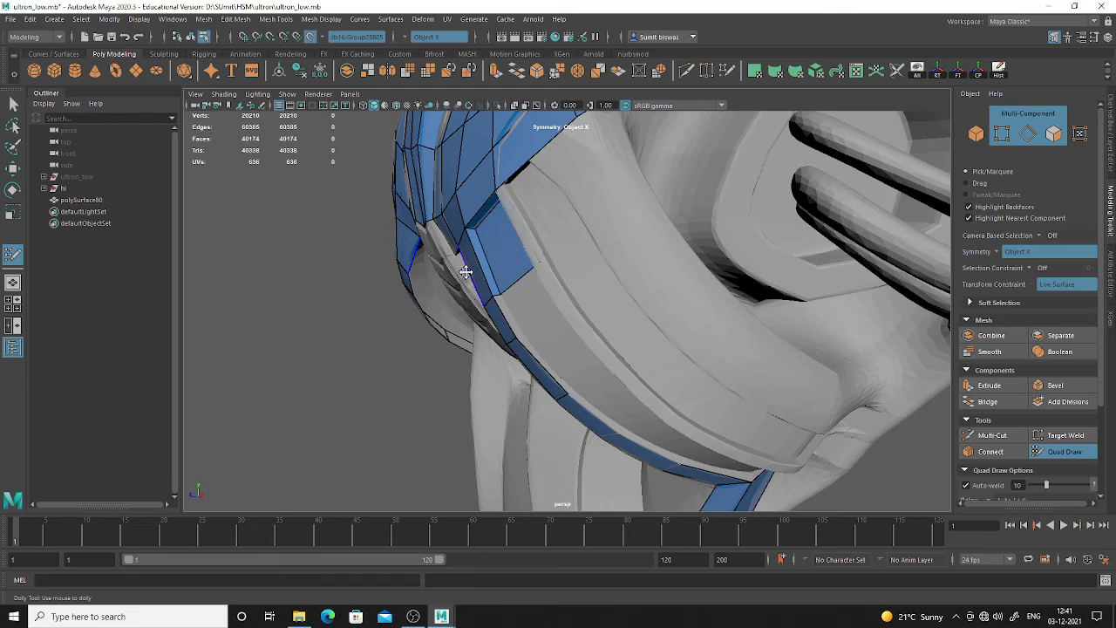
alt+drag(466, 271, 504, 266)
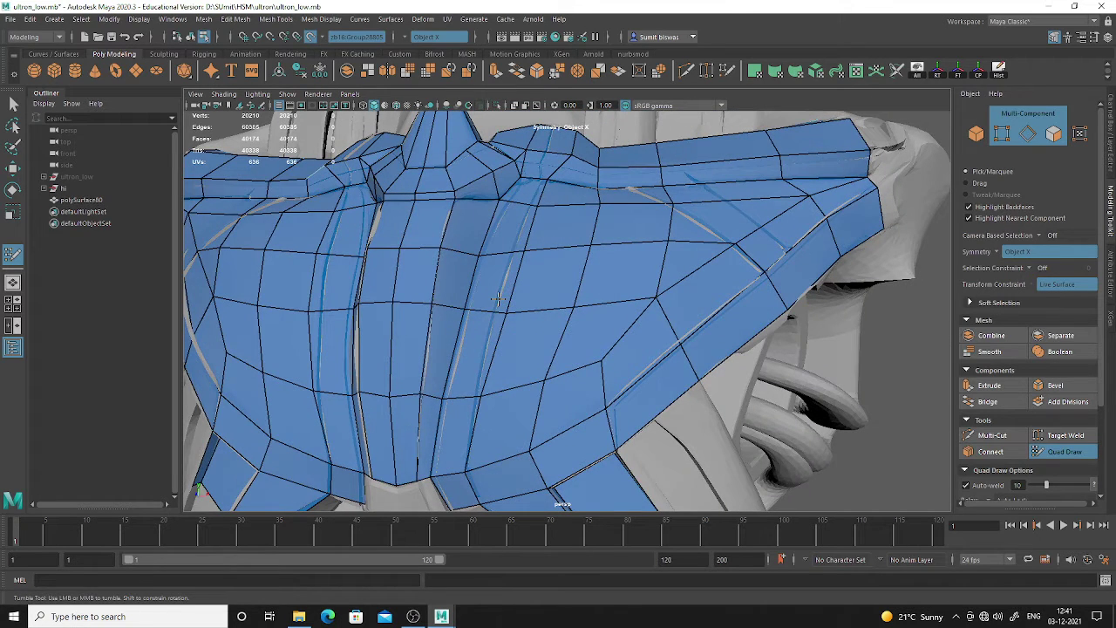
alt+drag(517, 304, 550, 304)
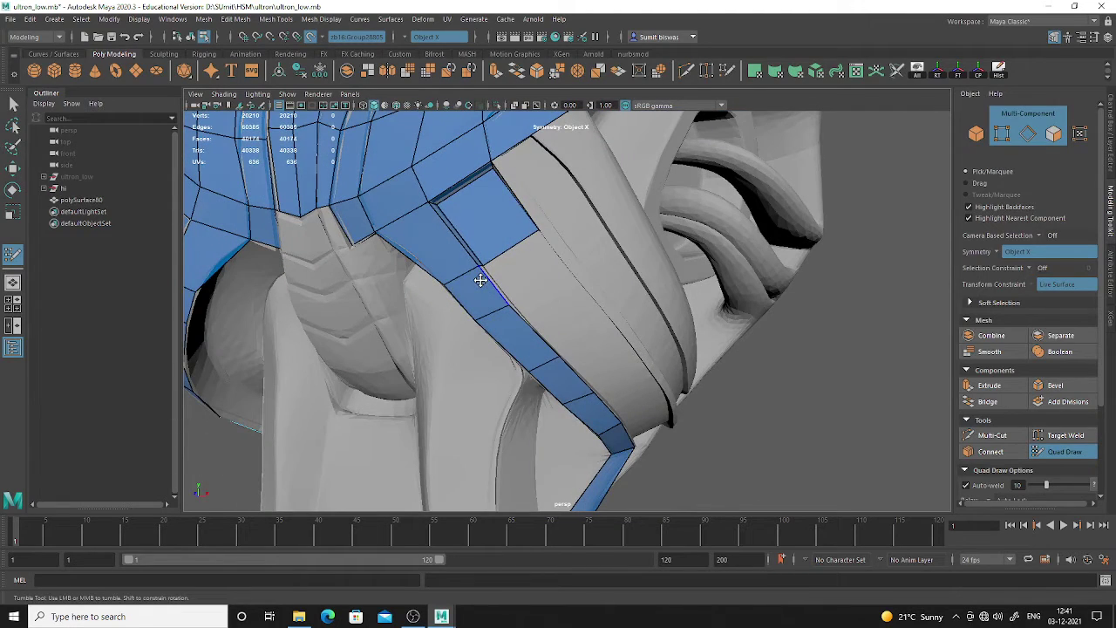
alt+drag(480, 280, 518, 289)
alt+right_drag(518, 288, 610, 337)
mouse_move(610, 337)
alt+mouse_down()
mouse_move(563, 266)
mouse_move(371, 301)
mouse_move(550, 346)
mouse_move(632, 327)
mouse_move(575, 303)
mouse_move(633, 276)
mouse_move(621, 292)
alt+mouse_up()
shift+click(545, 279)
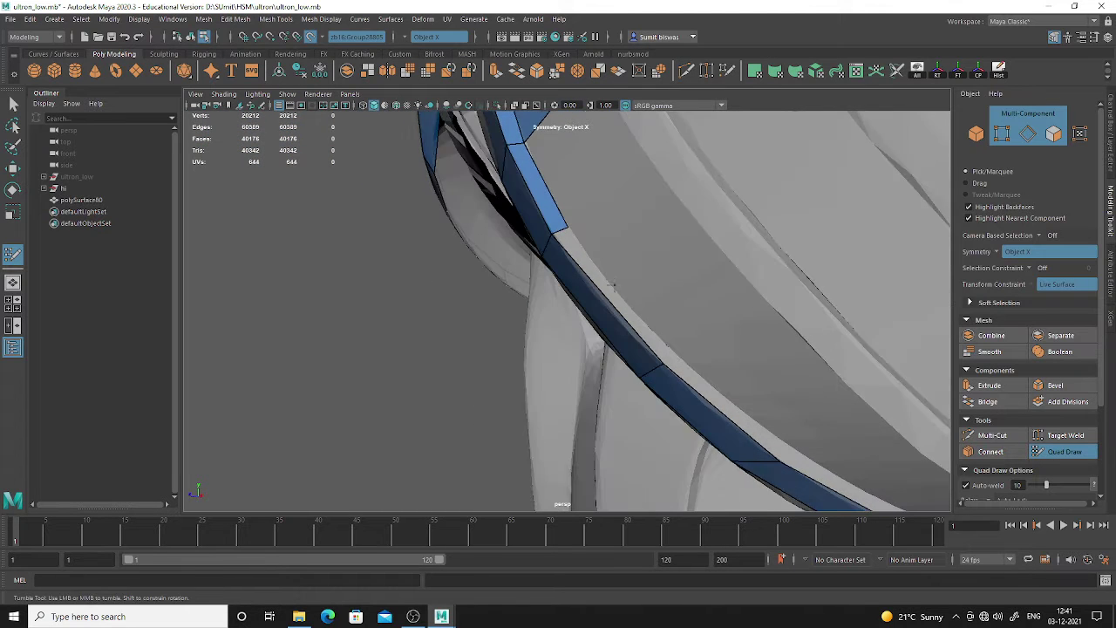
Extend the narrow mirrored bevel strip with four more quads along the rib band's upper edge to the side strap's corner
scroll(667, 349, up, 2)
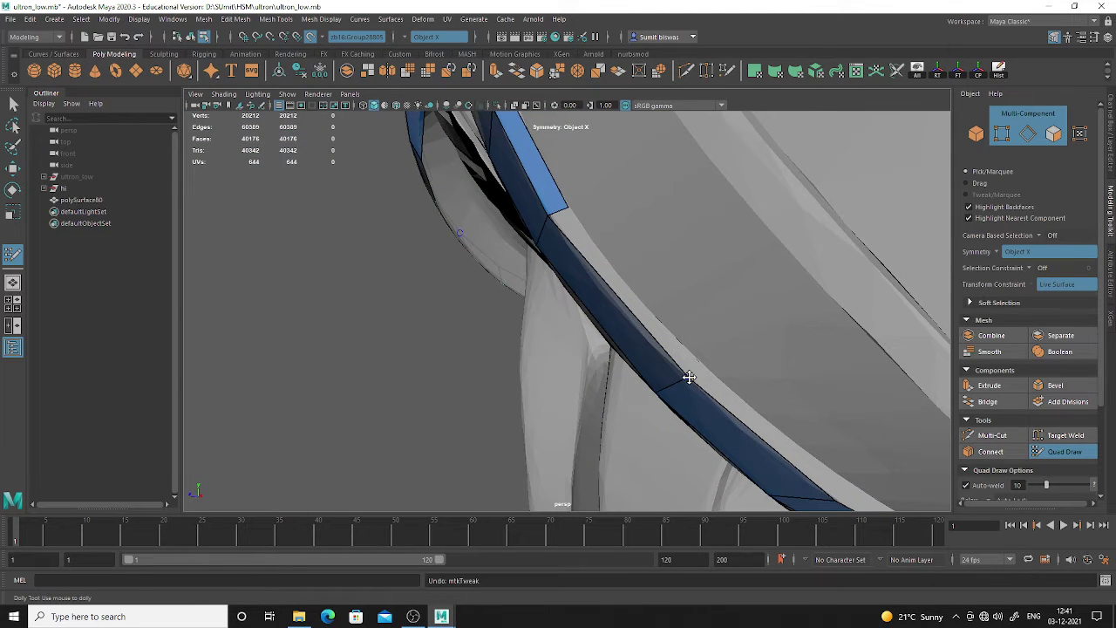
shift+click(654, 321)
mouse_move(654, 320)
alt+middle_down()
mouse_move(701, 348)
mouse_move(600, 304)
mouse_move(511, 299)
alt+middle_up()
shift+click(689, 349)
shift+click(635, 319)
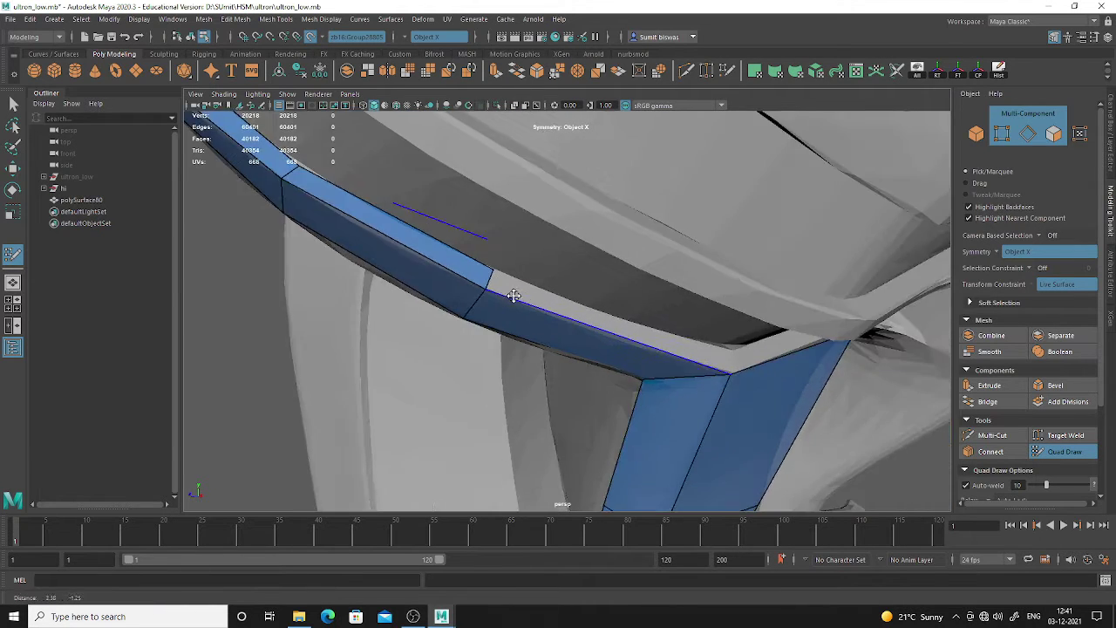
shift+click(683, 341)
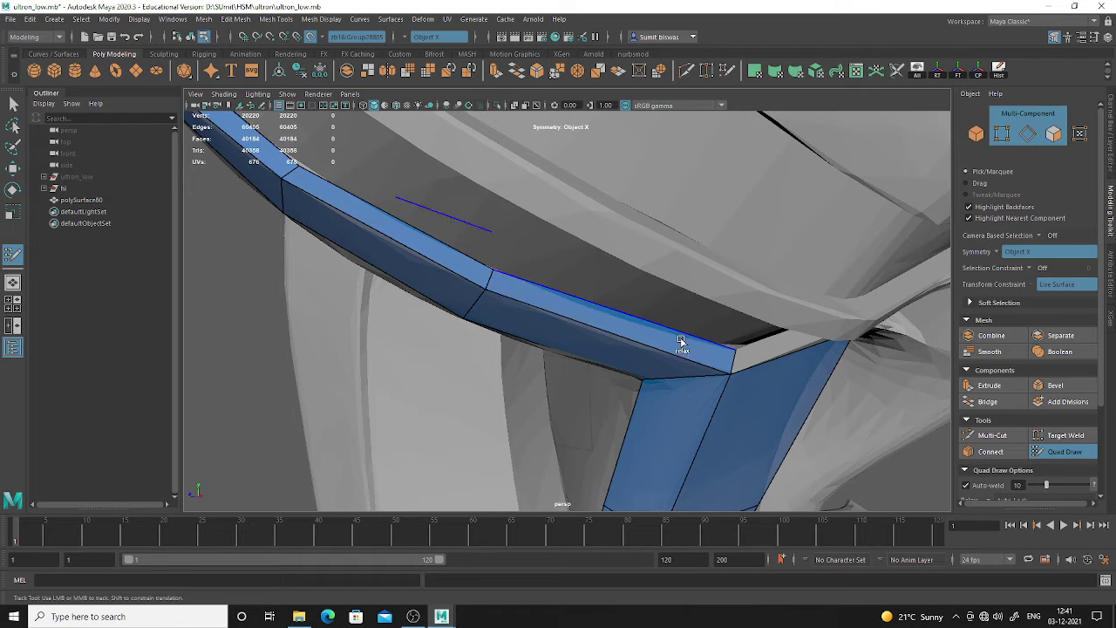
Move the strap face's upper rear vertex to the ledge end, place a point above it and fill a narrow mirrored quad along the ledge
mouse_move(731, 396)
alt+mouse_down()
mouse_move(602, 404)
mouse_move(605, 341)
alt+mouse_up()
alt+middle_drag(605, 341, 490, 275)
alt+drag(538, 344, 491, 354)
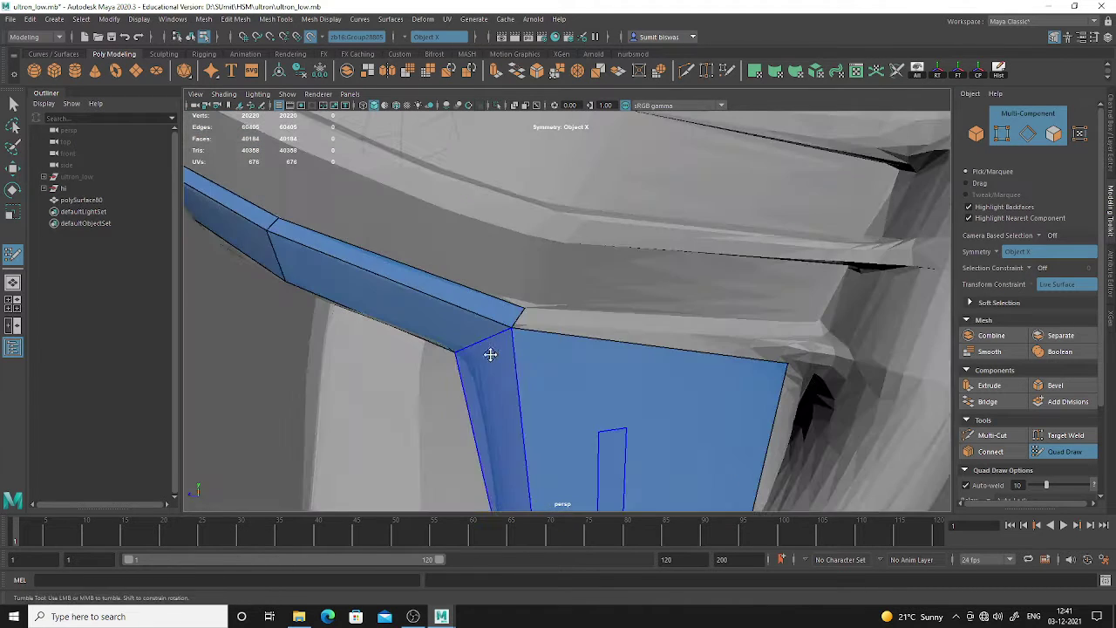
alt+middle_drag(714, 377, 664, 364)
drag(743, 349, 773, 339)
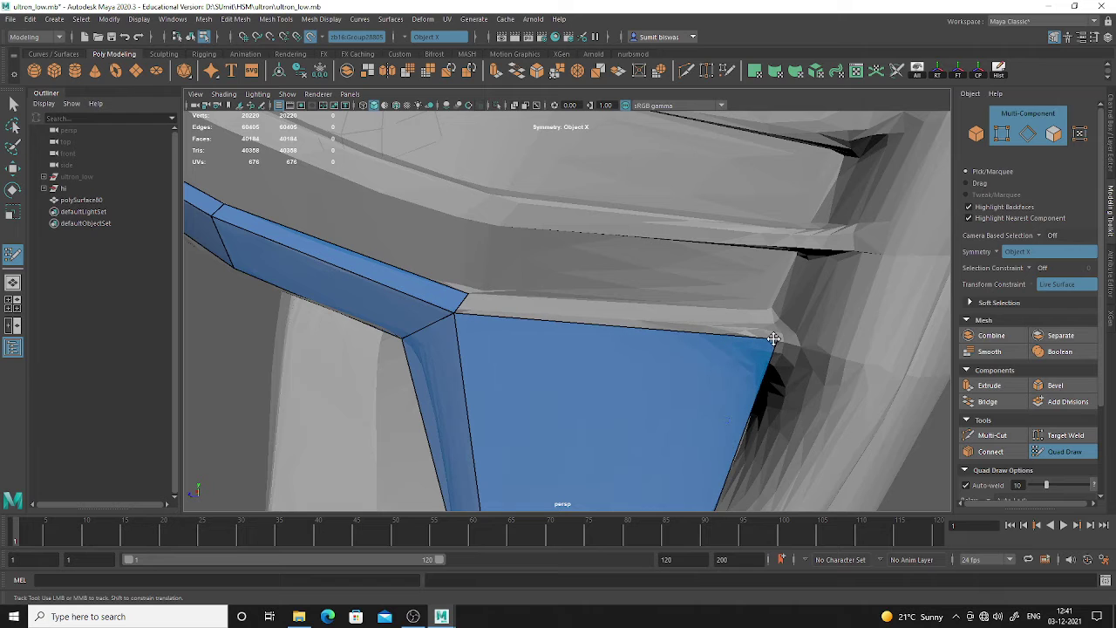
click(773, 309)
shift+click(703, 325)
alt+drag(633, 466, 726, 420)
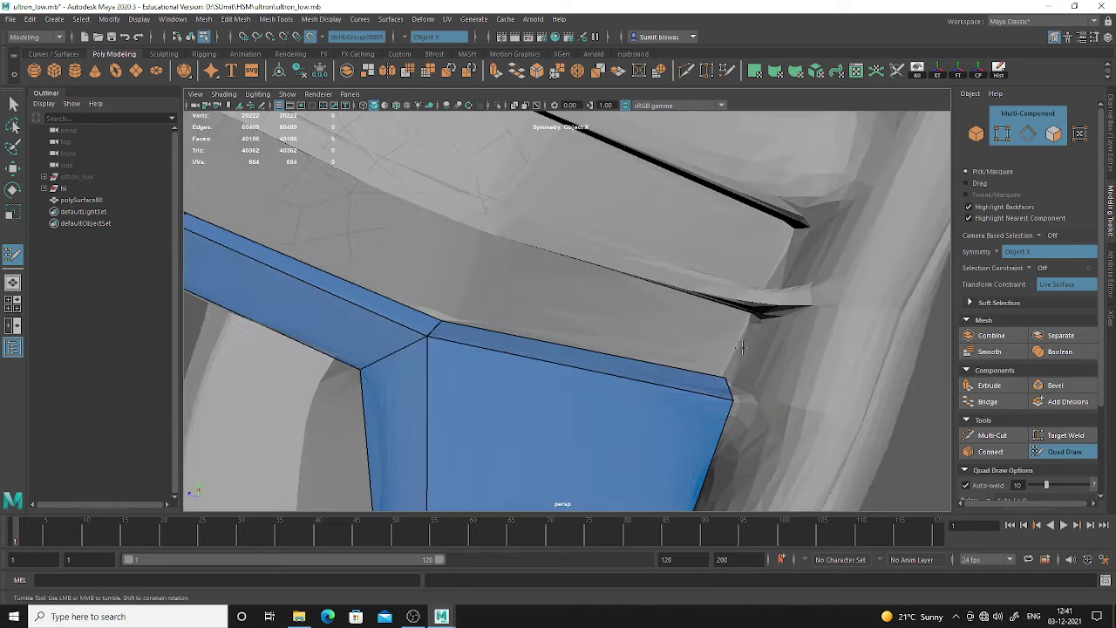
Place two points at the lower end of the next rib band and fill a small mirrored quad from the bevel strip's end
alt+middle_drag(762, 343, 690, 333)
alt+right_drag(690, 332, 704, 311)
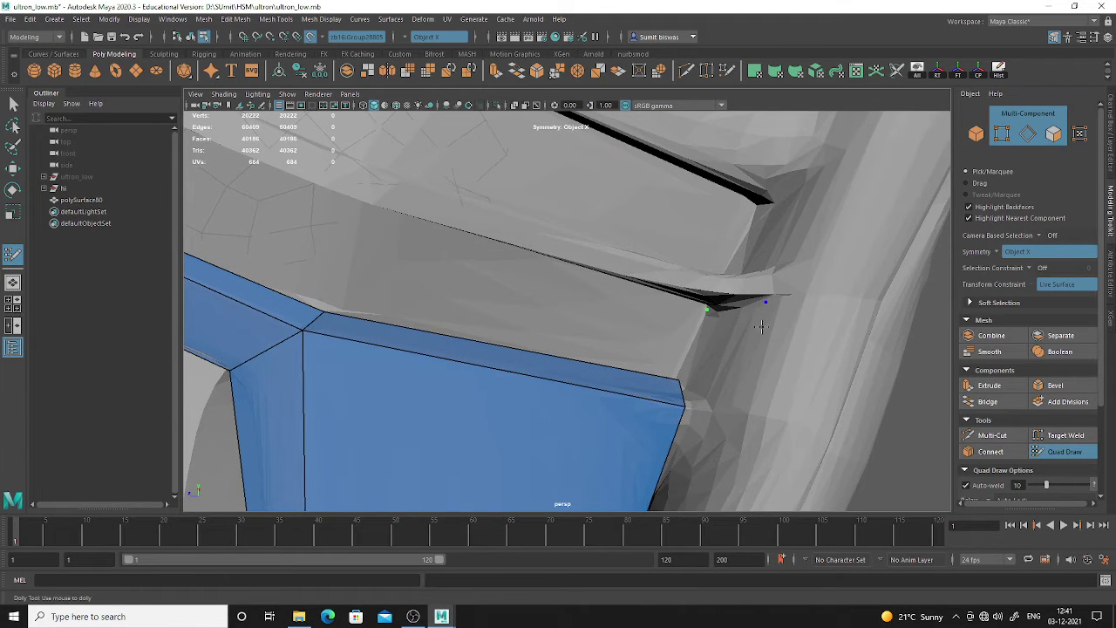
shift+click(713, 359)
alt+drag(715, 349, 715, 415)
mouse_move(638, 387)
mouse_down()
mouse_move(592, 387)
mouse_move(653, 428)
mouse_move(620, 384)
mouse_up()
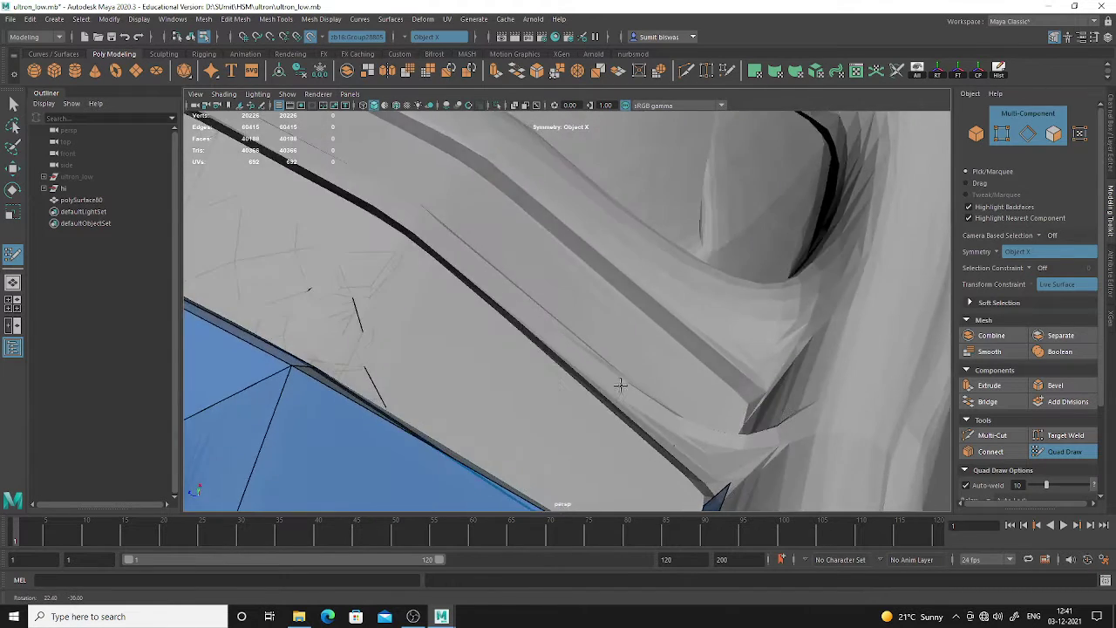
Fill a mirrored quad on the inset rib band directly below the recessed panel's filled face
alt+middle_drag(664, 490, 695, 432)
alt+right_drag(639, 424, 406, 270)
alt+drag(406, 269, 557, 312)
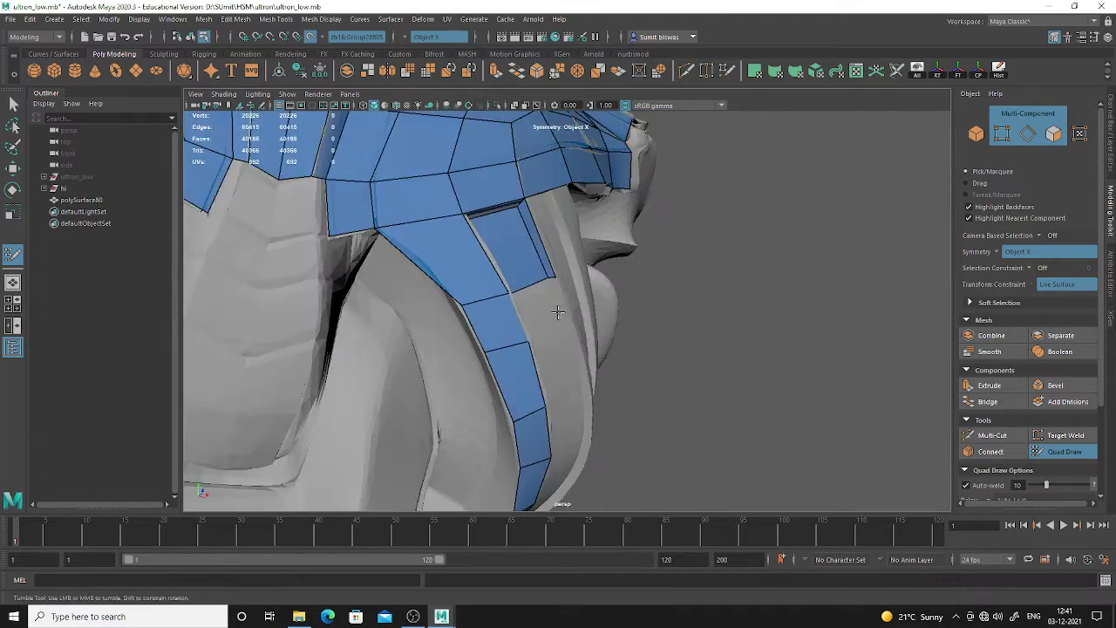
alt+right_drag(556, 312, 636, 349)
alt+middle_drag(407, 207, 501, 358)
mouse_move(501, 356)
alt+mouse_down()
mouse_move(443, 360)
mouse_move(451, 324)
mouse_move(436, 336)
mouse_move(468, 311)
mouse_move(480, 274)
alt+mouse_up()
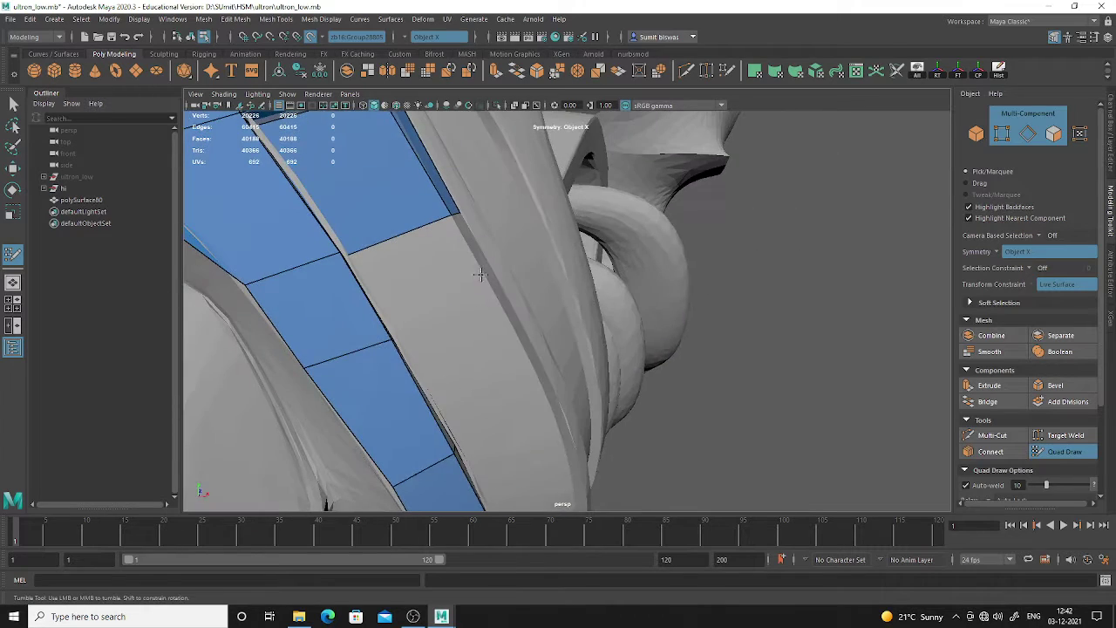
alt+drag(462, 322, 427, 331)
shift+click(409, 302)
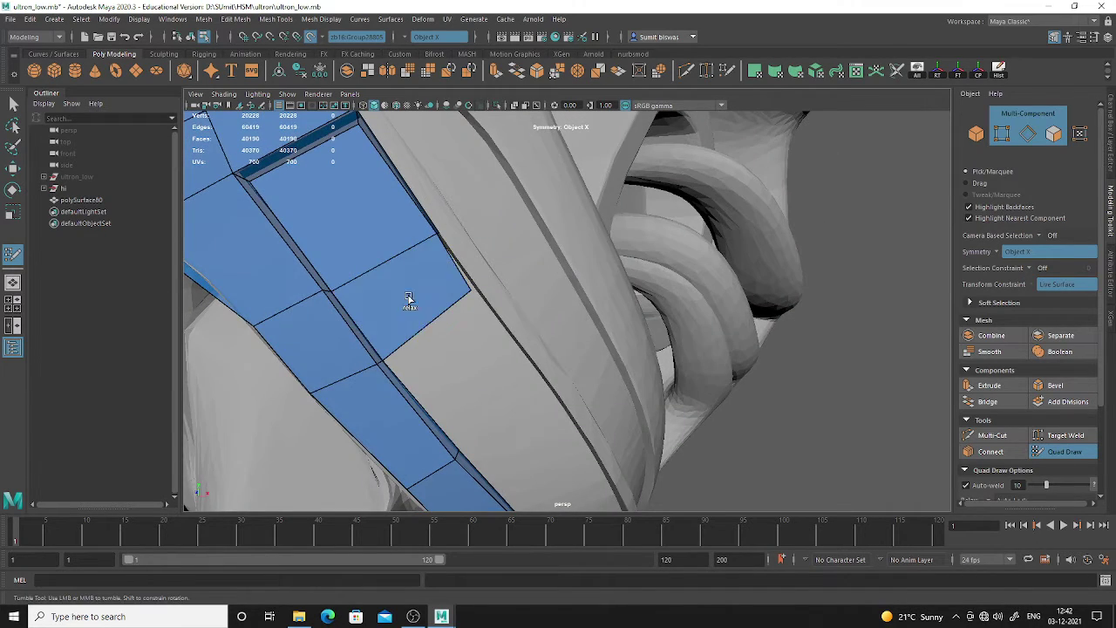
Continue the mirrored face strip down the inset rib band with three more quads
alt+middle_drag(469, 297, 459, 251)
alt+drag(477, 294, 524, 343)
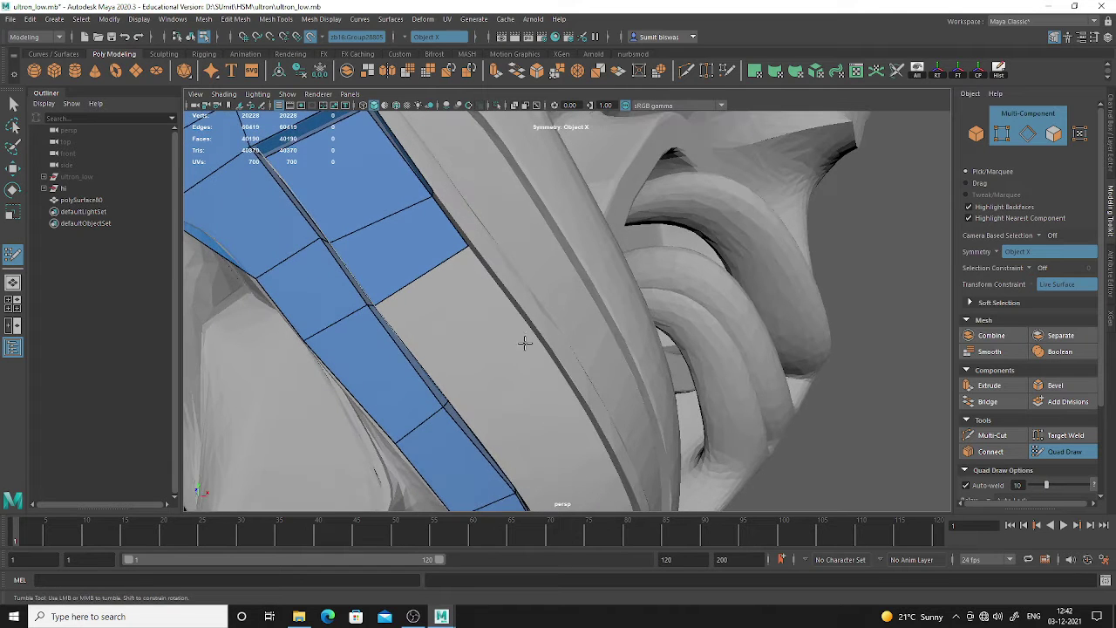
alt+drag(456, 322, 463, 352)
shift+click(448, 308)
mouse_move(448, 308)
alt+middle_down()
mouse_move(486, 374)
mouse_move(499, 290)
mouse_move(520, 339)
alt+middle_up()
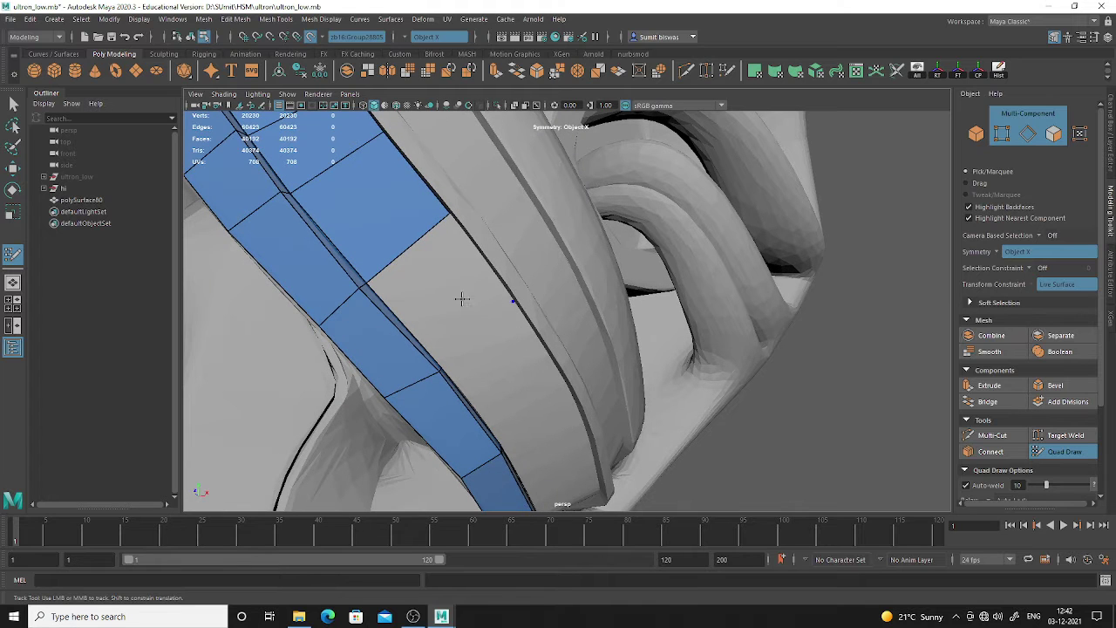
alt+middle_drag(541, 386, 475, 329)
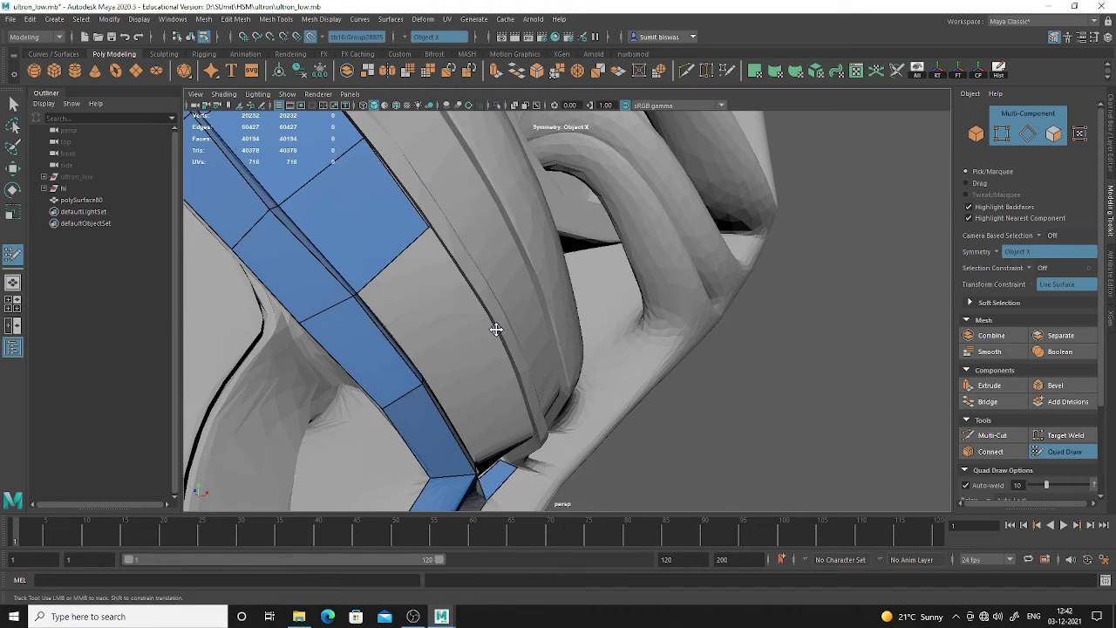
shift+click(443, 311)
Fill the last two mirrored quads of the inset rib band, joining the strip to the small end face on the ledge
mouse_move(443, 312)
alt+mouse_down()
mouse_move(613, 323)
mouse_move(426, 326)
alt+mouse_up()
alt+right_drag(427, 326, 497, 358)
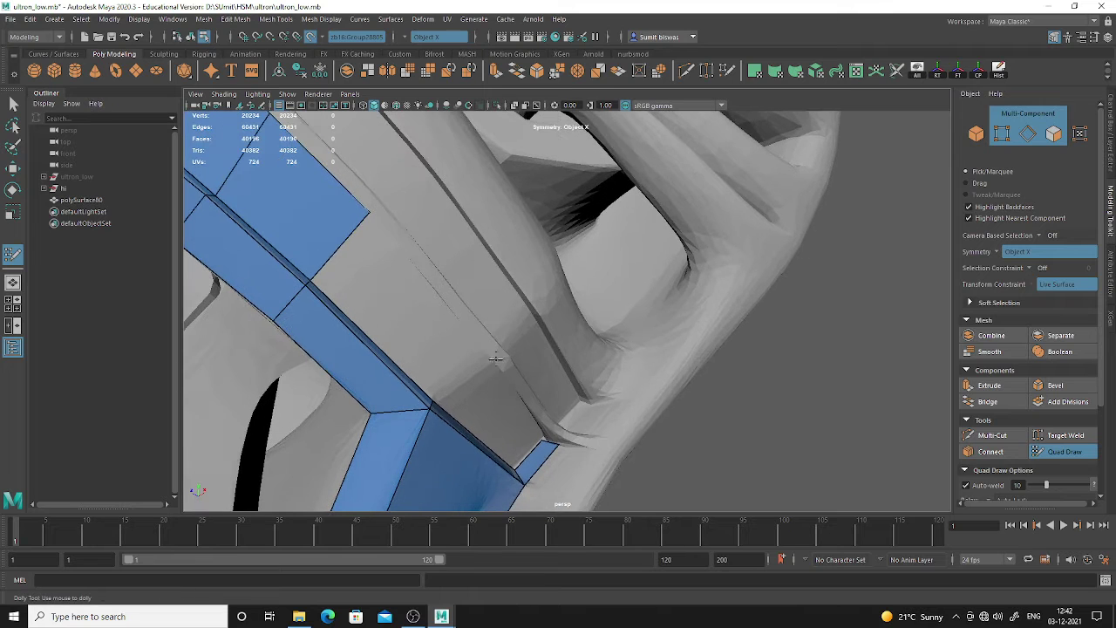
mouse_move(407, 315)
alt+mouse_down()
mouse_move(410, 354)
mouse_move(393, 329)
alt+mouse_up()
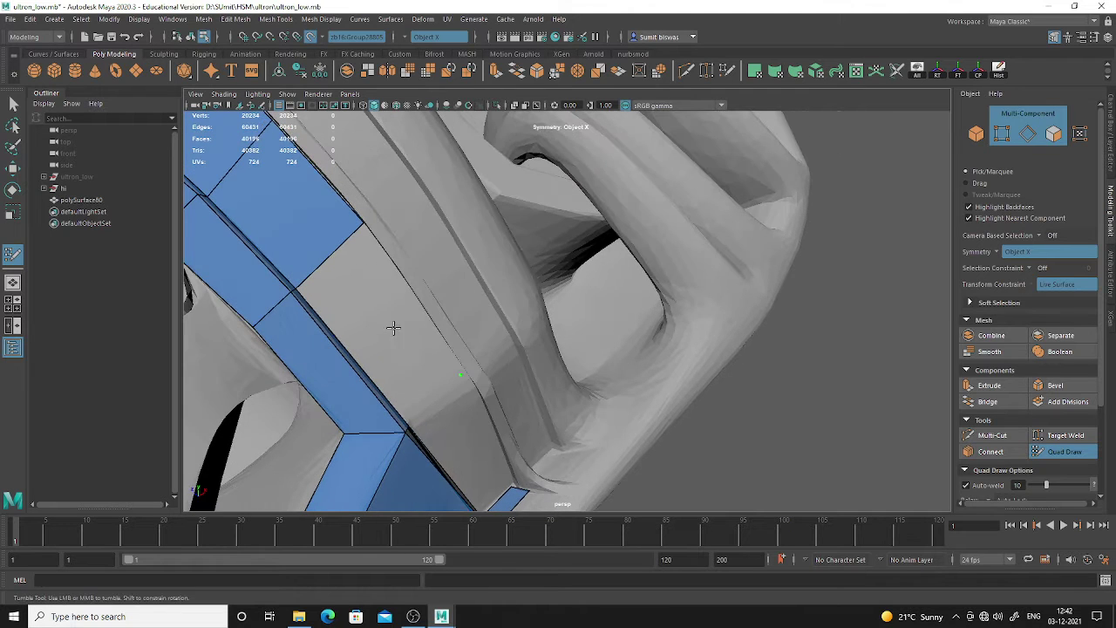
shift+click(411, 362)
alt+drag(416, 371, 453, 392)
alt+middle_drag(453, 392, 405, 331)
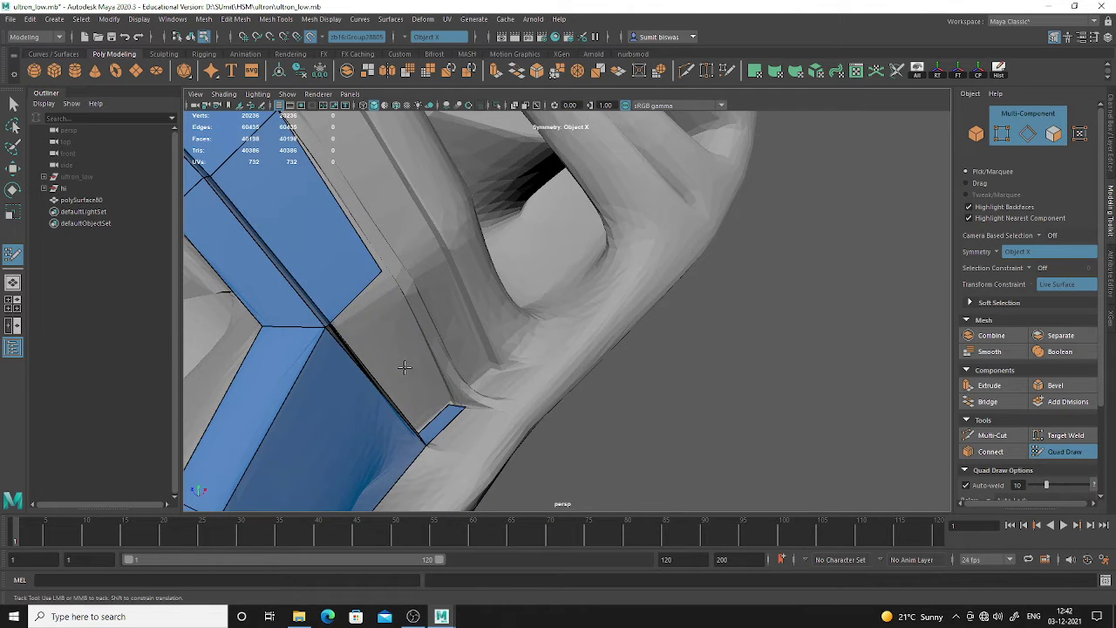
alt+drag(406, 369, 387, 369)
shift+click(458, 388)
Examine the filled inset rib band and its outer edge from several angles
alt+right_drag(459, 388, 427, 312)
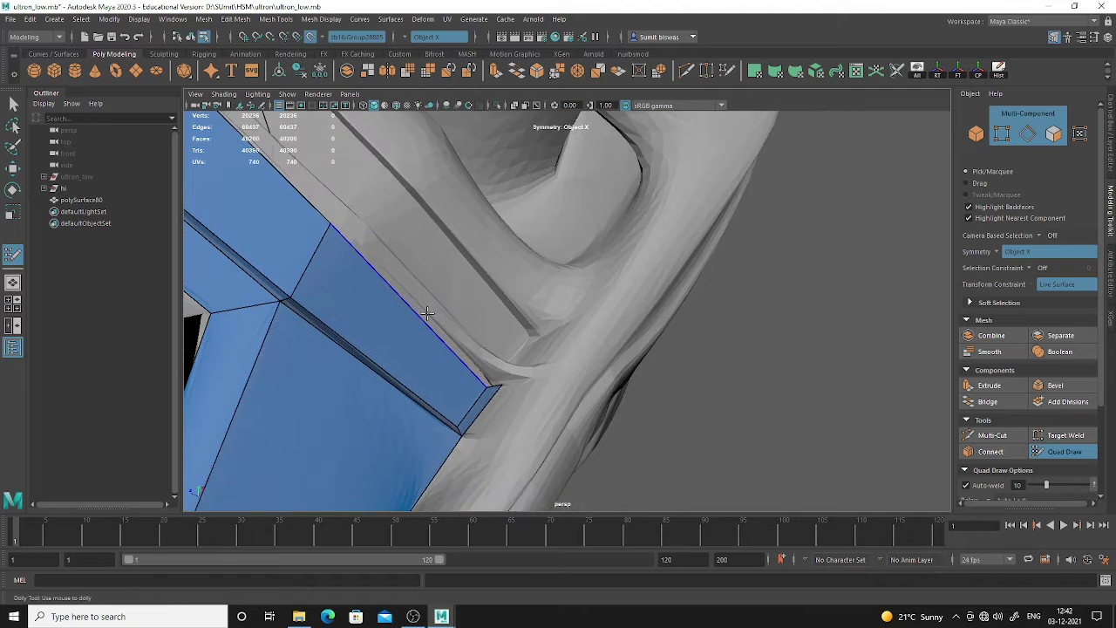
alt+drag(328, 227, 459, 400)
alt+right_drag(458, 401, 458, 415)
drag(381, 422, 387, 418)
alt+right_drag(387, 419, 274, 244)
alt+middle_drag(274, 244, 525, 323)
alt+right_drag(525, 323, 593, 243)
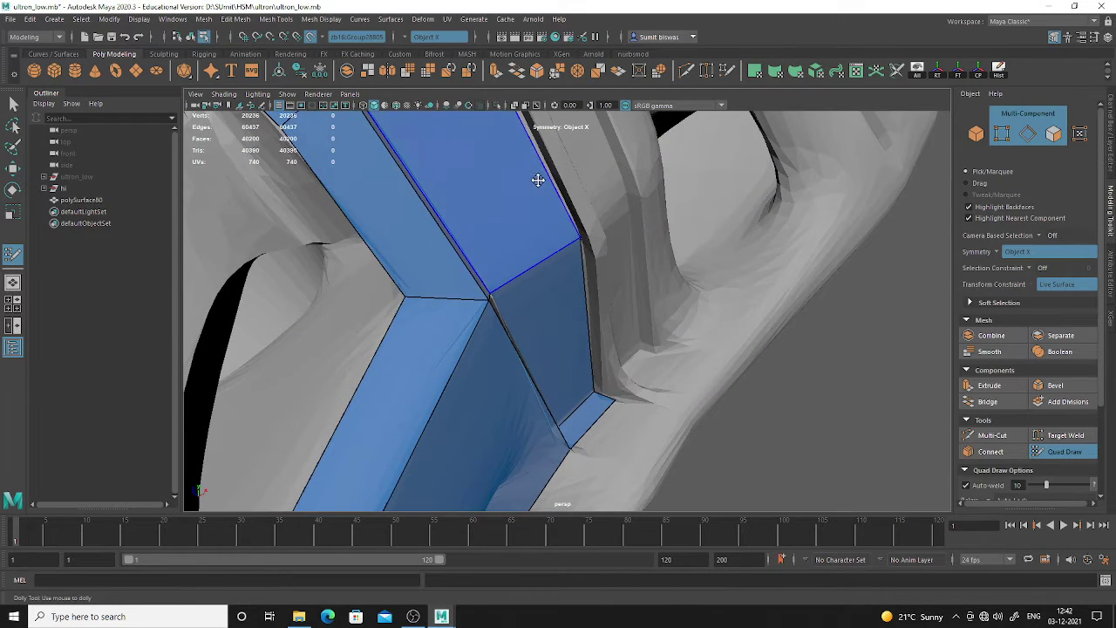
alt+middle_drag(538, 179, 578, 241)
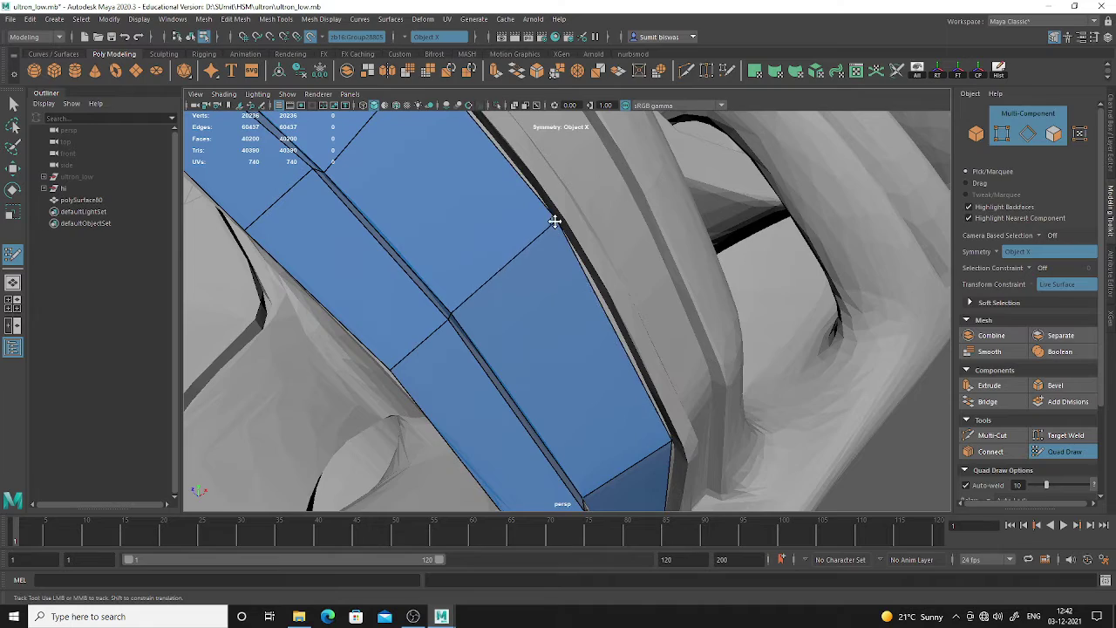
alt+drag(555, 220, 609, 308)
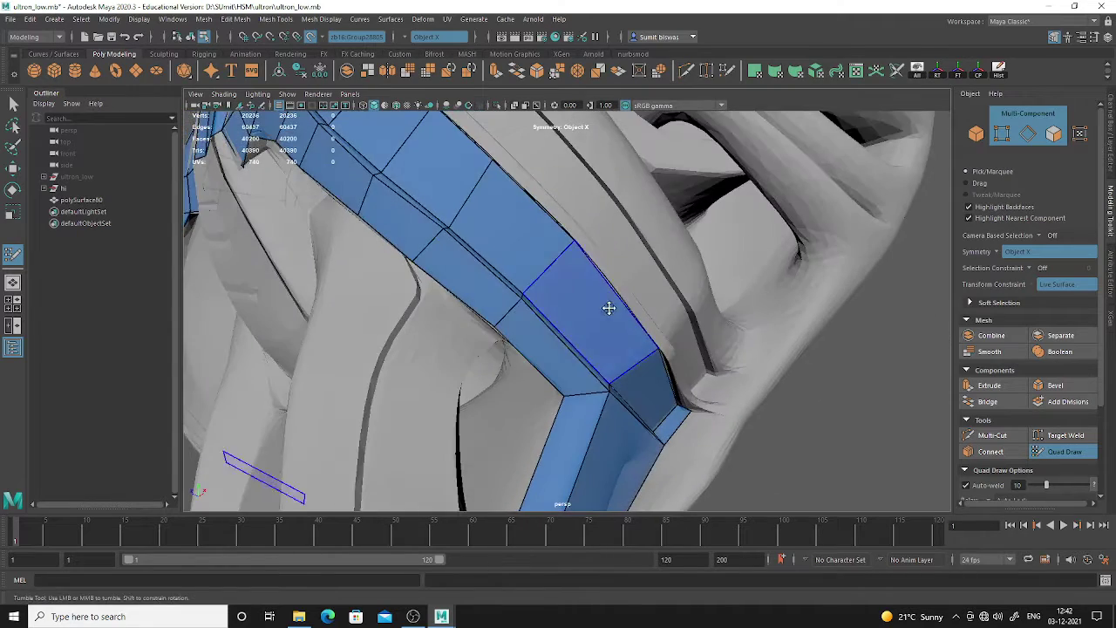
alt+drag(567, 341, 506, 266)
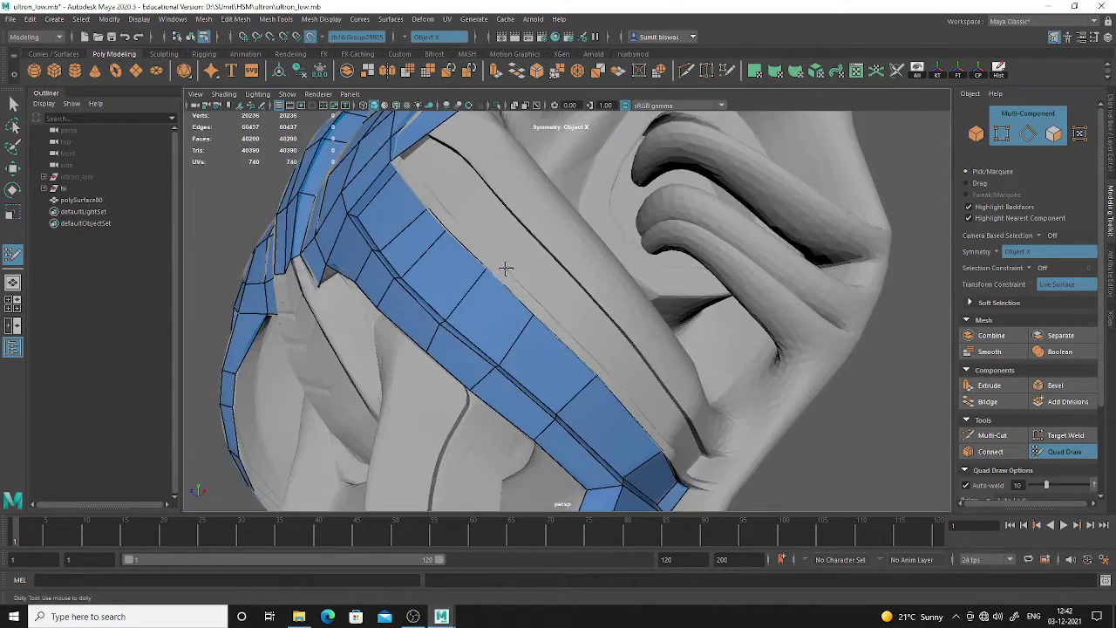
Continue the narrow mirrored bevel strip along the inset rib band's outer edge with three quads below the recessed panel
alt+middle_drag(506, 267, 547, 334)
alt+drag(547, 334, 637, 325)
mouse_move(436, 300)
alt+right_down()
mouse_move(511, 308)
mouse_move(445, 314)
alt+right_up()
click(450, 312)
shift+click(420, 272)
alt+middle_drag(489, 370, 471, 314)
shift+click(452, 299)
alt+drag(478, 388, 503, 399)
alt+middle_drag(478, 352, 447, 240)
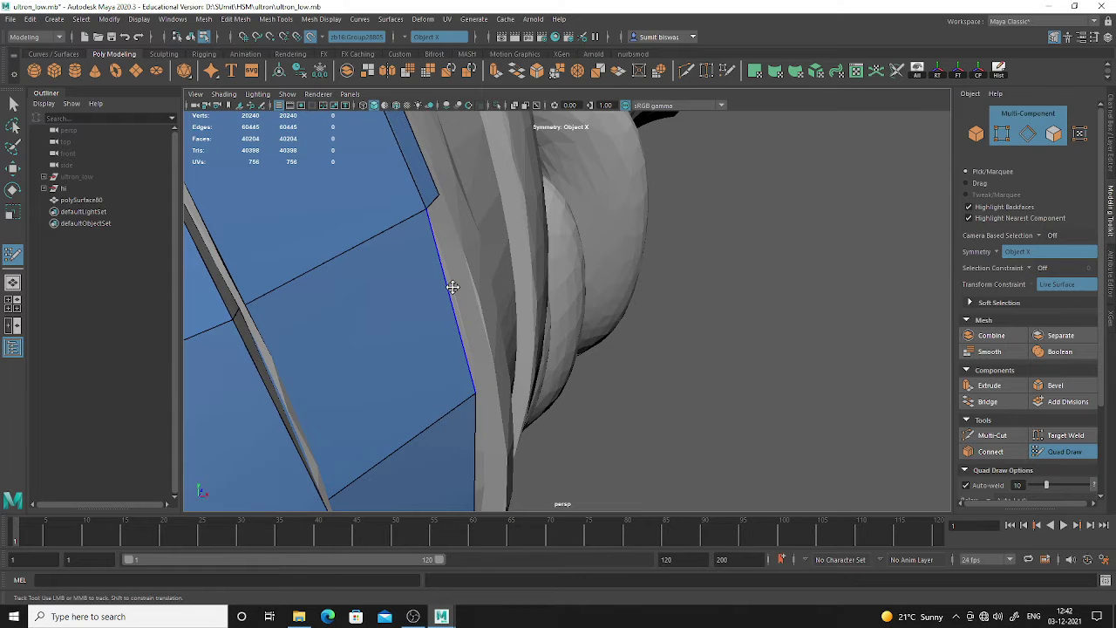
click(489, 383)
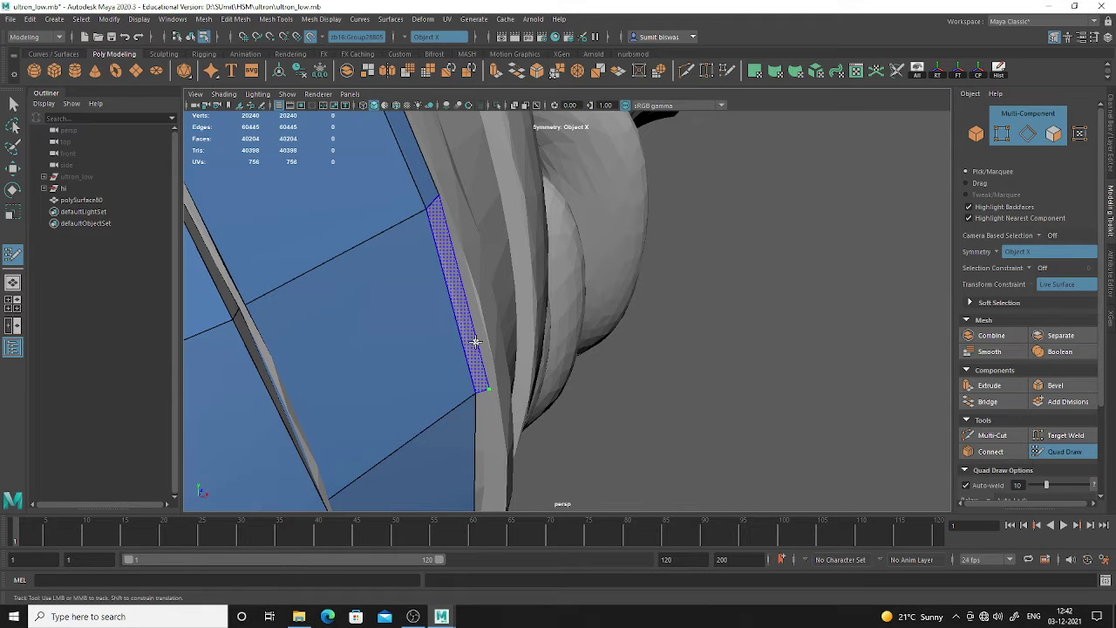
shift+click(473, 341)
Set Quad Draw to extend single edges and extrude the next outer edge of the rib band into a narrow mirrored bevel quad
alt+middle_drag(524, 429, 496, 309)
alt+right_drag(496, 309, 488, 346)
alt+drag(488, 346, 502, 342)
alt+middle_drag(502, 342, 500, 310)
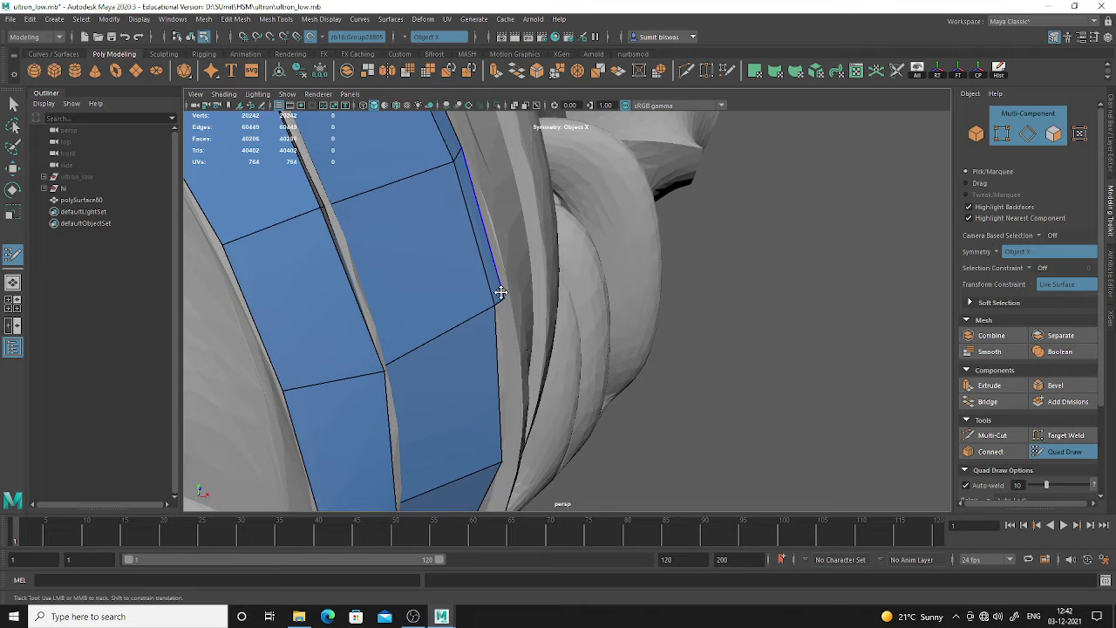
alt+drag(510, 366, 487, 299)
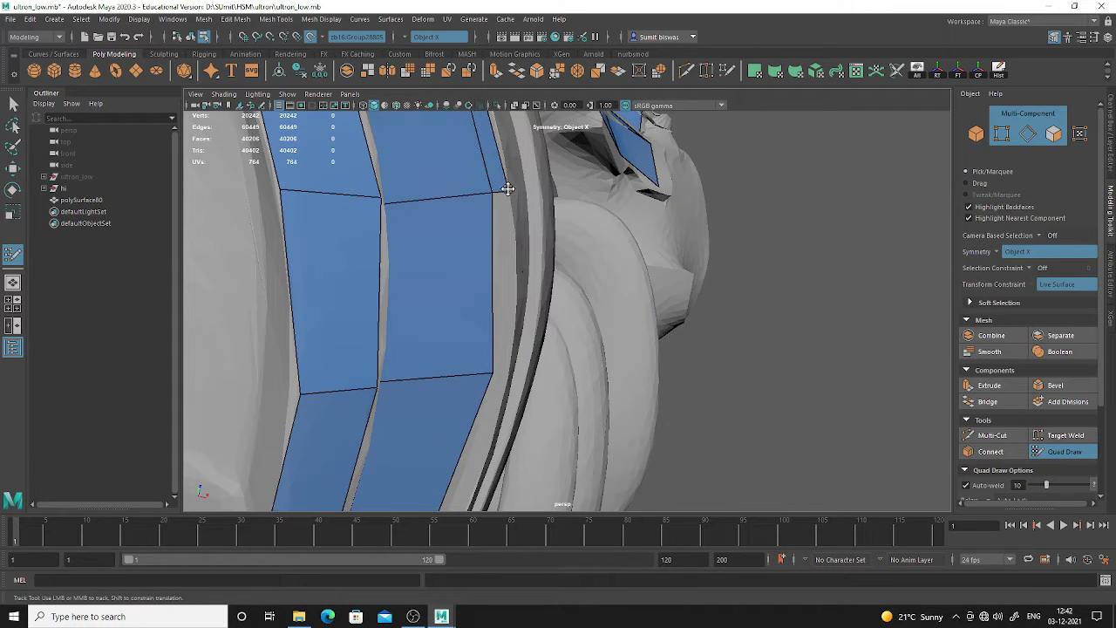
key(Tab)
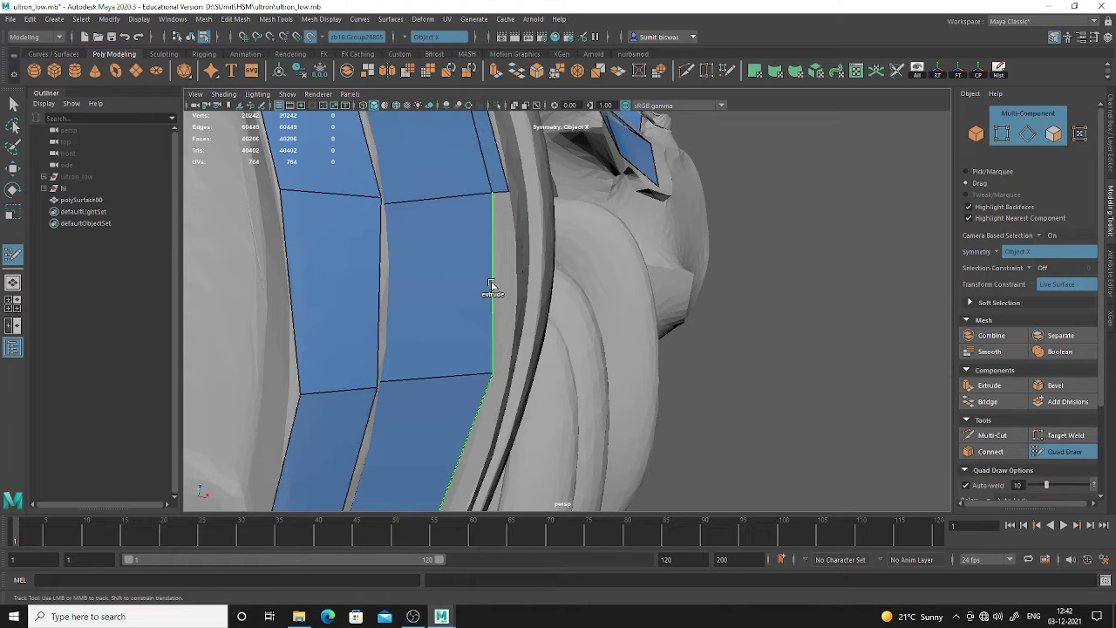
ctrl+shift+right_click(493, 288)
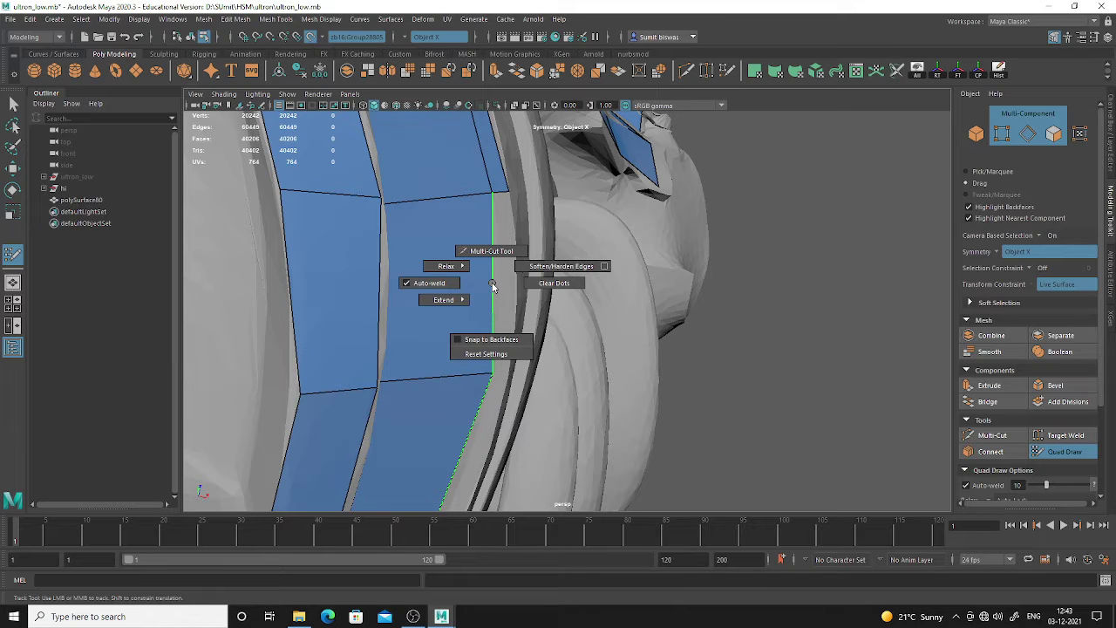
ctrl+shift+right_drag(492, 288, 415, 331)
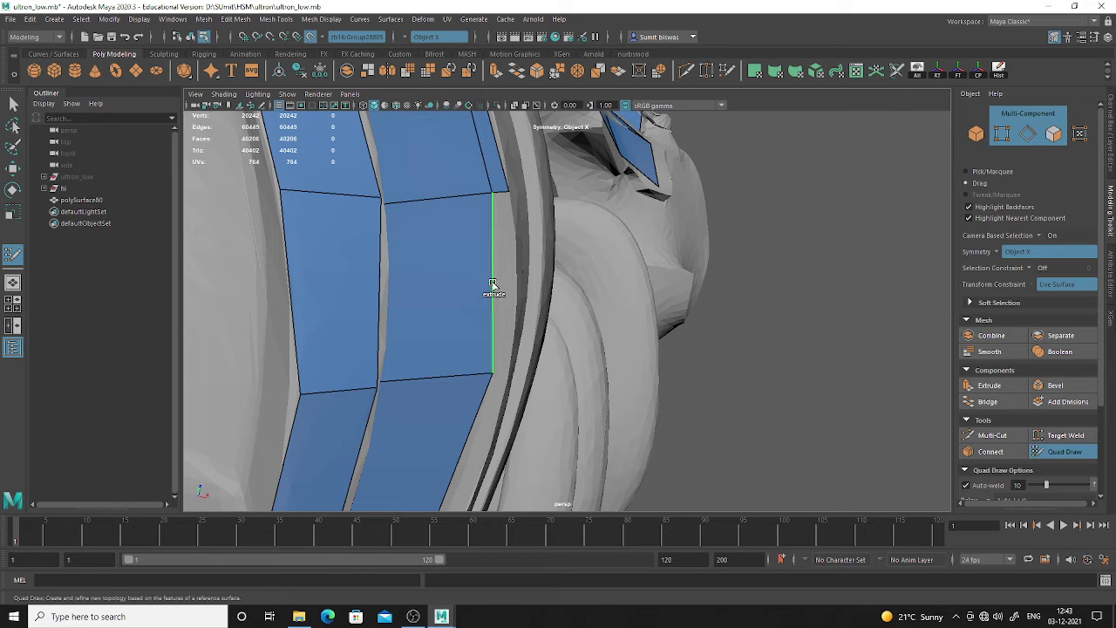
drag(492, 284, 513, 283)
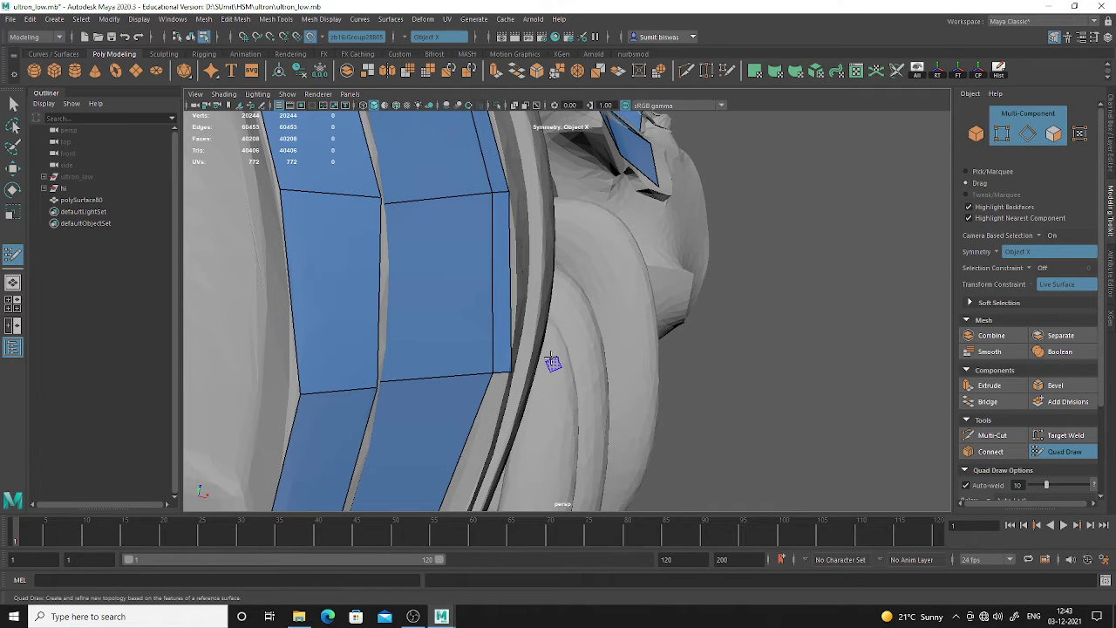
Fill the next narrow mirrored bevel quad down to the rib band's bend, deleting the first attempt and refilling it
alt+drag(571, 398, 548, 428)
alt+middle_drag(549, 428, 503, 272)
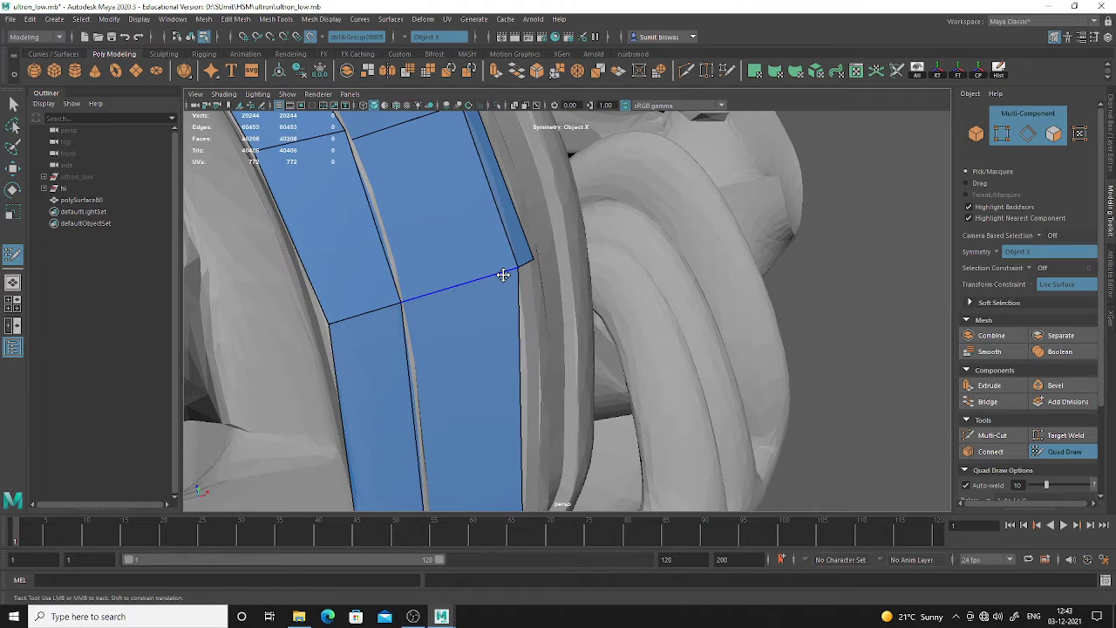
alt+drag(503, 275, 515, 295)
alt+right_drag(515, 295, 484, 348)
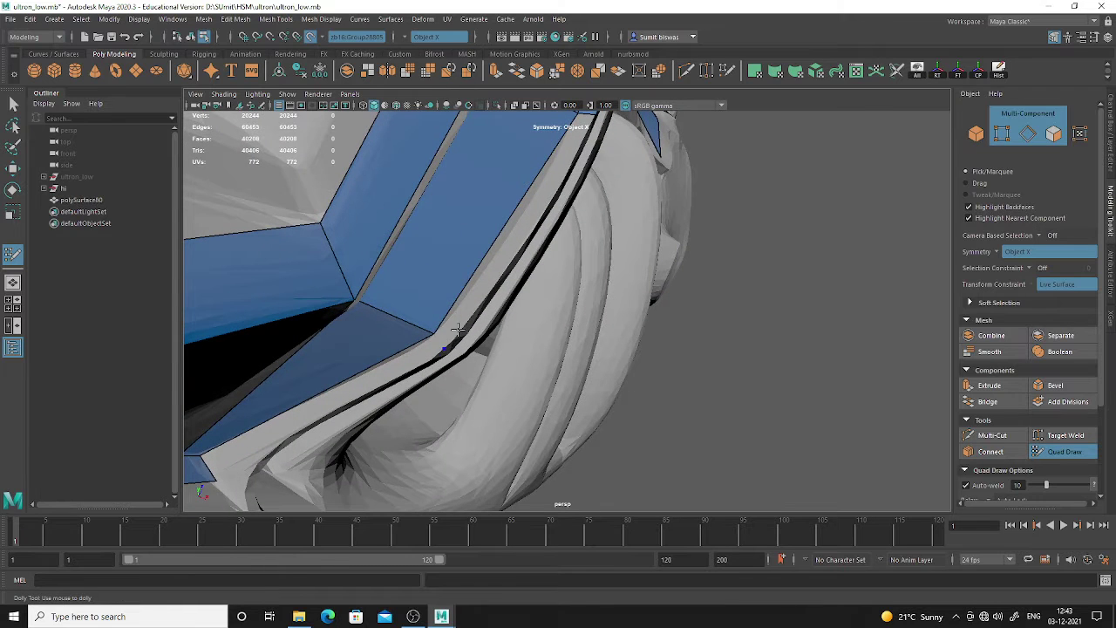
shift+click(502, 287)
alt+drag(607, 326, 570, 305)
ctrl+shift+click(521, 273)
alt+drag(523, 253, 629, 272)
shift+click(541, 224)
Fill the last narrow mirrored bevel quad from the rib band's bend to the small end face
mouse_move(541, 228)
alt+middle_down()
mouse_move(598, 301)
mouse_move(630, 232)
alt+middle_up()
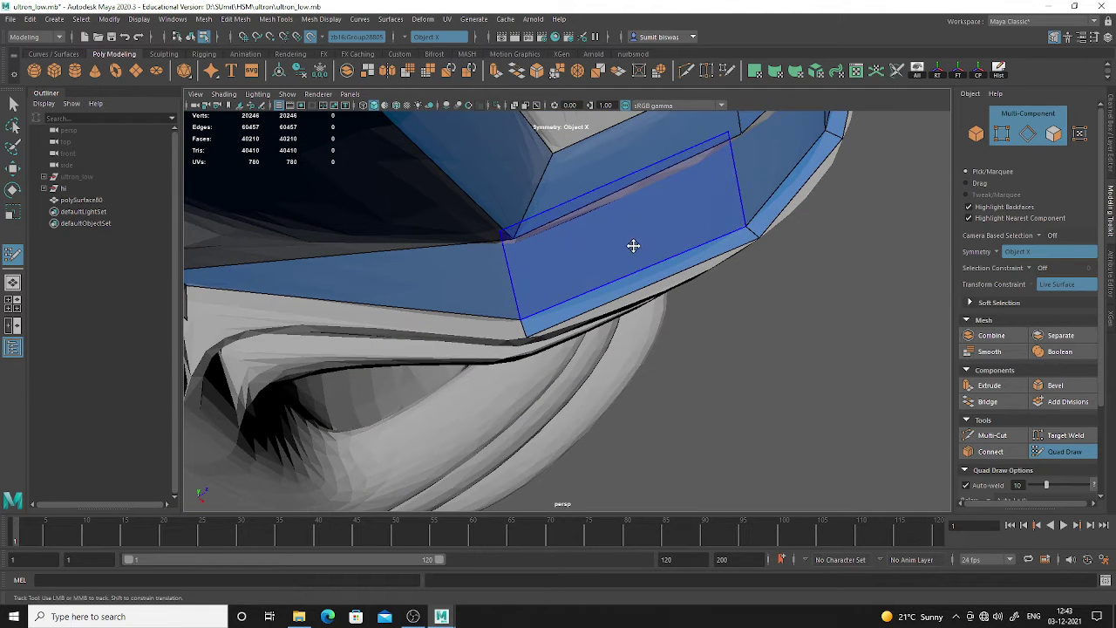
alt+middle_drag(516, 340, 649, 341)
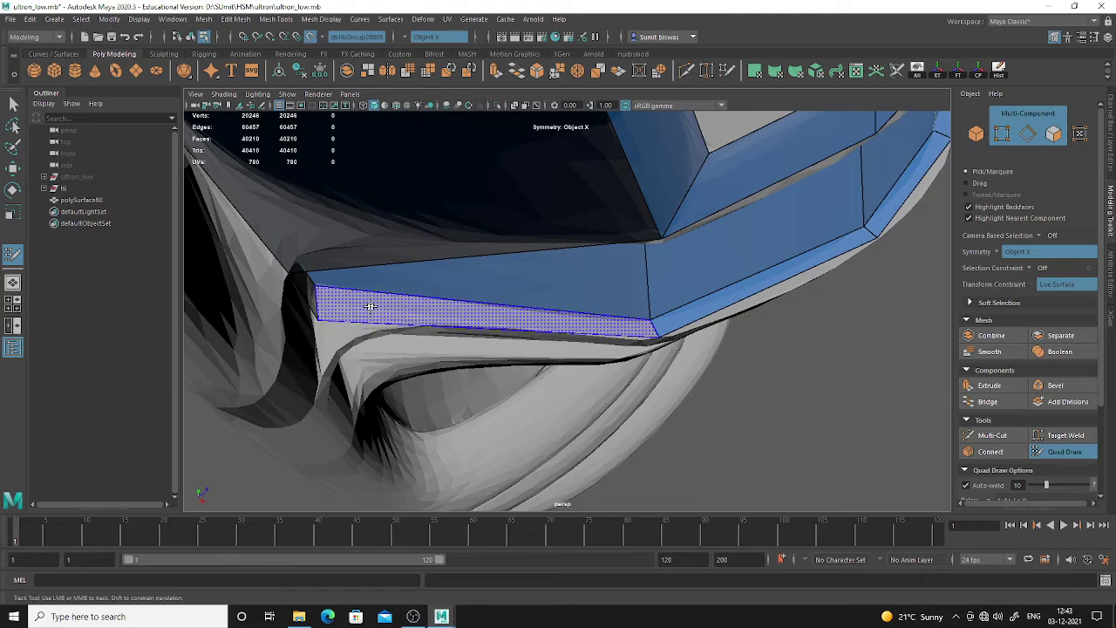
Fill the narrow gap along the rim at the side panel's lower end with a Quad Draw face
shift+click(366, 305)
mouse_move(366, 306)
alt+mouse_down()
mouse_move(380, 360)
mouse_move(531, 406)
mouse_move(454, 349)
mouse_move(500, 302)
alt+mouse_up()
alt+right_drag(500, 302, 544, 305)
alt+drag(545, 305, 541, 249)
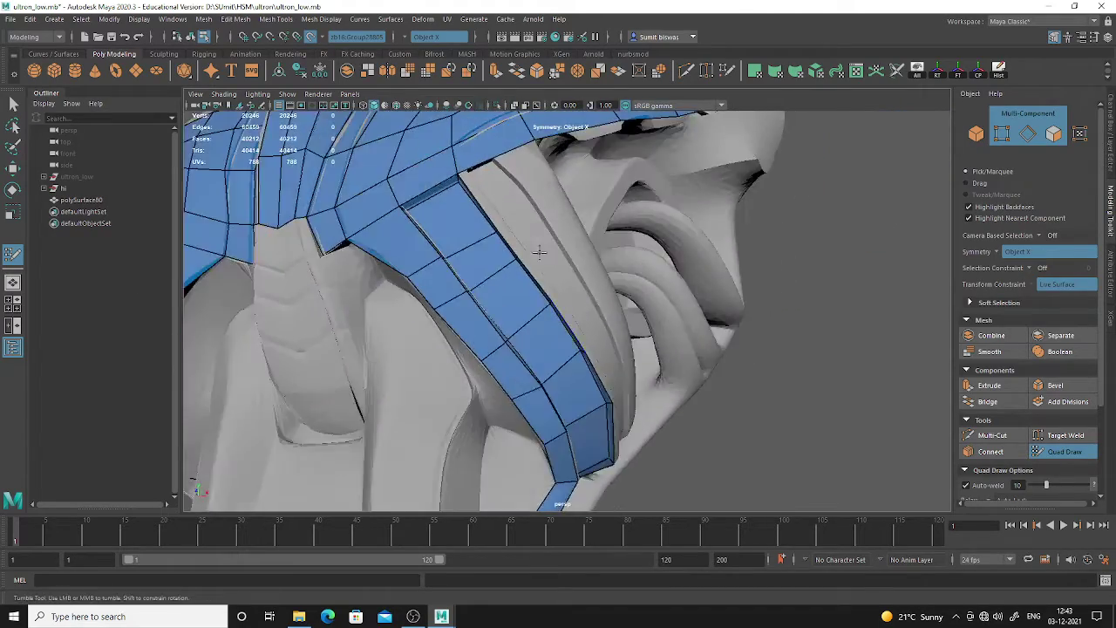
Nudge the chest mesh vertex just above the upper corner of the recessed side panel
alt+middle_drag(540, 250, 567, 319)
alt+right_drag(567, 319, 681, 383)
alt+middle_drag(558, 271, 628, 381)
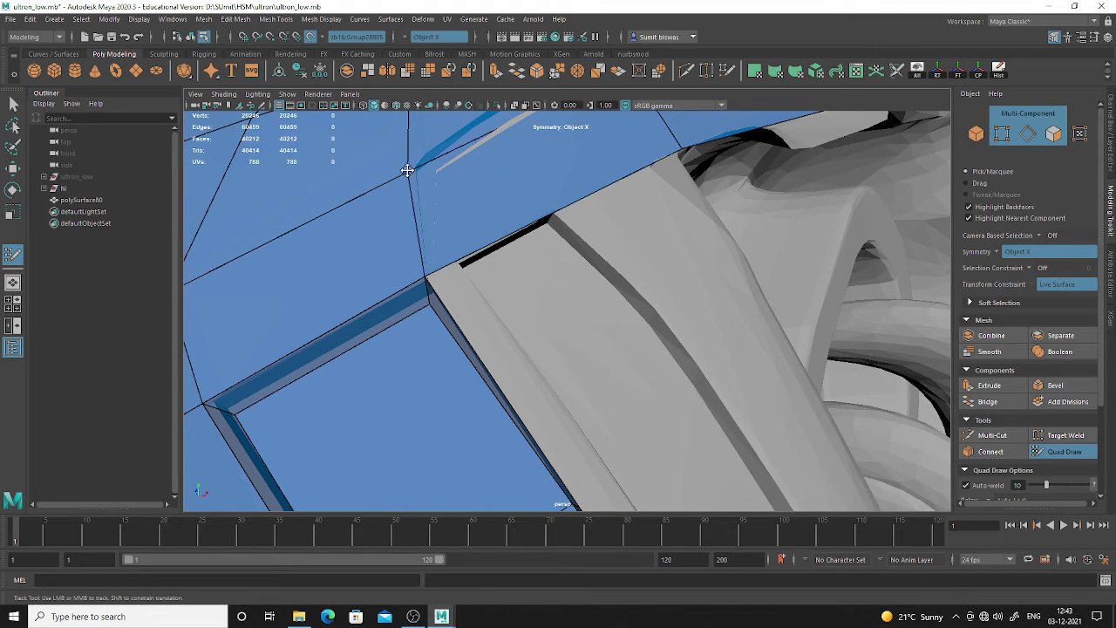
drag(407, 170, 410, 165)
scroll(512, 249, down, 6)
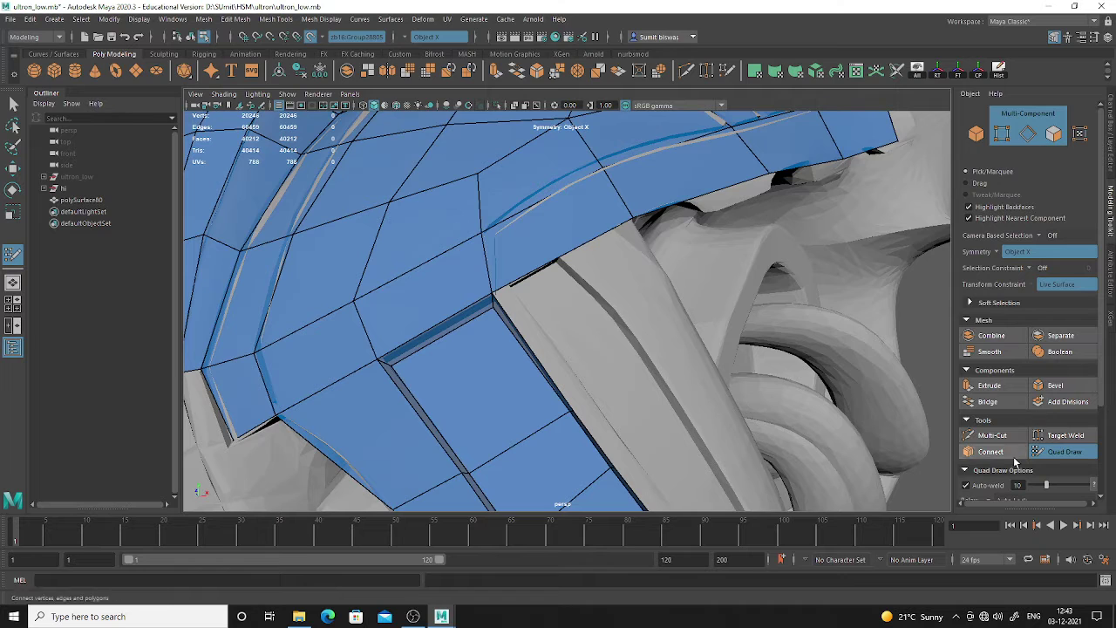
Multi-Cut two edges across the chest's lower border strip near the side panel's corner, one from the existing vertex and one farther outward
click(992, 435)
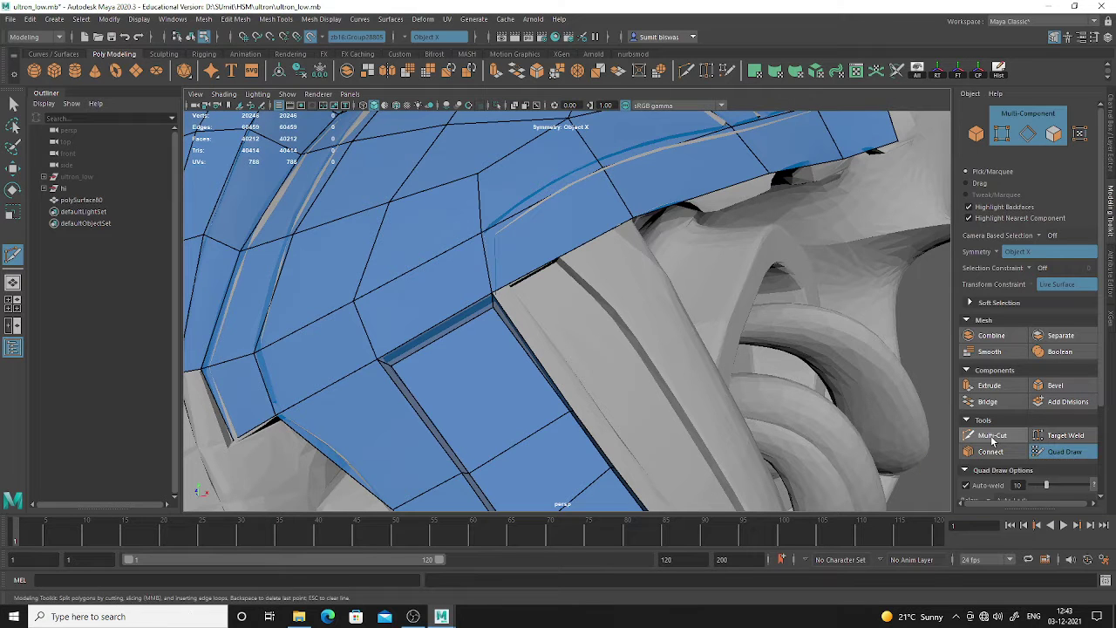
click(481, 233)
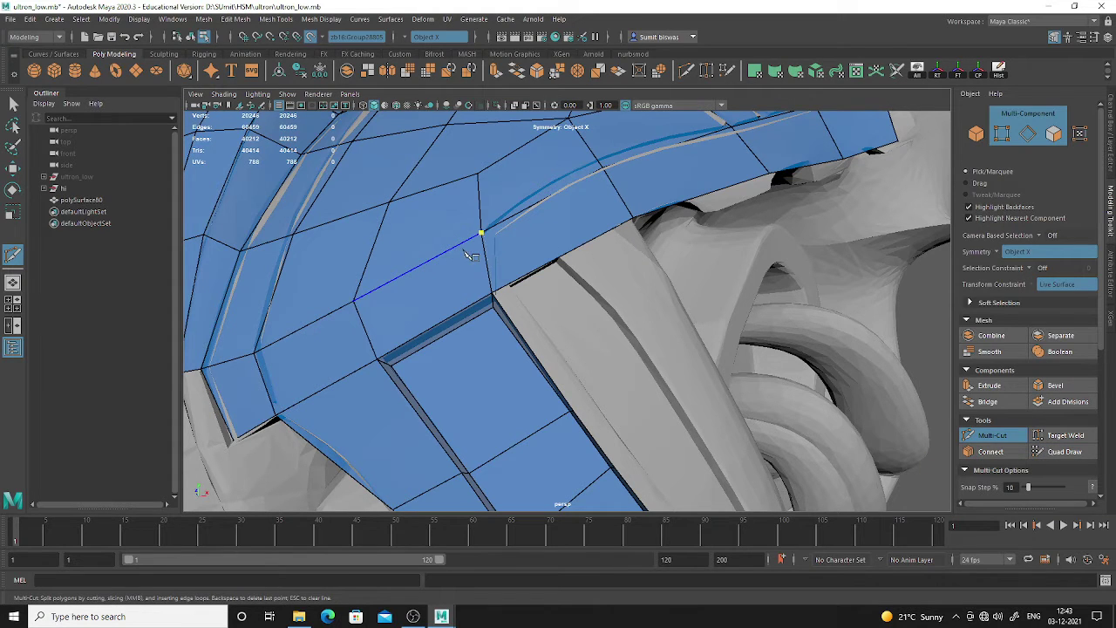
click(511, 286)
right_click(578, 311)
scroll(549, 324, up, 2)
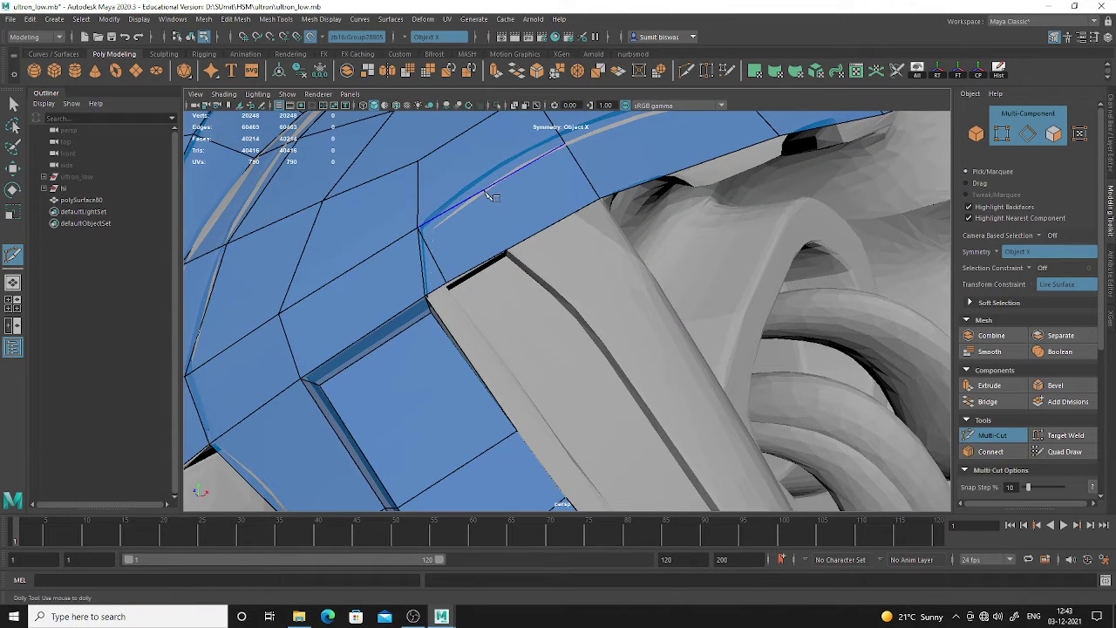
click(508, 250)
right_click(564, 261)
alt+middle_drag(575, 247, 634, 325)
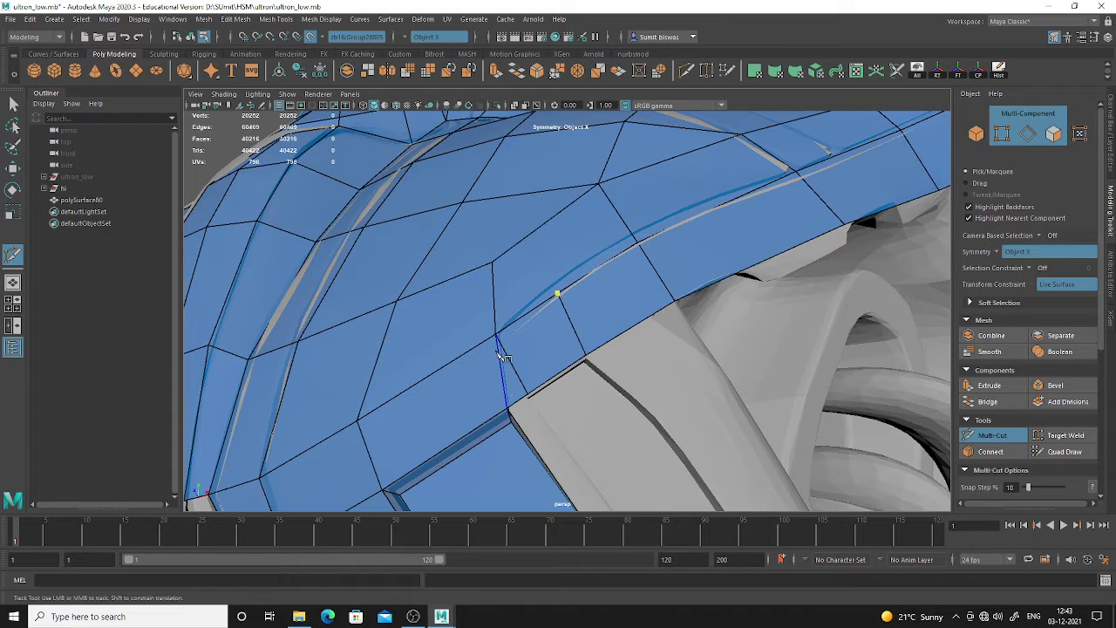
Extend the outer cut across the adjoining chest quad to its upper edge, and reselect polySurface80 in object mode
click(531, 232)
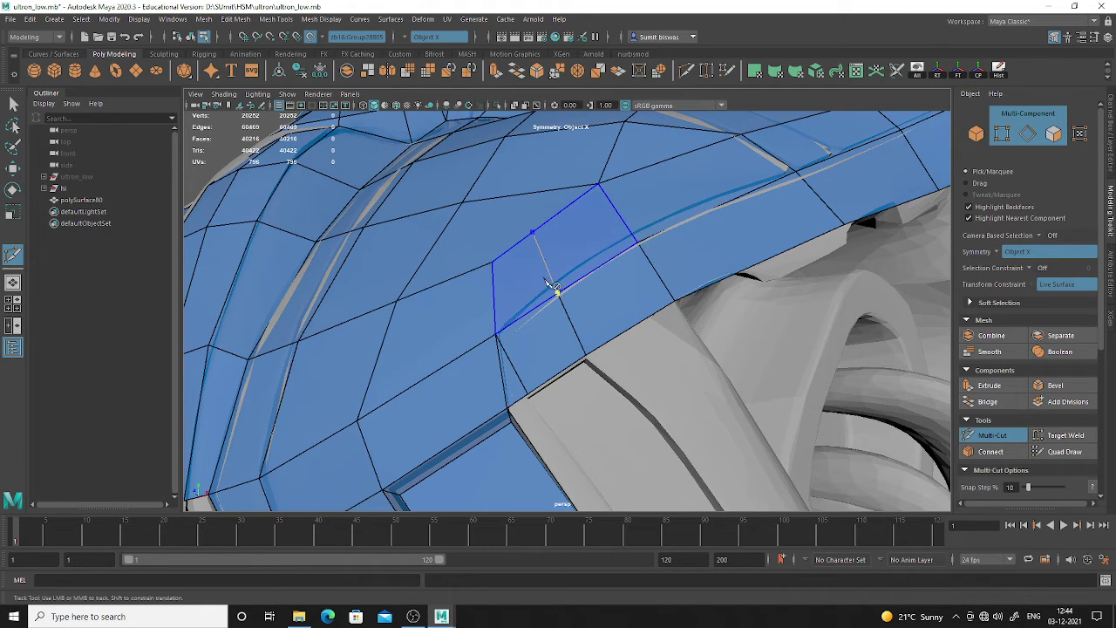
key(ctrl+z)
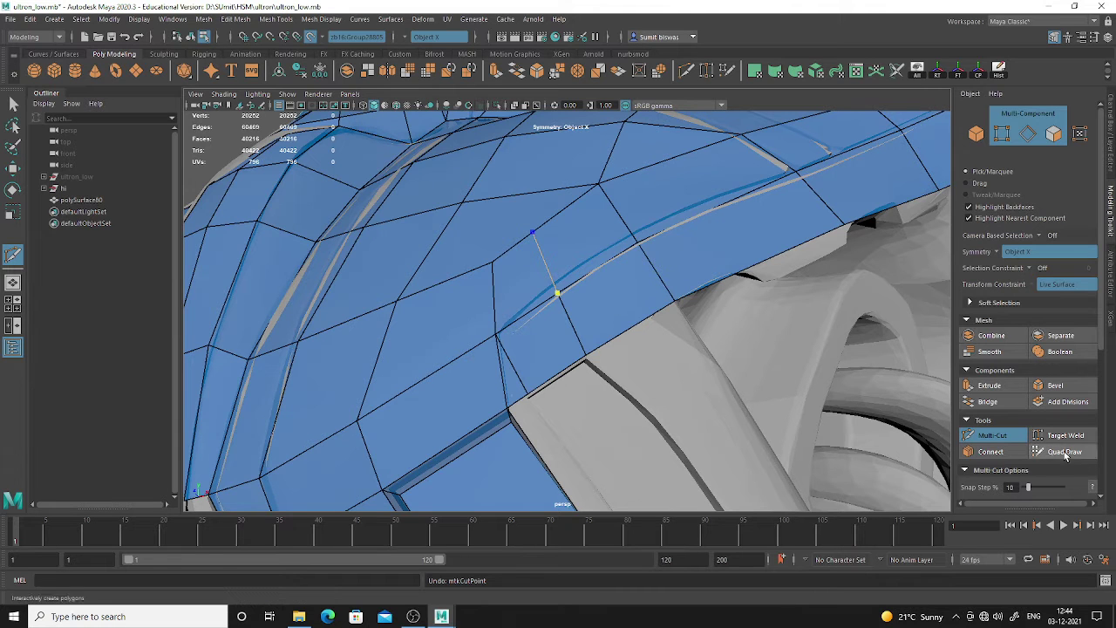
click(1007, 435)
right_drag(528, 237, 630, 226)
click(631, 228)
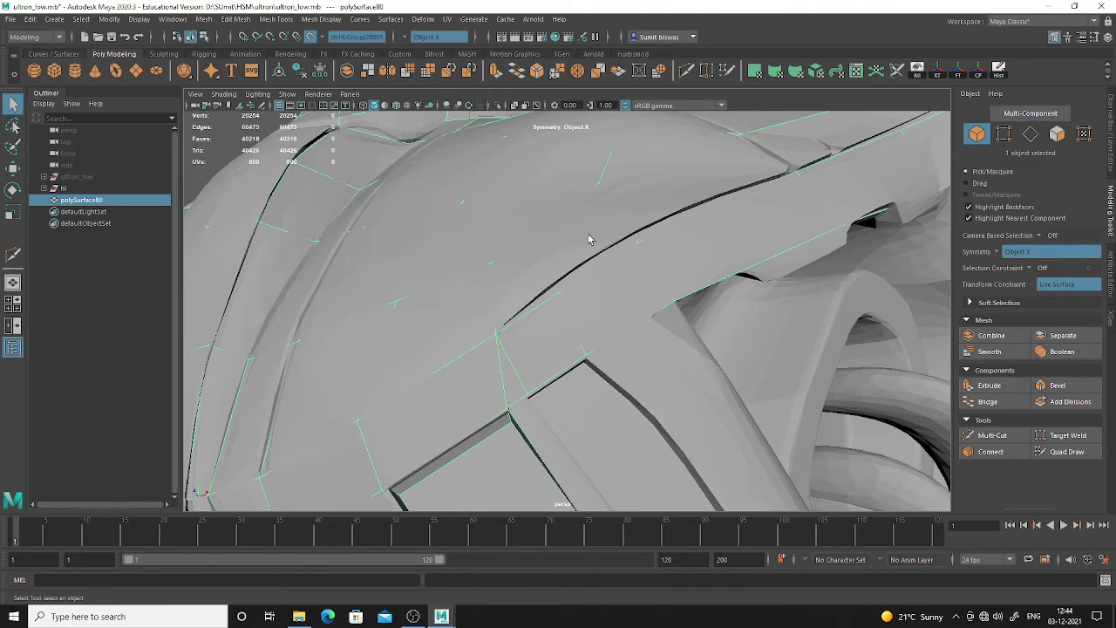
Hide everything except polySurface80 and turn off the live surface, accepting the autosave while starting Multi-Cut
key(alt+h)
click(313, 38)
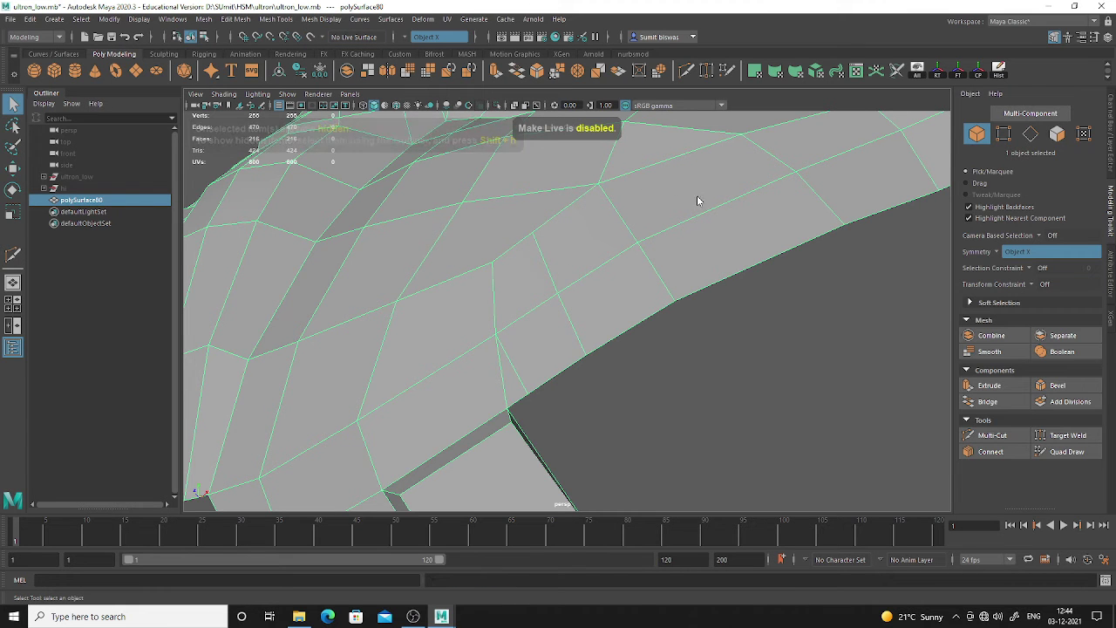
shift+right_drag(696, 200, 549, 197)
click(598, 184)
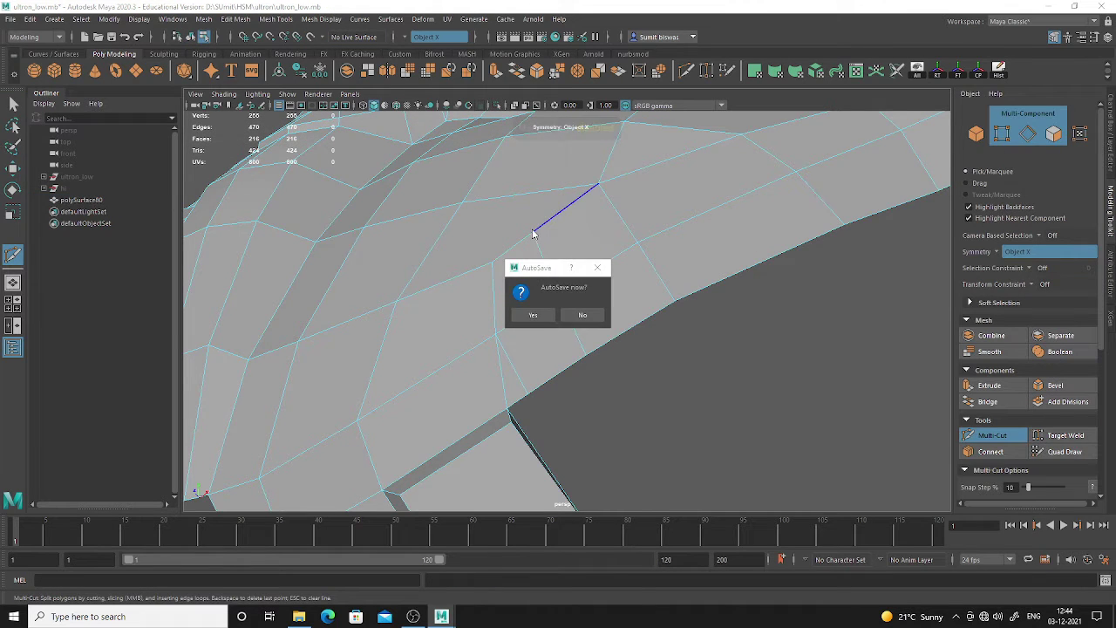
click(532, 314)
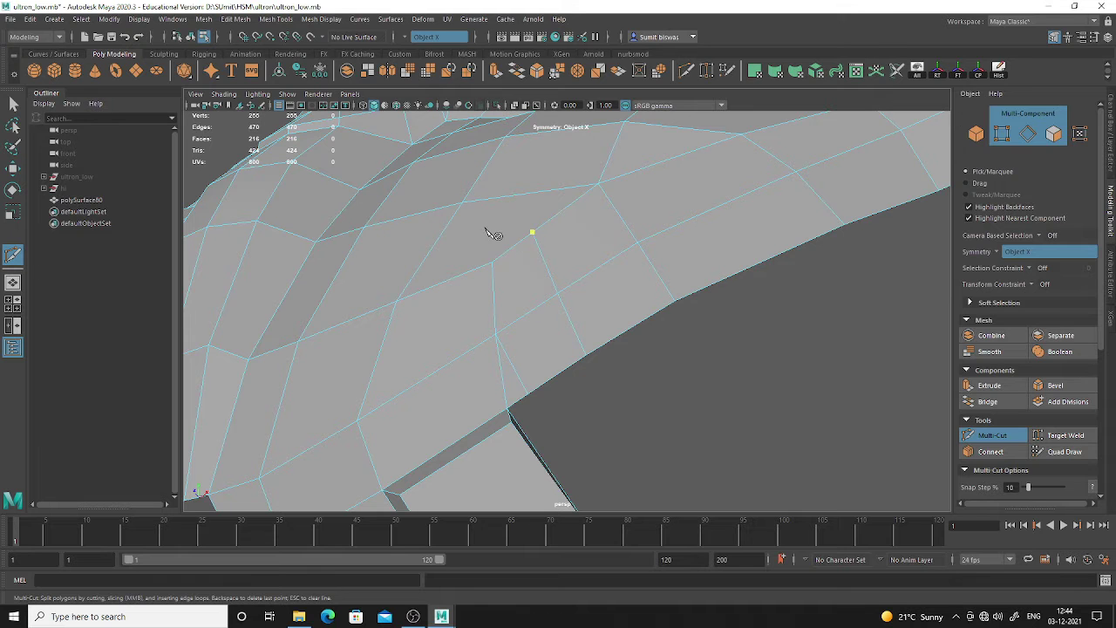
Try a Multi-Cut path from the outer cut's upper vertex through the inner chest quads to the side panel's corner
alt+middle_drag(612, 326, 542, 211)
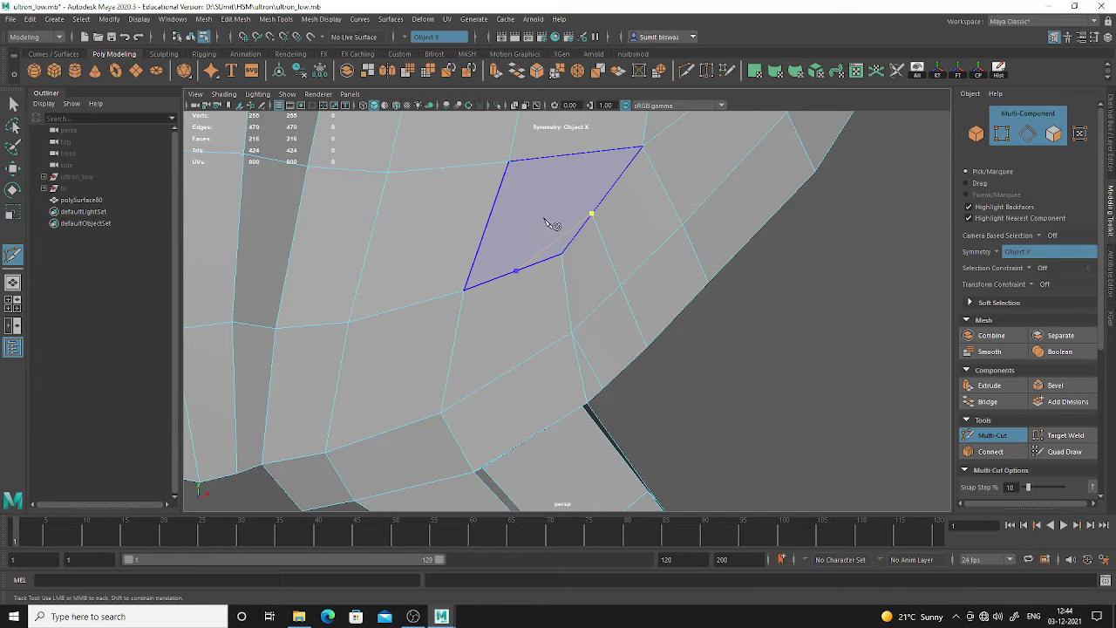
key(ctrl+z)
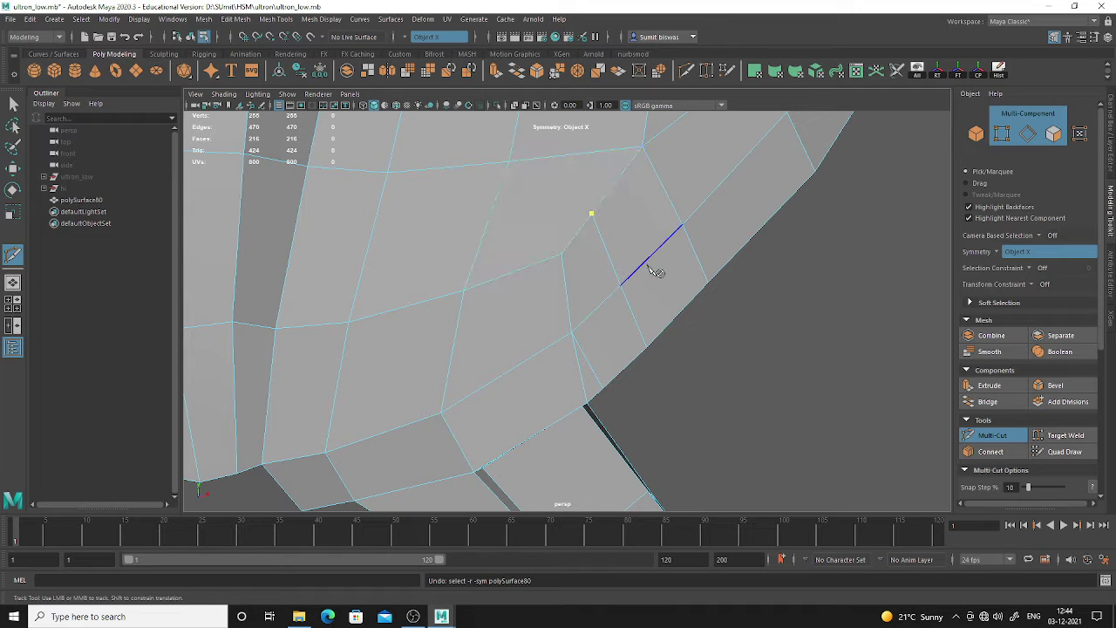
key(ctrl+z)
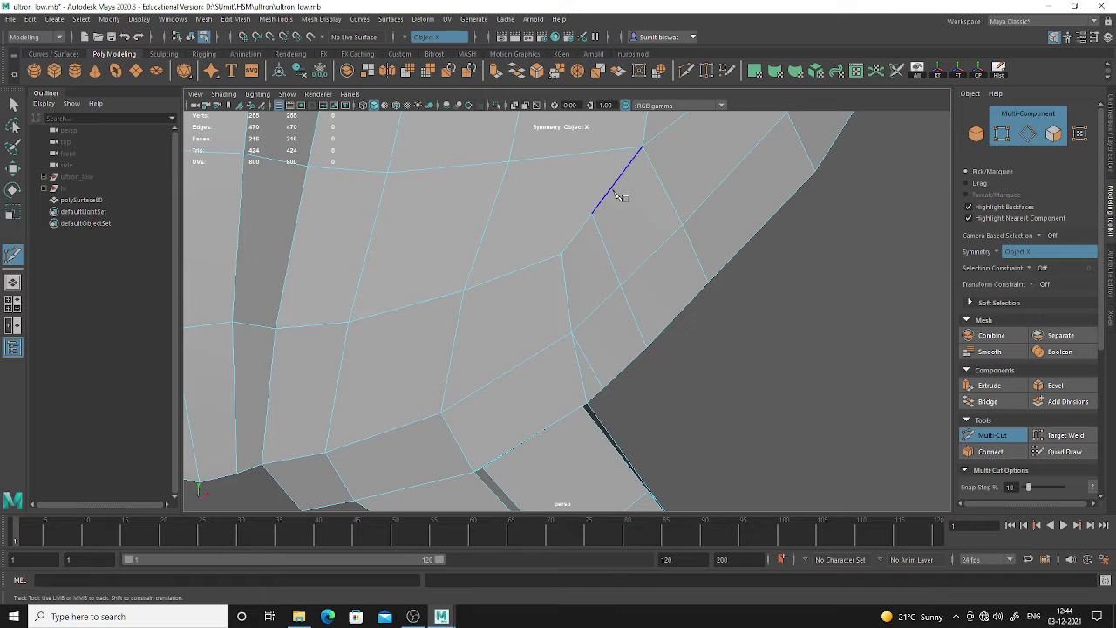
click(591, 212)
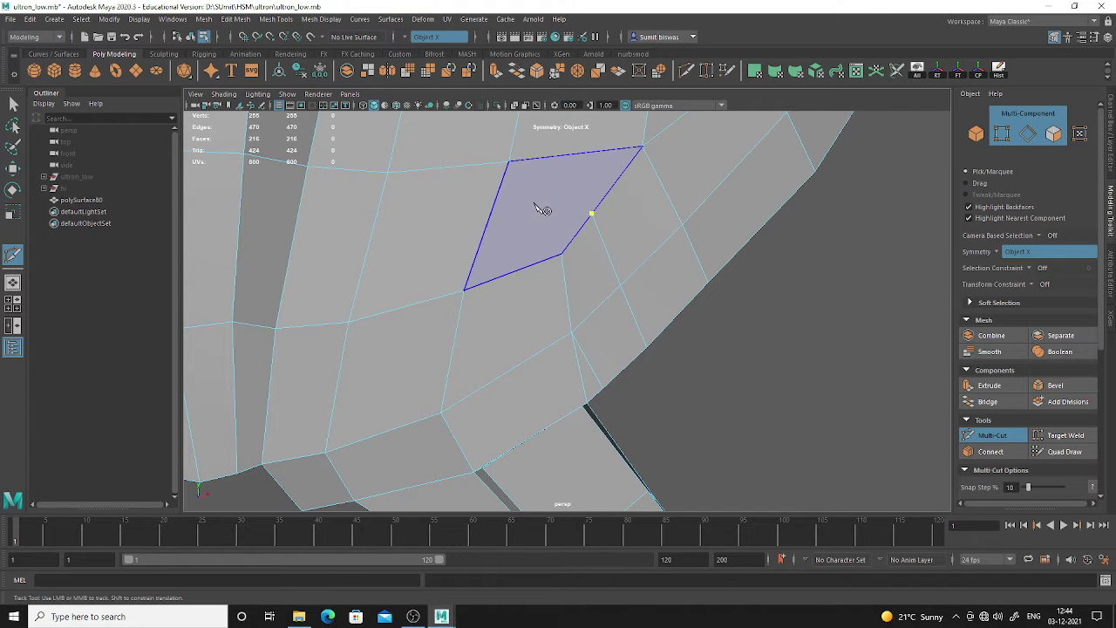
click(507, 272)
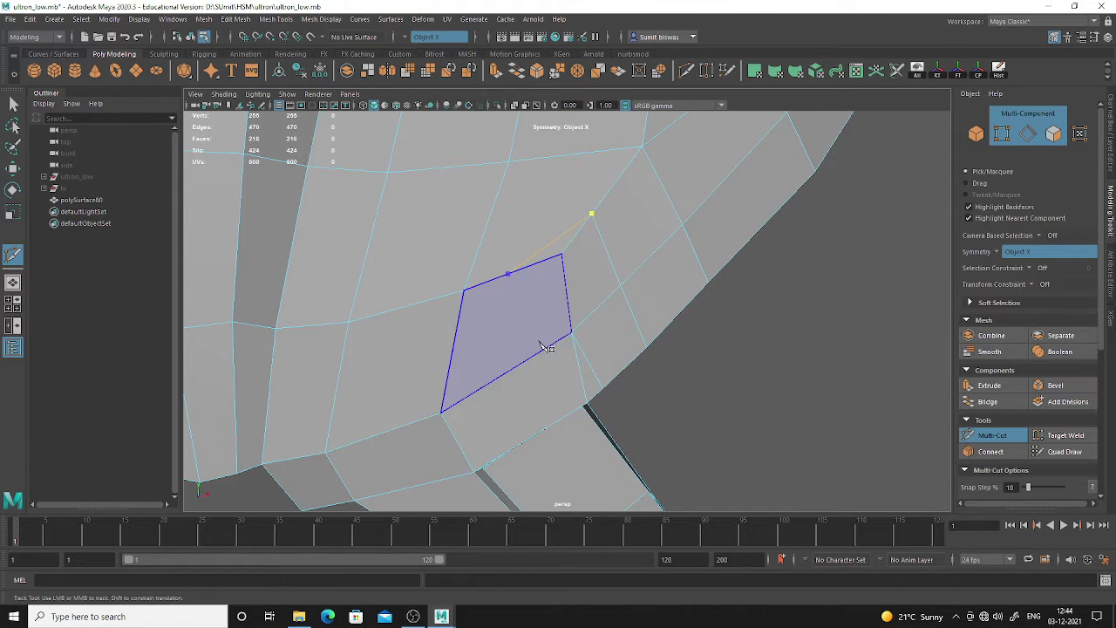
alt+drag(540, 341, 530, 324)
click(538, 269)
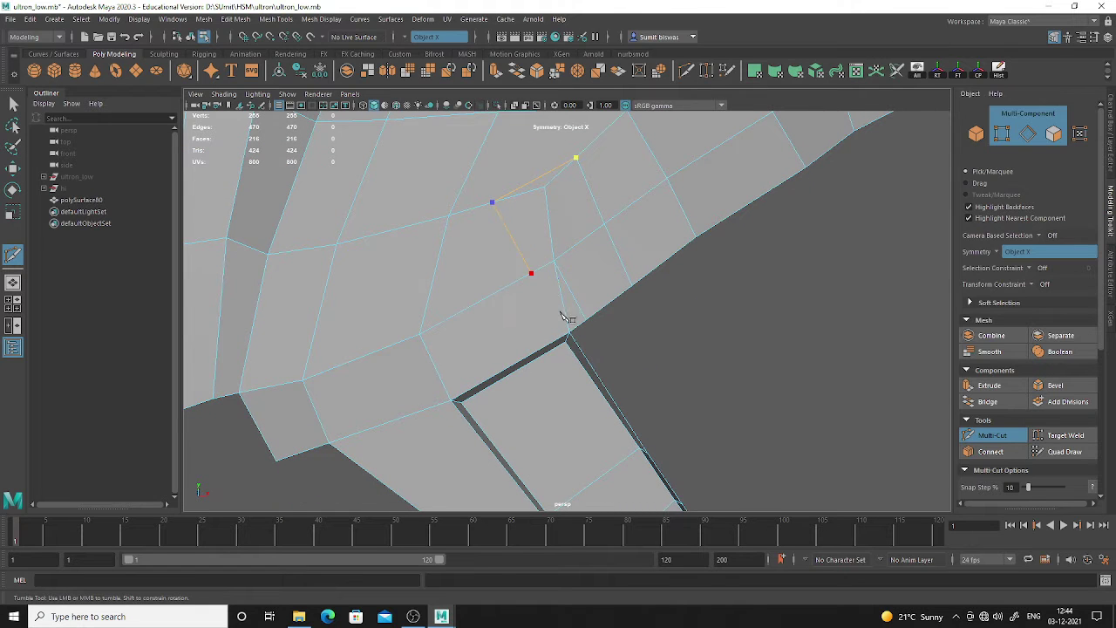
key(Return)
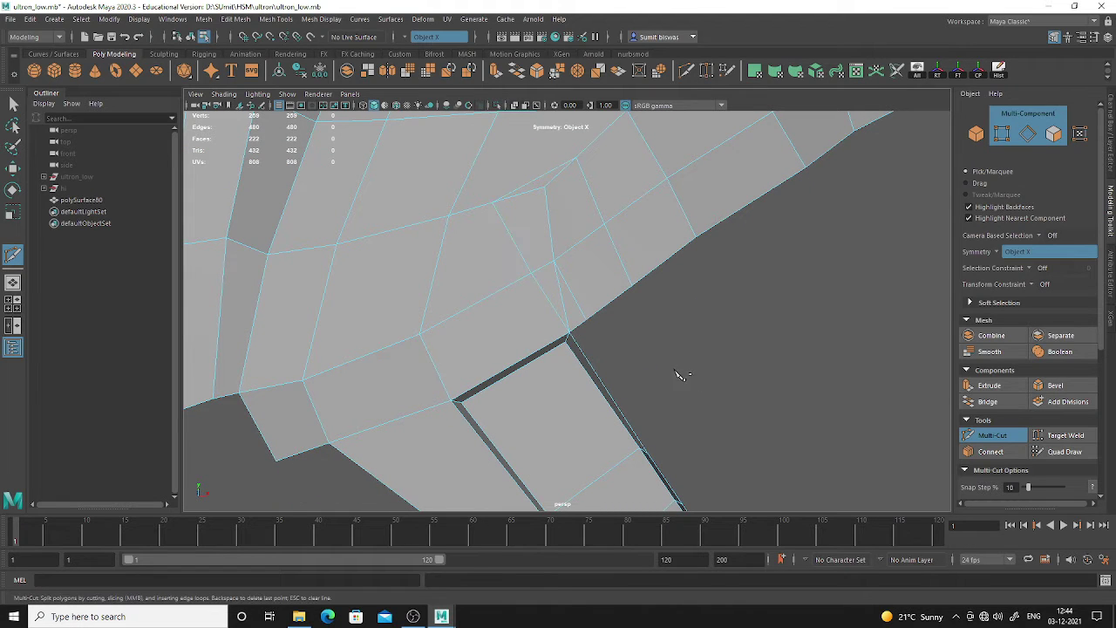
Try a Multi-Cut from the chest vertex above down to the middle of the newly cut diagonal edge
alt+drag(677, 374, 636, 341)
alt+middle_drag(510, 171, 510, 197)
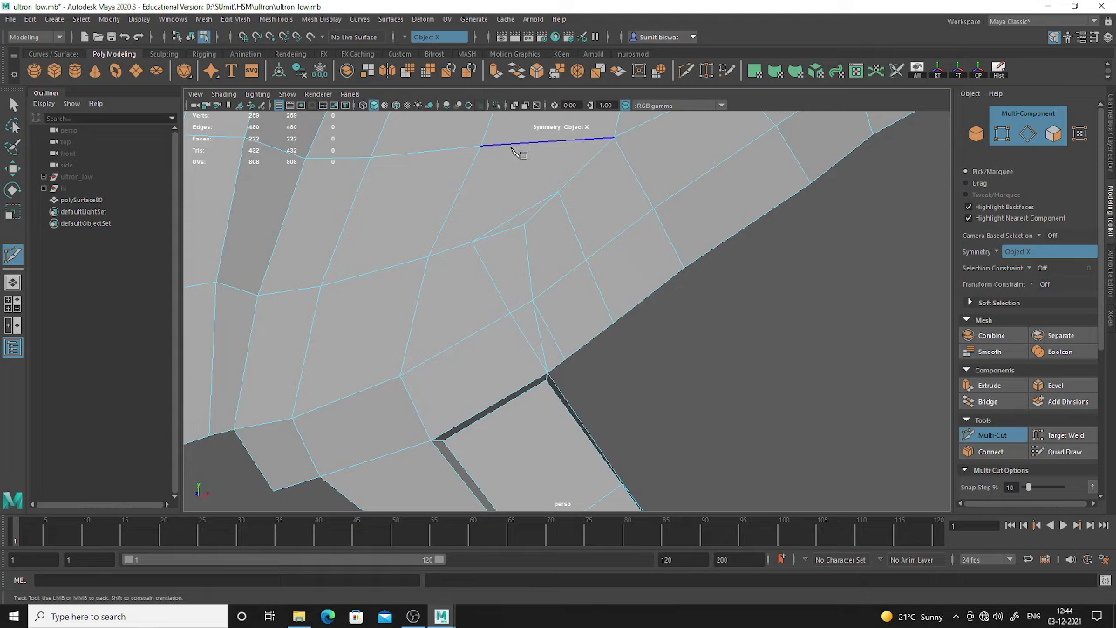
click(524, 212)
key(Return)
Move the new vertex on the diagonal edge upward to round out the quad flow
key(w)
right_drag(600, 177, 523, 177)
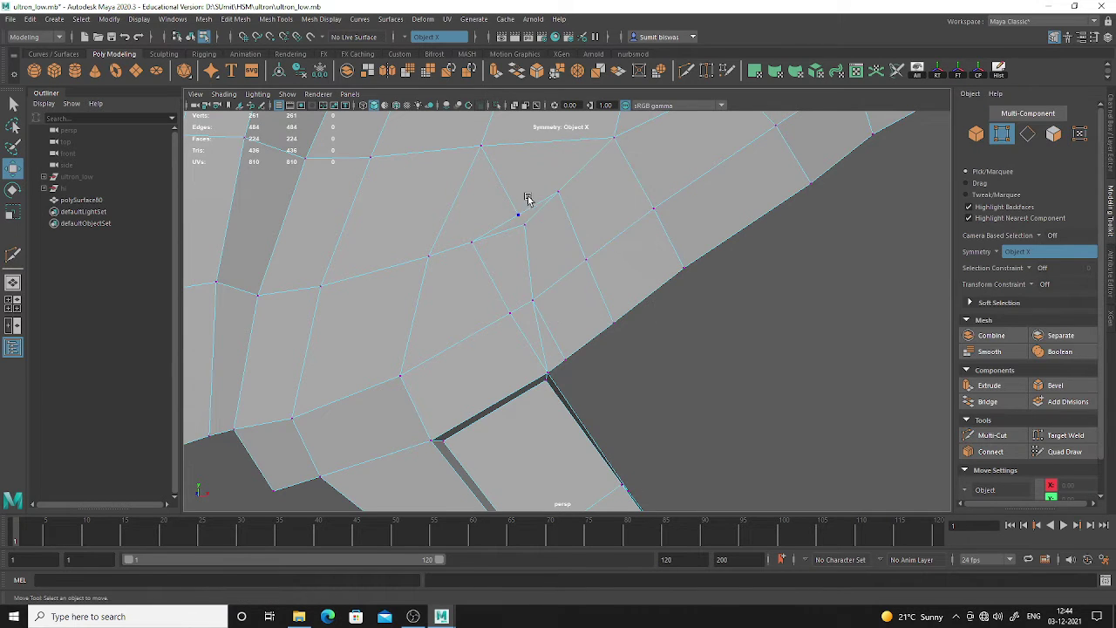
click(521, 214)
drag(521, 216, 507, 189)
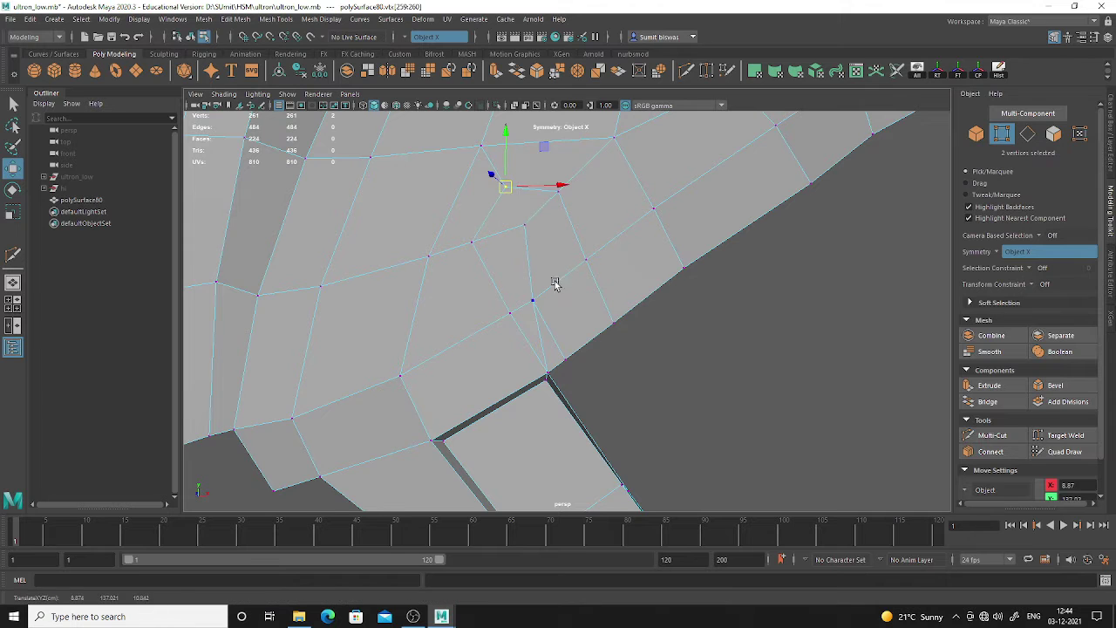
Delete the leftover diagonal edge leading into the side panel's upper corner
alt+middle_drag(555, 282, 547, 236)
right_drag(517, 189, 518, 157)
click(526, 293)
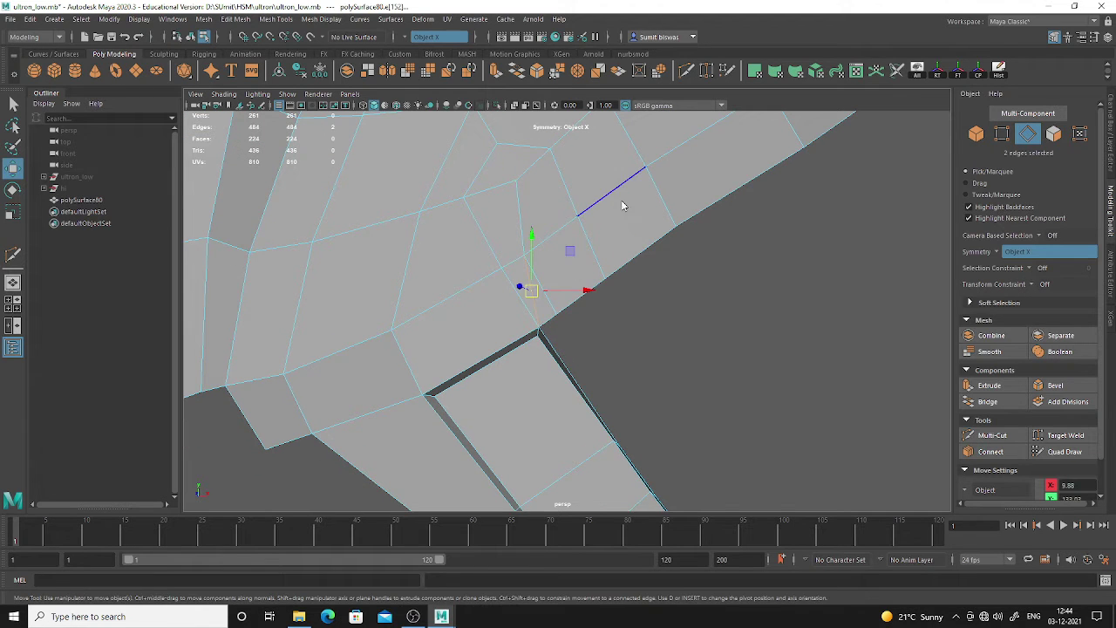
key(Delete)
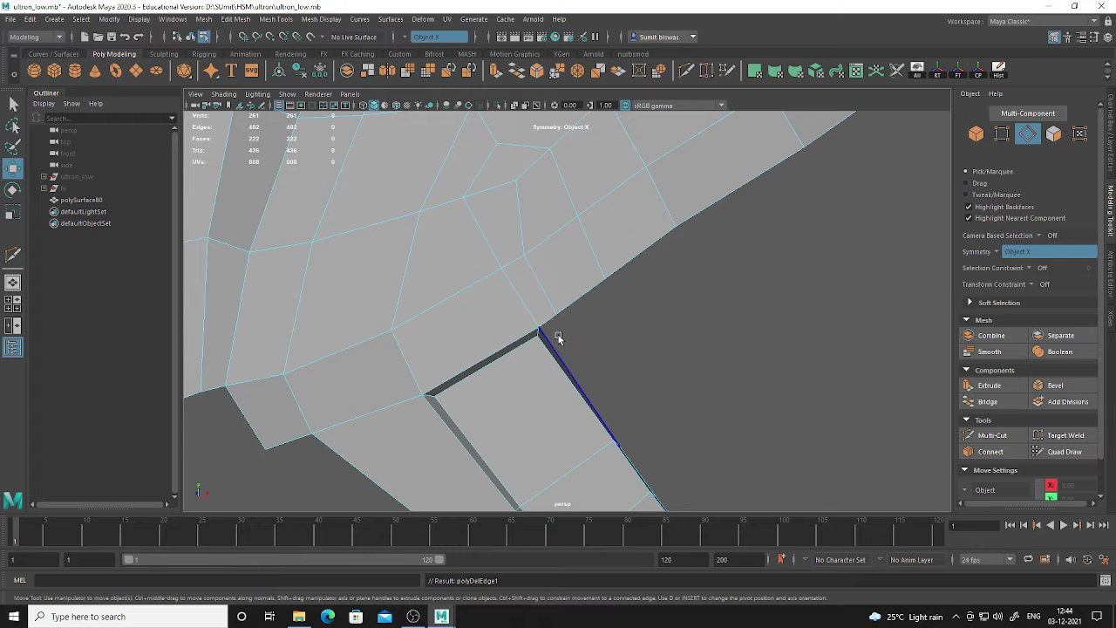
Undo the edge deletion, vertex move and isolated-mesh cuts, back to the unhidden scene with the live surface on
key(ctrl+z)
key(ctrl+z)
key(ctrl+z)
key(ctrl+z)
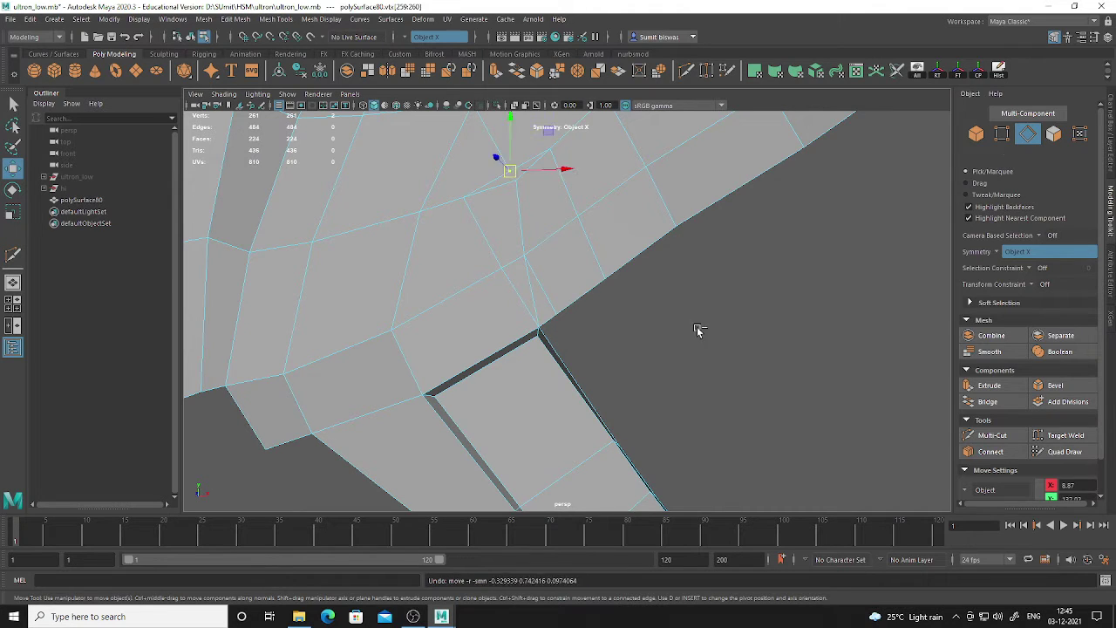
key(ctrl+z)
key(ctrl+z)
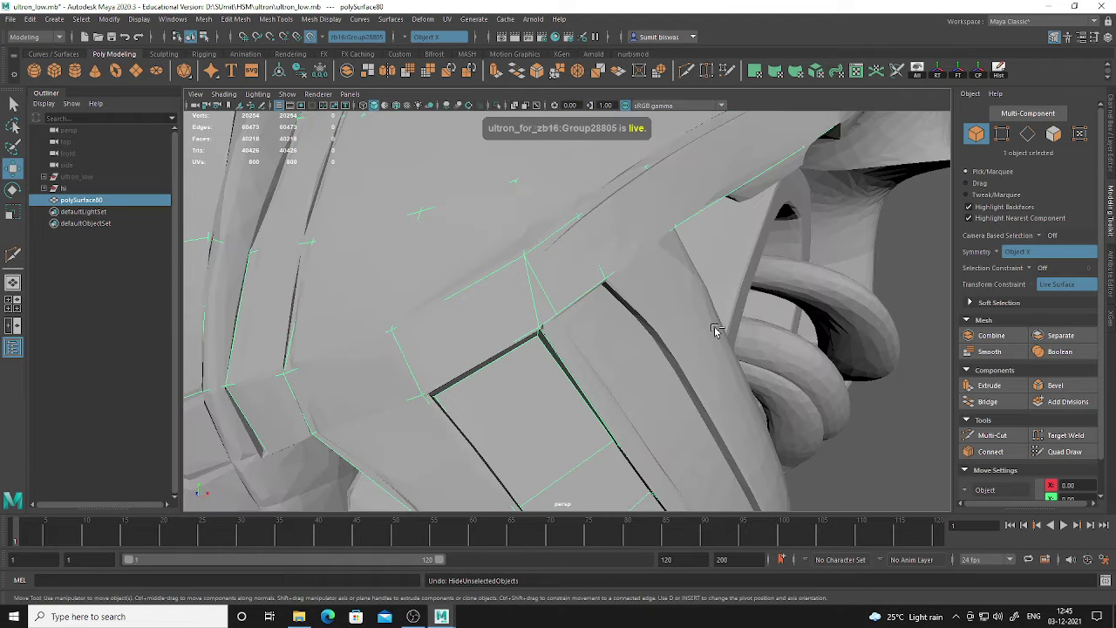
Use Quad Draw on the low-poly mesh to weld the outer cut's upper vertex onto the neighbouring inner chest vertex
alt+right_drag(671, 332, 598, 271)
alt+middle_drag(598, 271, 584, 257)
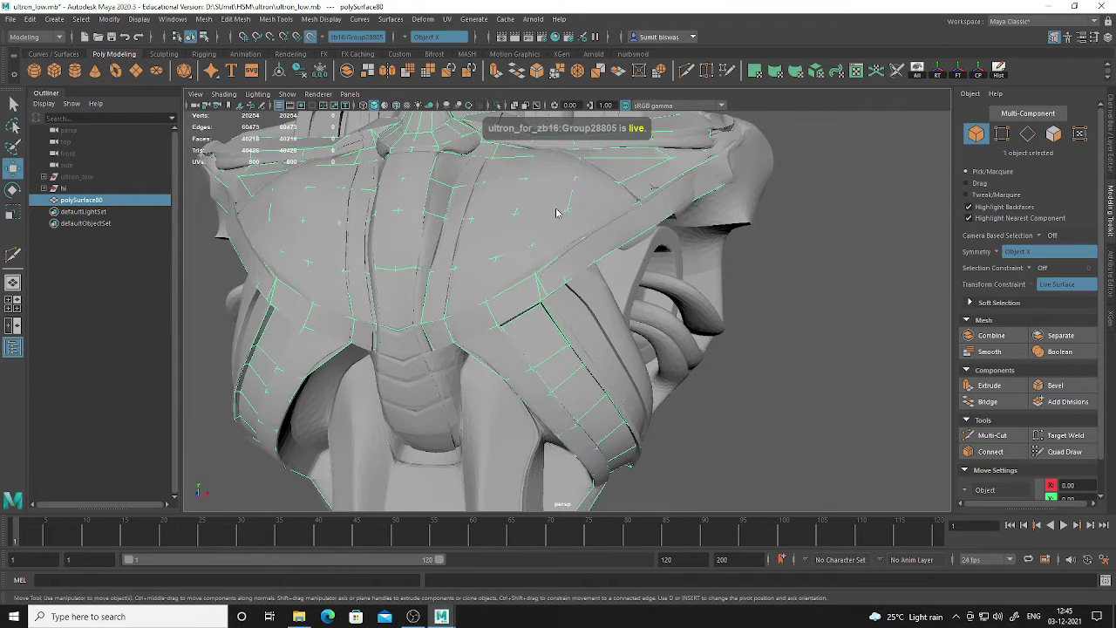
click(759, 178)
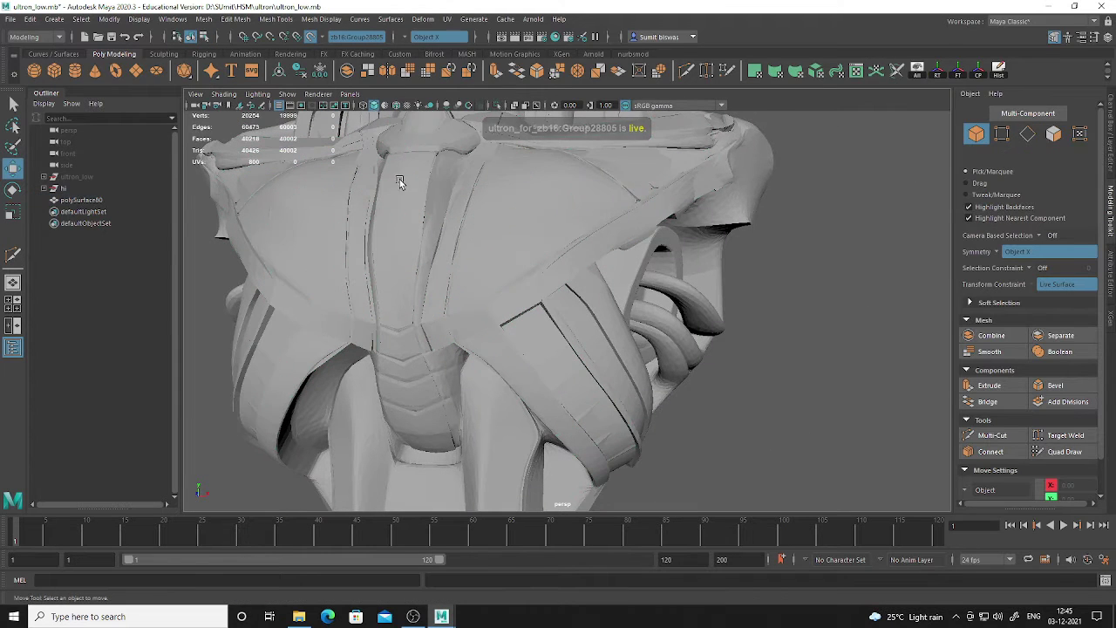
click(481, 229)
click(1064, 451)
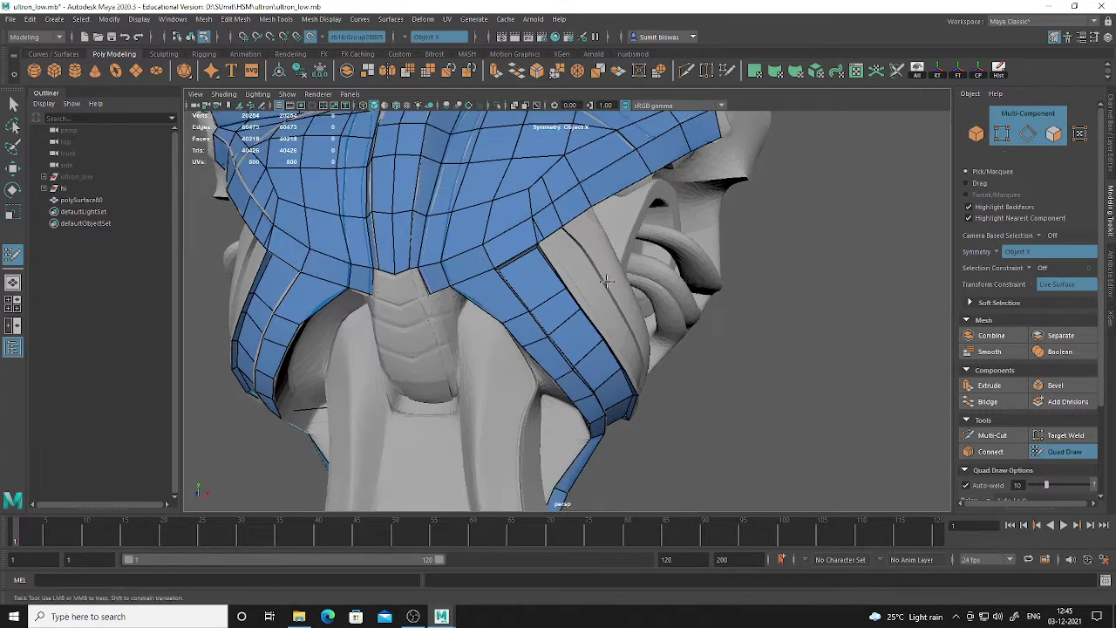
alt+right_drag(606, 280, 640, 319)
alt+middle_drag(640, 319, 622, 331)
alt+drag(623, 331, 628, 326)
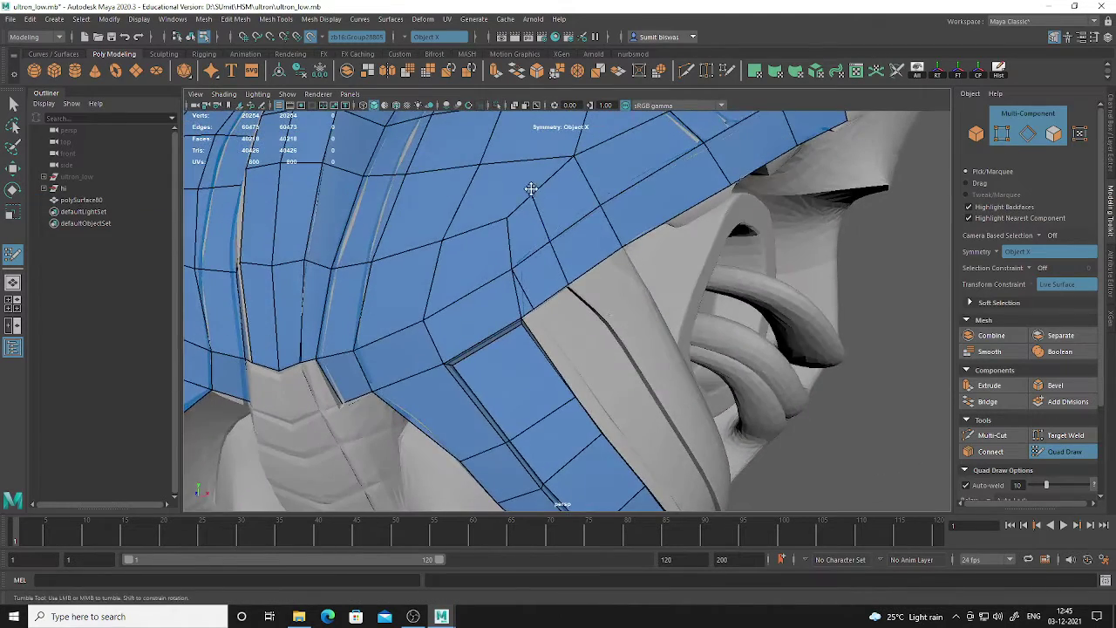
mouse_move(534, 197)
mouse_down()
mouse_move(568, 165)
mouse_move(578, 175)
mouse_up()
key(ctrl+z)
drag(510, 219, 502, 218)
Fill the first two quads of a new strip beside the side panel's upper end and align the strip's outer corner vertex to the ridge
alt+middle_drag(596, 227, 584, 244)
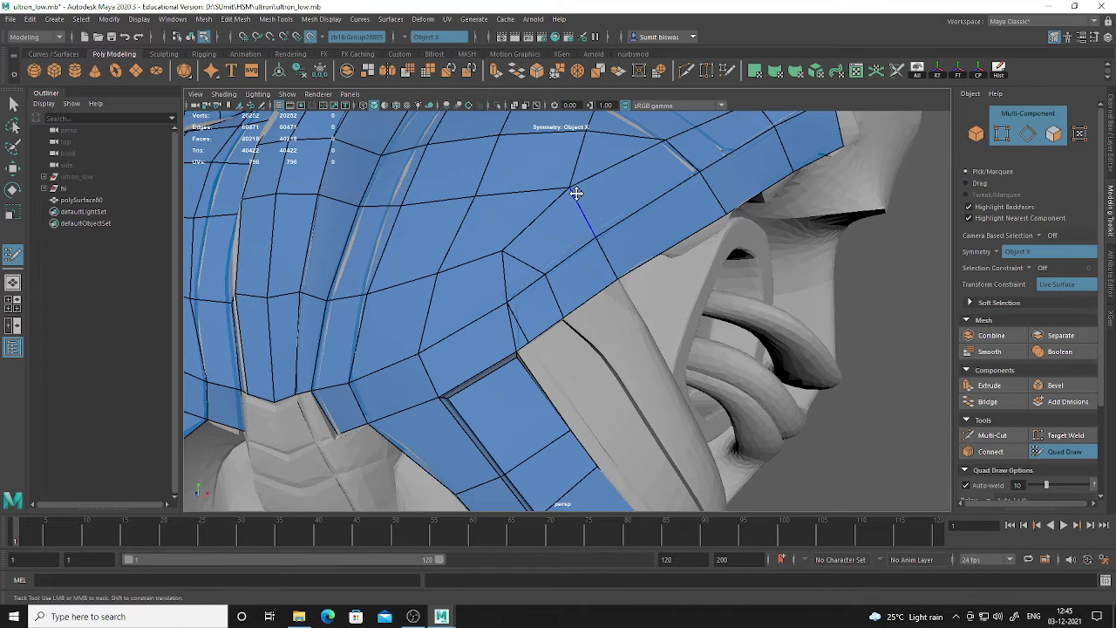
alt+drag(620, 261, 491, 173)
alt+right_drag(490, 173, 627, 316)
alt+drag(522, 218, 579, 351)
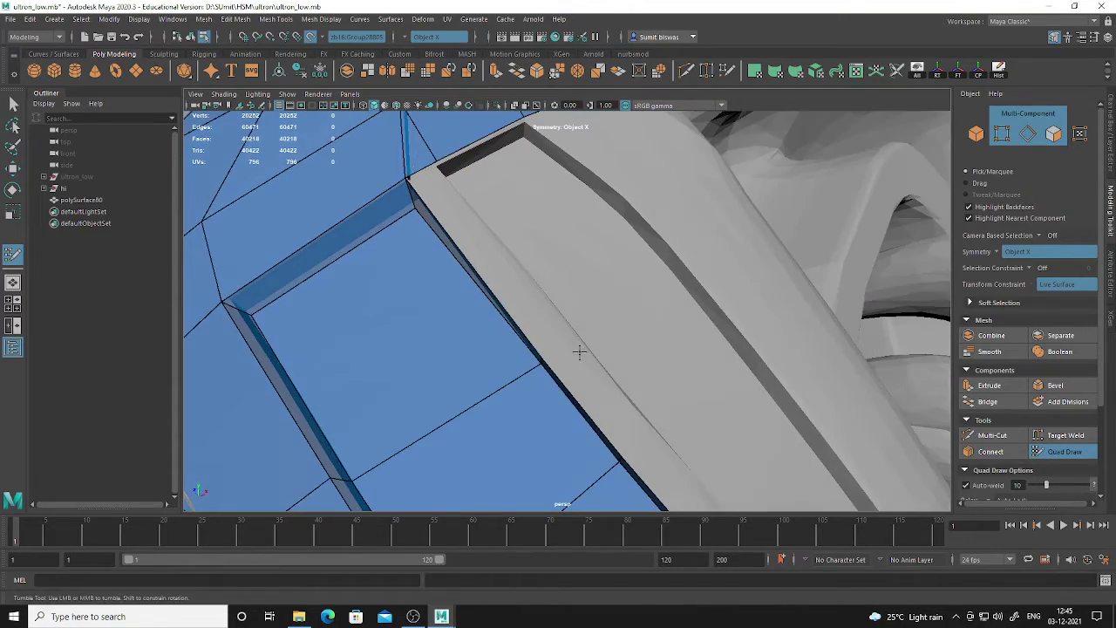
shift+click(507, 270)
mouse_move(639, 432)
alt+middle_down()
mouse_move(556, 303)
mouse_move(565, 341)
alt+middle_up()
shift+click(527, 270)
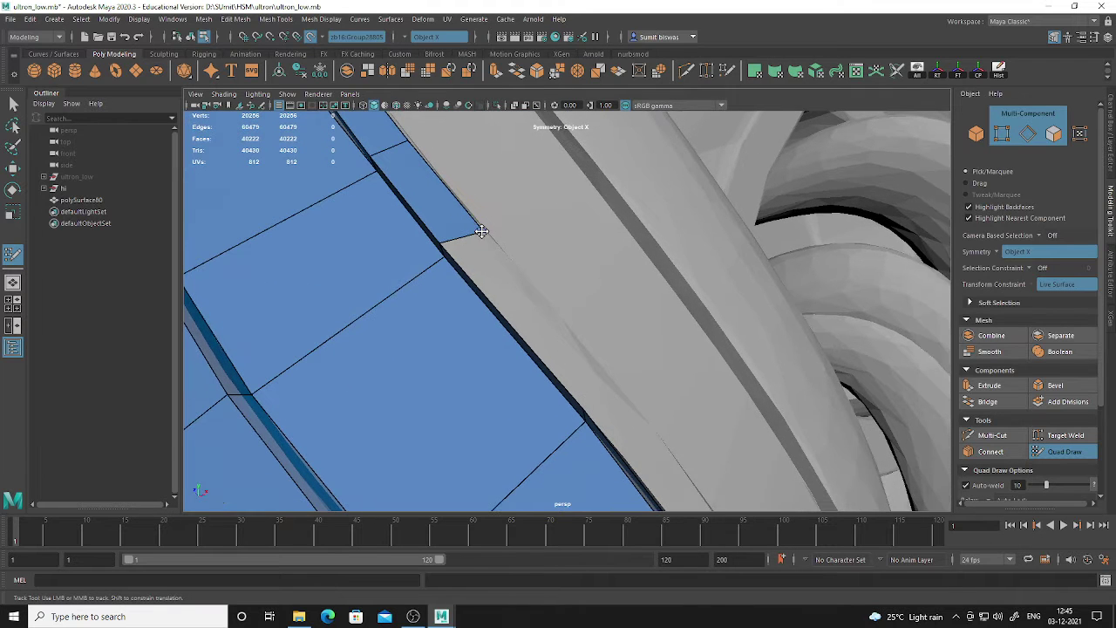
drag(481, 231, 469, 217)
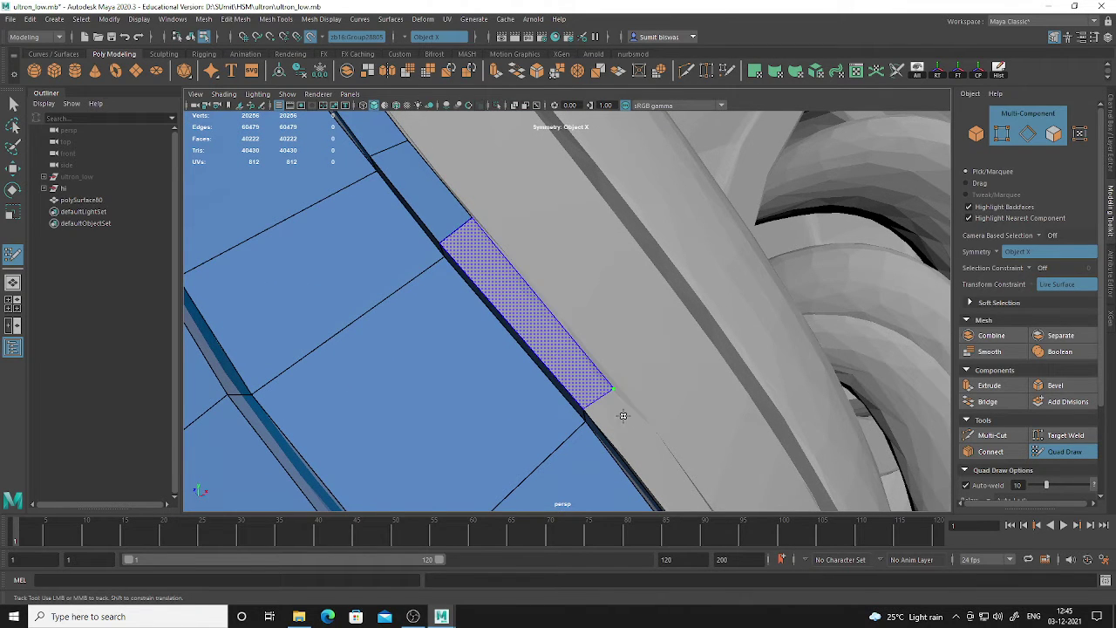
Extend the strip down the side panel with three more quads, snapping the panel's border vertex at the bend onto the groove edge
shift+click(618, 411)
alt+middle_drag(618, 411, 547, 340)
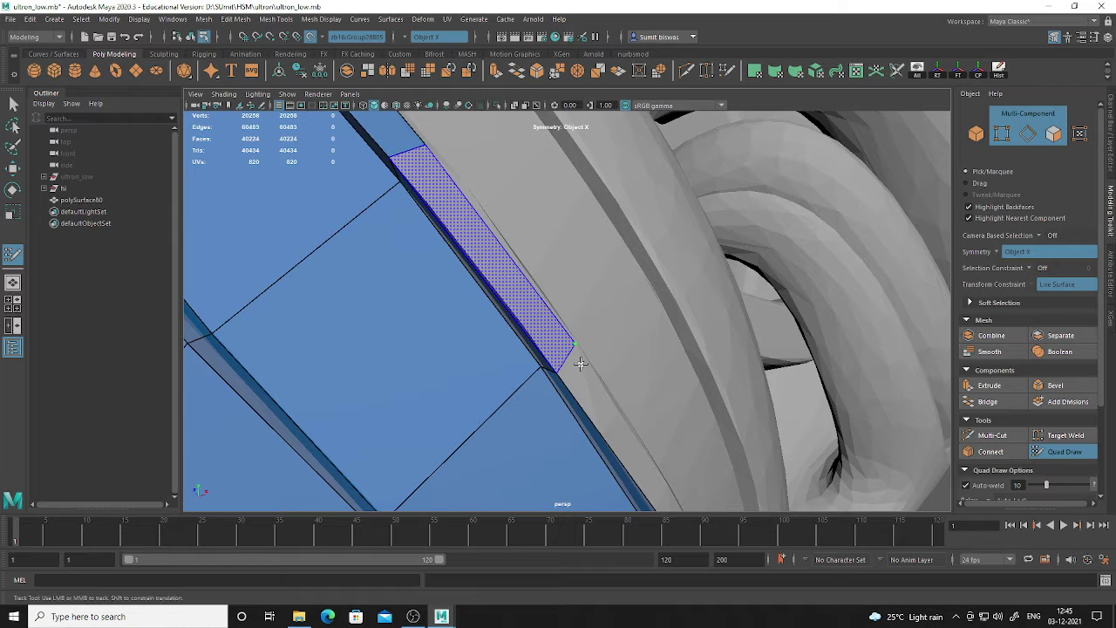
shift+click(581, 364)
alt+drag(580, 363, 451, 316)
alt+middle_drag(484, 388, 556, 302)
scroll(555, 302, up, 2)
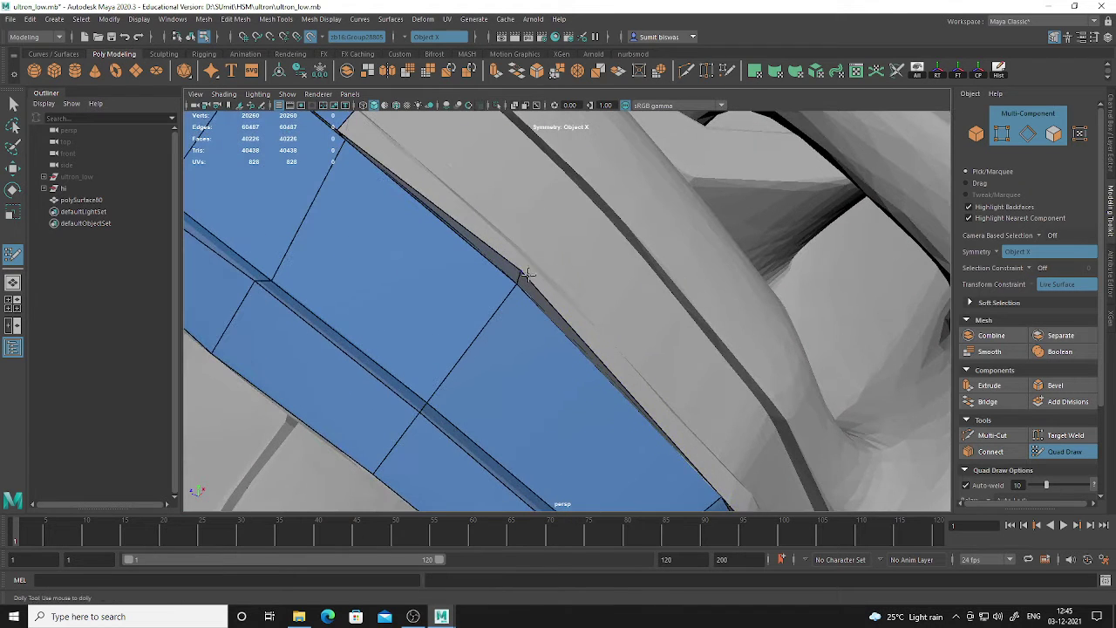
drag(525, 272, 519, 276)
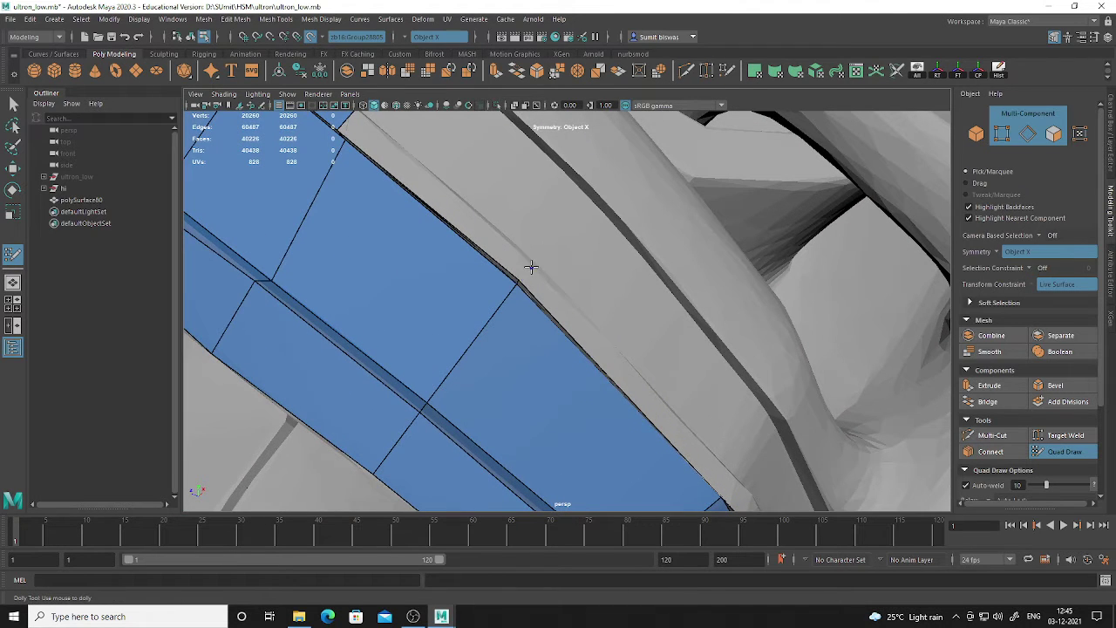
shift+click(523, 263)
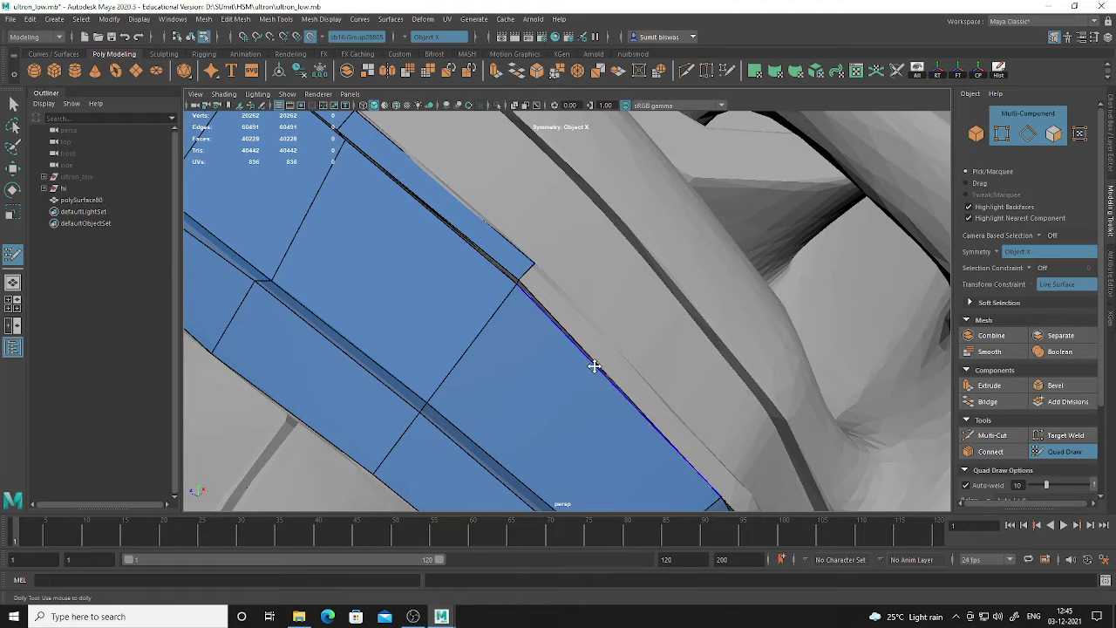
Fill the last two quads of the strip down to the side panel's lower end
alt+middle_drag(593, 366, 598, 349)
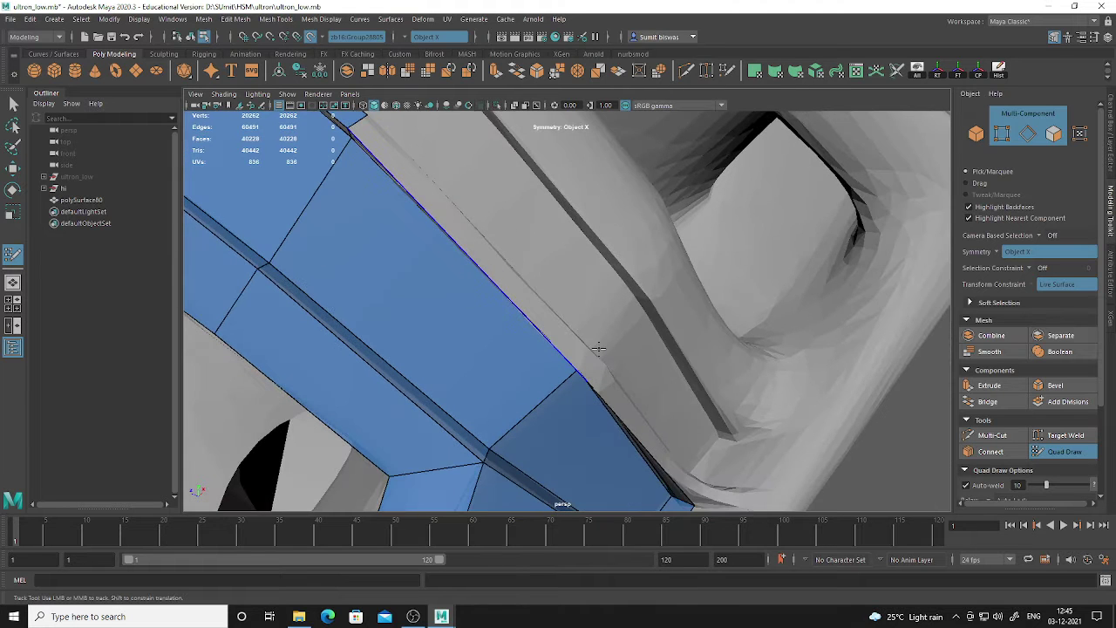
shift+click(542, 302)
alt+drag(543, 303, 500, 321)
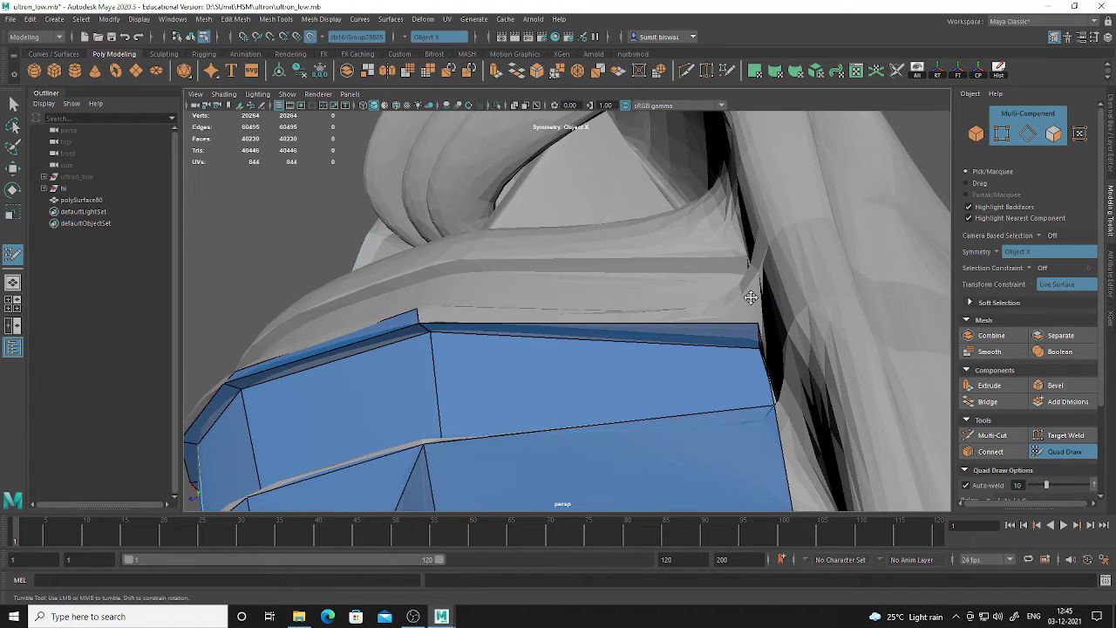
shift+click(668, 311)
Insert an edge loop across the side panel and its new strip near their lower end
scroll(663, 383, down, 5)
alt+drag(646, 366, 623, 388)
scroll(628, 375, up, 5)
mouse_move(698, 330)
alt+mouse_down()
mouse_move(708, 395)
mouse_move(715, 374)
mouse_move(809, 388)
mouse_move(684, 341)
alt+mouse_up()
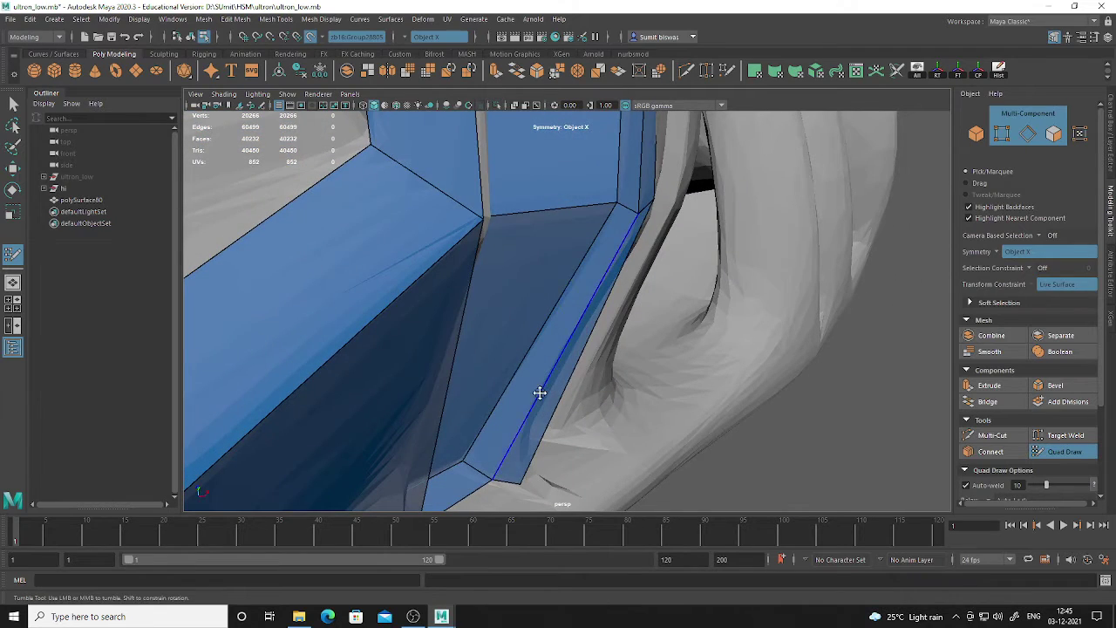
alt+middle_drag(510, 429, 526, 366)
ctrl+click(553, 324)
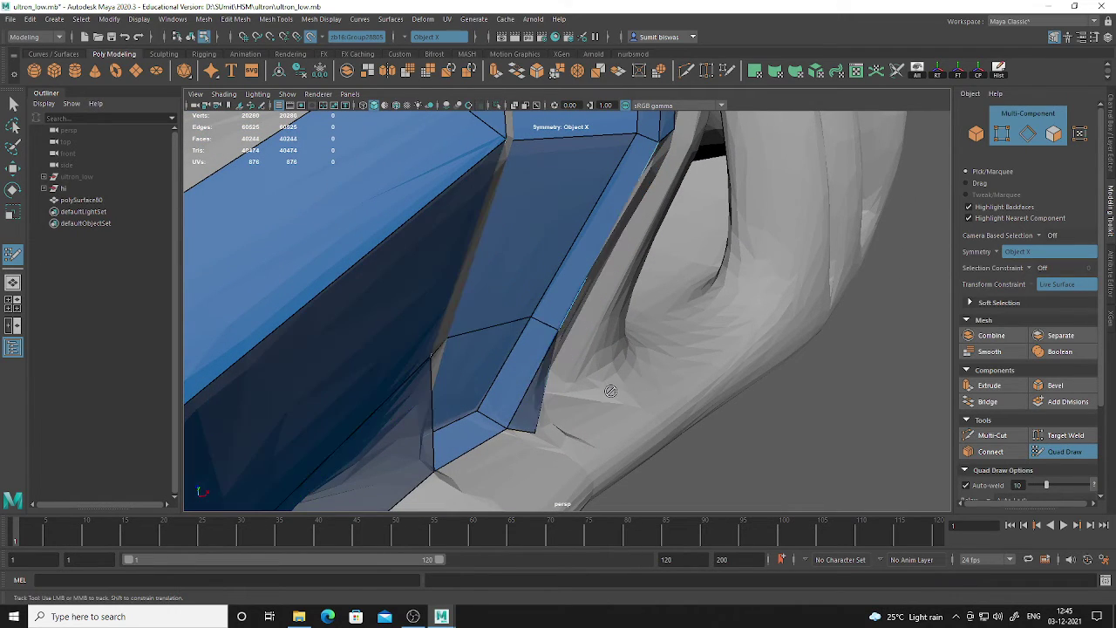
Reposition the strip's vertices at the lower end so its outer border follows the edge of the high-poly groove
alt+drag(538, 326, 383, 355)
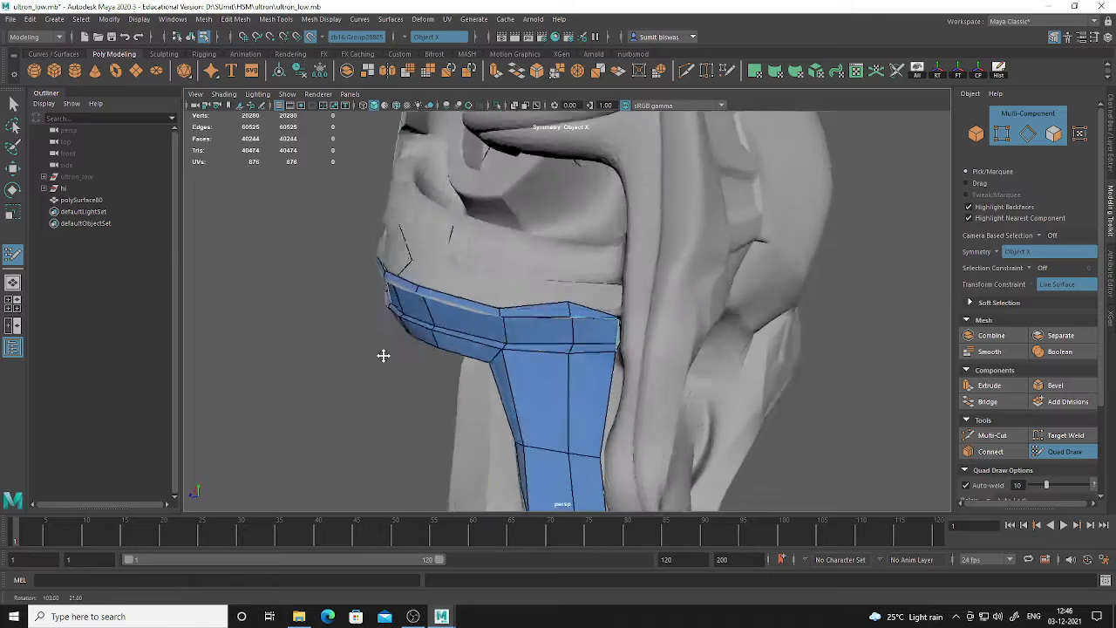
alt+right_drag(384, 356, 573, 317)
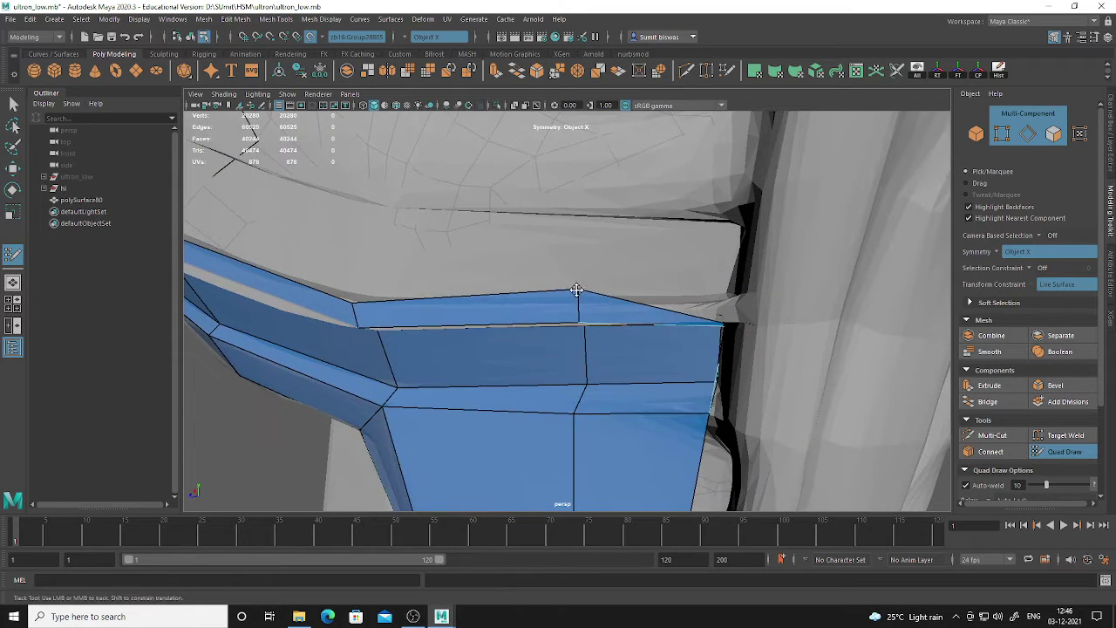
alt+drag(666, 307, 703, 349)
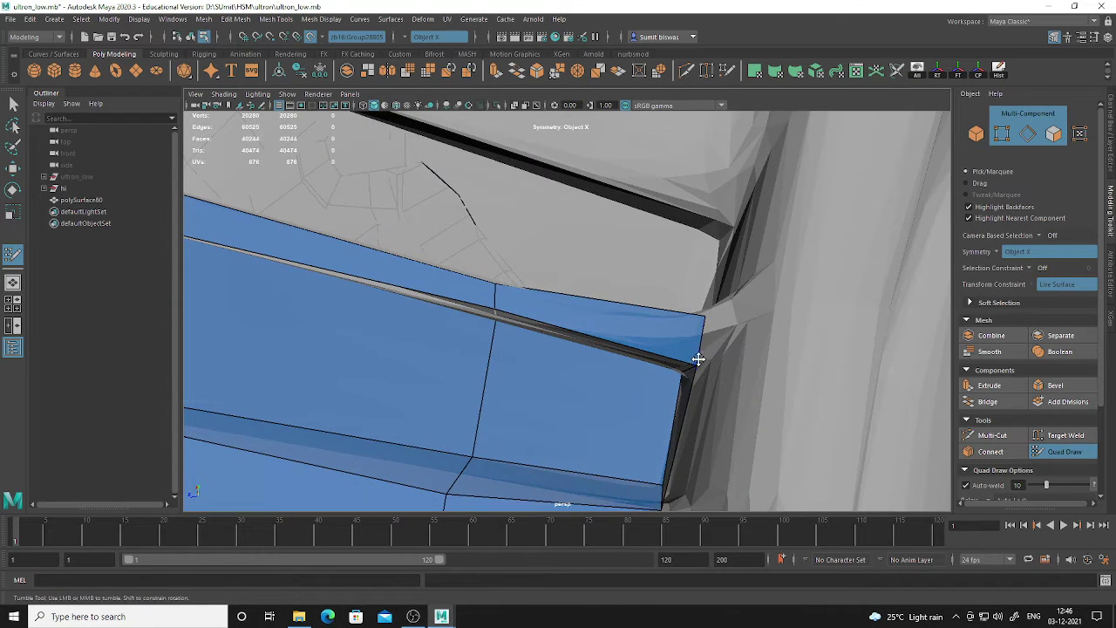
alt+drag(643, 373, 618, 342)
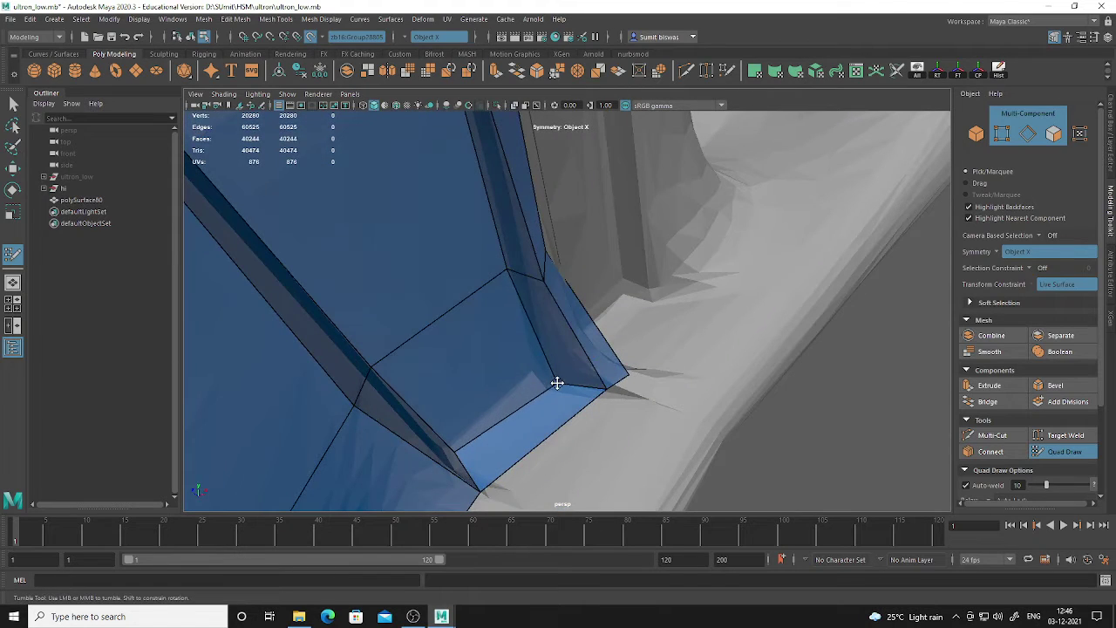
alt+drag(528, 367, 529, 389)
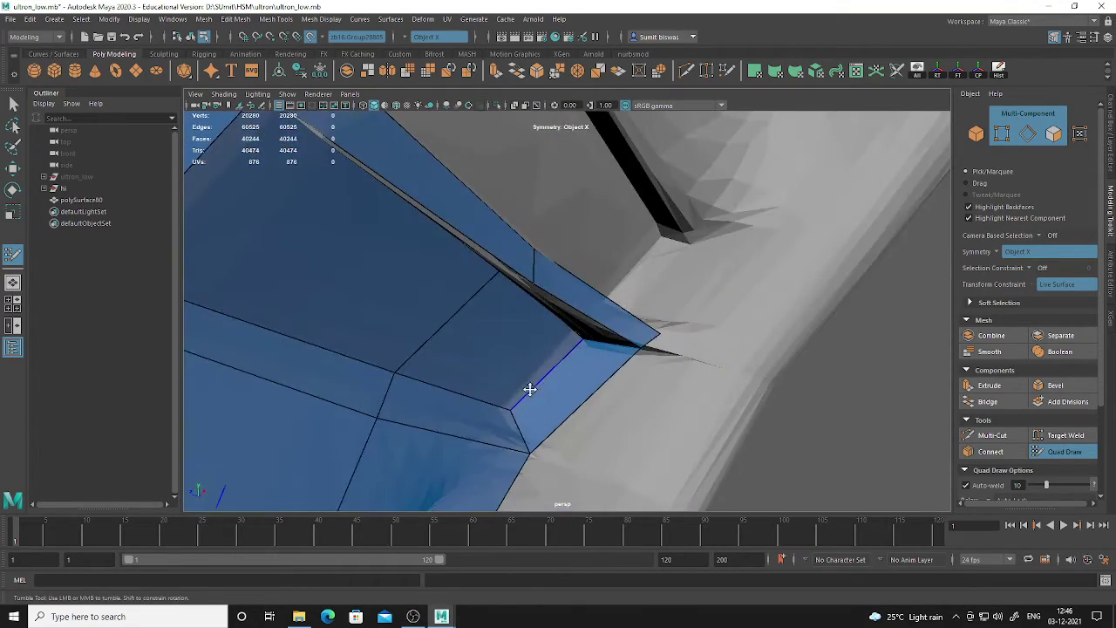
alt+drag(632, 339, 528, 319)
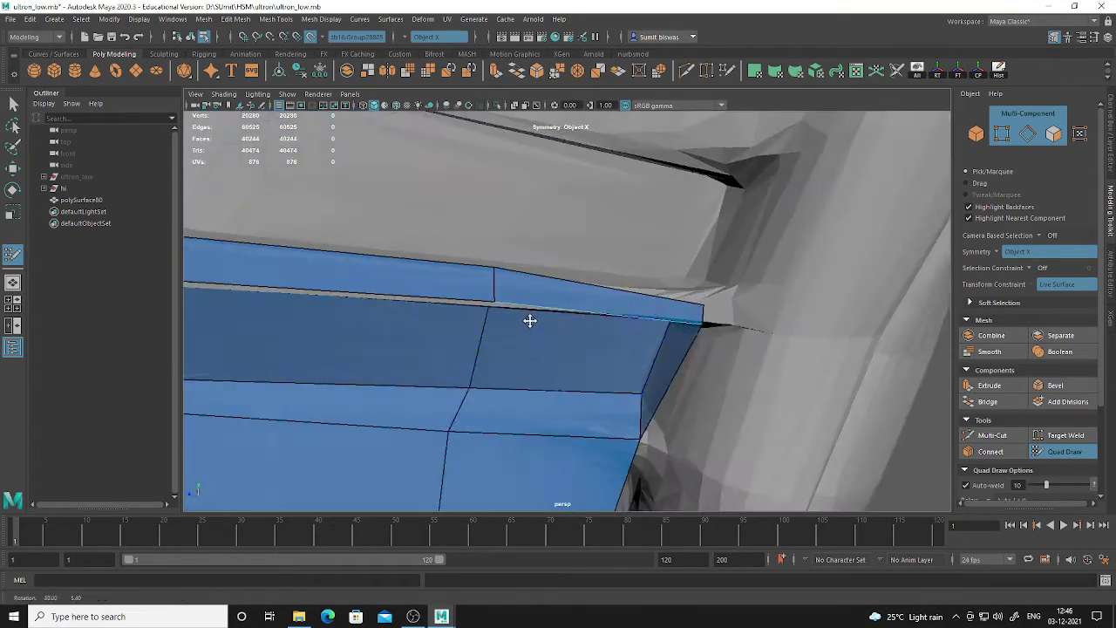
alt+middle_drag(678, 324, 700, 344)
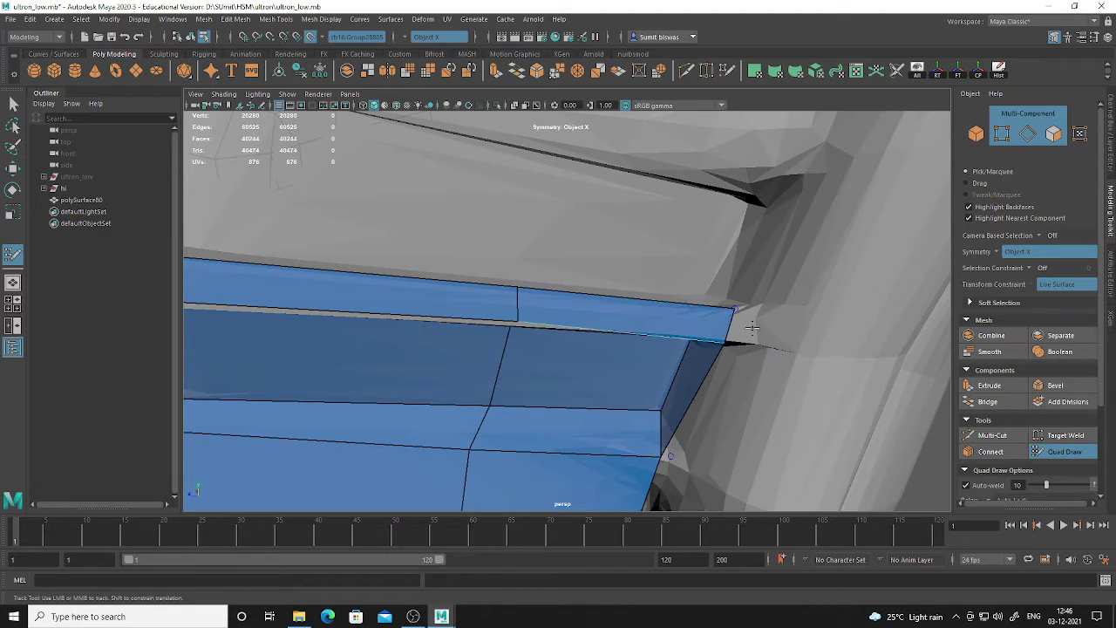
Place dots along the inner edge of the recess at the strip's upper end and fill the first quad on the recess wall
alt+drag(752, 328, 719, 329)
scroll(558, 306, down, 5)
alt+middle_drag(515, 288, 752, 354)
alt+middle_drag(537, 334, 584, 339)
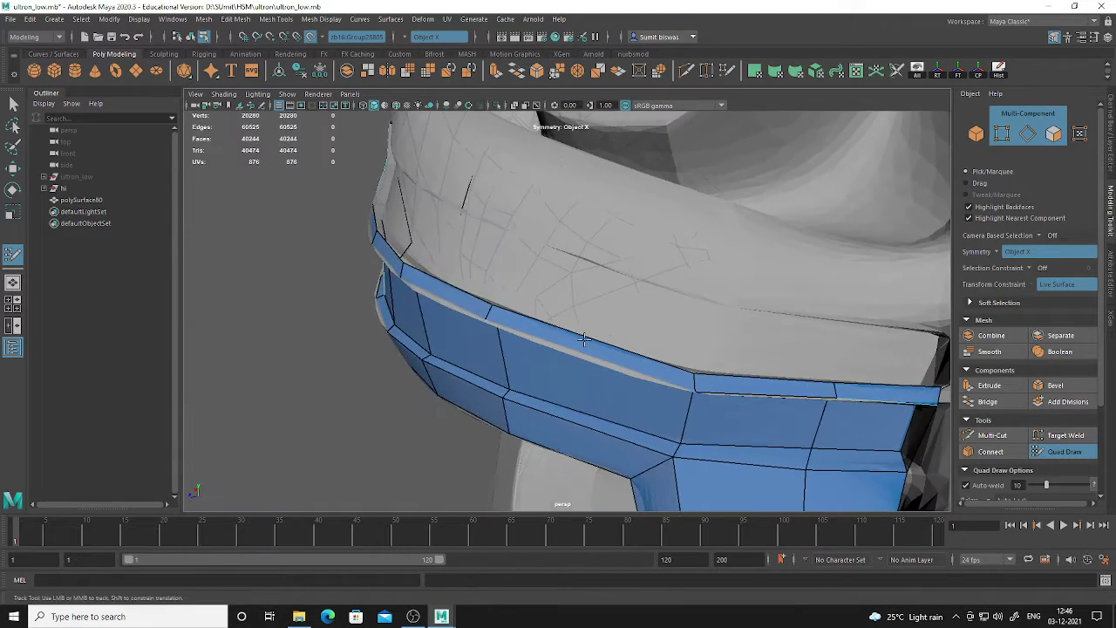
alt+right_drag(584, 339, 488, 301)
alt+drag(576, 327, 498, 323)
alt+right_drag(498, 324, 565, 397)
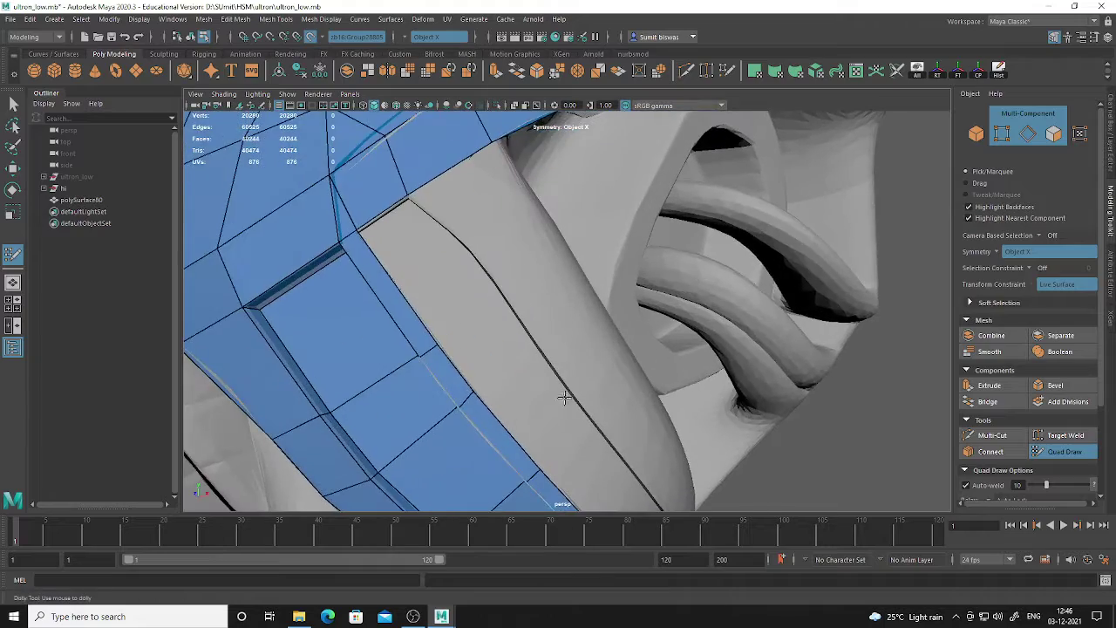
alt+drag(565, 398, 493, 335)
alt+right_drag(493, 335, 526, 341)
alt+drag(526, 341, 506, 296)
alt+middle_drag(506, 297, 513, 326)
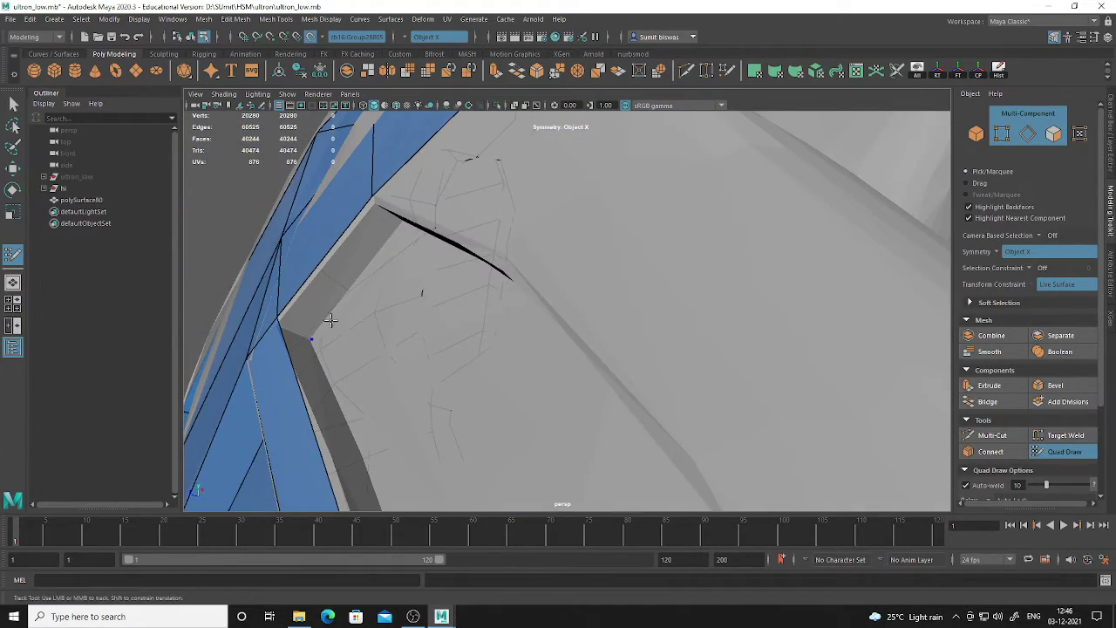
alt+drag(329, 320, 413, 289)
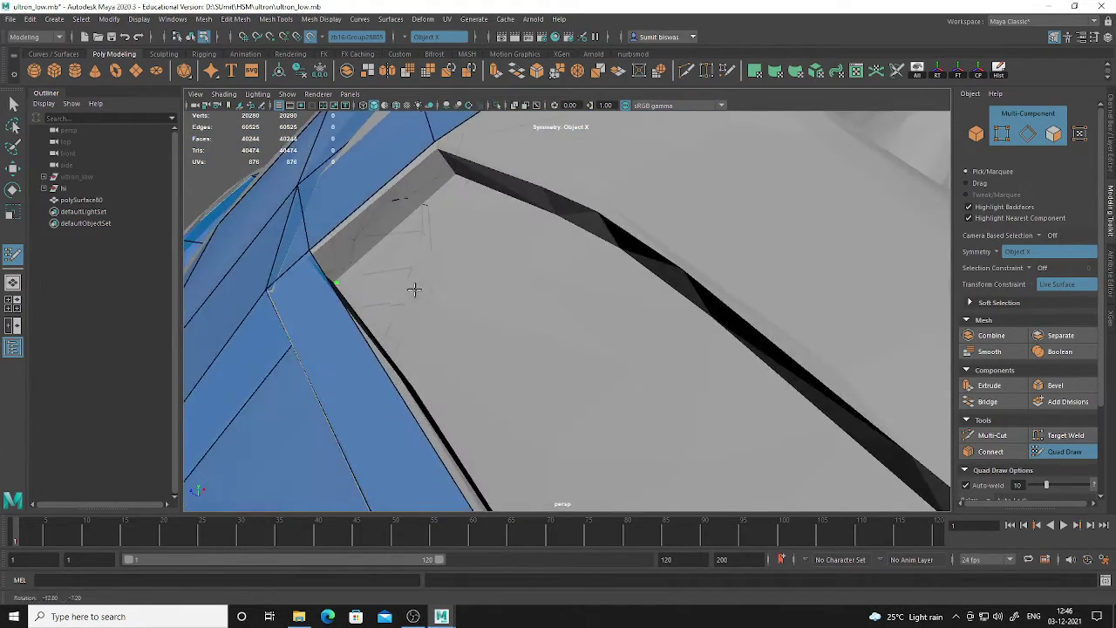
shift+click(398, 186)
Fill four consecutive quads down the upper part of the recess wall, along the strip's outer border
mouse_move(528, 319)
alt+mouse_down()
mouse_move(413, 317)
mouse_move(424, 373)
alt+mouse_up()
alt+right_drag(425, 372, 445, 311)
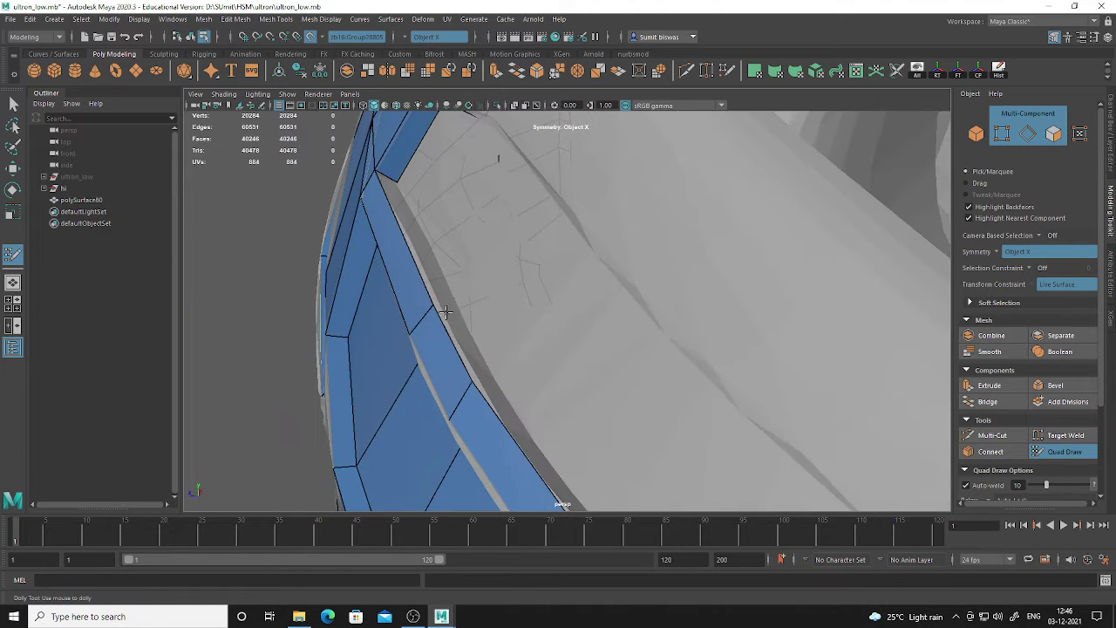
shift+click(448, 299)
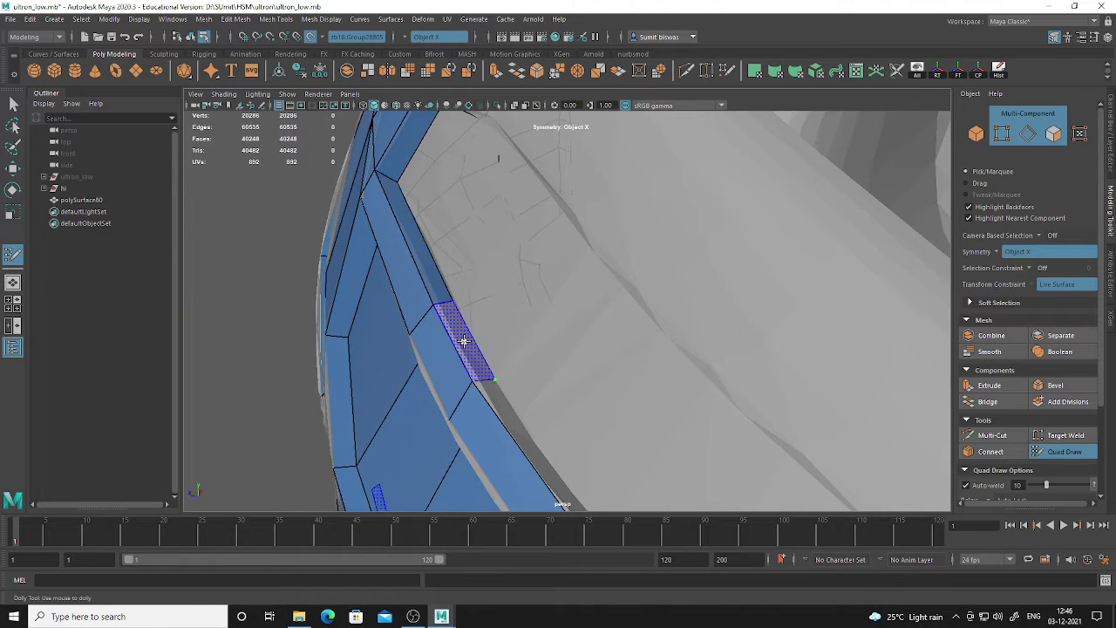
shift+click(476, 366)
mouse_move(572, 412)
alt+mouse_down()
mouse_move(474, 319)
mouse_move(478, 382)
alt+mouse_up()
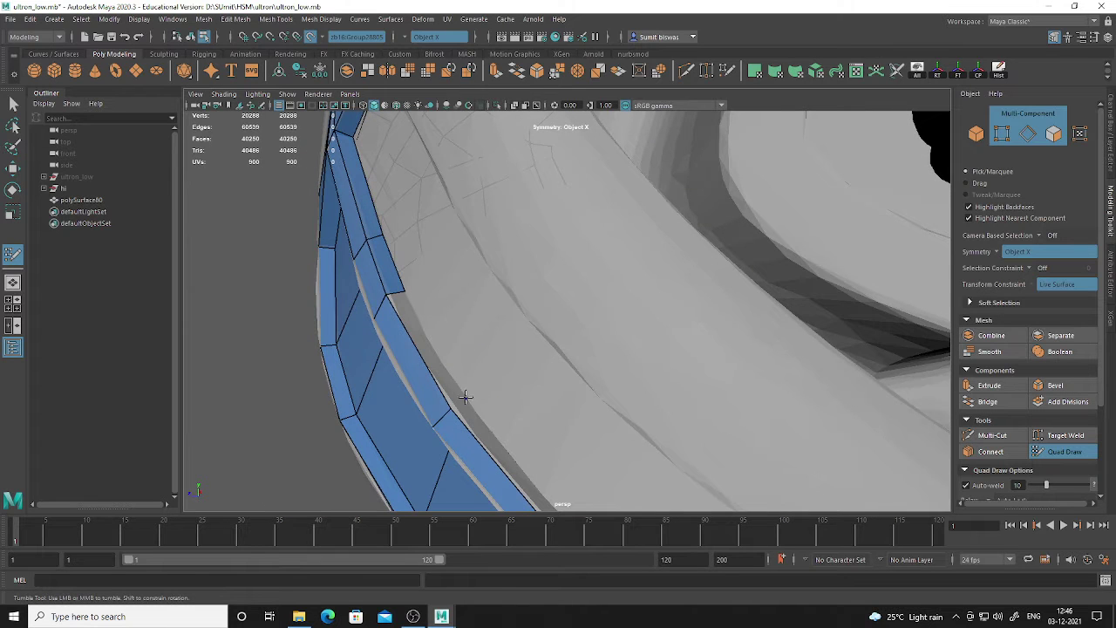
shift+click(440, 362)
alt+middle_drag(441, 362, 456, 312)
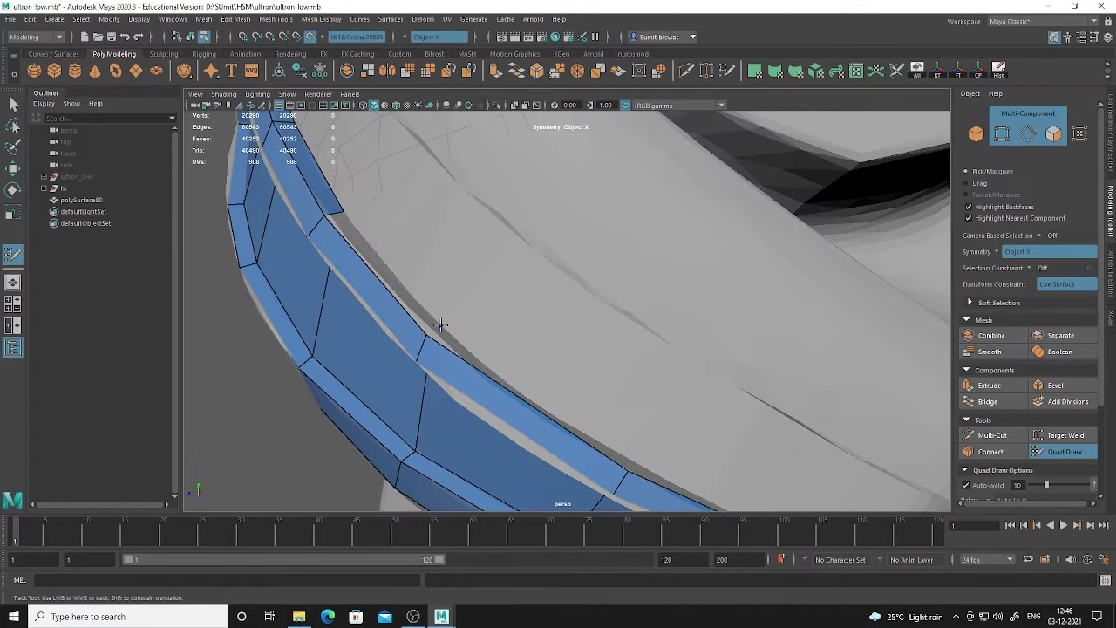
shift+click(404, 286)
Continue the recess wall with four more quads around the lower bend to the end of the strip
alt+drag(405, 286, 463, 364)
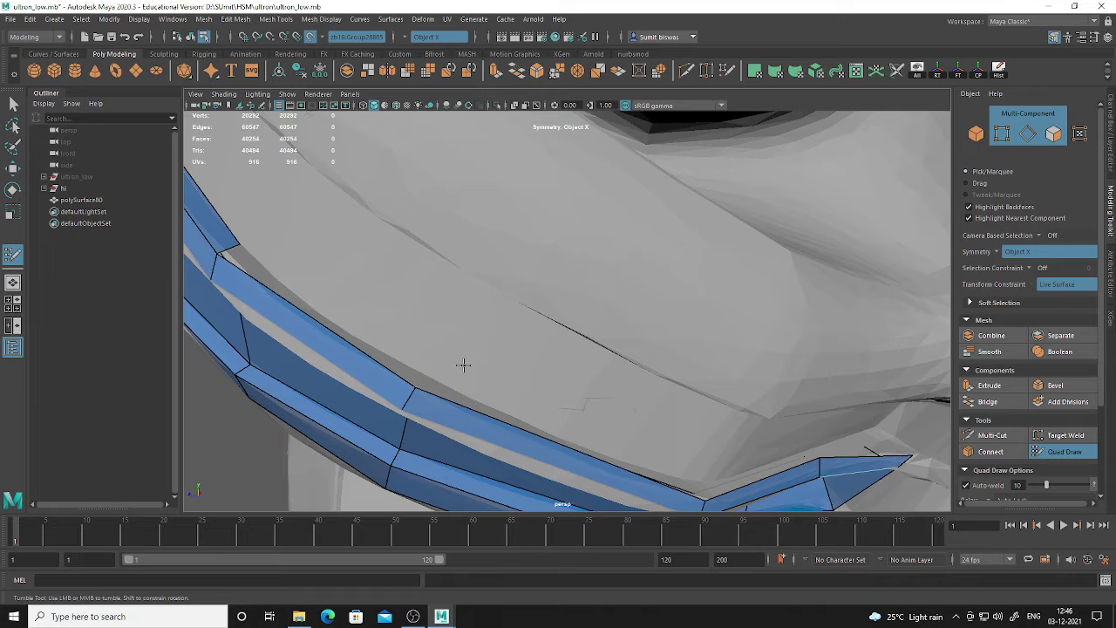
shift+click(418, 357)
alt+middle_drag(418, 357, 616, 410)
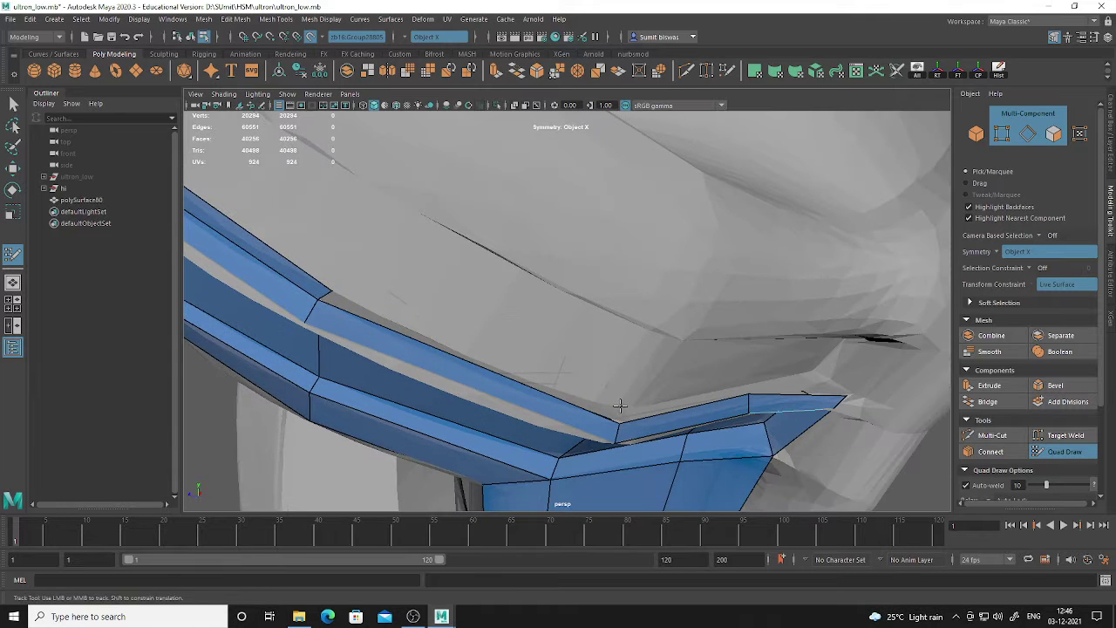
shift+click(498, 366)
alt+middle_drag(711, 384, 574, 341)
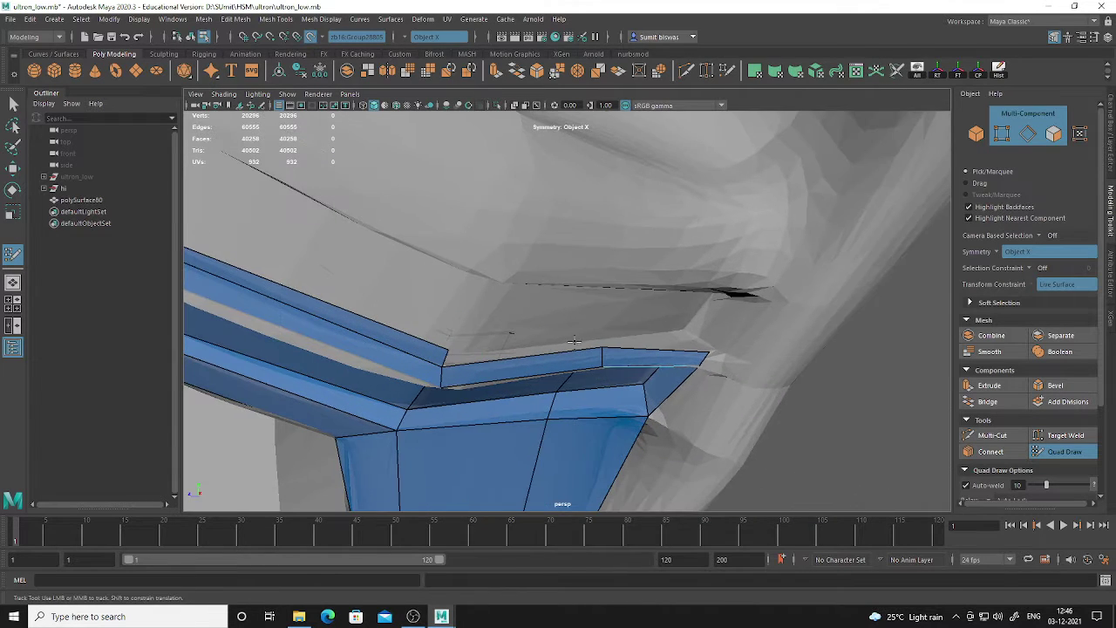
shift+click(599, 336)
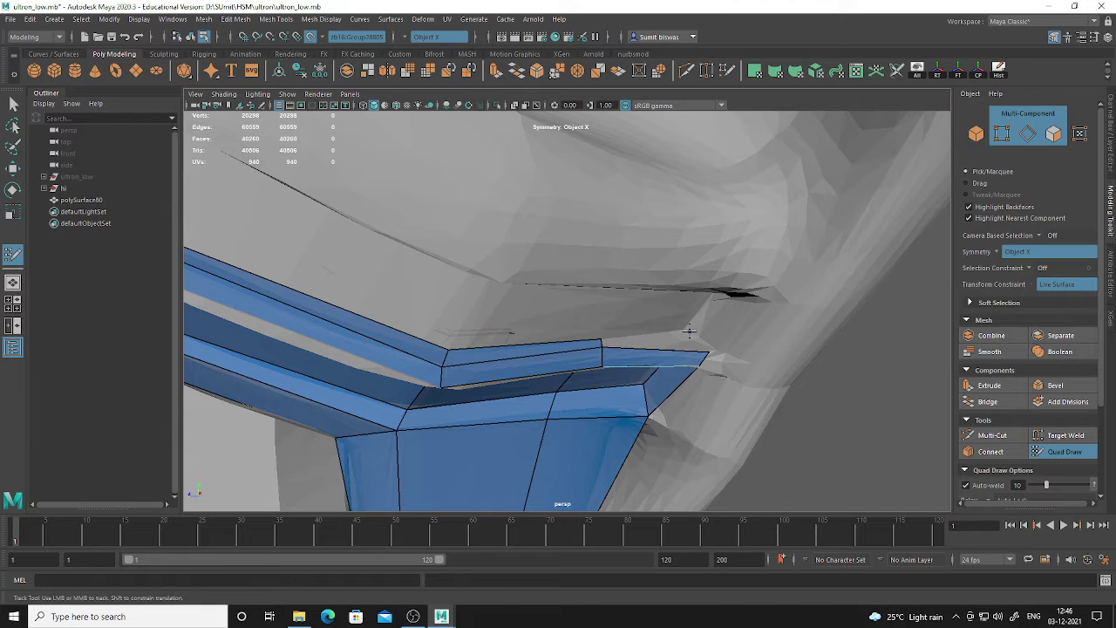
shift+click(674, 340)
Place two dots at the next groove's lower corner, fill a quad down to the strip's end, and tweak the wall's inner corner vertex
alt+middle_drag(673, 341, 536, 311)
scroll(558, 322, up, 5)
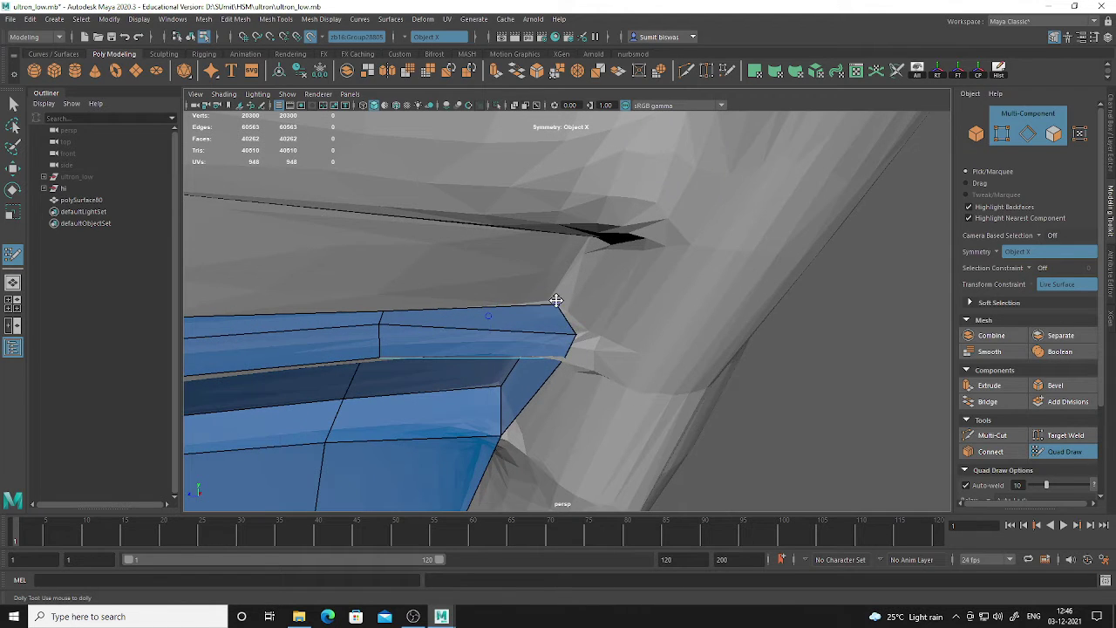
alt+drag(593, 331, 630, 335)
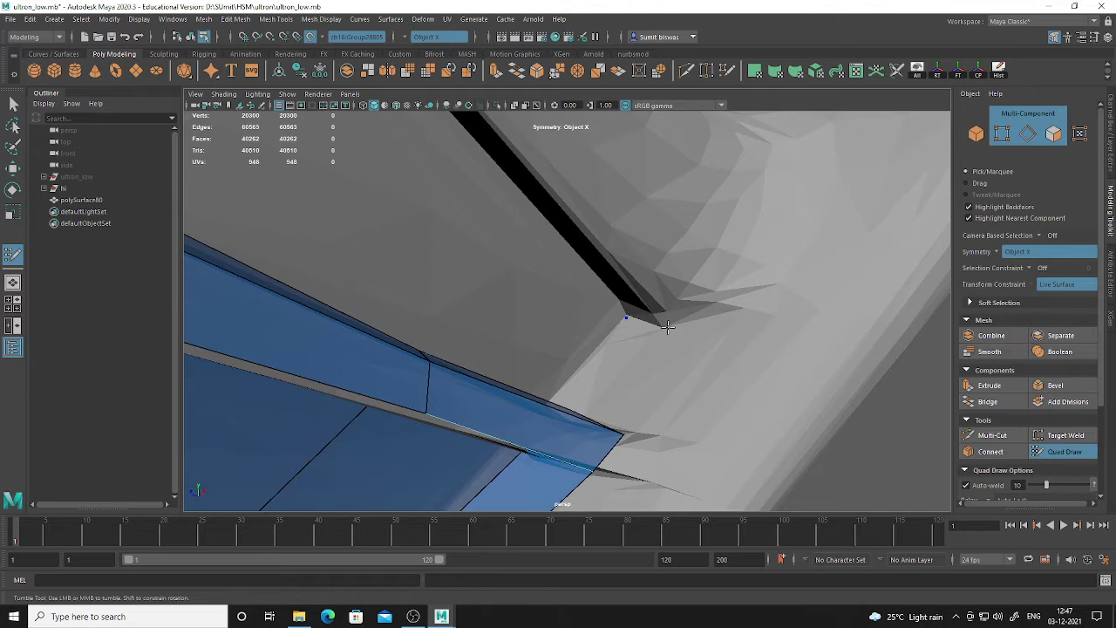
alt+drag(654, 409, 625, 393)
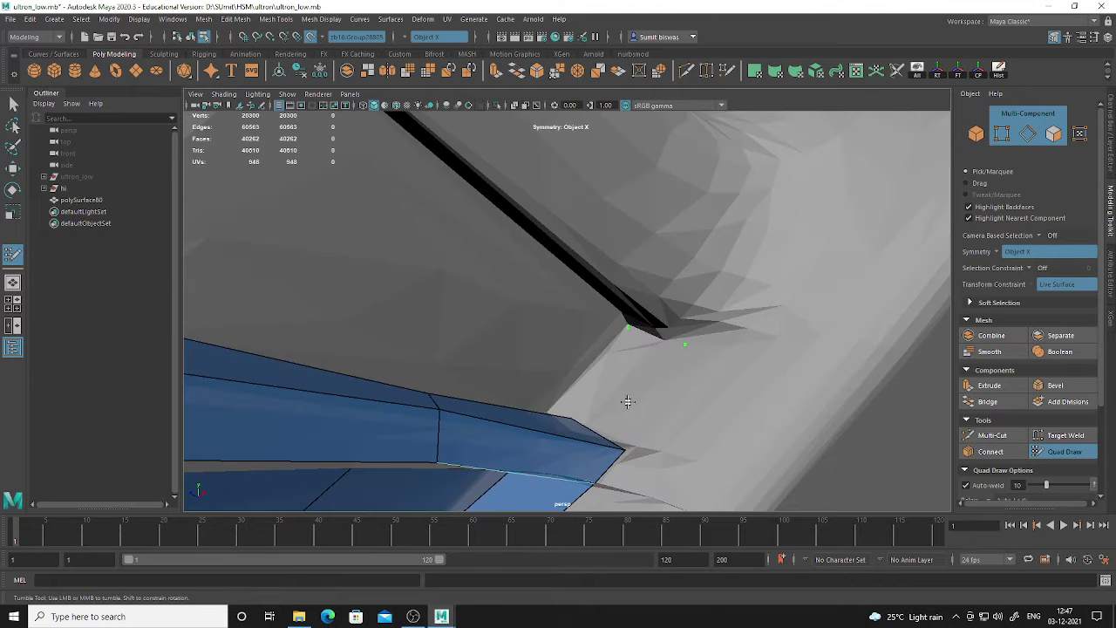
shift+click(628, 400)
drag(560, 416, 551, 413)
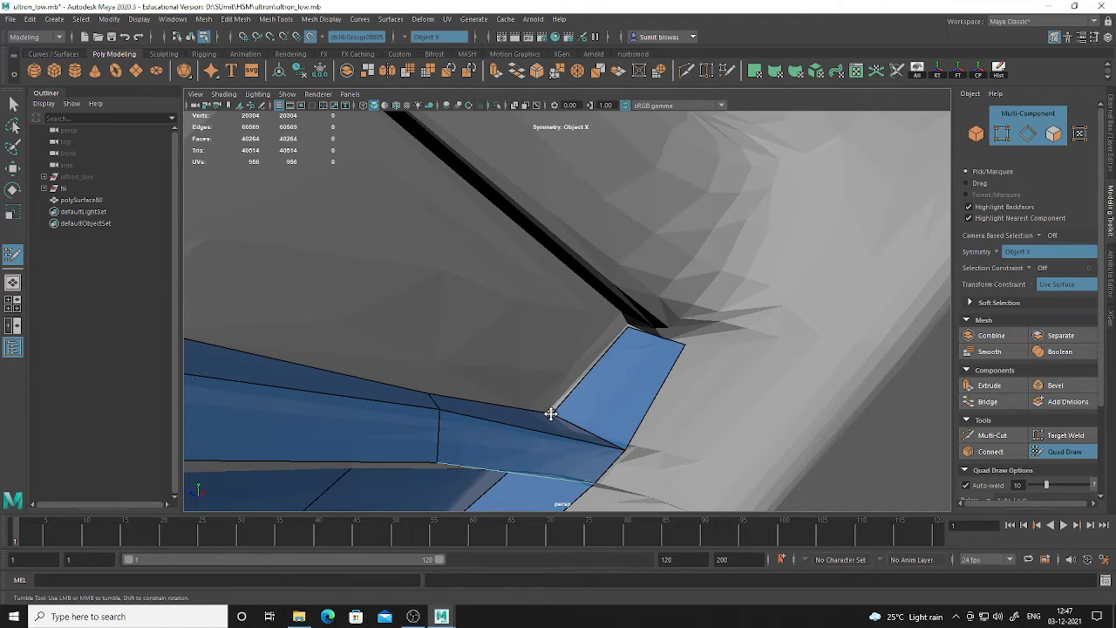
Fill the first quad on the groove's floor at its lower end and tweak the floor's outer corner vertex
alt+drag(682, 416, 618, 409)
alt+right_drag(653, 417, 583, 386)
alt+drag(584, 386, 538, 333)
alt+right_drag(538, 333, 650, 387)
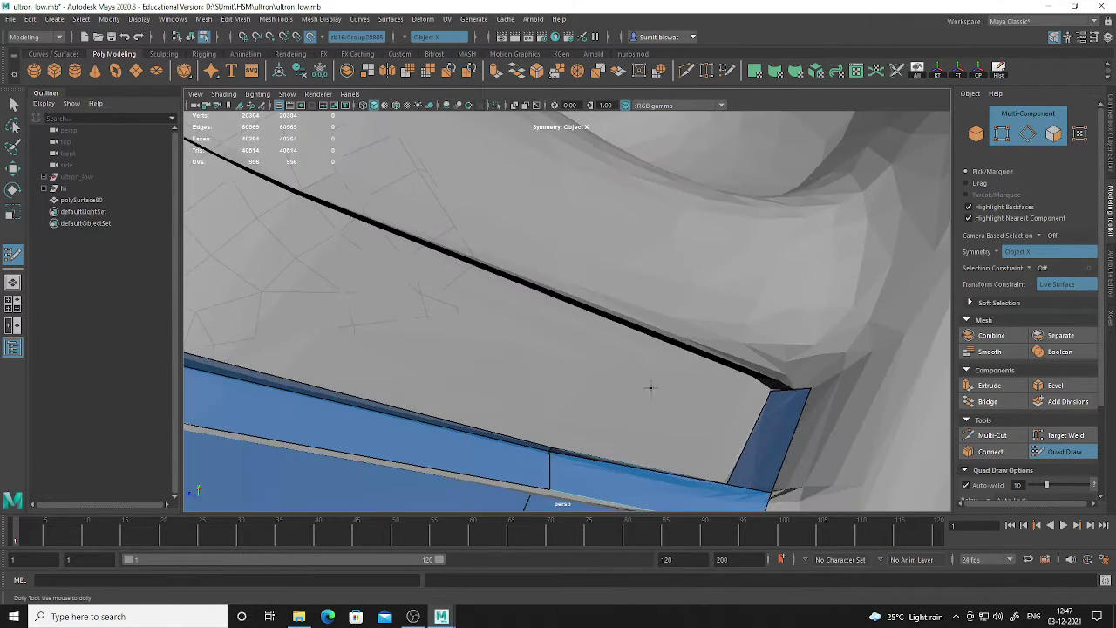
alt+drag(655, 403, 665, 436)
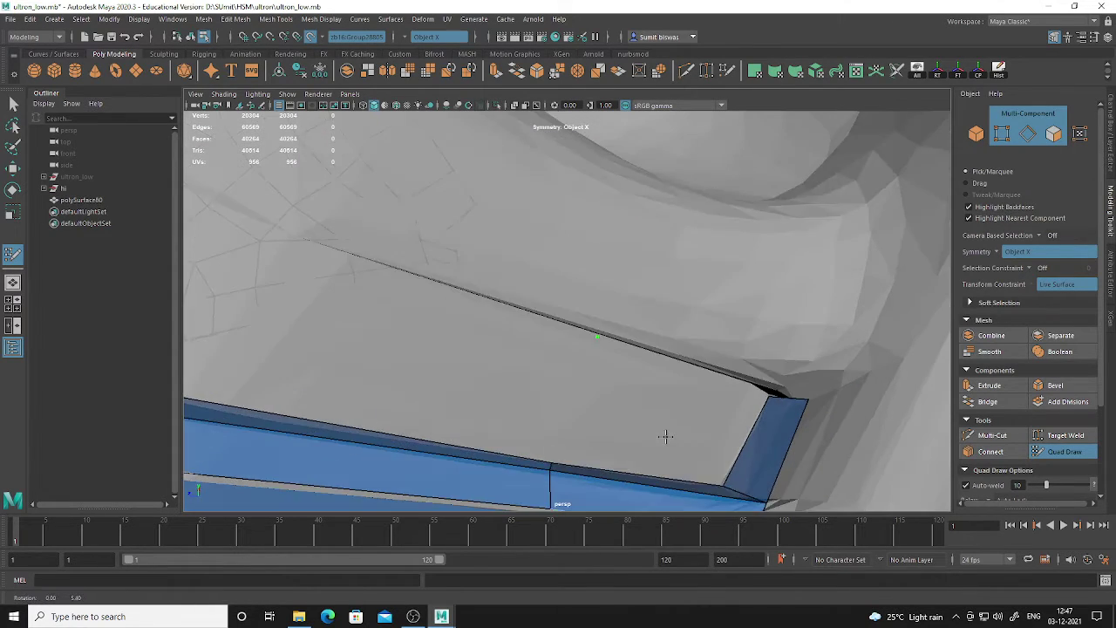
shift+click(658, 408)
drag(767, 401, 753, 399)
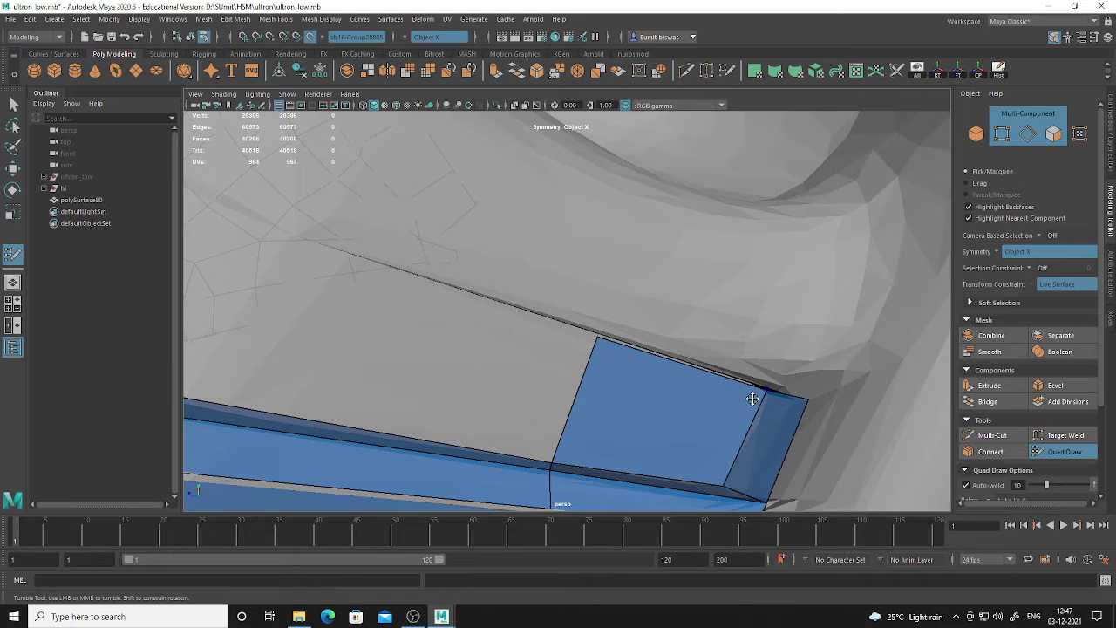
Place dots along the floor's outer edge and fill three more quads up the lower part of the groove floor
alt+drag(563, 386, 620, 411)
mouse_move(543, 369)
alt+mouse_down()
mouse_move(553, 378)
mouse_move(564, 366)
alt+mouse_up()
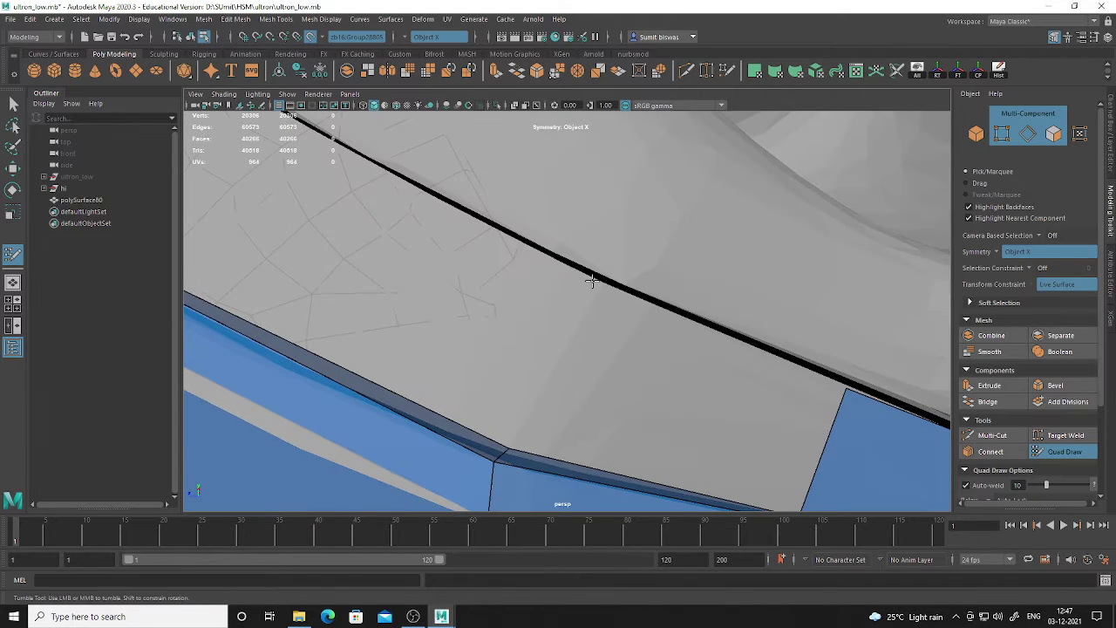
click(592, 280)
shift+click(680, 383)
alt+middle_drag(461, 284, 636, 341)
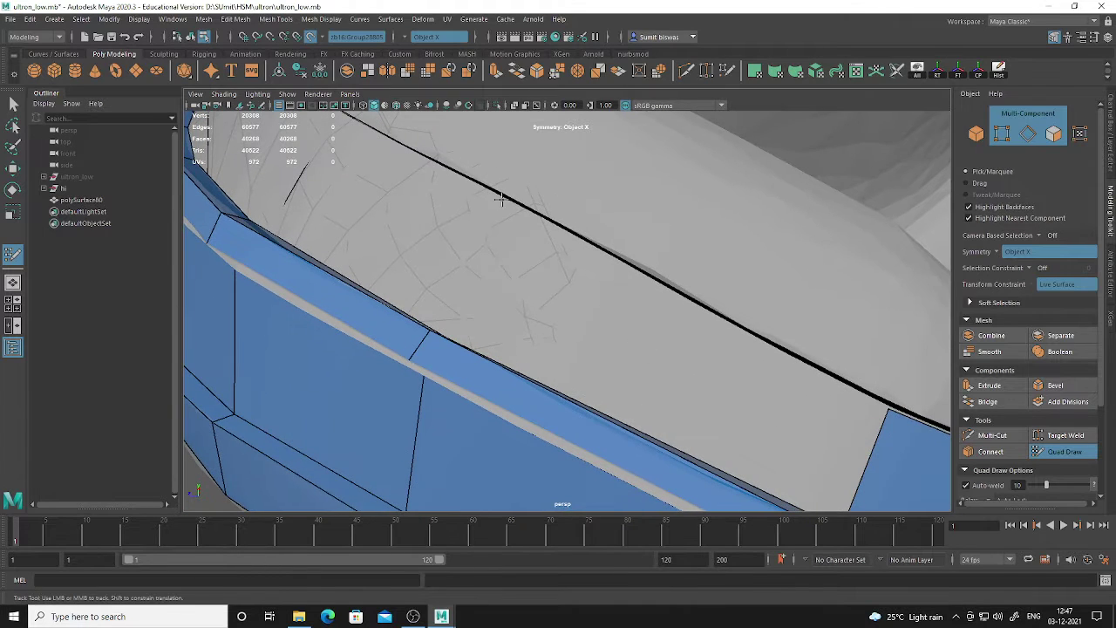
shift+click(679, 369)
key(ctrl+z)
mouse_move(687, 404)
alt+mouse_down()
mouse_move(656, 410)
mouse_move(638, 381)
mouse_move(653, 319)
mouse_move(667, 328)
mouse_move(591, 257)
alt+mouse_up()
shift+click(650, 366)
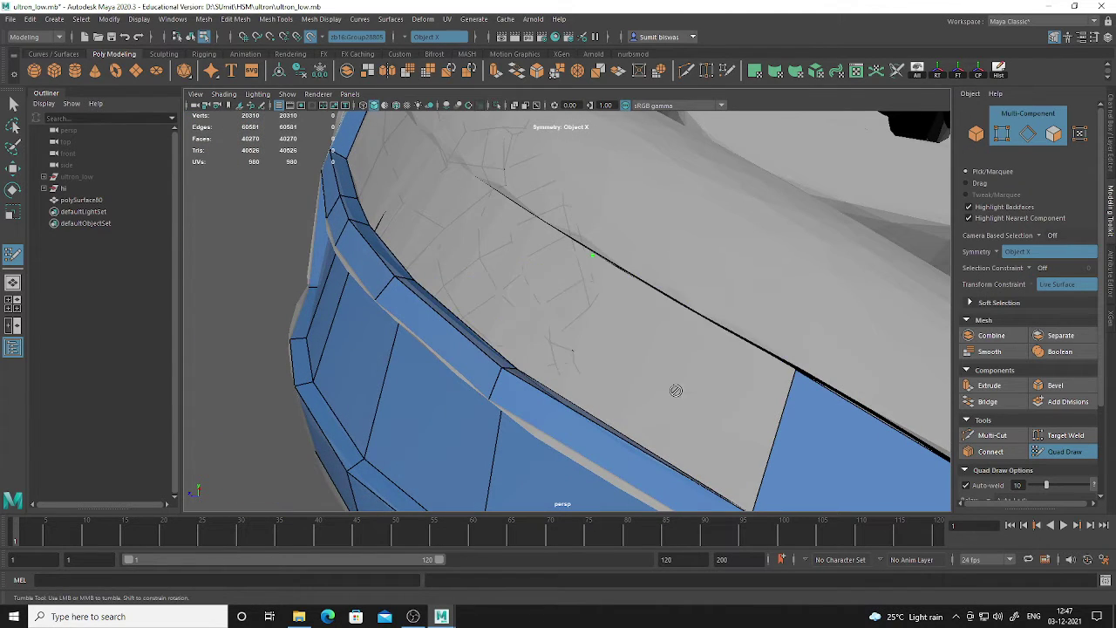
mouse_move(683, 422)
alt+mouse_down()
mouse_move(663, 410)
mouse_move(654, 420)
alt+mouse_up()
alt+middle_drag(691, 429, 690, 388)
shift+click(658, 347)
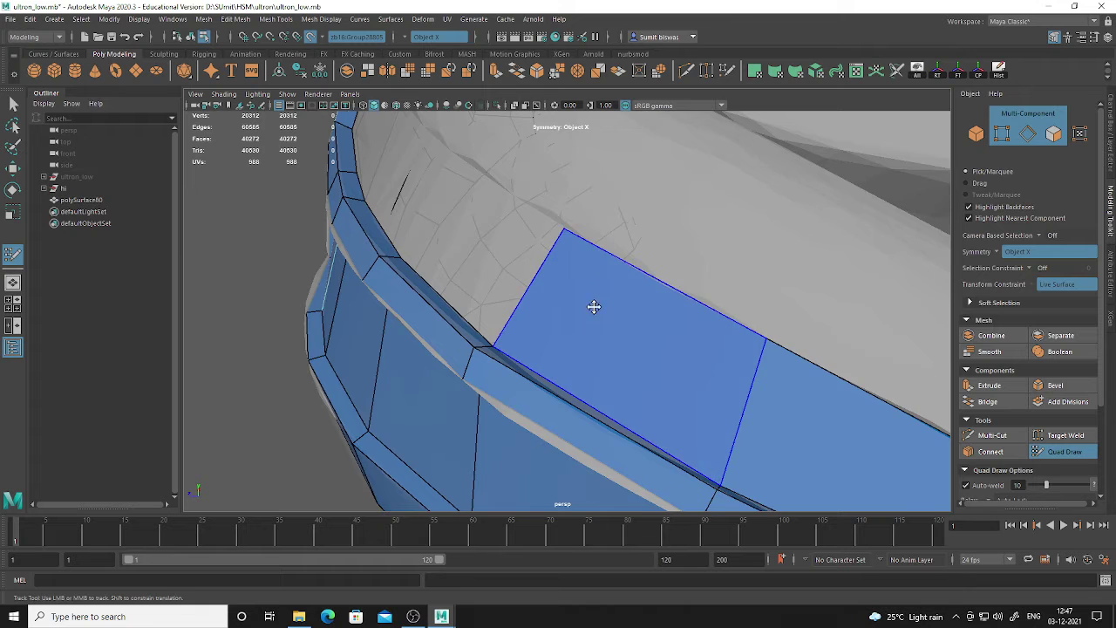
Continue the groove floor with four more quads, closing it against the wall at the upper end
mouse_move(592, 304)
alt+mouse_down()
mouse_move(623, 349)
mouse_move(535, 319)
mouse_move(507, 230)
alt+mouse_up()
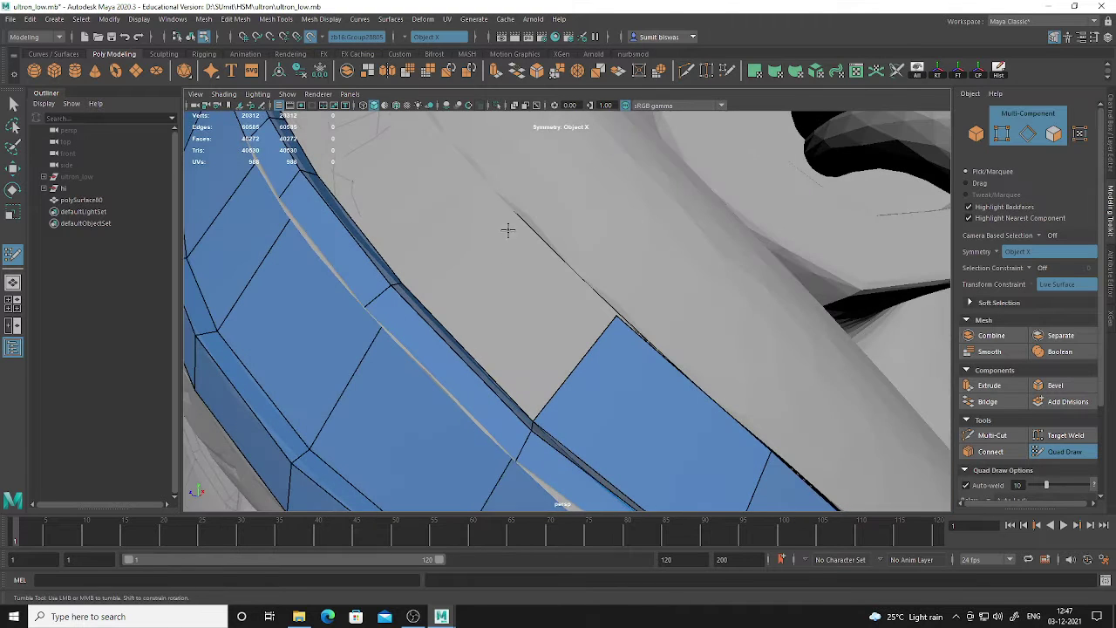
shift+click(511, 274)
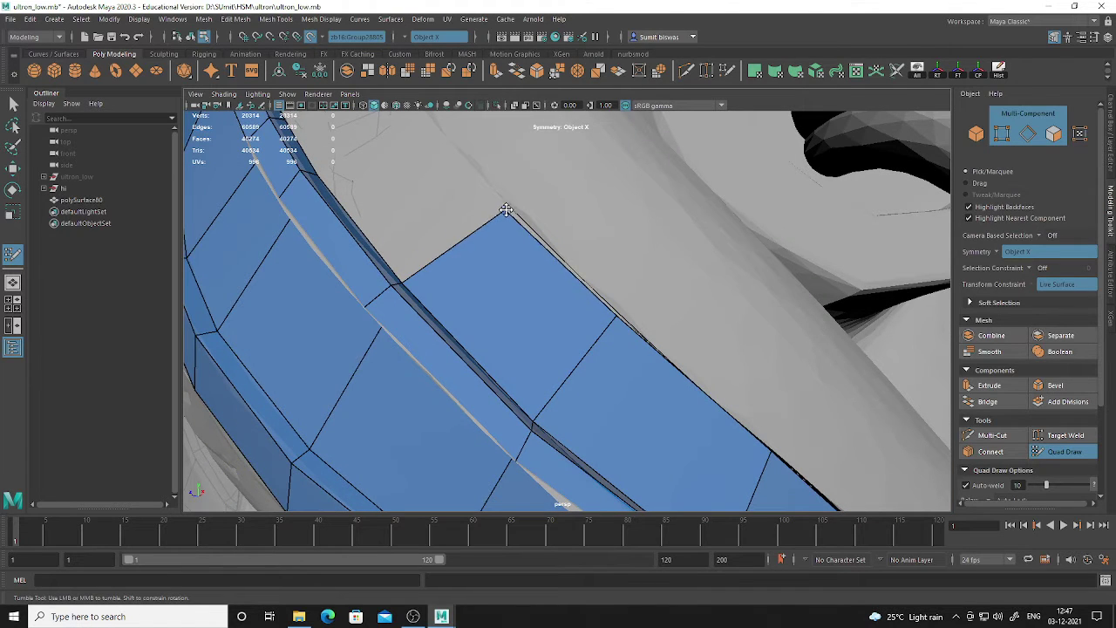
mouse_move(530, 182)
alt+mouse_down()
mouse_move(558, 312)
mouse_move(476, 281)
mouse_move(480, 263)
mouse_move(452, 221)
alt+mouse_up()
shift+click(456, 279)
alt+middle_drag(448, 302, 456, 246)
shift+click(441, 299)
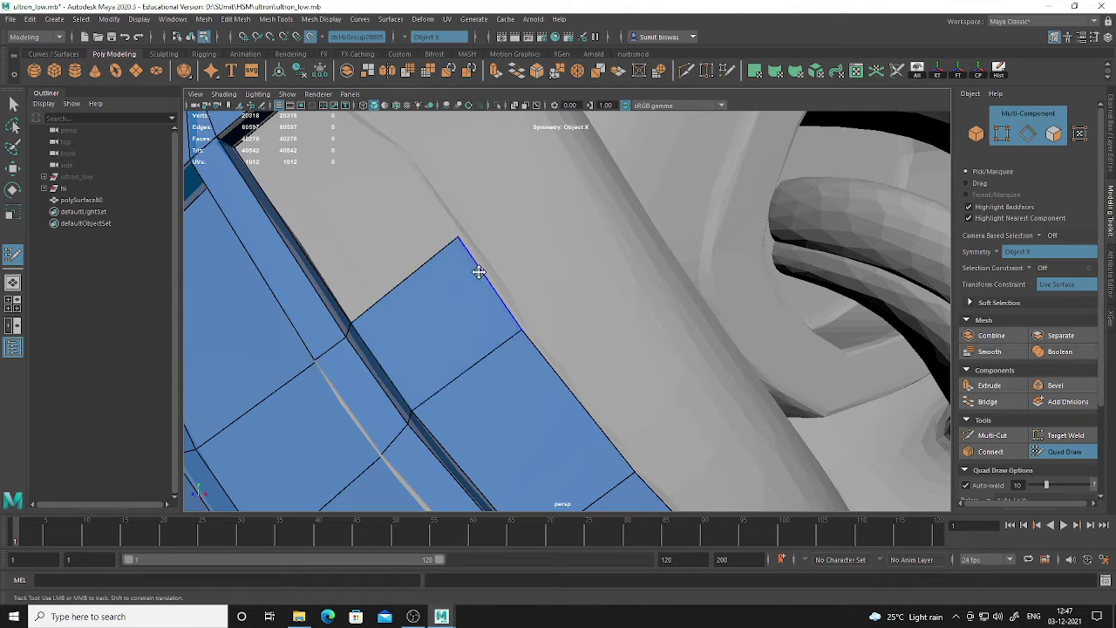
mouse_move(441, 299)
alt+mouse_down()
mouse_move(486, 318)
mouse_move(428, 284)
alt+mouse_up()
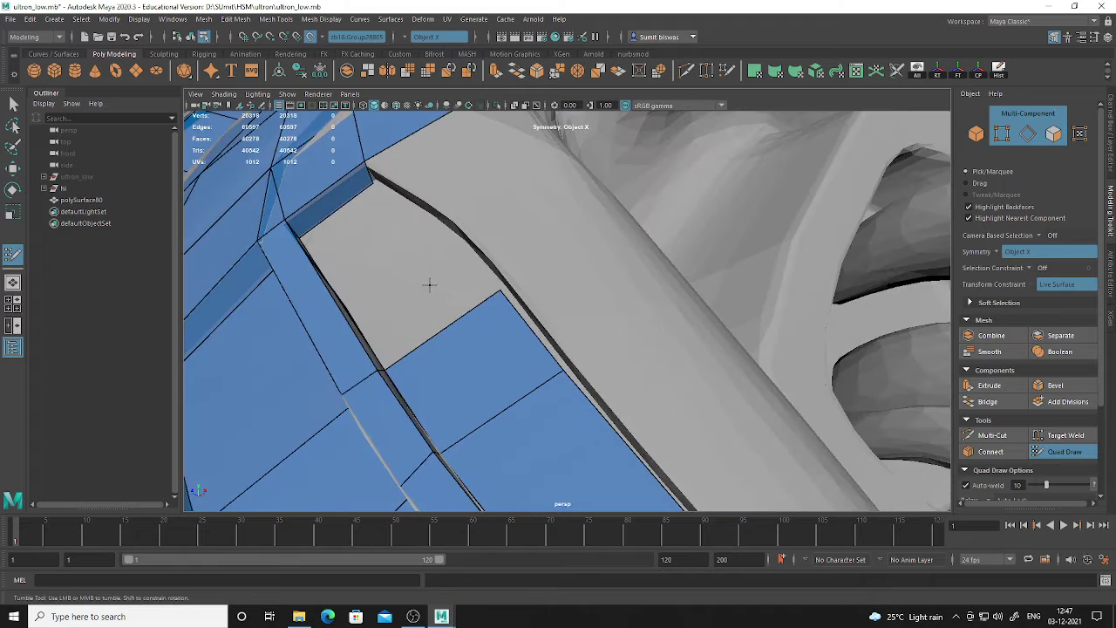
shift+click(428, 284)
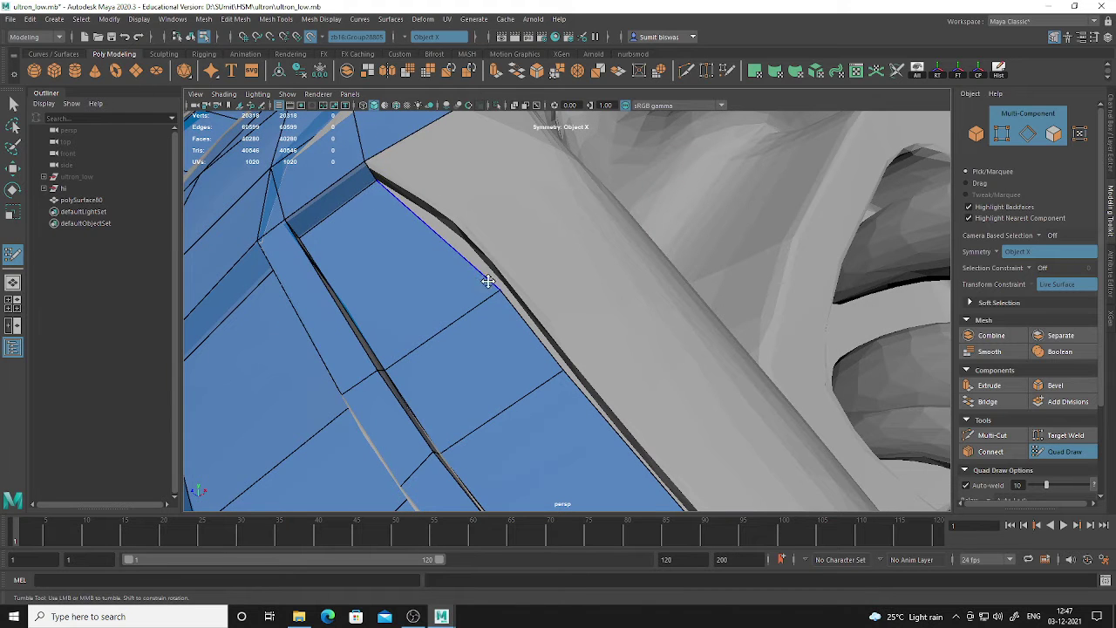
Place dots along the groove's outer rim and fill the first quad on the outer wall at its upper end
mouse_move(491, 292)
alt+mouse_down()
mouse_move(466, 306)
mouse_move(490, 319)
mouse_move(493, 301)
alt+mouse_up()
alt+right_drag(642, 385, 523, 355)
alt+drag(523, 356, 565, 353)
alt+right_drag(565, 354, 632, 404)
scroll(631, 402, up, 3)
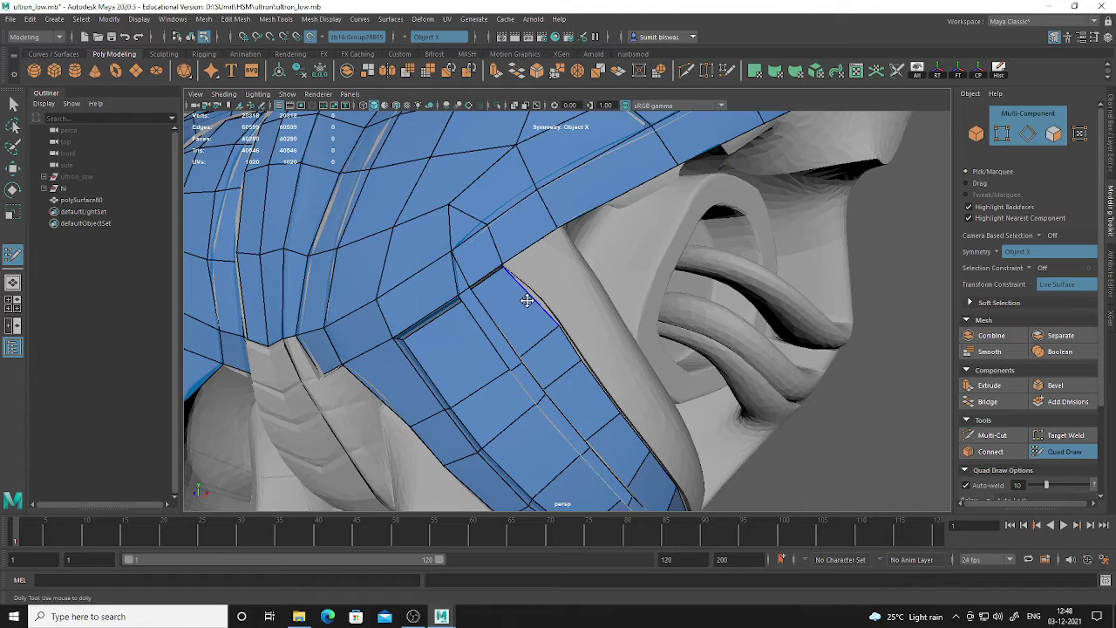
alt+drag(621, 299, 582, 315)
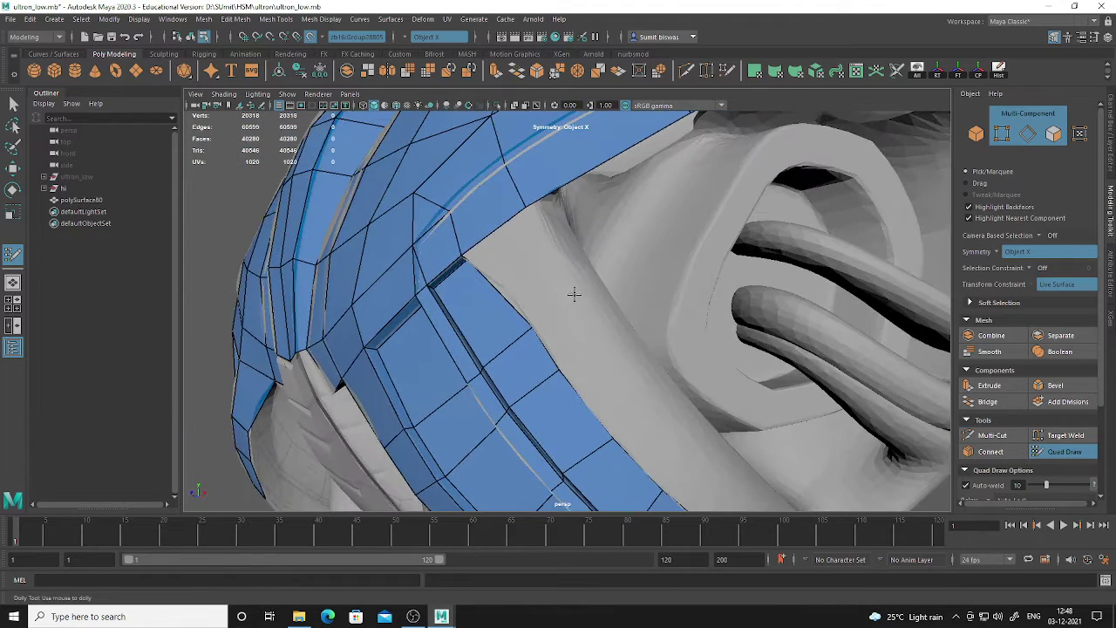
alt+drag(572, 354, 567, 281)
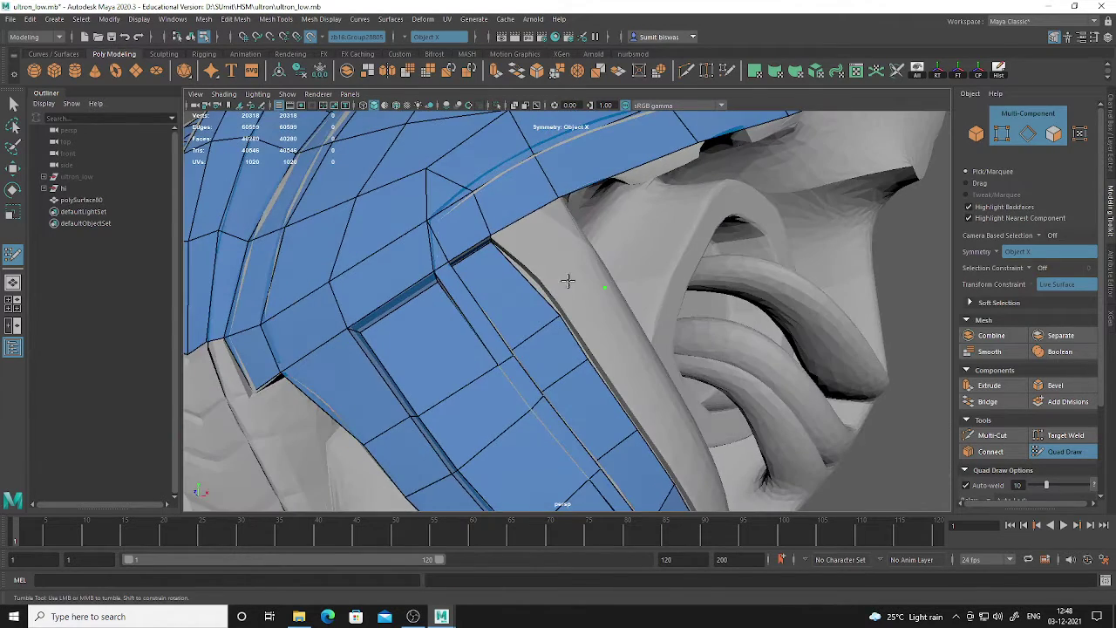
shift+click(580, 273)
alt+drag(609, 338, 653, 338)
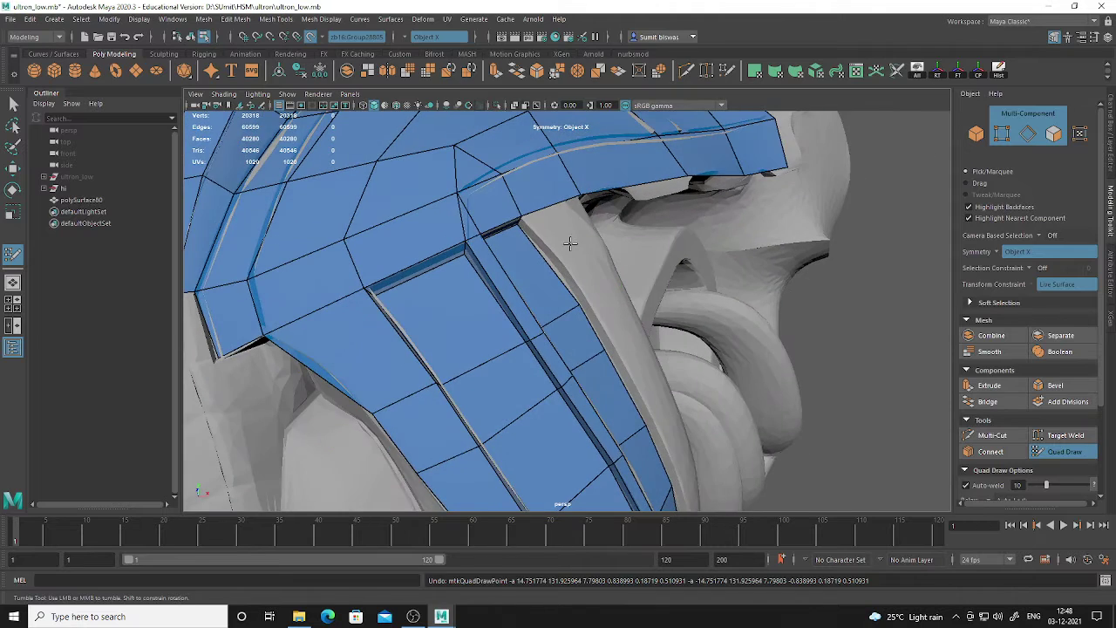
alt+drag(569, 243, 600, 285)
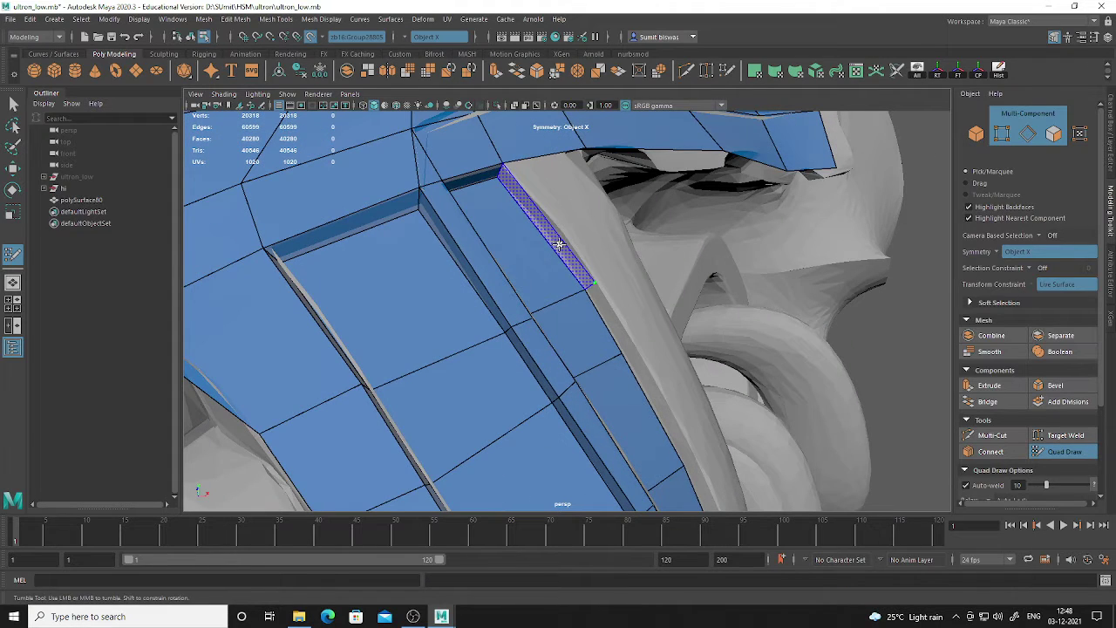
shift+click(571, 255)
Extend the groove's outer wall downward with two more quads and undo the misplaced face
alt+middle_drag(672, 392, 615, 324)
shift+click(598, 296)
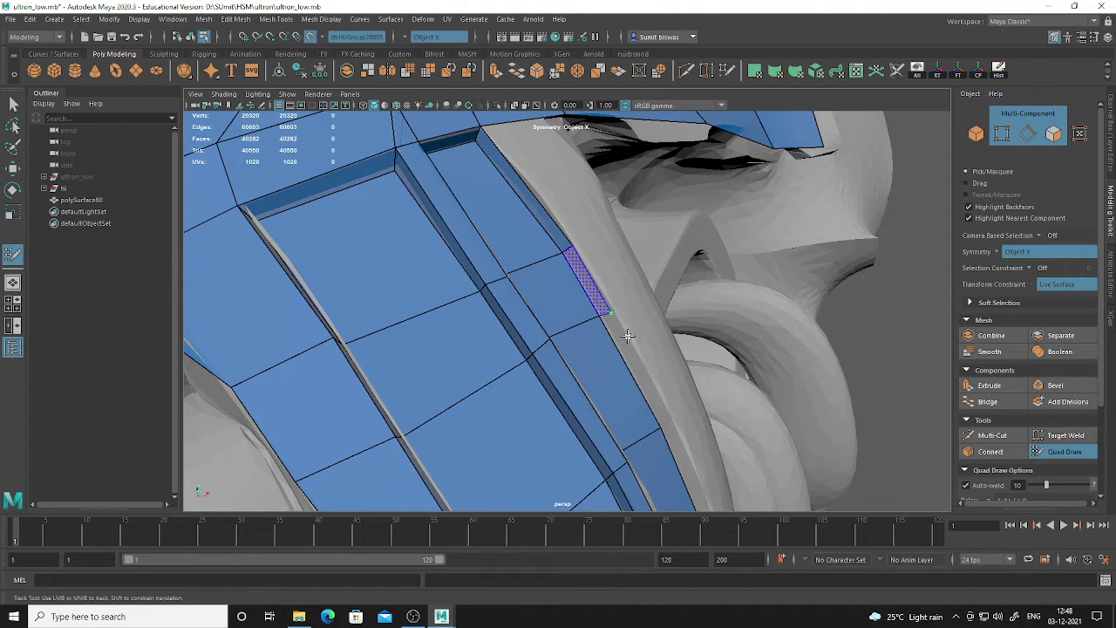
alt+middle_drag(669, 414, 634, 340)
shift+click(581, 264)
alt+middle_drag(582, 264, 593, 274)
key(ctrl+z)
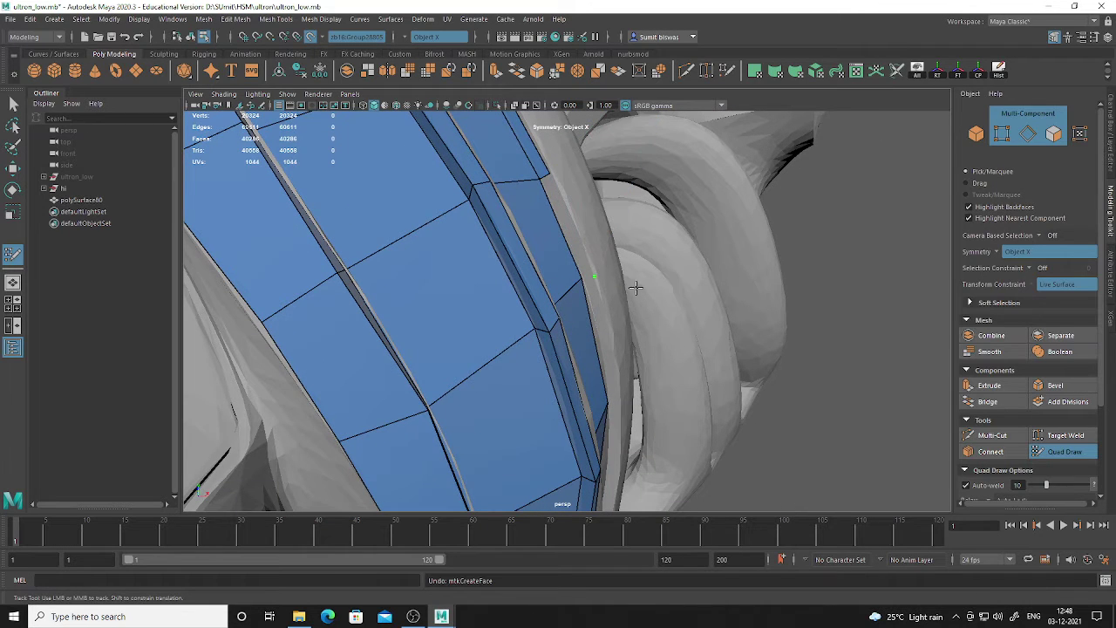
Complete the groove's outer wall with five quads around the lower bend to the end of the strip
mouse_move(612, 303)
alt+mouse_down()
mouse_move(553, 249)
mouse_move(546, 321)
alt+mouse_up()
shift+click(538, 236)
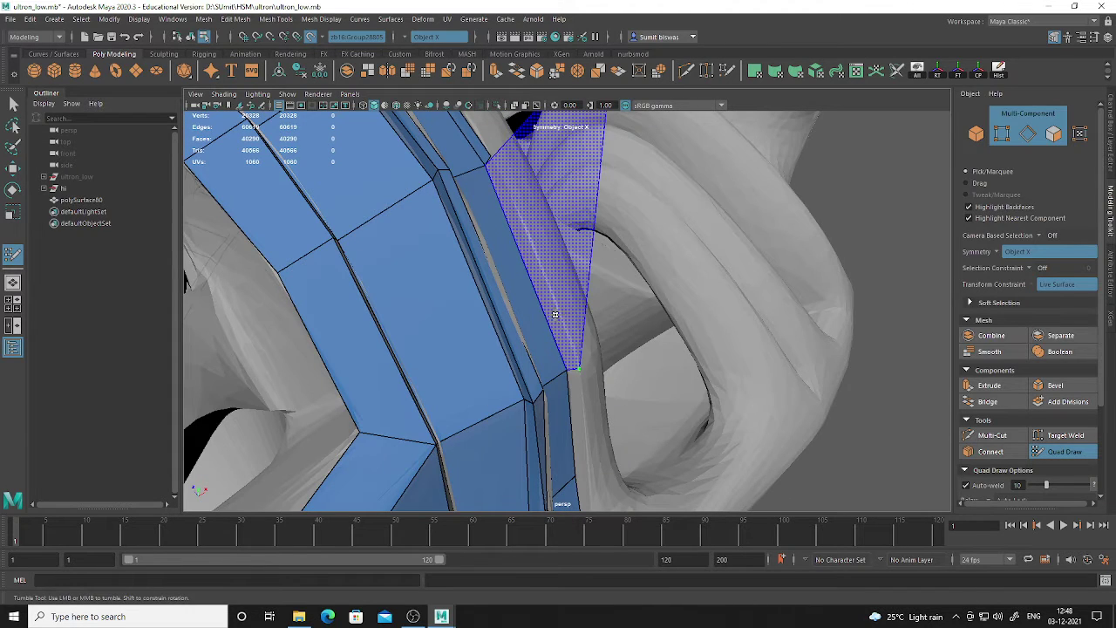
shift+click(538, 276)
alt+drag(538, 276, 518, 245)
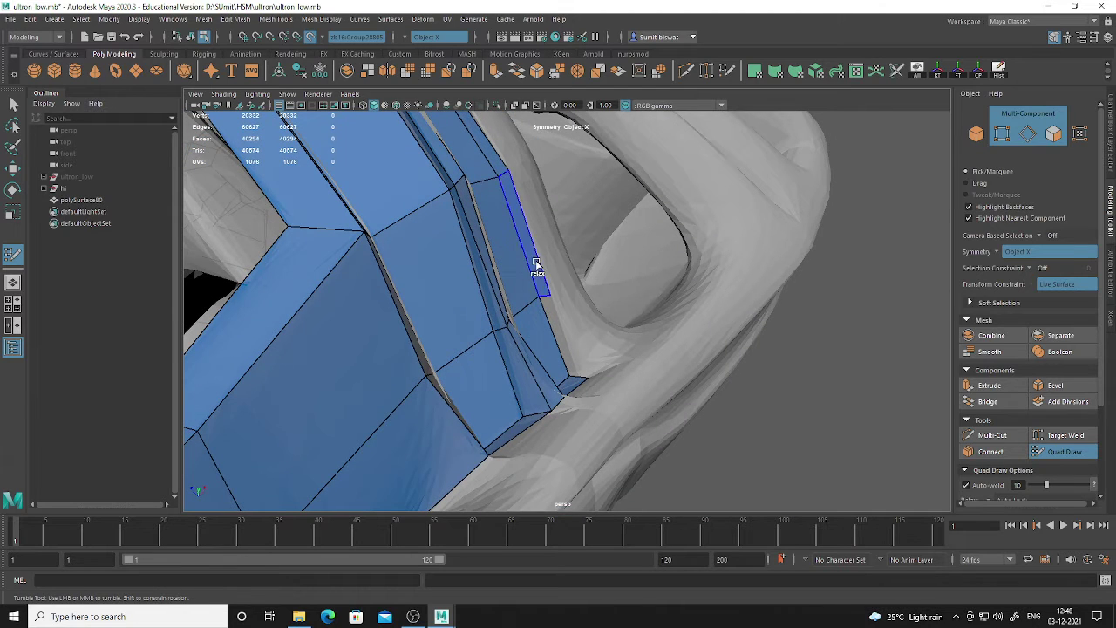
alt+middle_drag(536, 264, 525, 229)
Fill two quads per side across the gap below the chest's centre strip, closing the notch above the abdomen
alt+right_drag(708, 339, 456, 265)
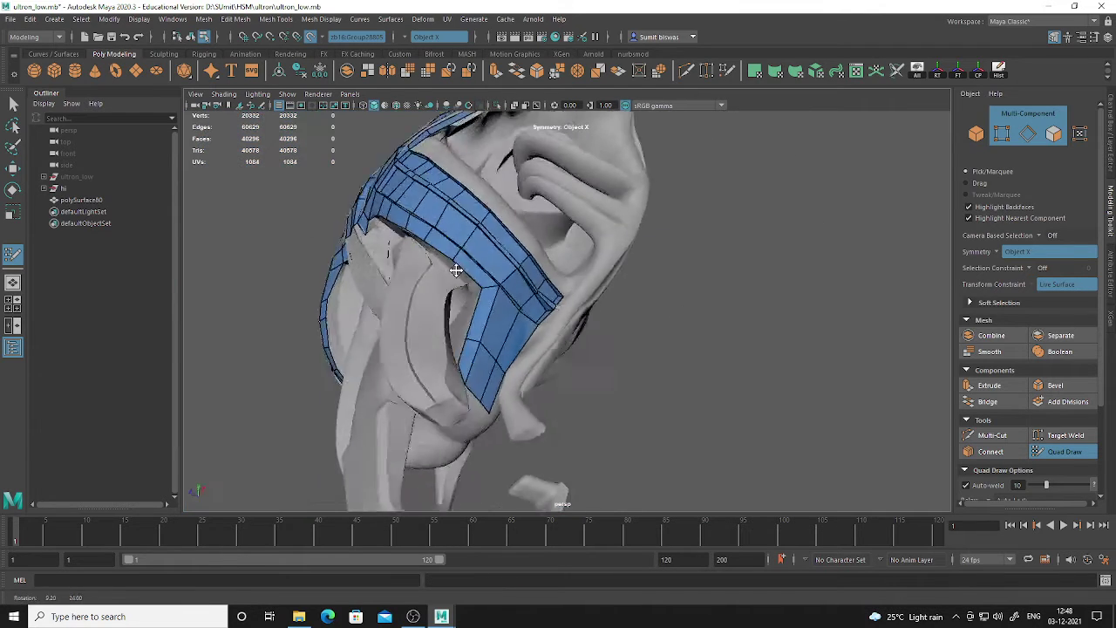
alt+drag(456, 264, 560, 316)
alt+right_drag(560, 317, 444, 271)
alt+middle_drag(445, 270, 472, 332)
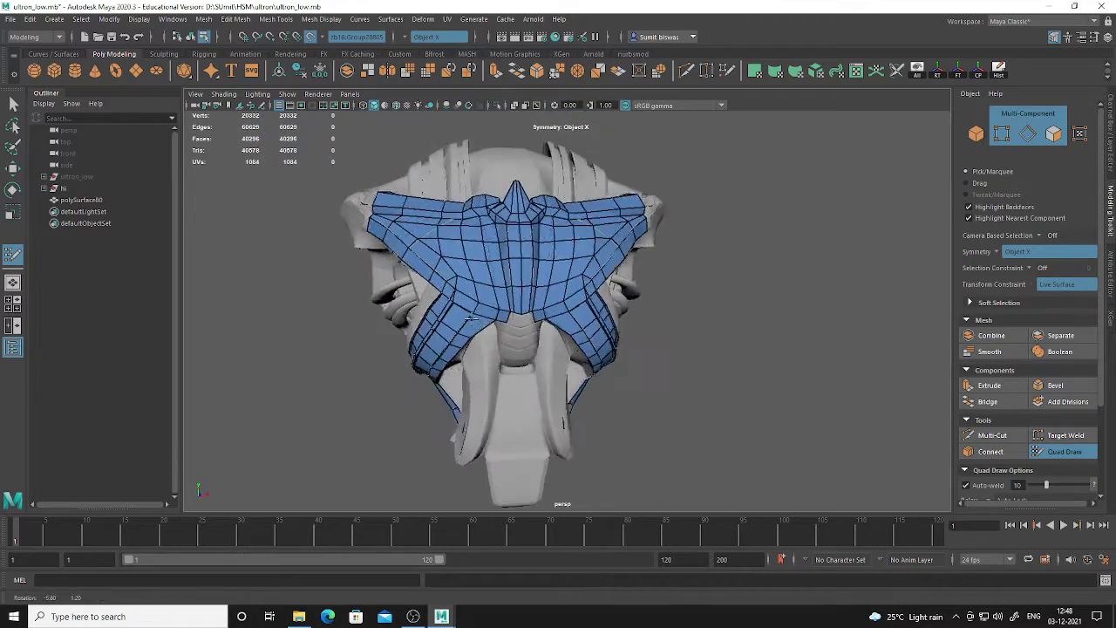
alt+drag(472, 331, 523, 321)
alt+right_drag(488, 306, 628, 335)
alt+middle_drag(421, 244, 577, 318)
alt+drag(577, 318, 540, 333)
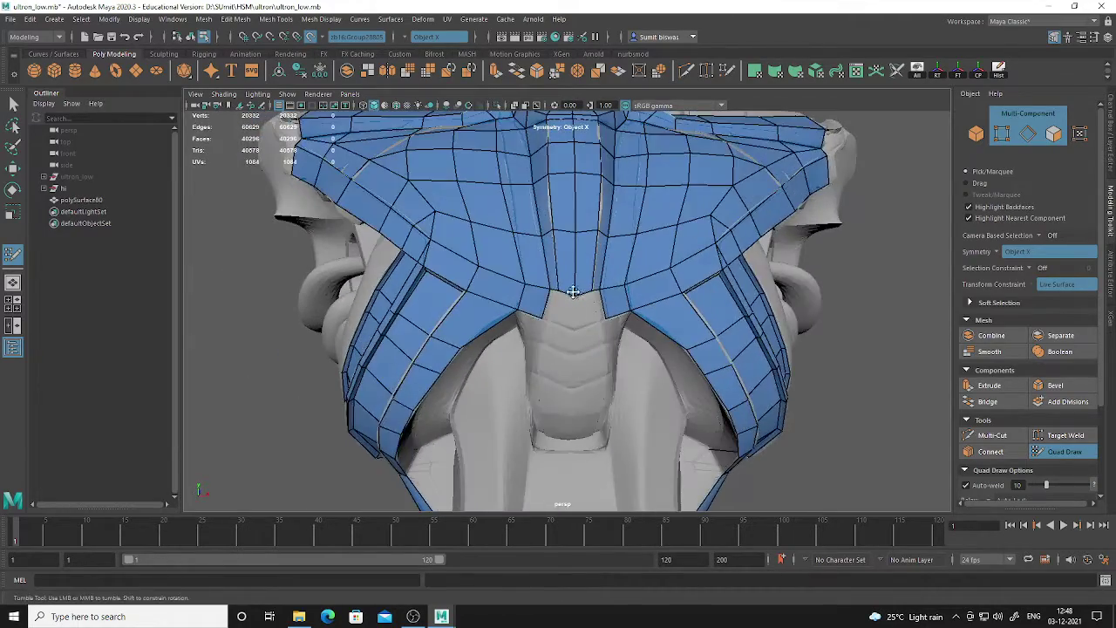
alt+right_drag(541, 333, 631, 371)
alt+middle_drag(567, 349, 579, 324)
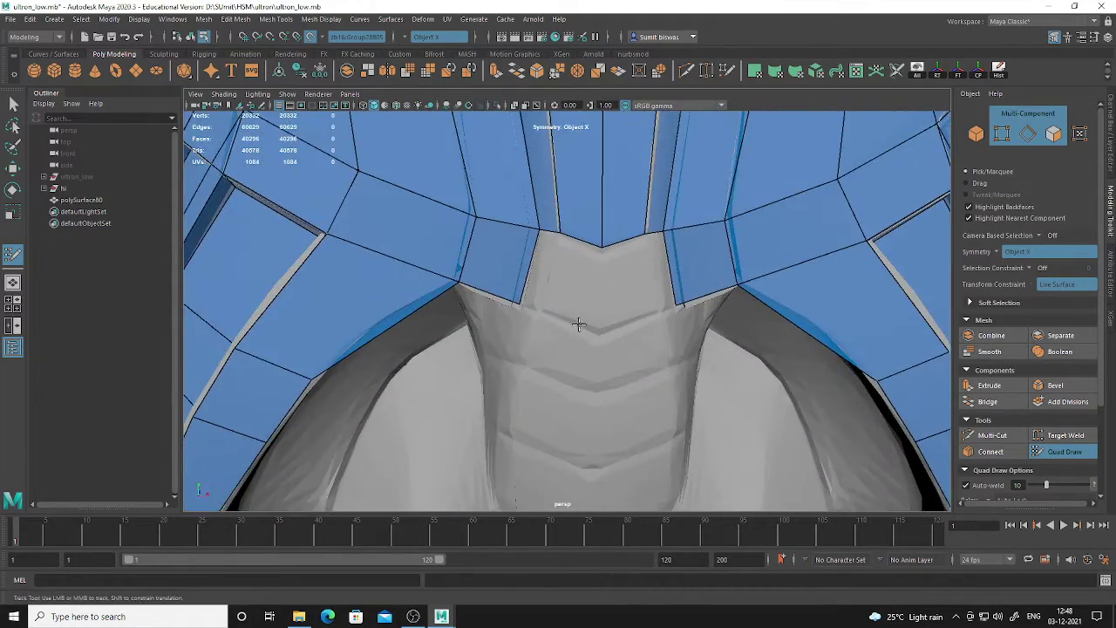
shift+click(543, 279)
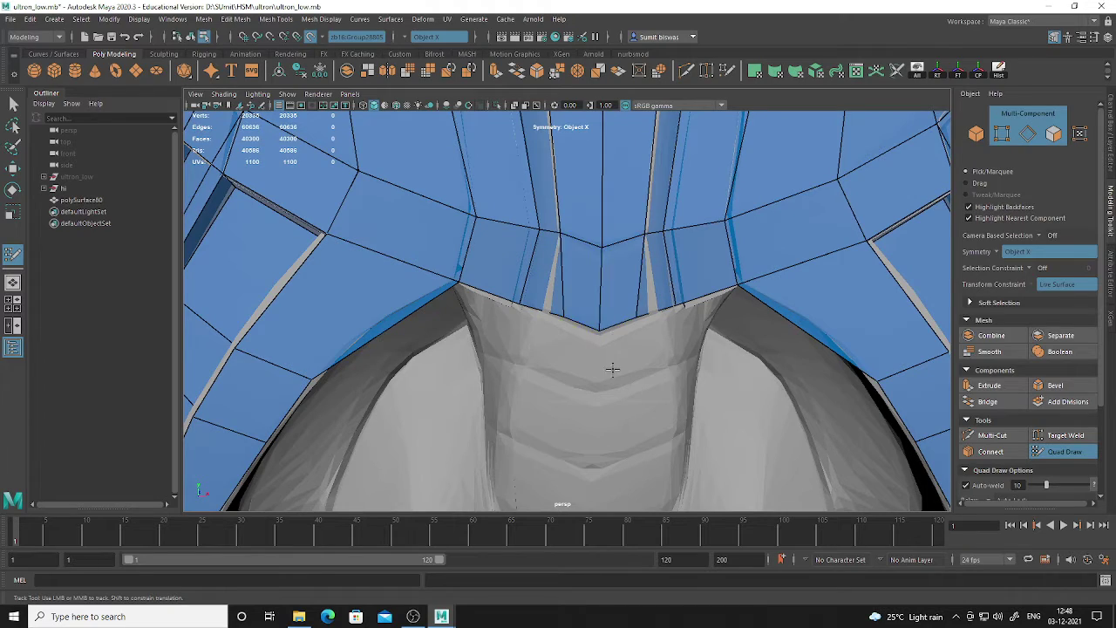
alt+drag(612, 369, 597, 226)
alt+middle_drag(597, 226, 612, 281)
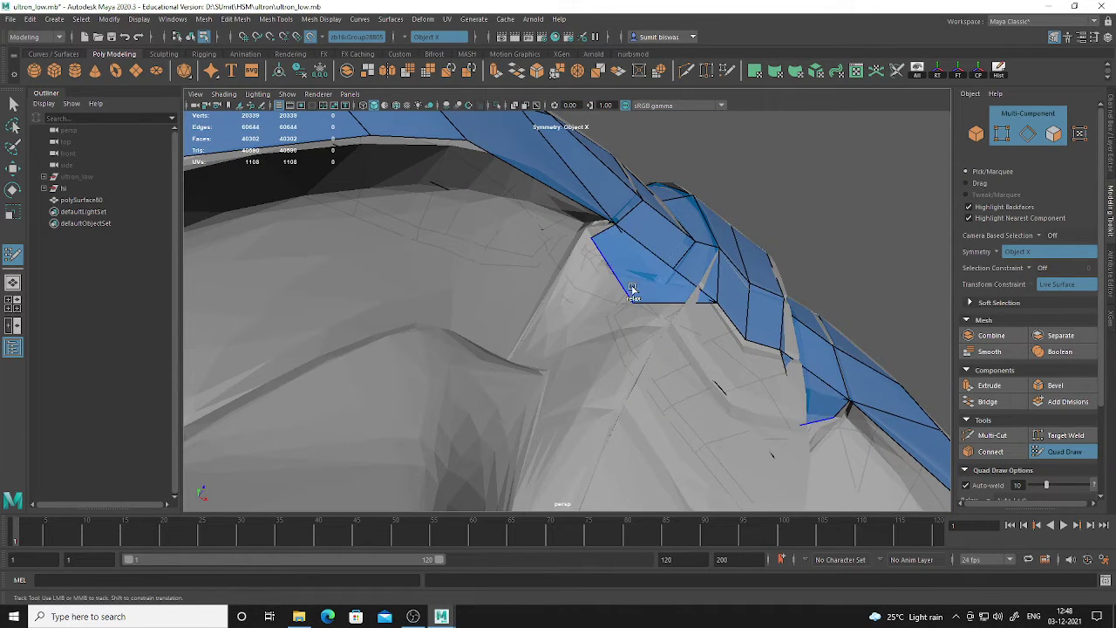
mouse_move(725, 358)
alt+mouse_down()
mouse_move(642, 342)
mouse_move(639, 353)
alt+mouse_up()
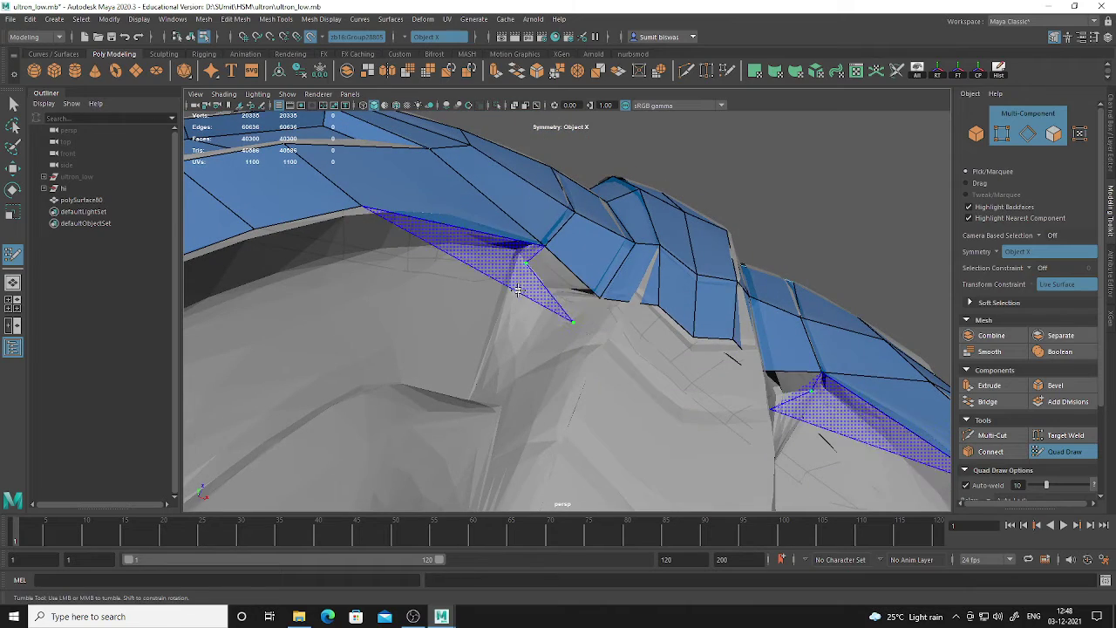
alt+drag(562, 301, 577, 375)
alt+middle_drag(577, 375, 610, 280)
alt+right_drag(610, 280, 610, 325)
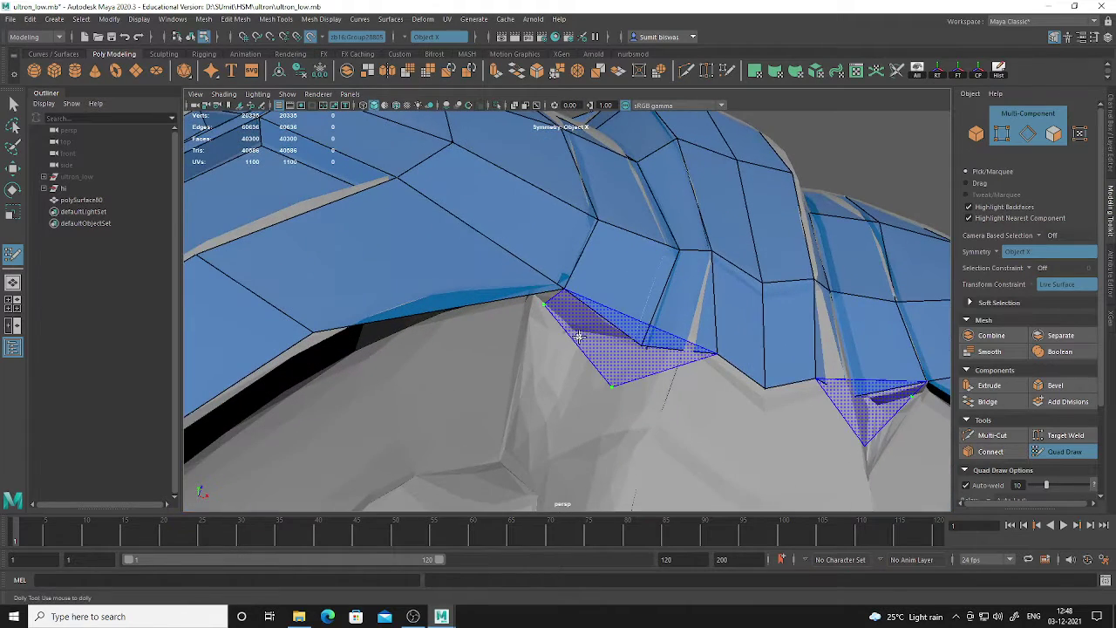
alt+drag(639, 356, 590, 295)
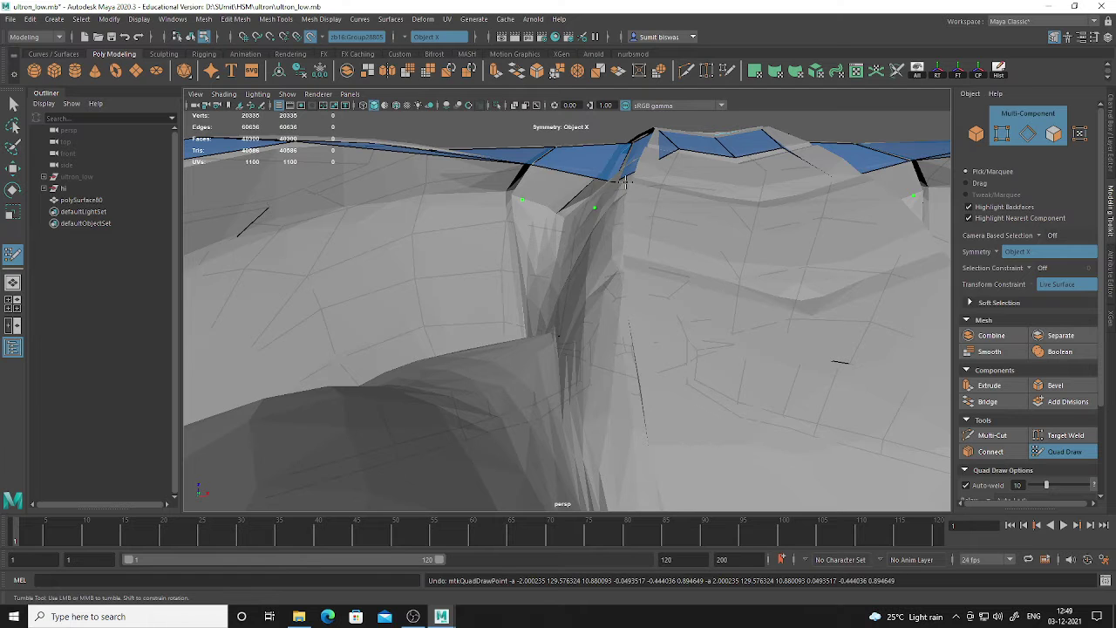
drag(621, 179, 626, 166)
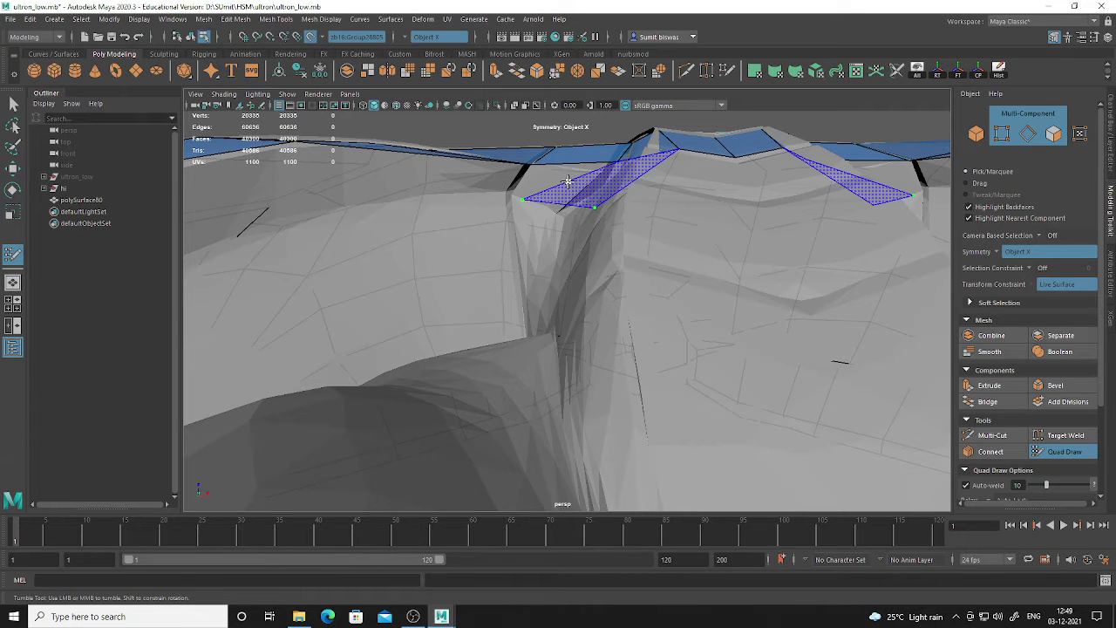
mouse_move(620, 249)
alt+mouse_down()
mouse_move(667, 255)
mouse_move(725, 342)
mouse_move(668, 294)
mouse_move(690, 304)
alt+mouse_up()
alt+drag(653, 382, 659, 356)
key(ctrl+z)
key(ctrl+z)
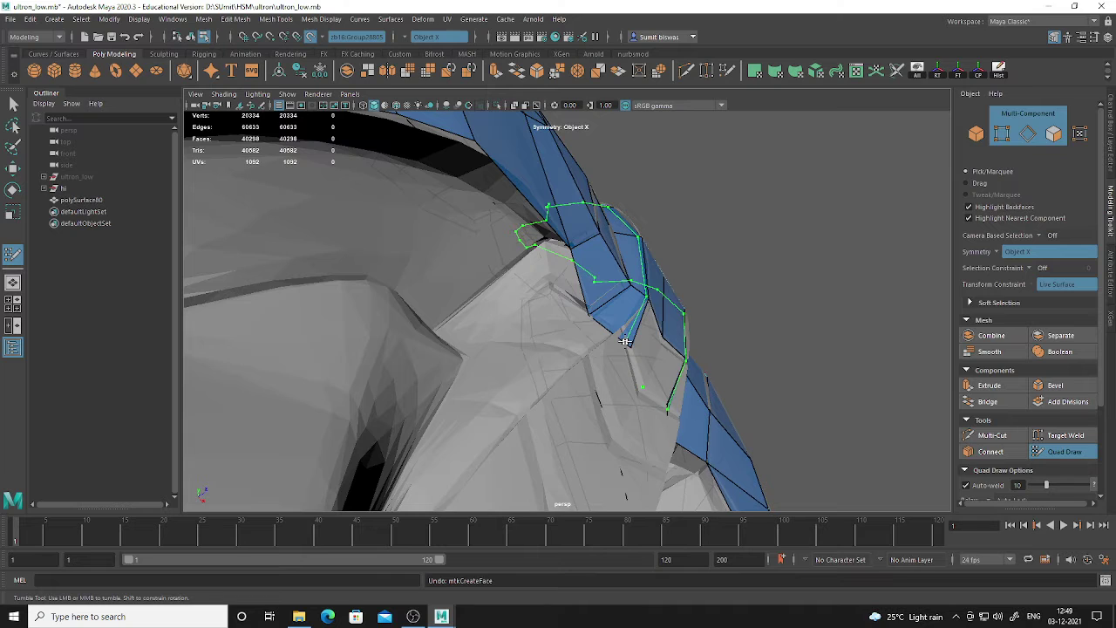
key(ctrl+z)
Refill the missing quad below the chest's centre strip and extrude the adjoining side border edge inward under the chest
click(552, 320)
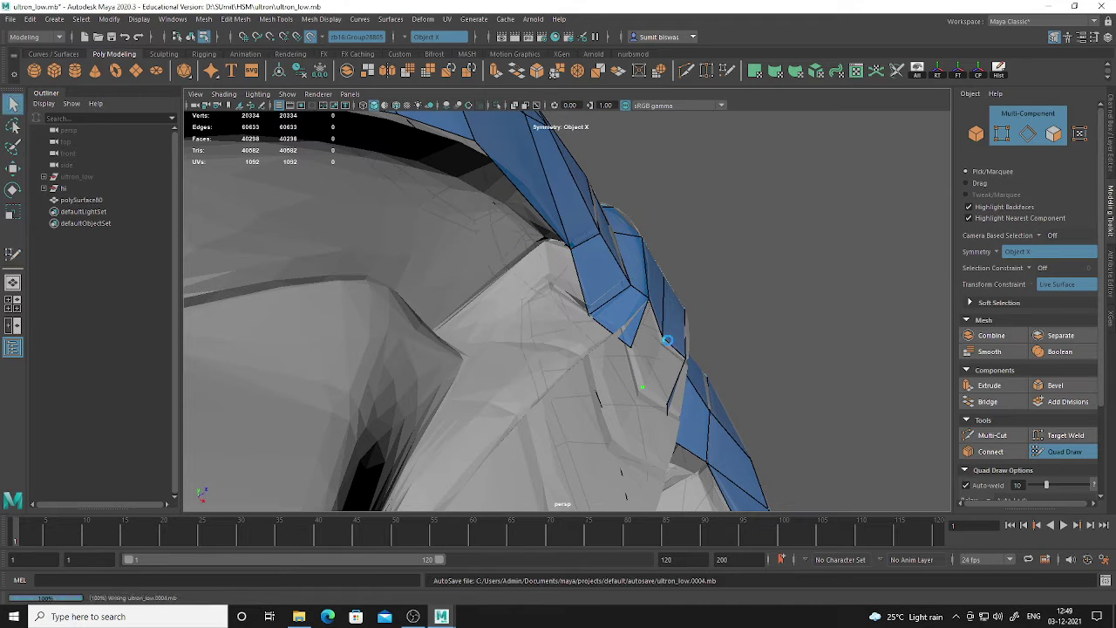
shift+click(653, 349)
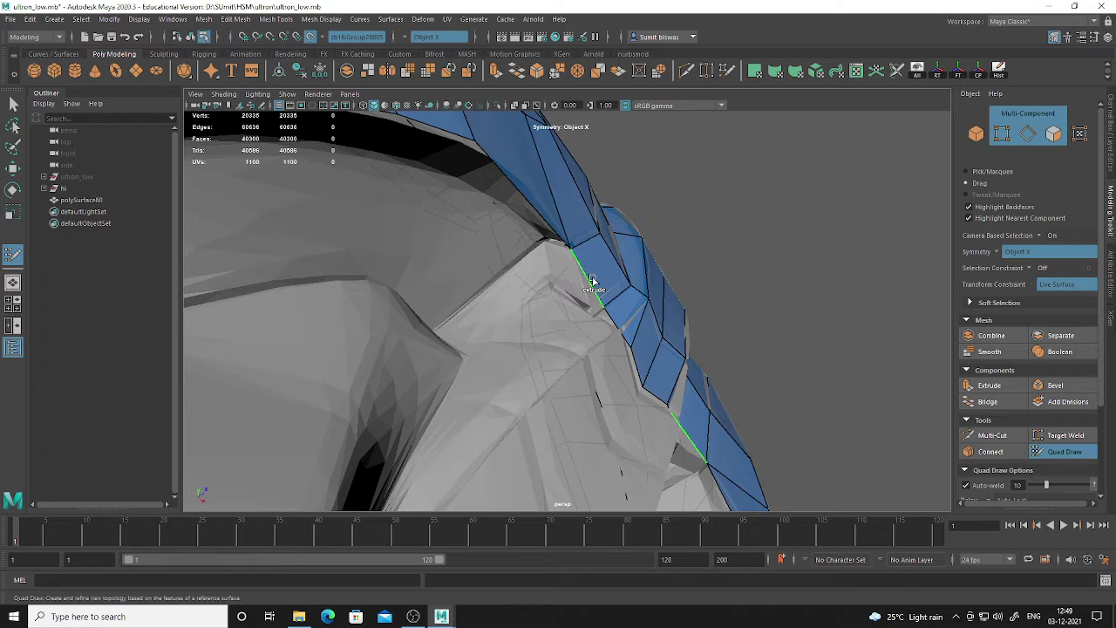
mouse_move(593, 287)
mouse_down()
mouse_move(537, 306)
mouse_move(541, 244)
mouse_up()
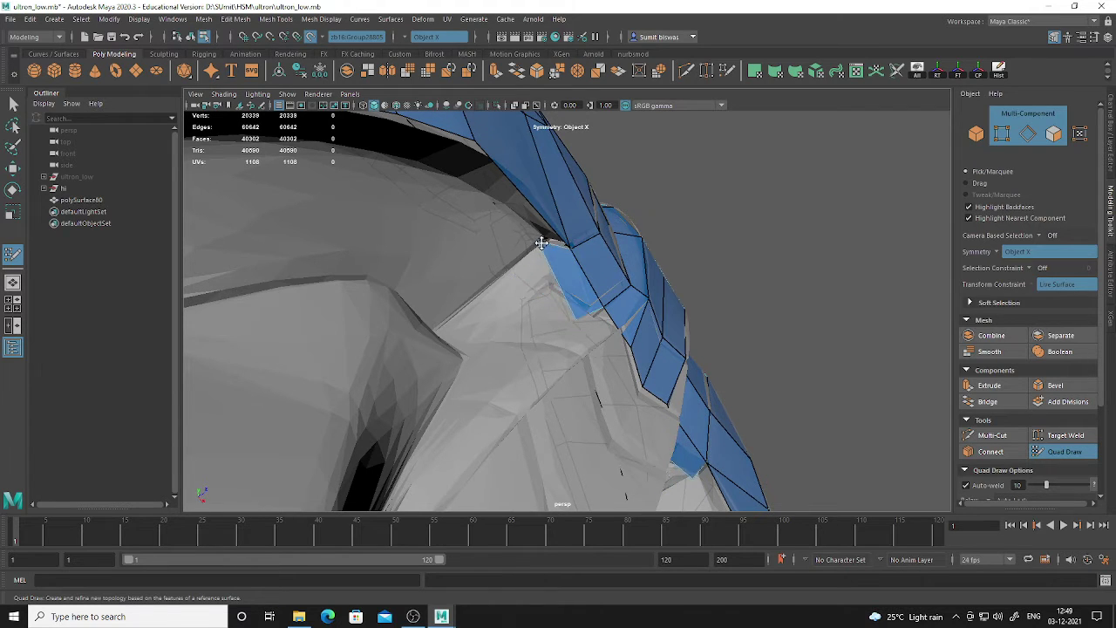
Fill three quads per side beneath the chest, continuing the inner border downward beside the centre notch
alt+drag(634, 314, 633, 271)
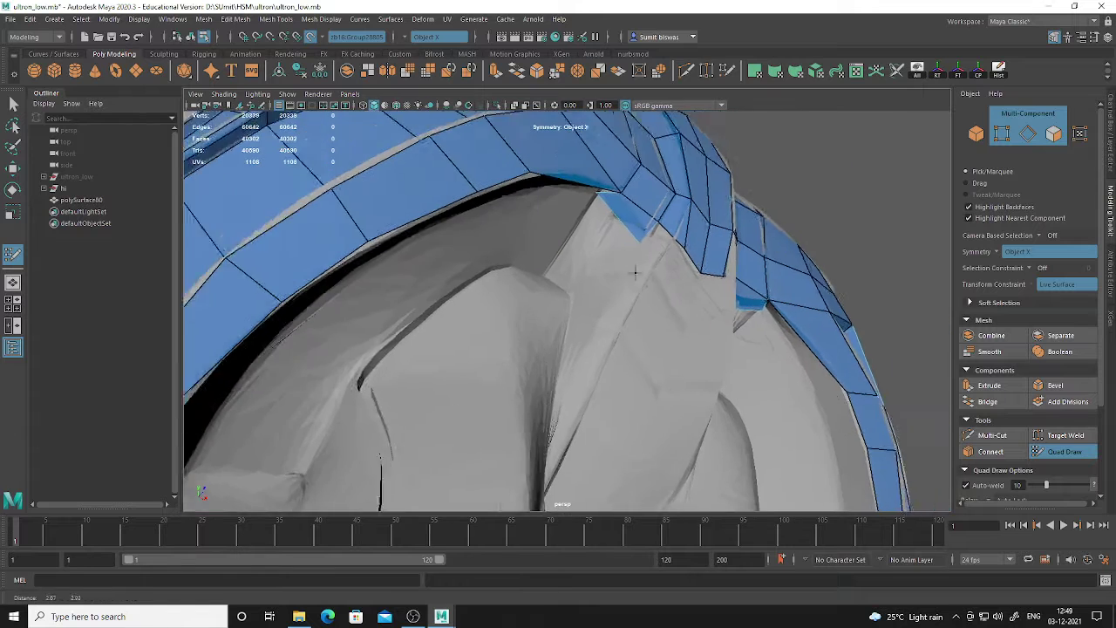
scroll(602, 209, up, 2)
drag(591, 173, 589, 188)
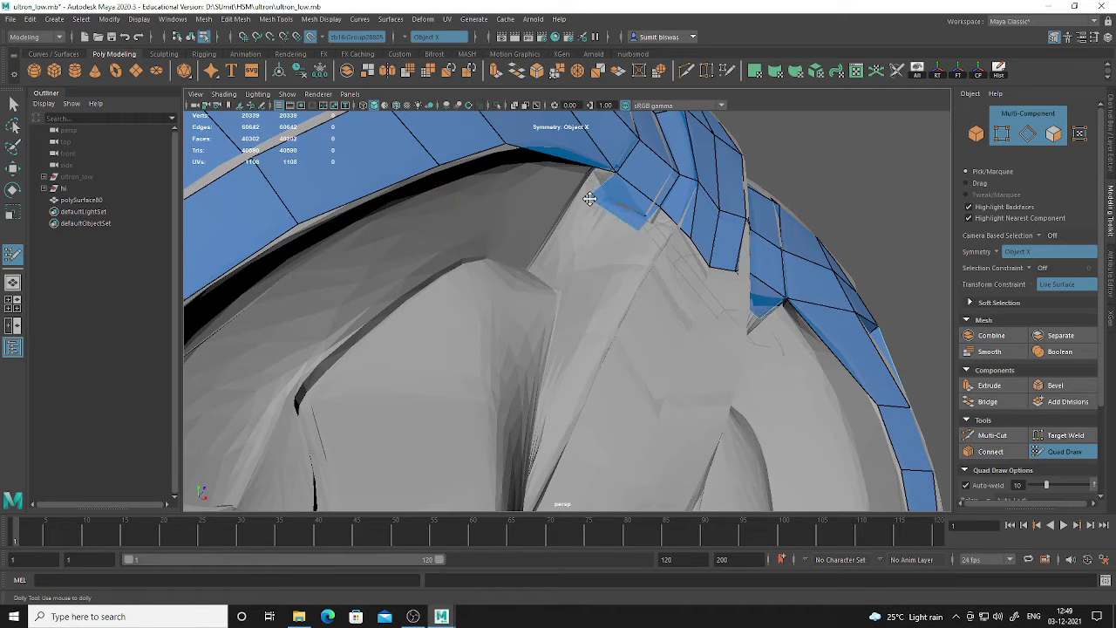
shift+click(532, 271)
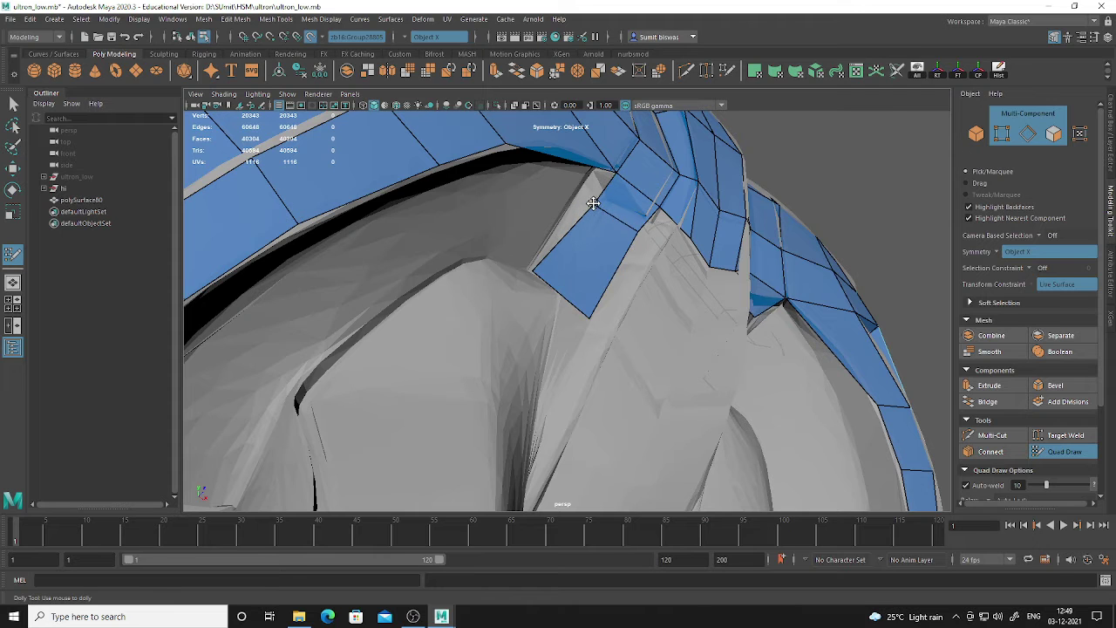
scroll(682, 269, down, 4)
alt+drag(682, 270, 636, 272)
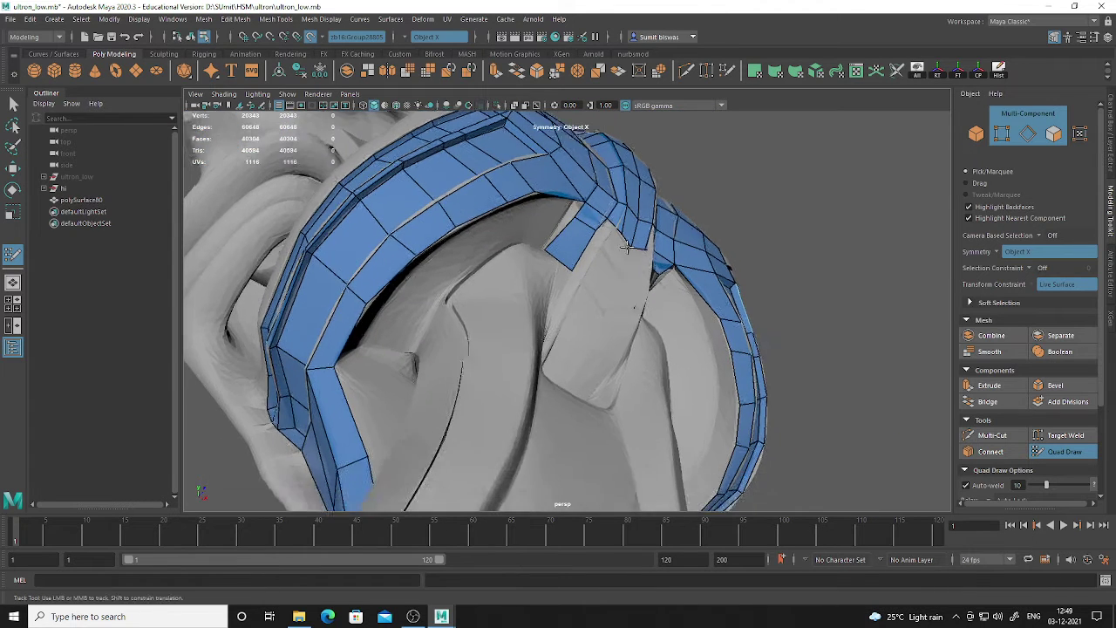
scroll(636, 272, up, 3)
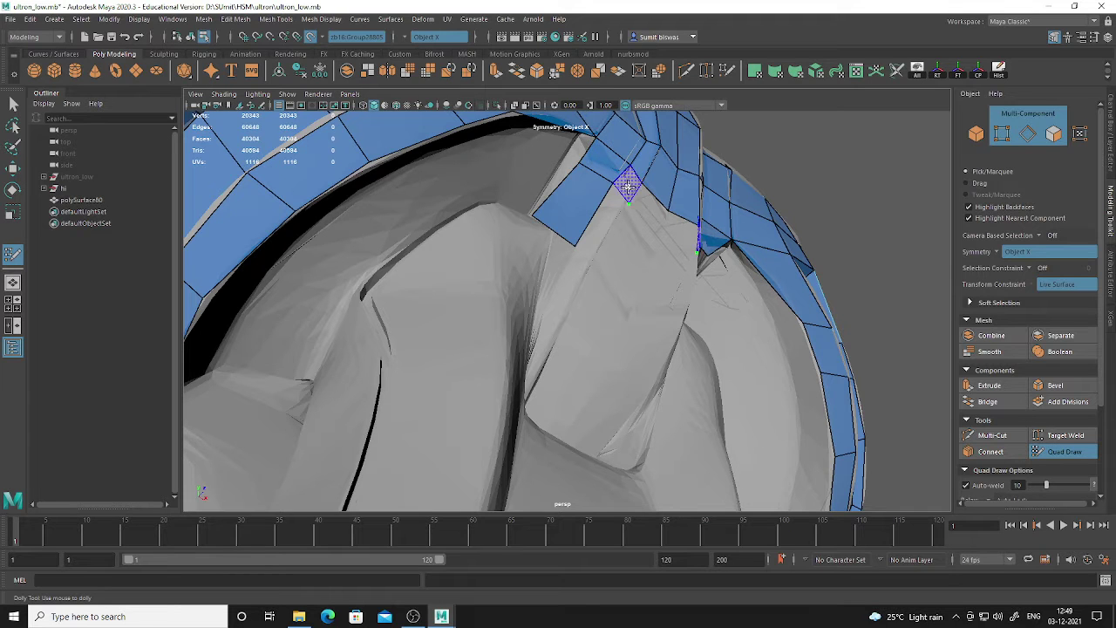
shift+click(628, 185)
shift+click(598, 228)
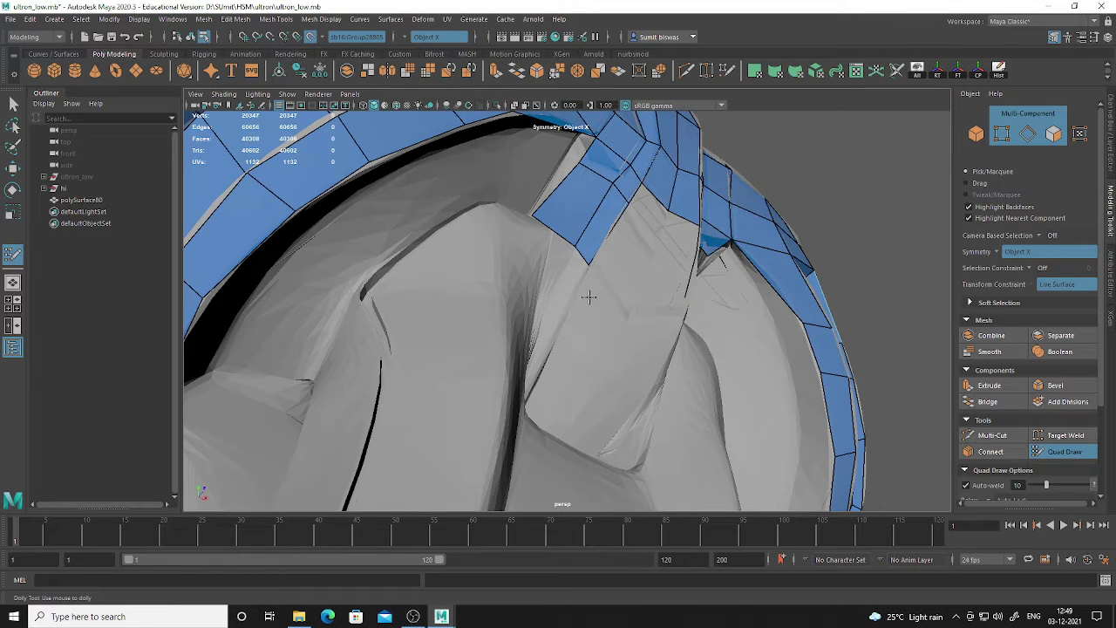
Reposition the vertices at the lower ends of the chest's centre grooves and on the centre strip to straighten the cross edges
alt+middle_drag(590, 294, 576, 244)
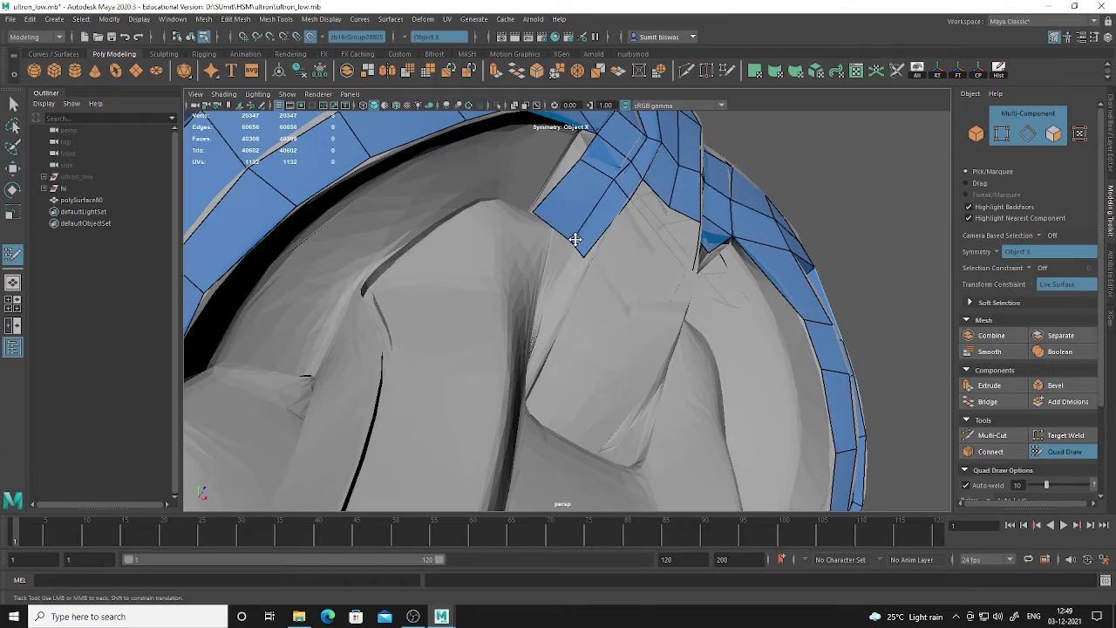
mouse_move(610, 232)
alt+mouse_down()
mouse_move(590, 281)
mouse_move(561, 299)
alt+mouse_up()
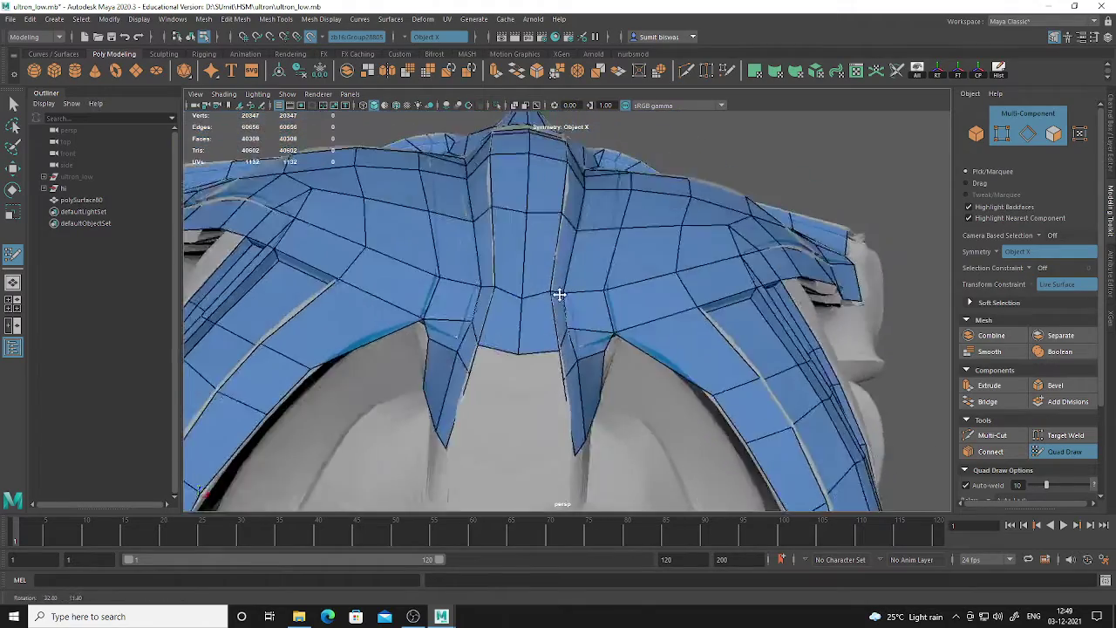
mouse_move(566, 266)
alt+right_down()
mouse_move(583, 266)
mouse_move(550, 304)
mouse_move(569, 357)
alt+right_up()
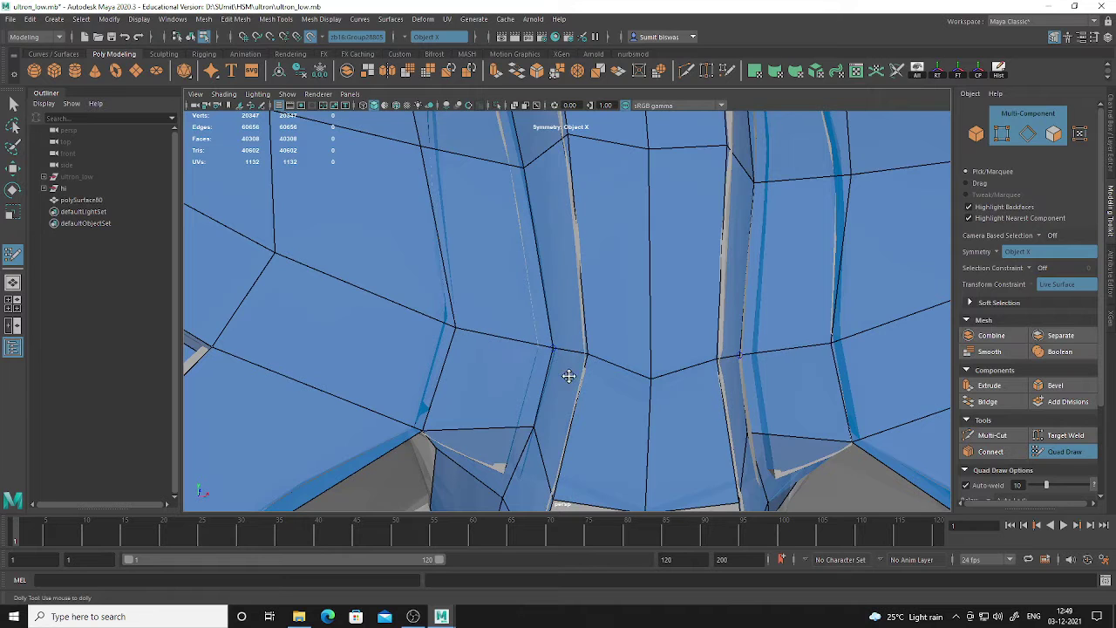
alt+middle_drag(569, 375, 578, 363)
alt+middle_drag(571, 428, 553, 379)
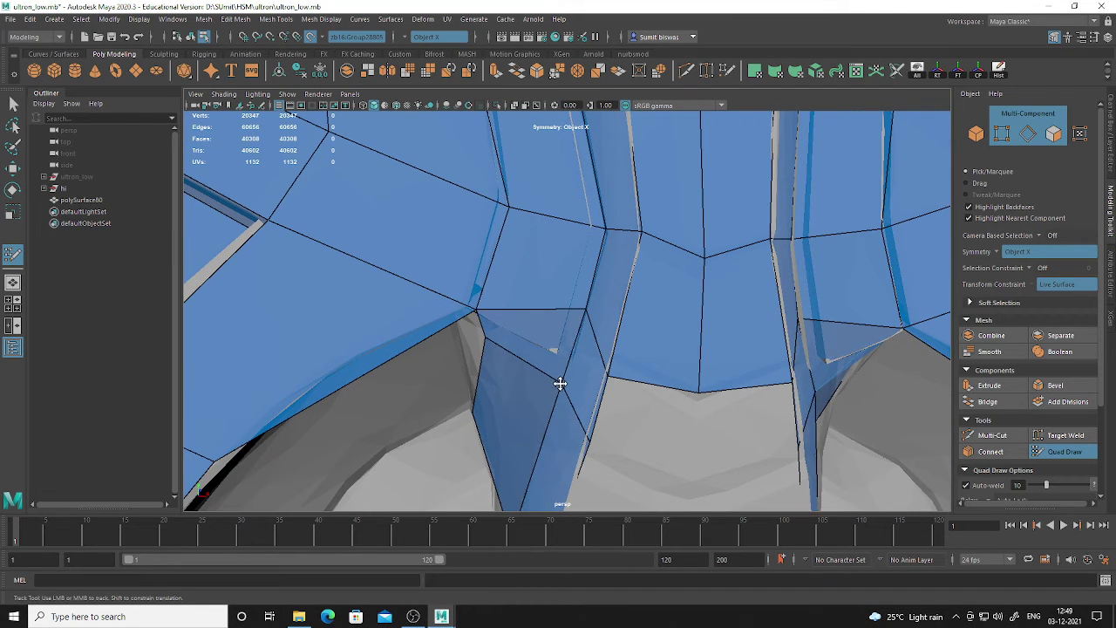
drag(583, 312, 568, 359)
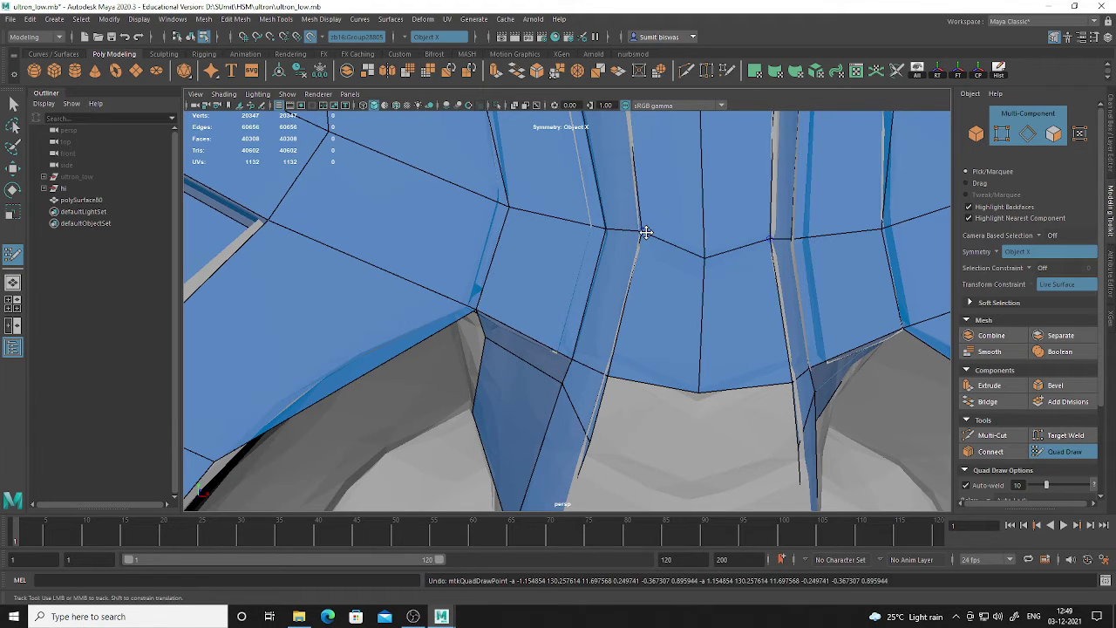
mouse_move(643, 231)
mouse_down()
mouse_move(643, 244)
mouse_move(603, 236)
mouse_up()
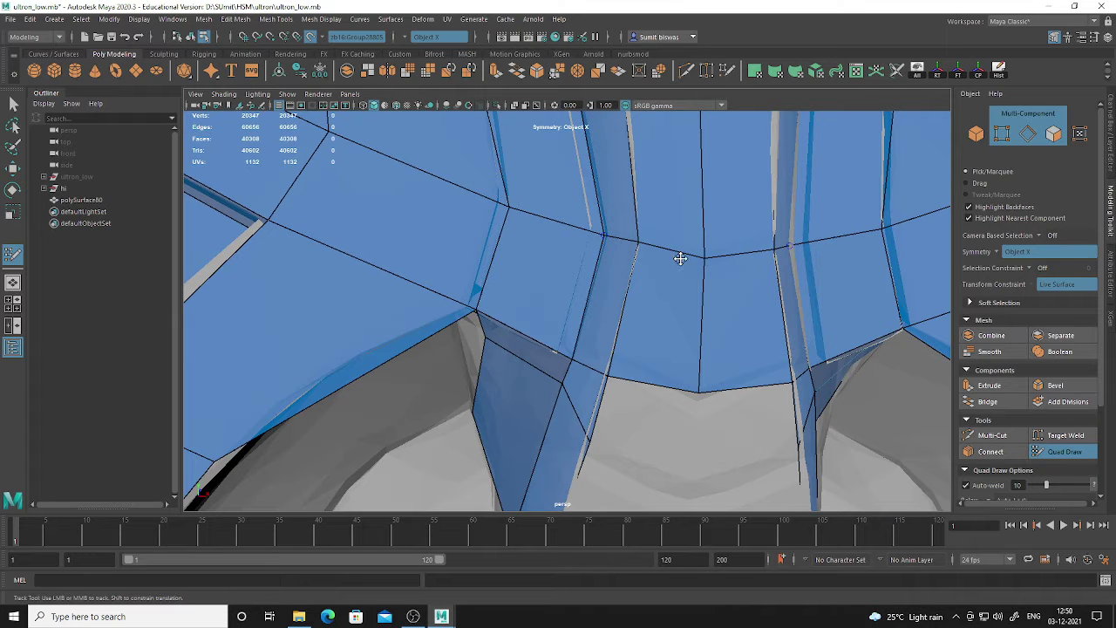
drag(701, 260, 702, 252)
Fill two quads per side below the chest's centre strip, bridging the gap between the two pointed side flaps
alt+right_drag(712, 273, 578, 315)
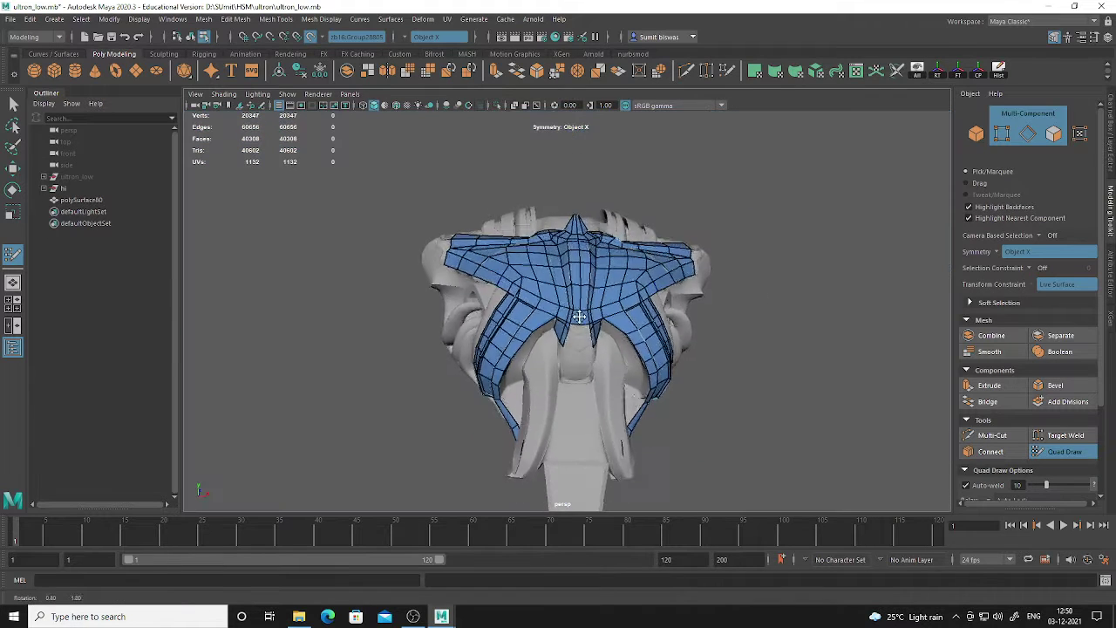
alt+drag(579, 316, 577, 377)
scroll(577, 377, up, 10)
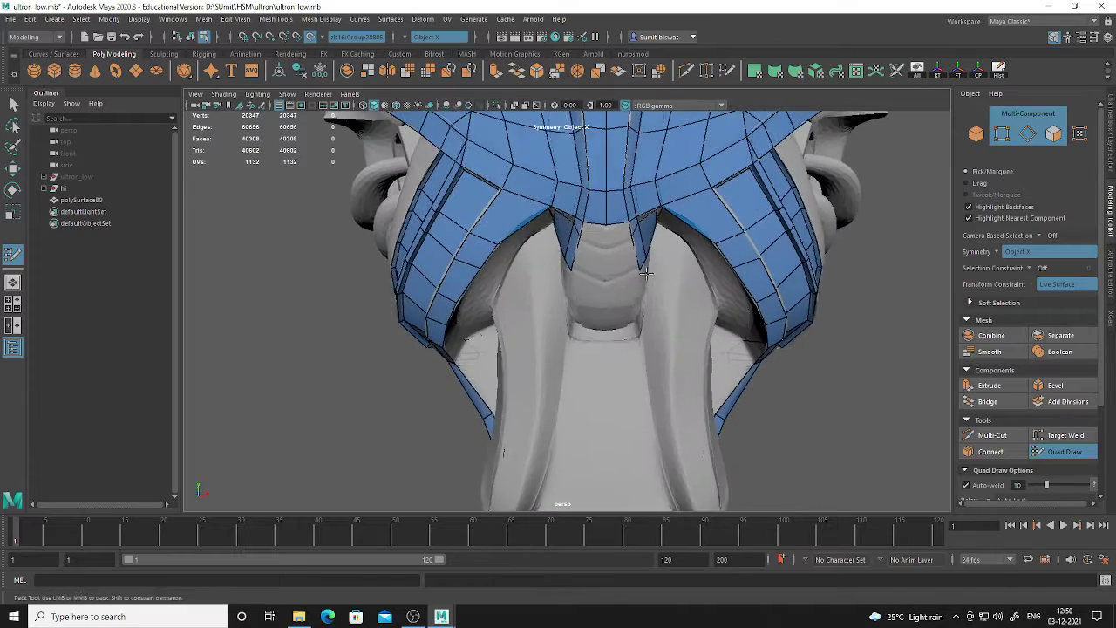
click(633, 204)
shift+click(634, 192)
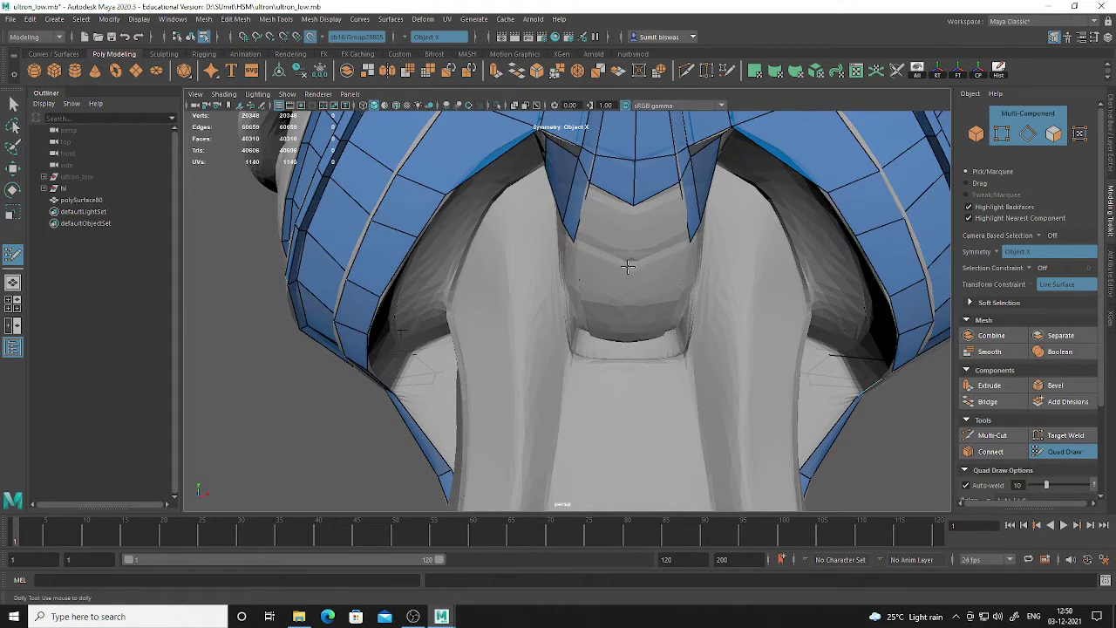
click(634, 260)
shift+click(603, 217)
mouse_move(610, 253)
alt+mouse_down()
mouse_move(633, 284)
mouse_move(603, 269)
alt+mouse_up()
scroll(603, 268, up, 3)
scroll(635, 239, down, 6)
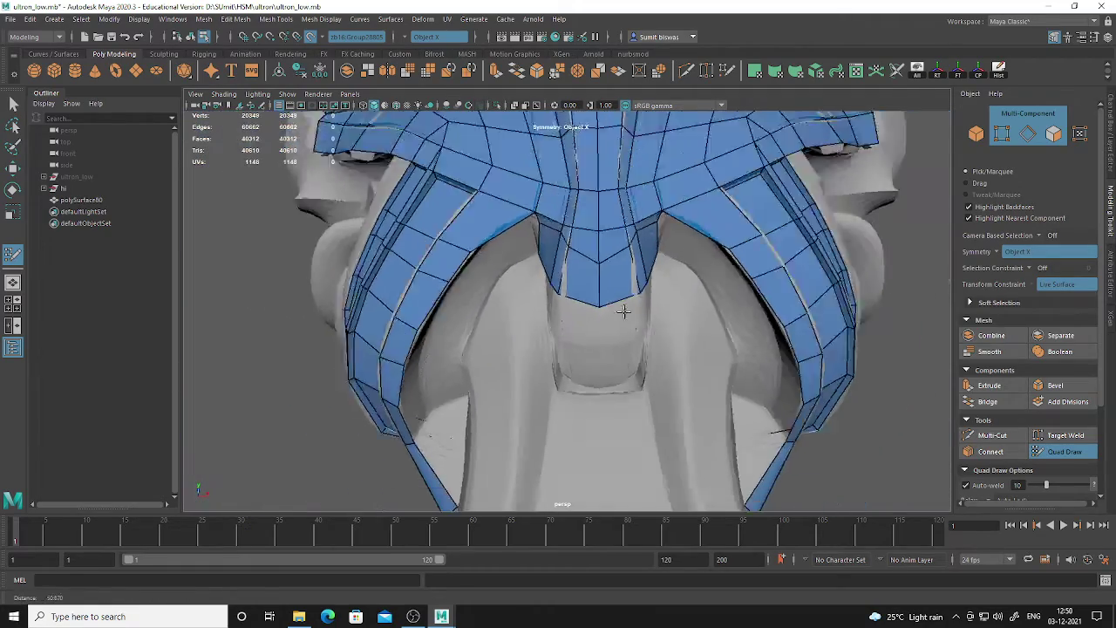
Change Quad Draw's Extend option and extrude the chest's upper border edge loop outward over the reference surface
alt+drag(623, 310, 870, 304)
alt+middle_drag(660, 384, 657, 301)
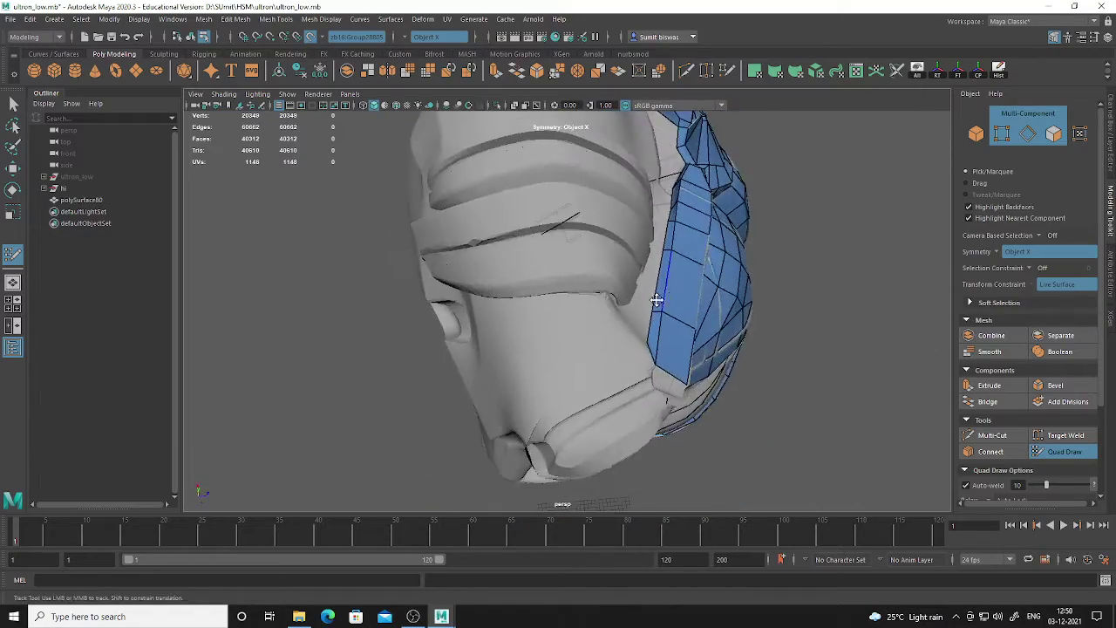
alt+drag(657, 302, 591, 331)
scroll(591, 332, up, 4)
alt+middle_drag(591, 331, 638, 351)
scroll(585, 349, up, 3)
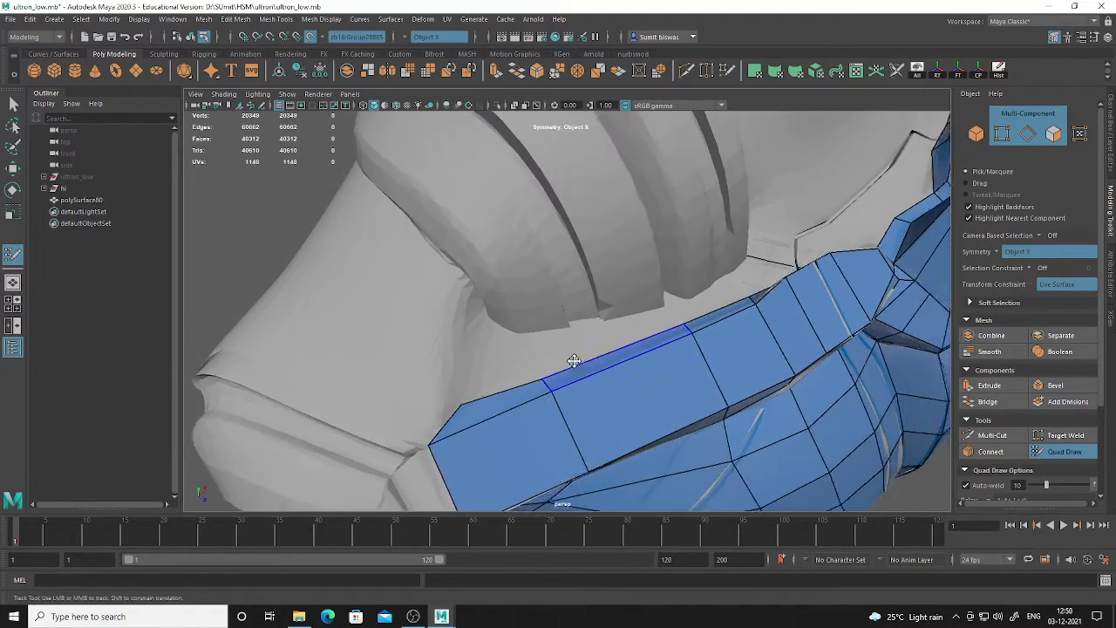
ctrl+shift+right_click(523, 396)
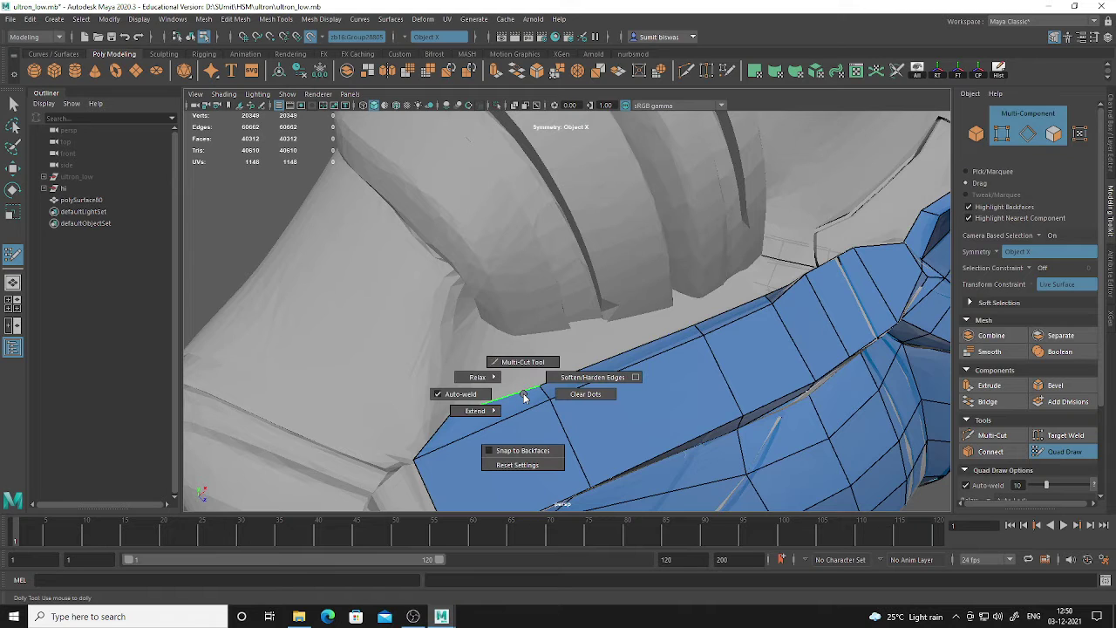
mouse_move(523, 397)
ctrl+shift+right_down()
mouse_move(466, 421)
mouse_move(460, 448)
ctrl+shift+right_up()
ctrl+shift+drag(506, 398, 493, 373)
Examine the newly extended upper border around the centre spike and along the side strip
alt+drag(654, 413, 691, 437)
alt+middle_drag(648, 419, 547, 290)
alt+right_drag(547, 290, 615, 333)
alt+drag(615, 333, 476, 363)
alt+right_drag(476, 363, 570, 362)
mouse_move(568, 362)
alt+mouse_down()
mouse_move(493, 337)
mouse_move(474, 212)
mouse_move(456, 317)
mouse_move(615, 324)
alt+mouse_up()
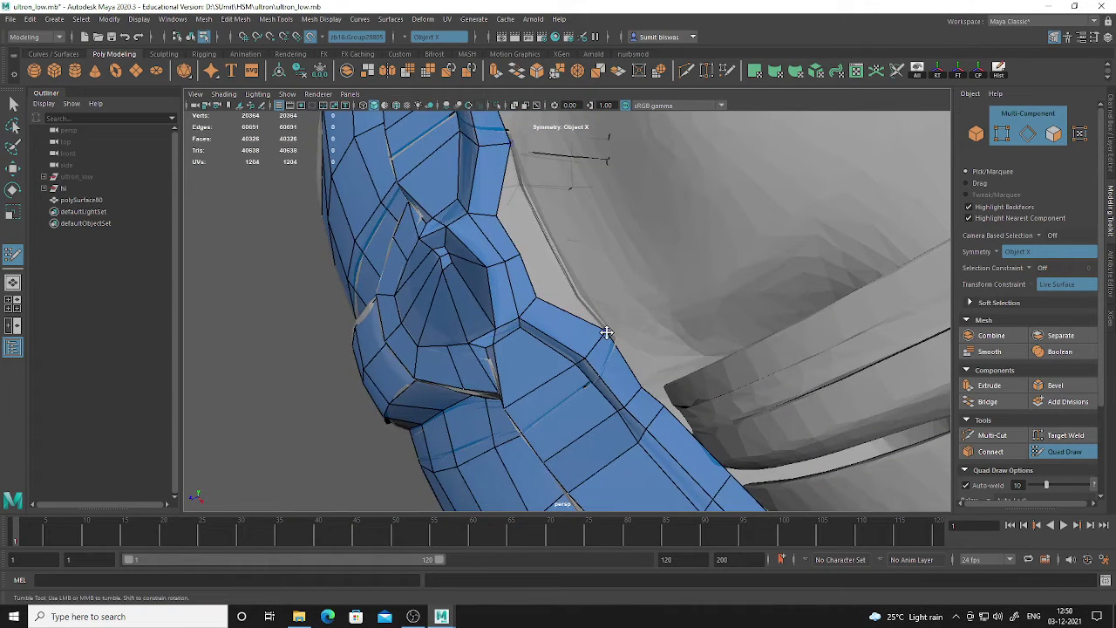
mouse_move(671, 370)
alt+mouse_down()
mouse_move(568, 316)
mouse_move(545, 282)
mouse_move(547, 250)
alt+mouse_up()
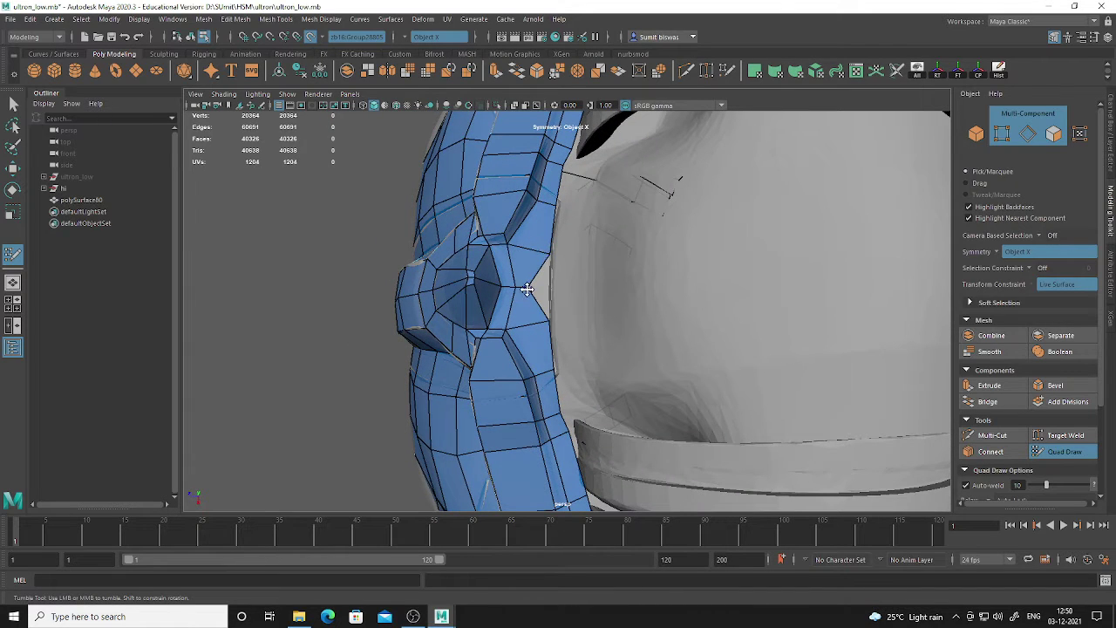
scroll(549, 288, down, 3)
alt+drag(581, 334, 512, 253)
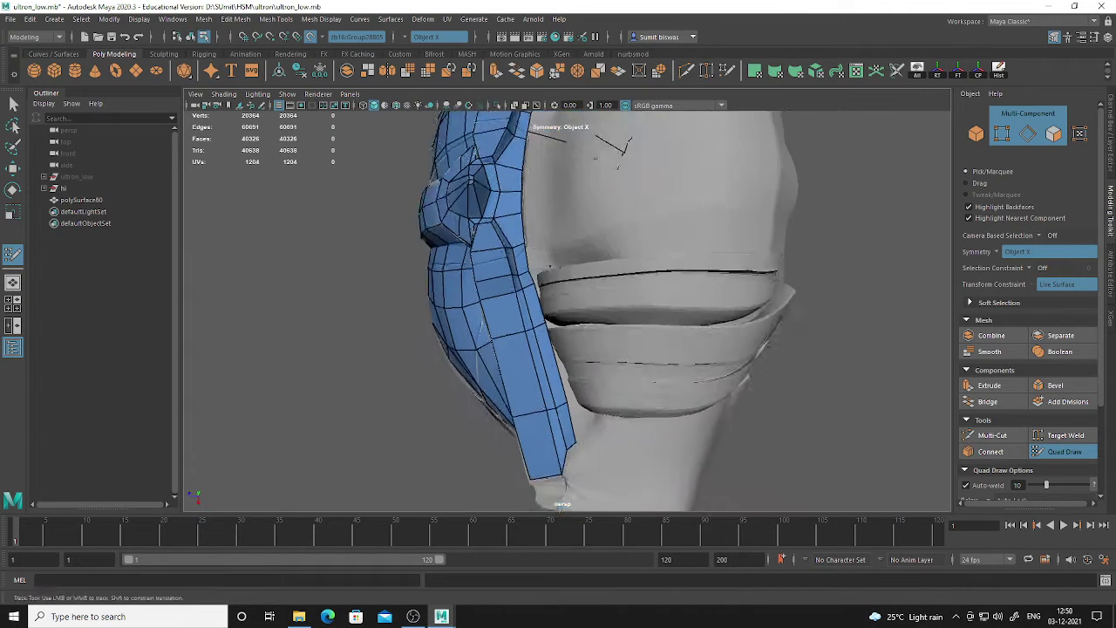
Move the extended border's outer vertices along the side strip to follow the edge of the banded reference parts
scroll(513, 253, up, 4)
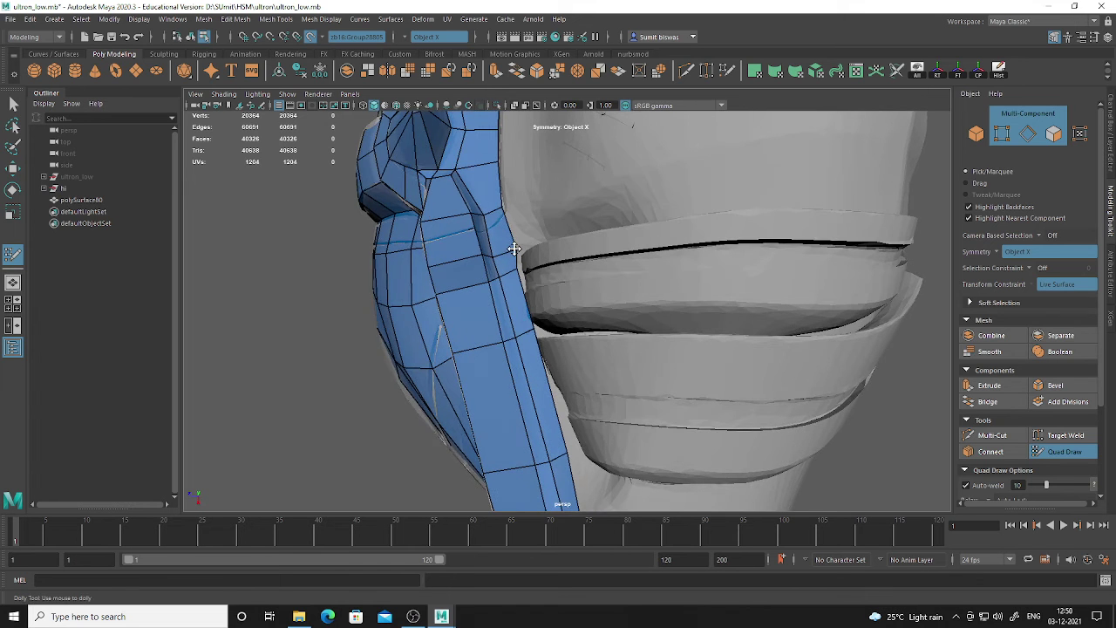
alt+right_drag(515, 249, 568, 328)
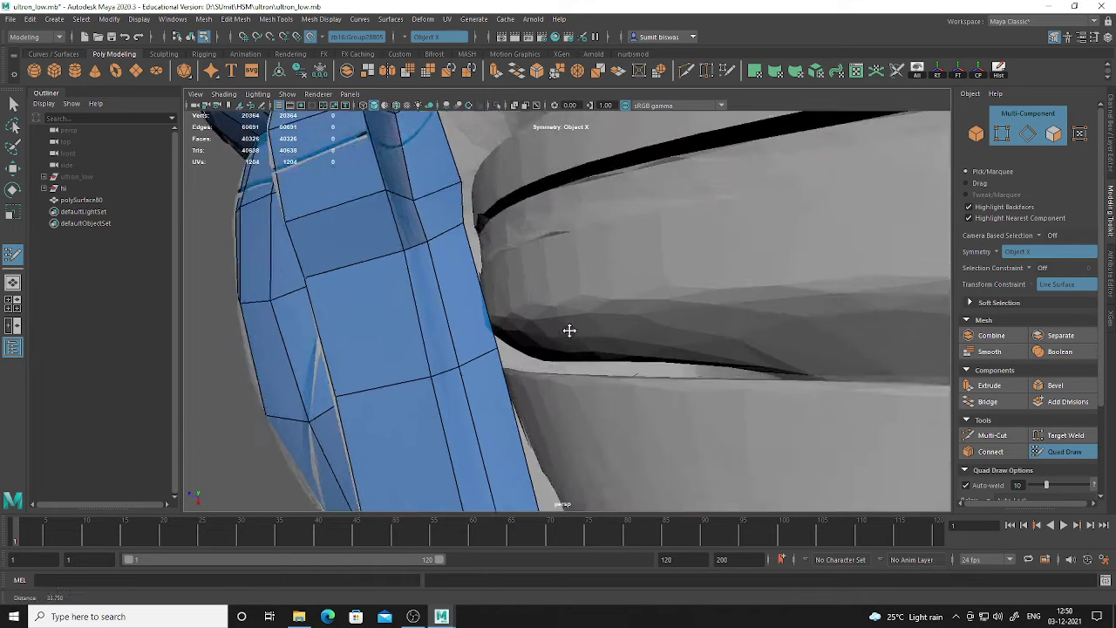
alt+middle_drag(568, 328, 571, 325)
drag(528, 281, 543, 296)
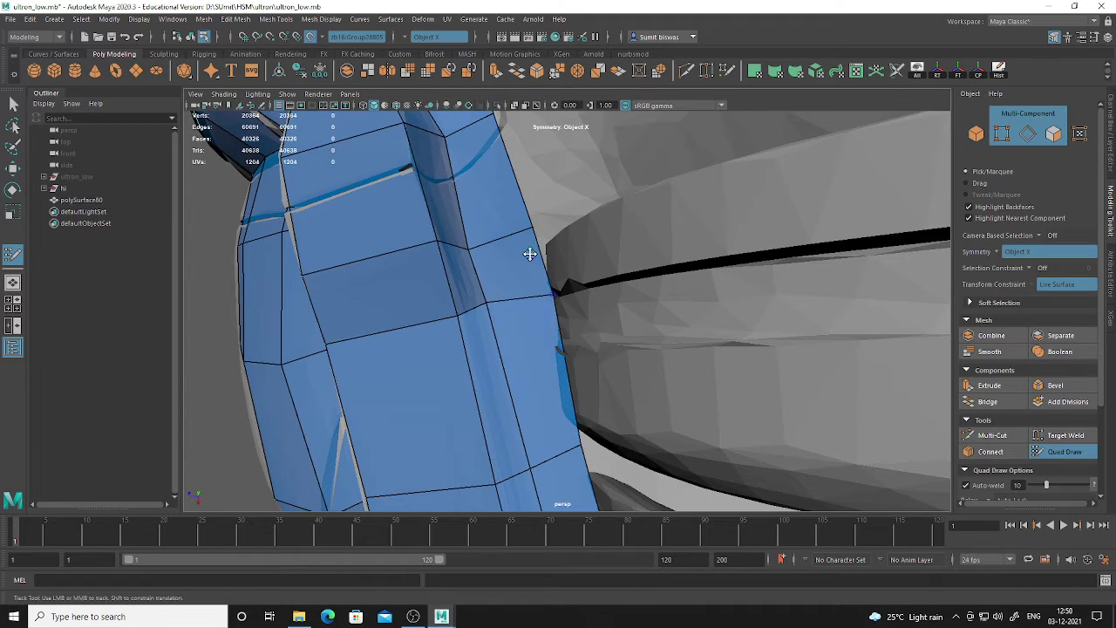
drag(531, 231, 544, 237)
alt+middle_drag(583, 408, 536, 259)
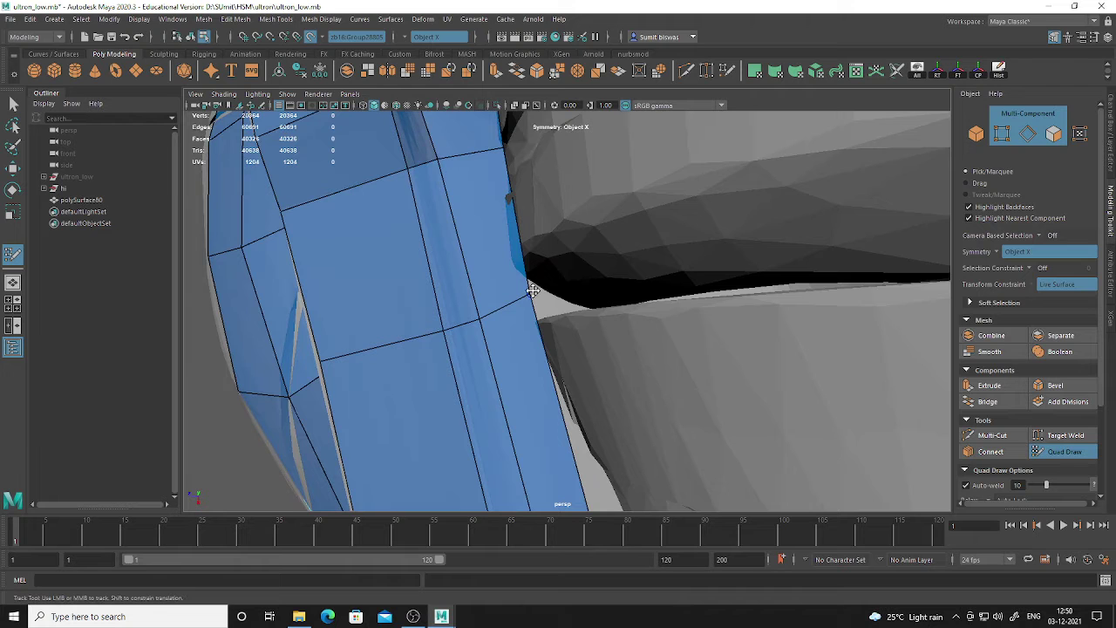
drag(531, 295, 527, 294)
alt+middle_drag(577, 391, 533, 278)
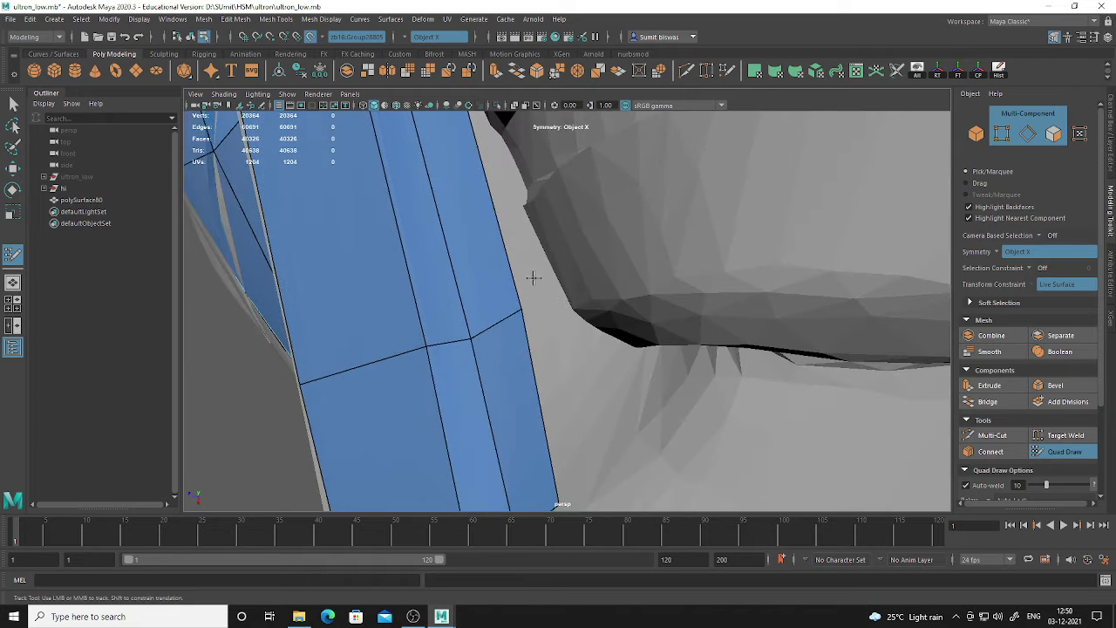
drag(519, 309, 565, 301)
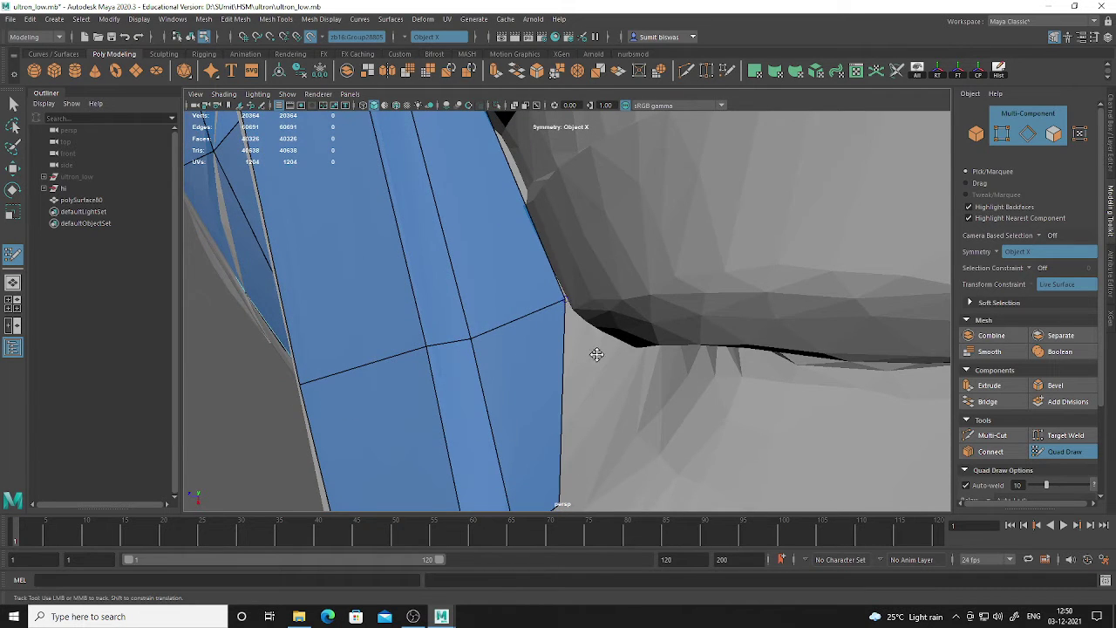
Fill one more quad per side at the outer end of the extended border strip
scroll(598, 354, down, 3)
alt+middle_drag(557, 377, 556, 340)
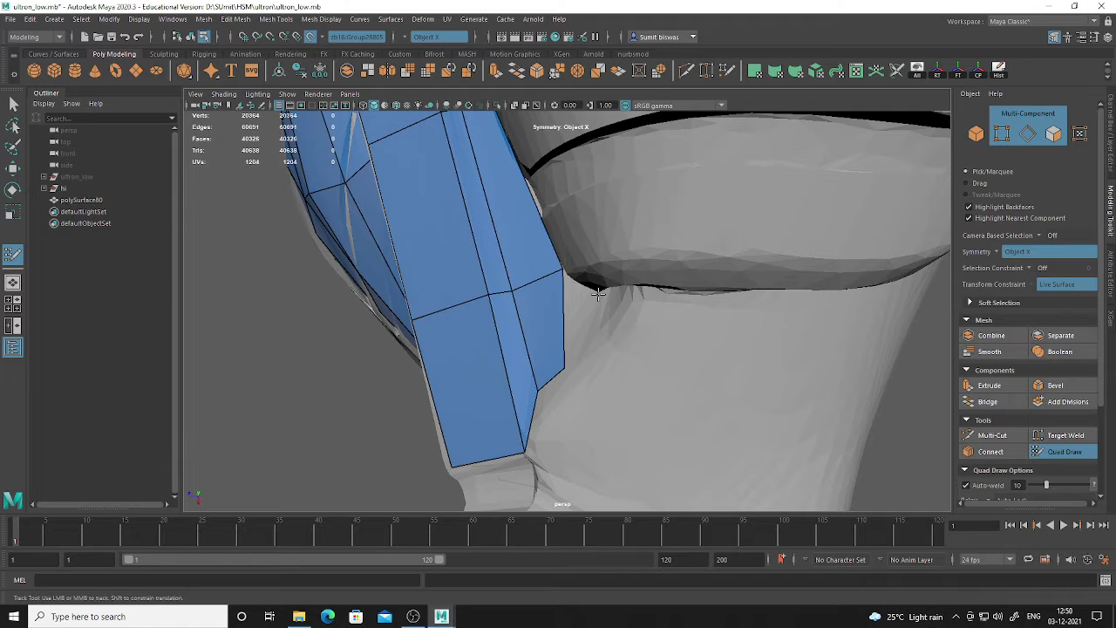
click(592, 351)
Extend the side strip's end toward the shoulder with three quads per side, following the recessed edge on the reference
alt+right_drag(691, 352, 386, 269)
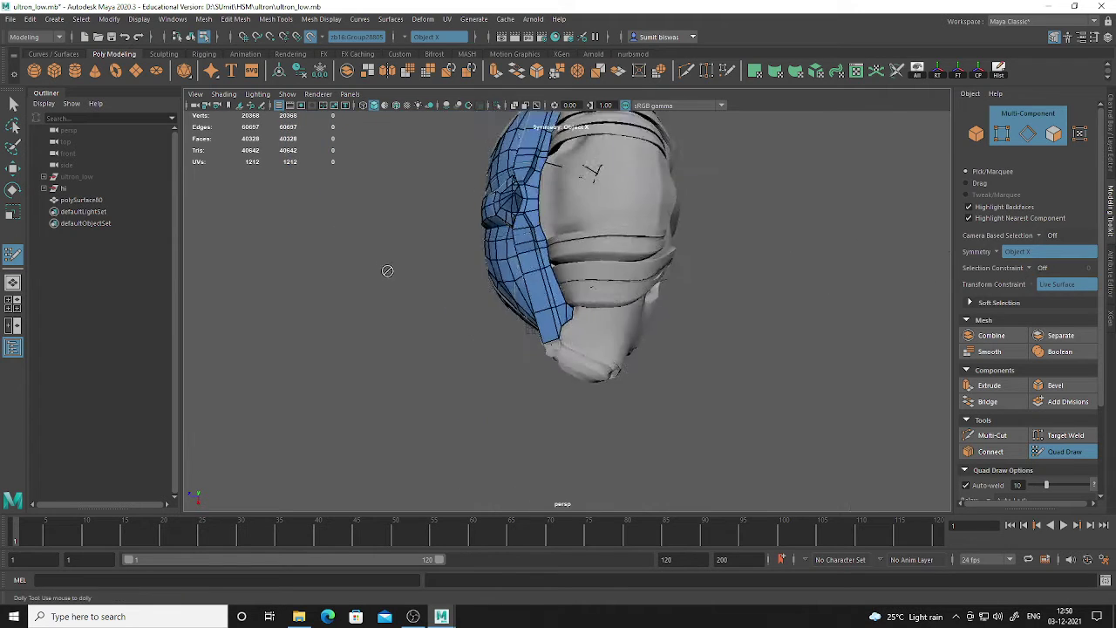
alt+drag(386, 269, 645, 349)
scroll(643, 366, up, 8)
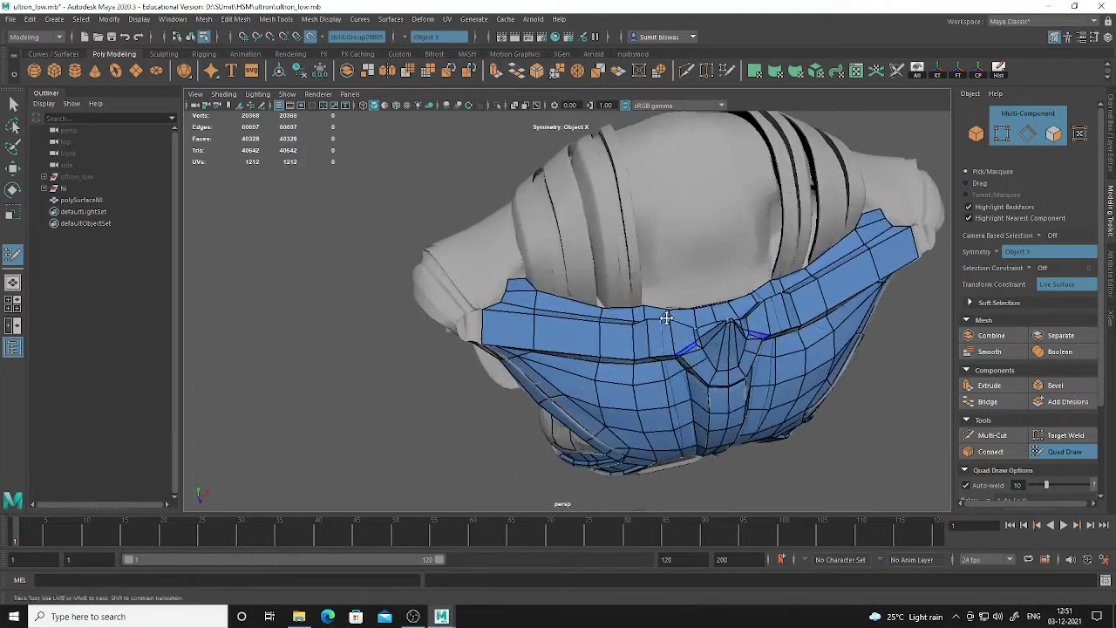
alt+middle_drag(498, 274, 567, 267)
alt+drag(593, 357, 621, 283)
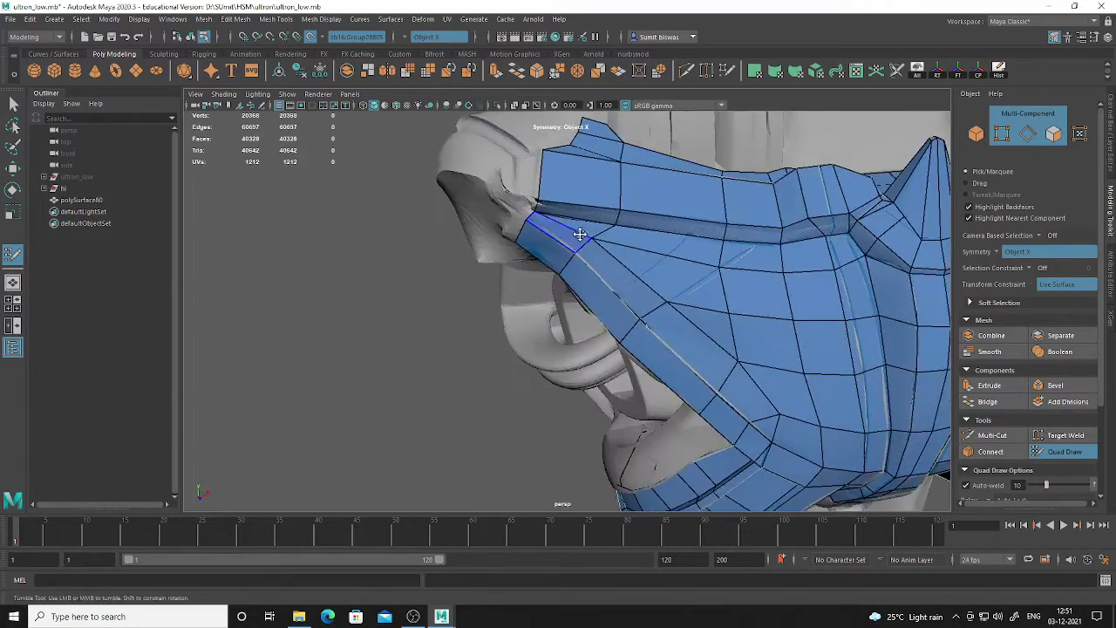
alt+middle_drag(580, 232, 687, 374)
scroll(687, 374, up, 4)
alt+drag(687, 374, 668, 346)
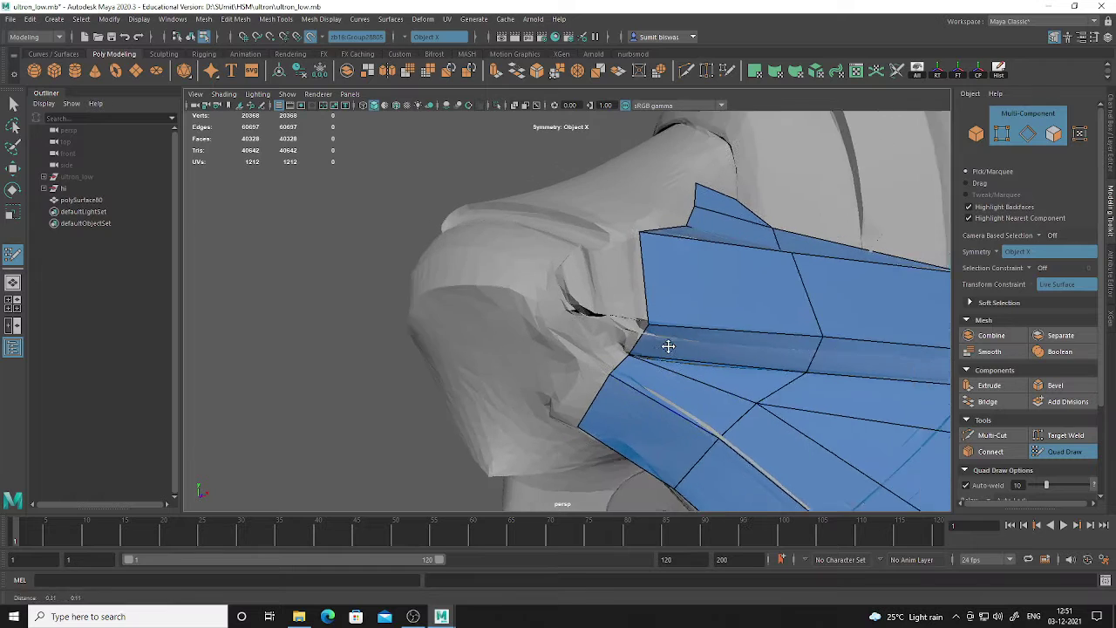
alt+middle_drag(667, 347, 617, 358)
scroll(573, 307, up, 4)
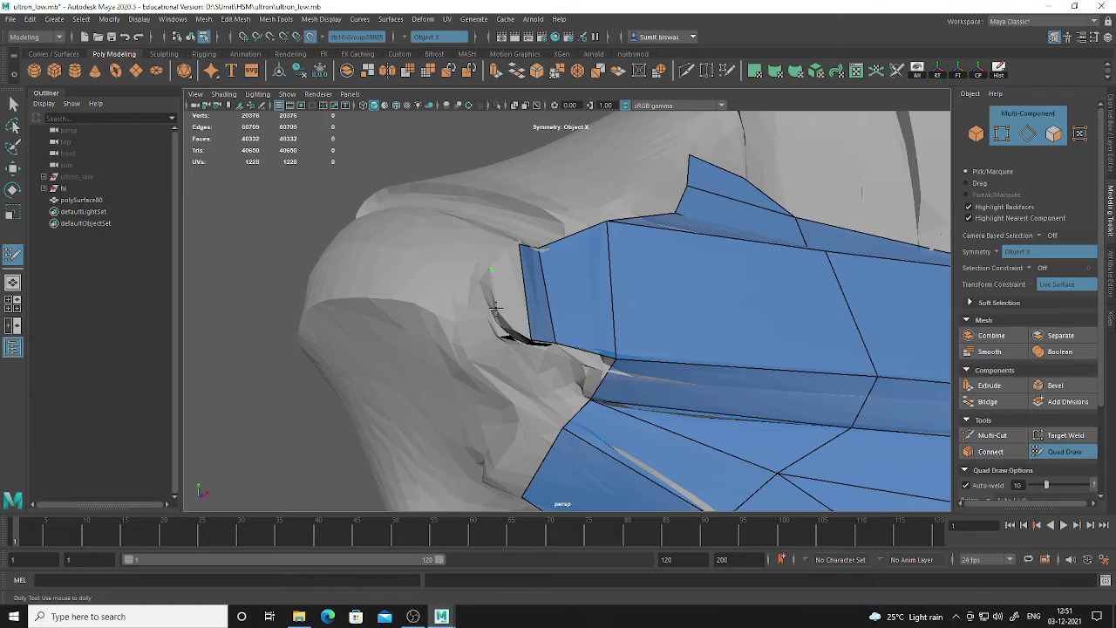
shift+click(504, 281)
mouse_move(737, 341)
alt+mouse_down()
mouse_move(526, 316)
mouse_move(609, 296)
mouse_move(602, 374)
mouse_move(611, 366)
mouse_move(560, 348)
alt+mouse_up()
alt+middle_drag(561, 347, 566, 346)
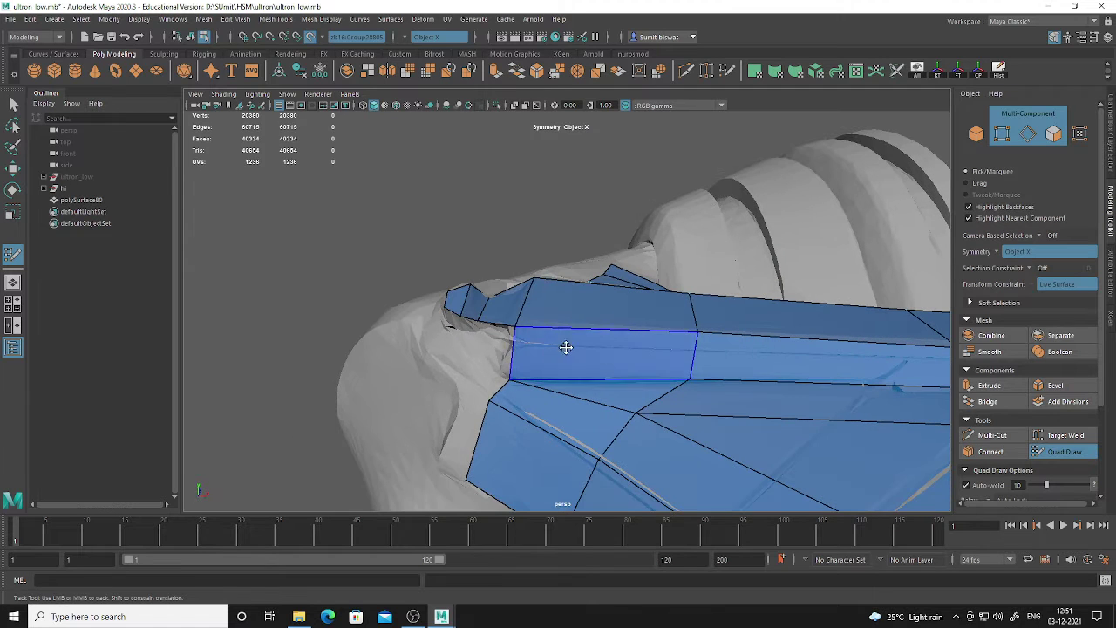
Fill three quads per side between the shoulder end strip and the side border, following the recessed edge
shift+click(481, 346)
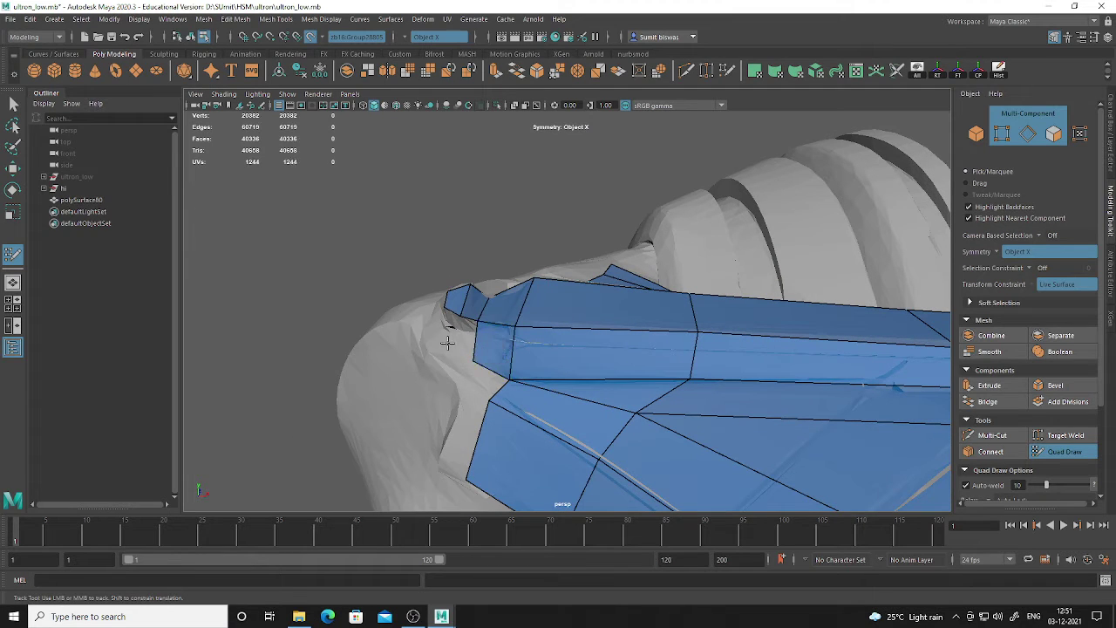
shift+click(460, 333)
shift+click(441, 326)
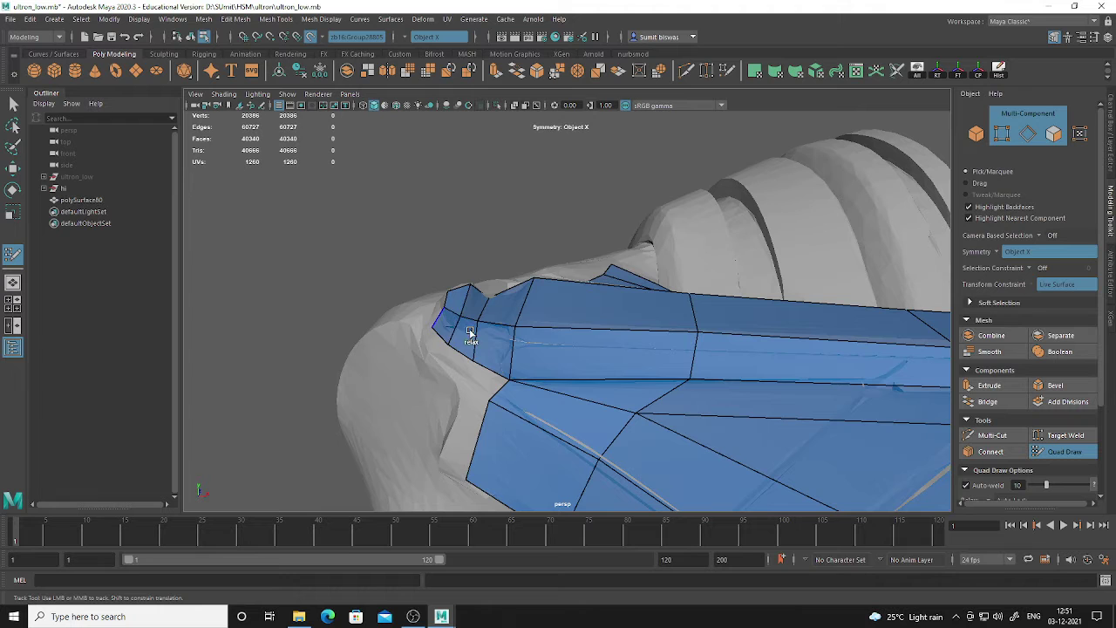
Close the shoulder end with five more quads per side, joining the recessed edge to the lower side strip
scroll(515, 349, down, 3)
alt+middle_drag(531, 354, 583, 329)
alt+drag(584, 328, 585, 322)
alt+middle_drag(586, 323, 585, 334)
alt+right_drag(584, 333, 629, 381)
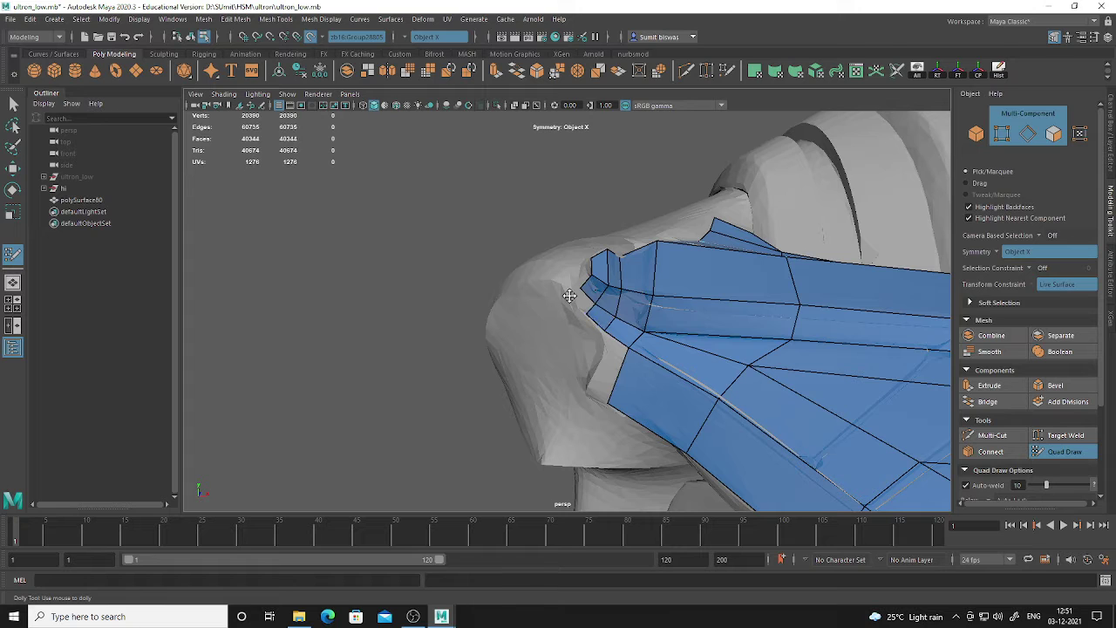
alt+middle_drag(663, 389, 582, 343)
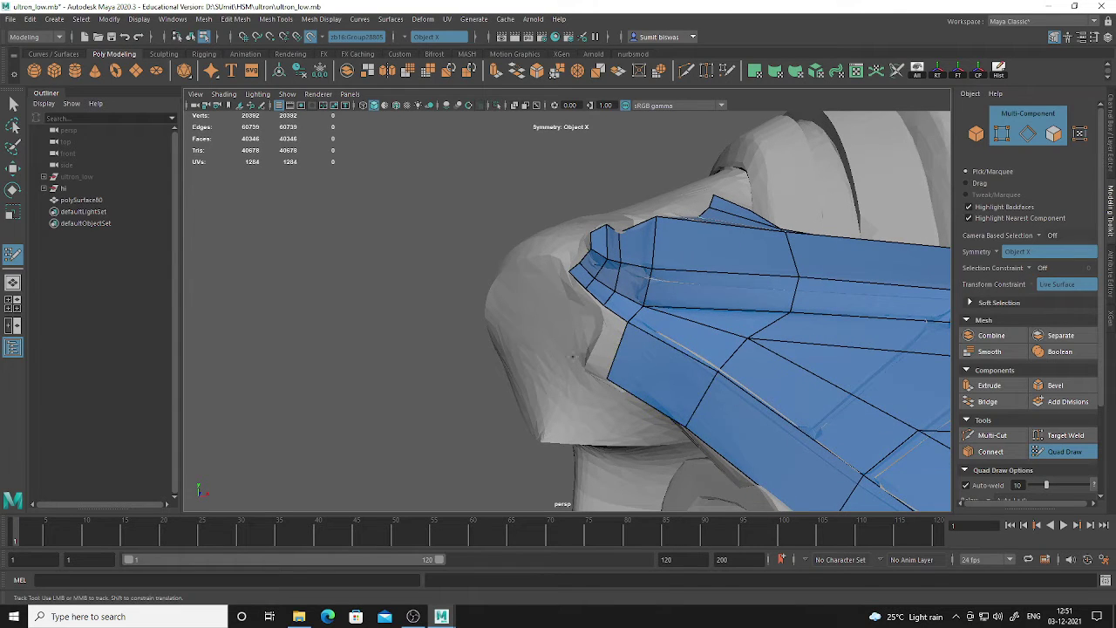
shift+click(600, 340)
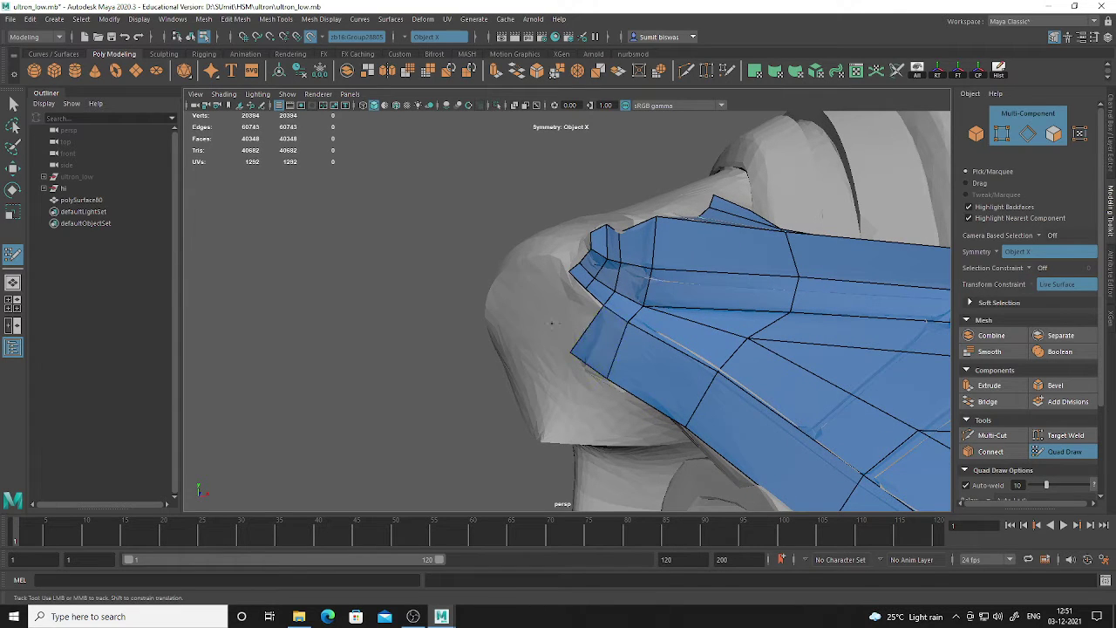
shift+click(572, 316)
Examine the finished shoulder ends and the overall torso mesh from the side and front
alt+drag(601, 383, 683, 396)
alt+right_drag(683, 396, 738, 321)
alt+middle_drag(738, 322, 641, 345)
alt+drag(641, 344, 573, 363)
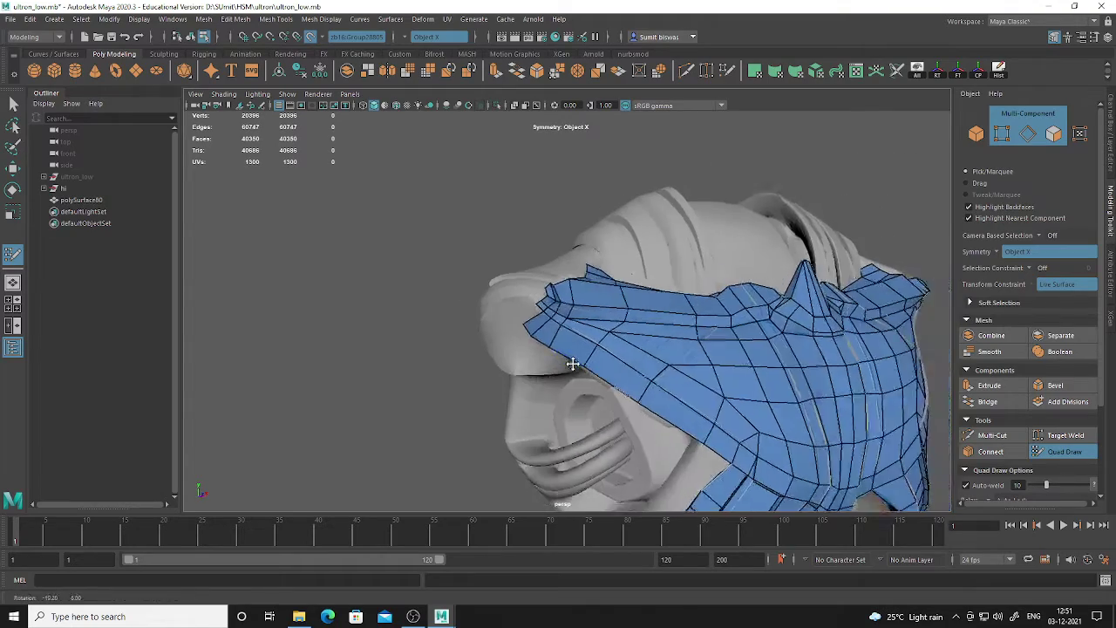
mouse_move(458, 326)
alt+right_down()
mouse_move(508, 333)
mouse_move(436, 305)
alt+right_up()
alt+drag(585, 336, 626, 356)
alt+middle_drag(626, 356, 650, 263)
alt+right_drag(650, 262, 593, 288)
alt+drag(592, 287, 615, 305)
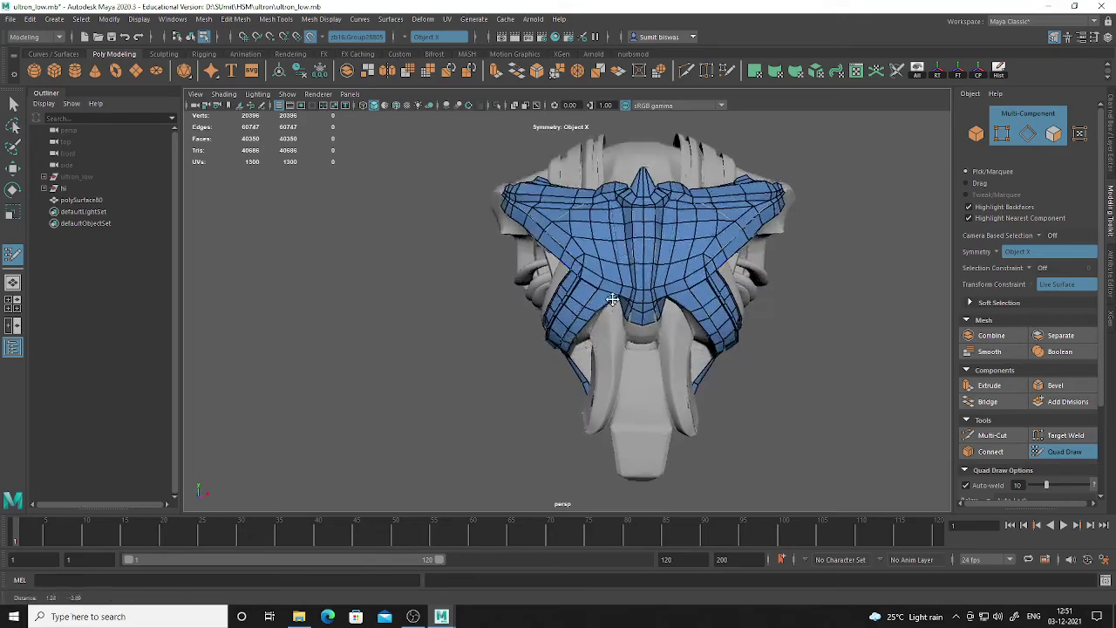
Fill the first three quads per side along the inner wall of the underside arches, starting beside the centre tab
alt+middle_drag(615, 349, 545, 270)
alt+right_drag(545, 305, 601, 323)
mouse_move(602, 335)
alt+mouse_down()
mouse_move(587, 362)
mouse_move(601, 327)
alt+mouse_up()
alt+right_drag(601, 326, 621, 343)
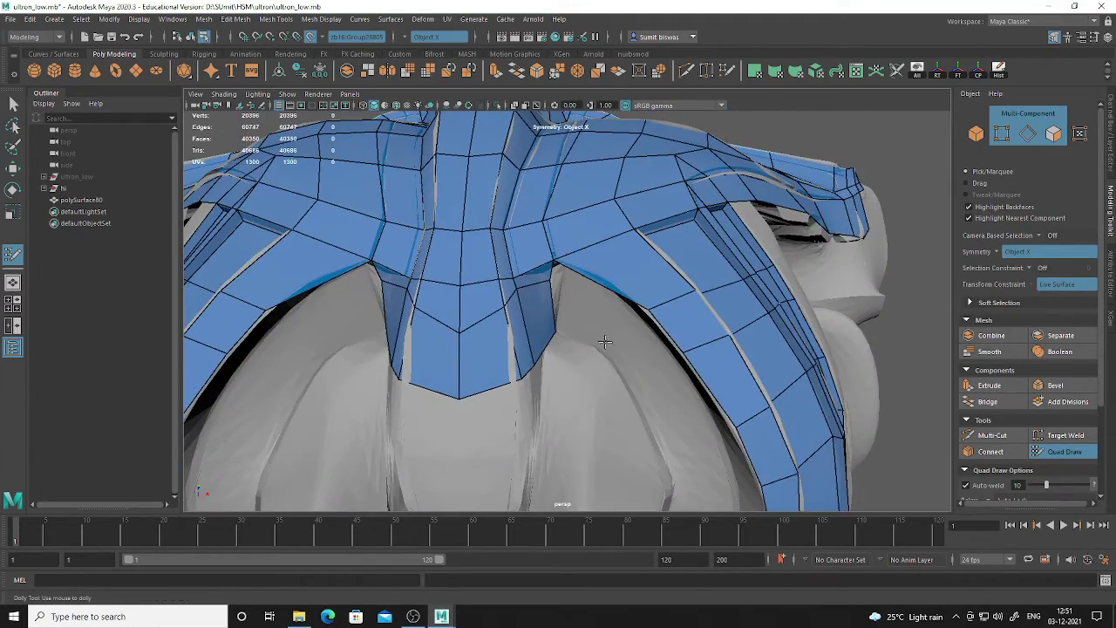
alt+drag(592, 311, 620, 330)
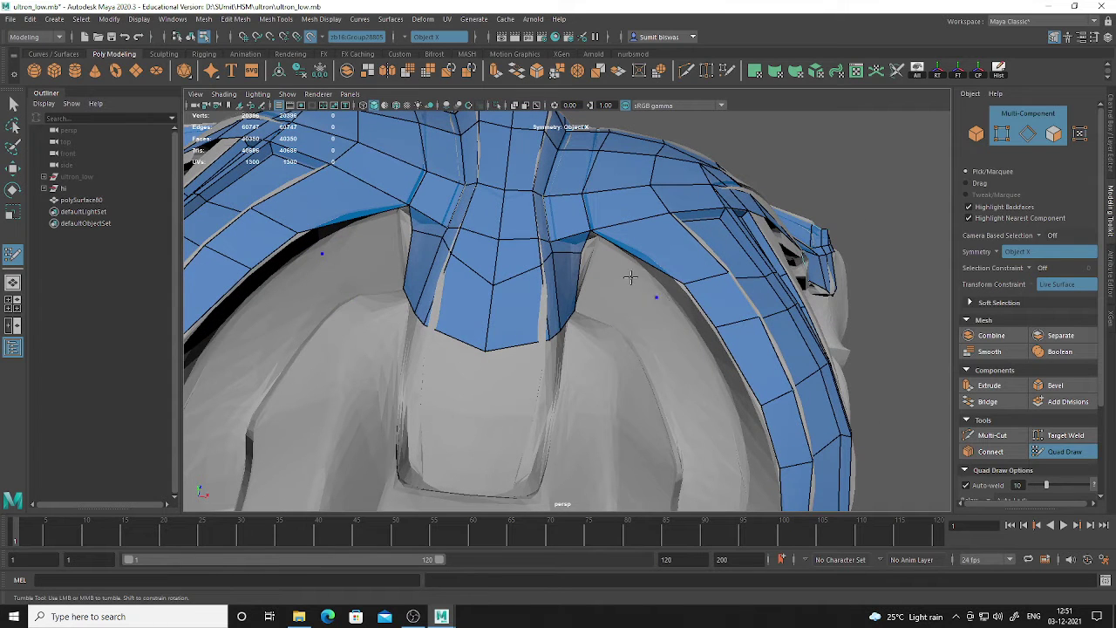
alt+middle_drag(630, 277, 653, 304)
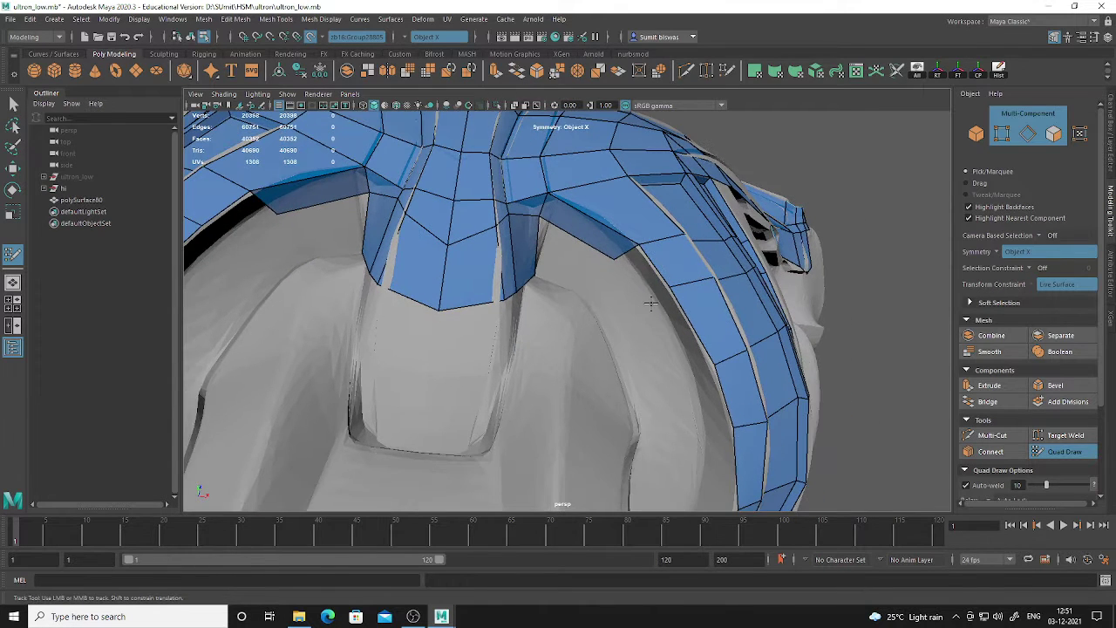
alt+middle_drag(668, 381, 642, 308)
shift+click(626, 266)
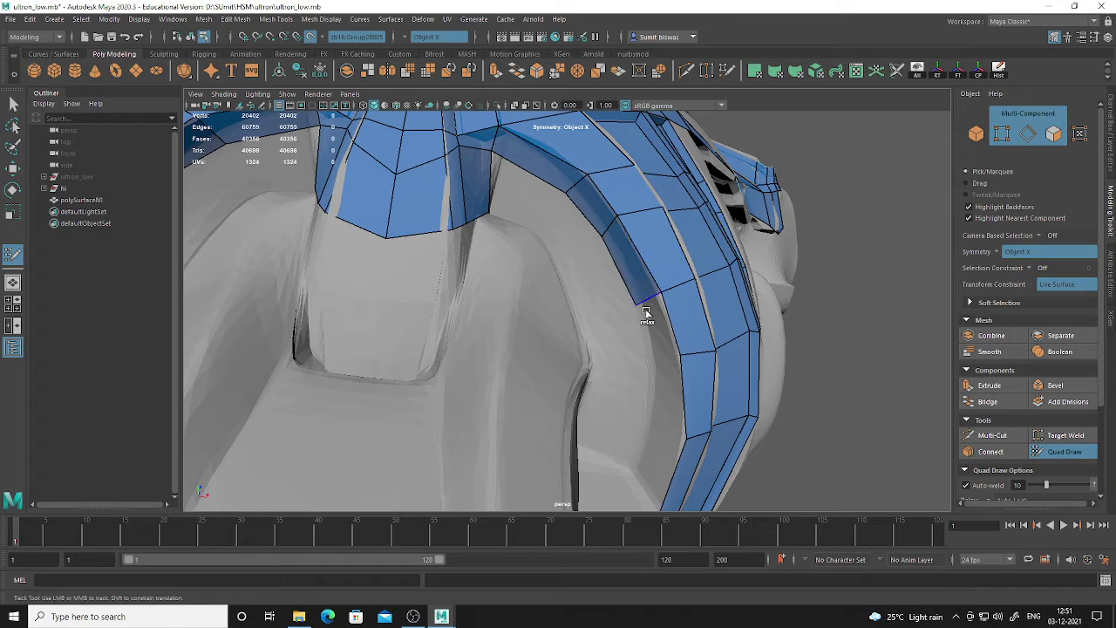
Continue the inner wall row with three more quads per side down to where the arch narrows into the lower arm
shift+click(649, 332)
alt+middle_drag(663, 438, 648, 343)
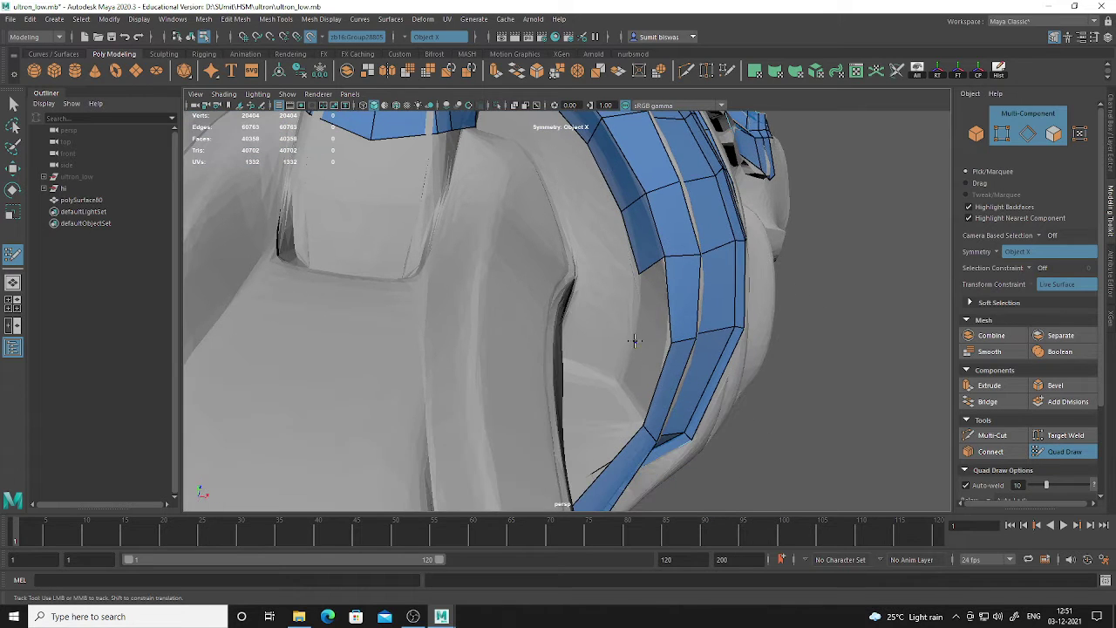
shift+click(649, 316)
alt+drag(642, 375, 603, 394)
alt+middle_drag(603, 394, 631, 357)
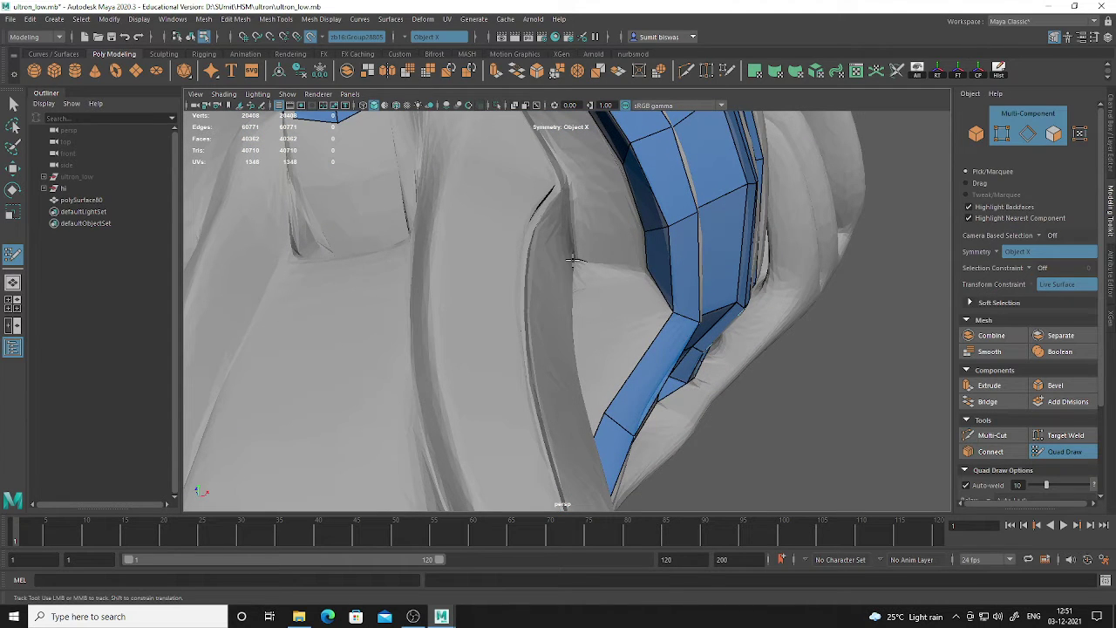
Fill three quads per side on the recessed surface inside the lower arch, running inward from the new wall row
shift+click(603, 247)
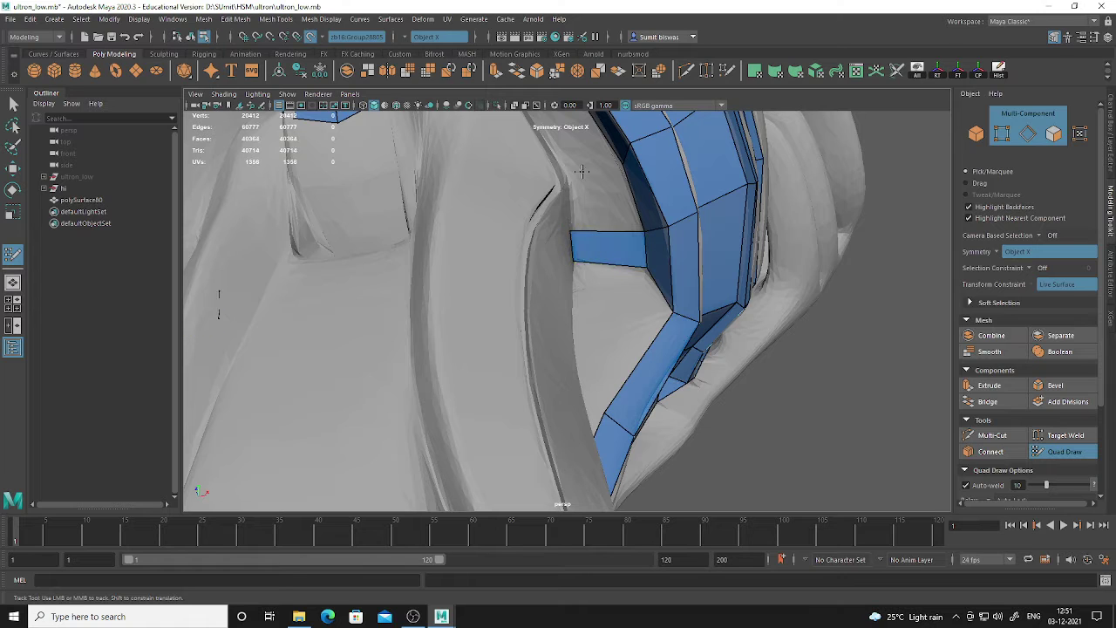
click(569, 183)
shift+click(606, 190)
mouse_move(615, 309)
alt+middle_down()
mouse_move(612, 277)
mouse_move(609, 286)
alt+middle_up()
shift+click(610, 278)
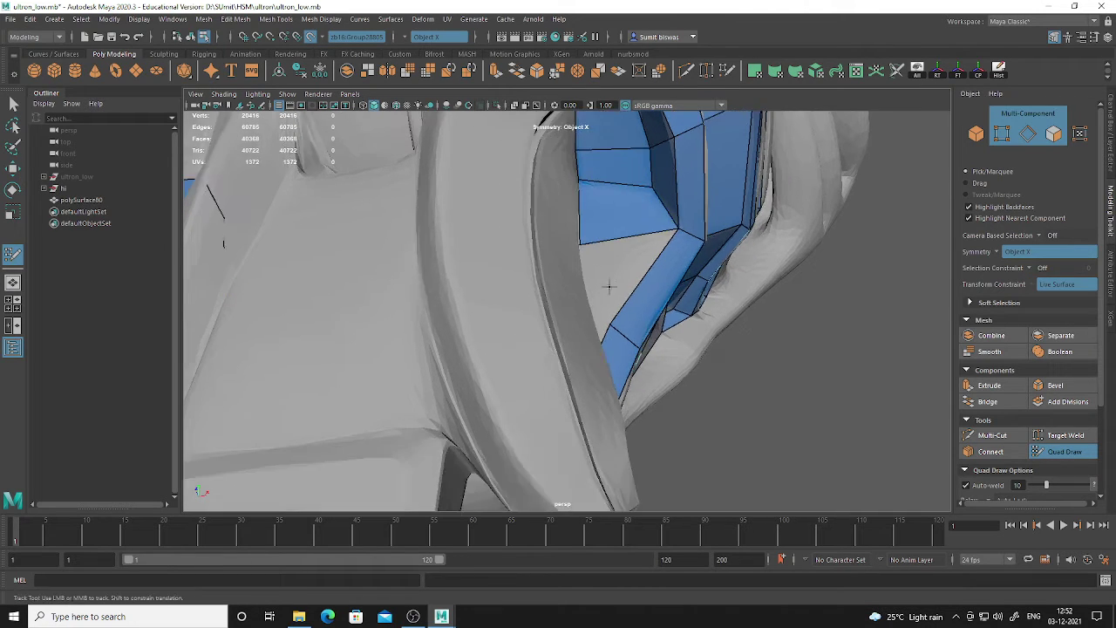
Extend the recessed row with two quads per side along the lower arm, fitting its inner vertices to the reference edge
mouse_move(614, 289)
alt+mouse_down()
mouse_move(613, 279)
mouse_move(534, 259)
mouse_move(580, 269)
mouse_move(554, 271)
mouse_move(567, 282)
mouse_move(611, 279)
mouse_move(567, 273)
mouse_move(543, 200)
mouse_move(578, 254)
mouse_move(633, 281)
alt+mouse_up()
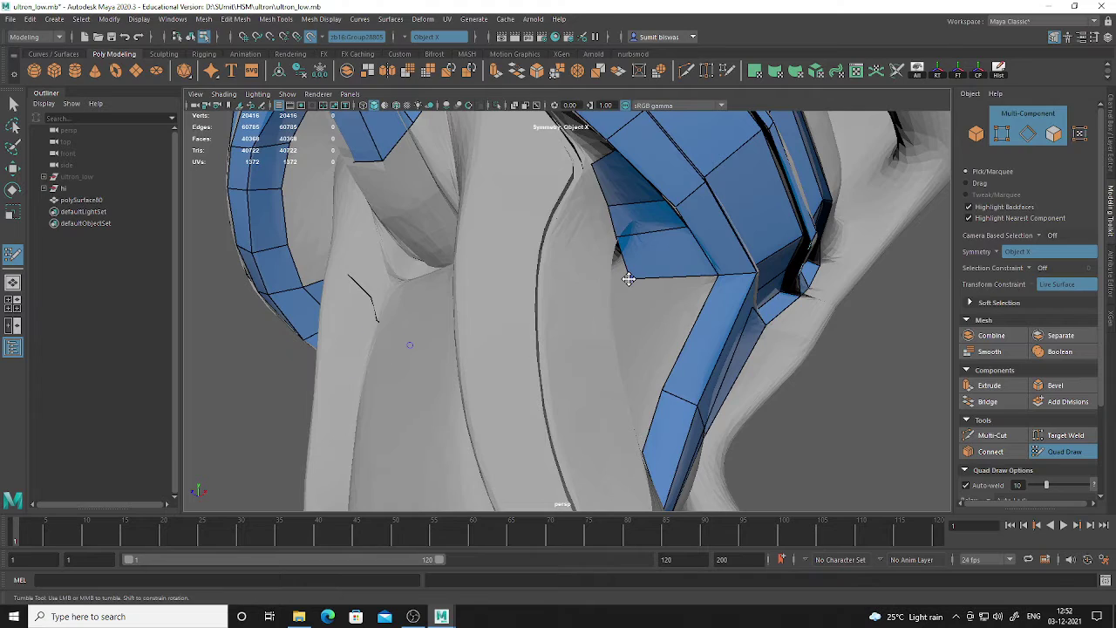
mouse_move(716, 355)
alt+mouse_down()
mouse_move(668, 326)
mouse_move(706, 326)
mouse_move(702, 343)
alt+mouse_up()
alt+middle_drag(703, 344, 691, 303)
alt+drag(690, 302, 633, 282)
alt+right_drag(633, 282, 641, 337)
mouse_move(642, 339)
alt+mouse_down()
mouse_move(622, 338)
mouse_move(564, 261)
alt+mouse_up()
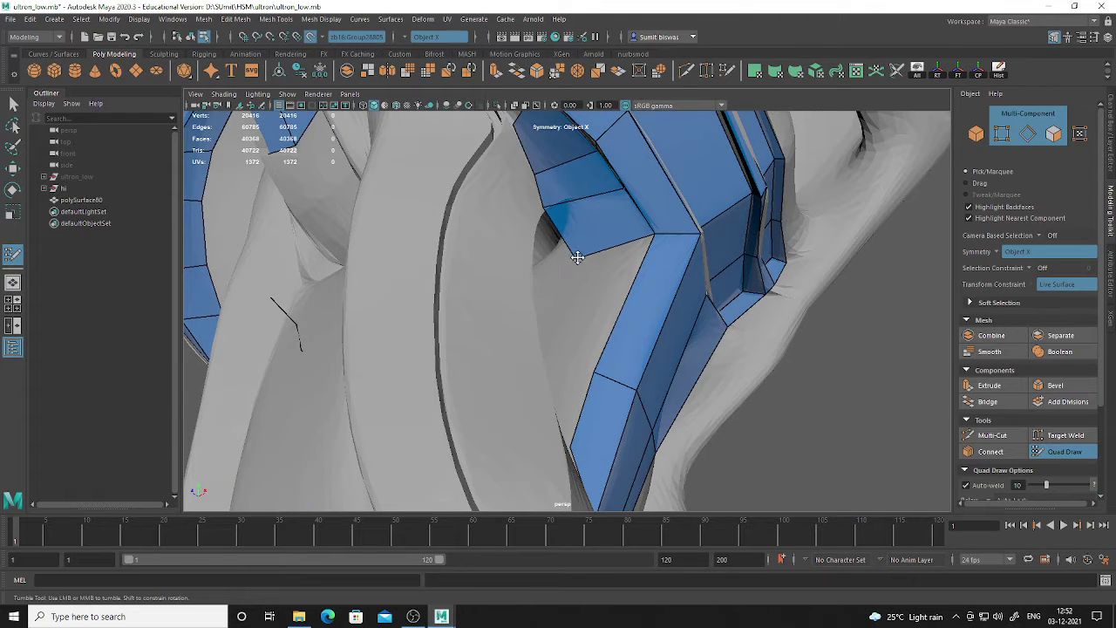
alt+drag(548, 200, 615, 194)
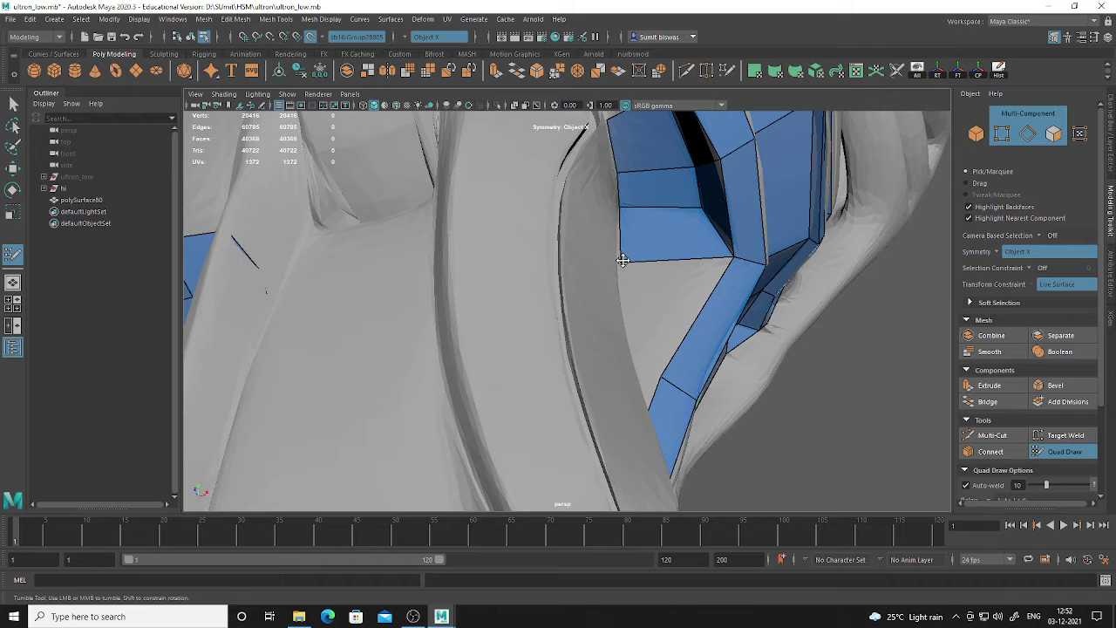
mouse_move(623, 260)
alt+mouse_down()
mouse_move(653, 306)
mouse_move(643, 326)
mouse_move(620, 301)
alt+mouse_up()
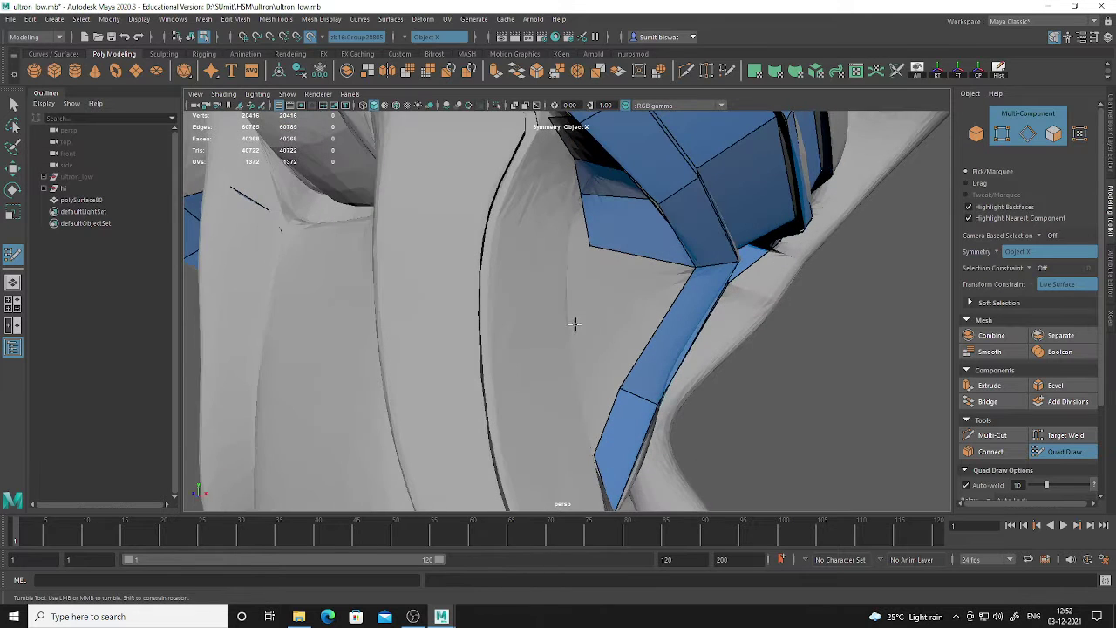
shift+click(613, 308)
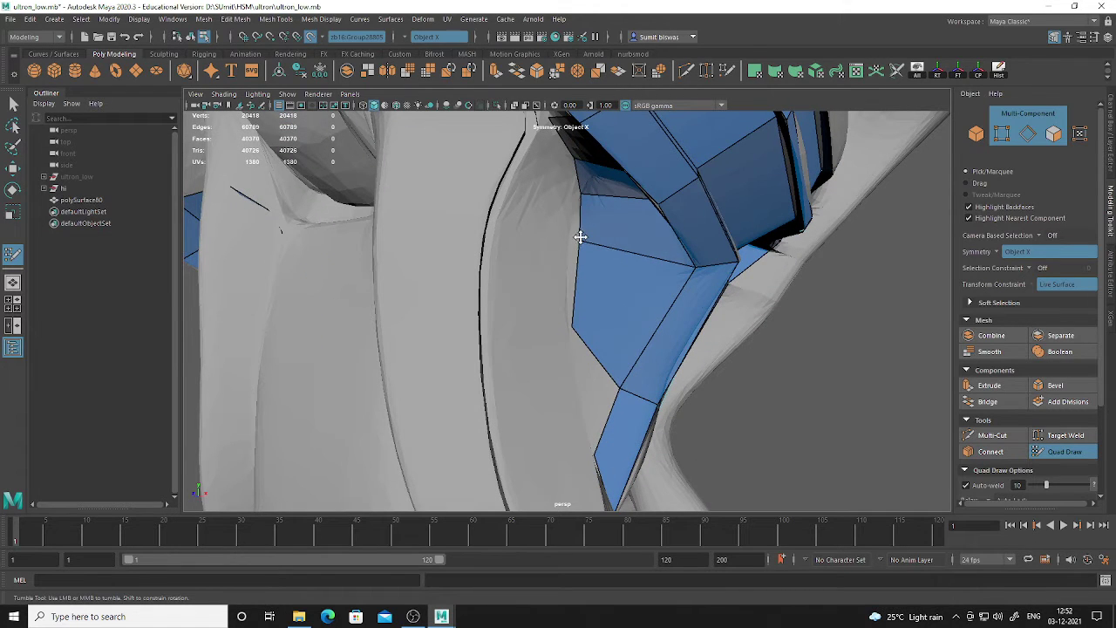
mouse_move(628, 330)
alt+mouse_down()
mouse_move(648, 281)
mouse_move(607, 292)
alt+mouse_up()
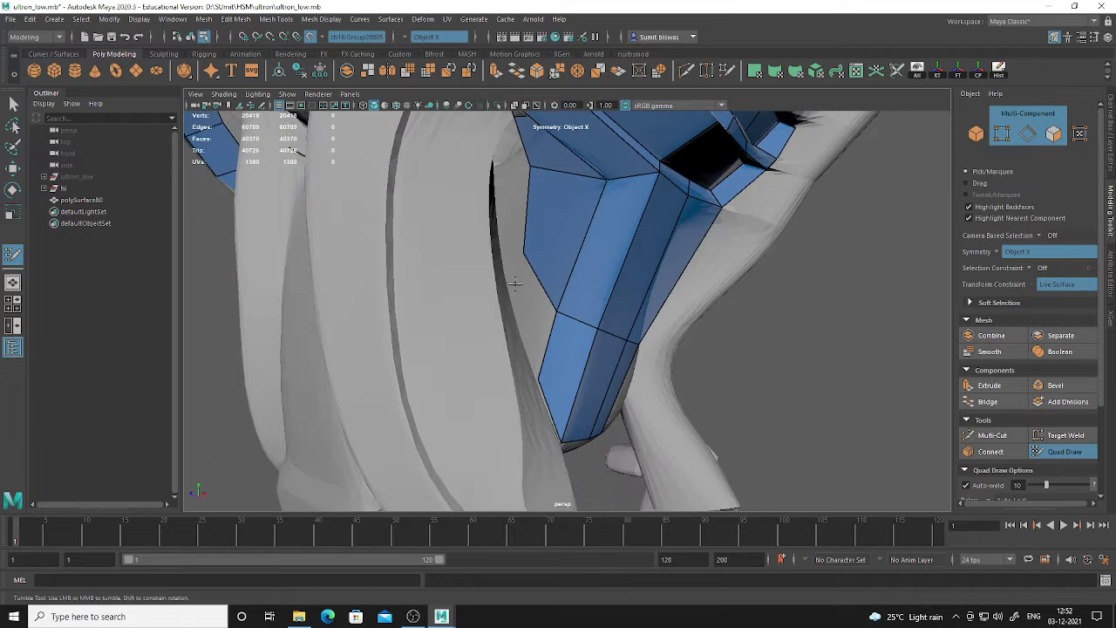
shift+click(518, 249)
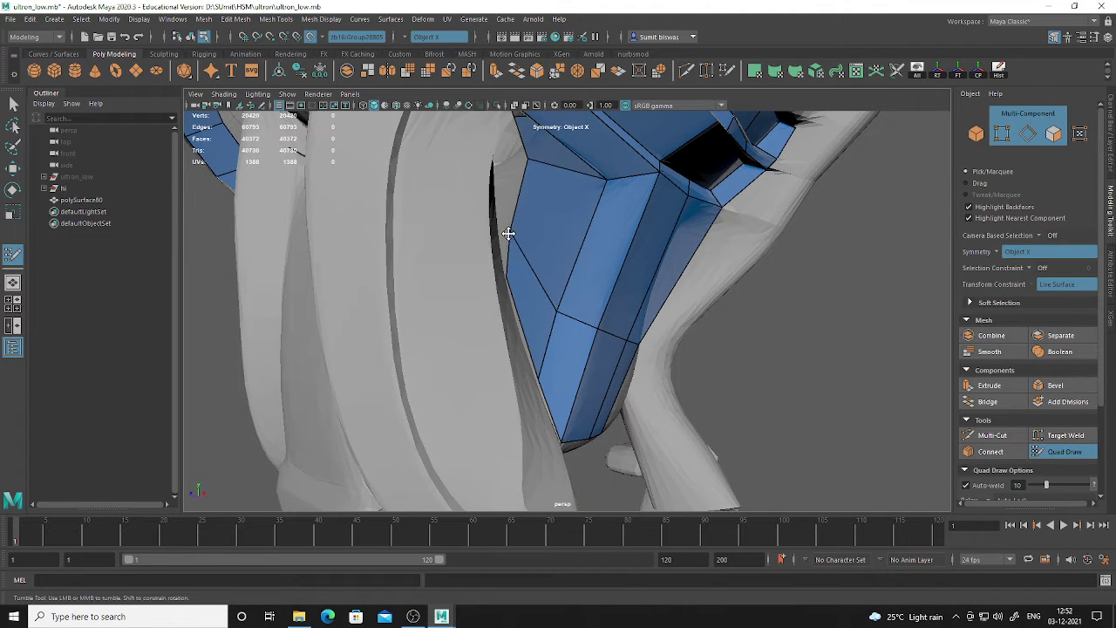
Complete the recessed row around the upper arch with four quads per side, joining it to the centre tab's side wall
mouse_move(589, 276)
alt+mouse_down()
mouse_move(511, 239)
mouse_move(599, 264)
alt+mouse_up()
alt+right_drag(599, 264, 667, 262)
alt+middle_drag(641, 239, 637, 323)
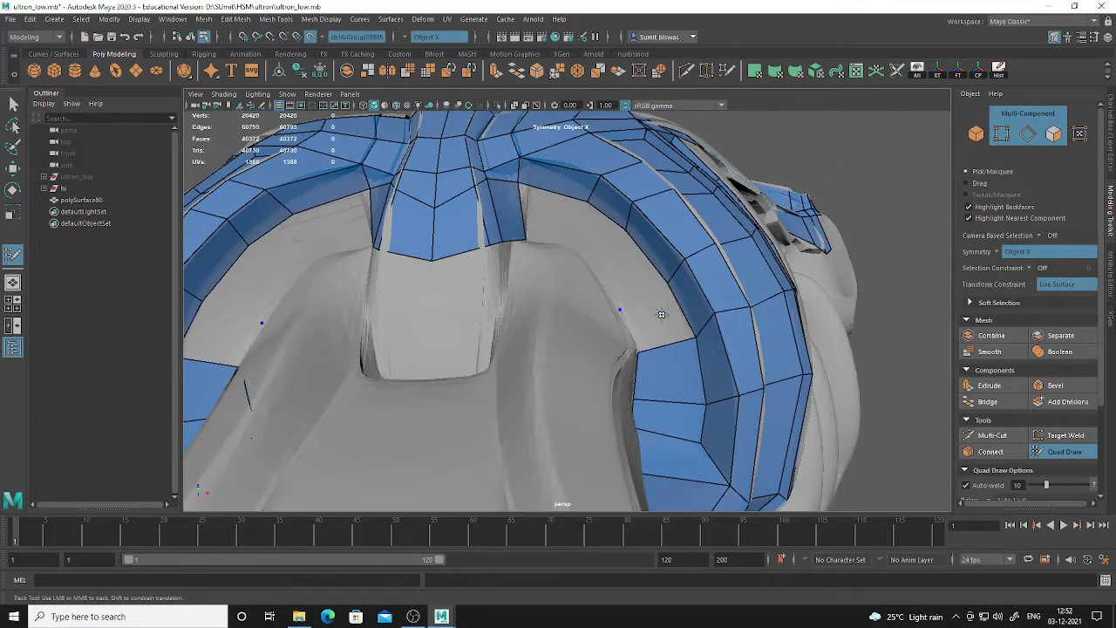
shift+click(649, 304)
click(590, 263)
shift+click(610, 255)
click(566, 245)
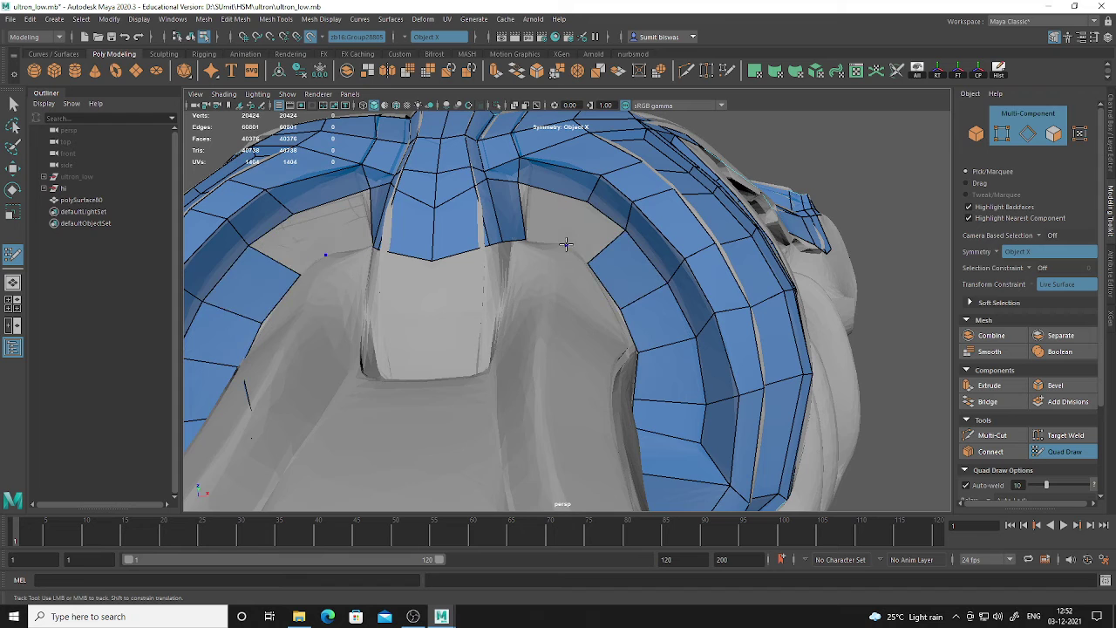
shift+click(588, 235)
shift+click(540, 213)
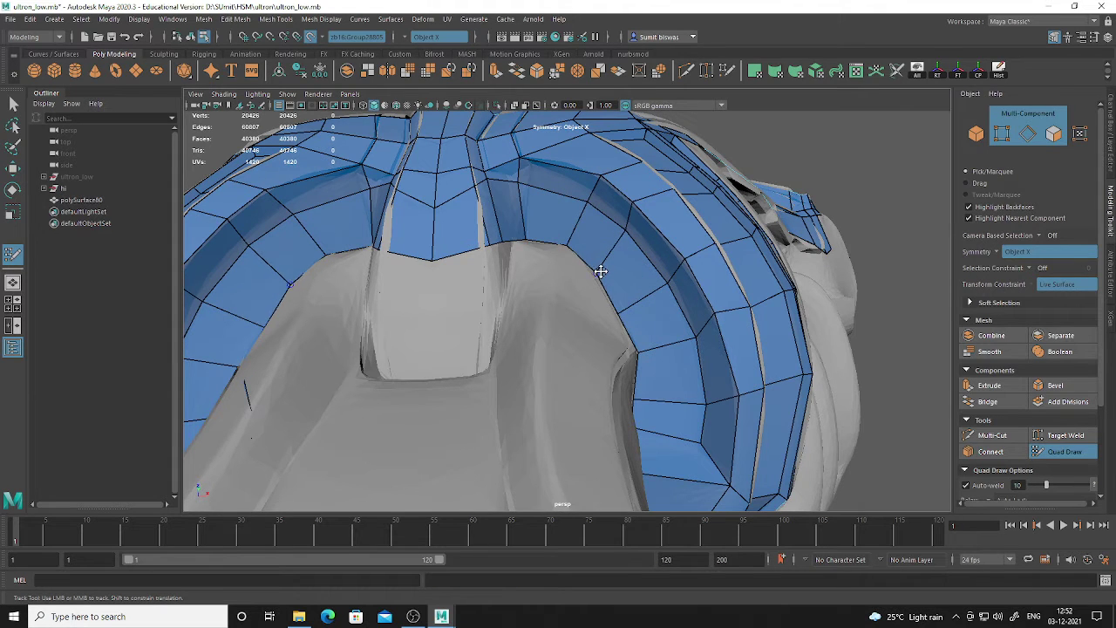
Extend the centre tab's side wall downward by one quad per side and adjust its lower vertex
mouse_move(640, 324)
alt+mouse_down()
mouse_move(598, 274)
mouse_move(697, 312)
mouse_move(633, 287)
mouse_move(608, 317)
mouse_move(531, 287)
mouse_move(575, 301)
mouse_move(633, 374)
alt+mouse_up()
scroll(634, 293, up, 4)
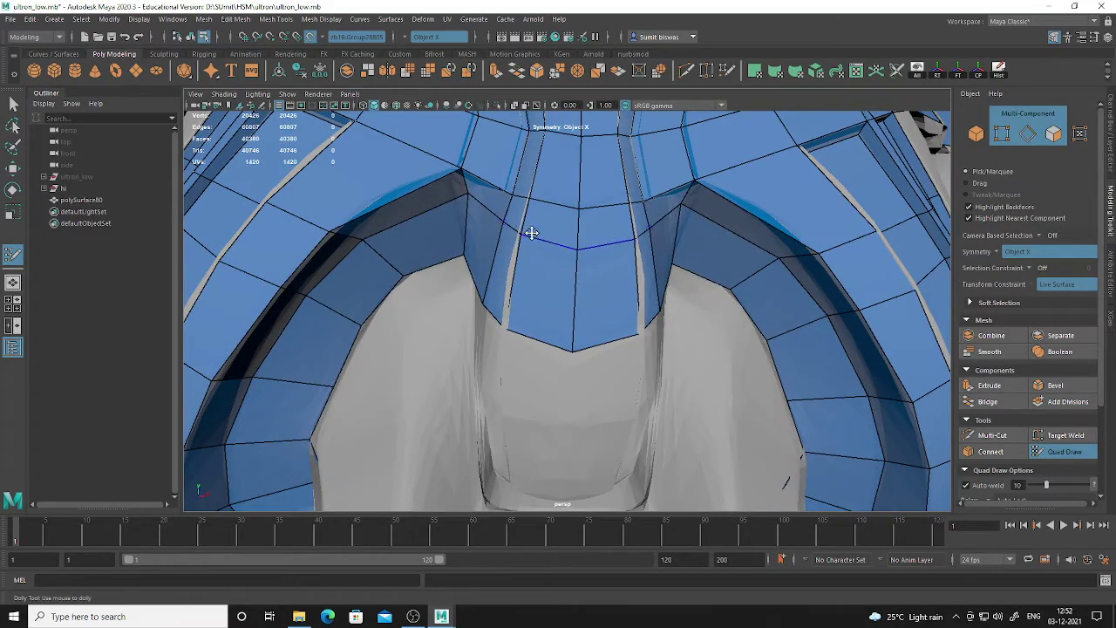
mouse_move(531, 233)
alt+mouse_down()
mouse_move(558, 291)
mouse_move(558, 279)
mouse_move(655, 267)
mouse_move(589, 281)
mouse_move(608, 316)
mouse_move(642, 331)
mouse_move(566, 286)
mouse_move(655, 332)
mouse_move(608, 315)
mouse_move(599, 340)
alt+mouse_up()
alt+middle_drag(599, 340, 607, 310)
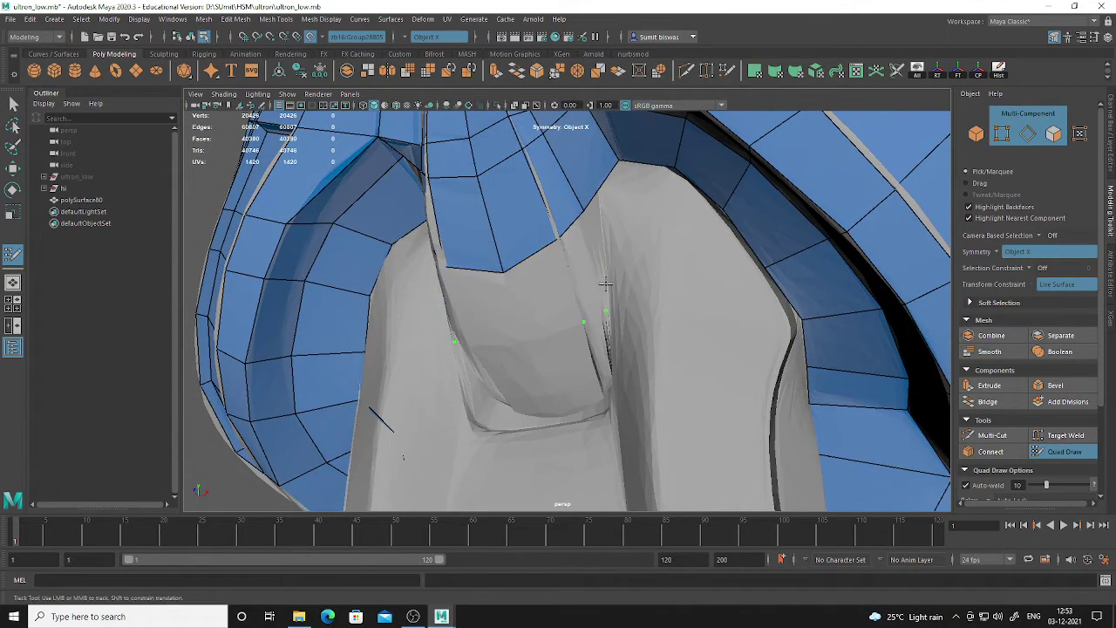
mouse_move(586, 309)
alt+mouse_down()
mouse_move(585, 248)
mouse_move(571, 232)
alt+mouse_up()
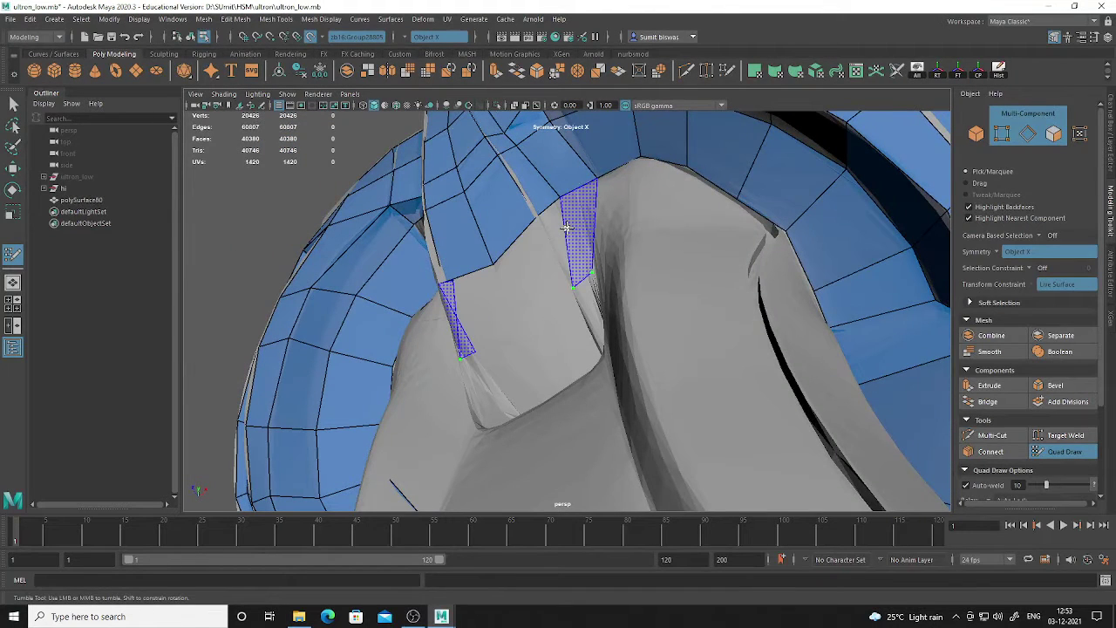
shift+click(567, 227)
drag(597, 246, 607, 236)
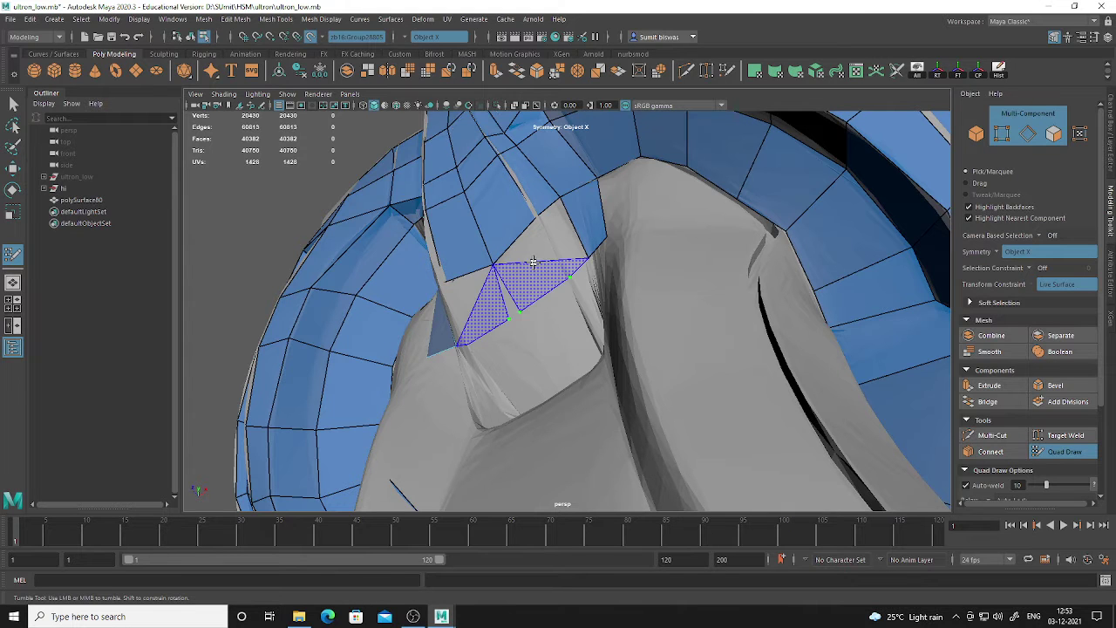
Fill one quad on each half of the centre tab's front face below its current lower edge
alt+drag(533, 262, 559, 261)
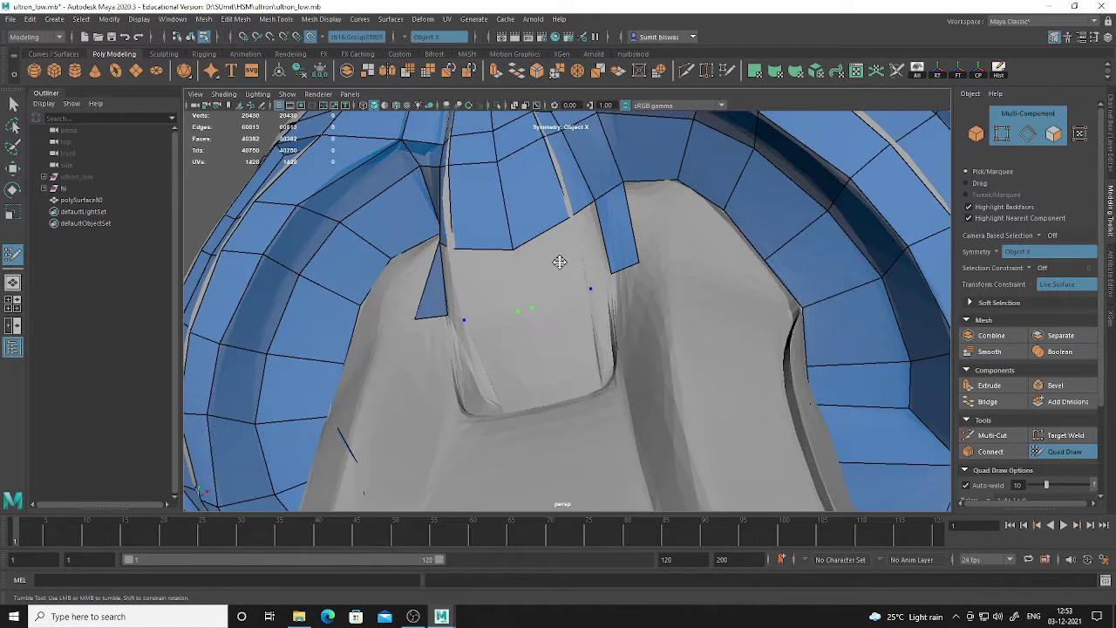
alt+drag(632, 305, 611, 311)
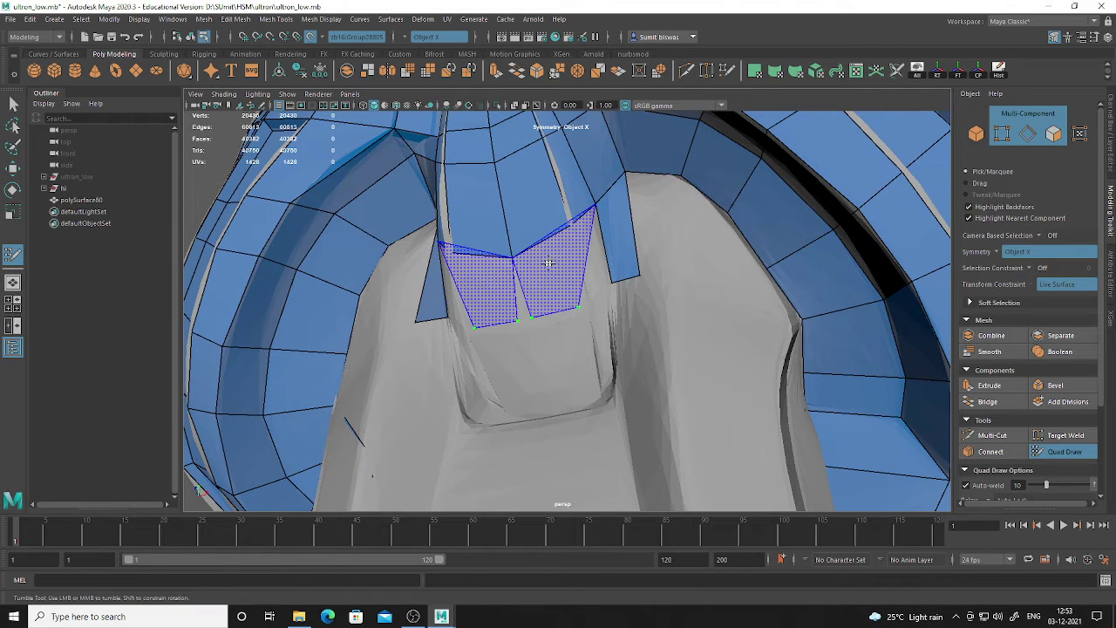
alt+drag(579, 296, 586, 237)
alt+middle_drag(586, 237, 587, 274)
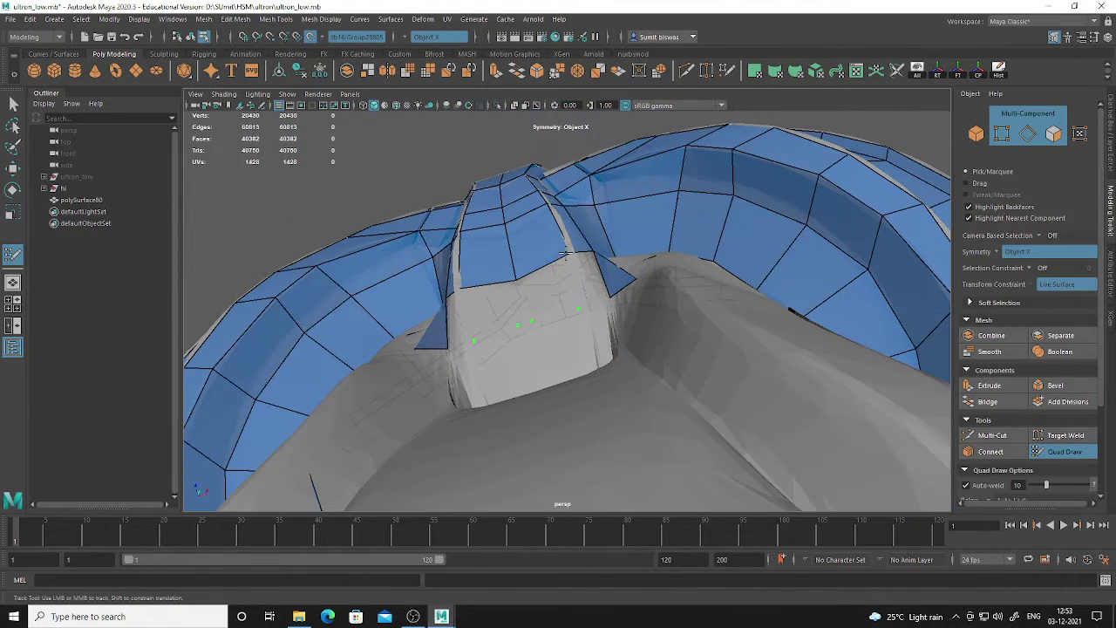
alt+drag(593, 276, 504, 280)
alt+right_drag(504, 281, 521, 261)
mouse_move(506, 240)
shift+mouse_down()
mouse_move(502, 250)
mouse_move(521, 248)
mouse_move(545, 347)
mouse_move(565, 317)
shift+mouse_up()
shift+click(545, 348)
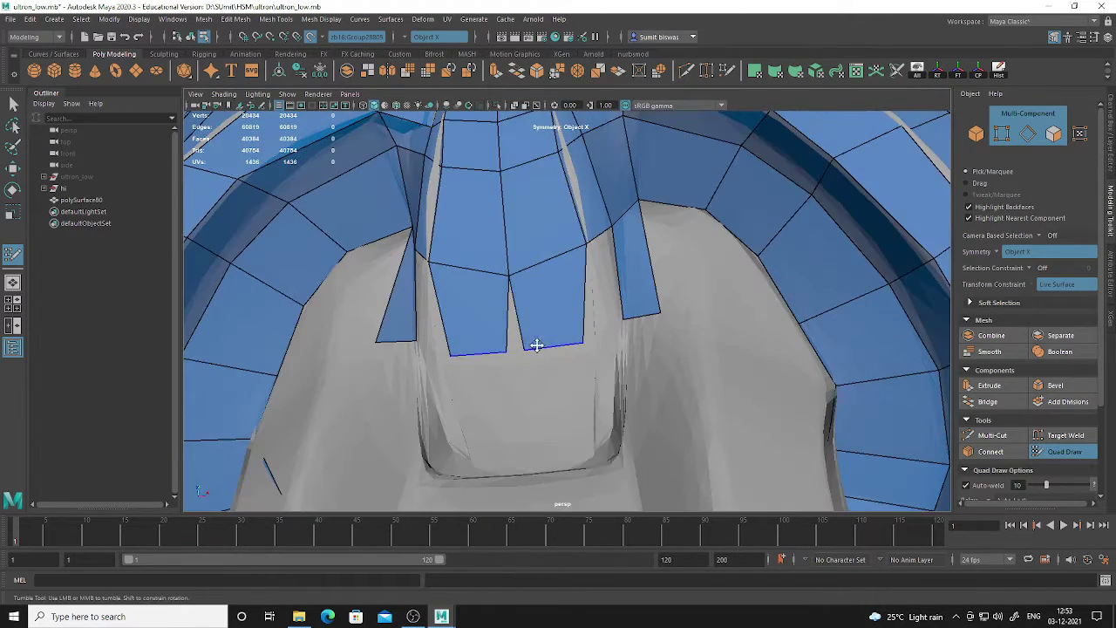
Weld the centre tab's lower middle vertices and bridge its front face to the side wall with one quad per side
drag(525, 349, 515, 349)
shift+click(600, 300)
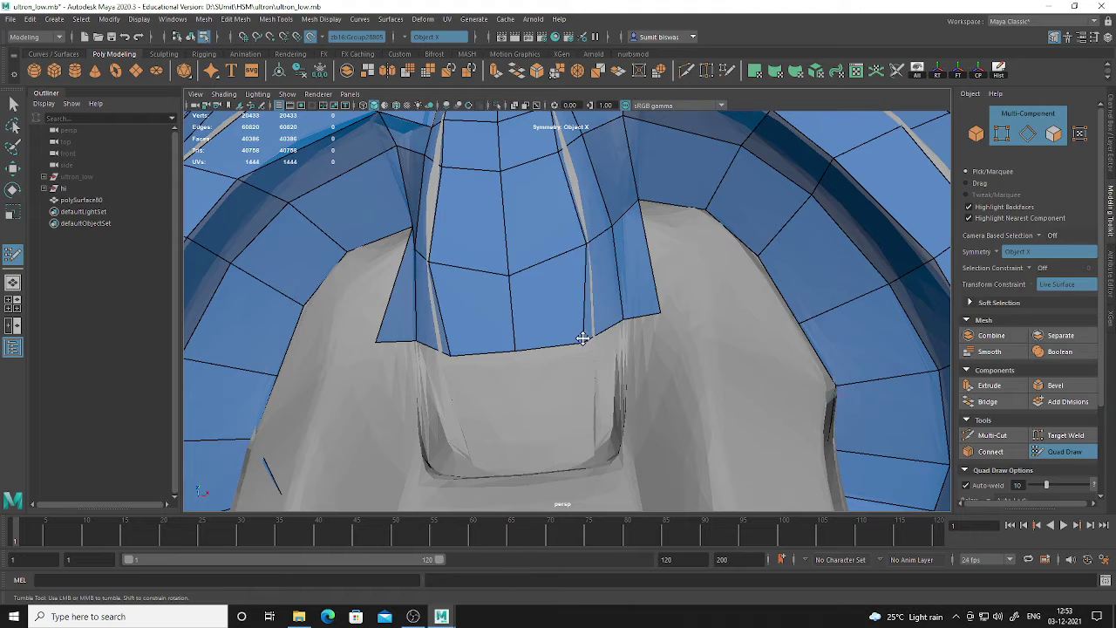
alt+drag(613, 337, 660, 332)
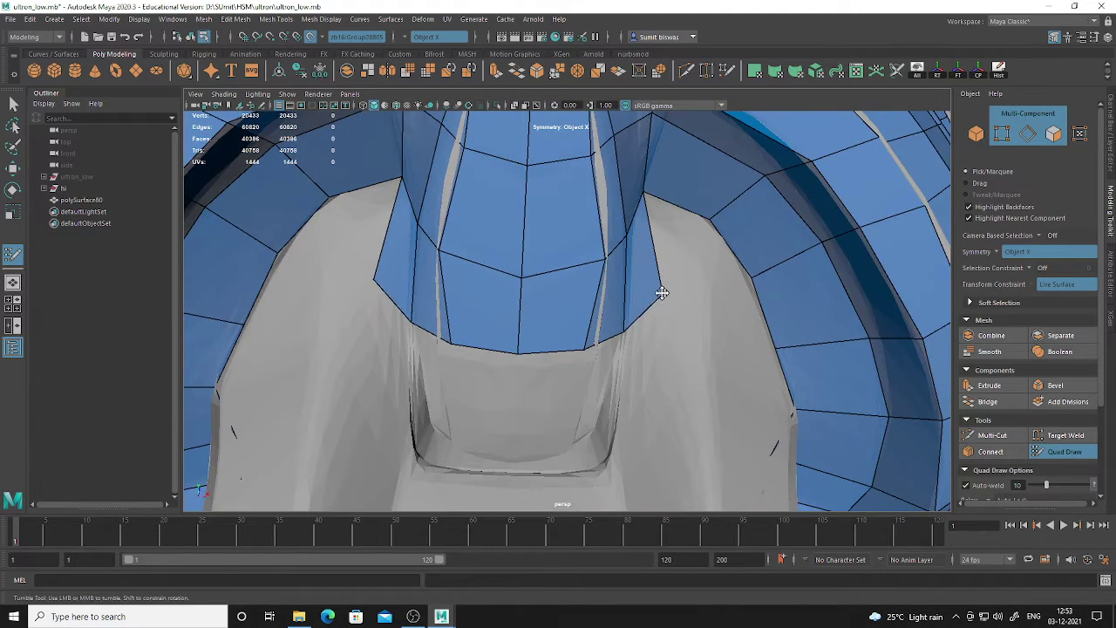
Adjust the outer vertex of the centre tab's side wall and fill the gap to the arch edge with one quad per side
drag(662, 293, 660, 284)
alt+drag(519, 328, 494, 270)
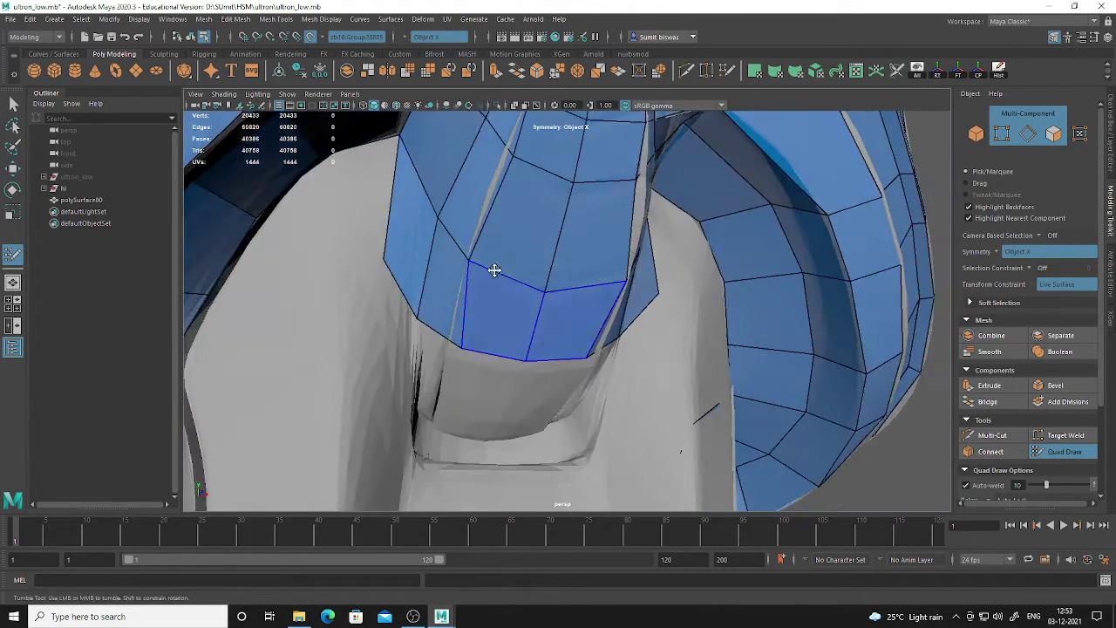
alt+drag(417, 166, 653, 335)
alt+middle_drag(645, 344, 644, 338)
drag(621, 219, 588, 256)
alt+drag(626, 197, 658, 339)
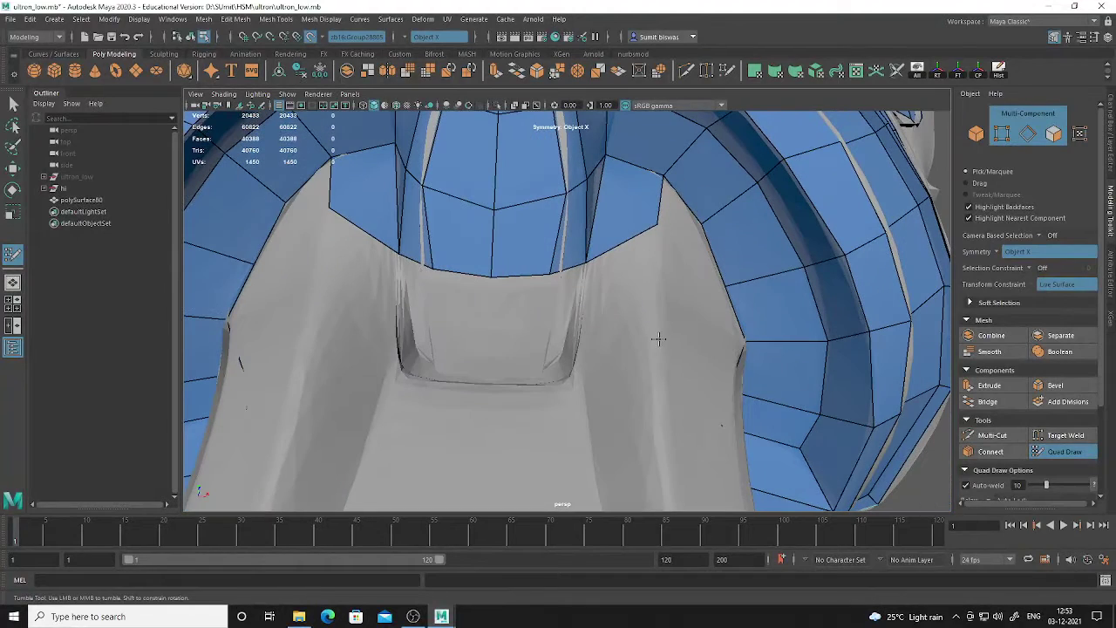
shift+click(615, 301)
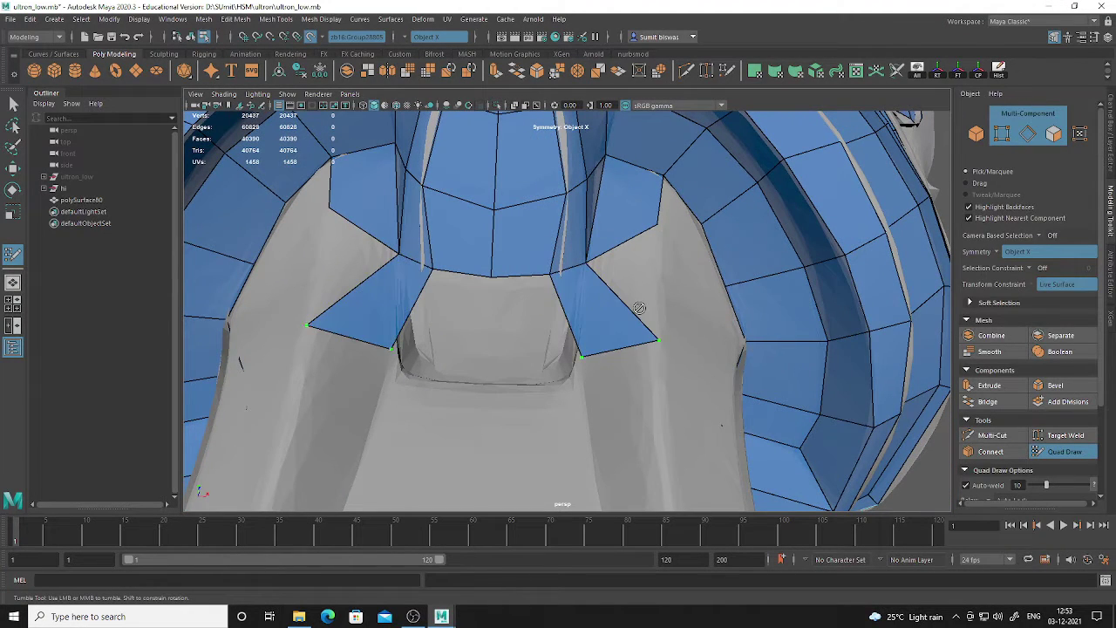
key(ctrl+z)
mouse_move(642, 292)
alt+mouse_down()
mouse_move(671, 318)
mouse_move(631, 309)
alt+mouse_up()
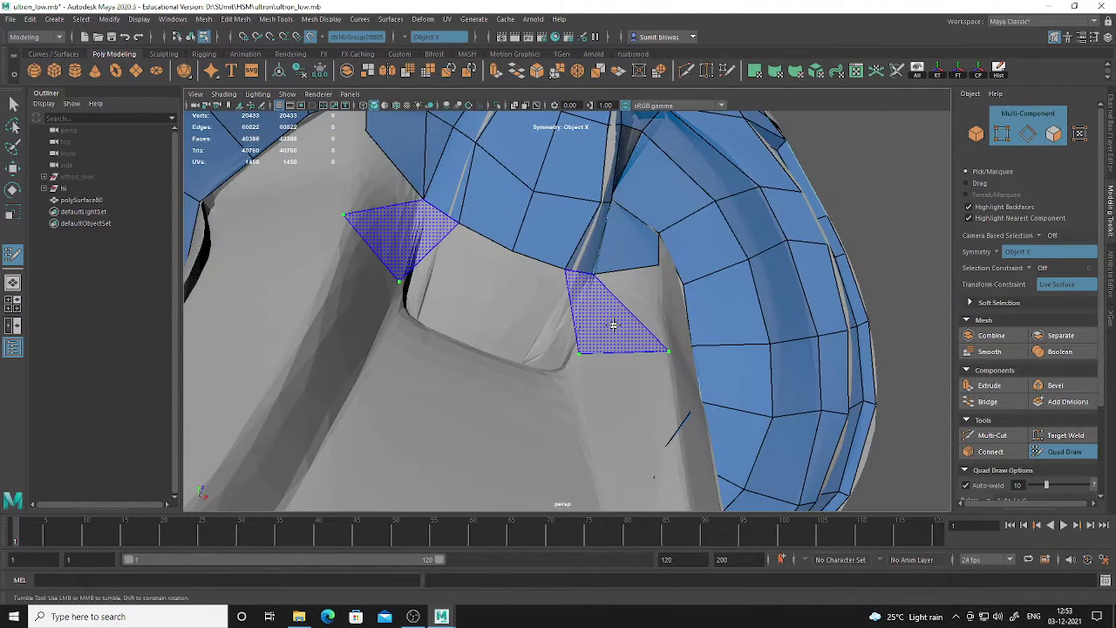
shift+click(645, 318)
key(ctrl+z)
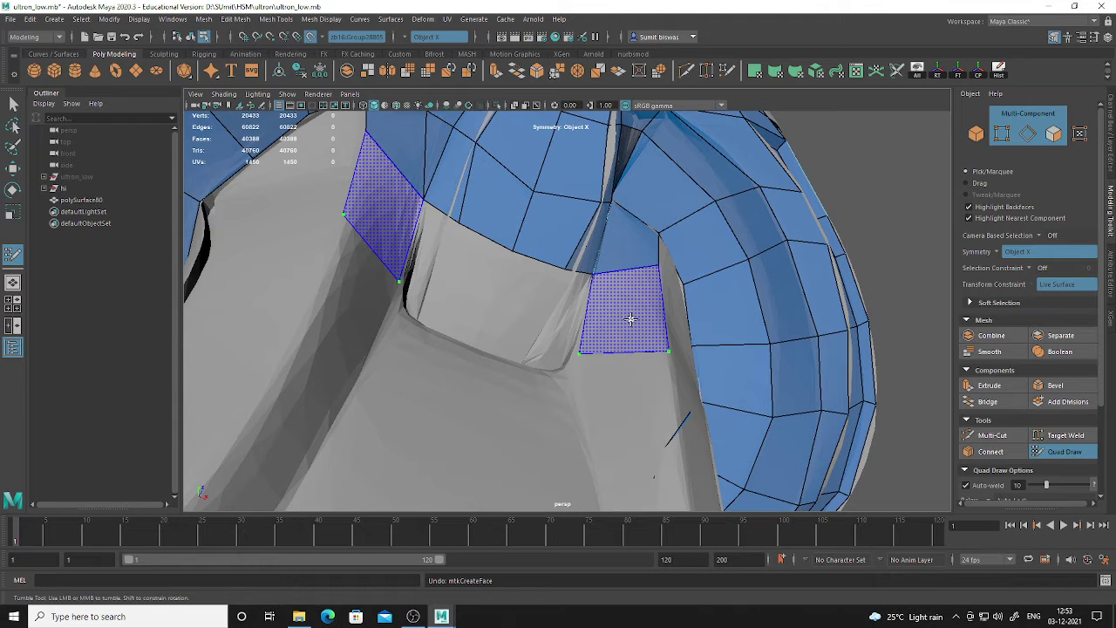
Extend a strip of three quads per side down the raised rib beside the centre tab
shift+click(630, 319)
alt+middle_drag(631, 319, 670, 291)
alt+drag(682, 312, 664, 328)
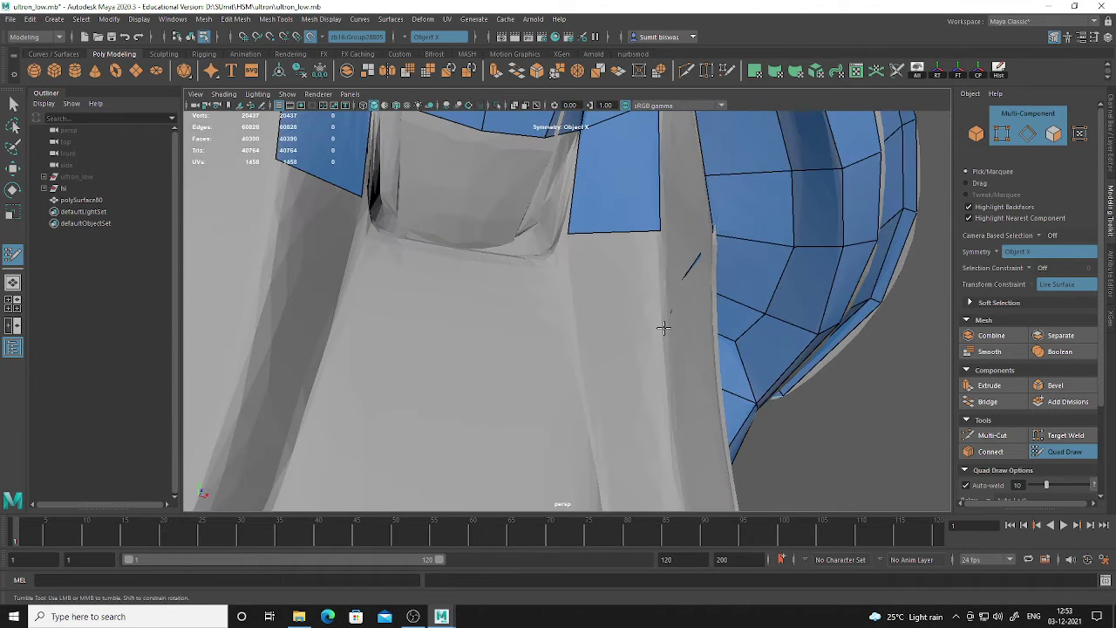
shift+click(596, 289)
alt+middle_drag(595, 289, 641, 272)
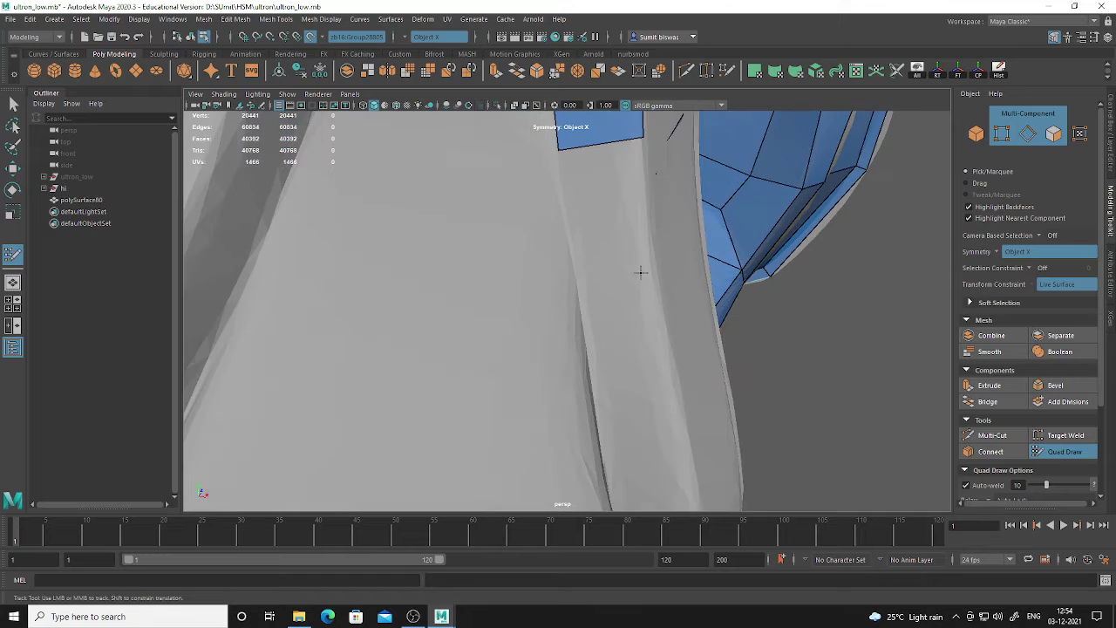
shift+click(600, 239)
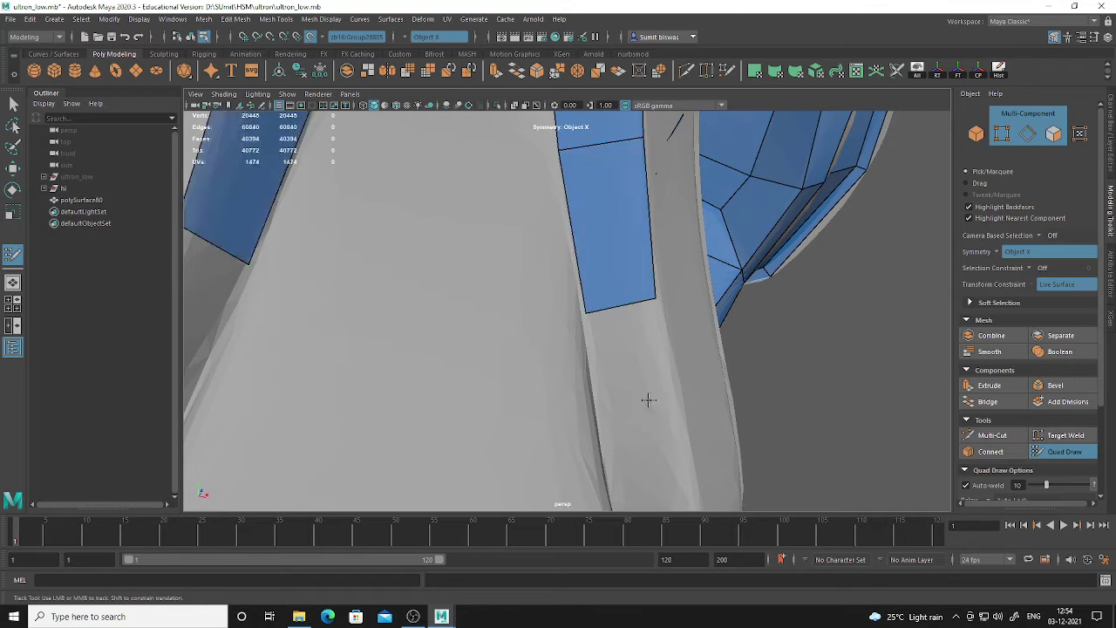
Continue the rib strip with two more quads per side down to the rib's lower tip
alt+middle_drag(648, 399, 677, 320)
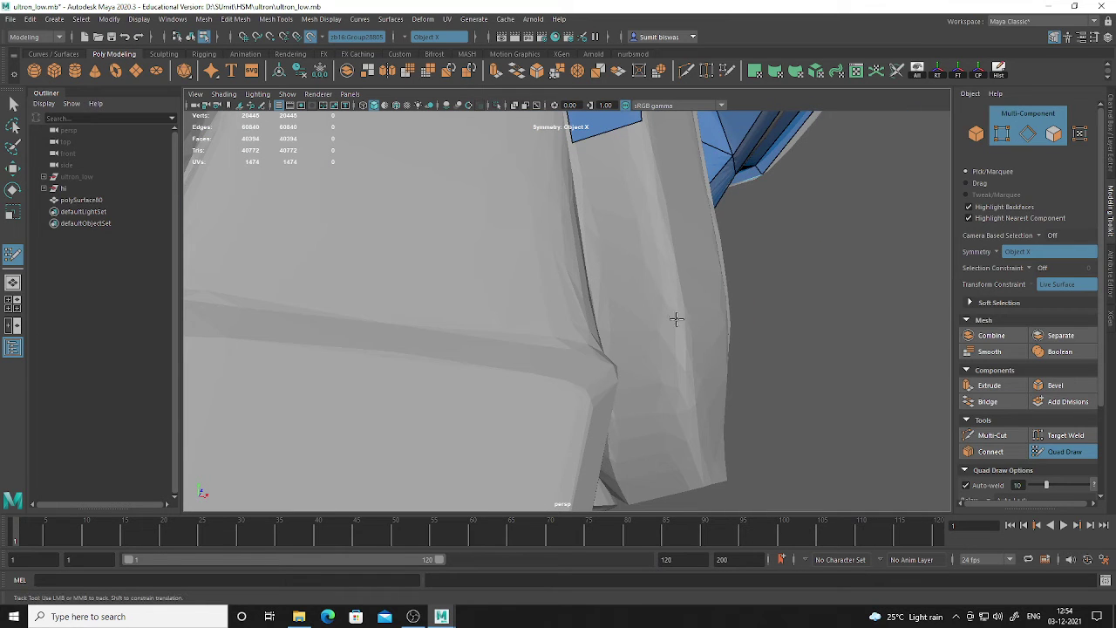
shift+click(620, 244)
alt+drag(655, 369, 652, 328)
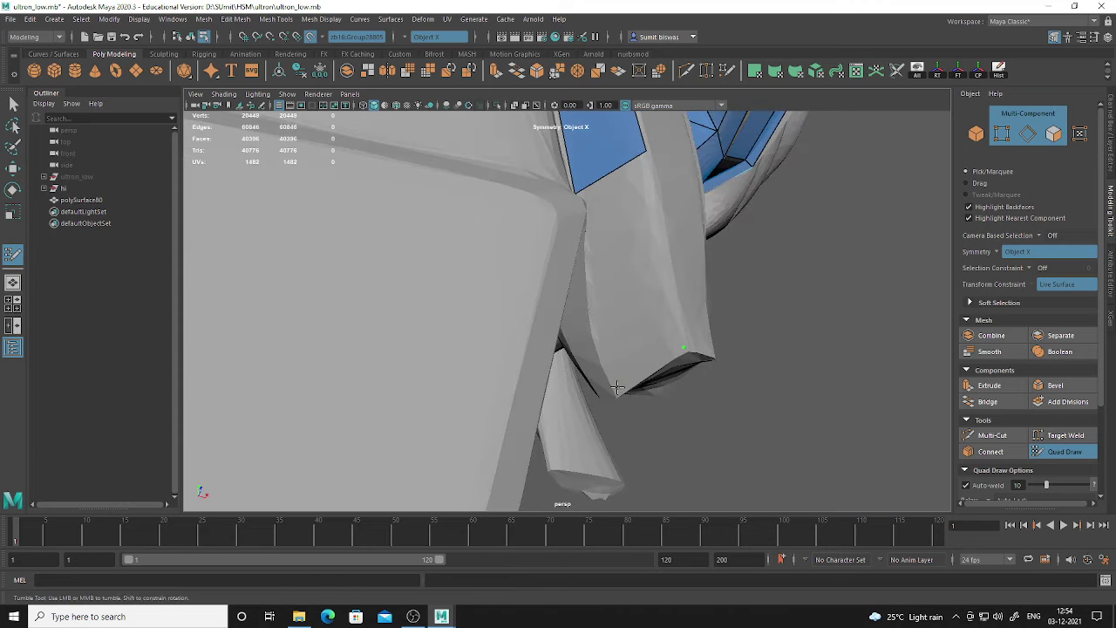
alt+middle_drag(667, 223, 666, 328)
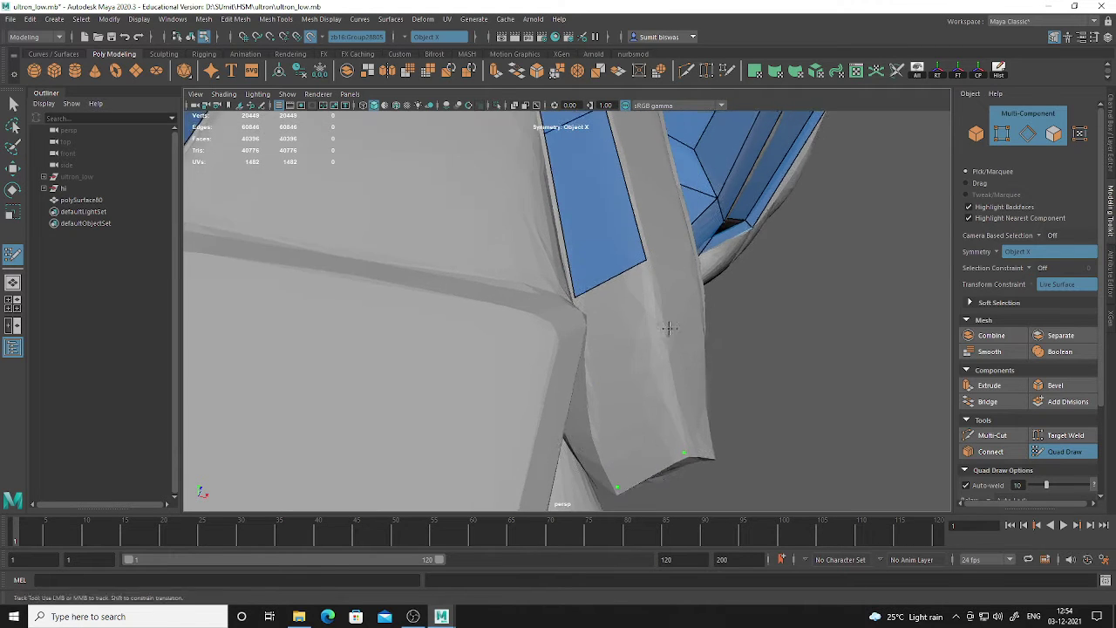
mouse_move(667, 328)
alt+mouse_down()
mouse_move(630, 294)
mouse_move(642, 323)
mouse_move(586, 290)
alt+mouse_up()
shift+click(590, 290)
Extend the centre tab's side wall and its front face downward by one quad each per side
alt+right_drag(591, 290, 526, 256)
mouse_move(526, 257)
alt+mouse_down()
mouse_move(518, 296)
mouse_move(556, 280)
alt+mouse_up()
alt+right_drag(556, 280, 615, 277)
alt+middle_drag(615, 277, 625, 338)
alt+drag(626, 338, 525, 291)
alt+right_drag(525, 291, 511, 299)
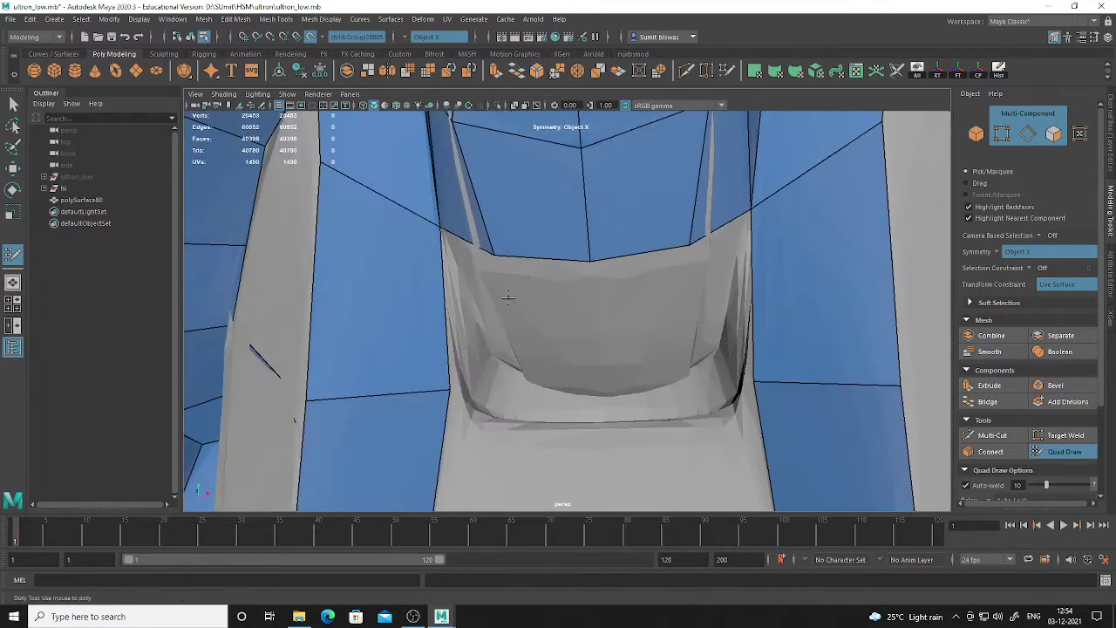
alt+drag(511, 299, 509, 287)
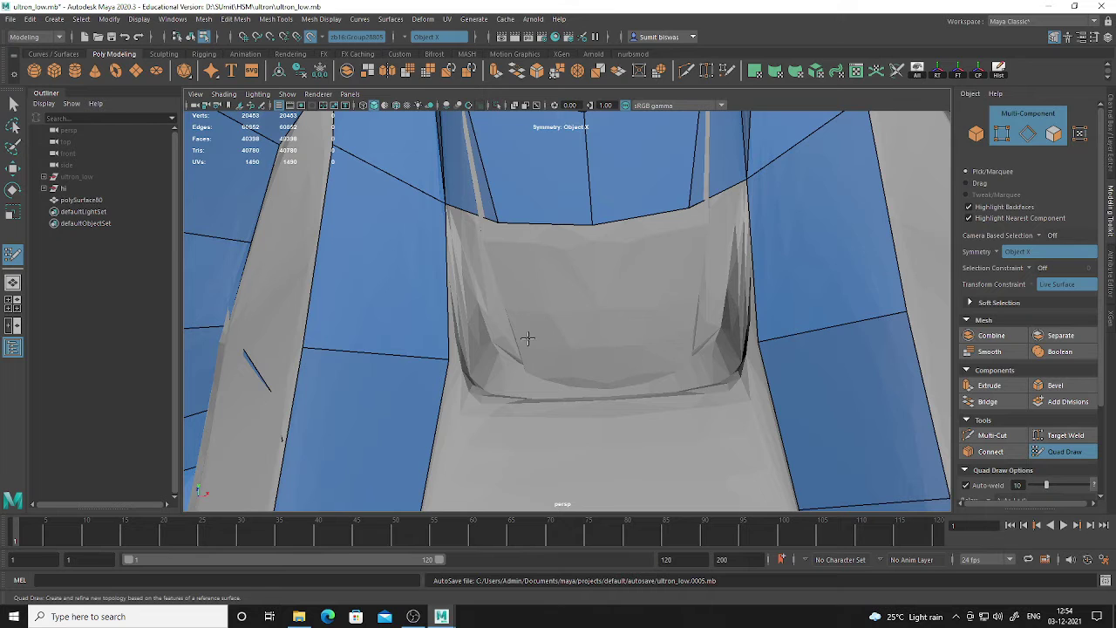
alt+drag(522, 352, 491, 354)
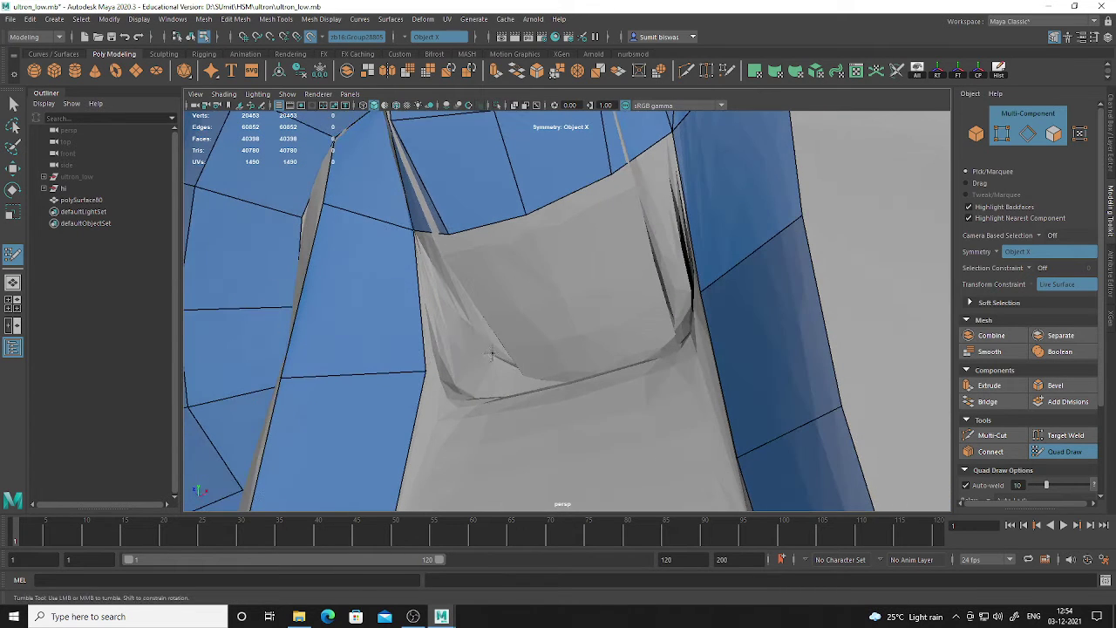
shift+click(447, 288)
alt+drag(448, 289, 586, 329)
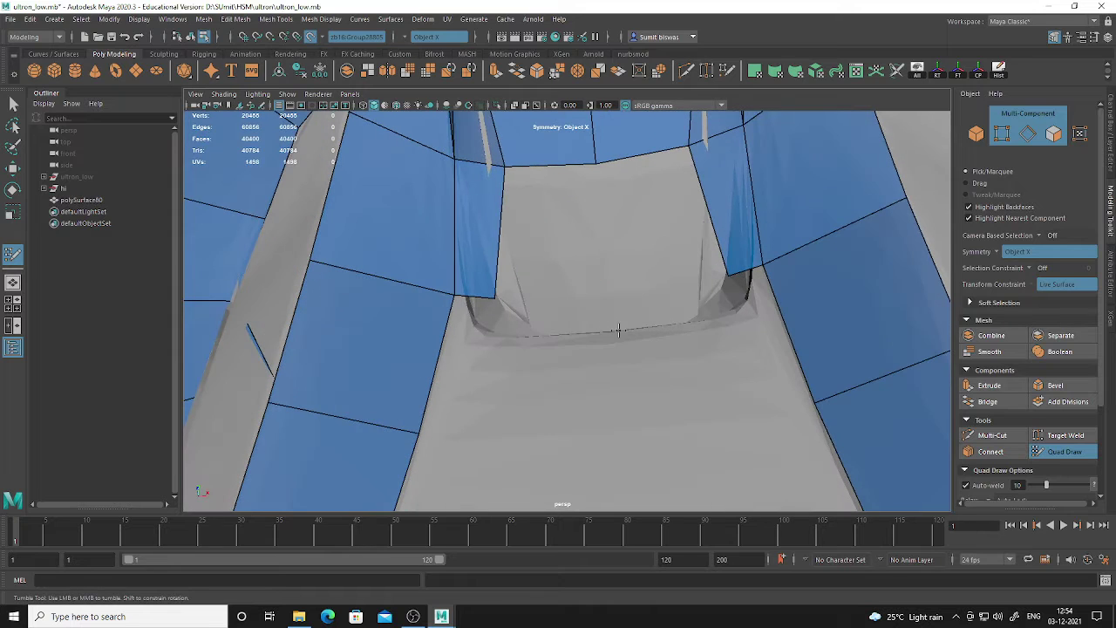
shift+click(557, 246)
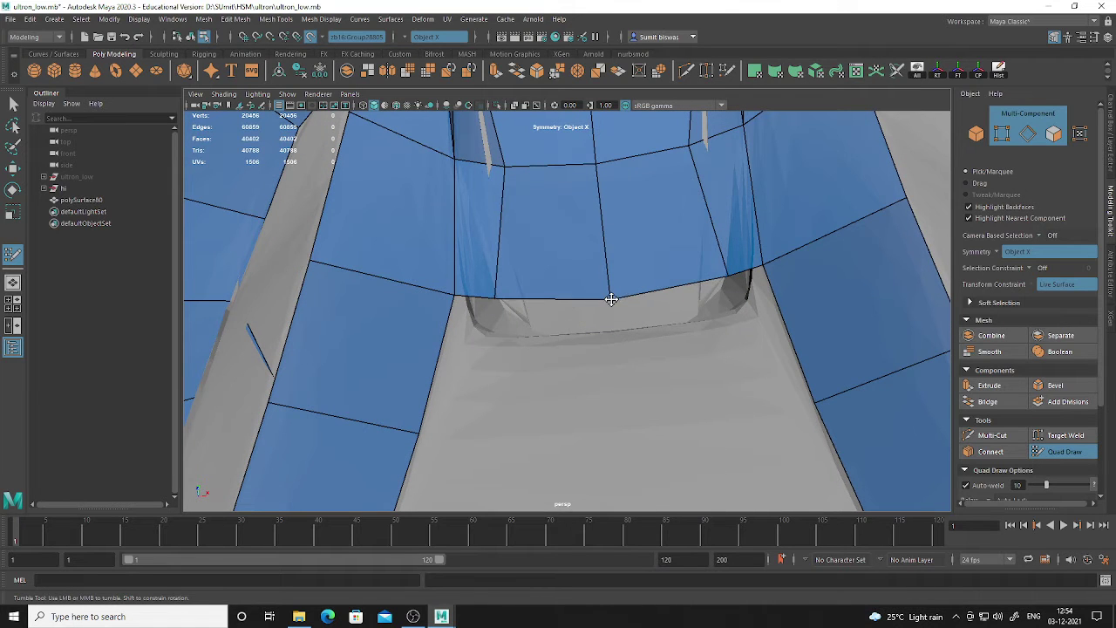
Relax the centre tab's lower vertices and reposition the vertices along its side edges to fit the reference
alt+drag(613, 305, 619, 355)
mouse_move(566, 327)
shift+mouse_down()
mouse_move(511, 324)
mouse_move(523, 336)
mouse_move(523, 322)
shift+mouse_up()
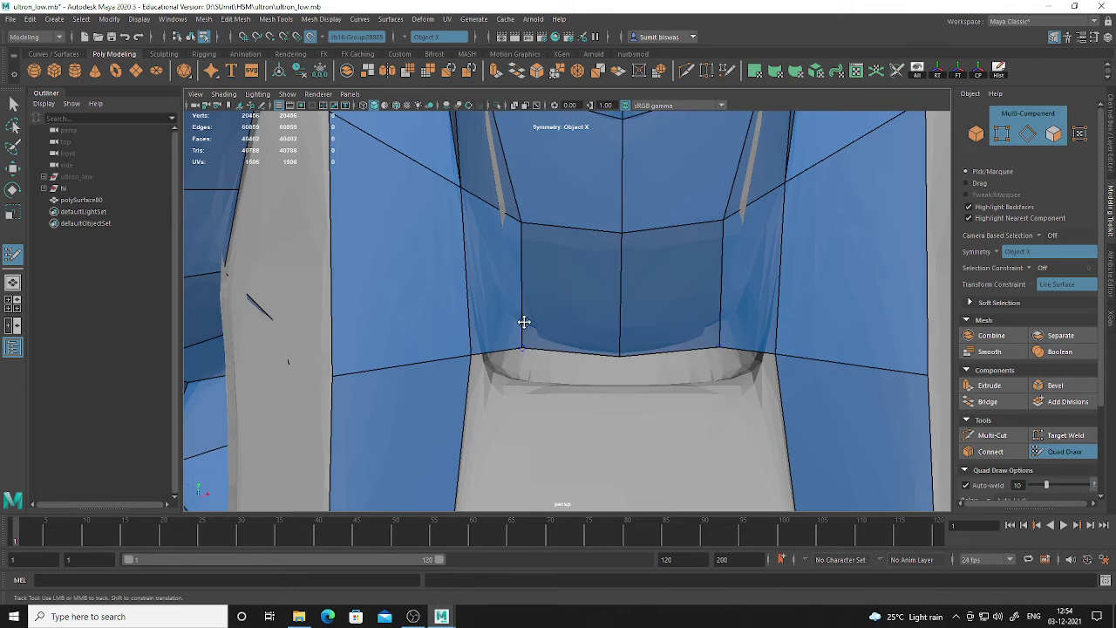
drag(525, 221, 508, 219)
alt+drag(580, 276, 567, 233)
alt+middle_drag(567, 234, 566, 309)
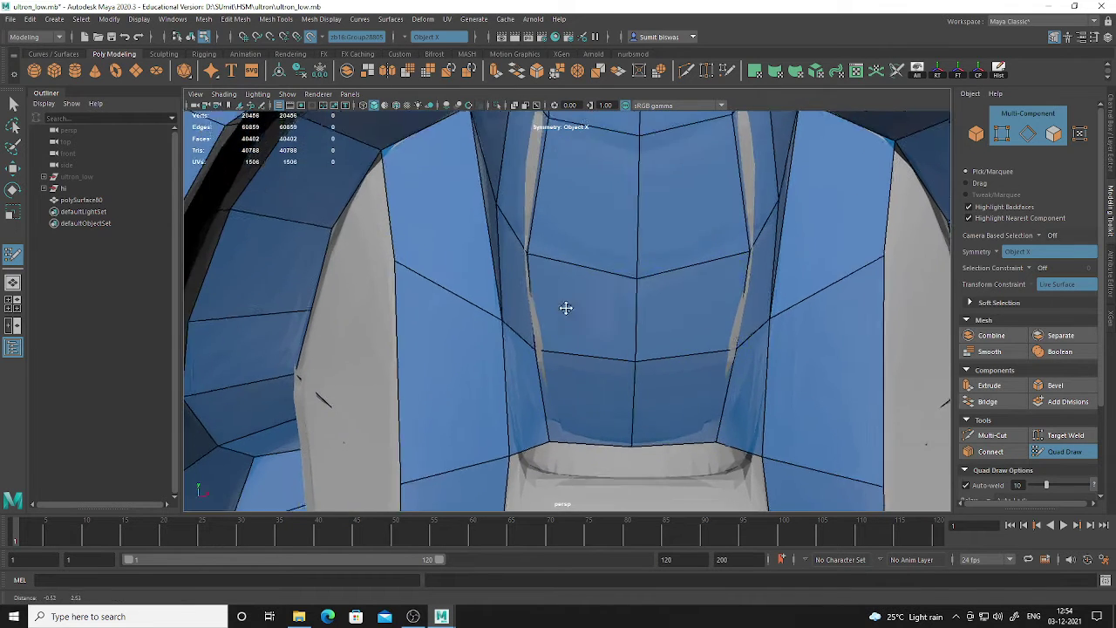
mouse_move(571, 165)
alt+mouse_down()
mouse_move(553, 198)
mouse_move(540, 195)
mouse_move(559, 227)
alt+mouse_up()
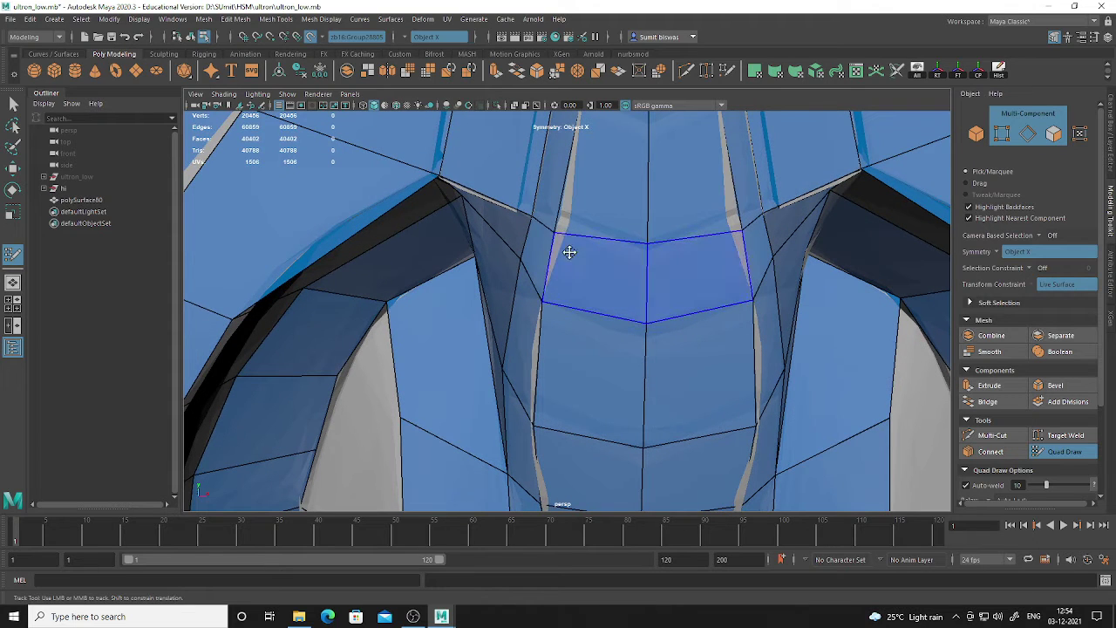
key(ctrl+z)
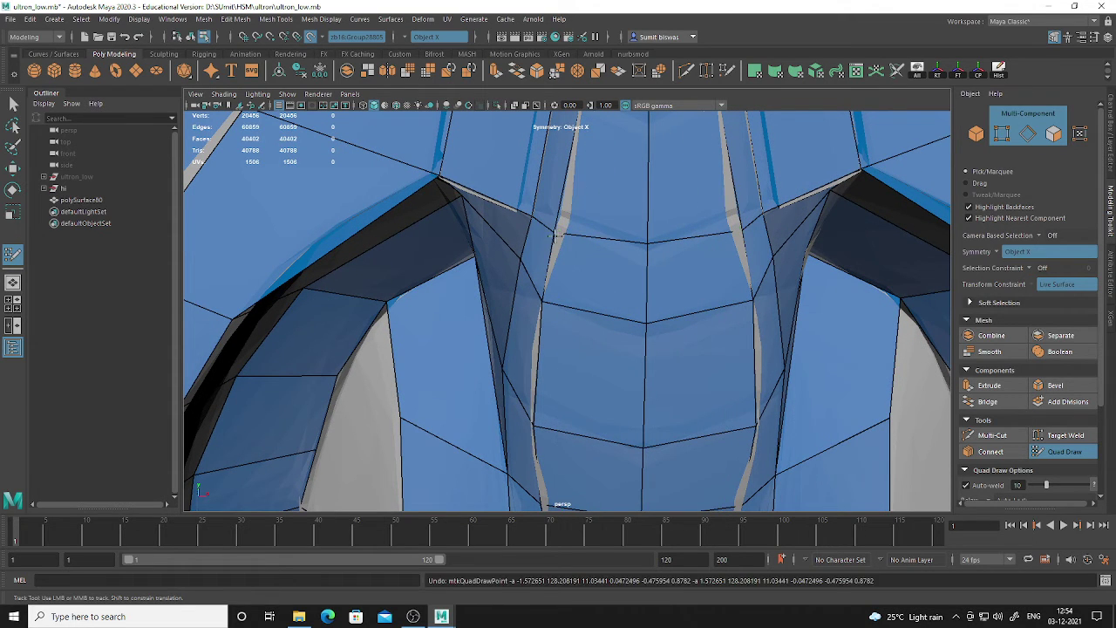
drag(553, 232, 561, 220)
alt+middle_drag(572, 337, 577, 304)
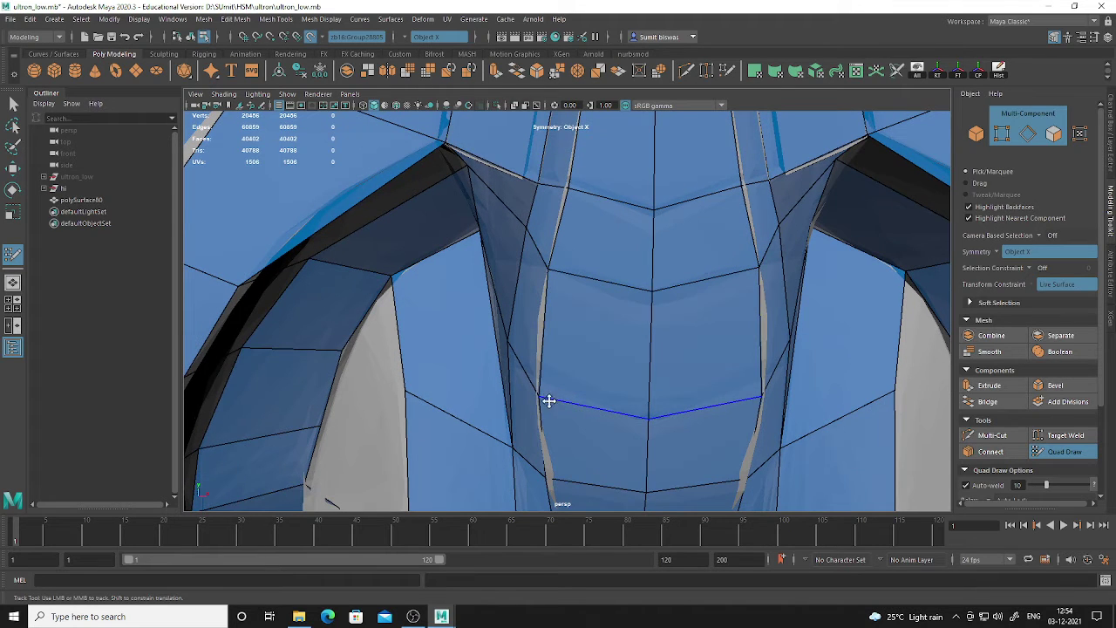
drag(549, 401, 543, 385)
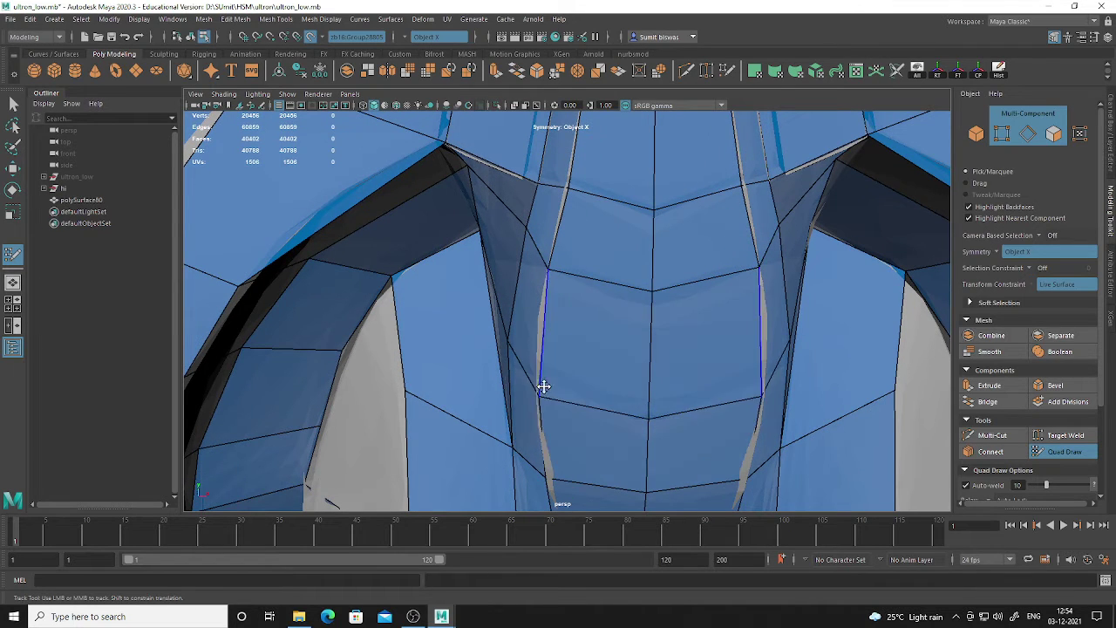
Fill the small ledge beneath the centre tab's recess with one quad per side
alt+middle_drag(590, 411, 595, 302)
alt+right_drag(595, 301, 483, 326)
alt+middle_drag(592, 381, 601, 281)
alt+drag(601, 281, 596, 341)
alt+right_drag(595, 341, 685, 411)
alt+middle_drag(685, 411, 598, 358)
alt+drag(598, 358, 610, 349)
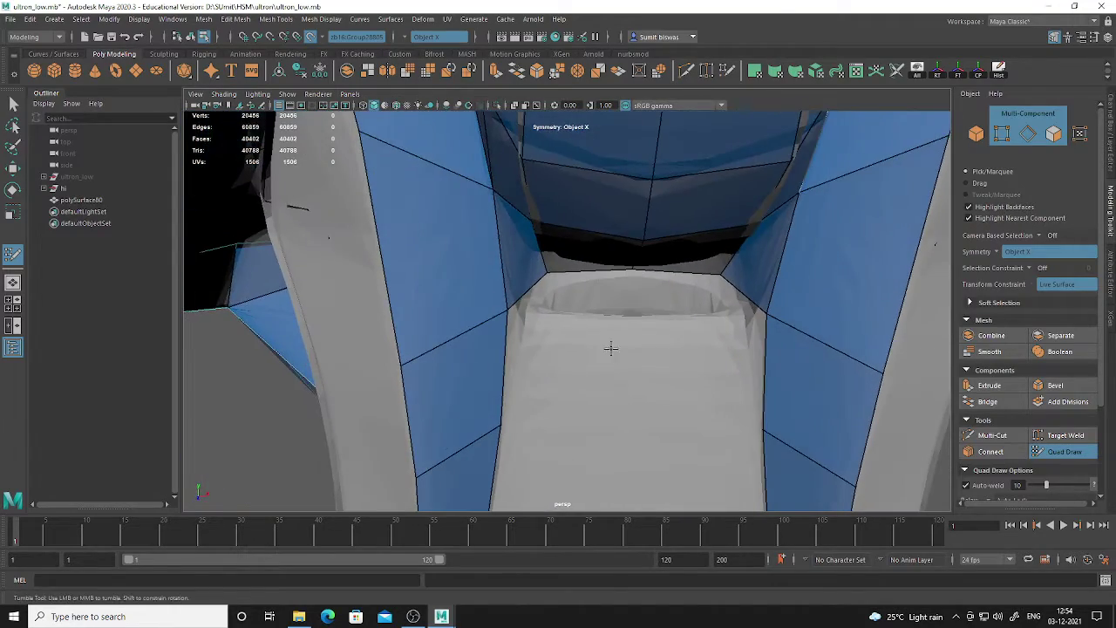
shift+click(575, 300)
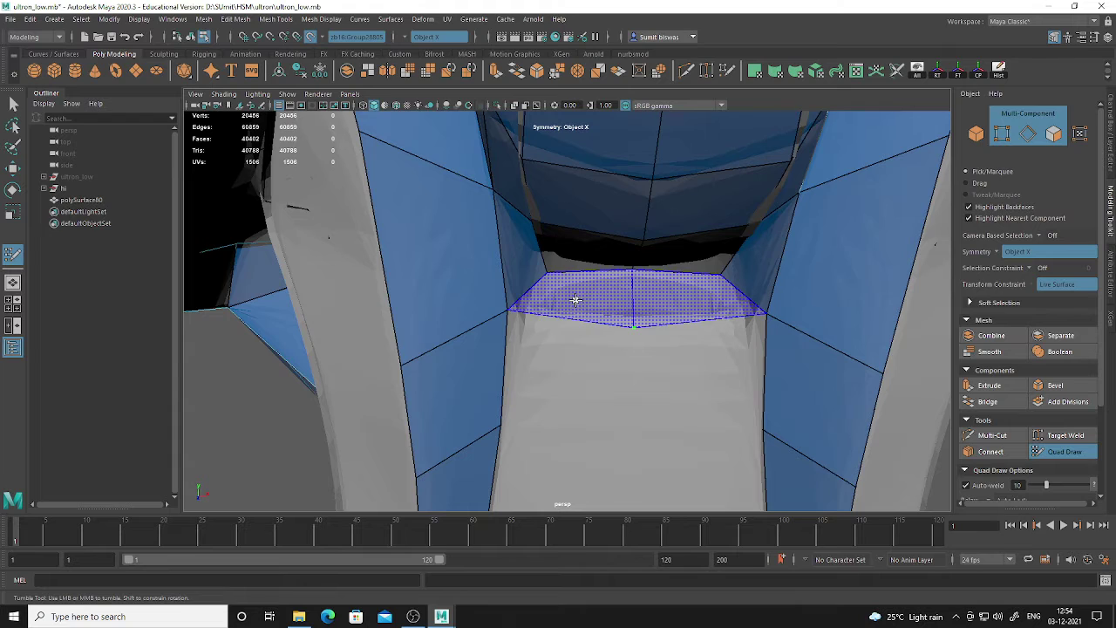
shift+click(643, 332)
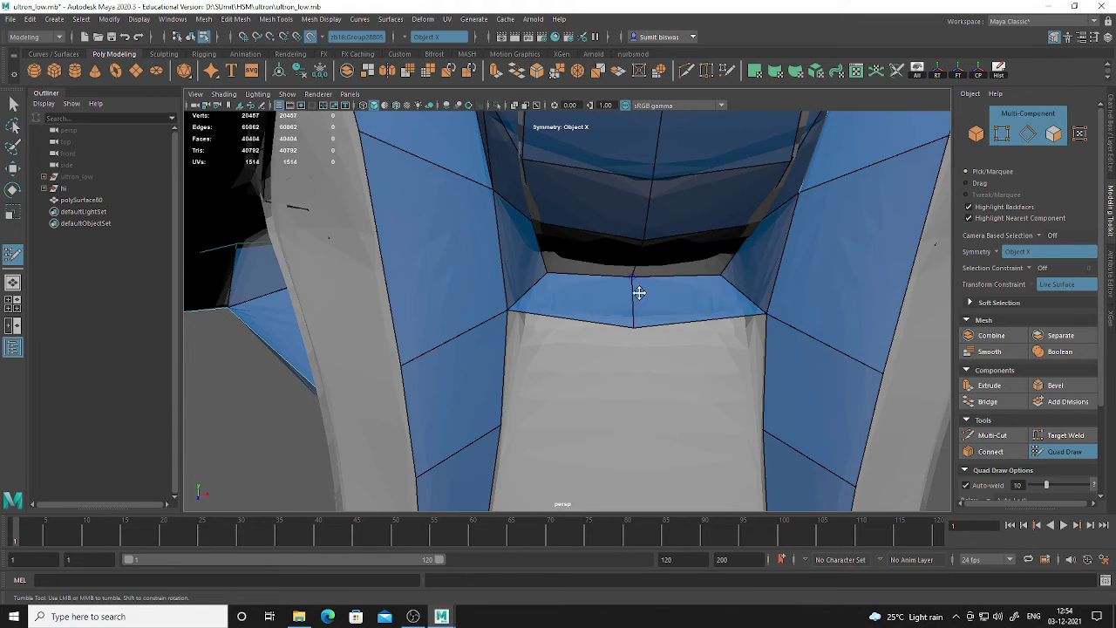
Fill the central panel between the two rib strips with three rows of quads, one quad per side in each row
alt+right_drag(639, 293, 558, 333)
alt+drag(558, 334, 593, 326)
alt+middle_drag(593, 326, 609, 321)
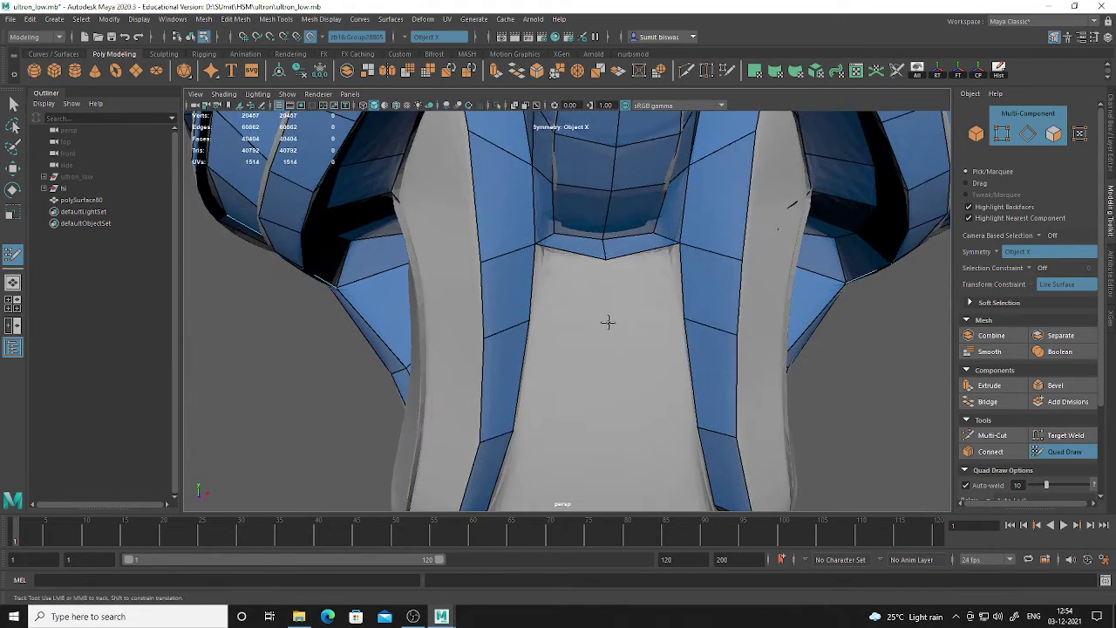
shift+click(571, 296)
mouse_move(611, 389)
alt+mouse_down()
mouse_move(610, 360)
mouse_move(595, 356)
mouse_move(660, 374)
mouse_move(488, 301)
mouse_move(581, 329)
mouse_move(558, 418)
mouse_move(668, 369)
mouse_move(567, 378)
mouse_move(616, 359)
mouse_move(550, 289)
mouse_move(593, 282)
mouse_move(638, 331)
mouse_move(450, 234)
mouse_move(463, 241)
mouse_move(458, 259)
alt+mouse_up()
shift+click(606, 359)
shift+click(622, 338)
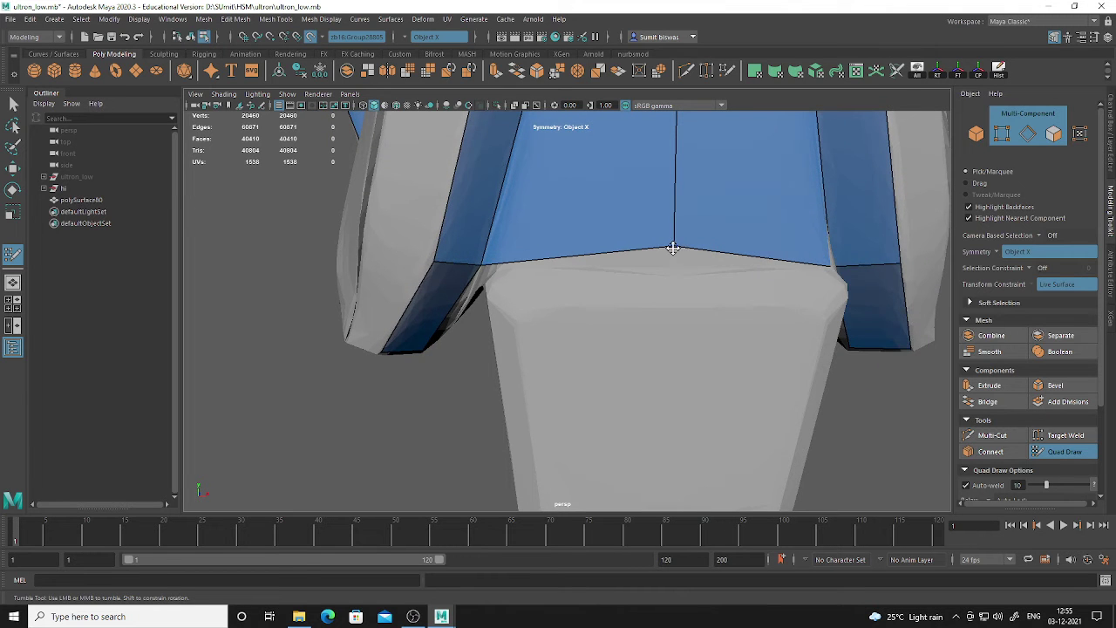
Place points at the corners of the lower plate's front face and fill it with one quad per side
alt+drag(741, 328, 579, 245)
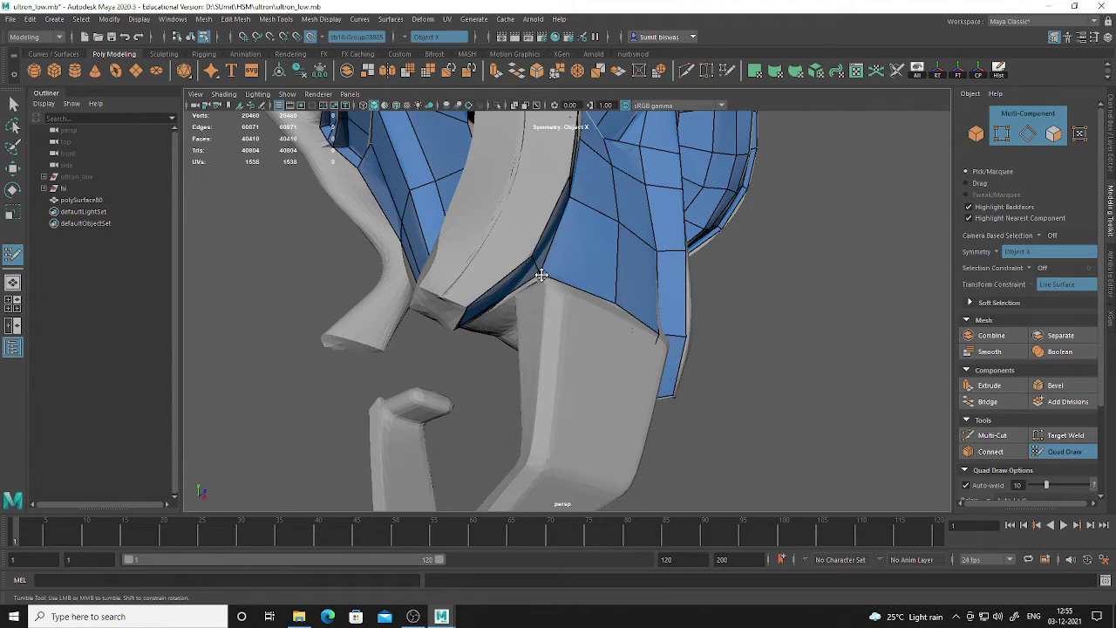
alt+drag(594, 310, 526, 378)
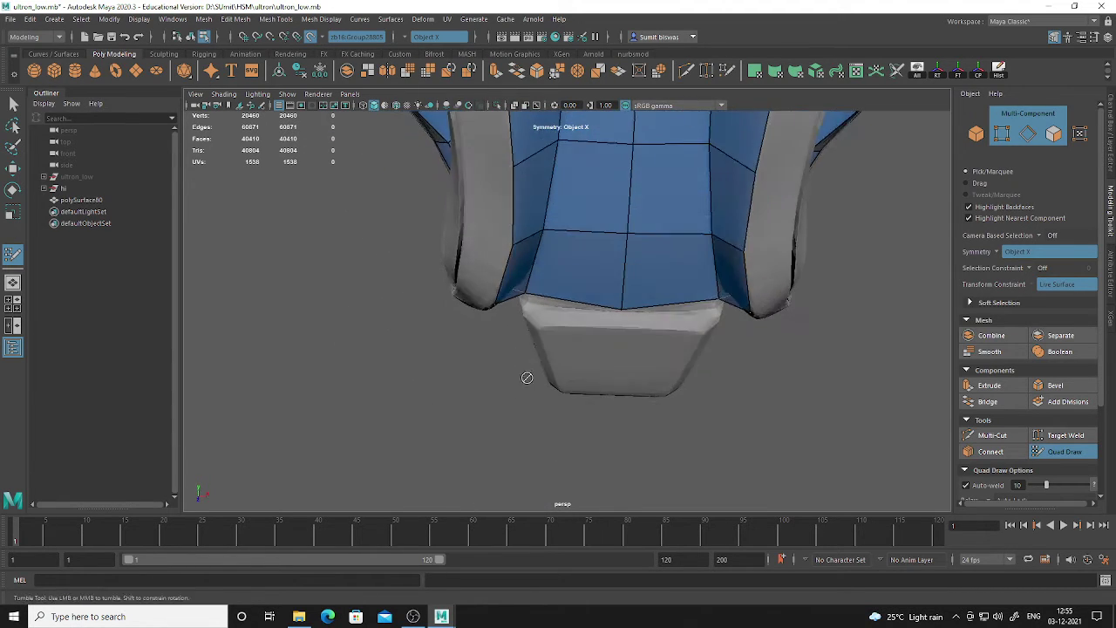
alt+middle_drag(566, 343, 583, 311)
alt+right_drag(582, 311, 585, 355)
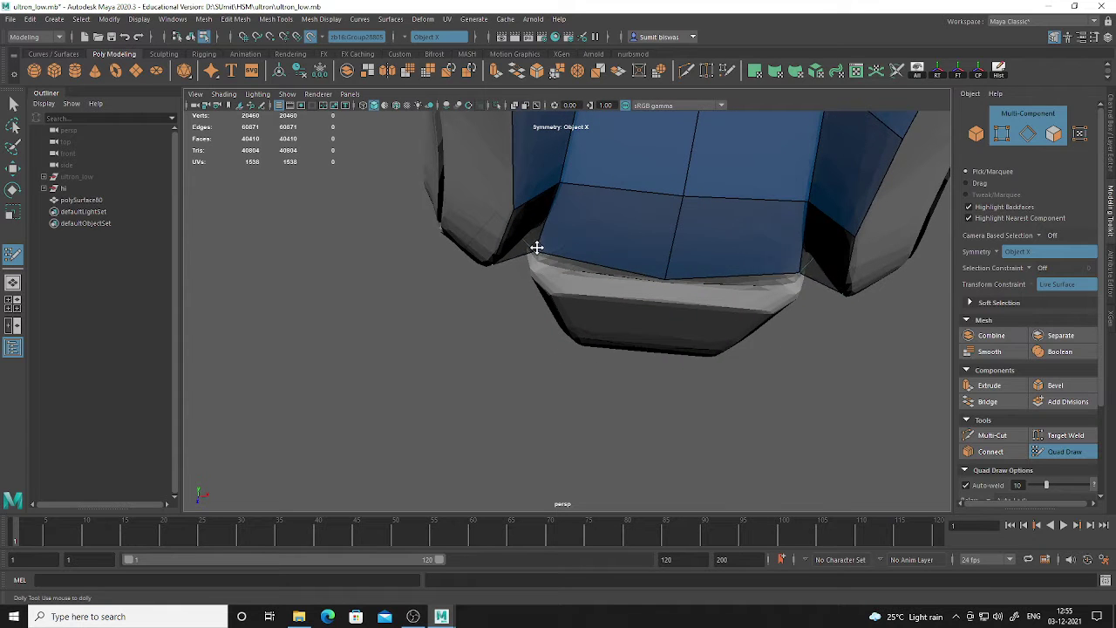
alt+right_drag(672, 329, 623, 319)
alt+drag(622, 209, 630, 283)
alt+middle_drag(629, 290, 629, 263)
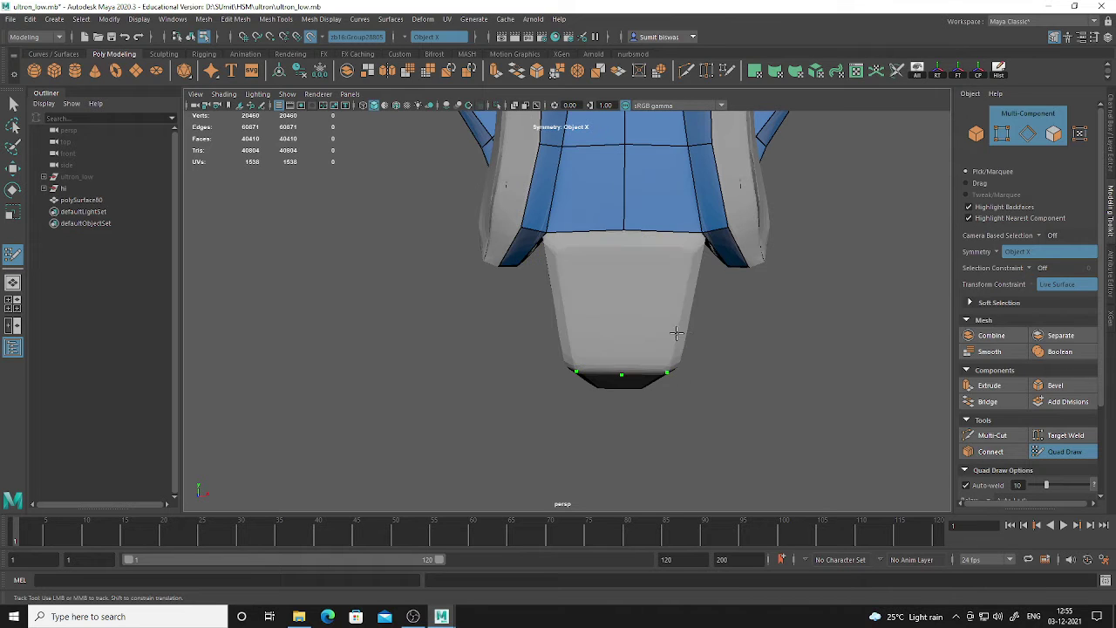
alt+drag(674, 326, 655, 286)
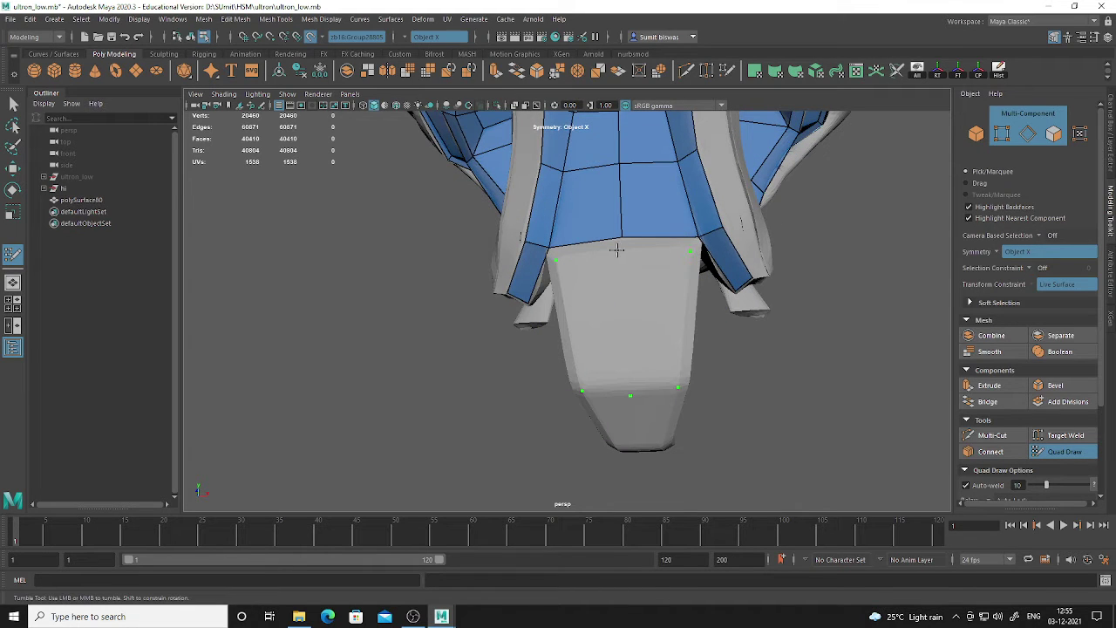
shift+click(662, 316)
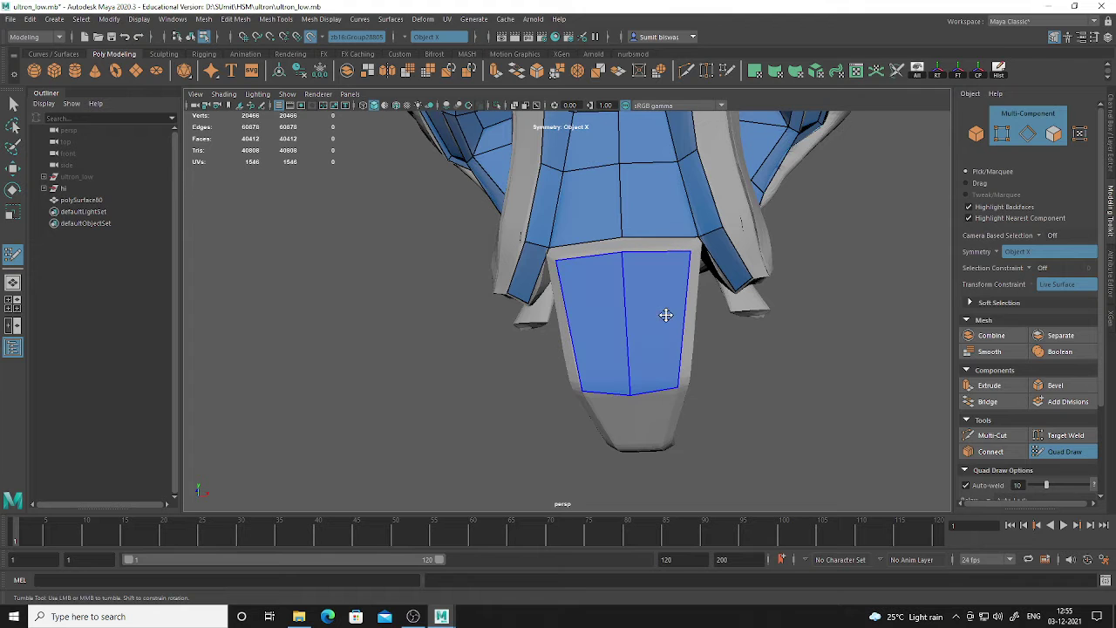
Bridge the central panel's lower edge to the lower plate's upper edge with one quad per side
alt+drag(668, 314, 655, 268)
scroll(671, 251, up, 2)
shift+click(689, 230)
mouse_move(676, 326)
alt+mouse_down()
mouse_move(578, 303)
mouse_move(699, 361)
alt+mouse_up()
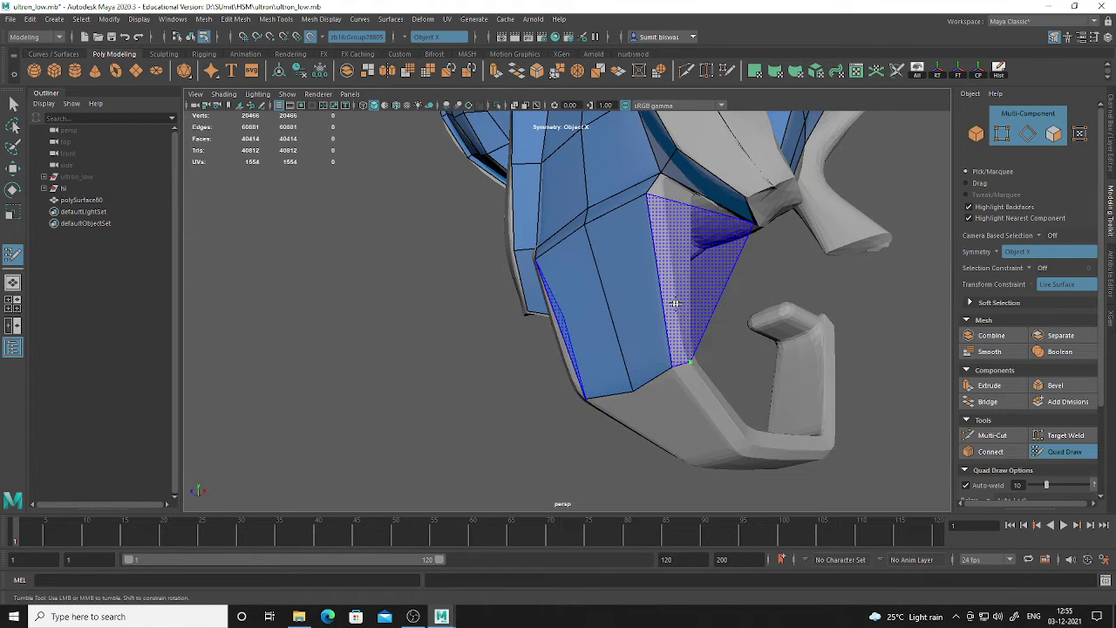
mouse_move(707, 304)
alt+mouse_down()
mouse_move(642, 262)
mouse_move(665, 340)
mouse_move(655, 299)
alt+mouse_up()
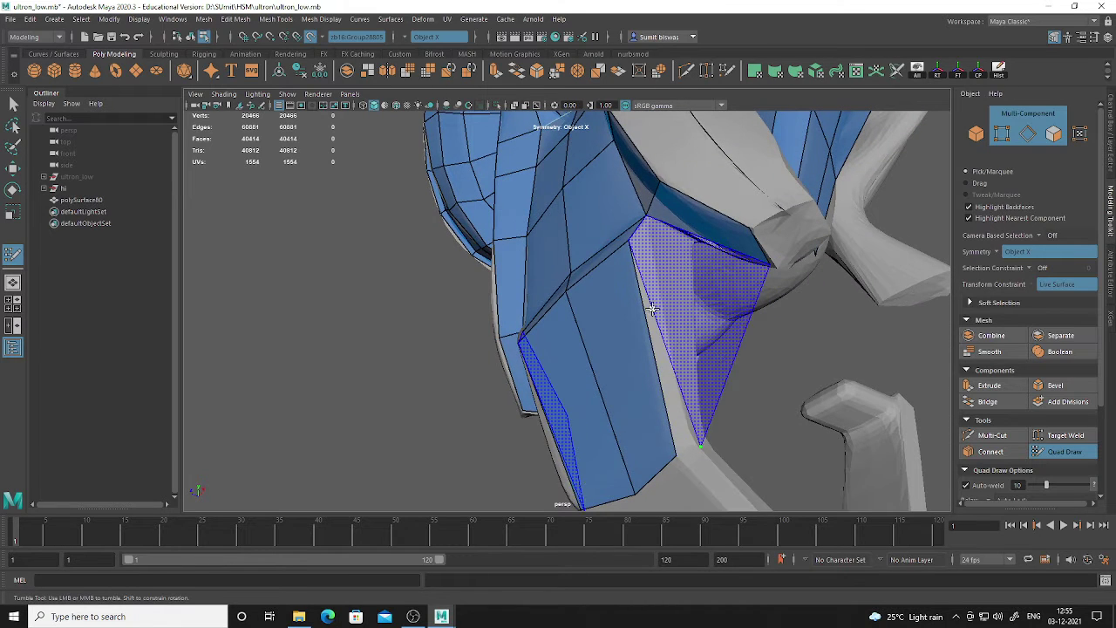
key(ctrl+z)
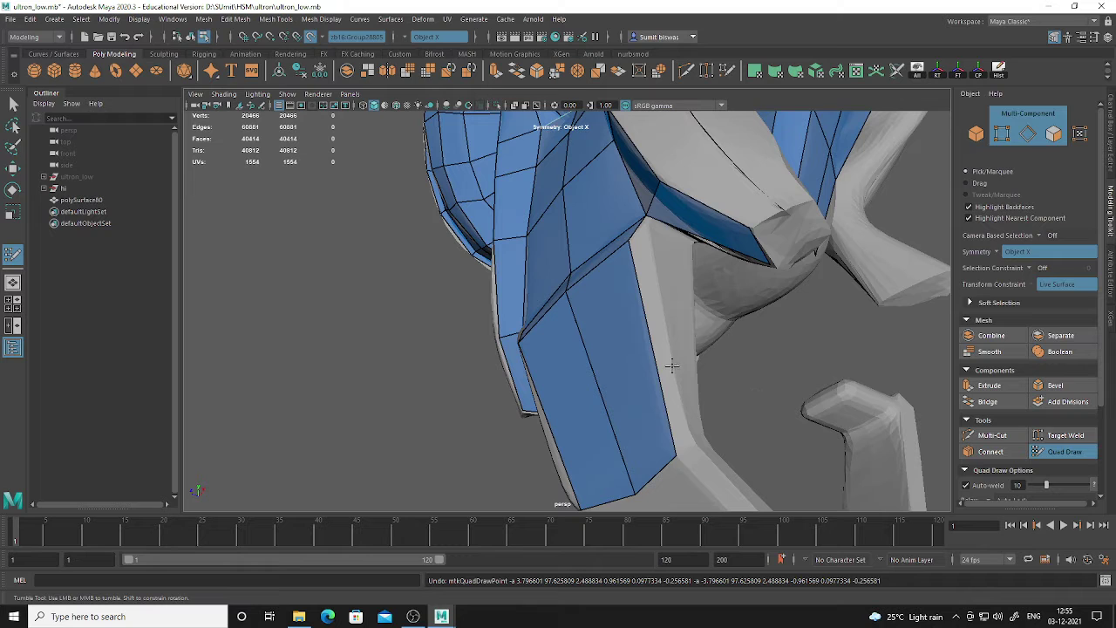
mouse_move(668, 368)
mouse_down()
mouse_move(651, 341)
mouse_move(672, 337)
mouse_up()
key(ctrl+z)
key(Caps_Lock)
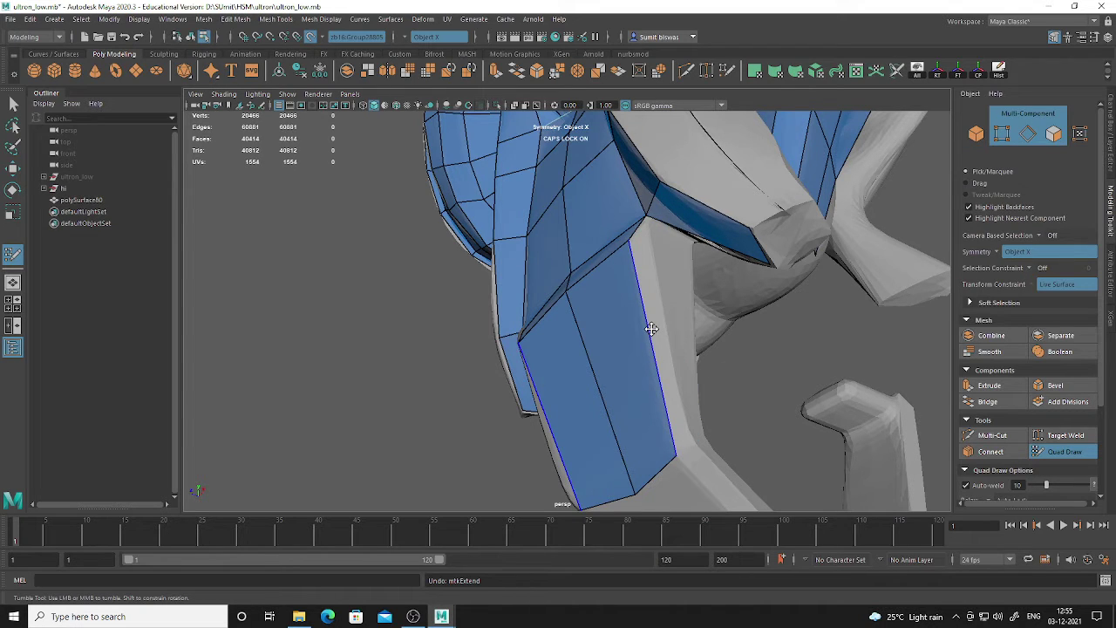
Change Quad Draw's Extrude option to extend only a single edge and extrude the lower plate's side edges across the bevels
ctrl+shift+right_click(651, 327)
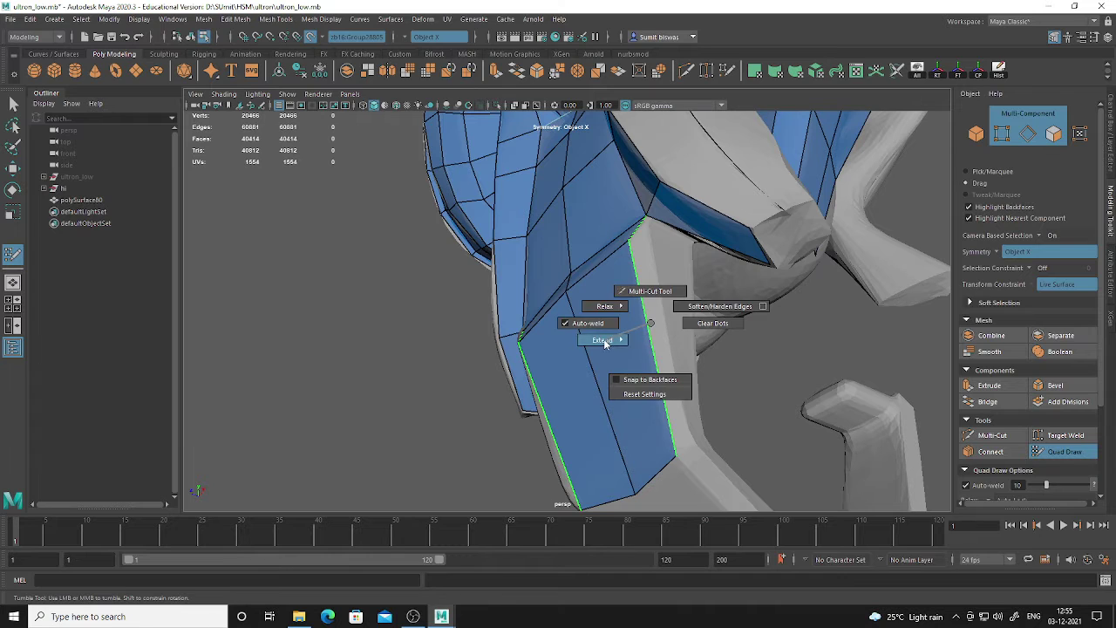
mouse_move(602, 341)
click(556, 353)
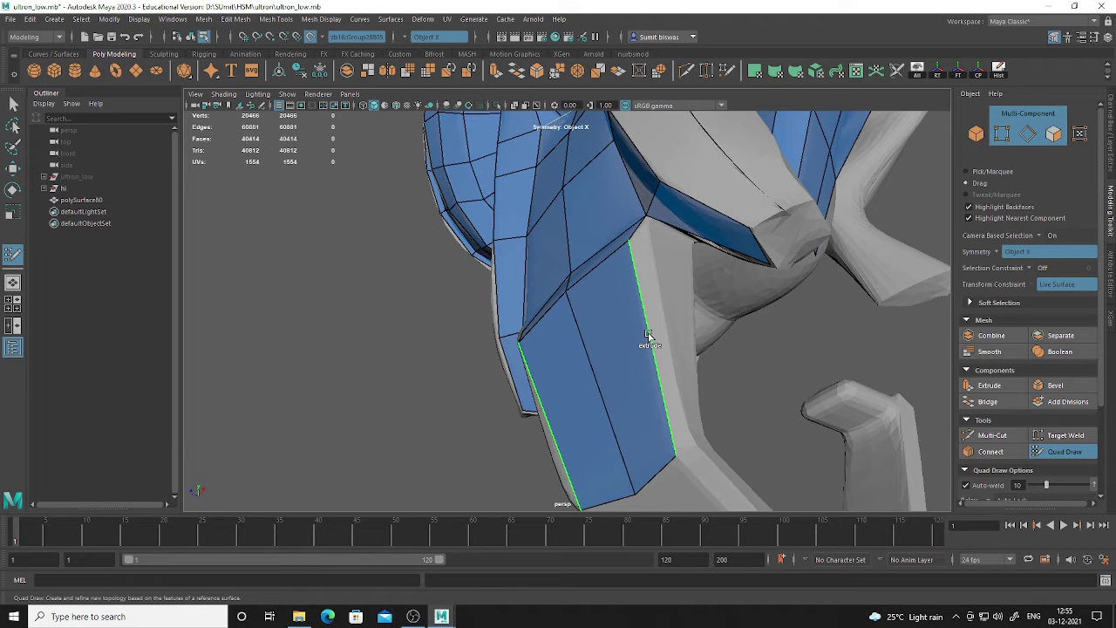
drag(648, 335, 671, 326)
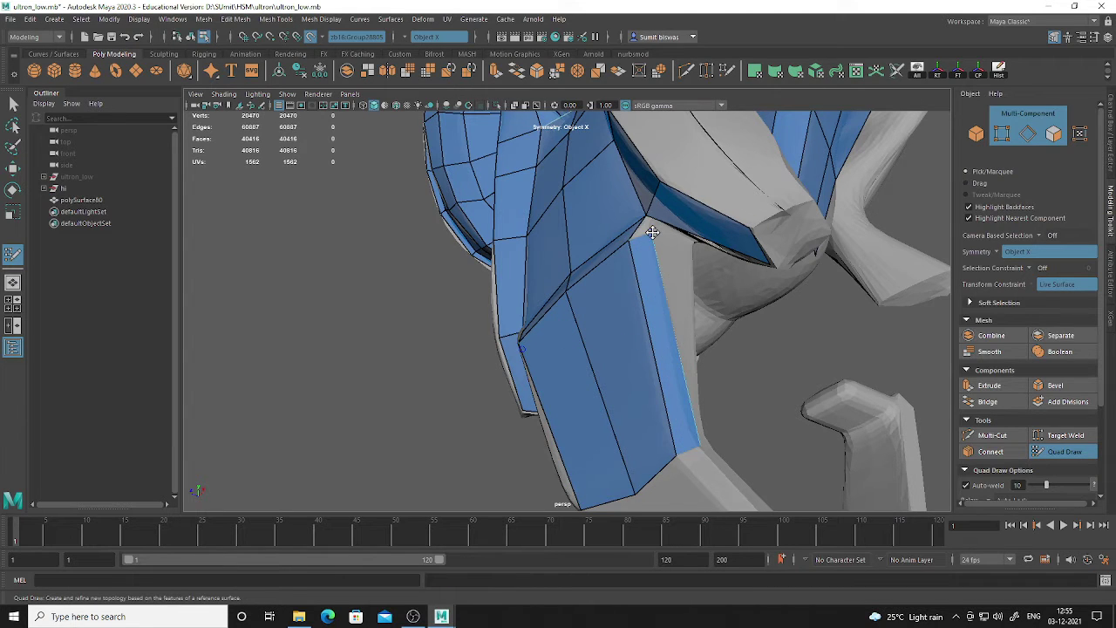
alt+drag(701, 280, 544, 319)
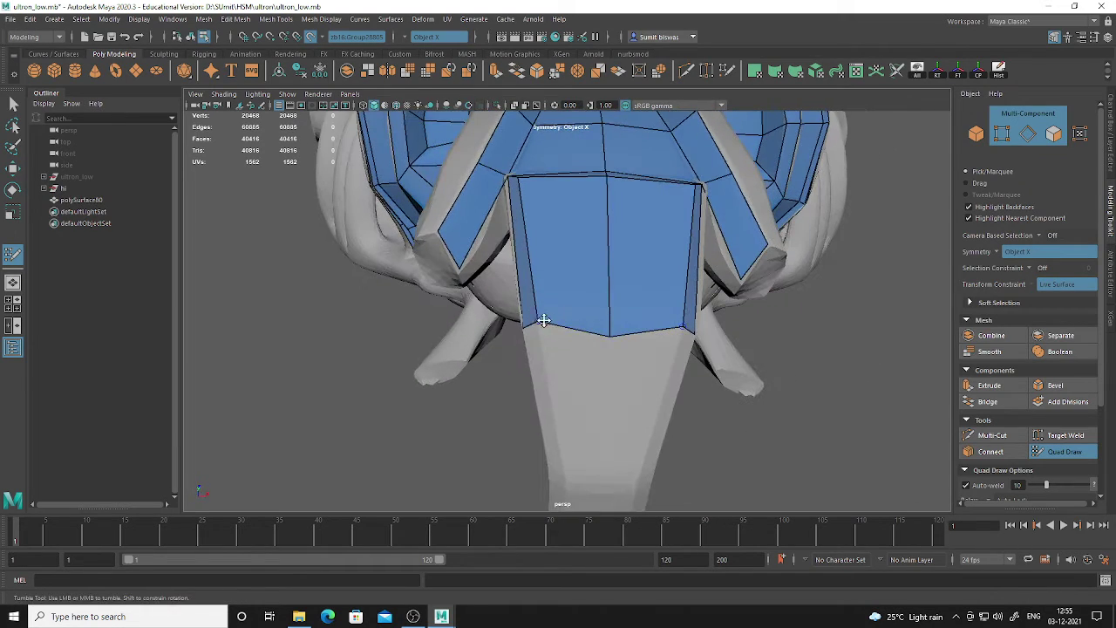
Cover the section below the lower plate with a bevel strip and one quad per side, joined along the centre
alt+drag(599, 378, 593, 320)
click(528, 329)
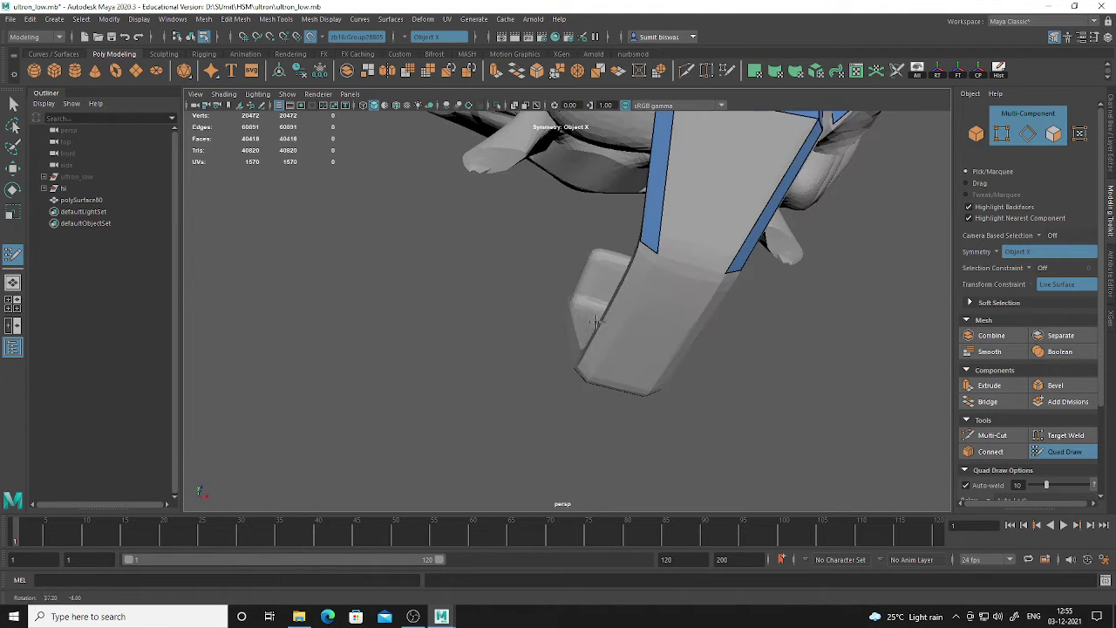
shift+click(697, 253)
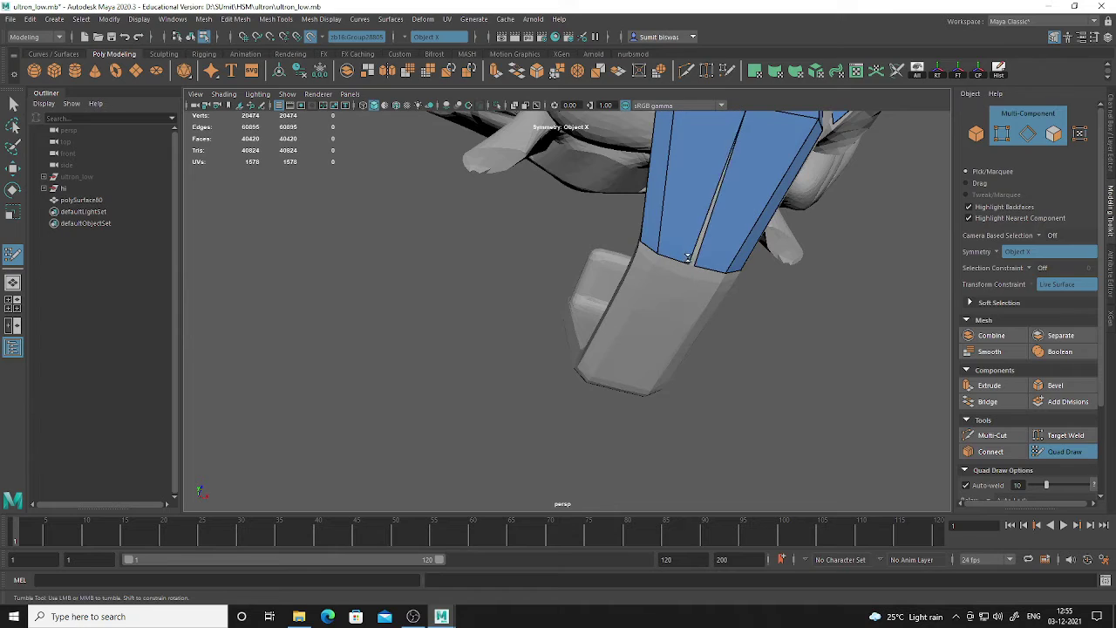
key(f)
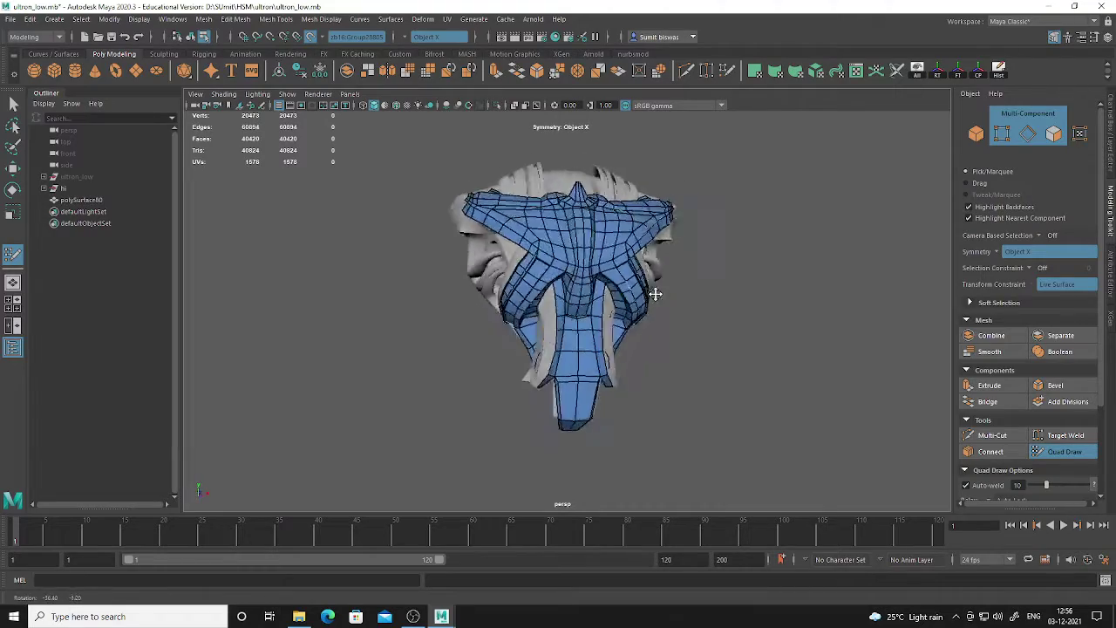
Fill the upper end of each rib's front face, between the rib's inner strip and the arch, with two quads
scroll(614, 289, up, 10)
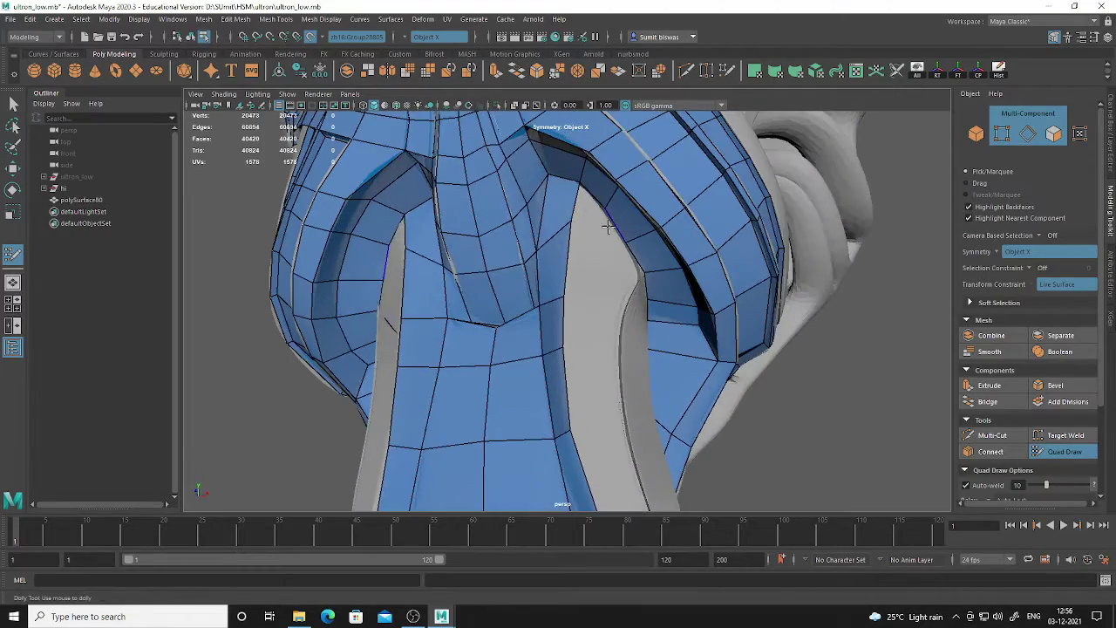
mouse_move(590, 212)
alt+mouse_down()
mouse_move(585, 284)
mouse_move(602, 231)
alt+mouse_up()
scroll(596, 294, down, 3)
scroll(602, 231, up, 3)
alt+middle_drag(603, 233, 605, 301)
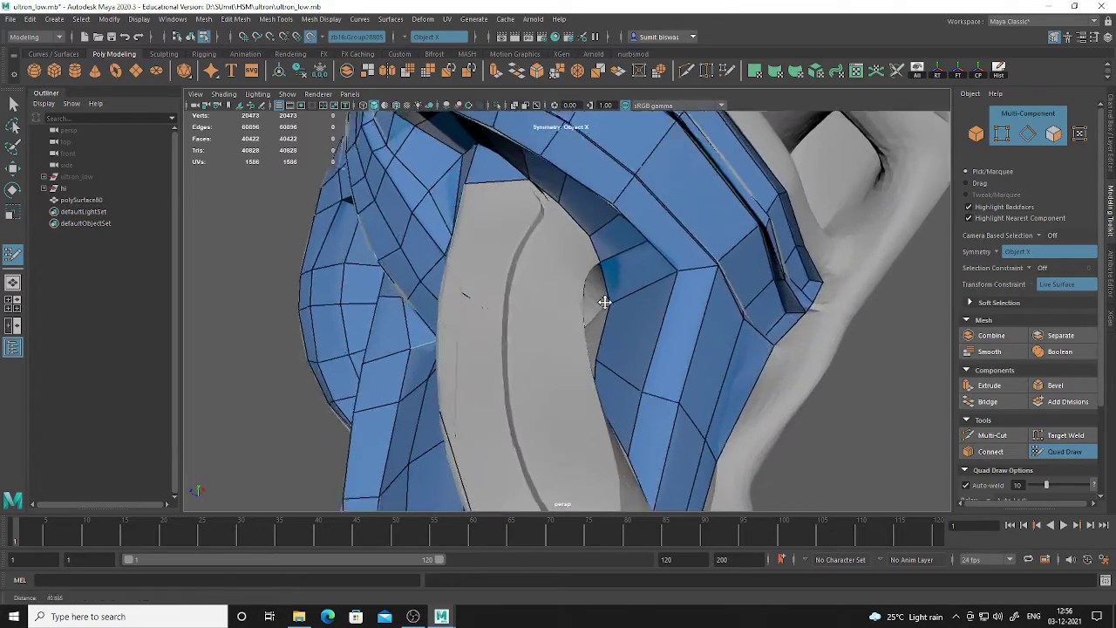
mouse_move(604, 302)
alt+mouse_down()
mouse_move(553, 269)
mouse_move(608, 270)
mouse_move(706, 306)
mouse_move(667, 312)
mouse_move(598, 279)
mouse_move(598, 253)
mouse_move(623, 308)
alt+mouse_up()
shift+click(601, 276)
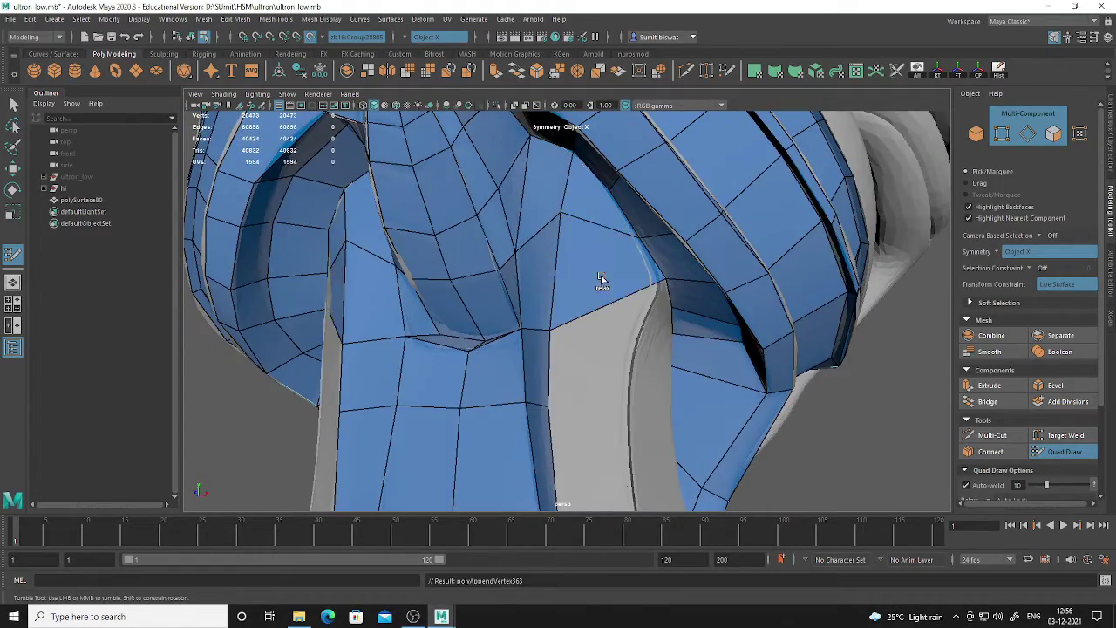
Place a quad at the top of each rib's outer side, weld its corner to the arch and bridge it to the adjacent inner face
mouse_move(685, 366)
alt+mouse_down()
mouse_move(601, 292)
mouse_move(579, 245)
mouse_move(598, 272)
alt+mouse_up()
alt+middle_drag(598, 270, 610, 272)
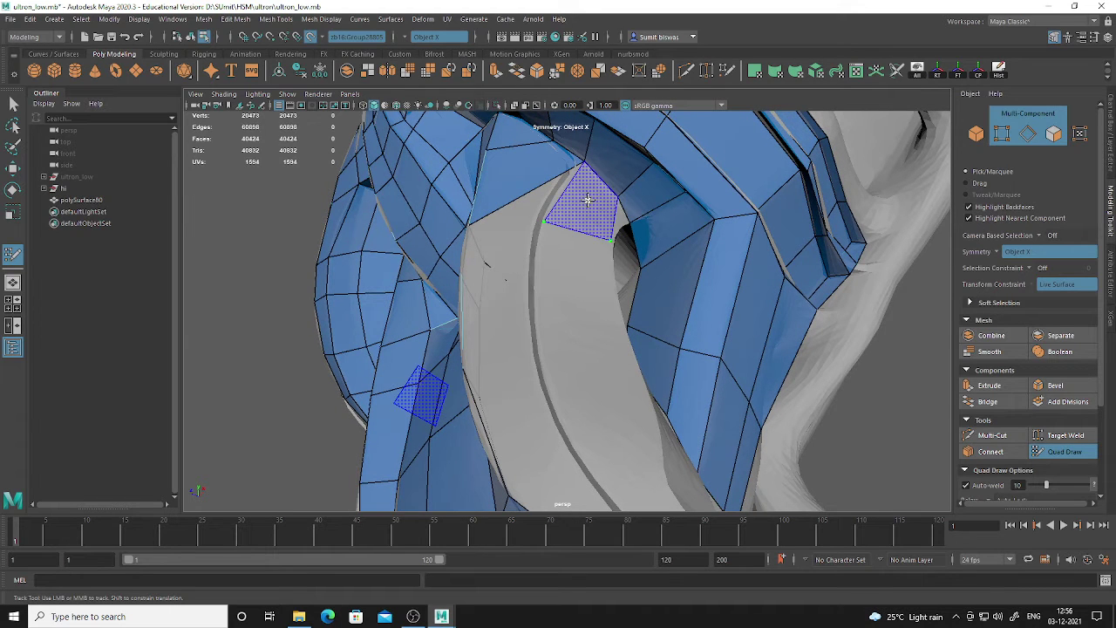
alt+drag(624, 215, 585, 248)
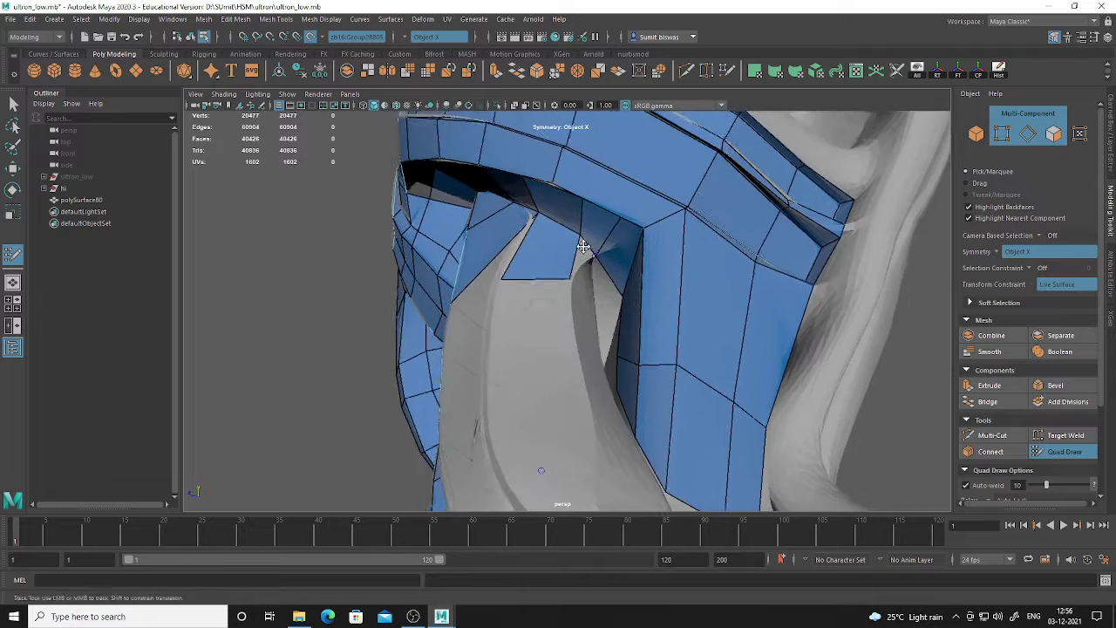
alt+right_drag(585, 247, 608, 242)
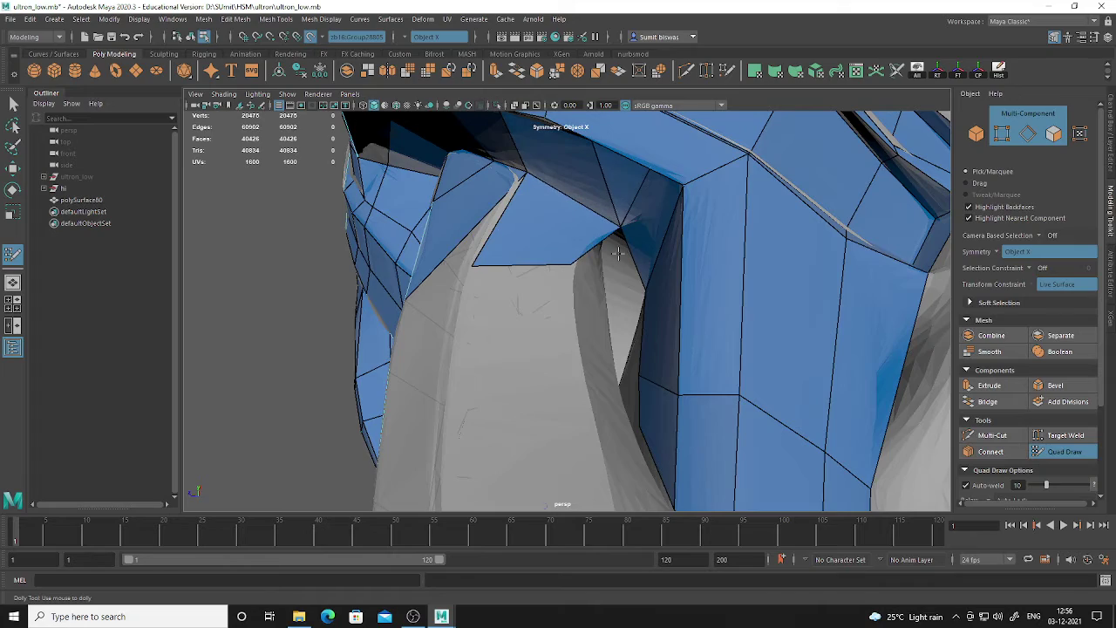
alt+drag(617, 253, 660, 292)
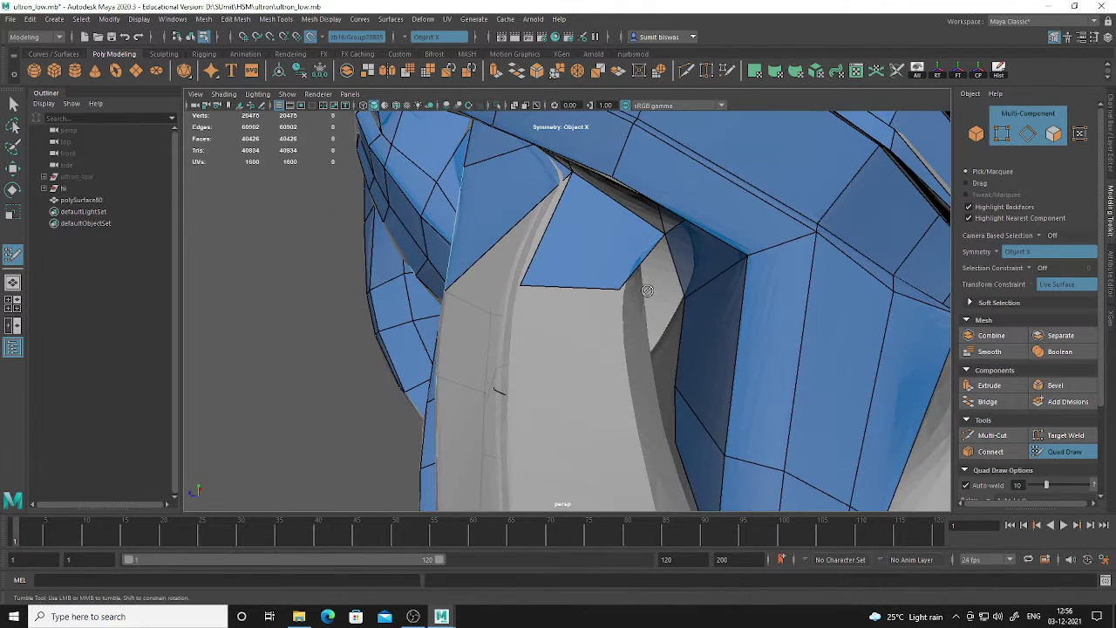
shift+click(650, 292)
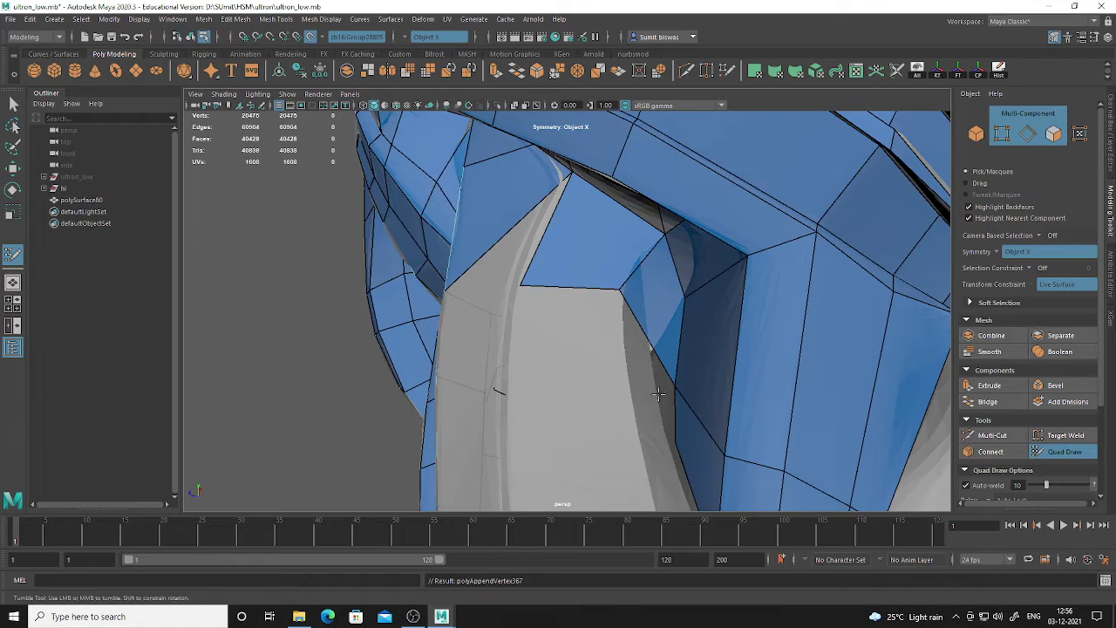
Continue the strip down each rib's rear outer edge with two more quads
alt+drag(659, 394, 586, 325)
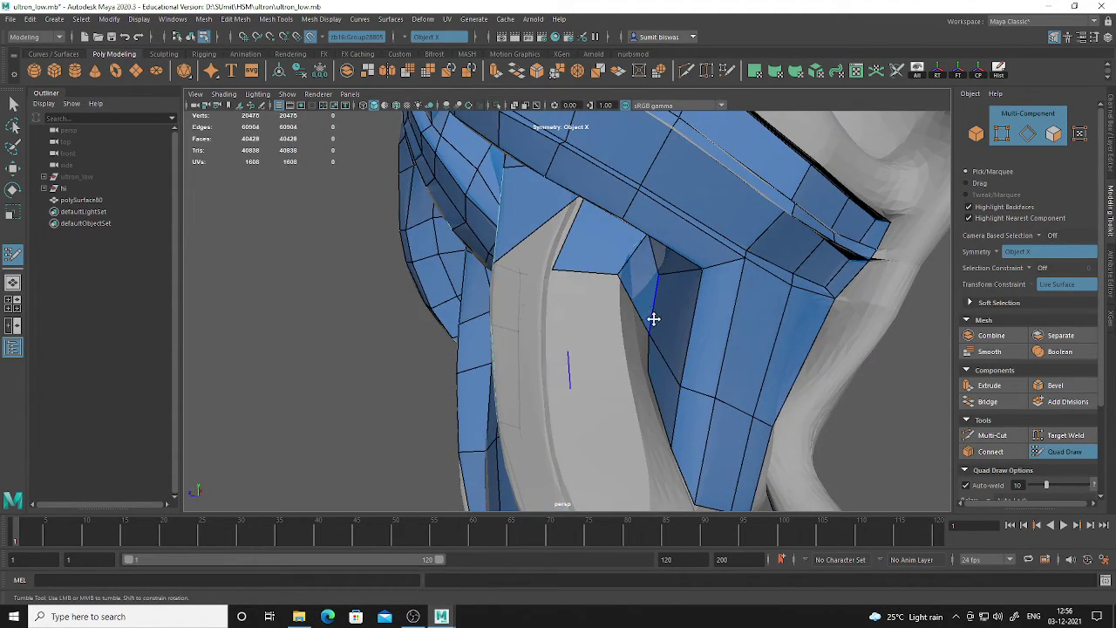
mouse_move(616, 300)
alt+mouse_down()
mouse_move(643, 317)
mouse_move(617, 319)
alt+mouse_up()
shift+click(596, 295)
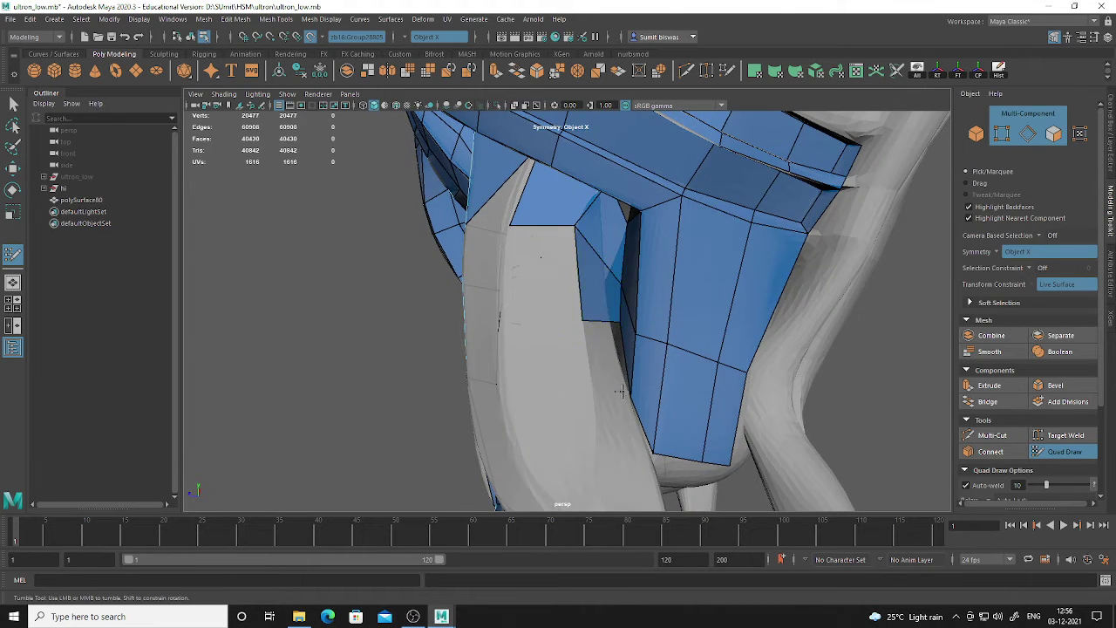
alt+middle_drag(609, 416, 592, 333)
shift+click(588, 287)
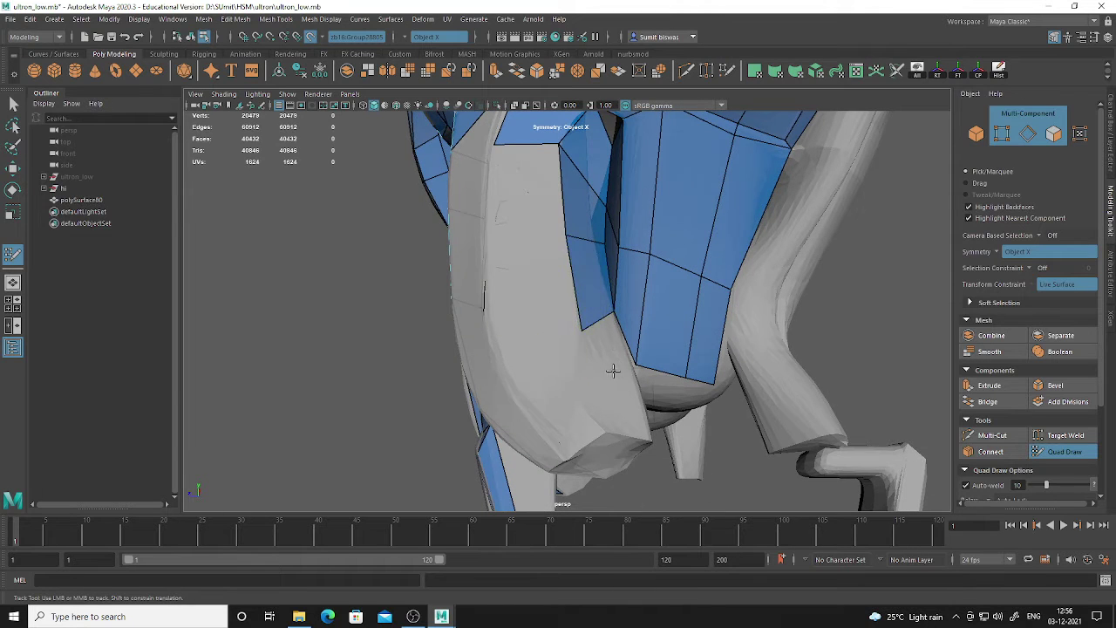
Place points near each rib's lower end and extend the rear strip down to it with two quads
alt+drag(612, 369, 571, 381)
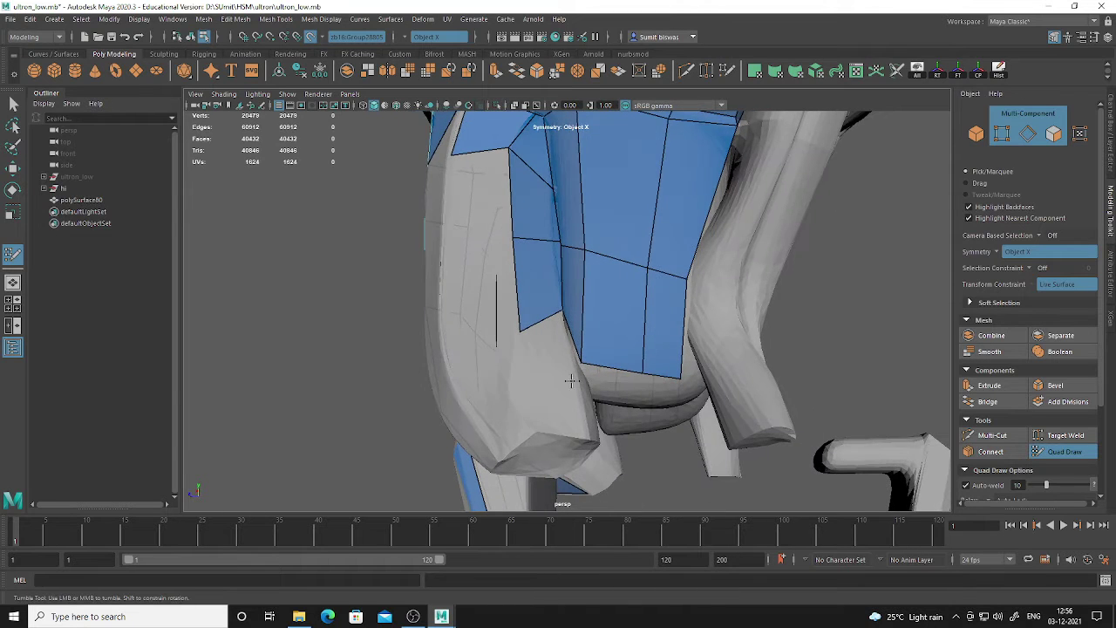
click(582, 430)
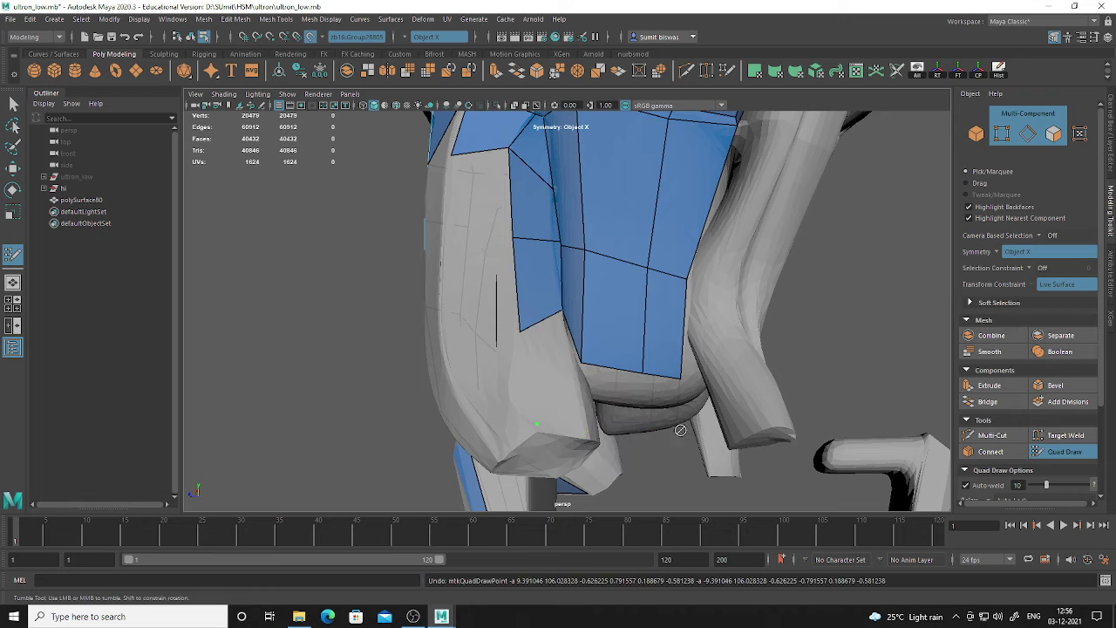
shift+click(597, 391)
alt+drag(596, 392, 549, 400)
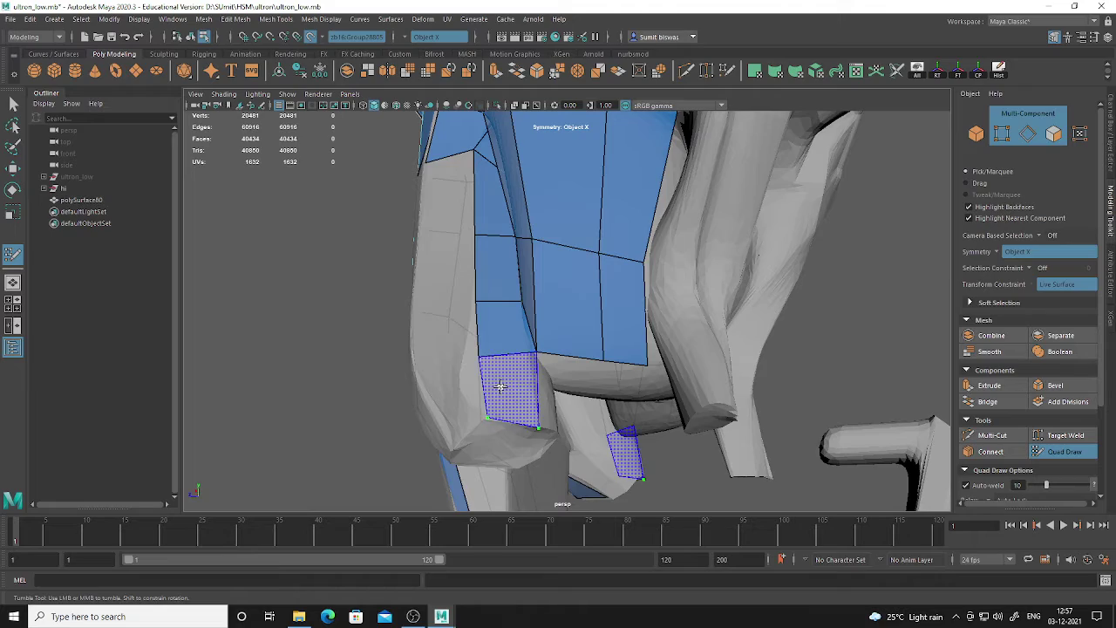
shift+click(537, 426)
Fill each rib's outer side face with four quads running from the top quad down to the rib's lower tip
mouse_move(537, 426)
alt+mouse_down()
mouse_move(624, 377)
mouse_move(630, 282)
mouse_move(626, 381)
mouse_move(593, 330)
alt+mouse_up()
scroll(575, 333, up, 2)
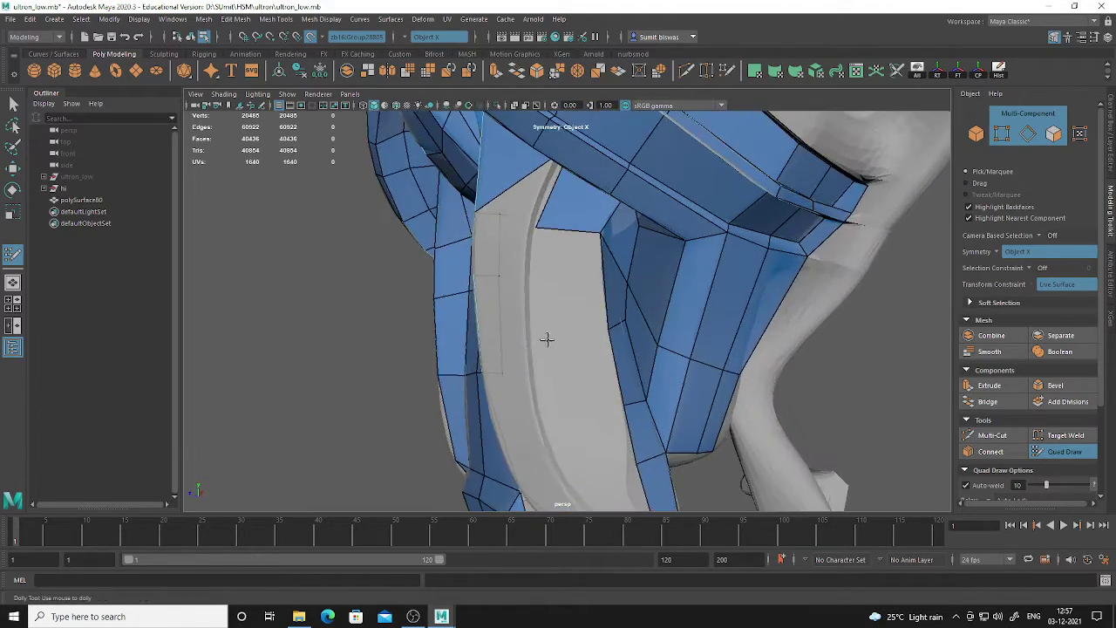
shift+click(561, 293)
alt+middle_drag(585, 386, 563, 264)
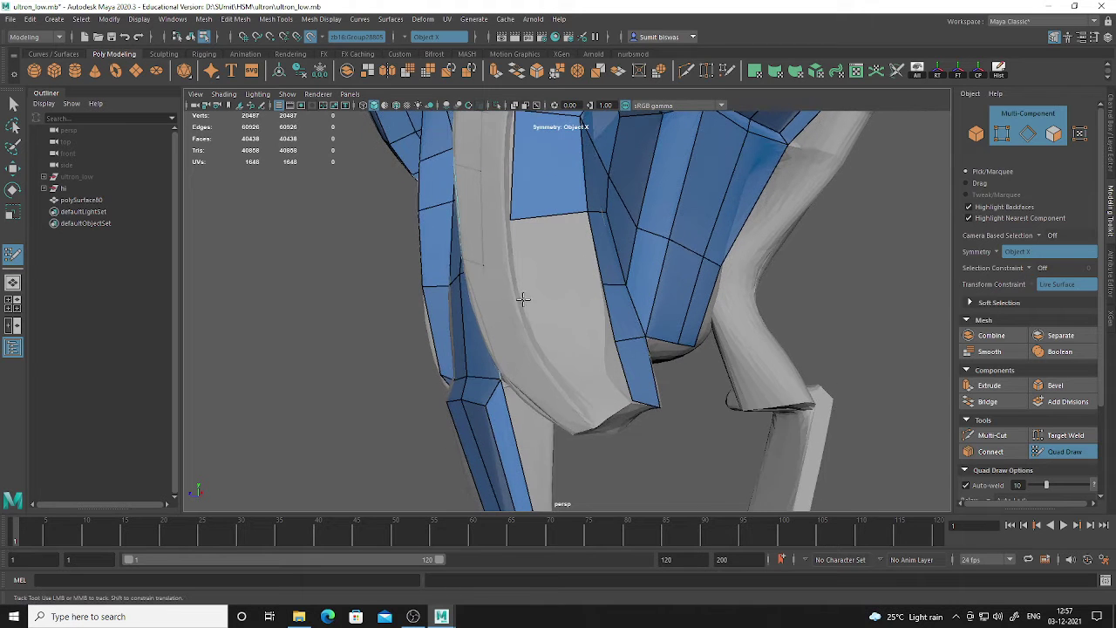
shift+click(551, 288)
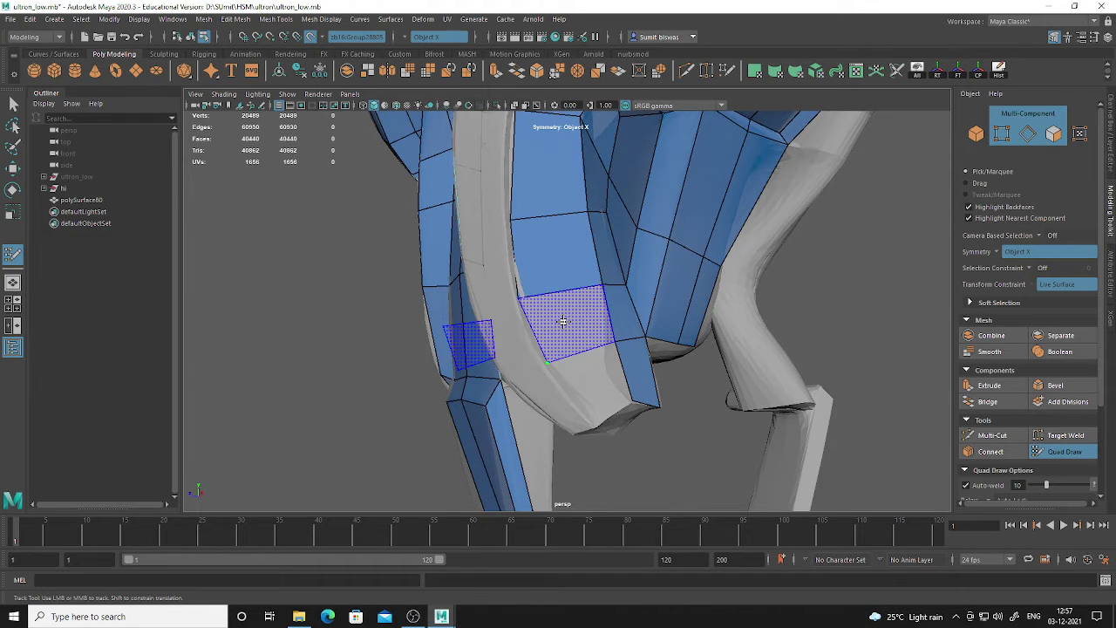
shift+click(596, 419)
shift+click(599, 388)
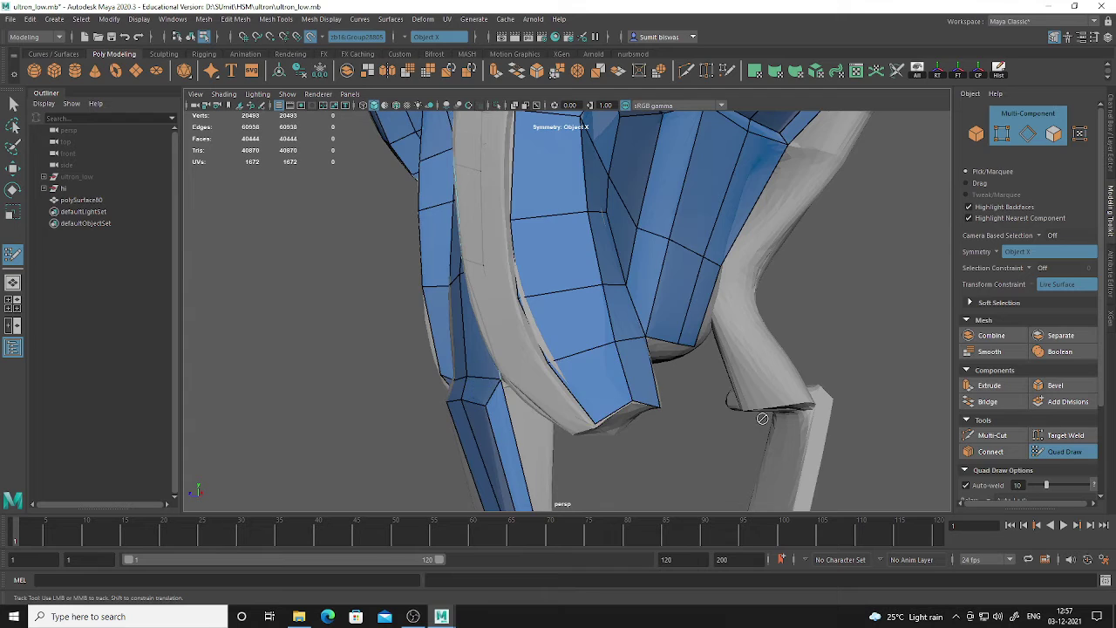
alt+drag(704, 409, 689, 375)
alt+right_drag(689, 375, 710, 349)
shift+click(710, 349)
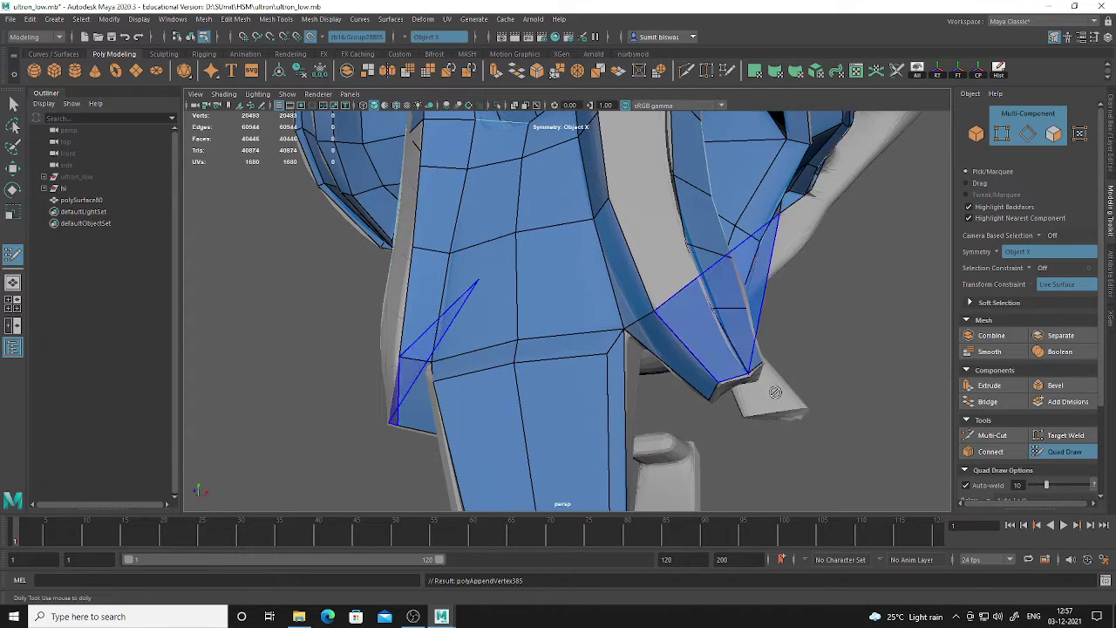
key(ctrl+z)
Continue each rib's front face downward with two quads bridging the inner strip to the outer side face
alt+drag(869, 412, 842, 398)
alt+right_drag(842, 398, 859, 394)
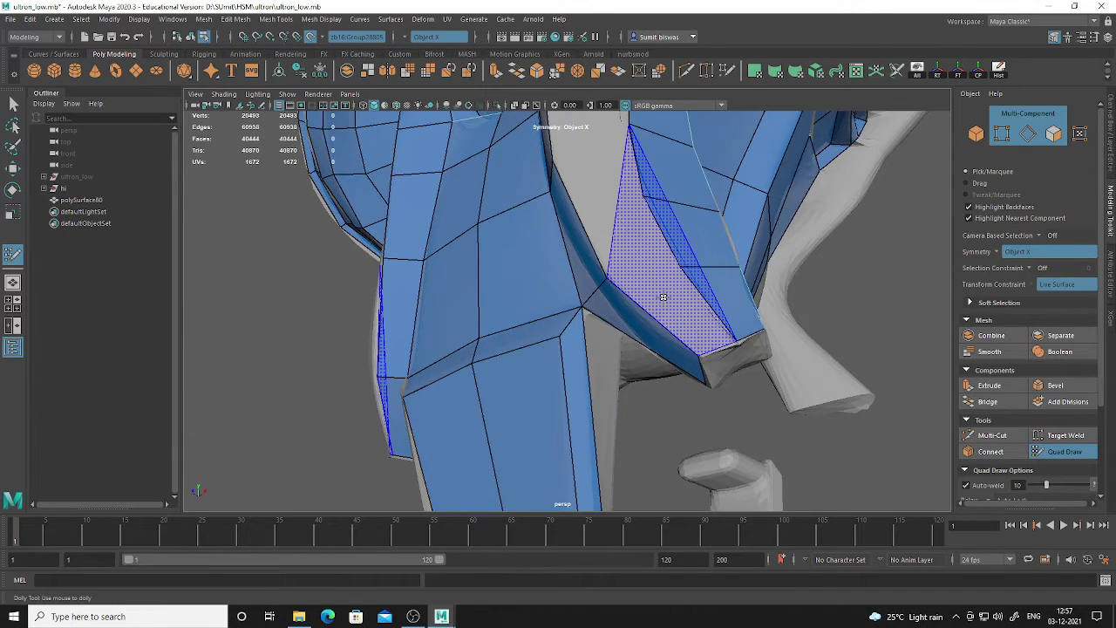
alt+drag(761, 341, 731, 341)
alt+middle_drag(730, 340, 731, 363)
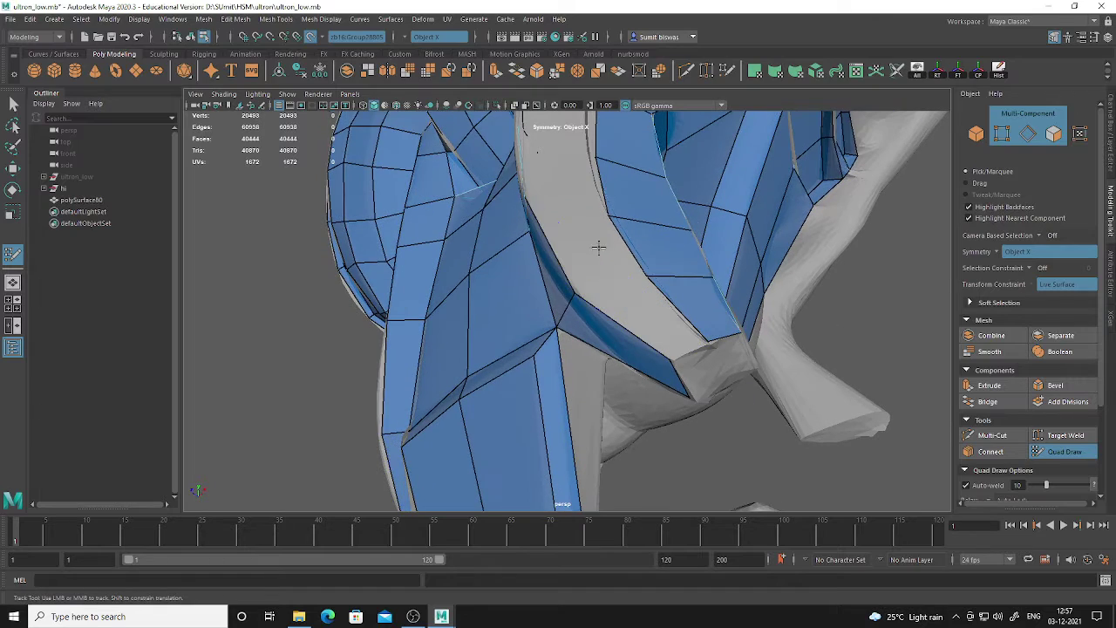
mouse_move(591, 238)
alt+mouse_down()
mouse_move(725, 279)
mouse_move(713, 289)
mouse_move(725, 308)
mouse_move(674, 283)
mouse_move(637, 289)
mouse_move(643, 354)
mouse_move(642, 264)
alt+mouse_up()
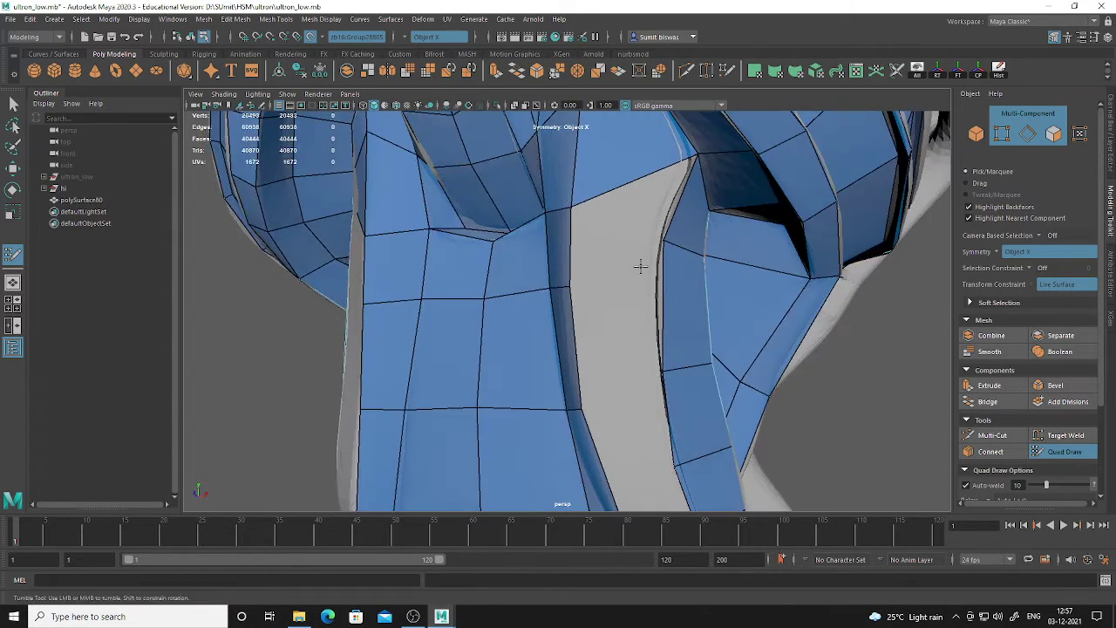
shift+click(625, 216)
shift+click(622, 322)
alt+middle_drag(656, 433, 635, 312)
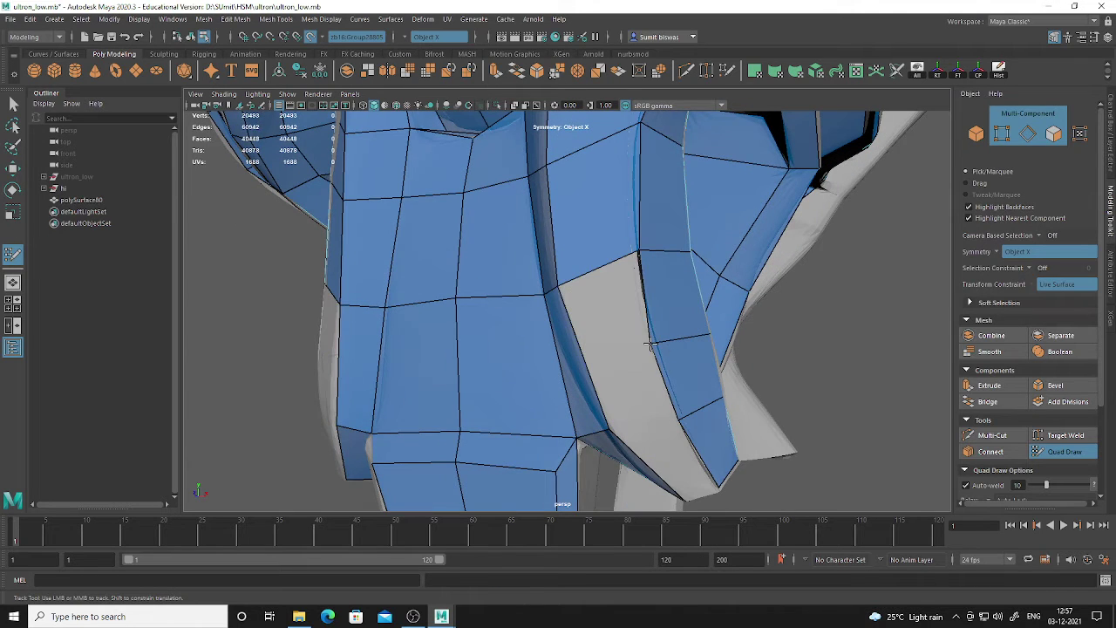
key(ctrl+z)
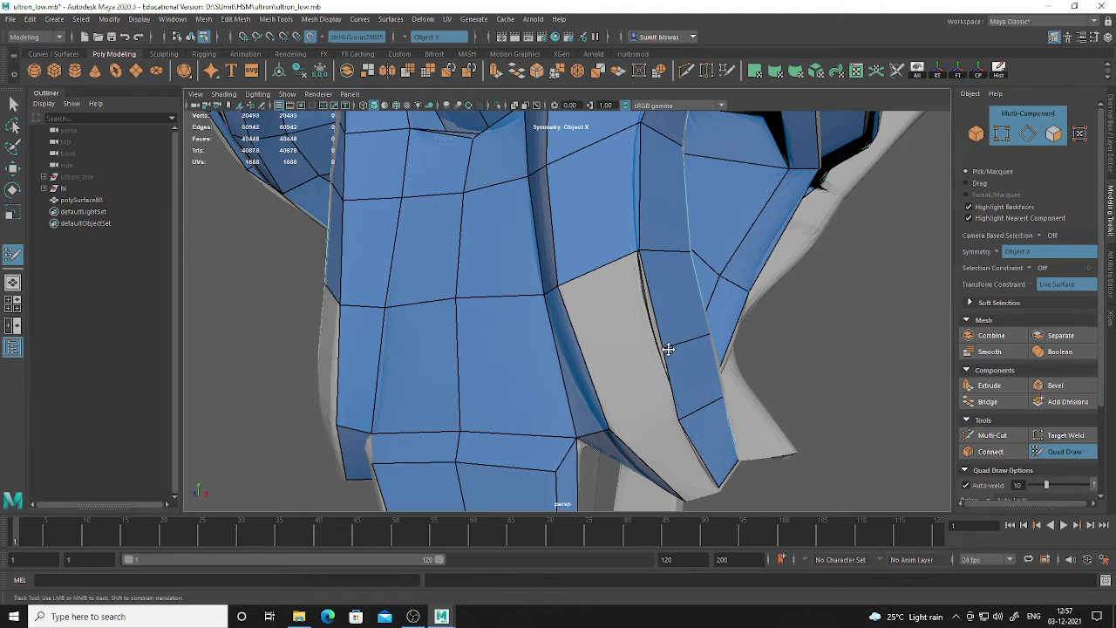
Fill the rest of each rib's front face with quads down to its lower tip and adjust the vertices along its outer edge
shift+click(652, 344)
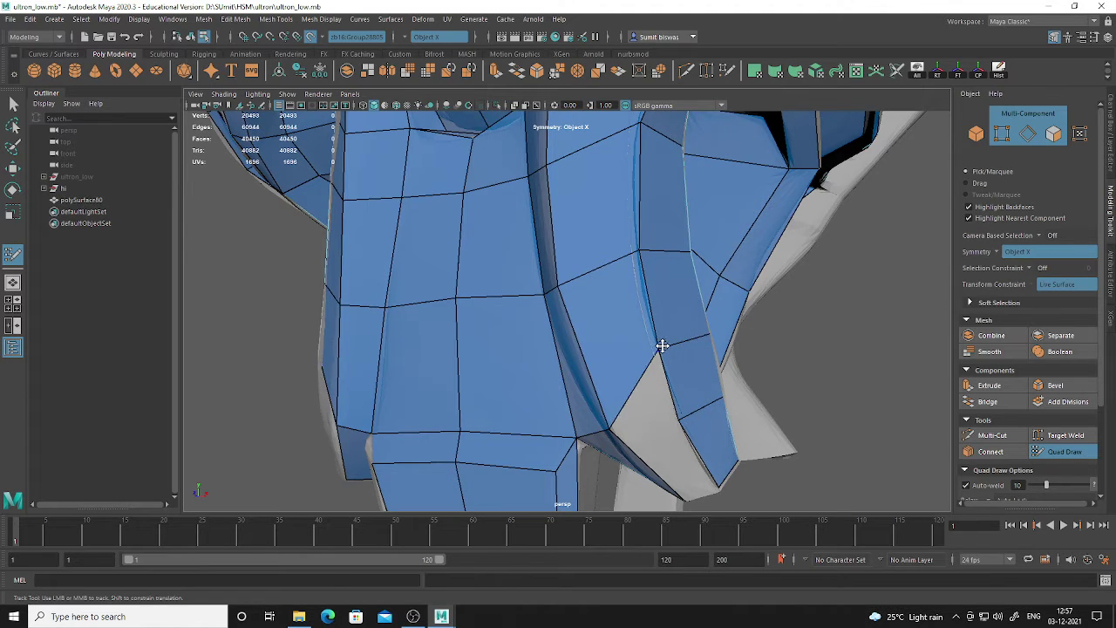
mouse_move(661, 346)
mouse_down()
mouse_move(671, 370)
mouse_move(646, 306)
mouse_move(650, 279)
mouse_up()
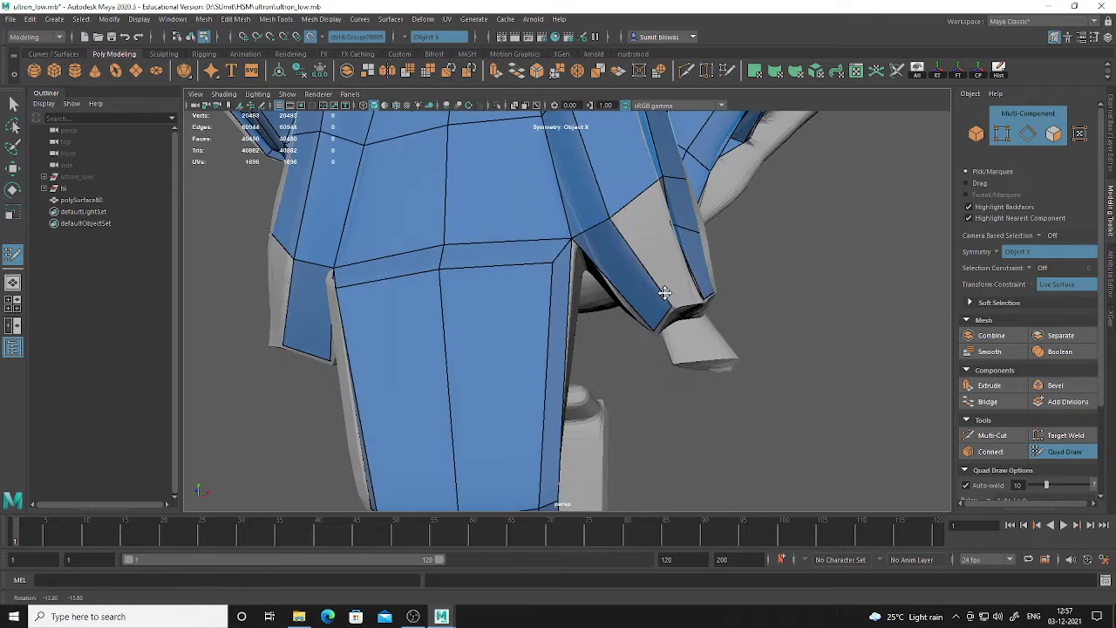
alt+drag(674, 300, 600, 275)
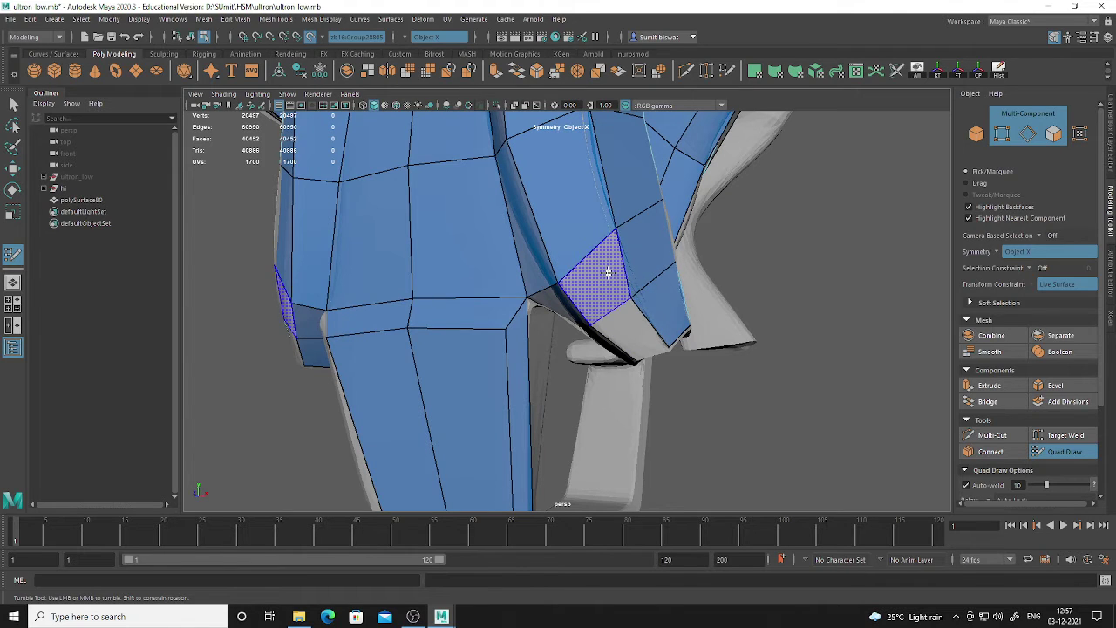
shift+click(610, 266)
shift+click(635, 310)
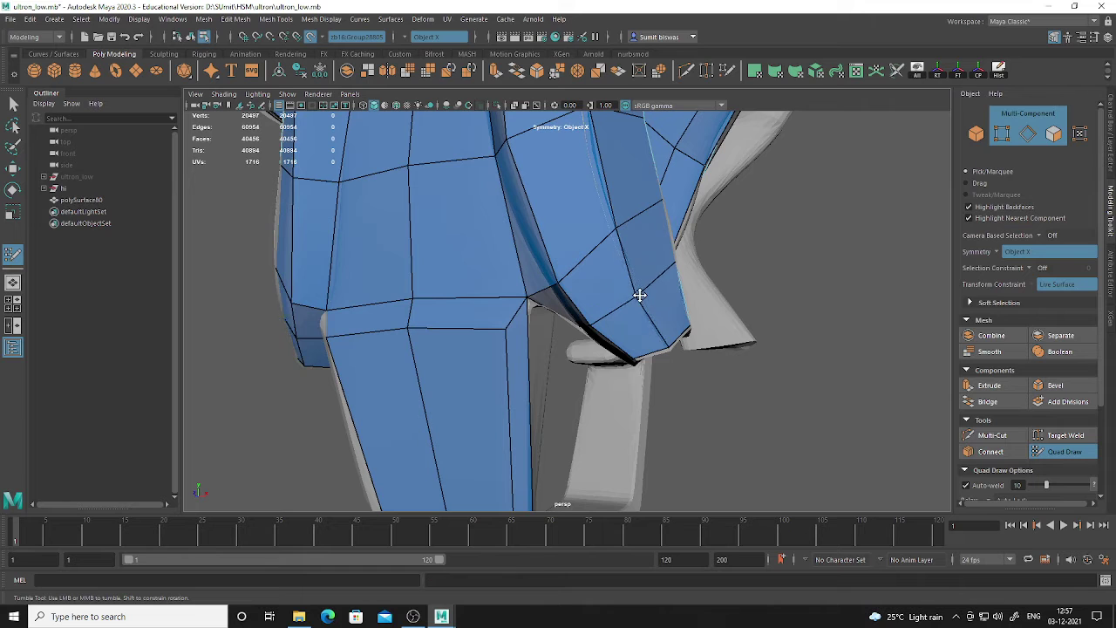
alt+middle_drag(616, 228, 619, 323)
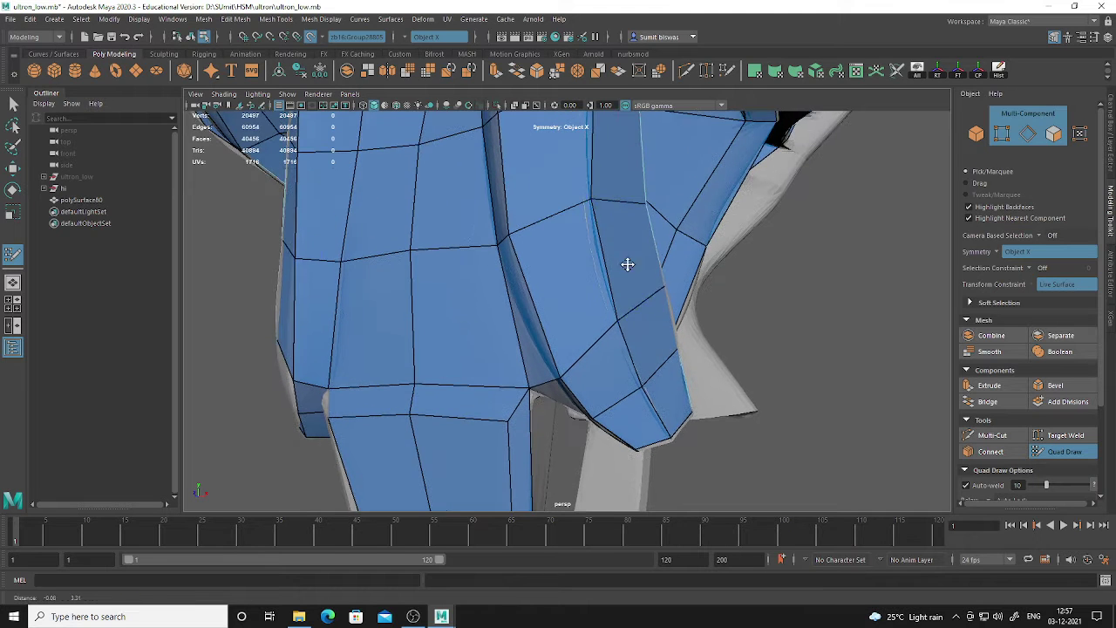
drag(592, 197, 592, 214)
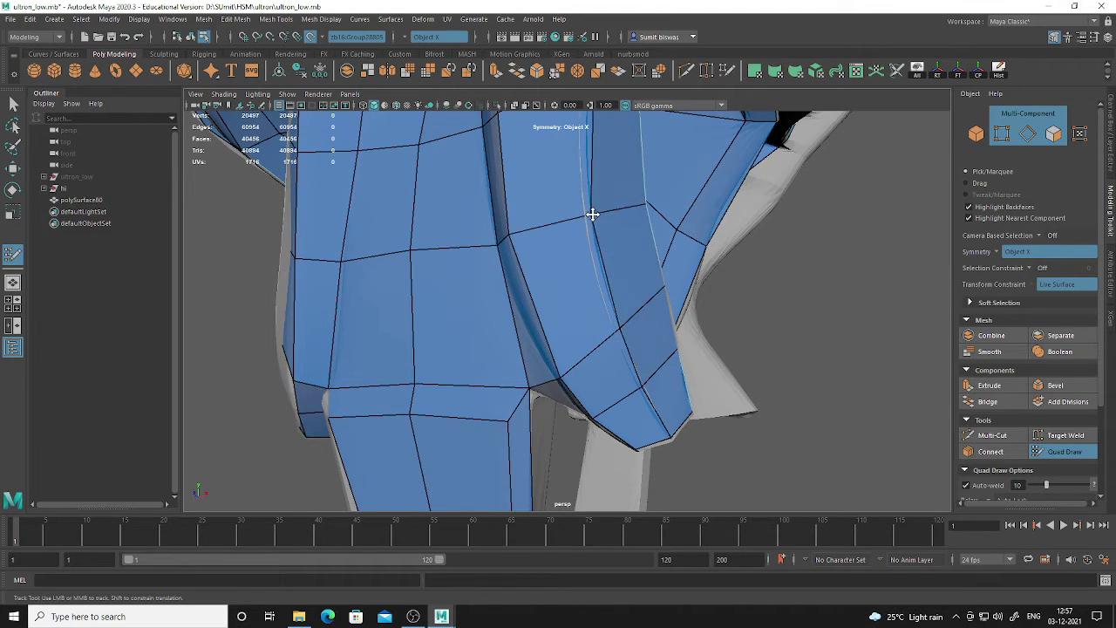
Review the ribs, arches, centre tab and chest mesh from several angles, and save the scene
alt+right_drag(639, 279, 483, 272)
alt+drag(483, 271, 506, 279)
alt+right_drag(506, 279, 595, 279)
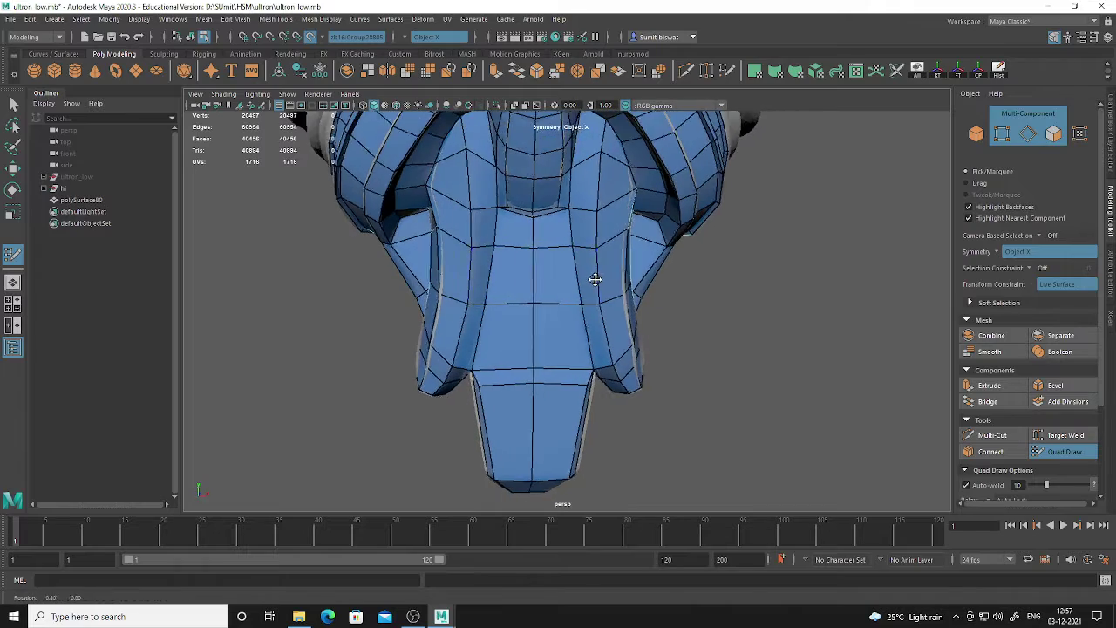
alt+drag(596, 279, 541, 277)
alt+right_drag(540, 276, 553, 200)
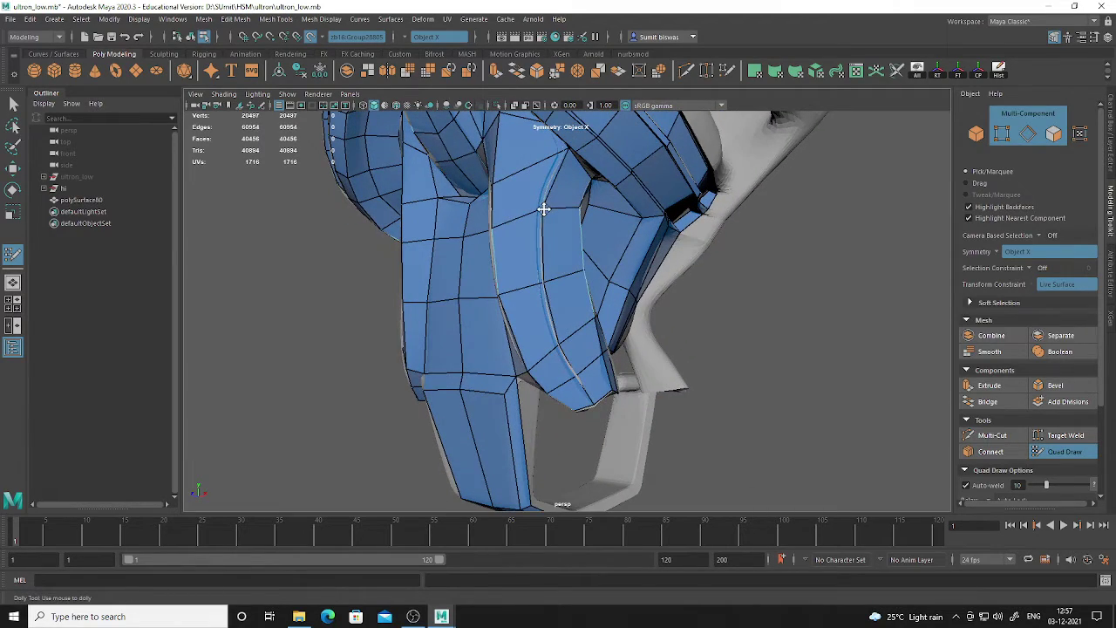
alt+drag(556, 207, 615, 252)
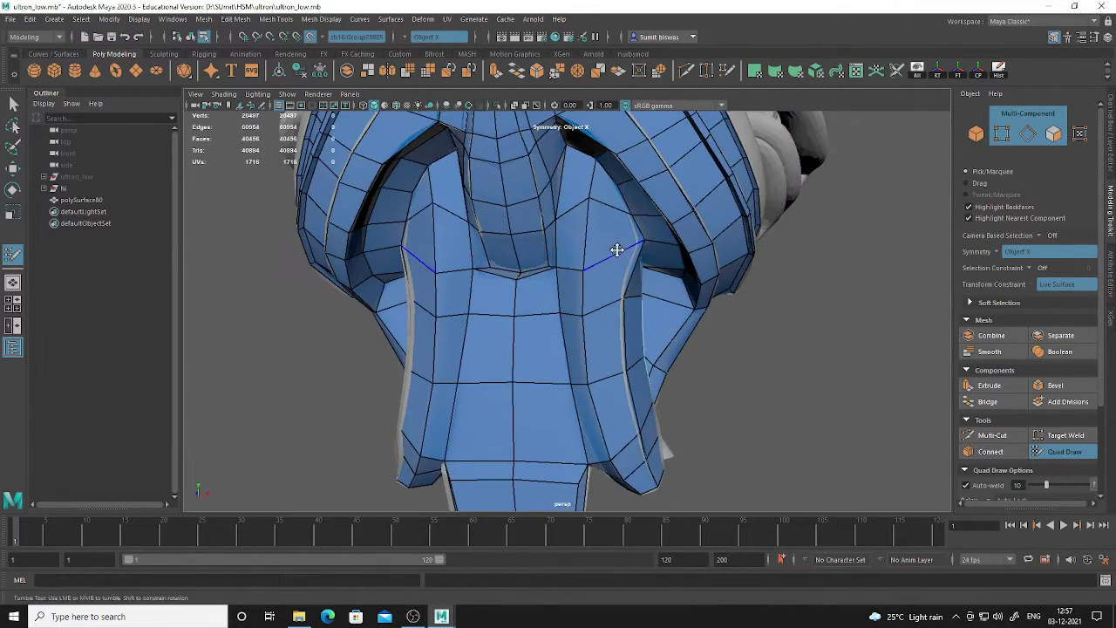
alt+right_drag(616, 252, 639, 284)
alt+middle_drag(639, 284, 615, 206)
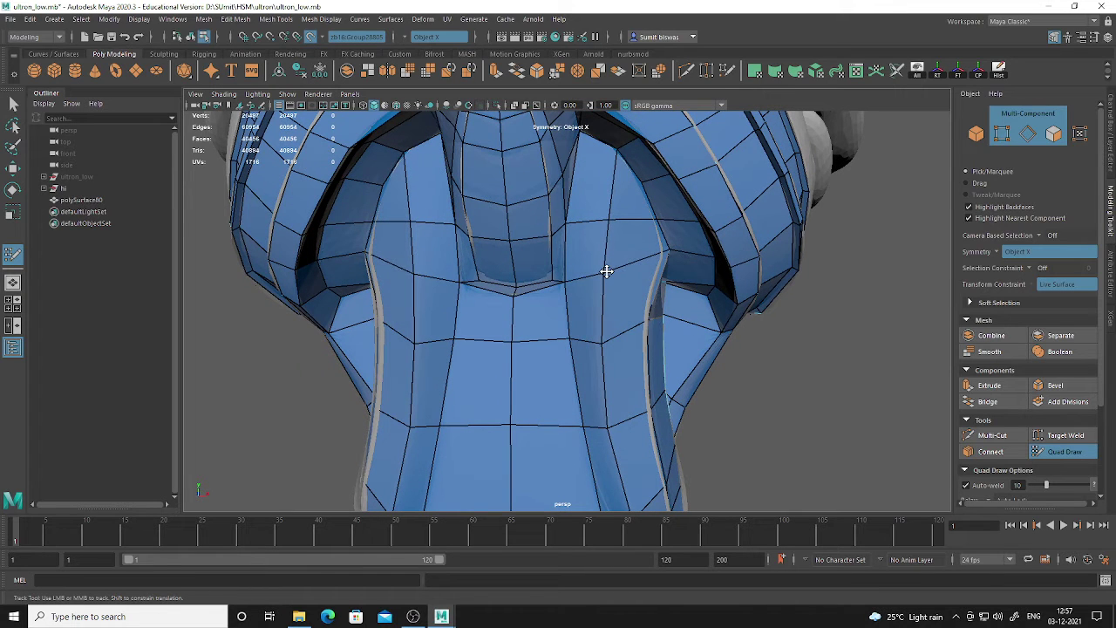
alt+drag(606, 271, 559, 299)
alt+middle_drag(558, 201, 560, 284)
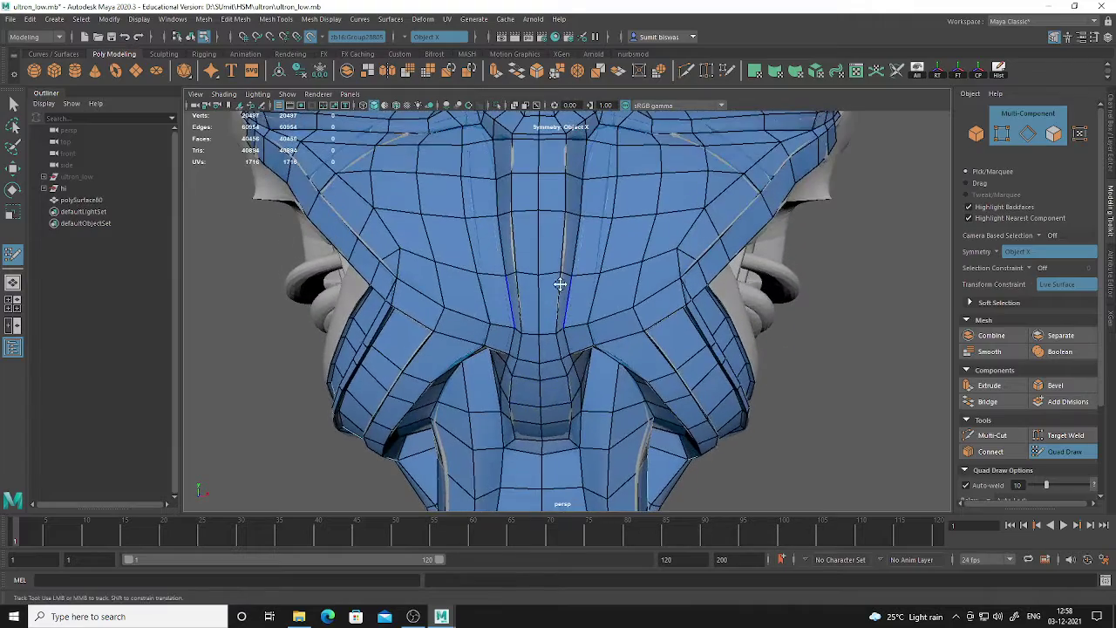
alt+drag(564, 229, 639, 307)
alt+right_drag(639, 308, 679, 237)
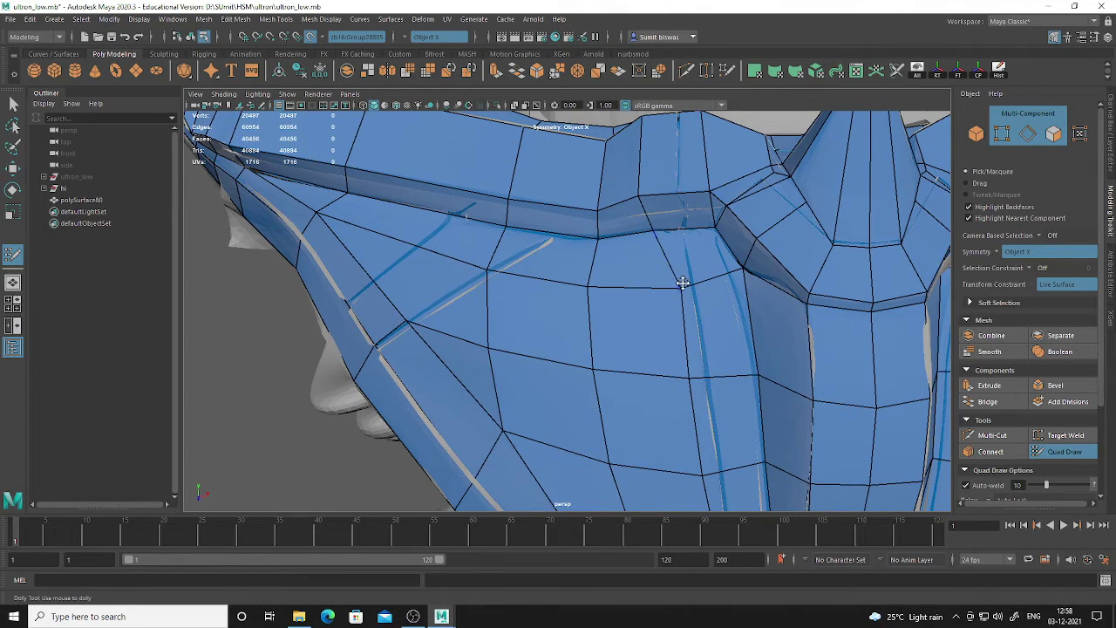
alt+right_drag(742, 336, 613, 316)
alt+drag(613, 316, 632, 304)
alt+right_drag(632, 304, 583, 187)
alt+drag(583, 187, 586, 251)
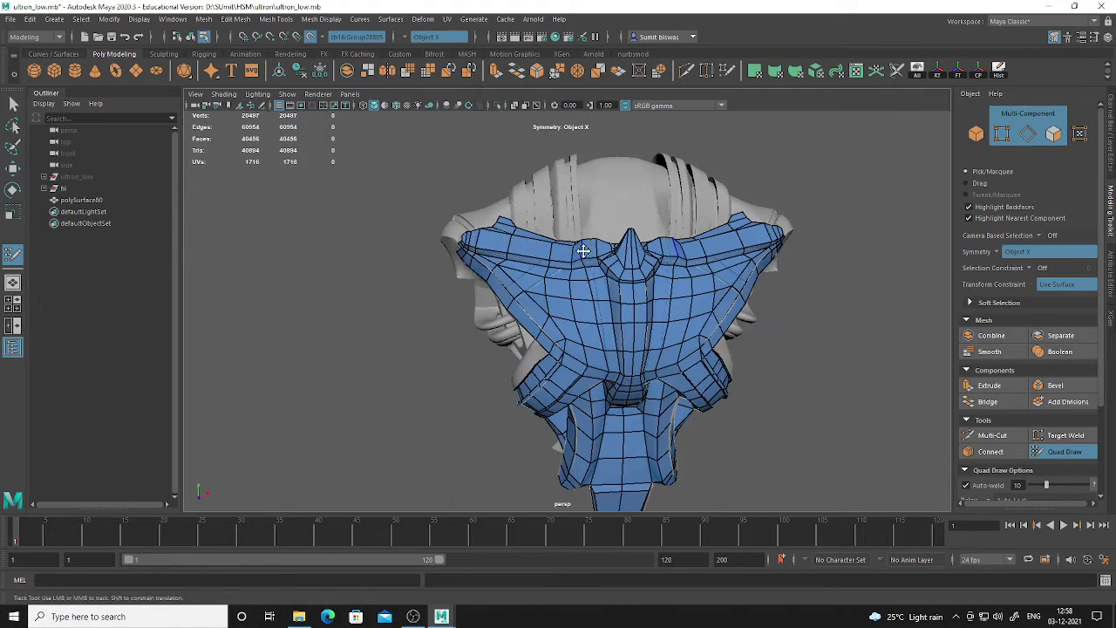
key(ctrl+s)
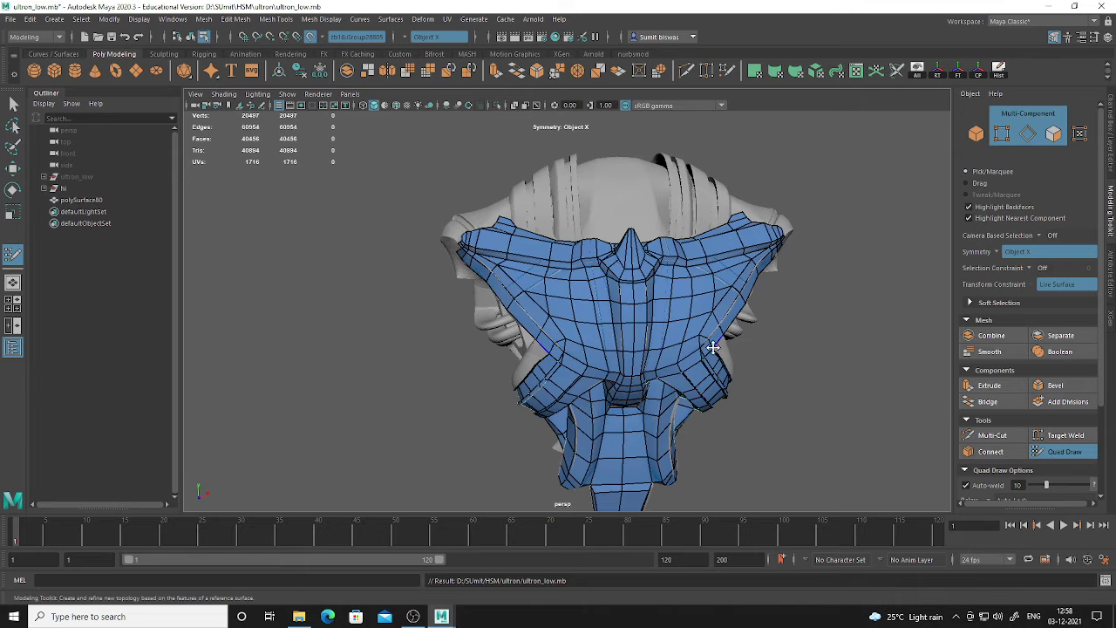
Insert an edge loop running along the ribs and through the inner walls of the arches
alt+right_drag(713, 347, 649, 312)
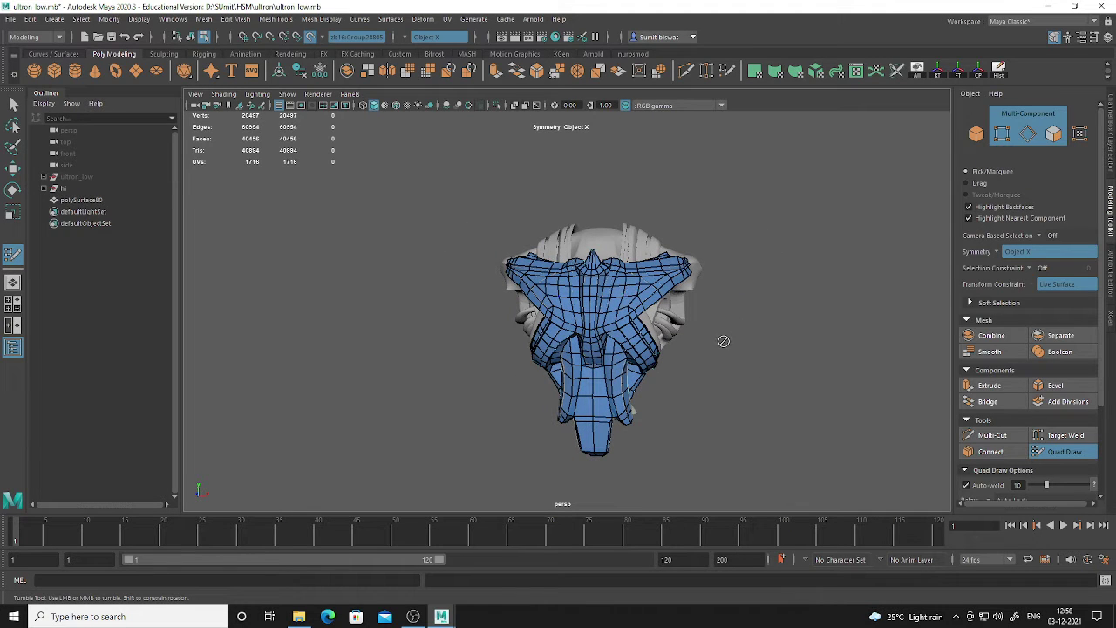
alt+drag(700, 346, 730, 341)
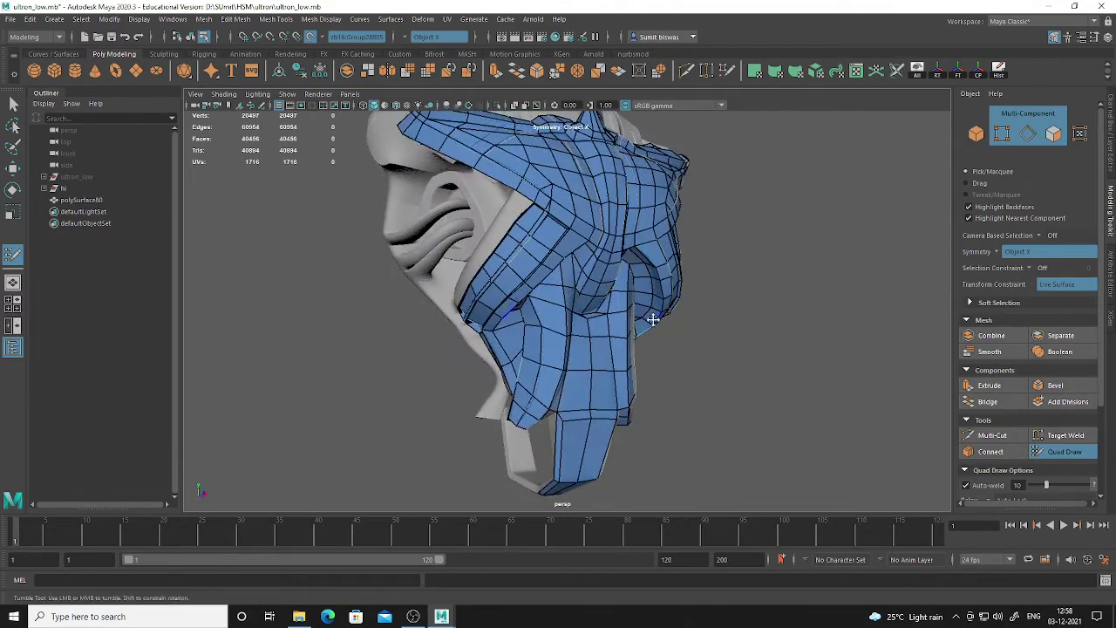
alt+drag(644, 301, 642, 375)
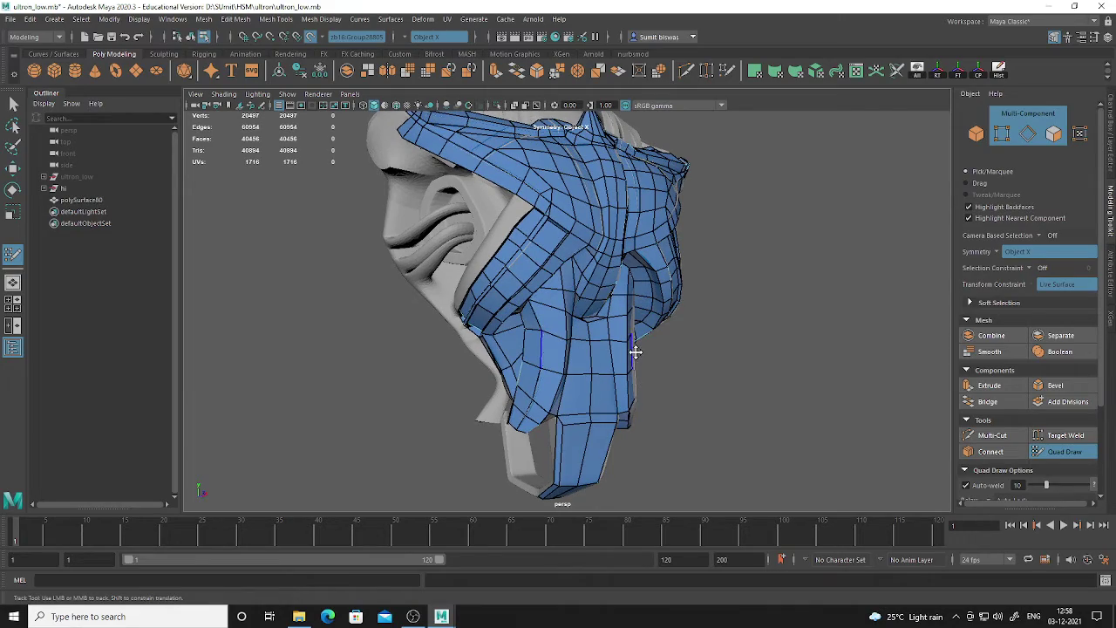
alt+middle_drag(669, 365, 646, 303)
alt+right_drag(646, 302, 757, 364)
alt+drag(757, 363, 665, 309)
alt+right_drag(665, 308, 749, 351)
mouse_move(749, 352)
alt+mouse_down()
mouse_move(720, 366)
mouse_move(742, 368)
alt+mouse_up()
alt+middle_drag(742, 368, 678, 331)
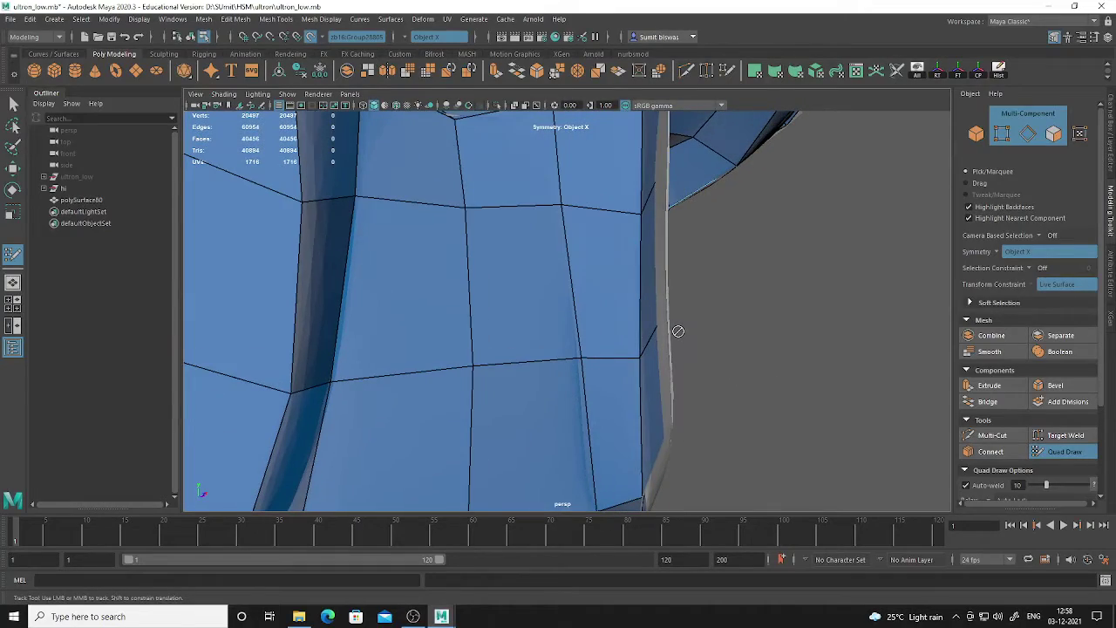
alt+right_drag(745, 362, 614, 338)
alt+drag(614, 338, 497, 266)
alt+right_drag(498, 267, 514, 368)
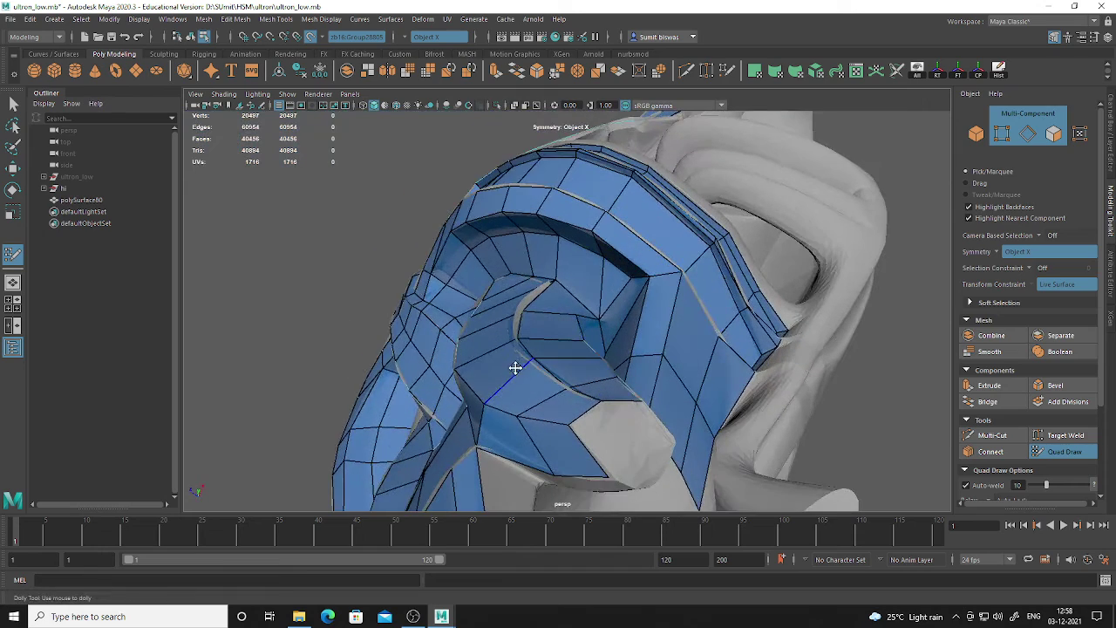
ctrl+click(484, 353)
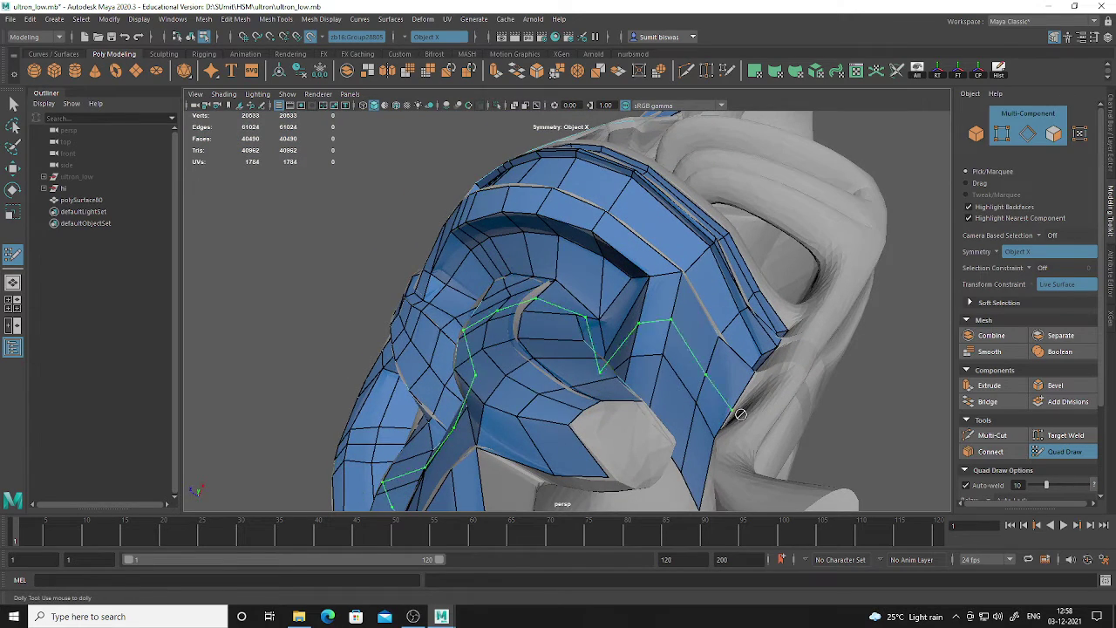
Delete the surplus edges of the new loop where it crosses the outer bands of the arches
alt+right_drag(742, 413, 678, 418)
alt+drag(678, 418, 586, 345)
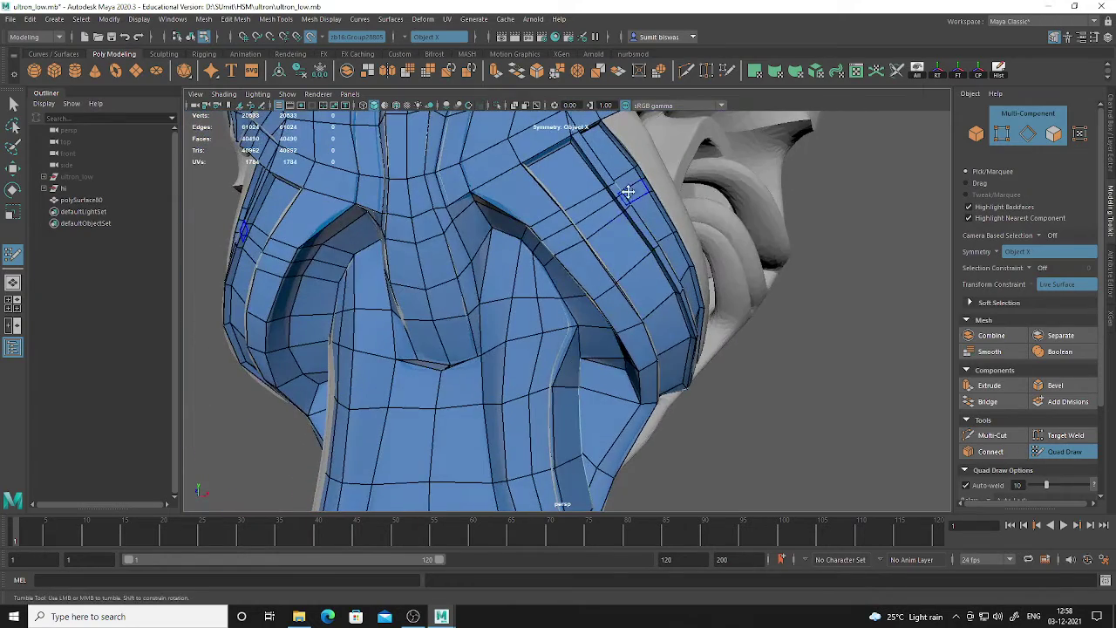
alt+middle_drag(602, 255, 607, 291)
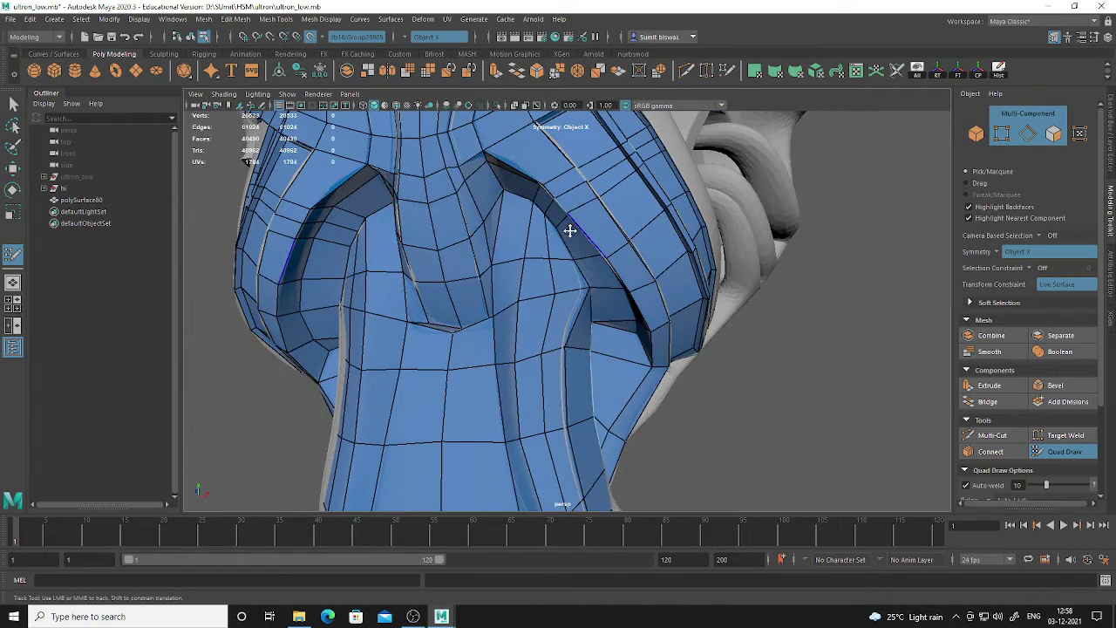
mouse_move(561, 253)
alt+right_down()
mouse_move(580, 300)
mouse_move(547, 244)
alt+right_up()
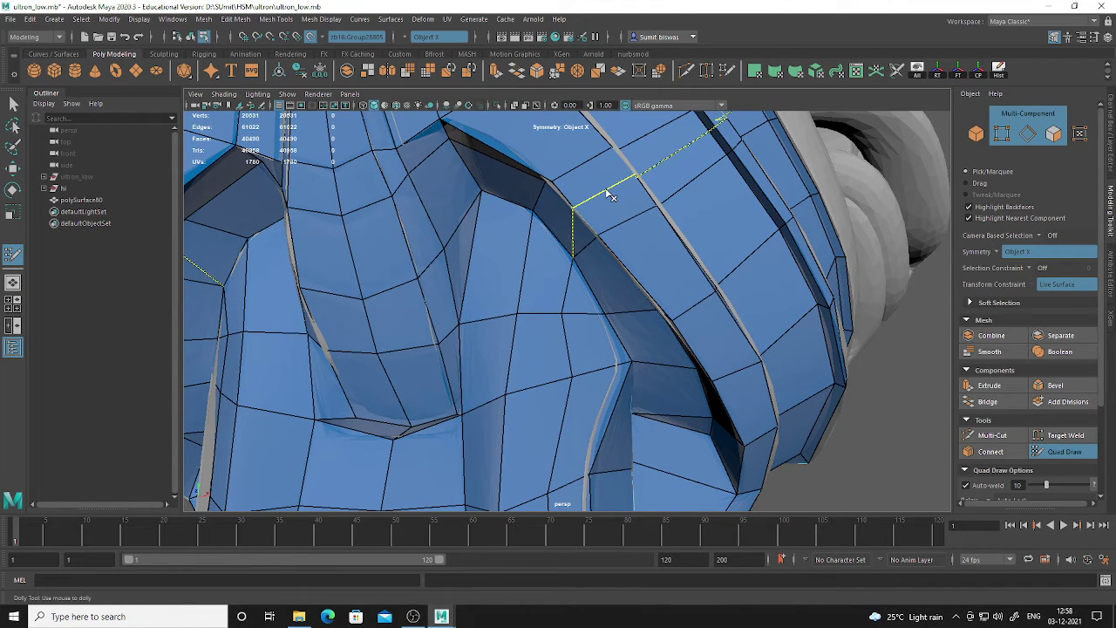
alt+drag(642, 236, 659, 284)
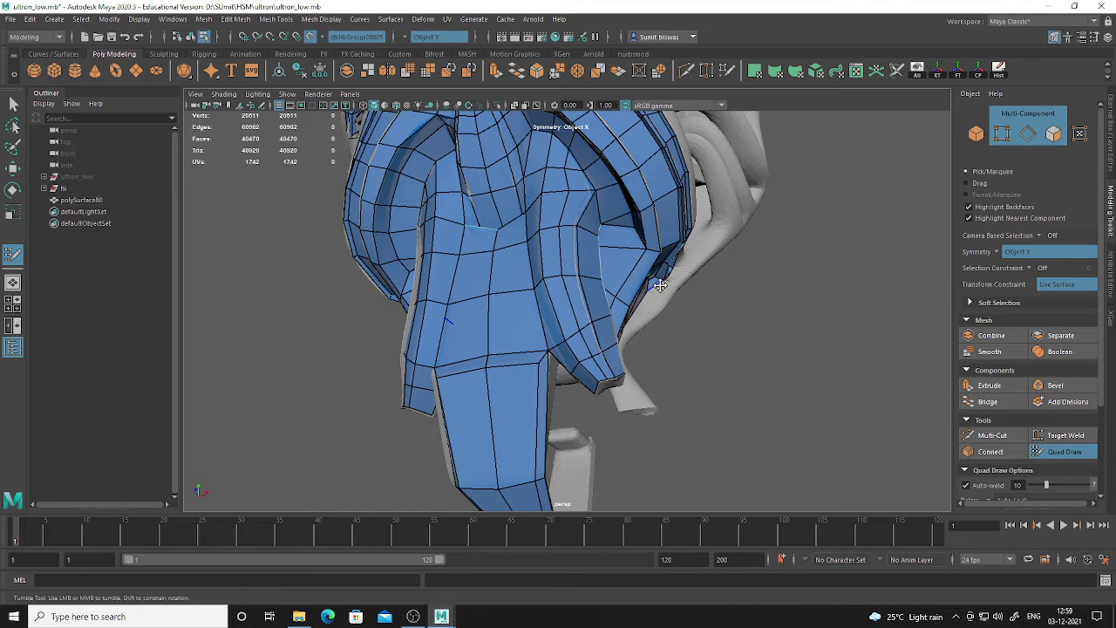
Start a strip on the bare band outside each arch, placing two quads downward from the chest's lower edge
mouse_move(559, 279)
alt+mouse_down()
mouse_move(611, 282)
mouse_move(490, 319)
mouse_move(593, 301)
mouse_move(494, 284)
mouse_move(628, 297)
mouse_move(556, 254)
mouse_move(565, 320)
alt+mouse_up()
scroll(564, 319, up, 5)
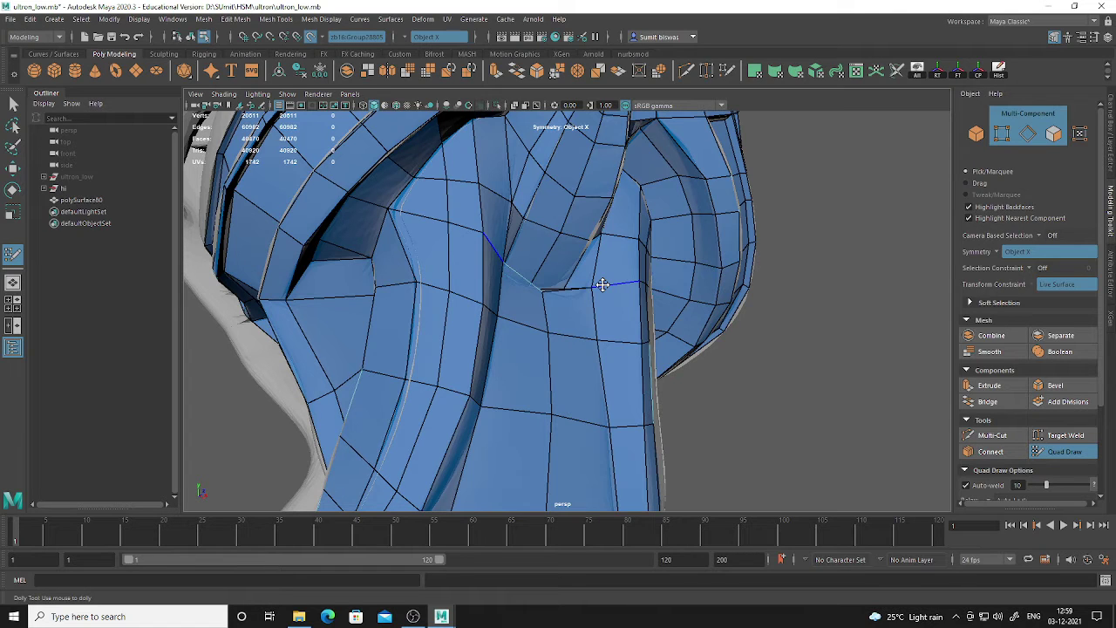
scroll(600, 287, down, 6)
alt+drag(526, 296, 506, 314)
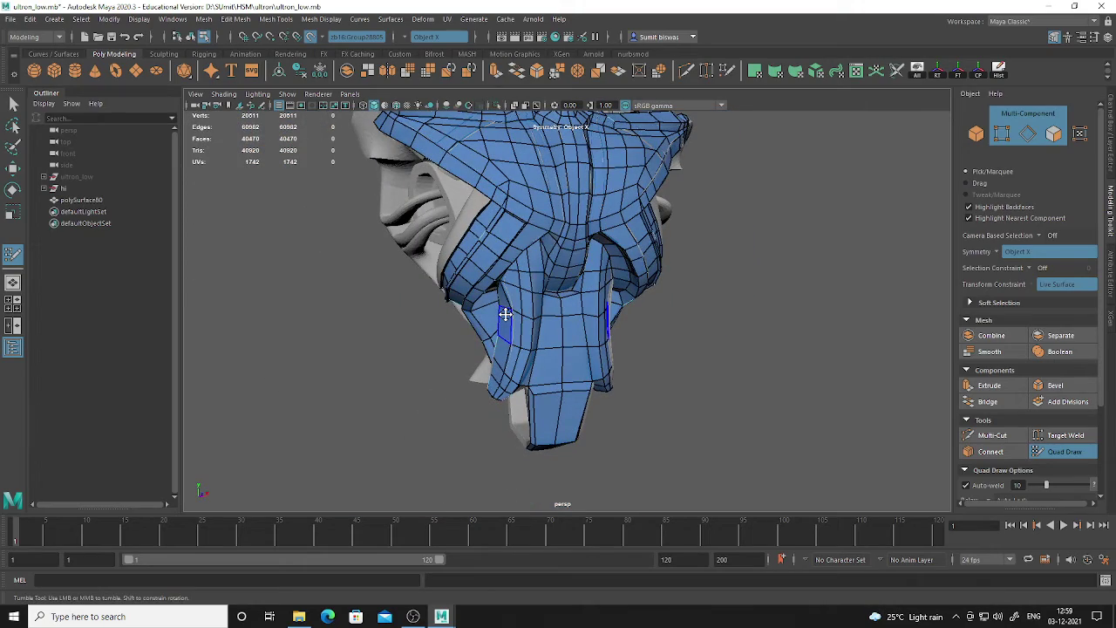
alt+drag(612, 306, 476, 249)
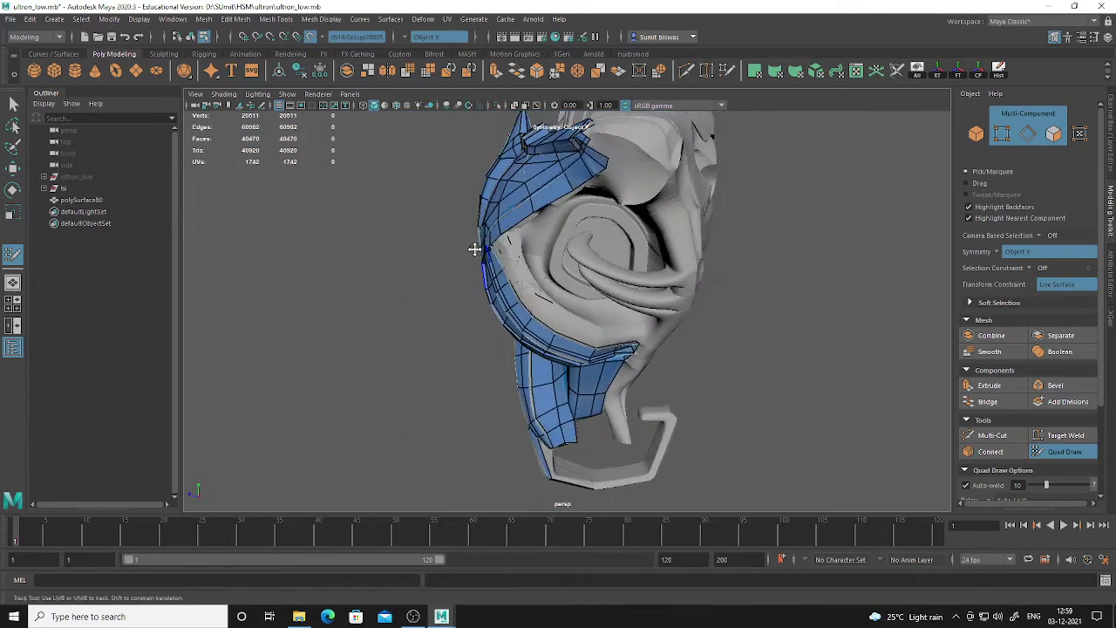
scroll(593, 309, up, 6)
alt+drag(593, 312, 653, 259)
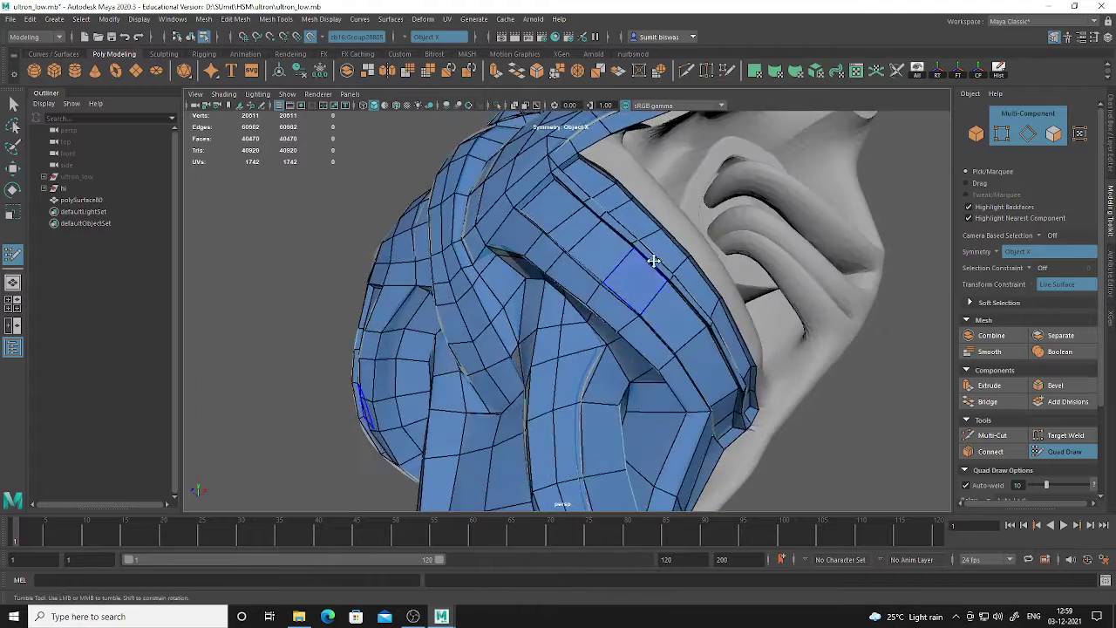
alt+right_drag(653, 259, 748, 444)
alt+drag(748, 444, 623, 291)
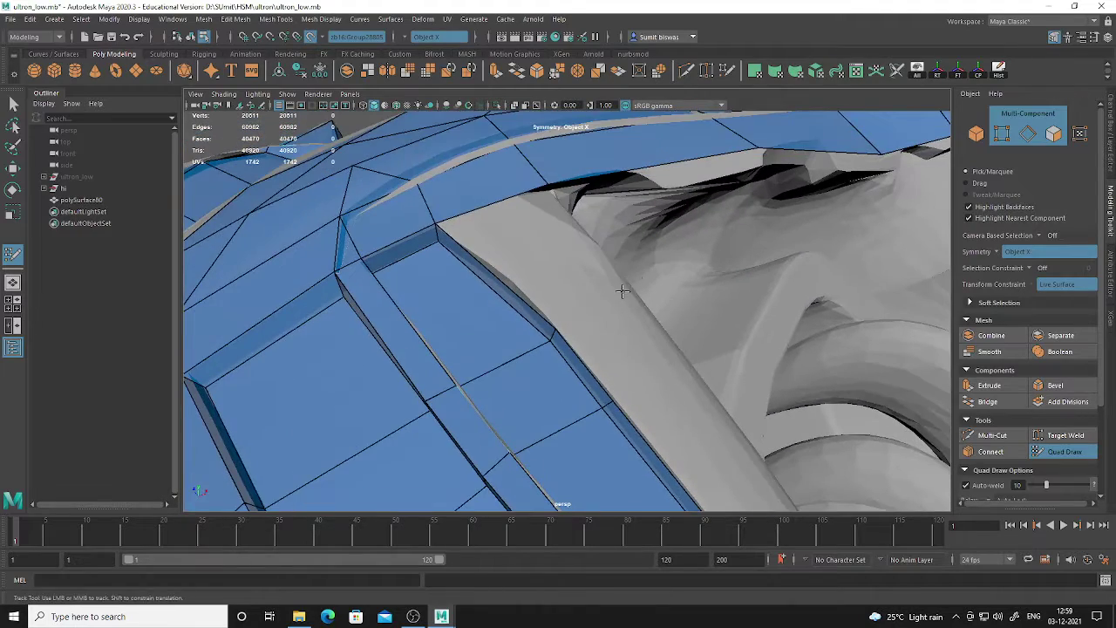
shift+click(572, 262)
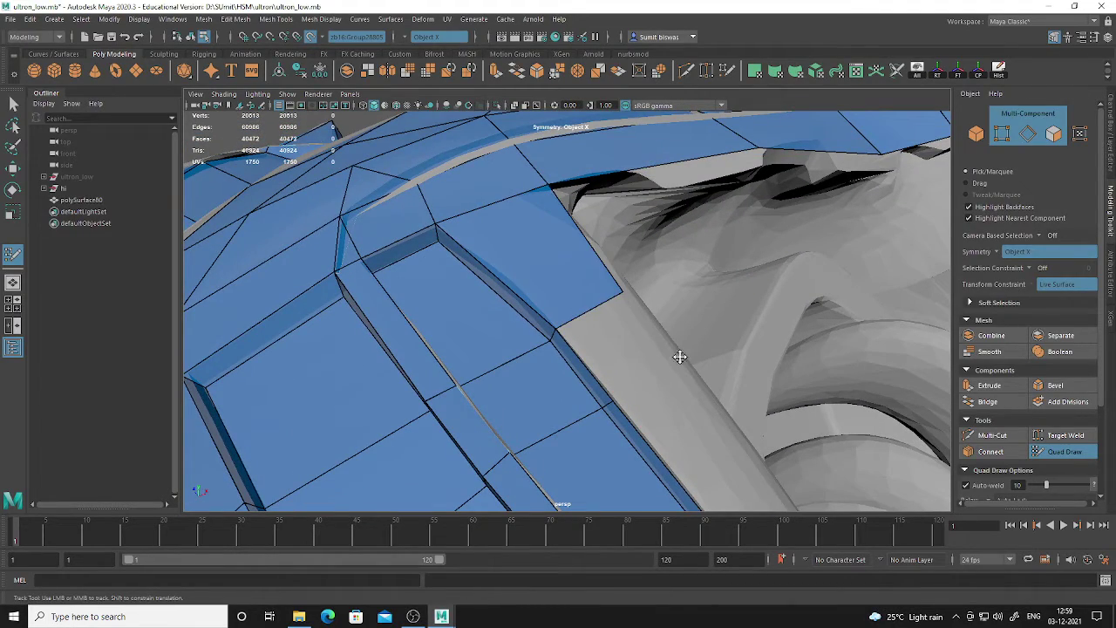
shift+click(636, 342)
Extend the strip down each arch's outer edge with three more quads matching the neighbouring divisions
mouse_move(635, 342)
alt+mouse_down()
mouse_move(660, 353)
mouse_move(644, 319)
alt+mouse_up()
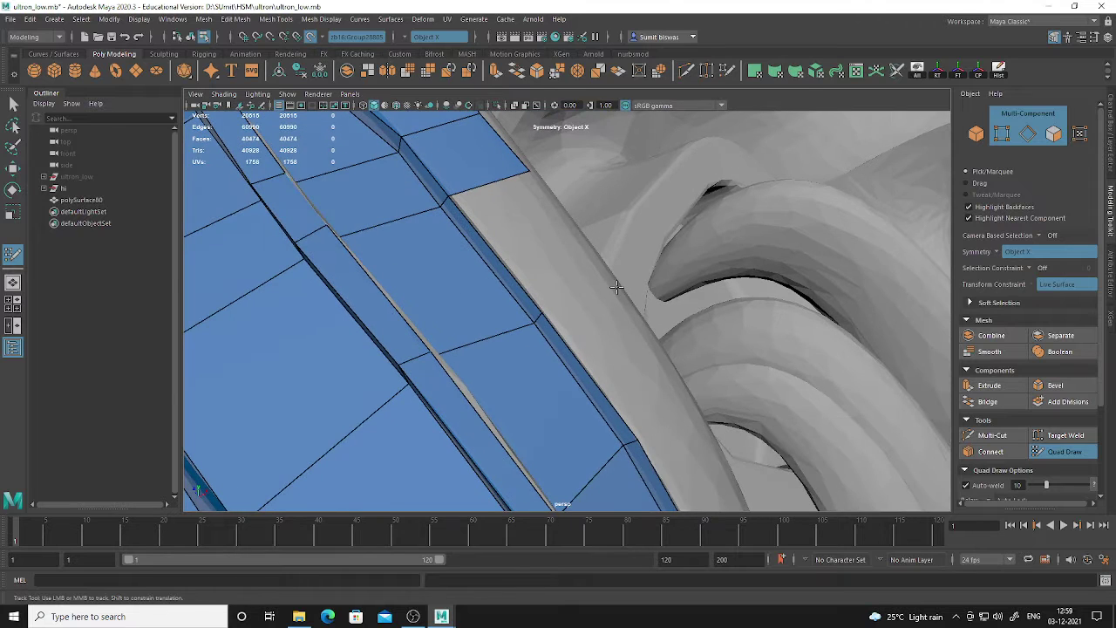
shift+click(549, 243)
alt+drag(655, 386, 463, 240)
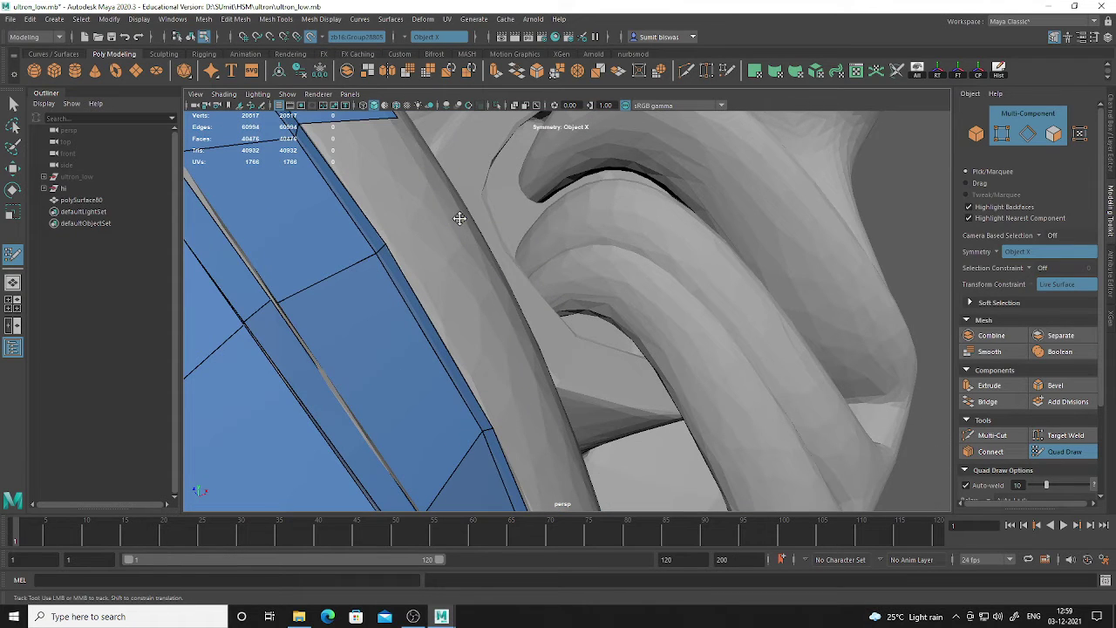
shift+click(409, 179)
click(546, 373)
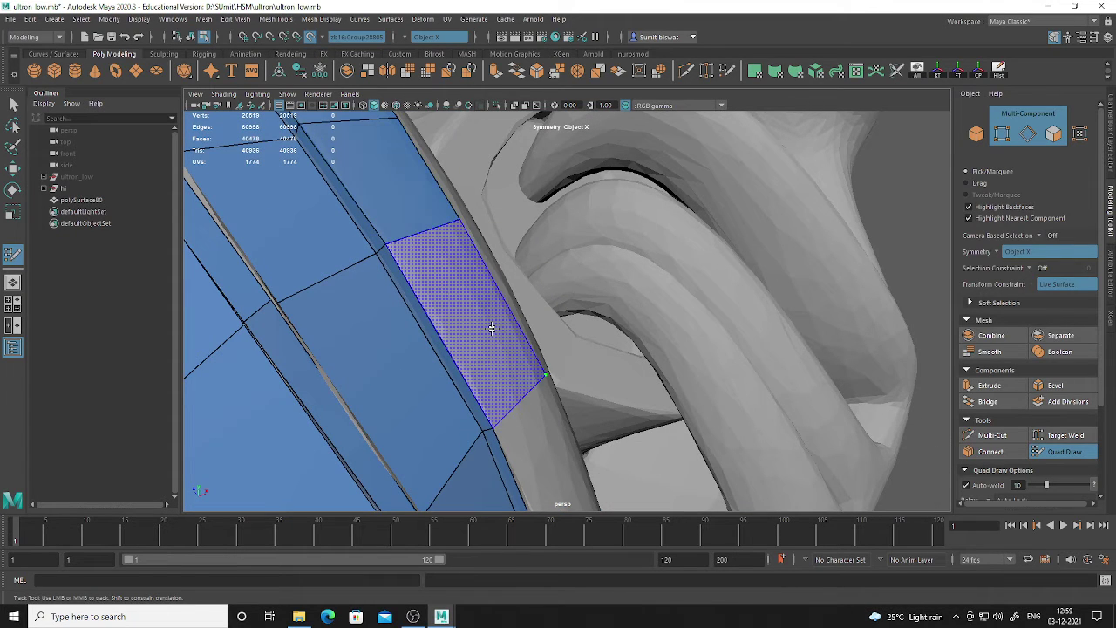
shift+click(491, 326)
Add one more quad to the outer strip toward each arch's lower end
mouse_move(506, 340)
alt+mouse_down()
mouse_move(543, 369)
mouse_move(524, 358)
mouse_move(505, 401)
alt+mouse_up()
alt+middle_drag(504, 402, 553, 366)
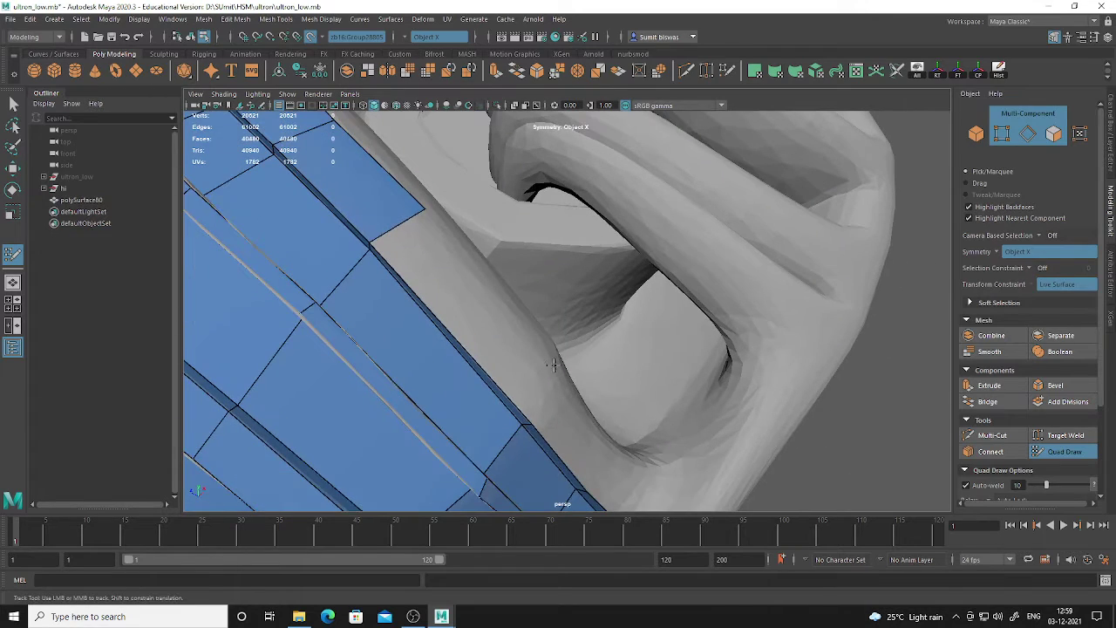
shift+click(500, 326)
alt+drag(500, 326, 550, 369)
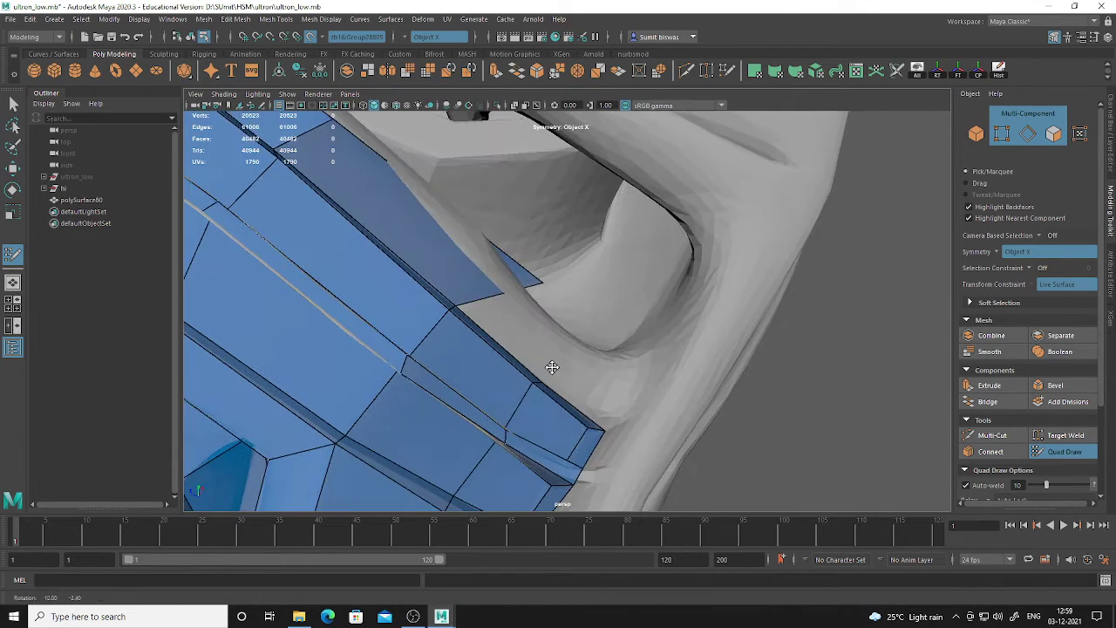
Redo the last quad of each arch's outer strip, extend the strip with two more quads toward the arch's lower end, and save
key(ctrl+z)
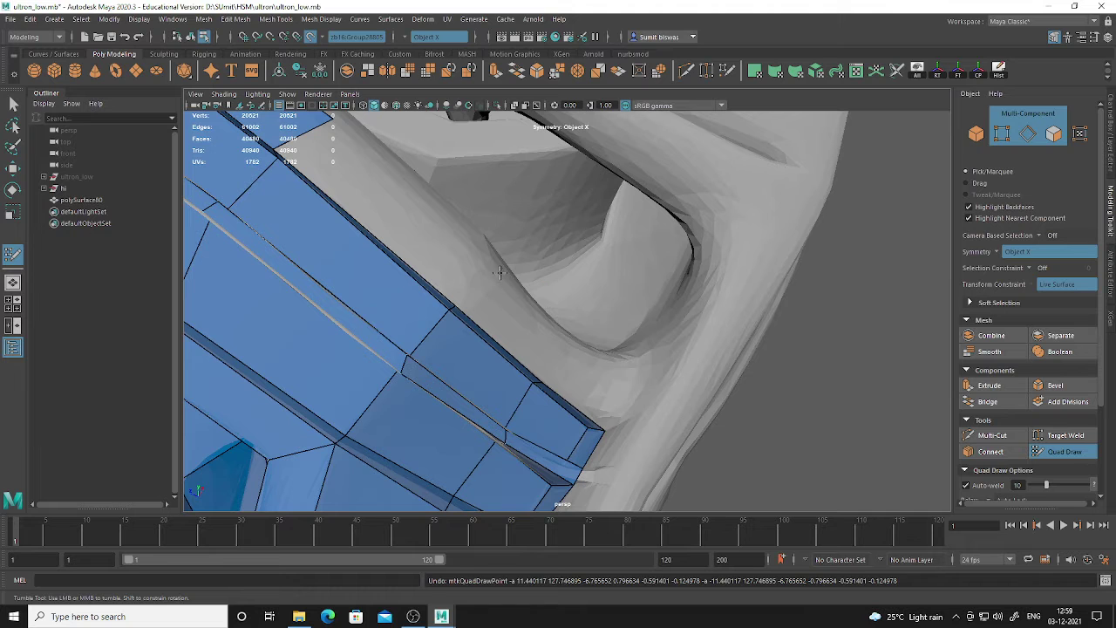
shift+click(420, 217)
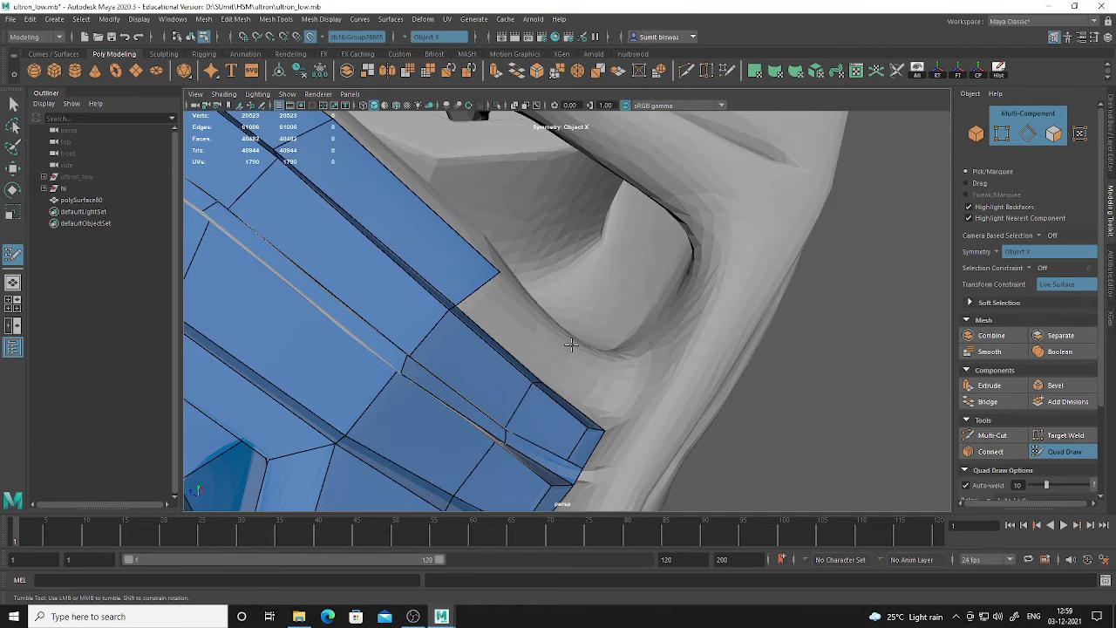
shift+click(527, 336)
alt+right_drag(528, 336, 579, 325)
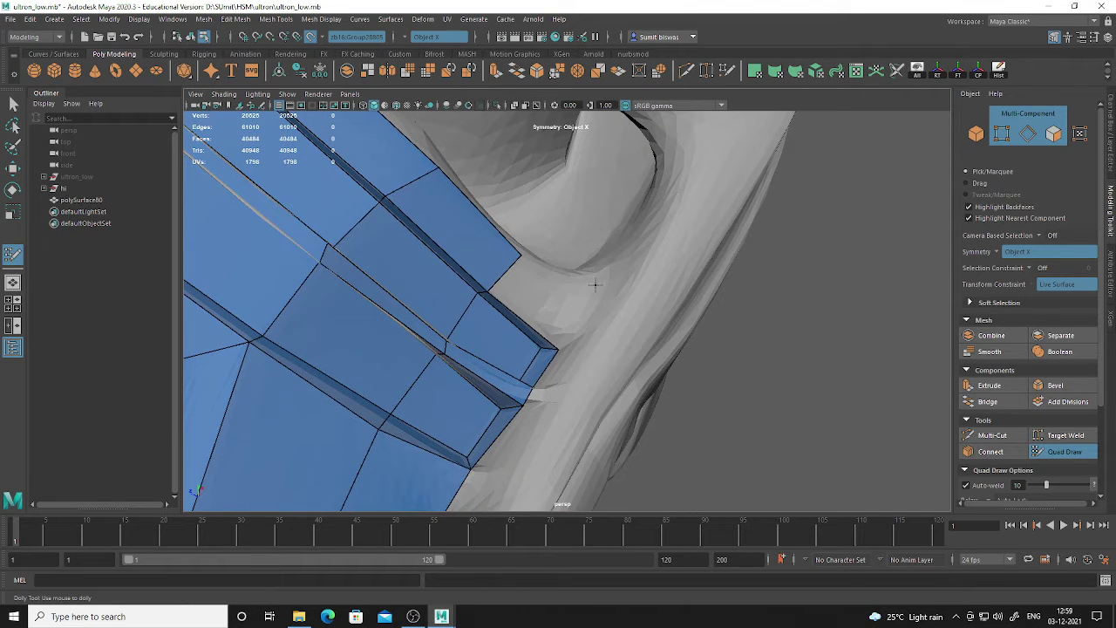
shift+click(543, 304)
mouse_move(812, 420)
alt+mouse_down()
mouse_move(362, 262)
mouse_move(478, 300)
mouse_move(503, 321)
alt+mouse_up()
key(ctrl+s)
Start a strip from the chest's upper edge, placing two quads along the shoulder-side edge of the outermost neck band
mouse_move(505, 375)
alt+mouse_down()
mouse_move(505, 385)
mouse_move(564, 394)
mouse_move(516, 411)
mouse_move(615, 376)
alt+mouse_up()
alt+right_drag(616, 376, 617, 401)
mouse_move(618, 401)
alt+middle_down()
mouse_move(633, 364)
mouse_move(523, 369)
alt+middle_up()
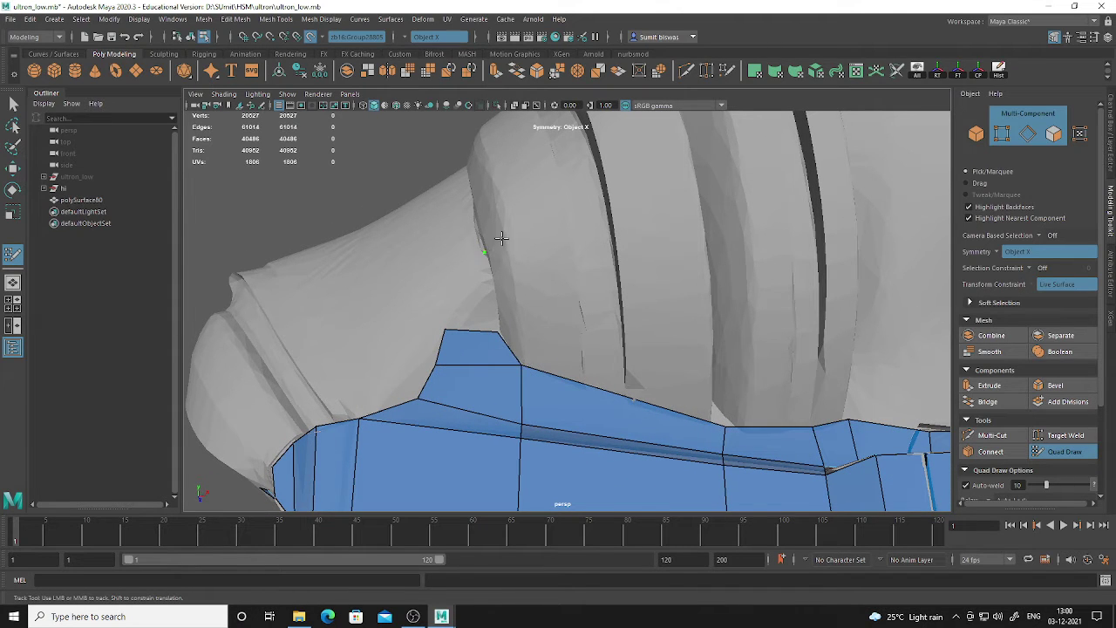
shift+click(507, 288)
alt+drag(533, 245, 732, 211)
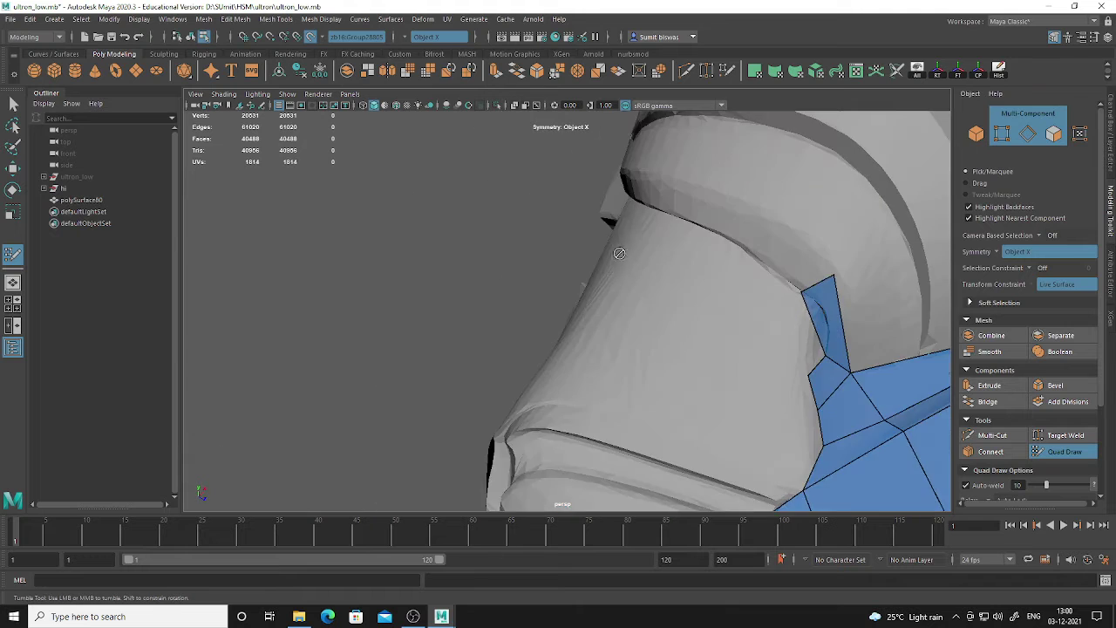
alt+middle_drag(732, 211, 634, 263)
click(618, 289)
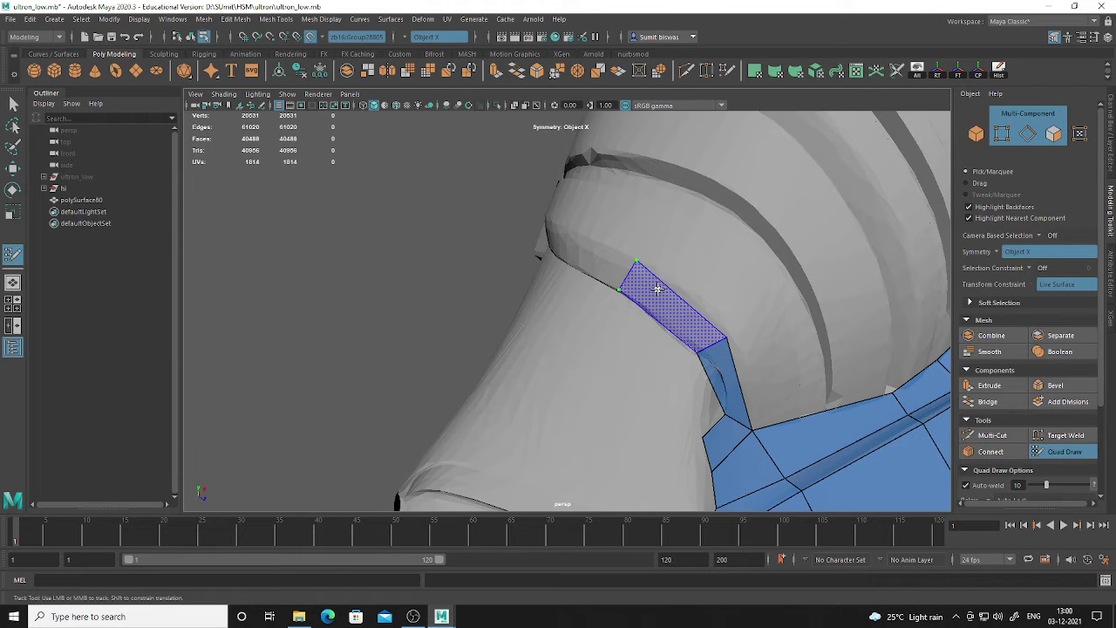
shift+click(658, 289)
Extend the neck-band strip over the top of the shoulder with three more quads, down to the band's rear end
alt+drag(593, 341, 696, 300)
alt+middle_drag(696, 301, 666, 345)
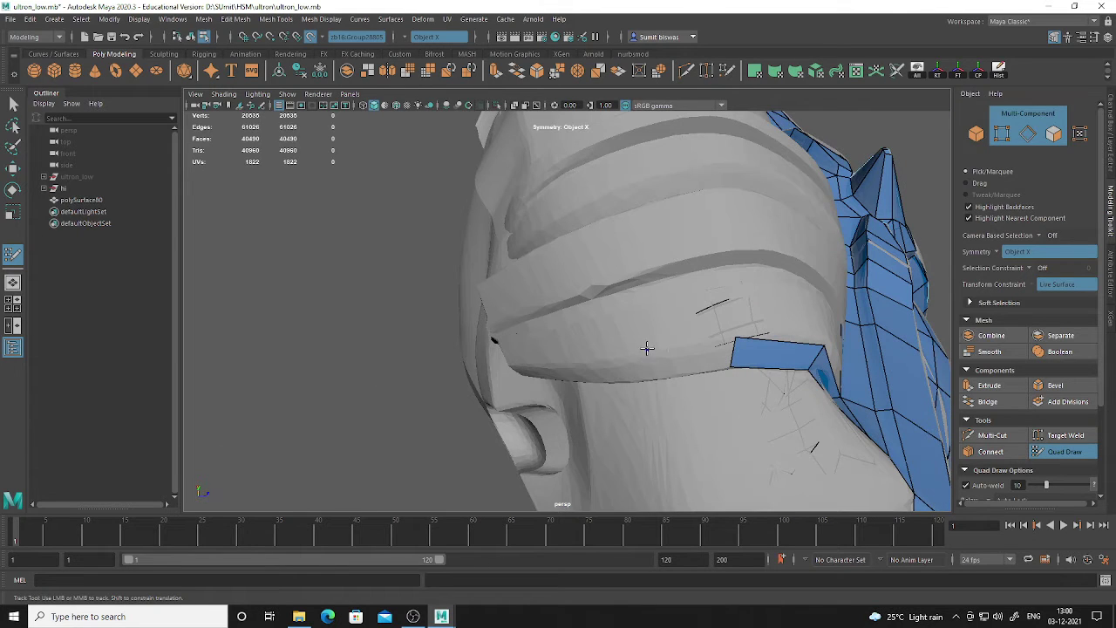
shift+click(683, 359)
alt+drag(683, 360, 641, 308)
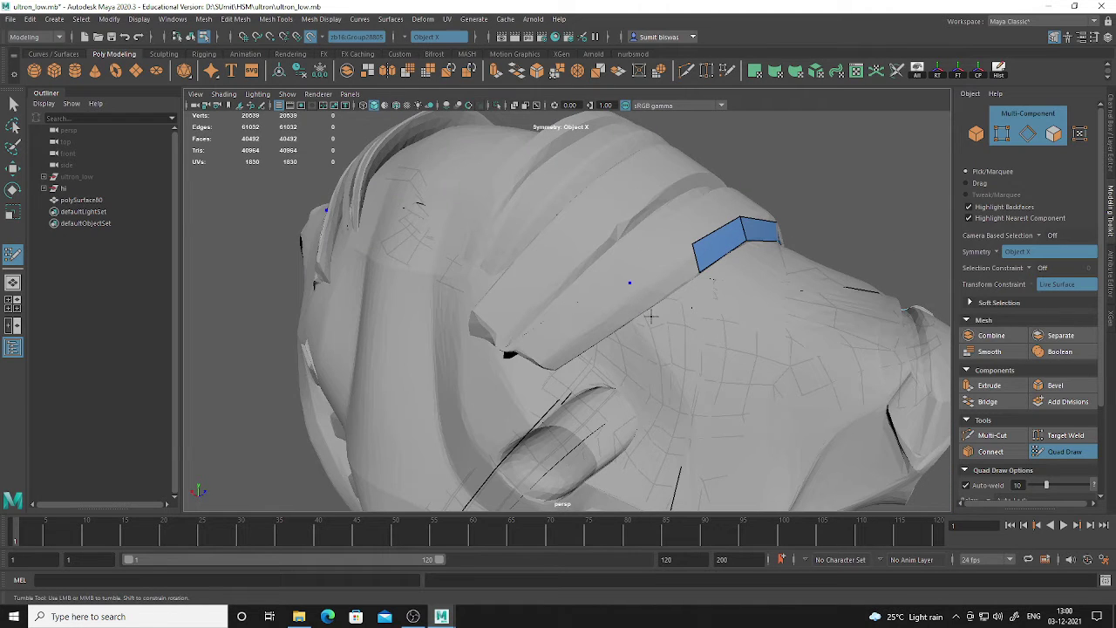
shift+click(665, 280)
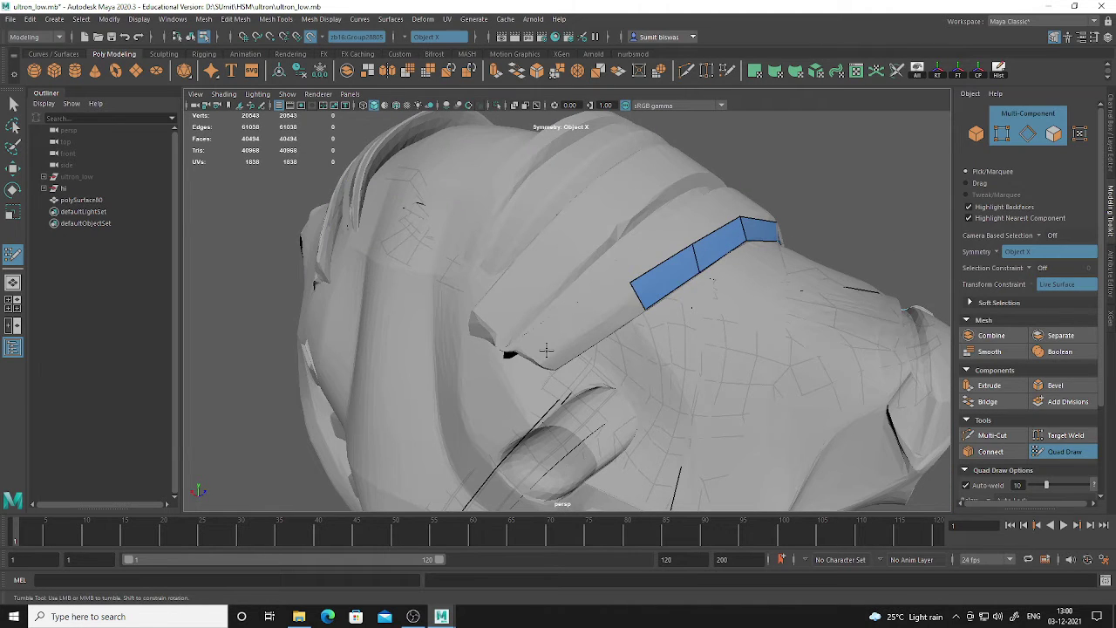
shift+click(586, 368)
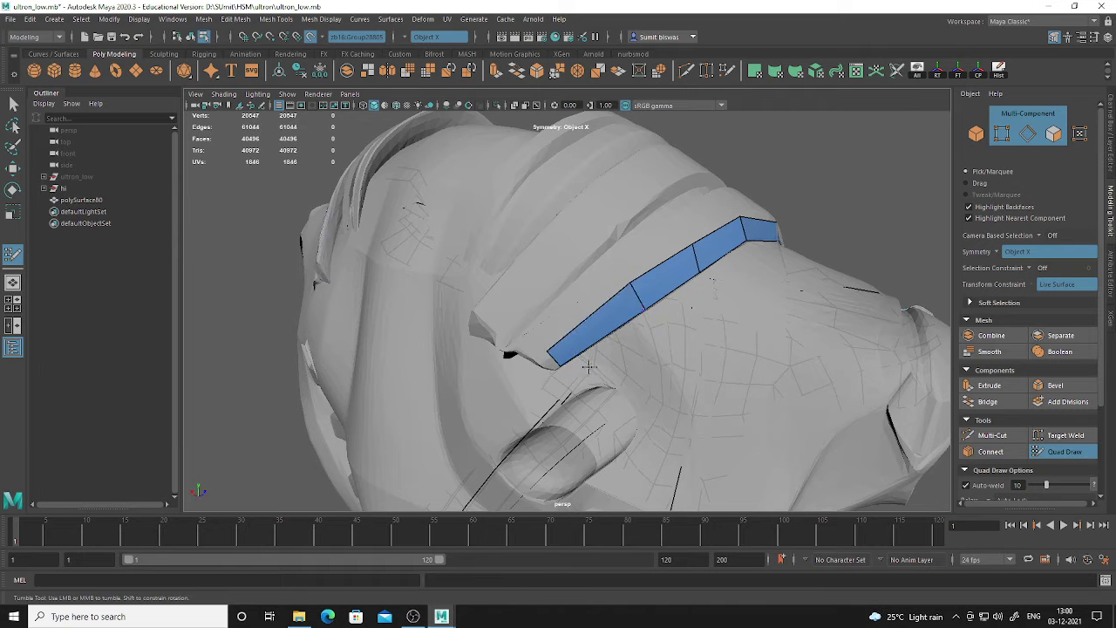
alt+drag(590, 368, 578, 323)
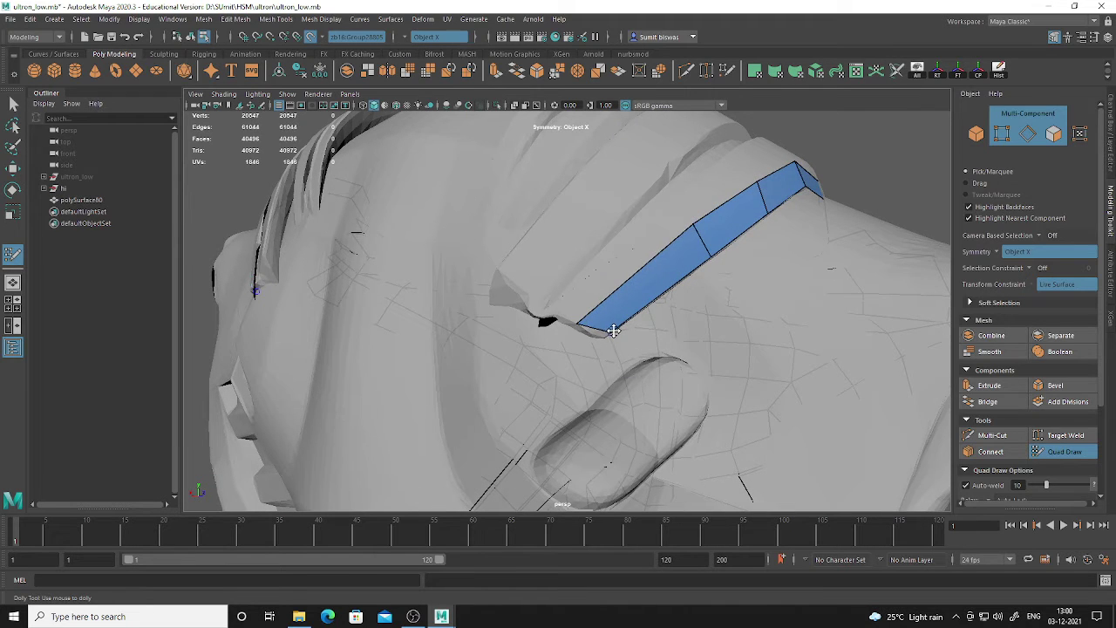
alt+drag(688, 370, 644, 314)
alt+middle_drag(644, 314, 644, 276)
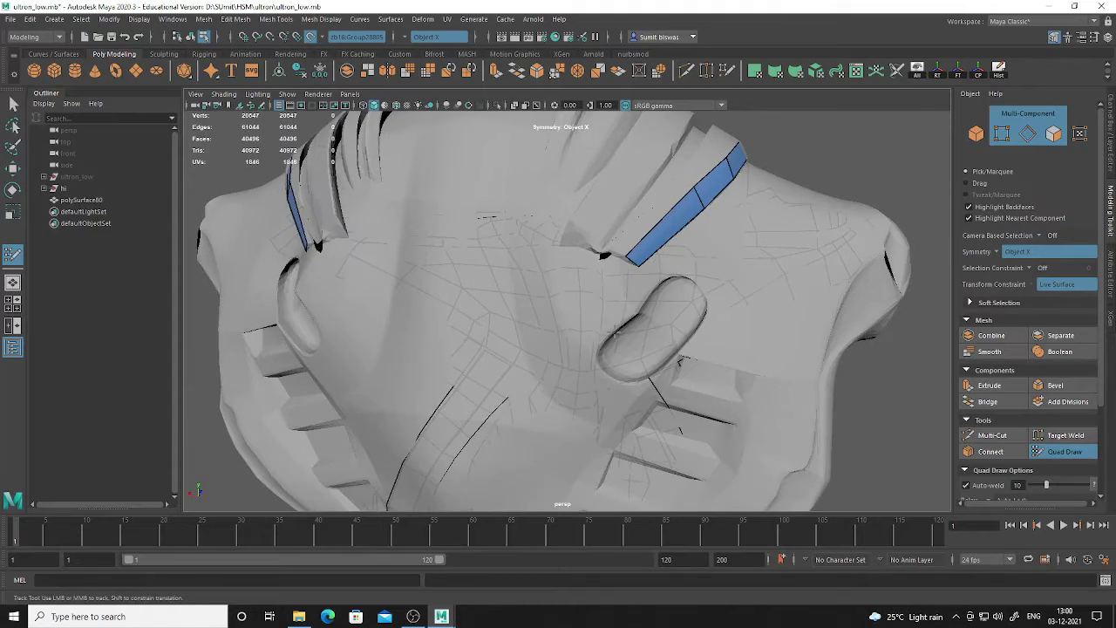
Insert an edge loop through the chest plate, starting at its upper edge beneath the outermost neck band's first groove
alt+drag(615, 347, 430, 406)
alt+middle_drag(430, 405, 506, 417)
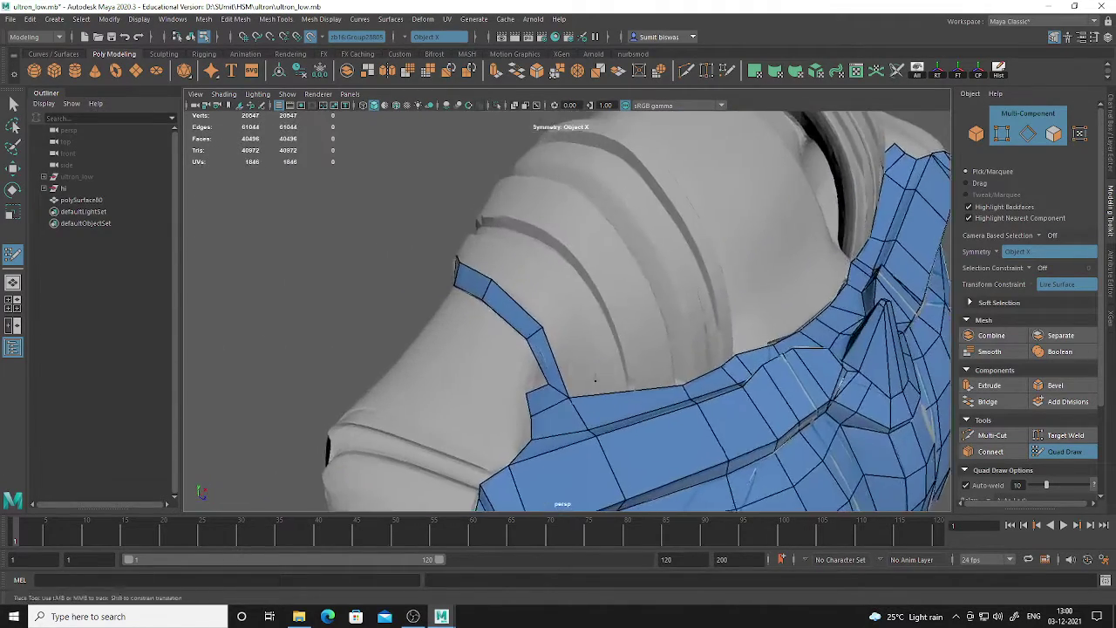
alt+drag(596, 378, 573, 381)
scroll(527, 338, up, 2)
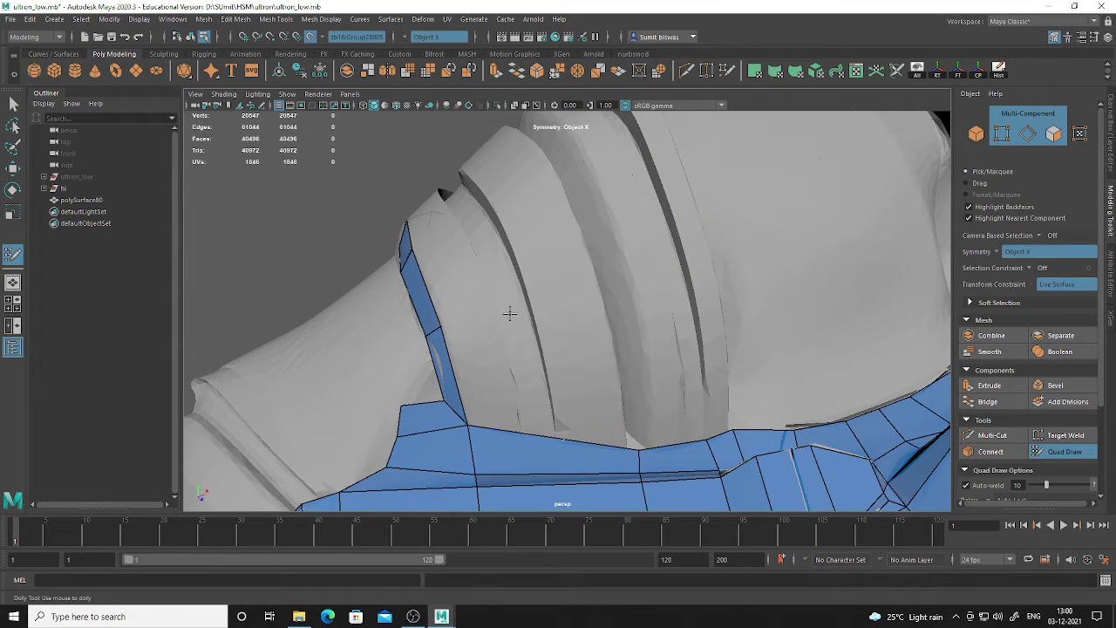
alt+drag(510, 313, 468, 291)
alt+middle_drag(469, 292, 563, 358)
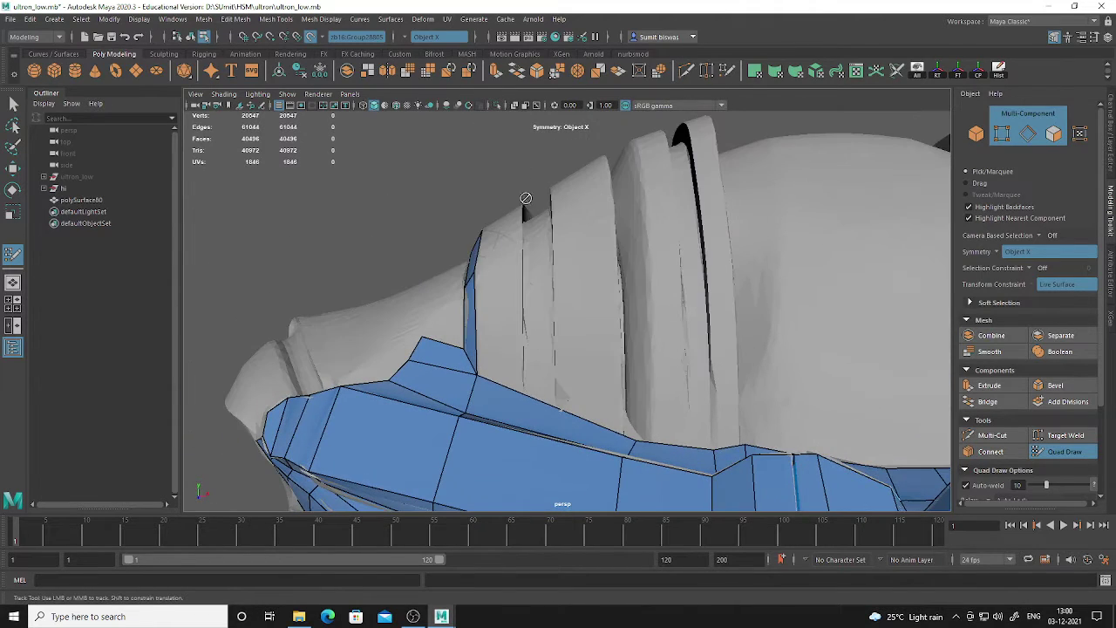
alt+drag(539, 253, 486, 271)
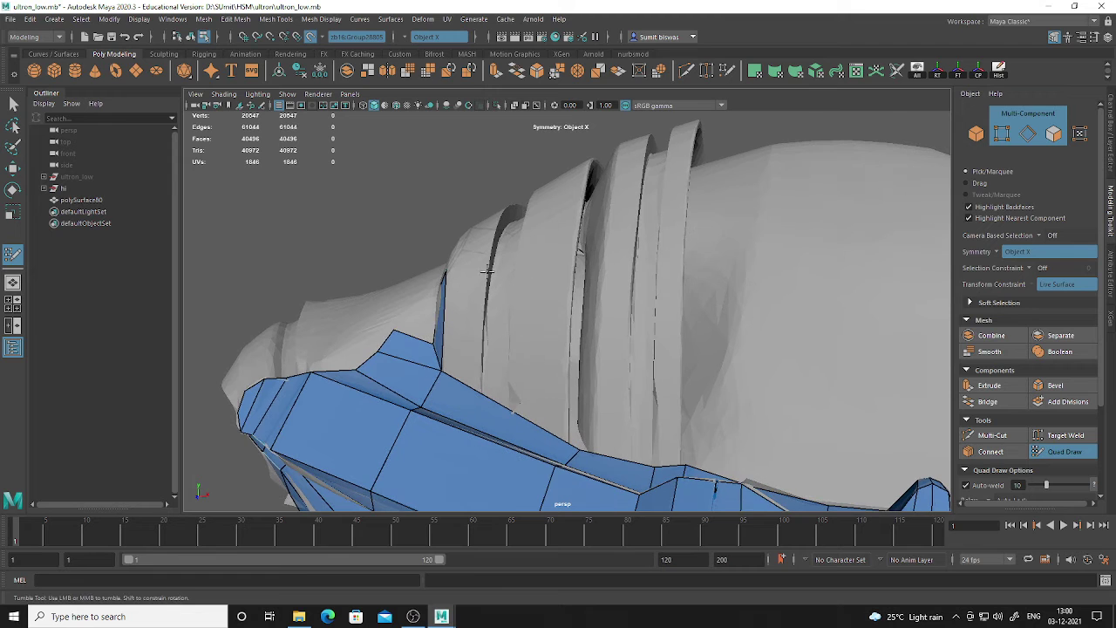
click(488, 269)
mouse_move(472, 406)
alt+mouse_down()
mouse_move(561, 324)
mouse_move(535, 381)
mouse_move(551, 316)
mouse_move(523, 241)
alt+mouse_up()
ctrl+click(523, 350)
Weld the new loop's vertex below the chest crease into the neighbouring chest vertex and delete the surplus edge beneath it
alt+right_drag(523, 240, 620, 375)
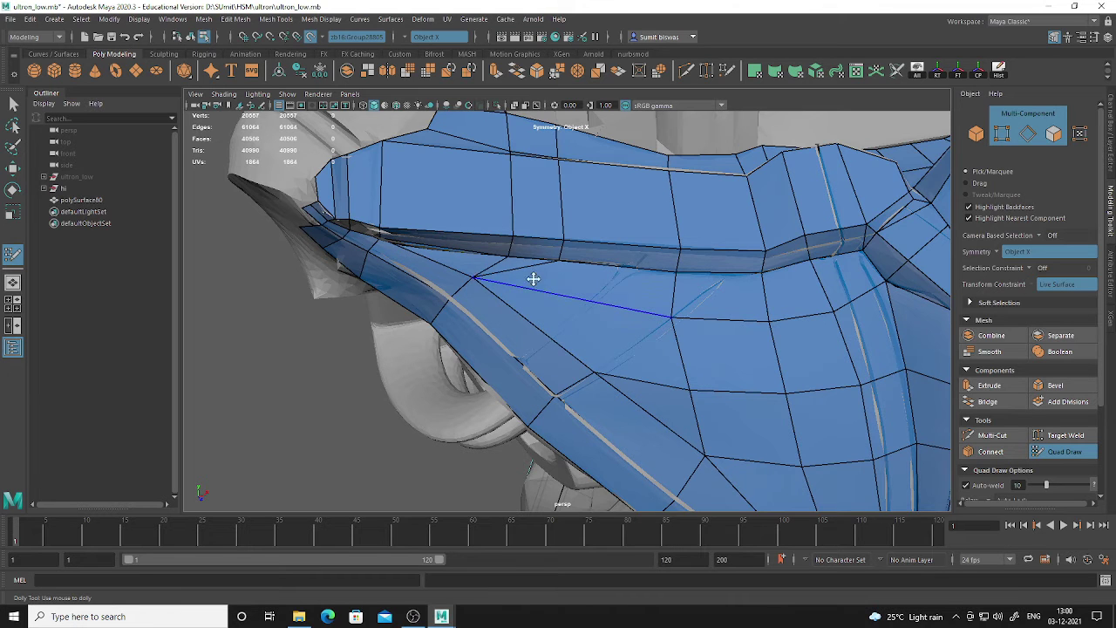
mouse_move(532, 278)
alt+mouse_down()
mouse_move(535, 324)
mouse_move(521, 326)
alt+mouse_up()
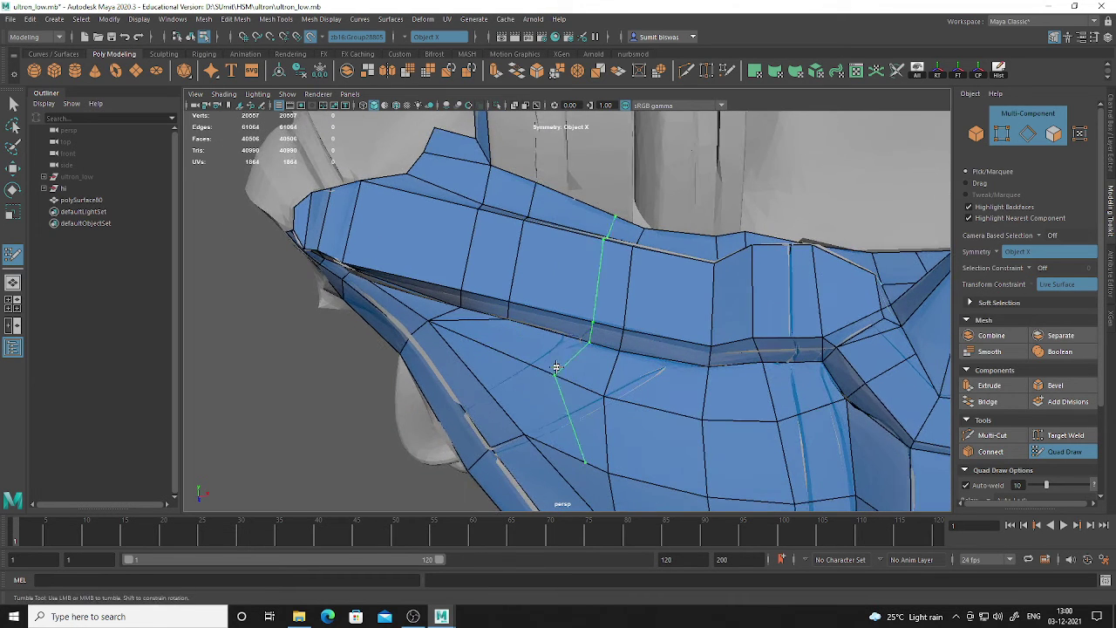
key(ctrl+z)
drag(571, 384, 604, 394)
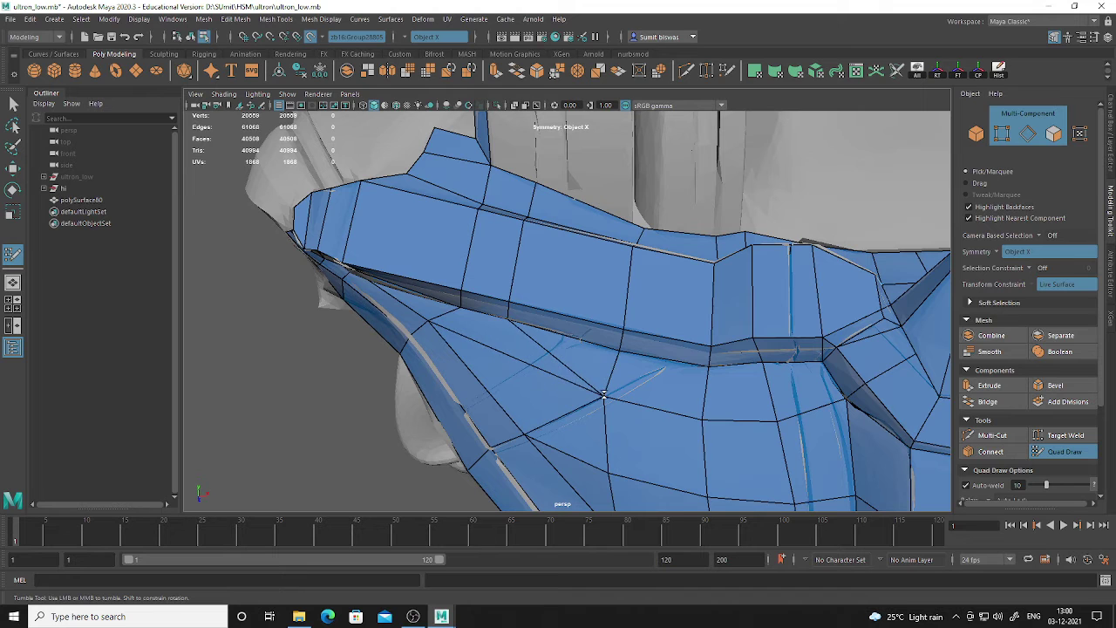
alt+middle_drag(563, 411, 561, 371)
ctrl+shift+click(579, 406)
alt+drag(551, 351, 556, 326)
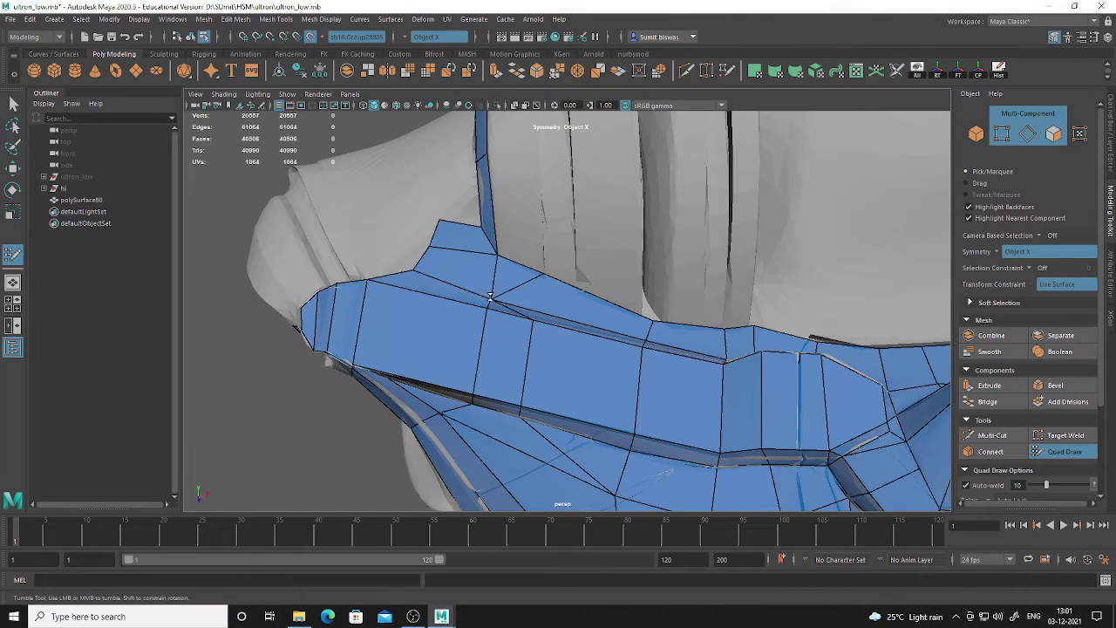
Weld the adjacent vertex on the upper chest border onto the new loop and delete the loop's remaining edges across the chest plate
drag(491, 302, 517, 303)
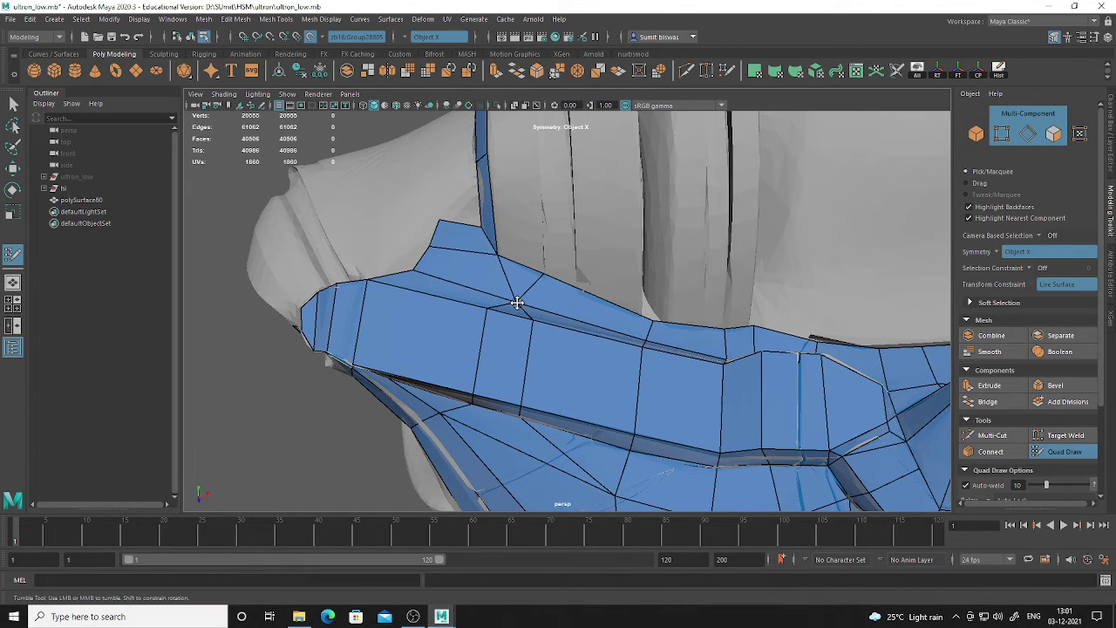
alt+middle_drag(554, 375, 555, 298)
ctrl+shift+click(534, 288)
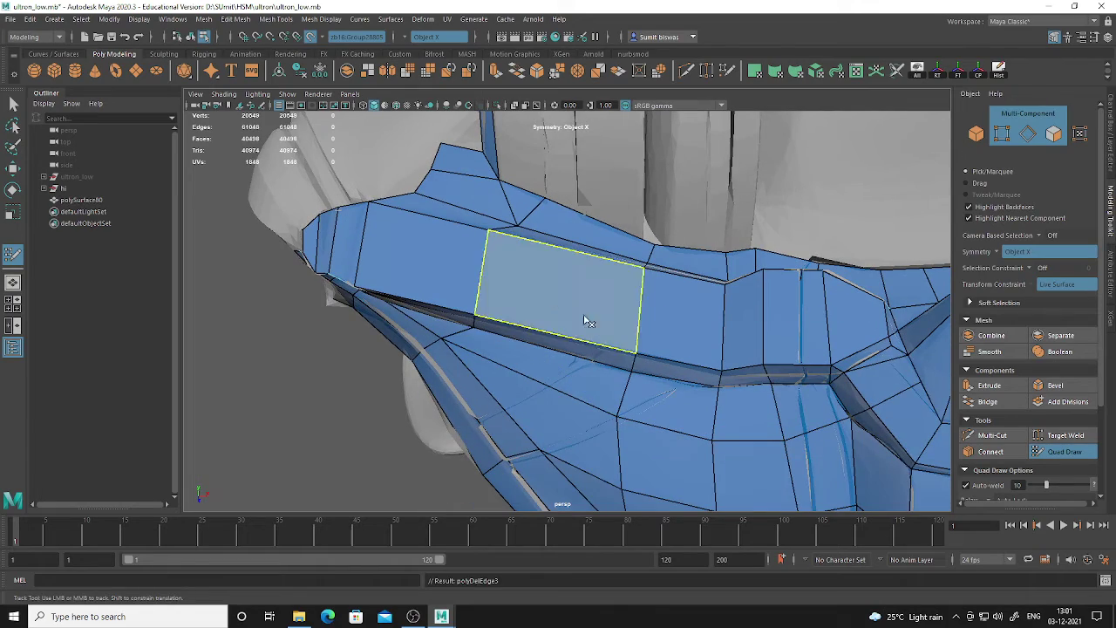
Start a second row beside the neck-band strip by filling one quad from the chest's upper edge to the first groove
mouse_move(575, 309)
alt+mouse_down()
mouse_move(566, 319)
mouse_move(590, 328)
mouse_move(558, 297)
alt+mouse_up()
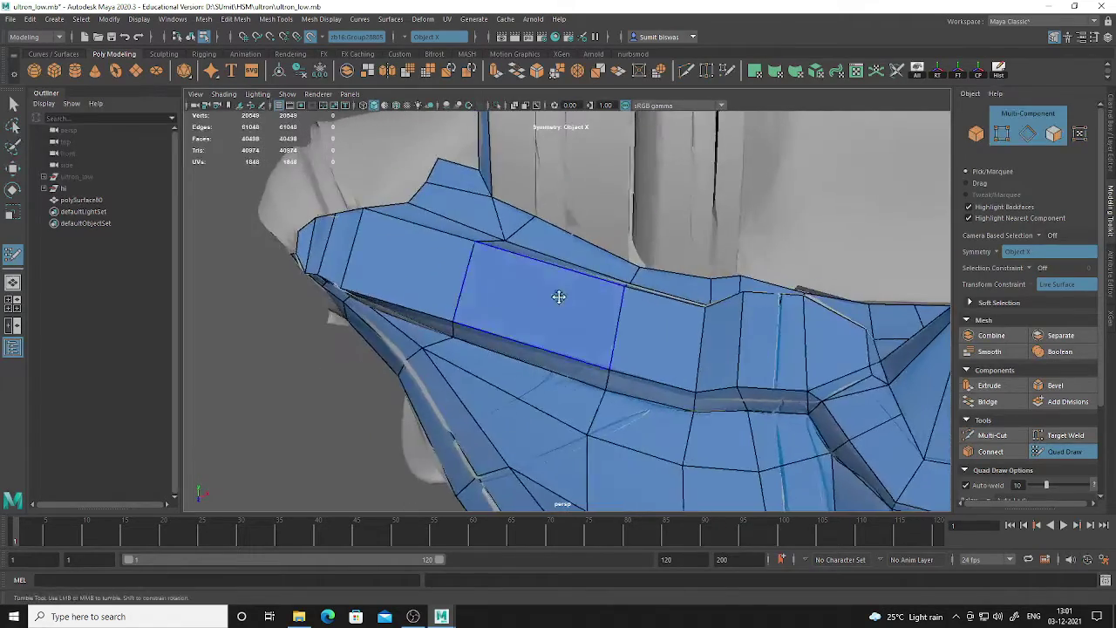
alt+middle_drag(558, 297, 558, 363)
alt+drag(558, 363, 565, 334)
alt+right_drag(566, 334, 575, 326)
click(570, 269)
shift+click(541, 311)
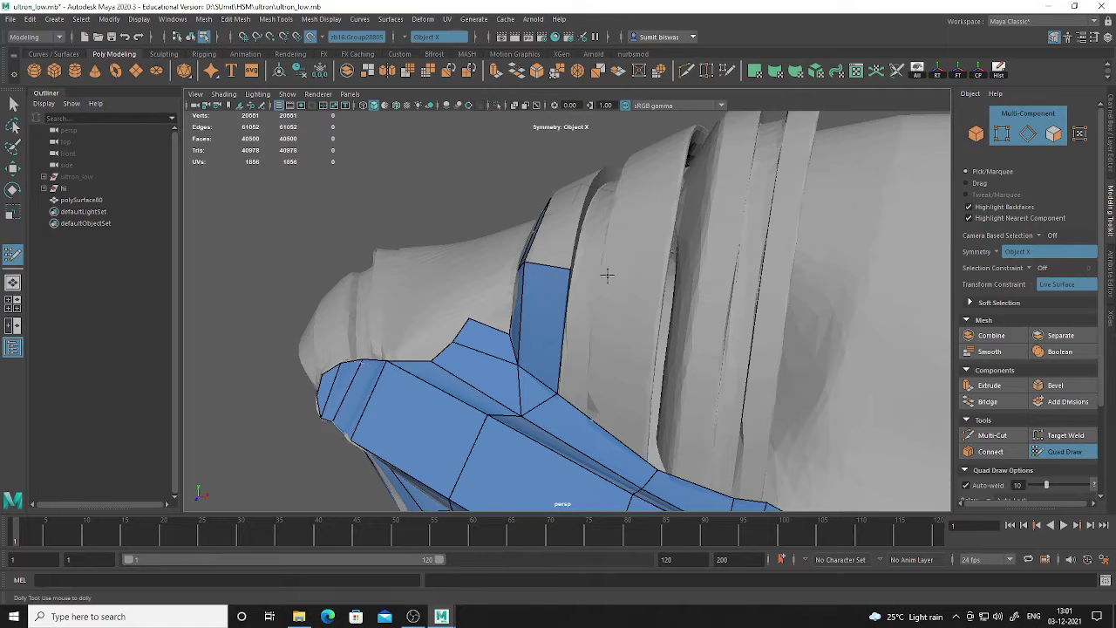
Undo the misfilled face and extend the second row with four quads over the shoulder to the neck band's rear end
alt+drag(610, 248, 602, 287)
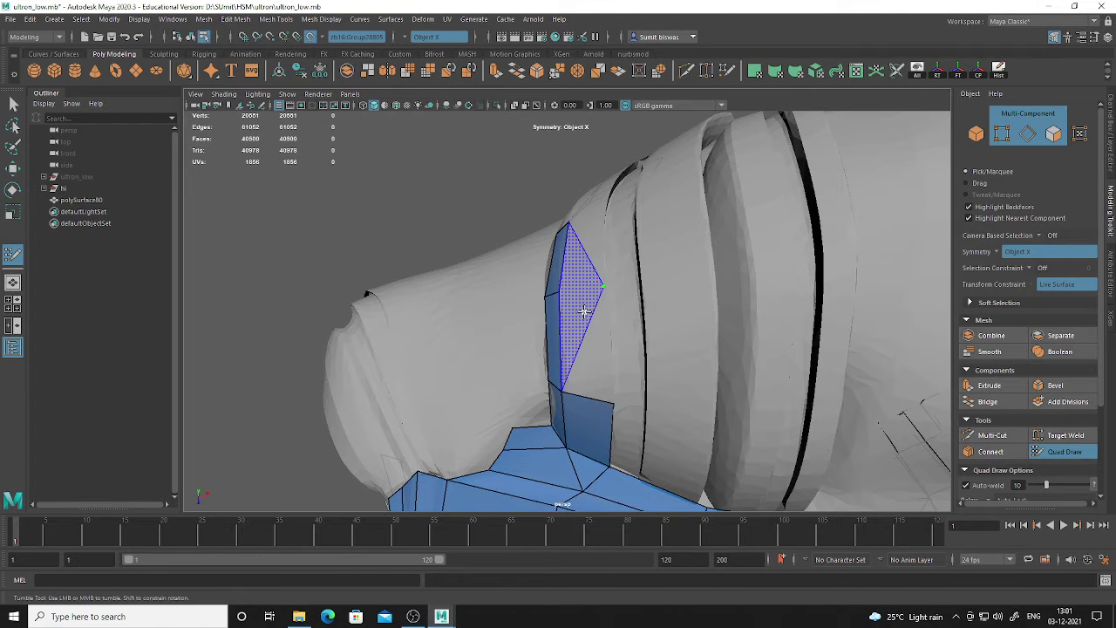
key(ctrl+z)
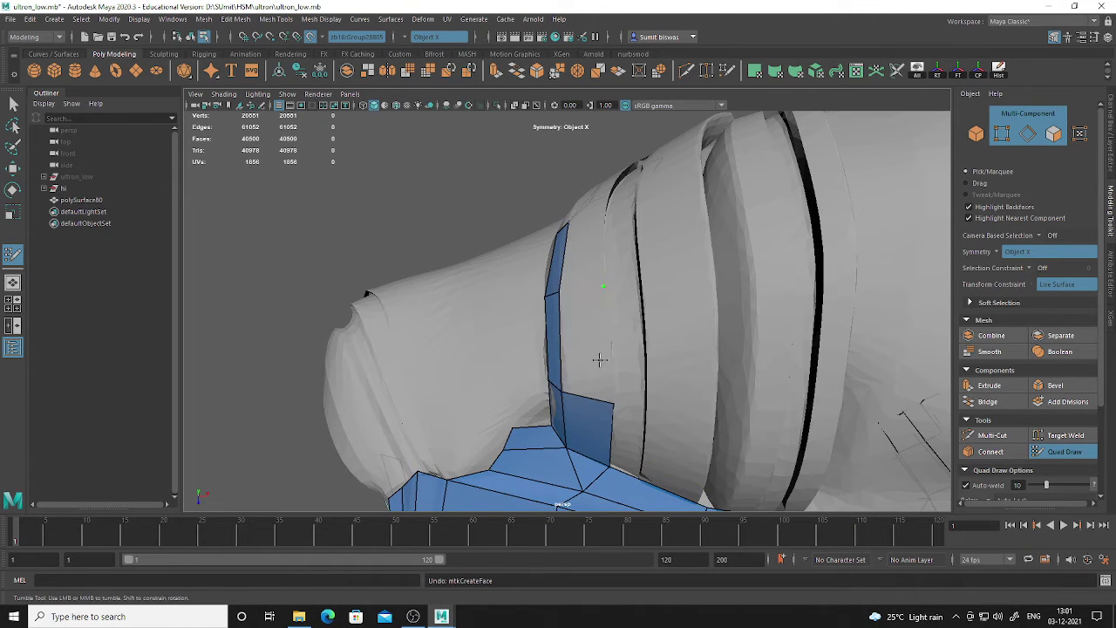
alt+drag(599, 359, 584, 208)
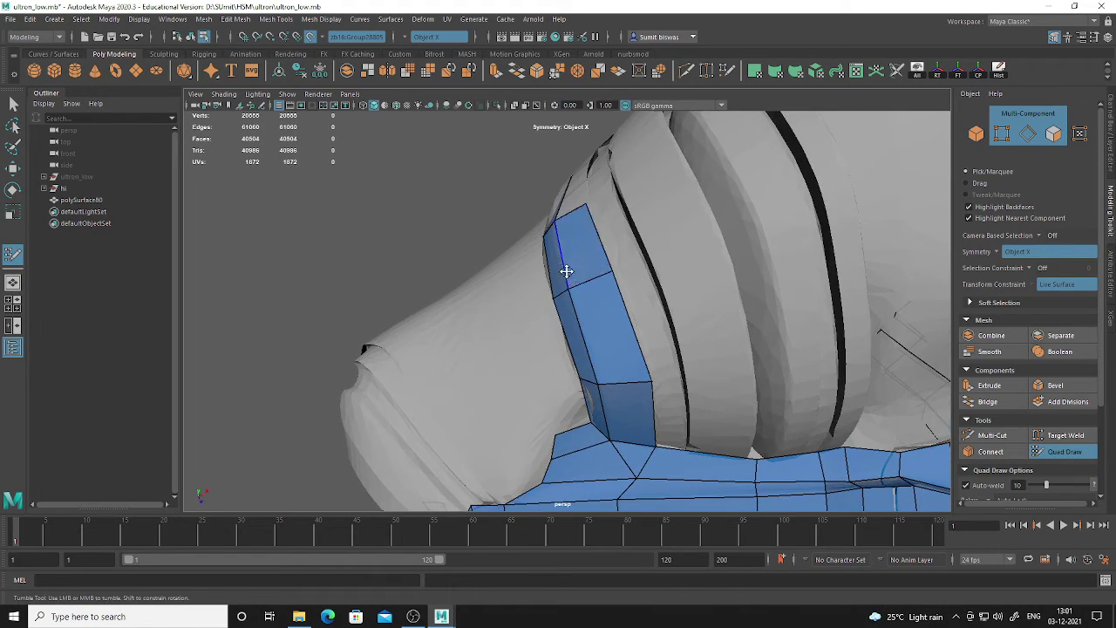
alt+drag(567, 271, 695, 232)
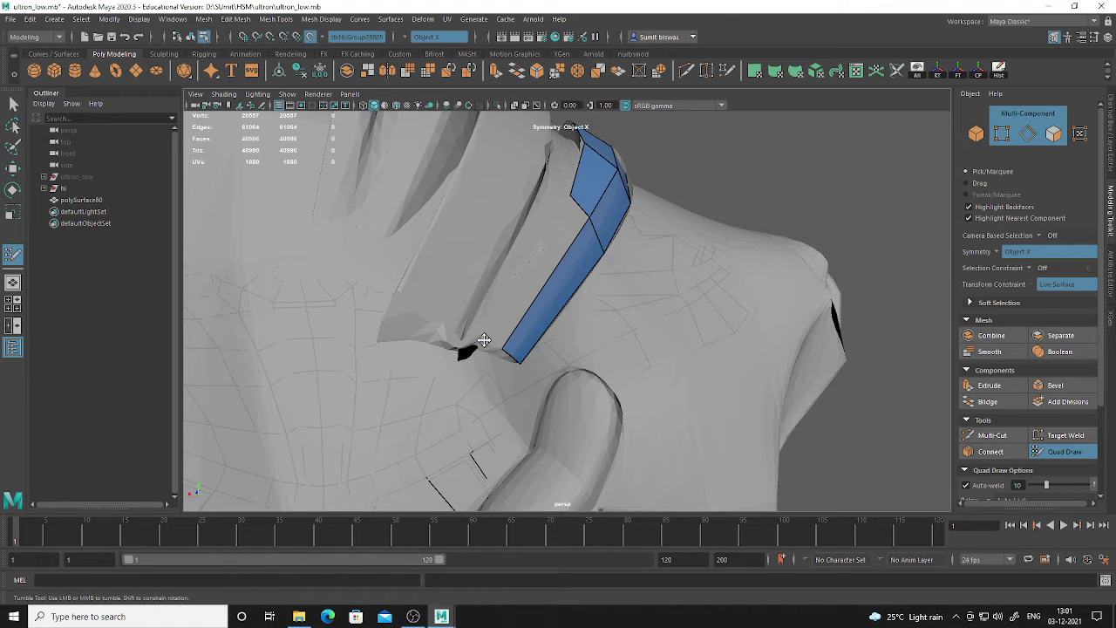
alt+drag(691, 307, 505, 254)
alt+right_drag(506, 253, 618, 296)
alt+drag(617, 295, 559, 197)
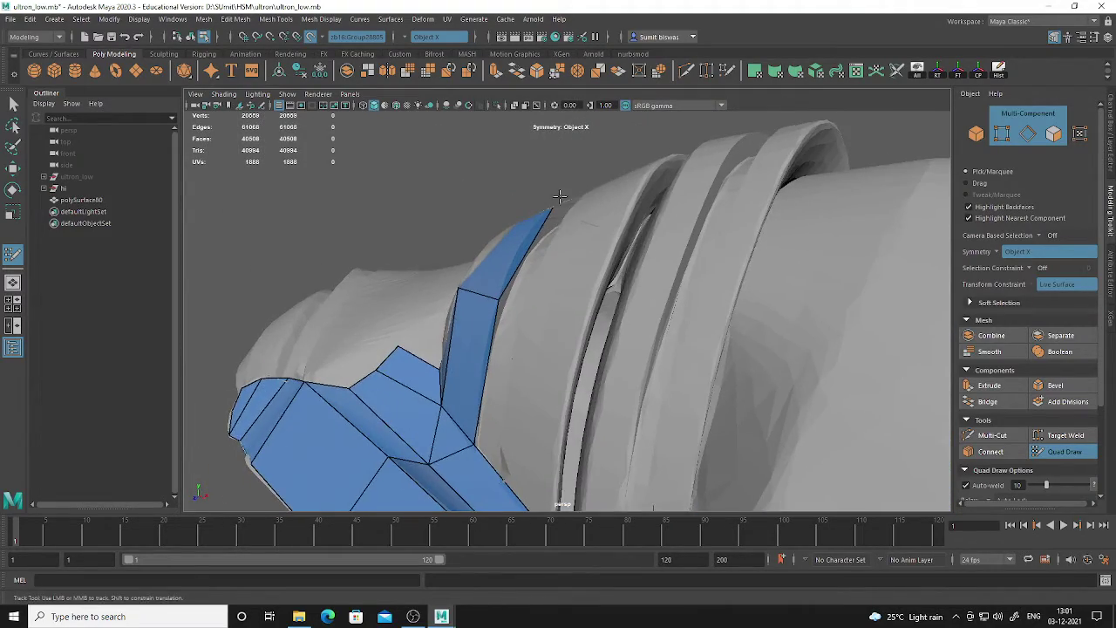
Cut an edge with Multi-Cut from the chest's upper edge below the first groove to the welded vertex on the chest border
alt+drag(689, 329, 625, 373)
alt+middle_drag(625, 373, 618, 282)
alt+right_drag(618, 282, 615, 320)
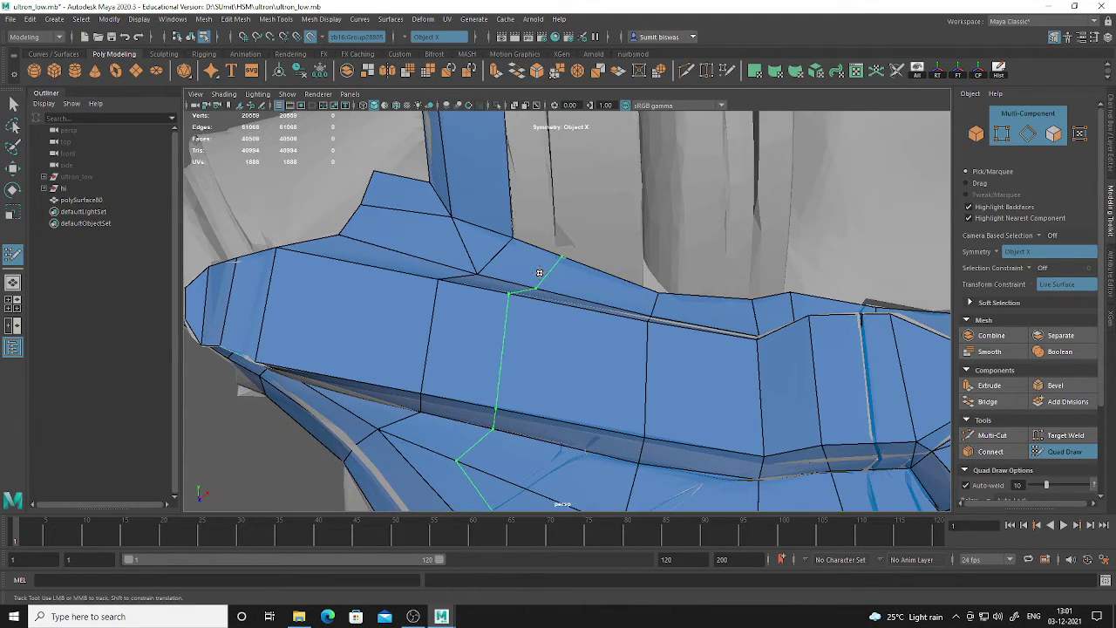
click(992, 435)
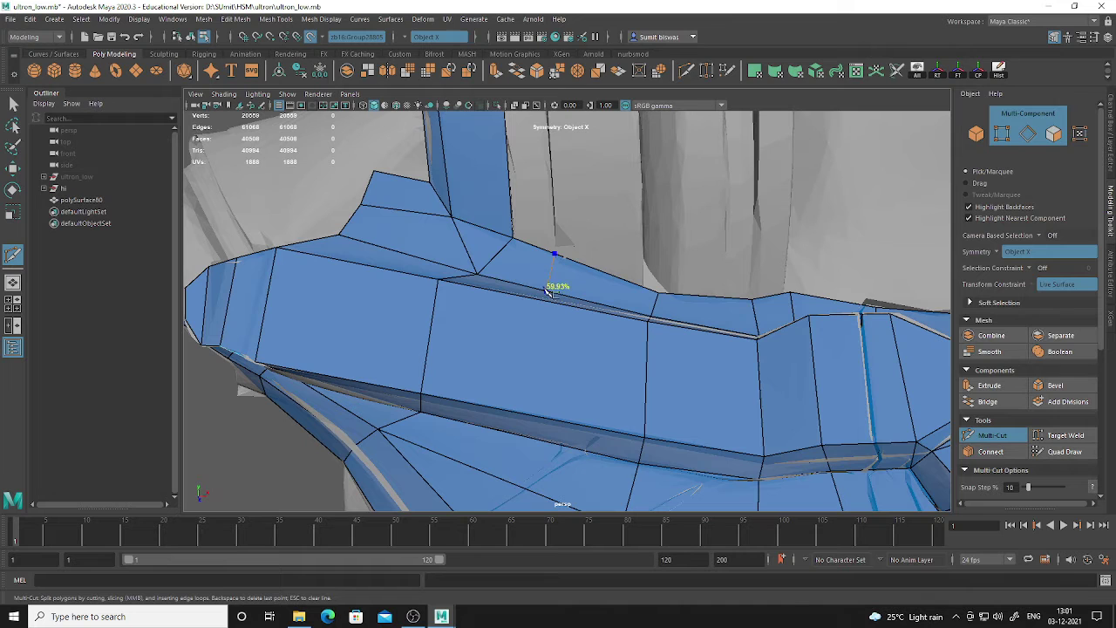
right_click(549, 324)
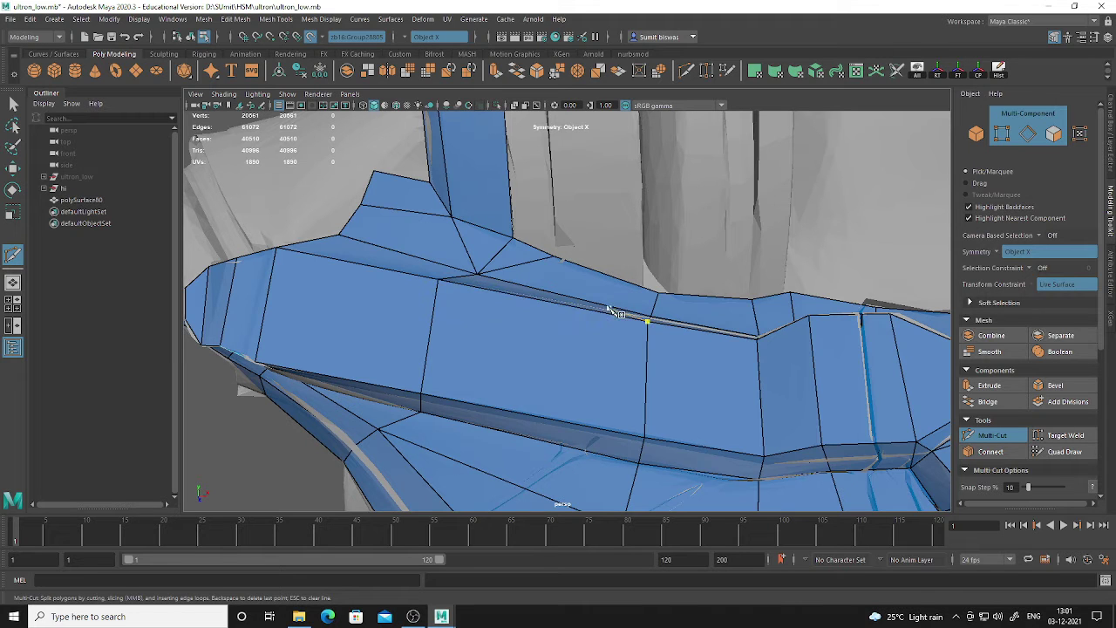
alt+middle_drag(643, 315, 585, 319)
click(592, 320)
Leave Multi-Cut, return the low-poly mesh to object mode, and reactivate Quad Draw on it
key(w)
mouse_move(503, 231)
right_down()
mouse_move(515, 255)
mouse_move(539, 264)
right_up()
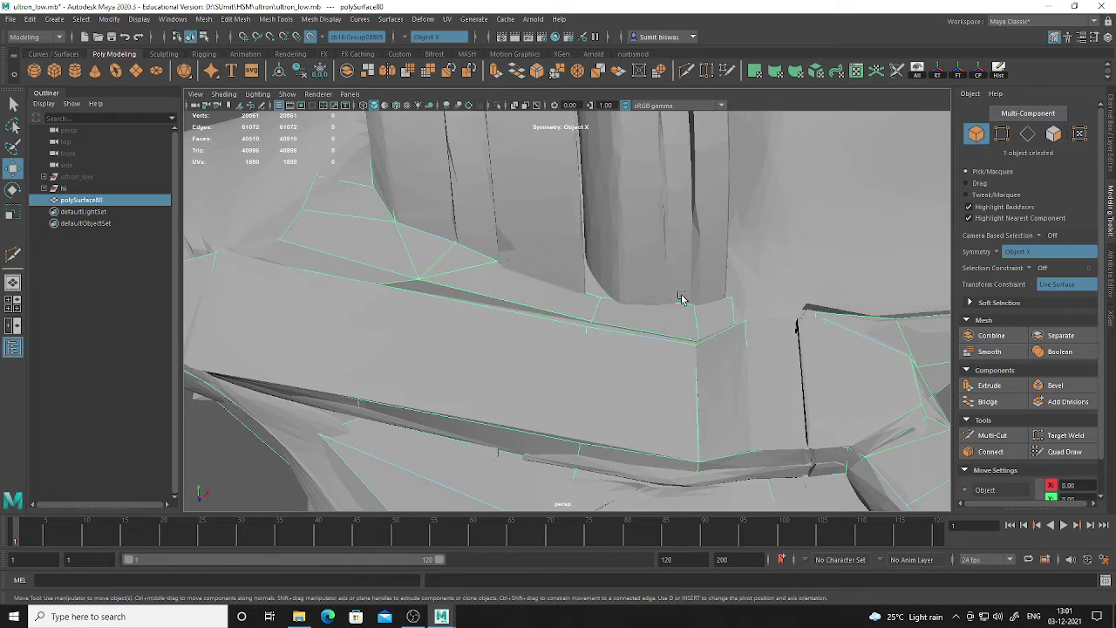
click(1064, 450)
right_click(488, 271)
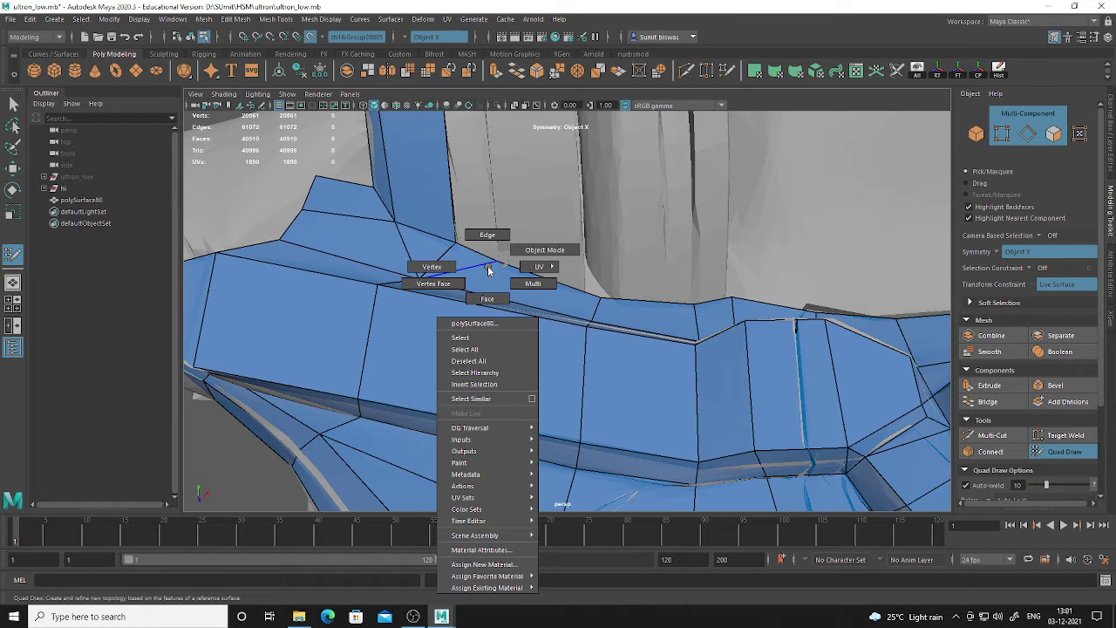
click(501, 259)
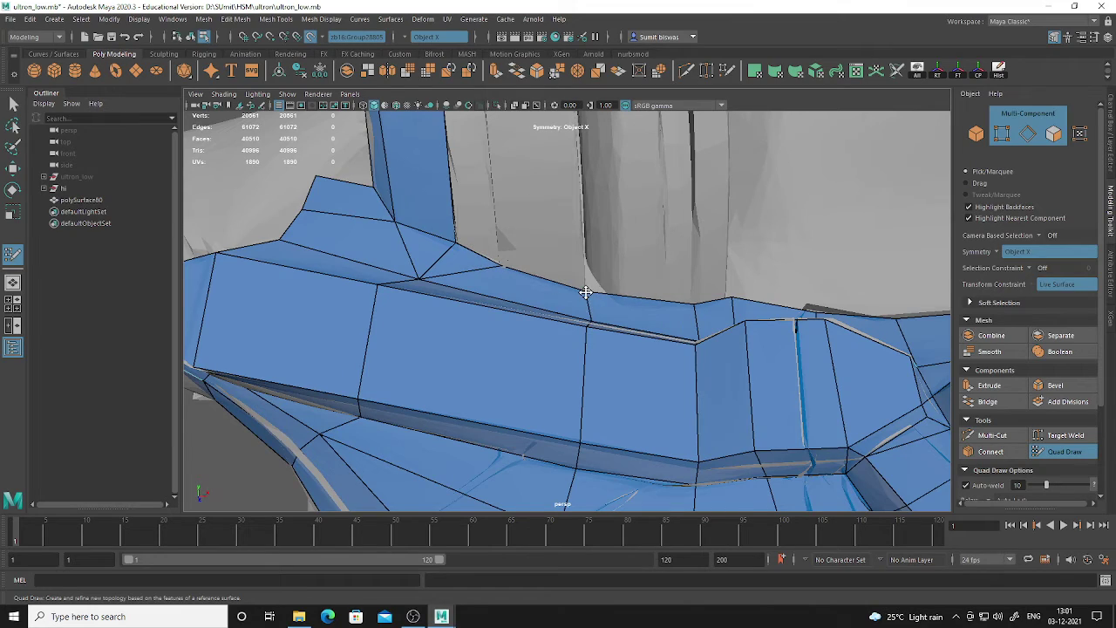
Examine the chest's upper edge, the neck grooves and the uncovered side opening of the torso
alt+drag(585, 293, 544, 298)
alt+middle_drag(544, 298, 595, 313)
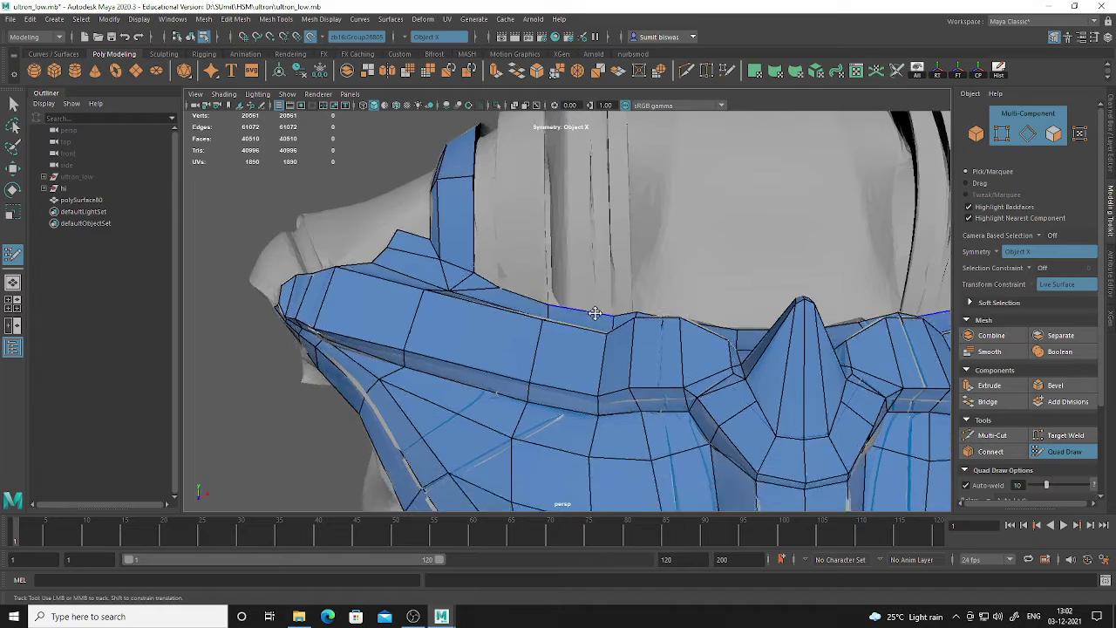
alt+drag(595, 313, 571, 279)
alt+right_drag(571, 278, 589, 292)
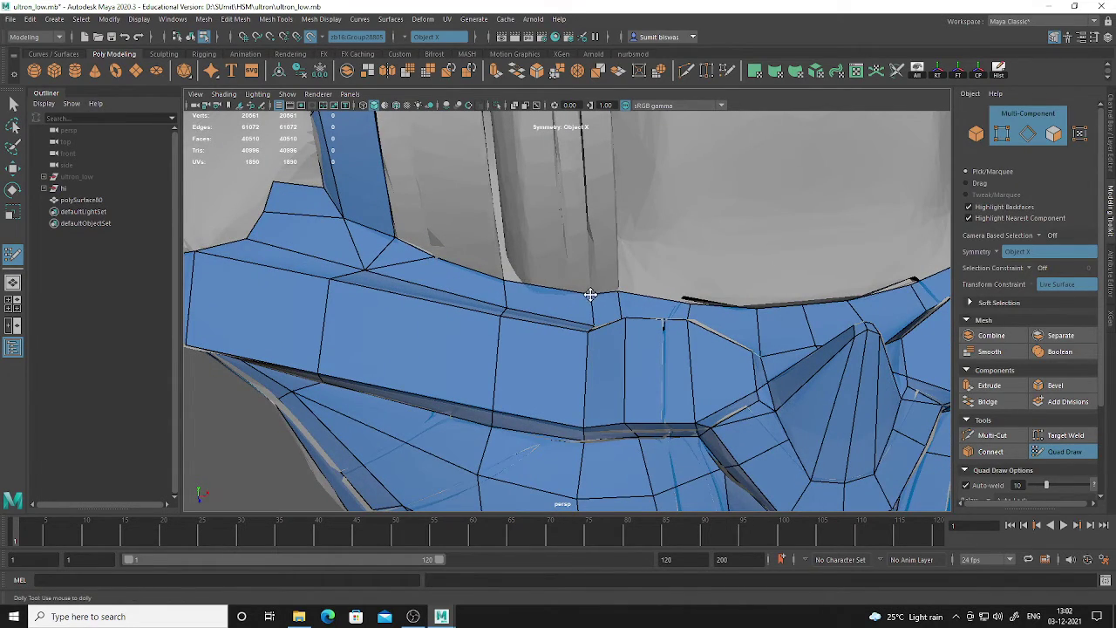
alt+drag(591, 295, 503, 231)
alt+middle_drag(503, 232, 527, 286)
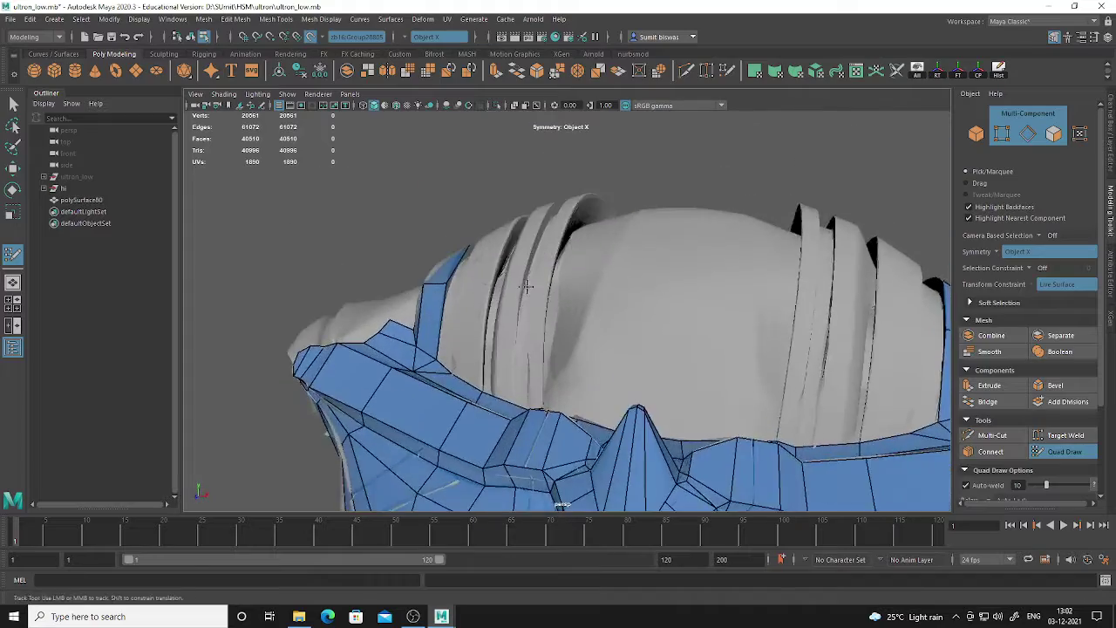
alt+drag(527, 286, 572, 303)
alt+middle_drag(572, 302, 619, 282)
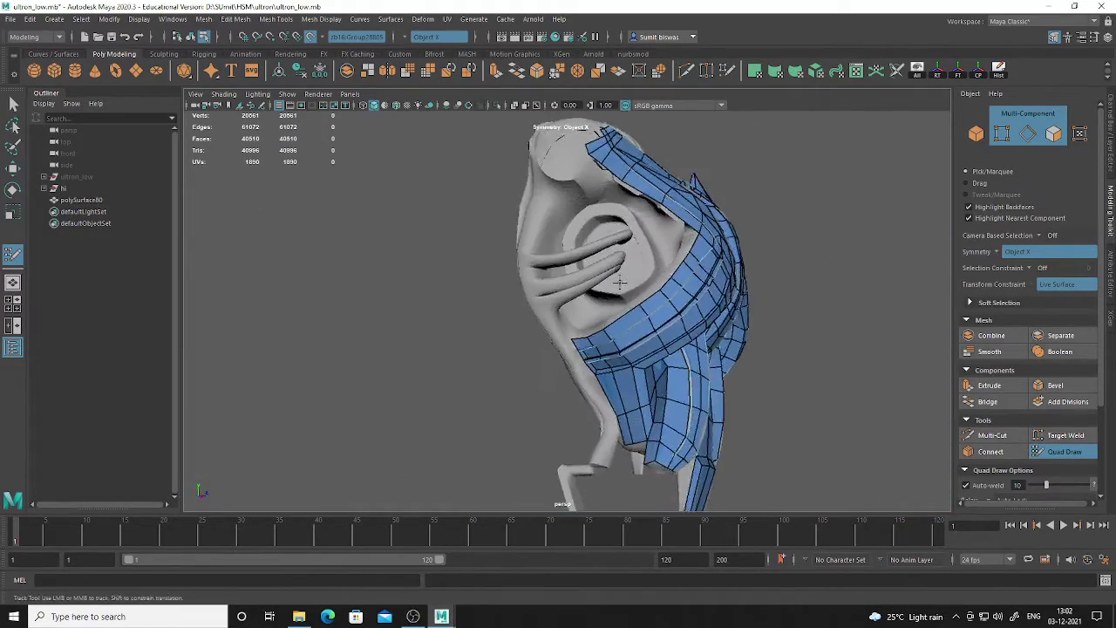
alt+drag(619, 281, 384, 368)
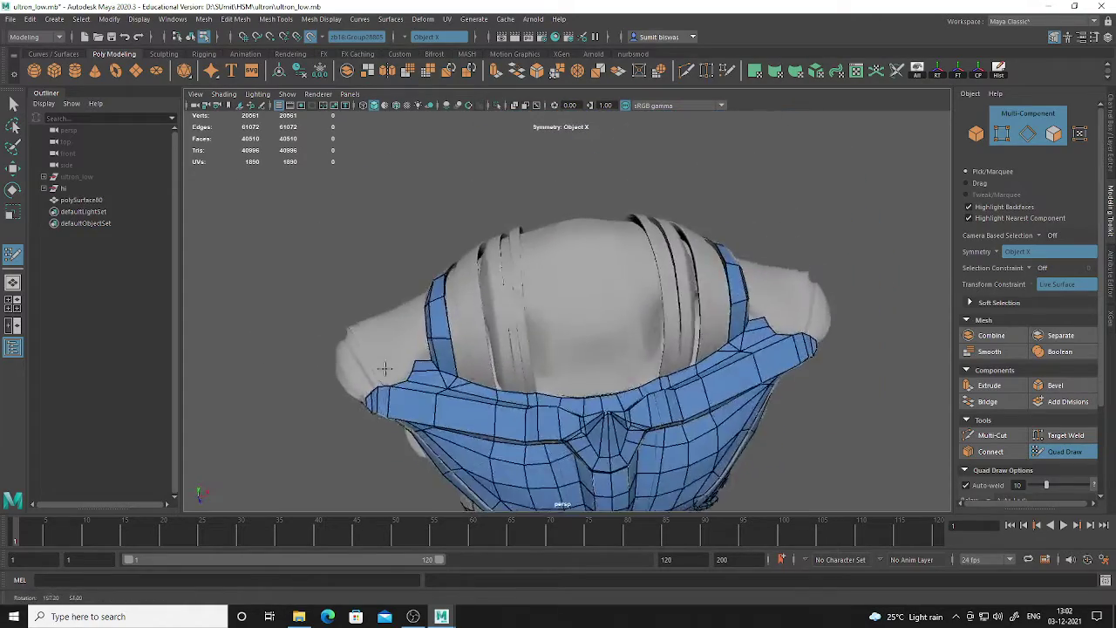
Fill two rows of mirrored quads upward from the middle of the chest's upper edge over the neck front
alt+right_drag(385, 369, 578, 404)
alt+middle_drag(578, 404, 570, 272)
alt+drag(571, 271, 587, 294)
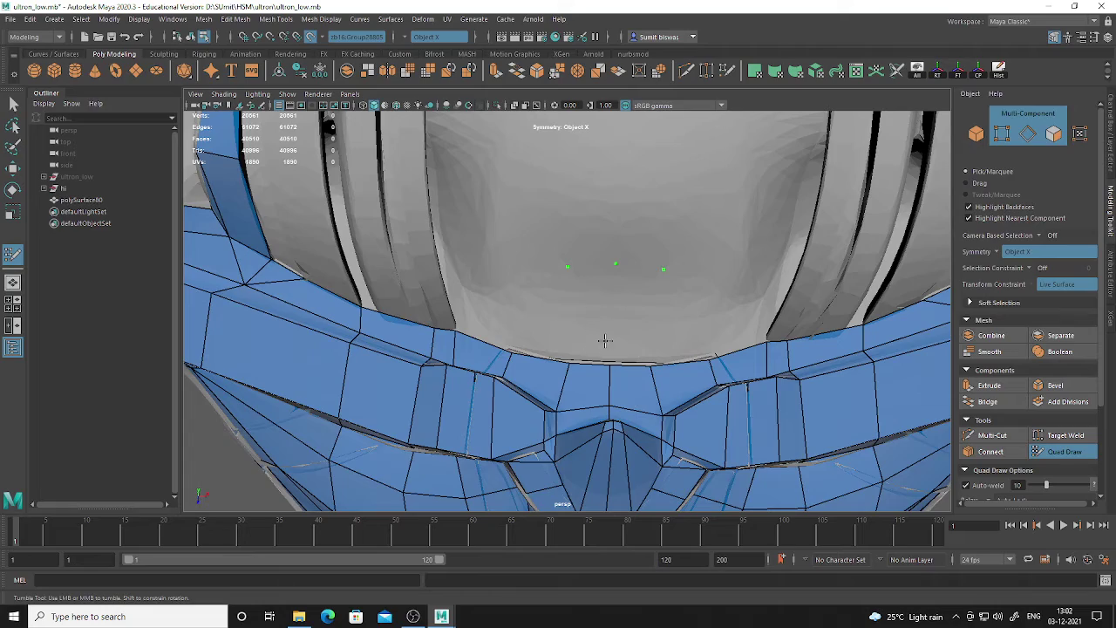
alt+drag(604, 340, 658, 328)
mouse_move(638, 281)
alt+mouse_down()
mouse_move(755, 317)
mouse_move(738, 326)
mouse_move(664, 258)
mouse_move(672, 270)
mouse_move(654, 288)
alt+mouse_up()
shift+click(663, 256)
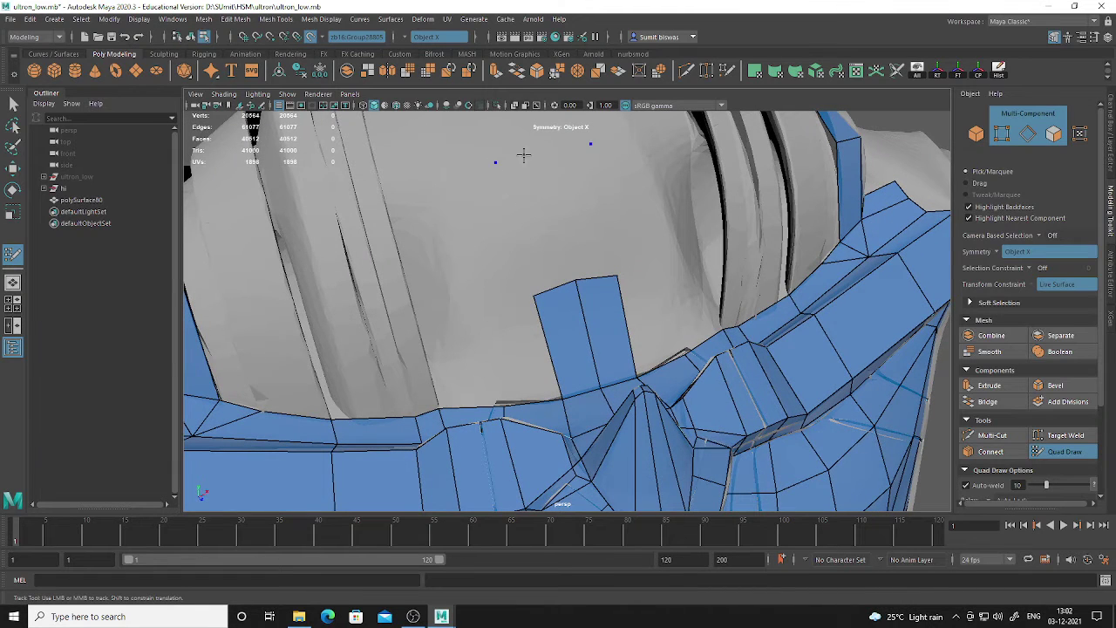
shift+click(530, 196)
Add a two-quad column on each side of the central neck strip and adjust its lower vertex on the chest border
mouse_move(613, 247)
alt+mouse_down()
mouse_move(663, 294)
mouse_move(652, 312)
alt+mouse_up()
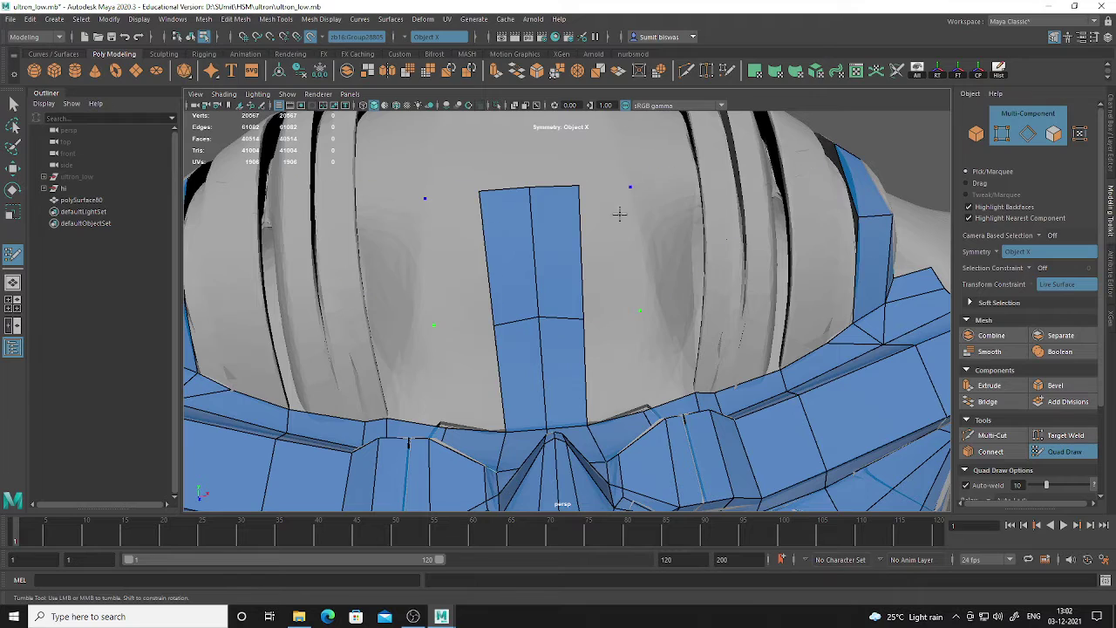
shift+click(605, 253)
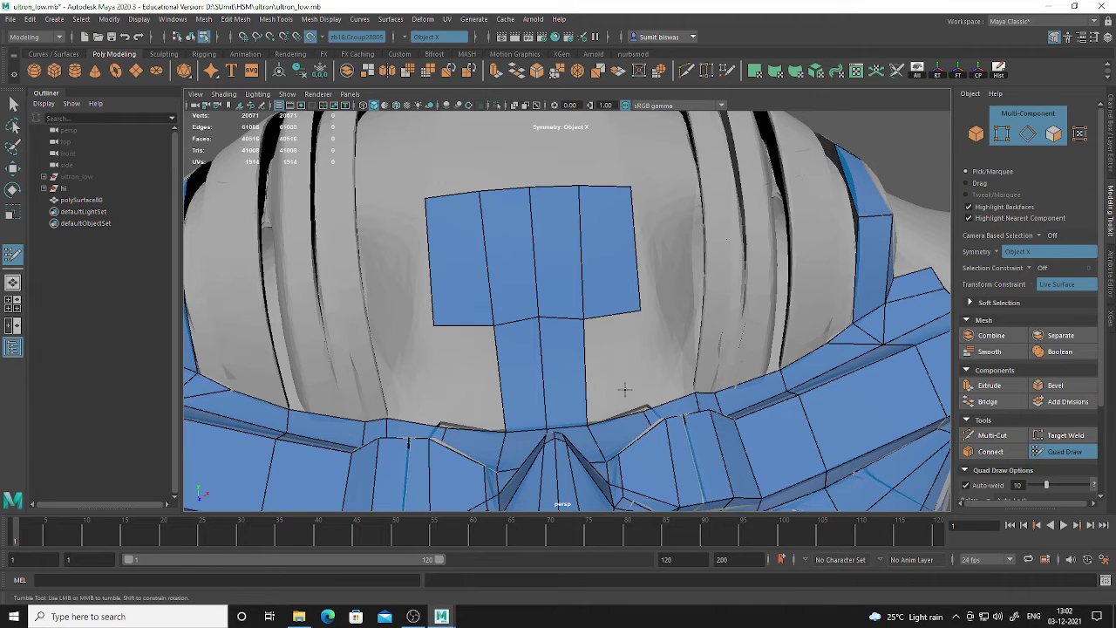
alt+drag(624, 390, 637, 395)
mouse_move(552, 425)
alt+mouse_down()
mouse_move(660, 394)
mouse_move(611, 378)
mouse_move(618, 319)
mouse_move(575, 310)
mouse_move(554, 276)
mouse_move(587, 294)
mouse_move(624, 341)
mouse_move(629, 327)
alt+mouse_up()
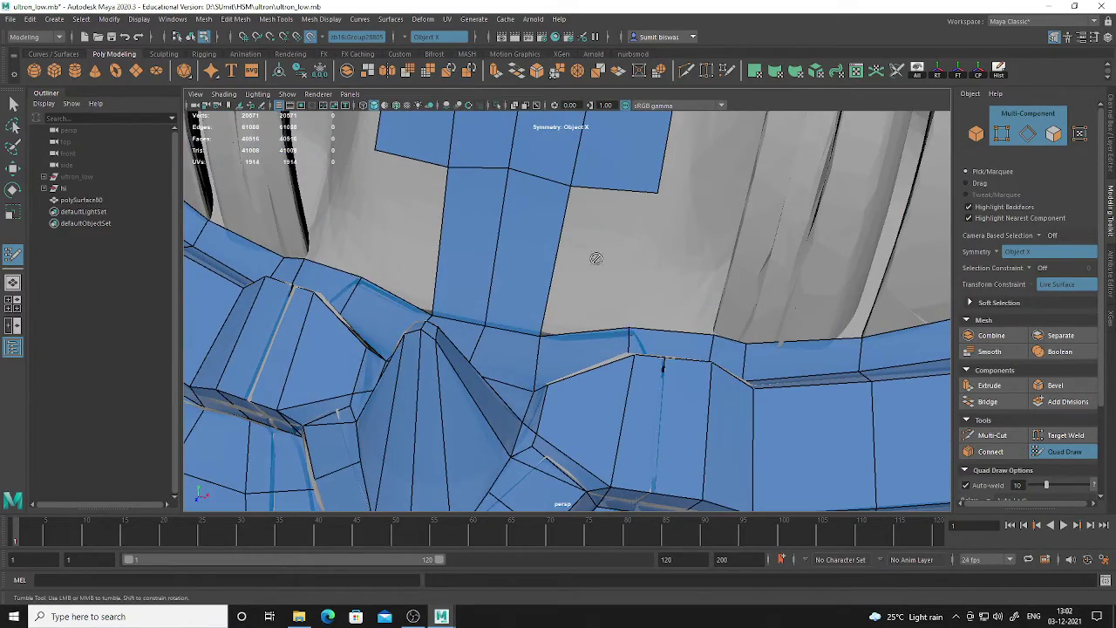
mouse_move(643, 279)
alt+mouse_down()
mouse_move(668, 249)
mouse_move(659, 288)
mouse_move(687, 302)
alt+mouse_up()
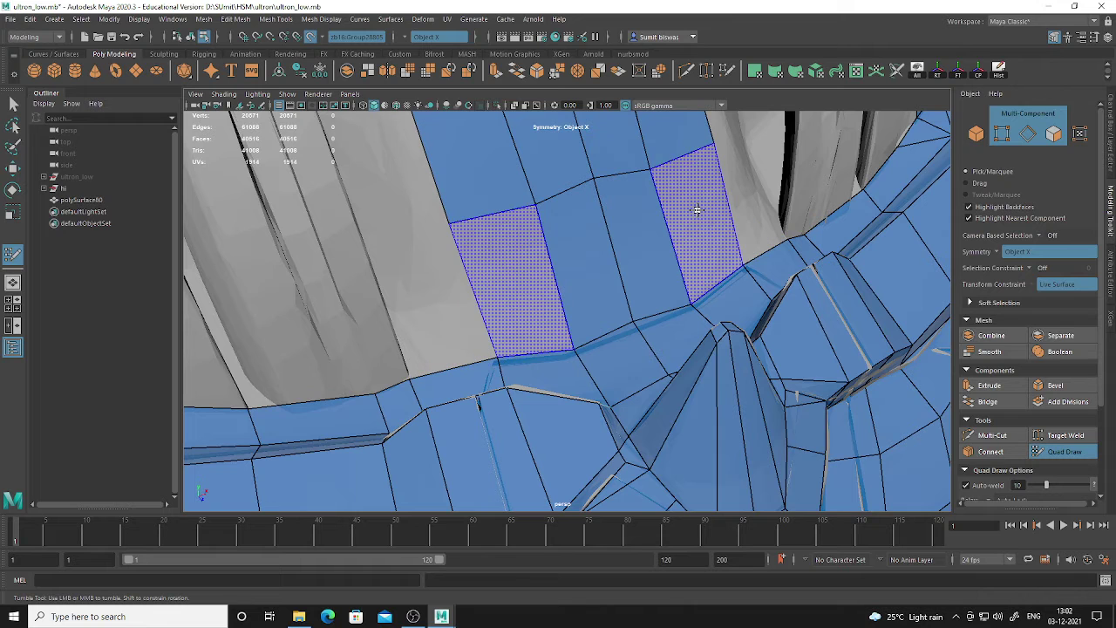
shift+click(704, 294)
drag(688, 303, 690, 293)
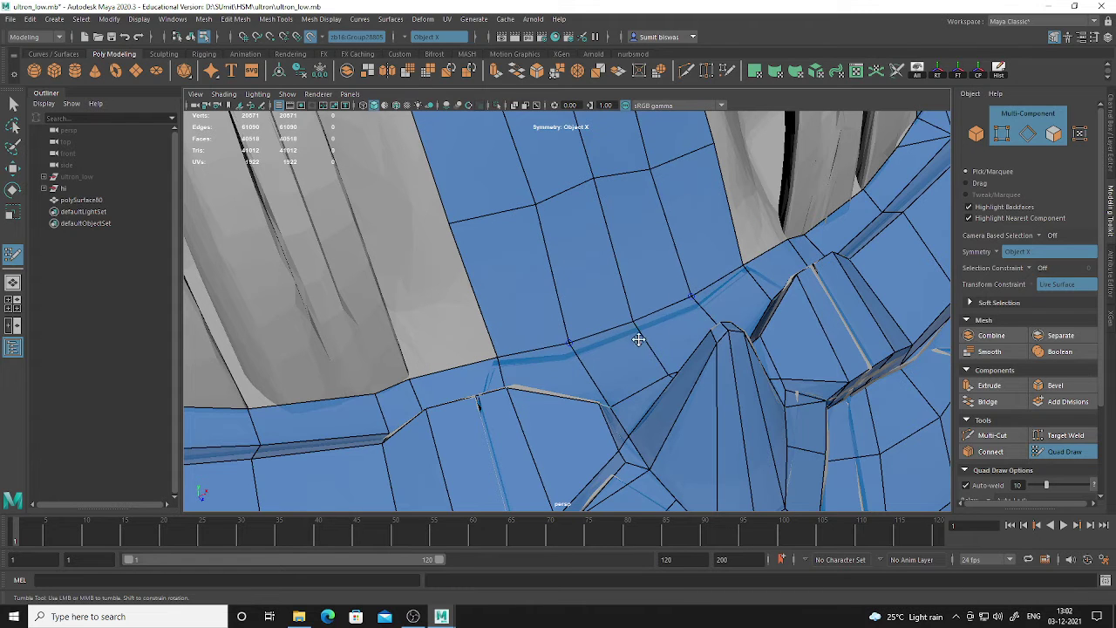
Widen the neck-front patch with another two-quad column on each side, reaching the innermost neck grooves
mouse_move(638, 339)
alt+mouse_down()
mouse_move(690, 286)
mouse_move(640, 341)
mouse_move(667, 281)
alt+mouse_up()
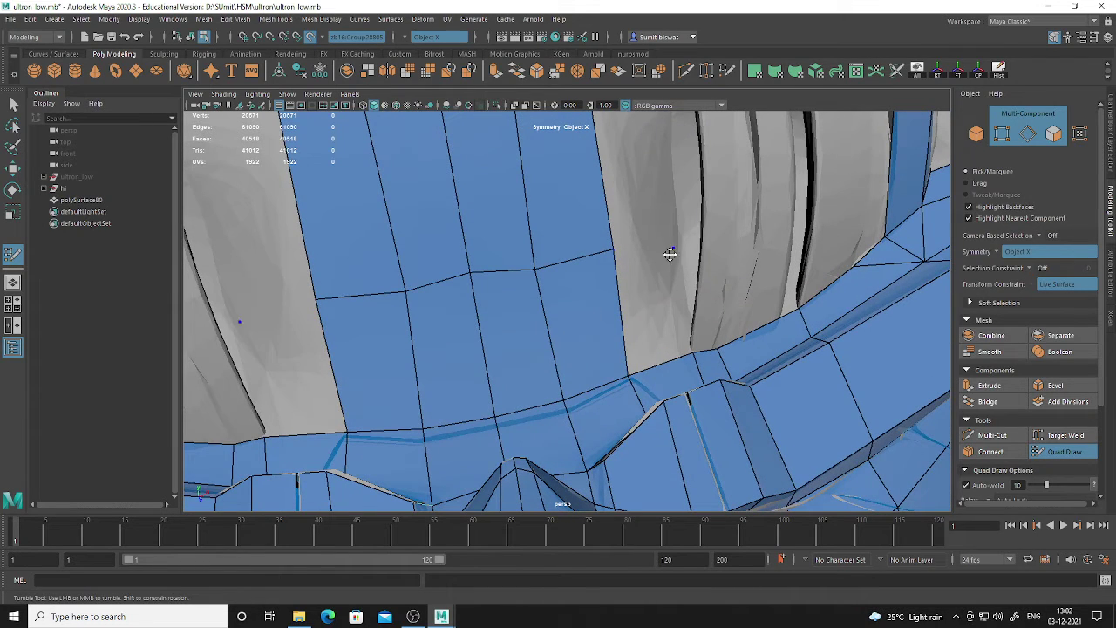
shift+click(640, 299)
alt+middle_drag(655, 231, 660, 384)
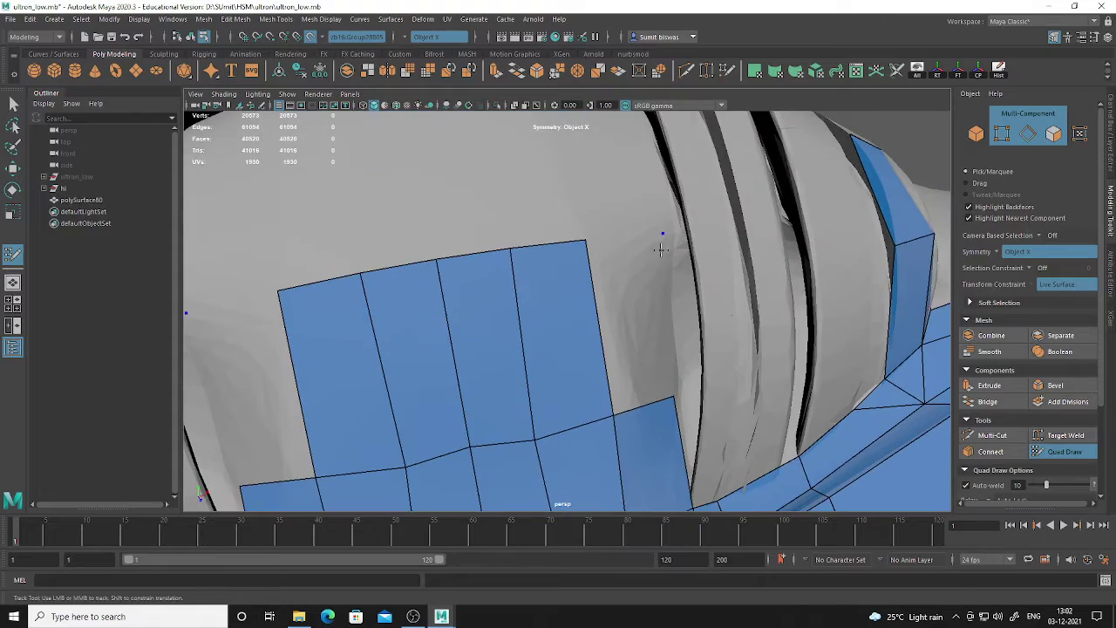
shift+click(637, 294)
alt+right_drag(637, 294, 451, 285)
alt+drag(450, 284, 470, 322)
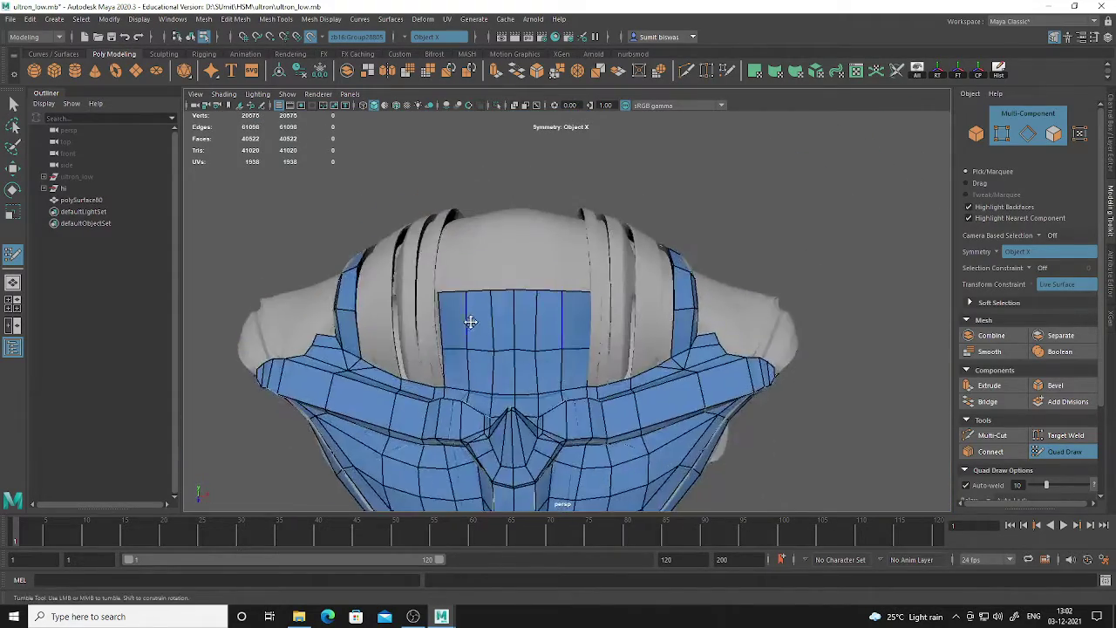
Add a third row of quads across the top of the neck-front patch between the innermost grooves
mouse_move(548, 324)
alt+mouse_down()
mouse_move(563, 317)
mouse_move(317, 301)
mouse_move(563, 322)
alt+mouse_up()
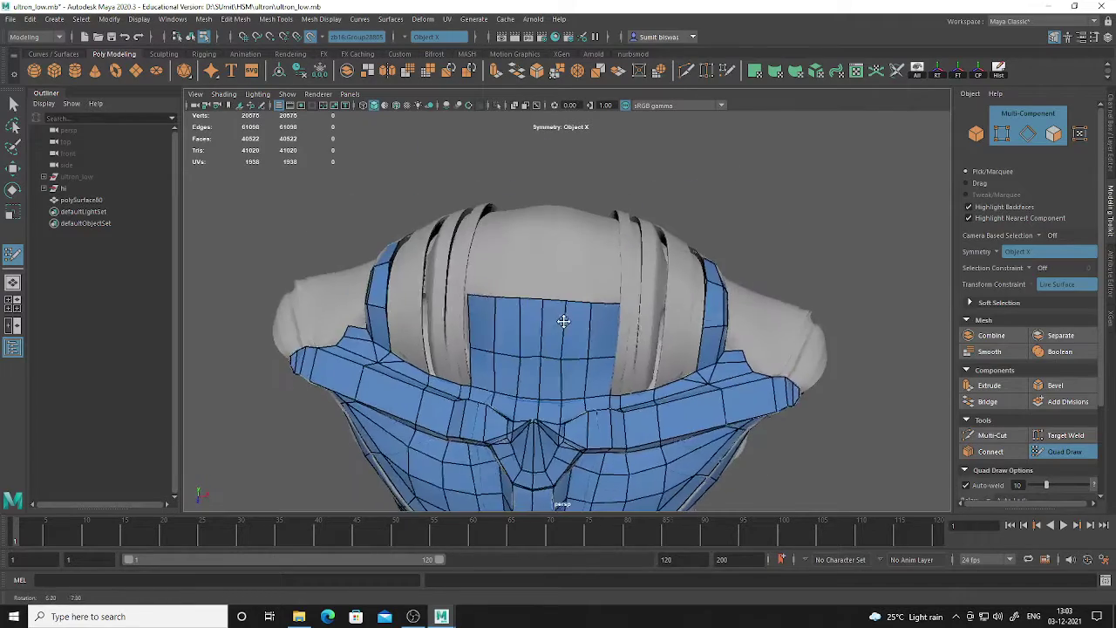
alt+right_drag(563, 322, 610, 346)
alt+drag(610, 347, 550, 245)
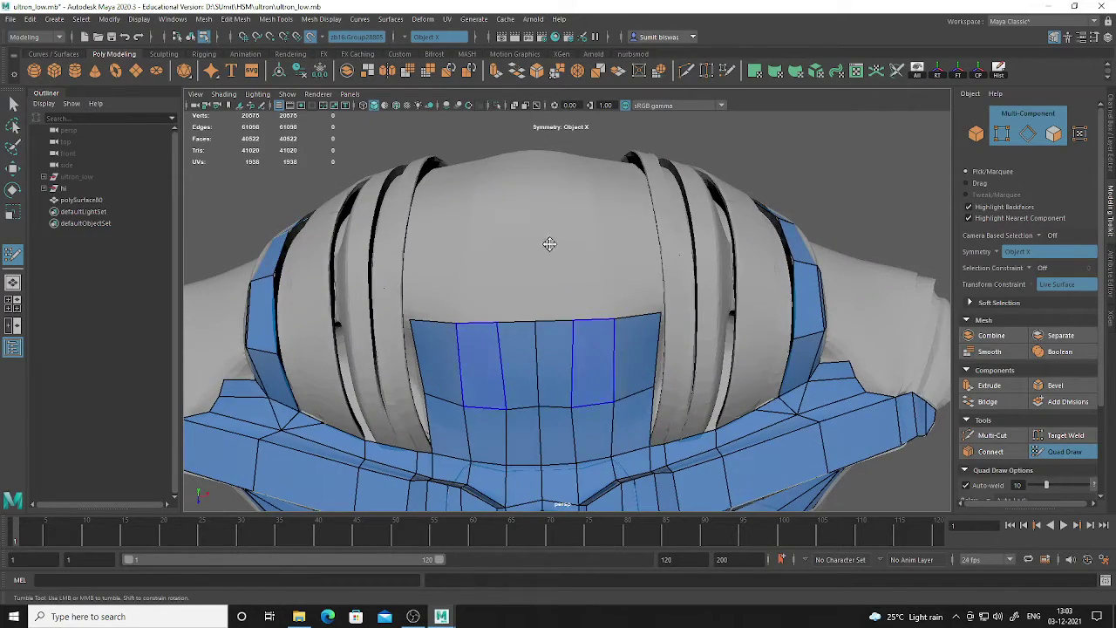
click(571, 200)
shift+click(544, 240)
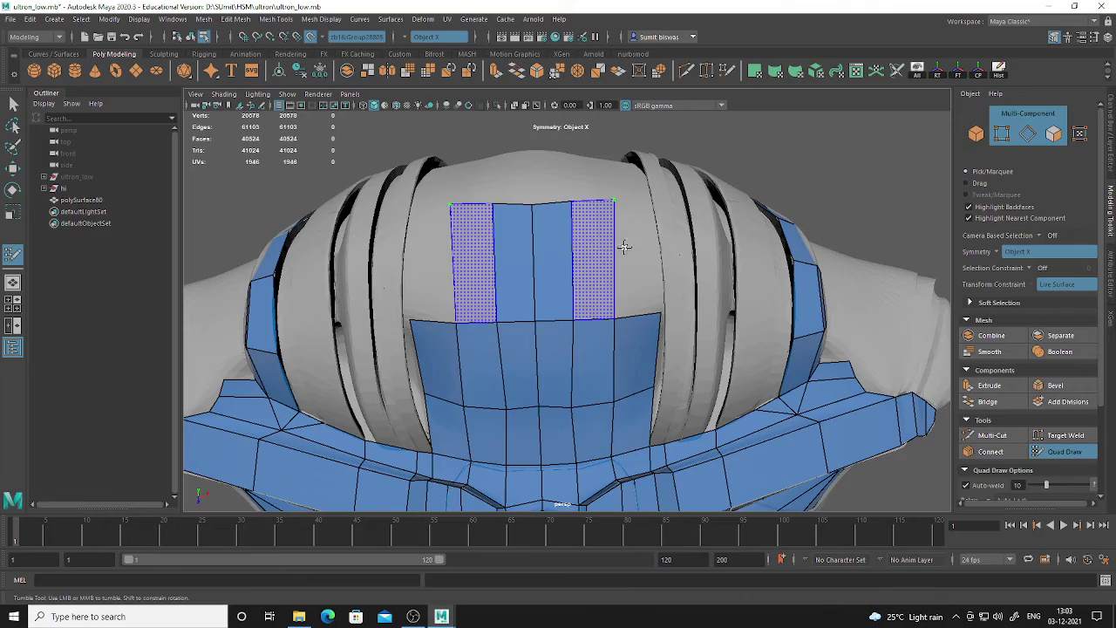
shift+click(623, 241)
alt+drag(623, 241, 636, 180)
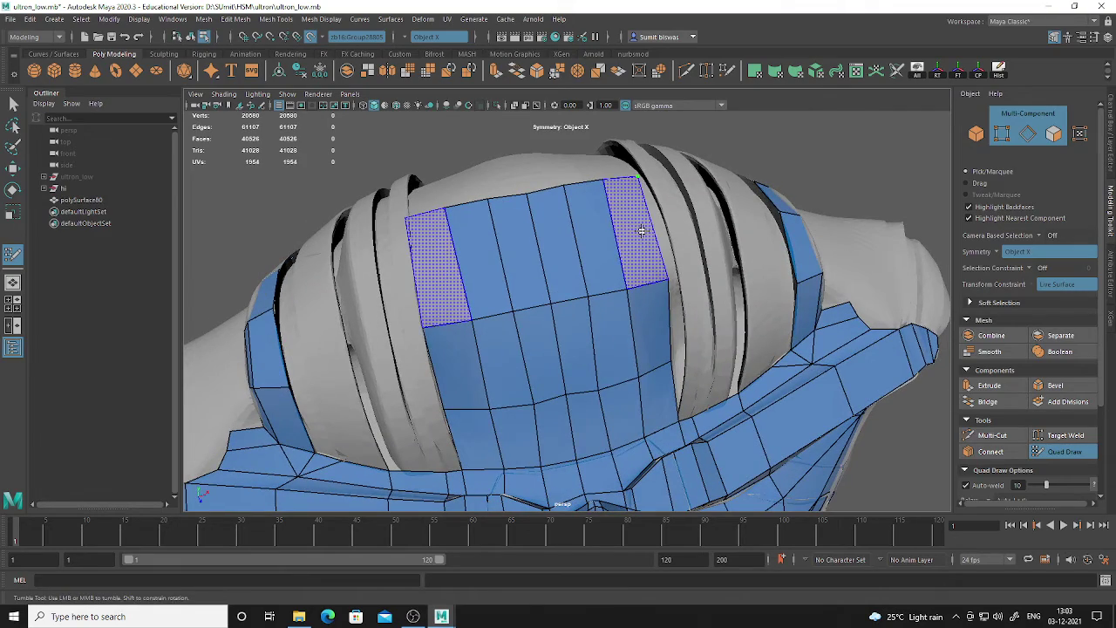
shift+click(642, 229)
Extend the outer shoulder end of the chest's upper band with quads around its tip
alt+drag(643, 229, 461, 268)
alt+right_drag(462, 267, 523, 306)
alt+drag(523, 305, 478, 273)
alt+right_drag(478, 274, 566, 346)
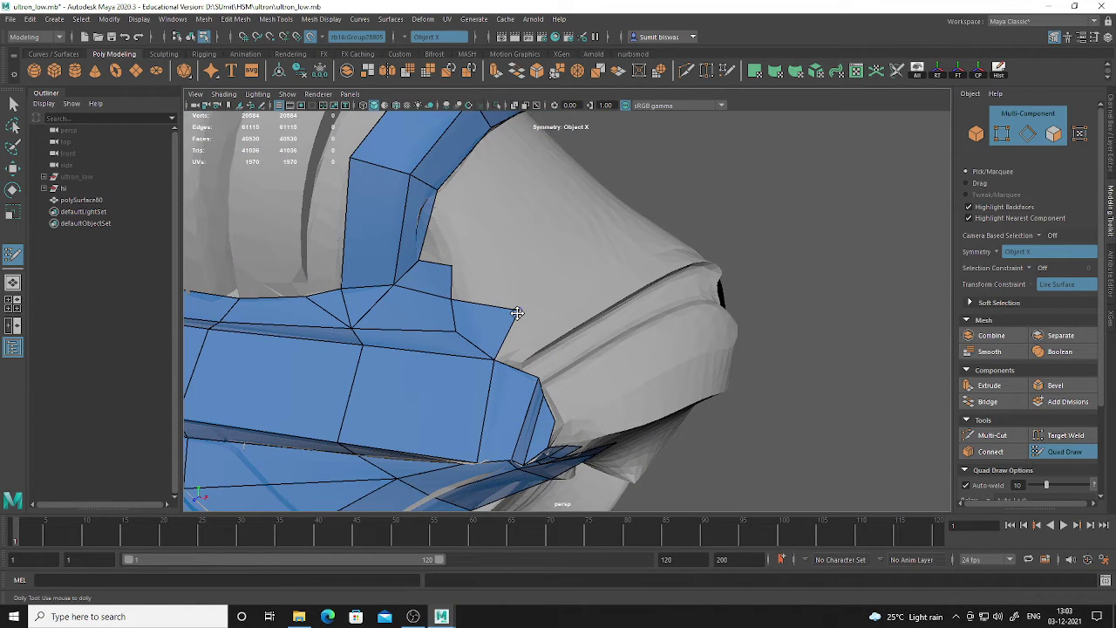
alt+drag(520, 320, 504, 280)
shift+click(492, 284)
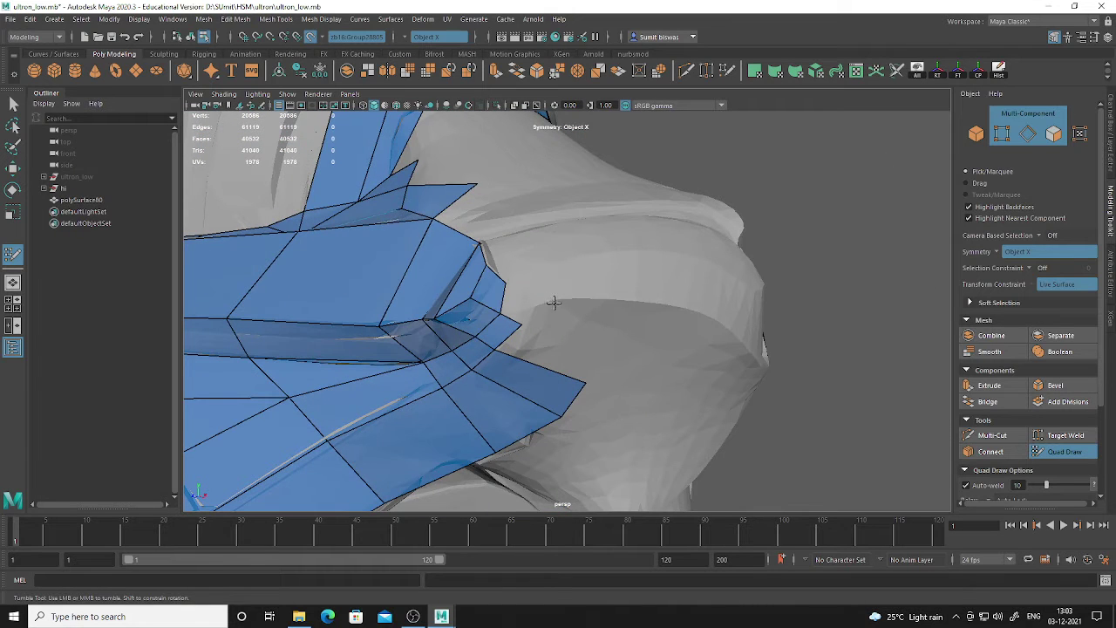
shift+click(515, 298)
mouse_move(545, 279)
alt+mouse_down()
mouse_move(515, 291)
mouse_move(516, 311)
mouse_move(439, 322)
alt+mouse_up()
alt+drag(500, 345, 476, 369)
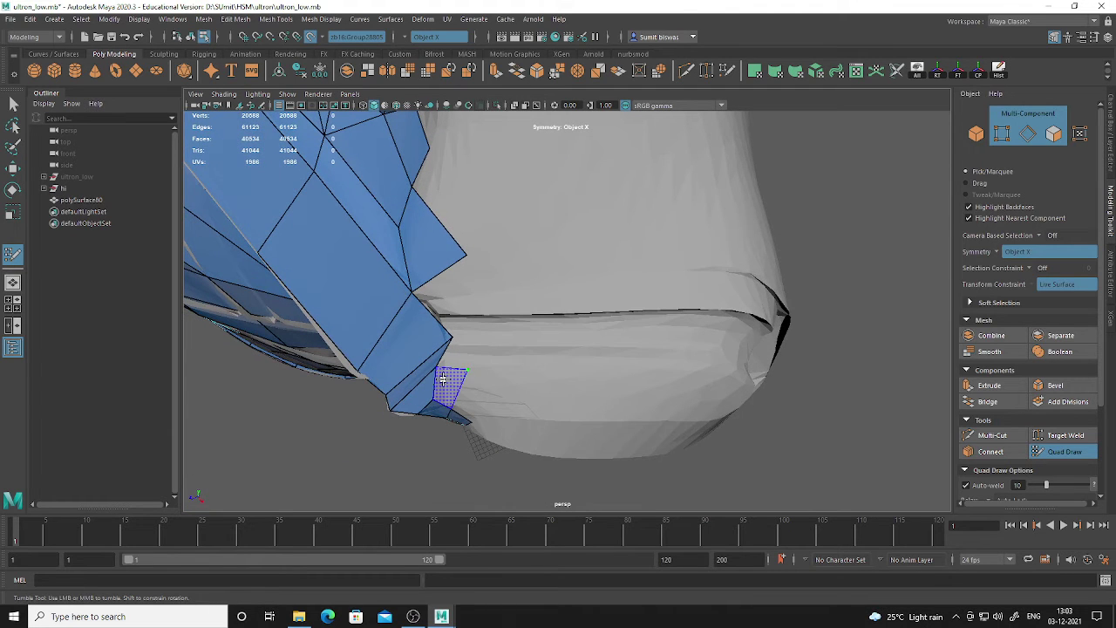
shift+click(443, 378)
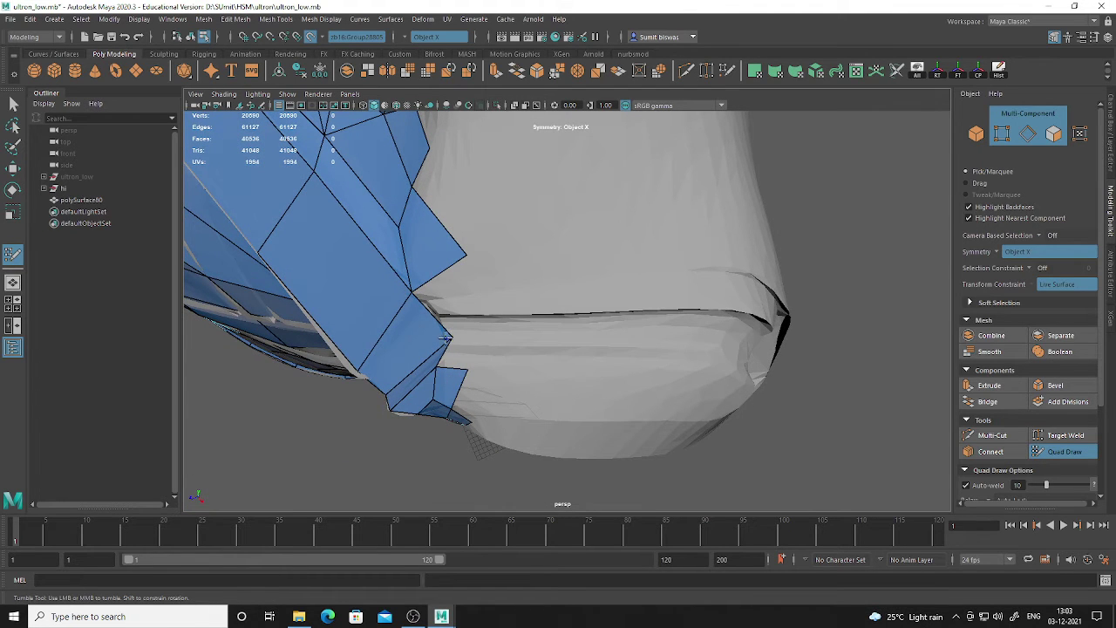
Close the gap at the shoulder end with two quads and pull their outer vertices in toward the band
key(ctrl+z)
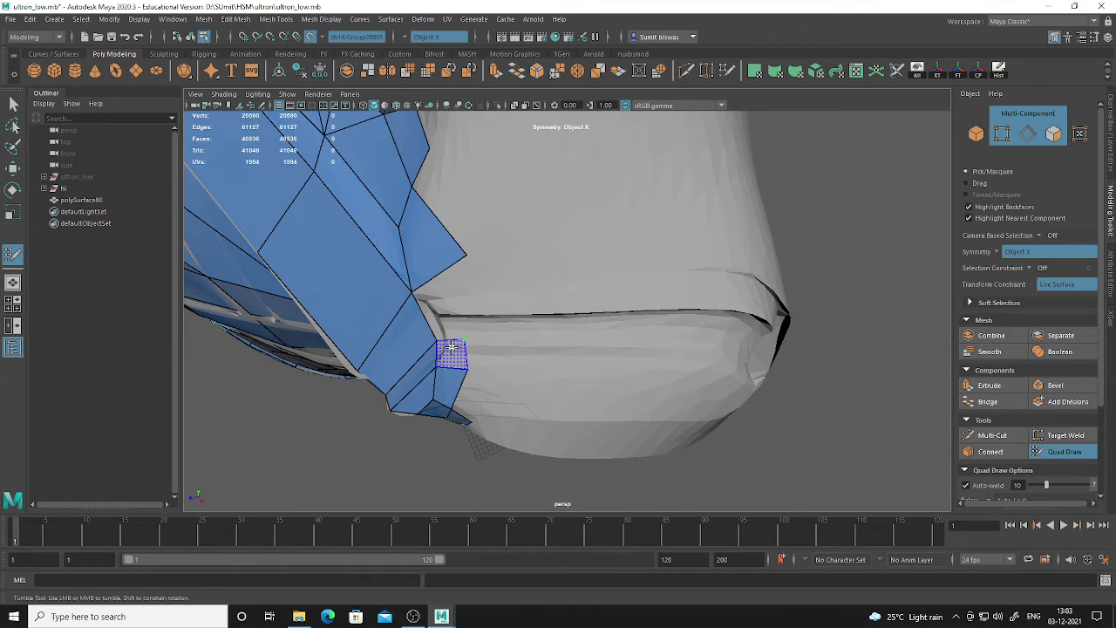
shift+click(452, 333)
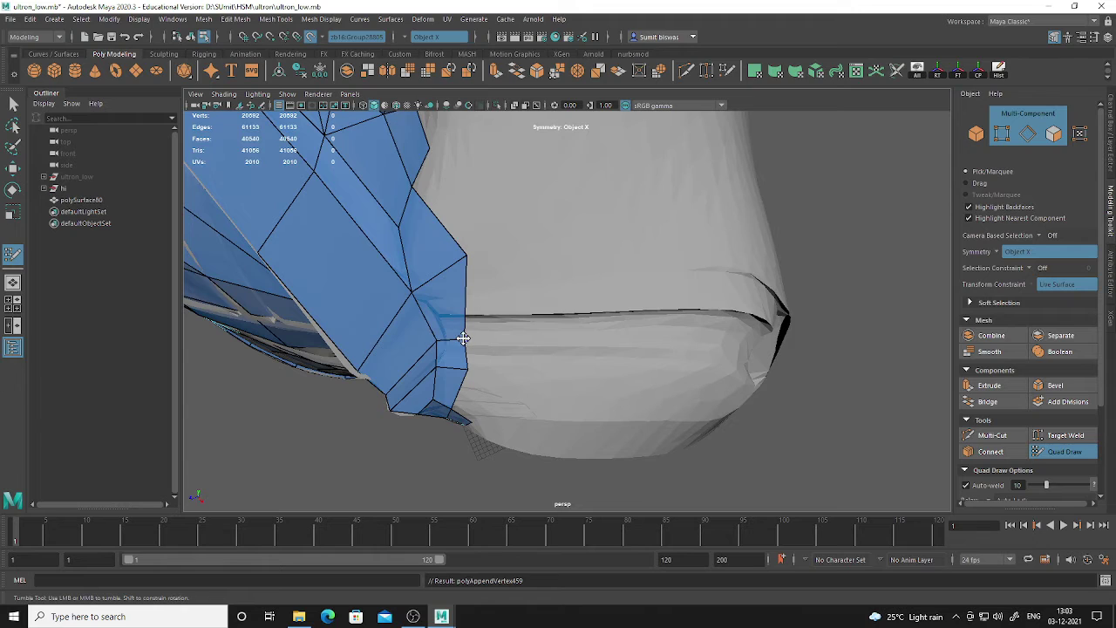
drag(463, 338, 441, 317)
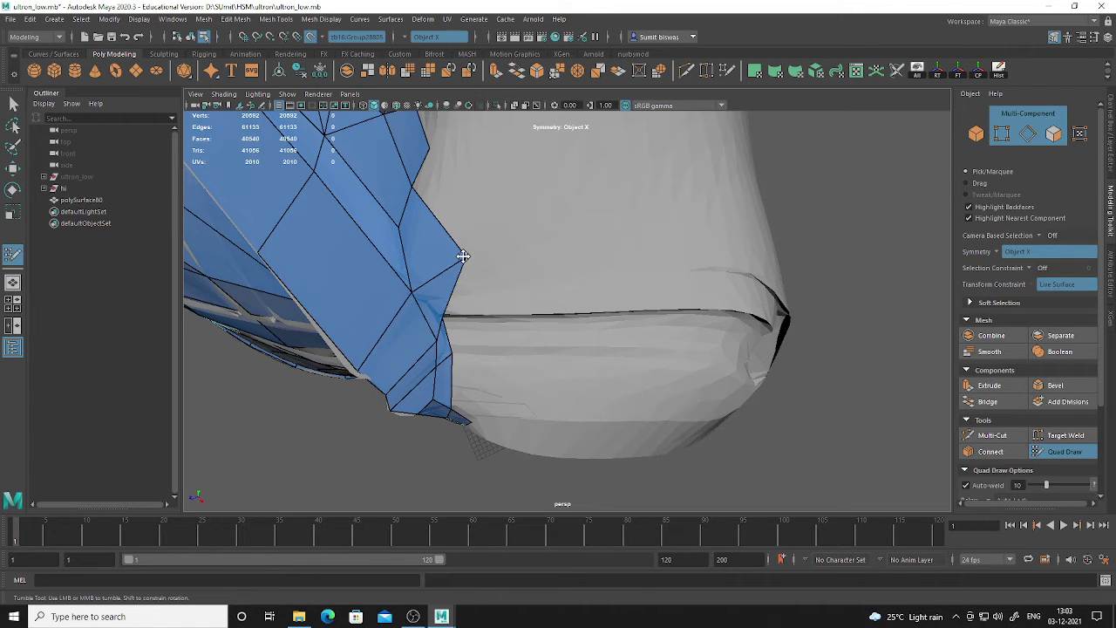
drag(463, 256, 435, 288)
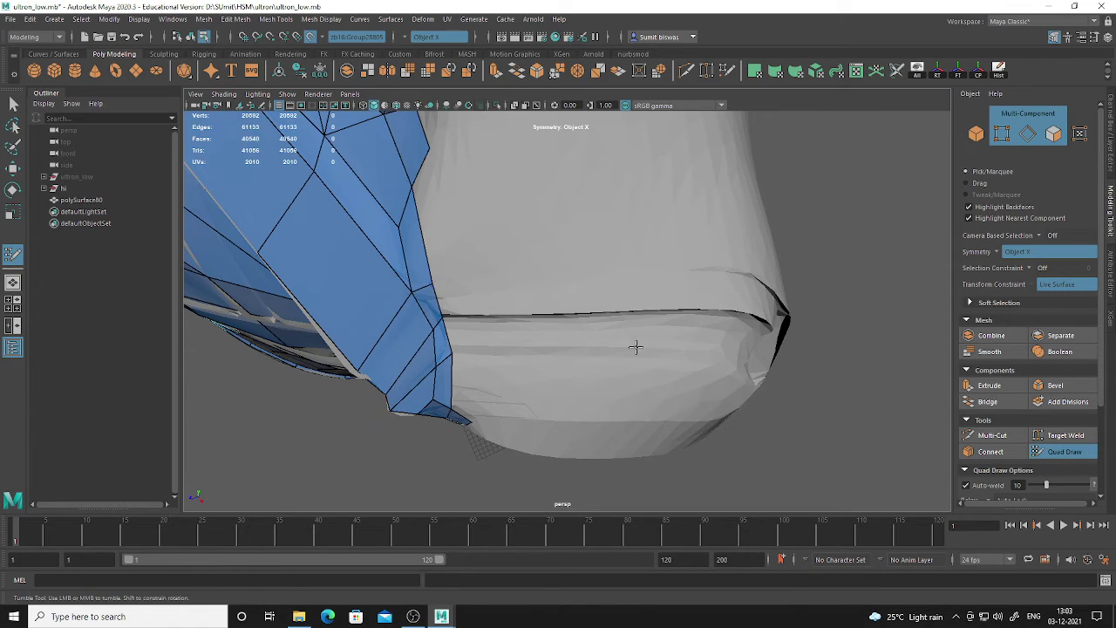
Start a new row along the outer side band's edge facing the side opening with three quads down from the chest corner
alt+right_drag(636, 347, 523, 324)
alt+drag(523, 323, 590, 259)
alt+right_drag(590, 259, 565, 252)
alt+middle_drag(559, 328, 581, 264)
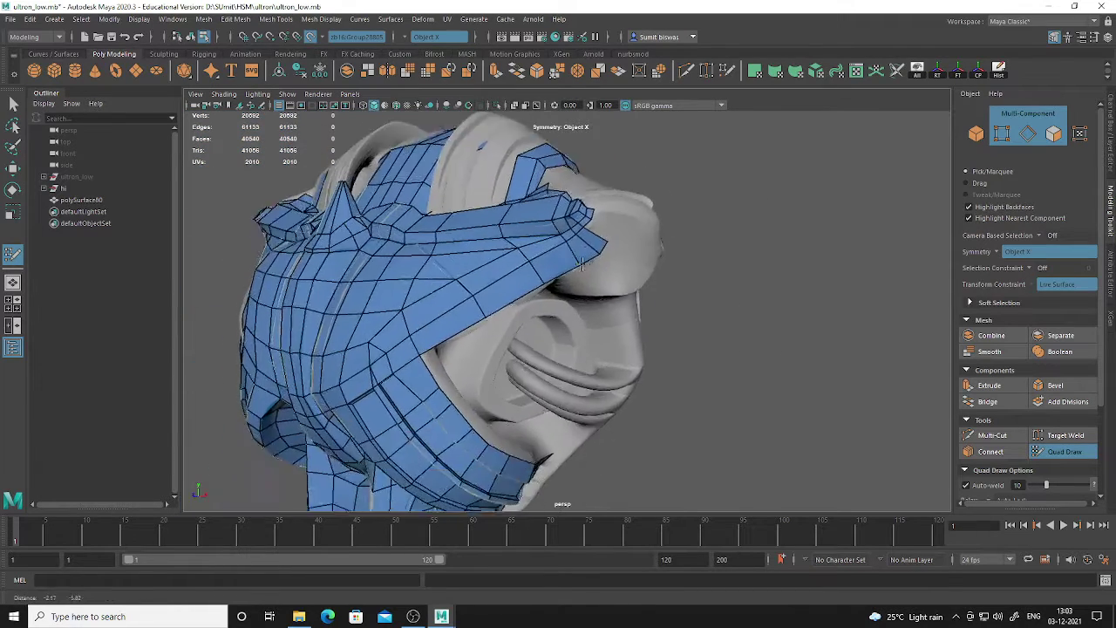
alt+drag(582, 263, 511, 299)
scroll(480, 288, up, 6)
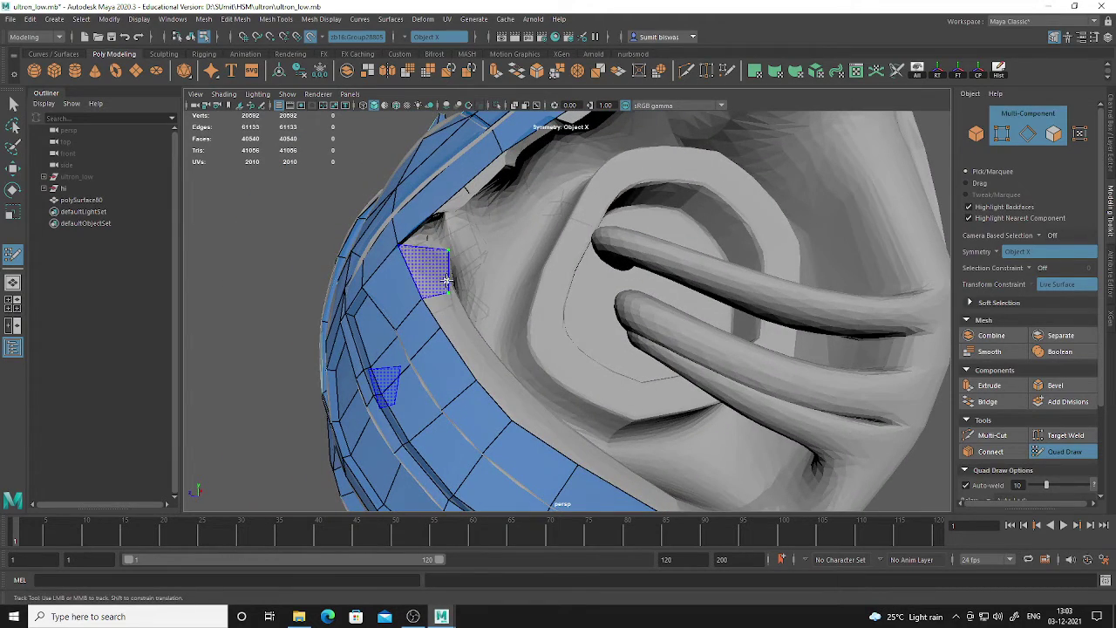
shift+click(446, 280)
alt+drag(447, 281, 475, 346)
click(471, 314)
shift+click(450, 300)
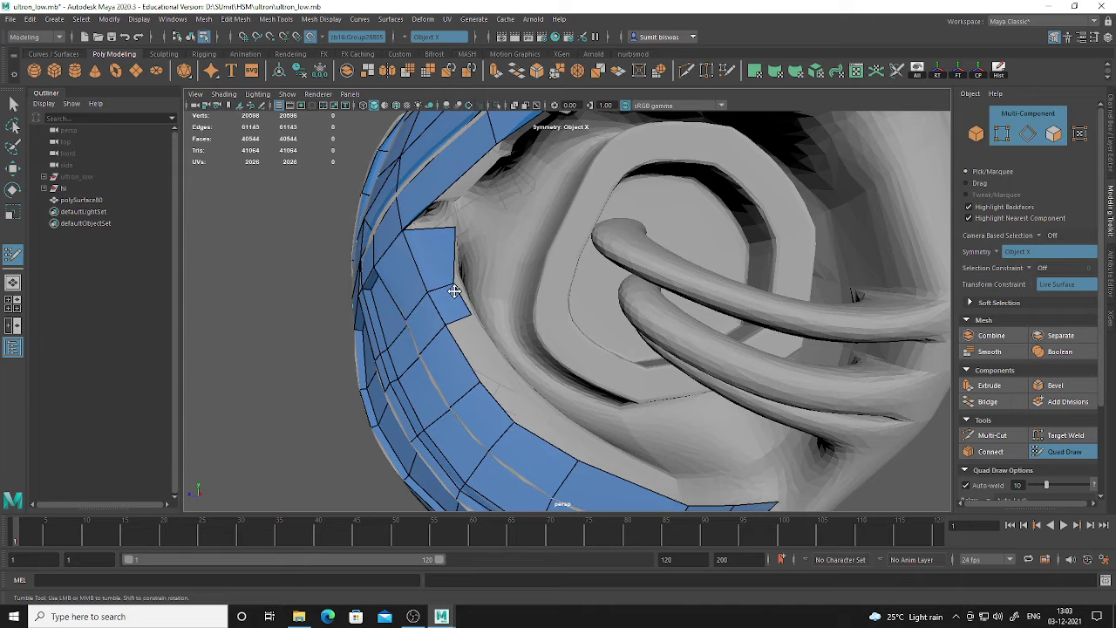
shift+click(479, 349)
Continue the row of quads along the outer side band's edge below the side opening to its rear end, and save the scene
mouse_move(479, 349)
alt+mouse_down()
mouse_move(530, 355)
mouse_move(527, 325)
alt+mouse_up()
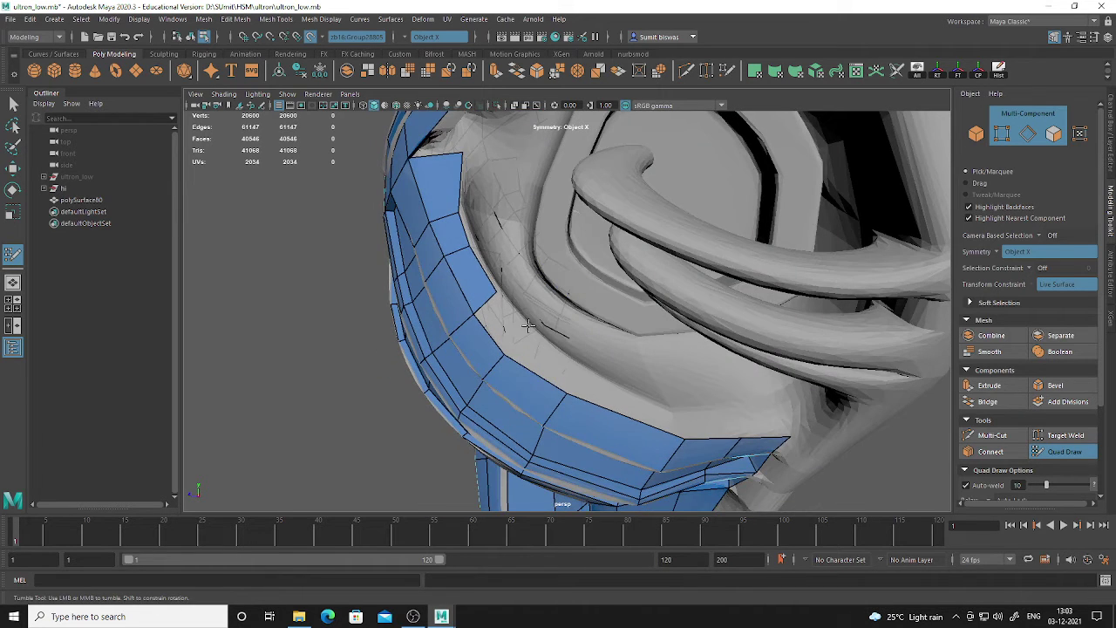
shift+click(498, 322)
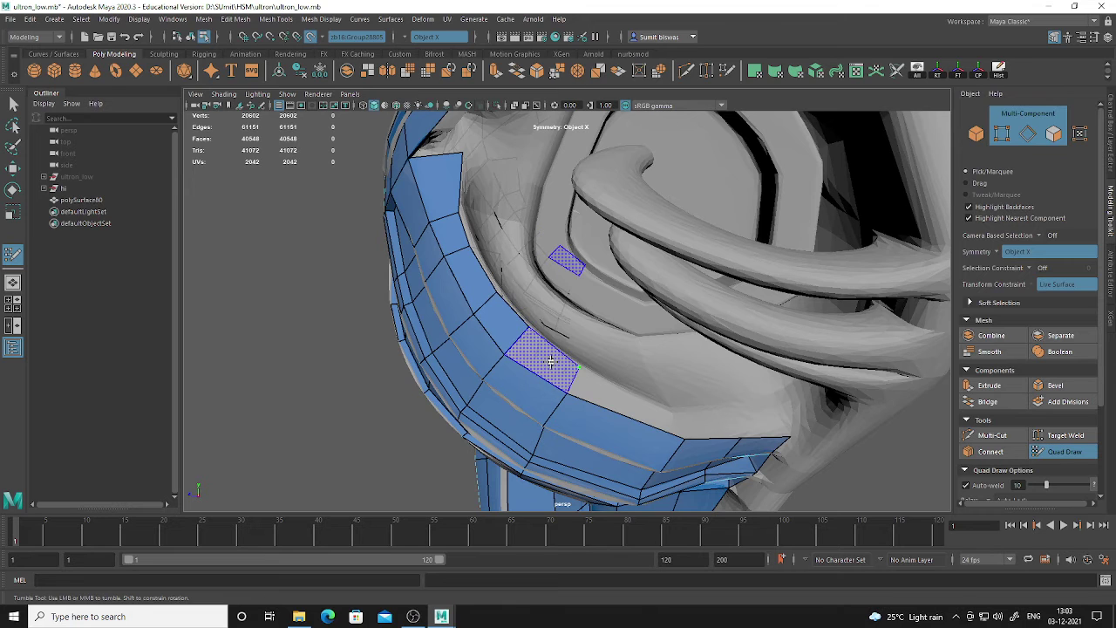
shift+click(550, 361)
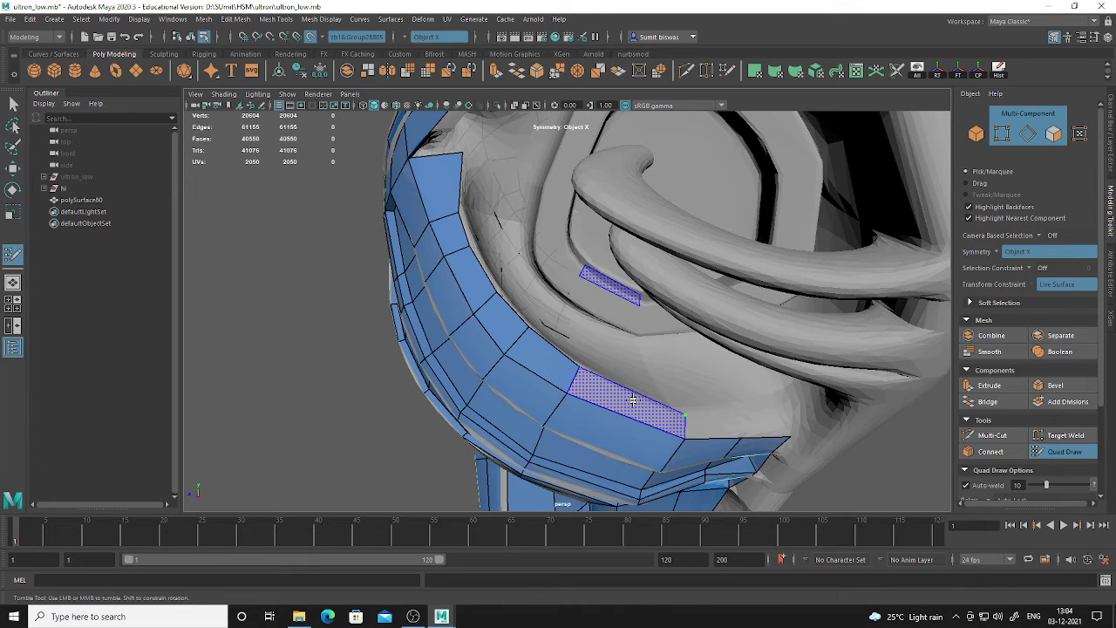
shift+click(634, 400)
alt+middle_drag(715, 421, 654, 393)
click(682, 380)
shift+click(654, 393)
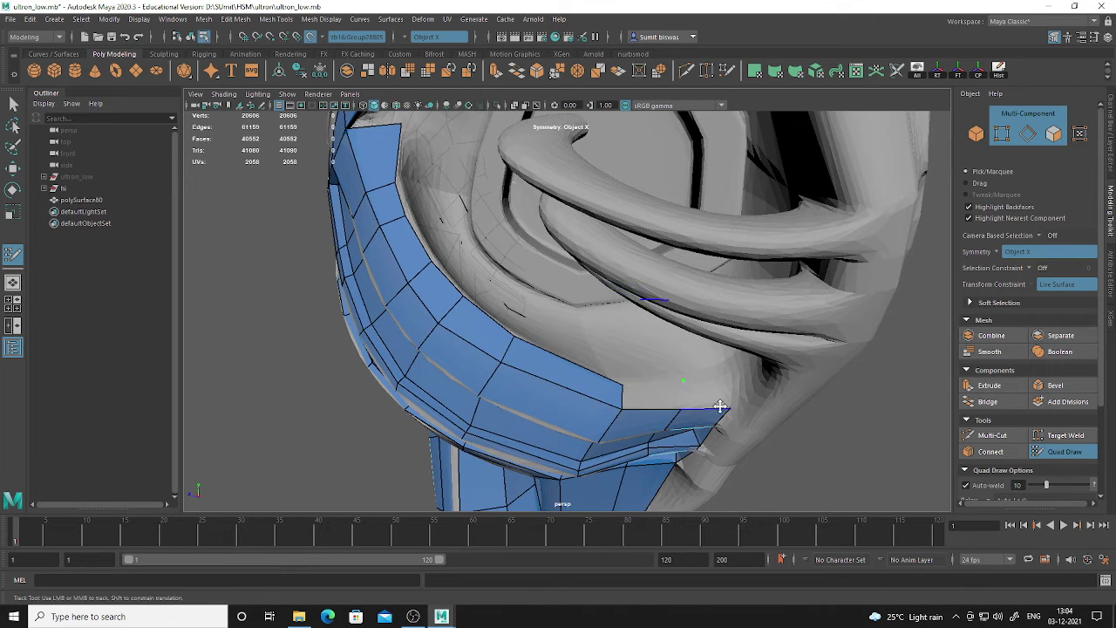
alt+right_drag(654, 393, 661, 372)
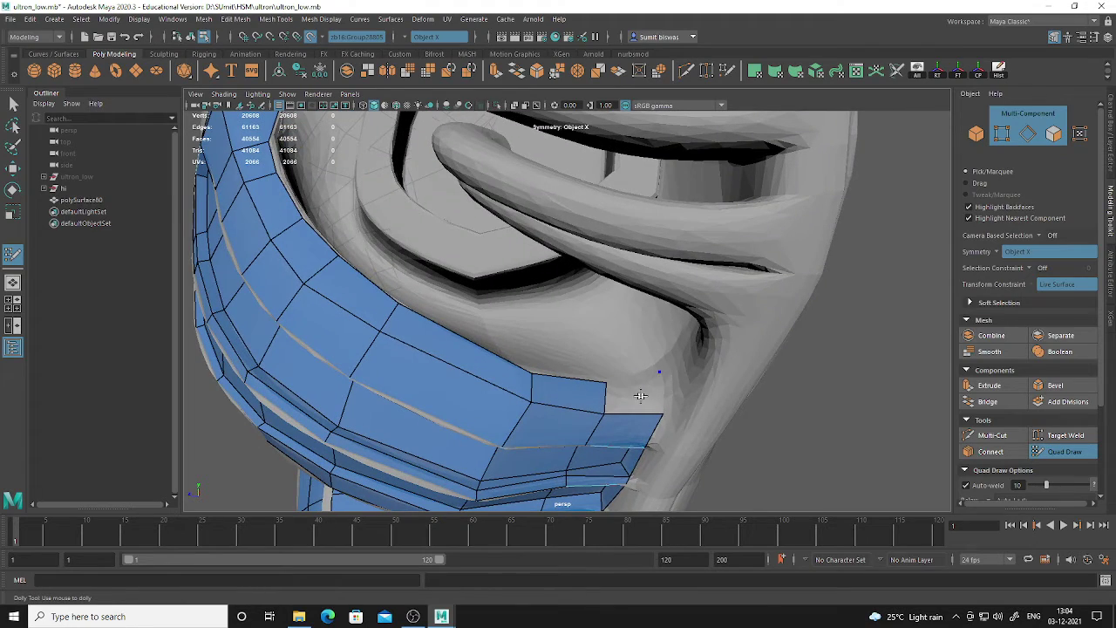
shift+click(640, 396)
alt+drag(640, 396, 502, 313)
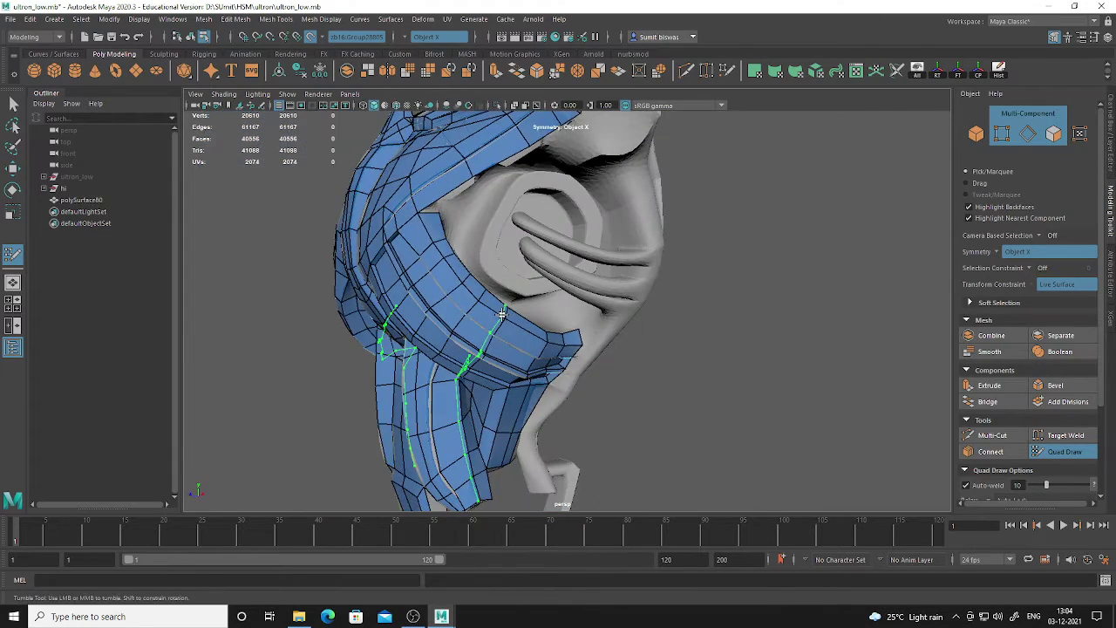
key(ctrl+s)
Turn off the live surface and hide the high-poly torso, leaving only the low-poly mesh displayed
alt+drag(463, 351, 514, 294)
key(q)
key(F8)
click(603, 250)
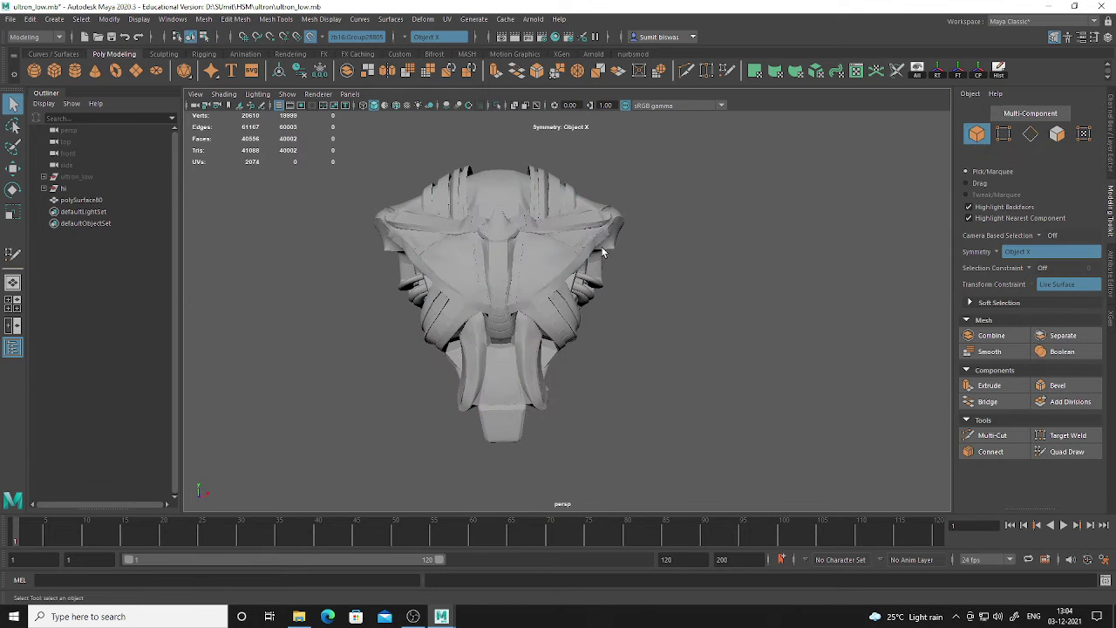
click(310, 36)
click(582, 264)
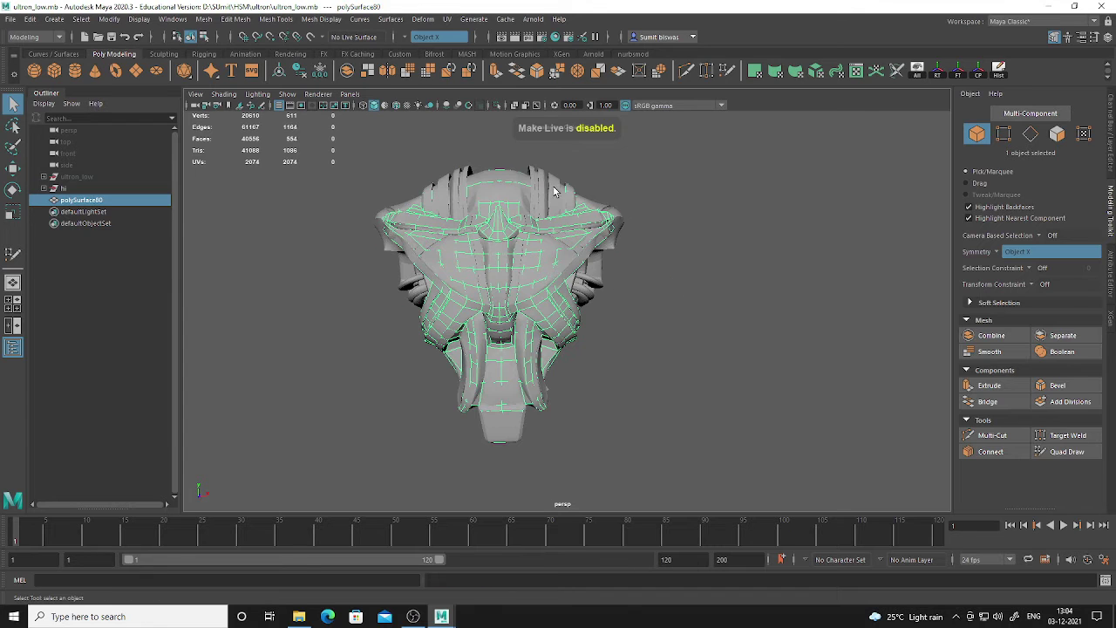
click(621, 221)
click(682, 268)
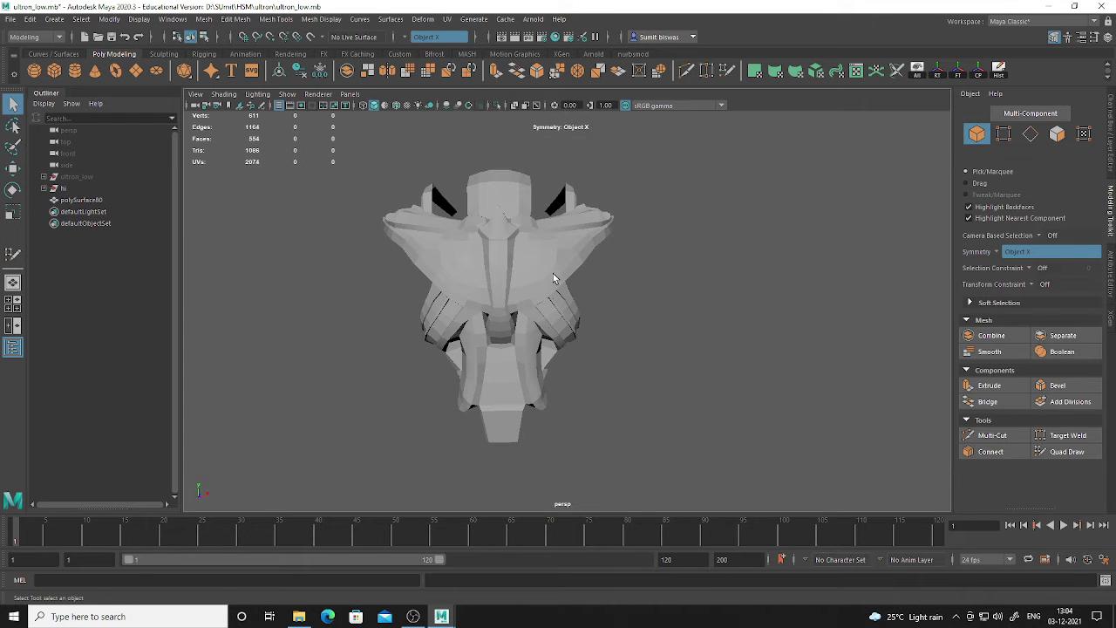
Display the low-poly torso mesh shaded with its wireframe
click(554, 274)
right_click(533, 238)
click(727, 345)
alt+drag(728, 345, 558, 295)
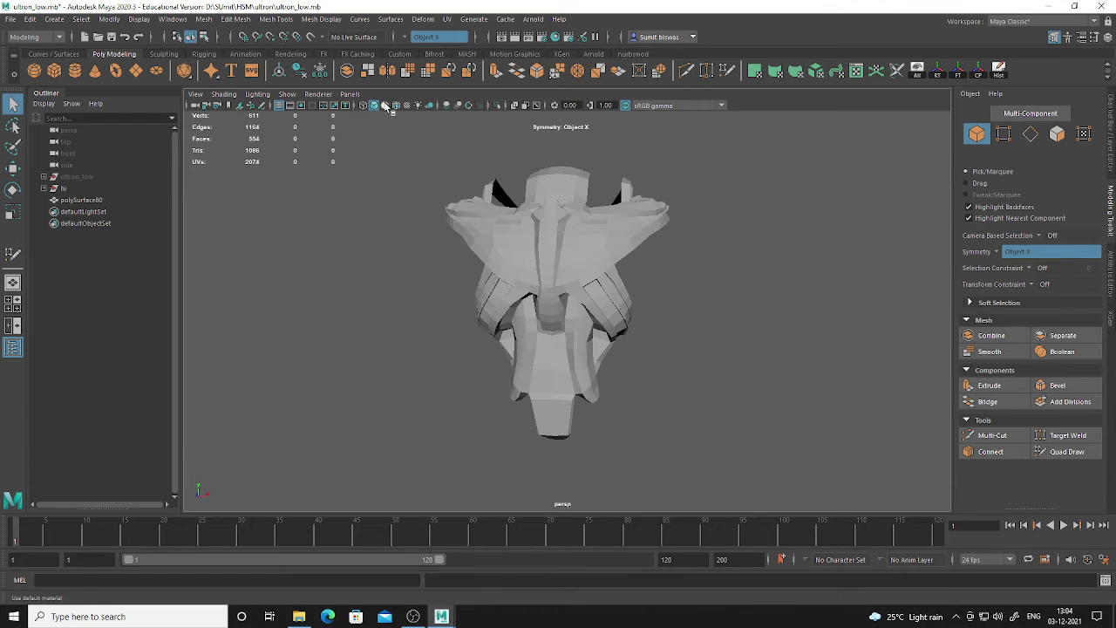
click(396, 105)
Examine the low-poly torso's edge flow and open areas from the front, sides and above, including the chest and neck
alt+drag(648, 358, 616, 357)
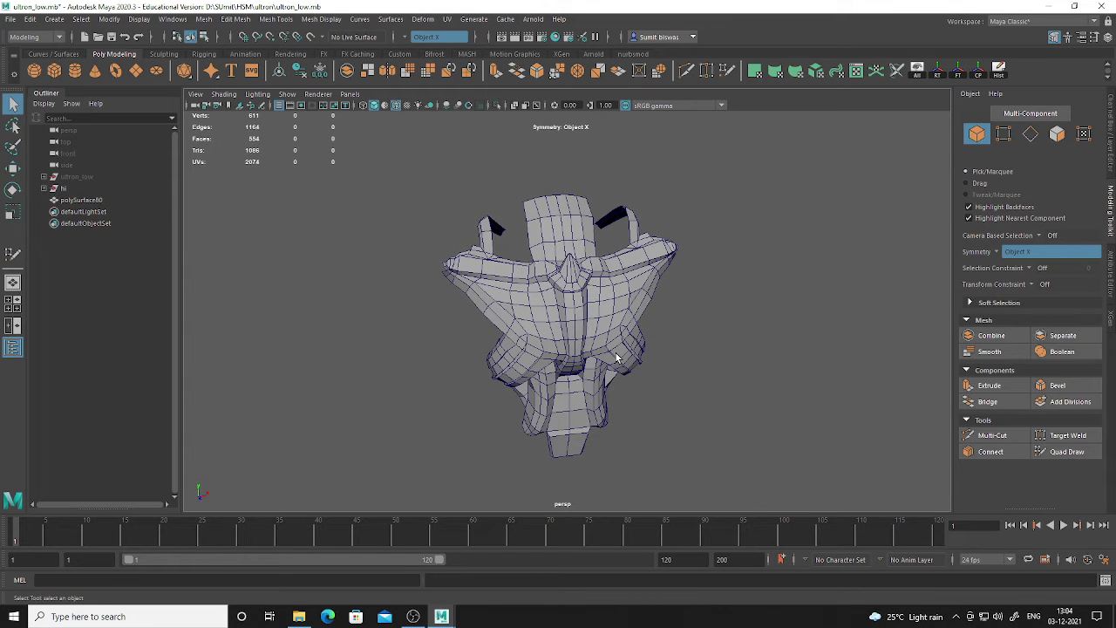
alt+drag(617, 357, 470, 415)
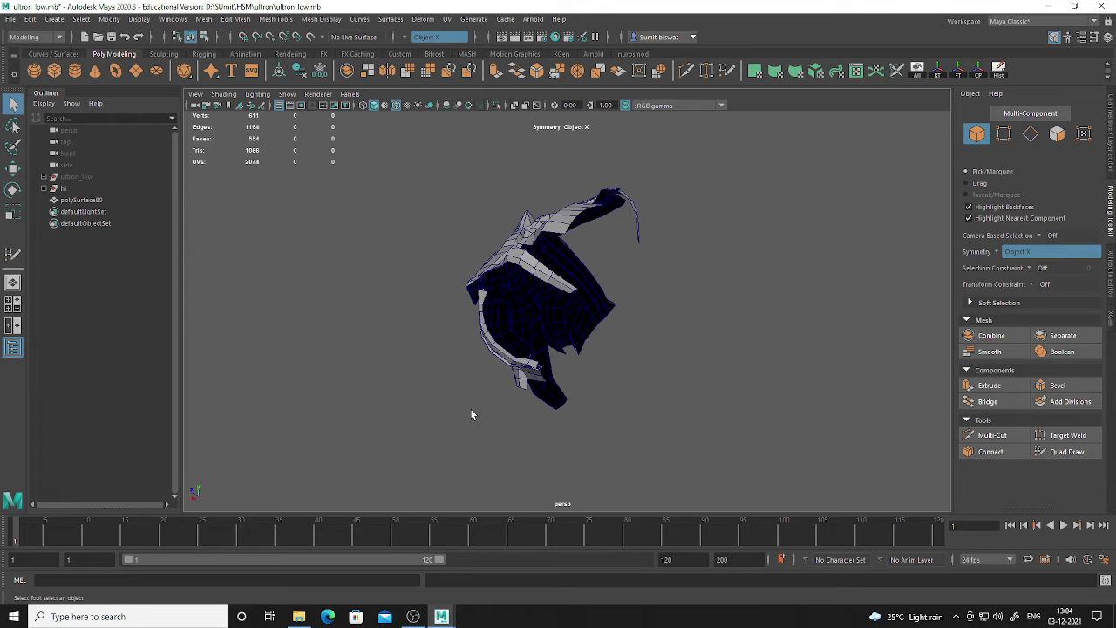
alt+drag(515, 304, 697, 322)
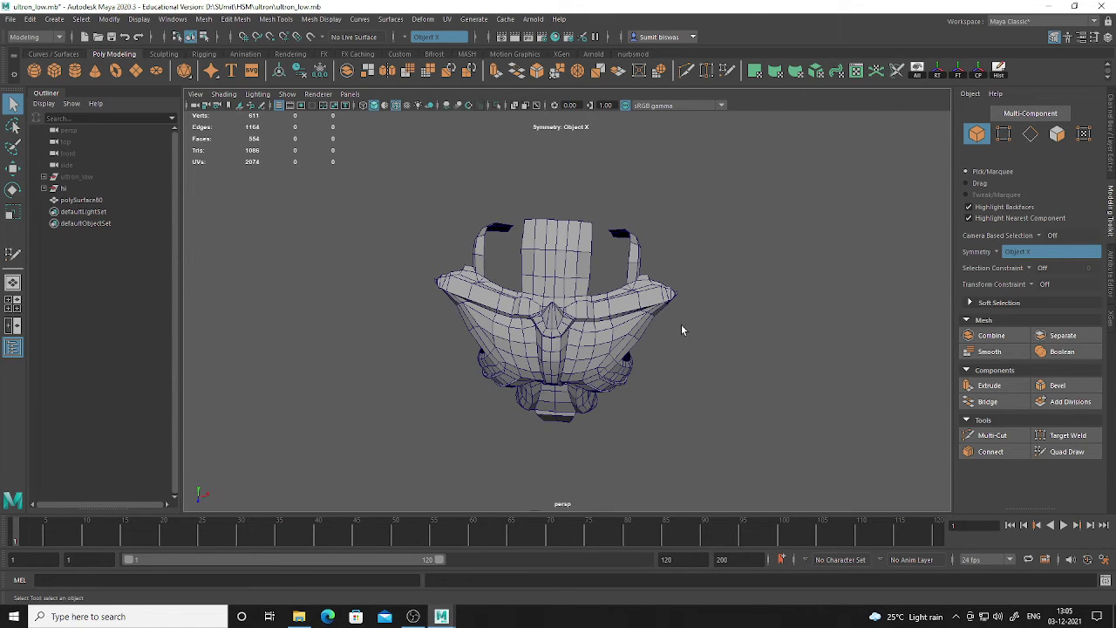
scroll(588, 388, up, 5)
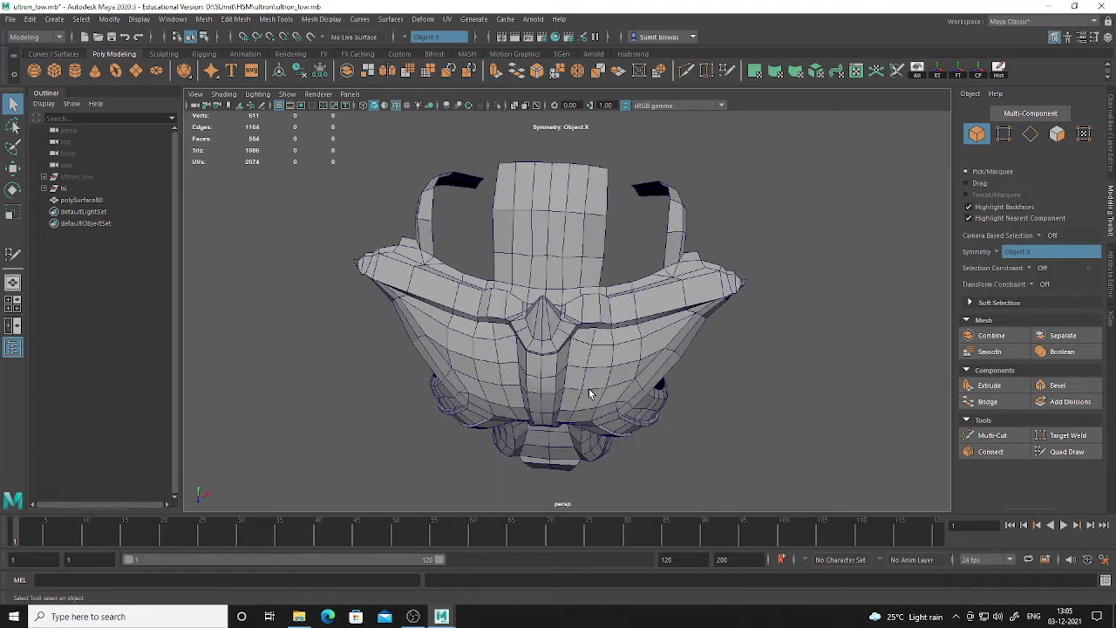
alt+middle_drag(588, 388, 588, 280)
alt+drag(589, 279, 601, 270)
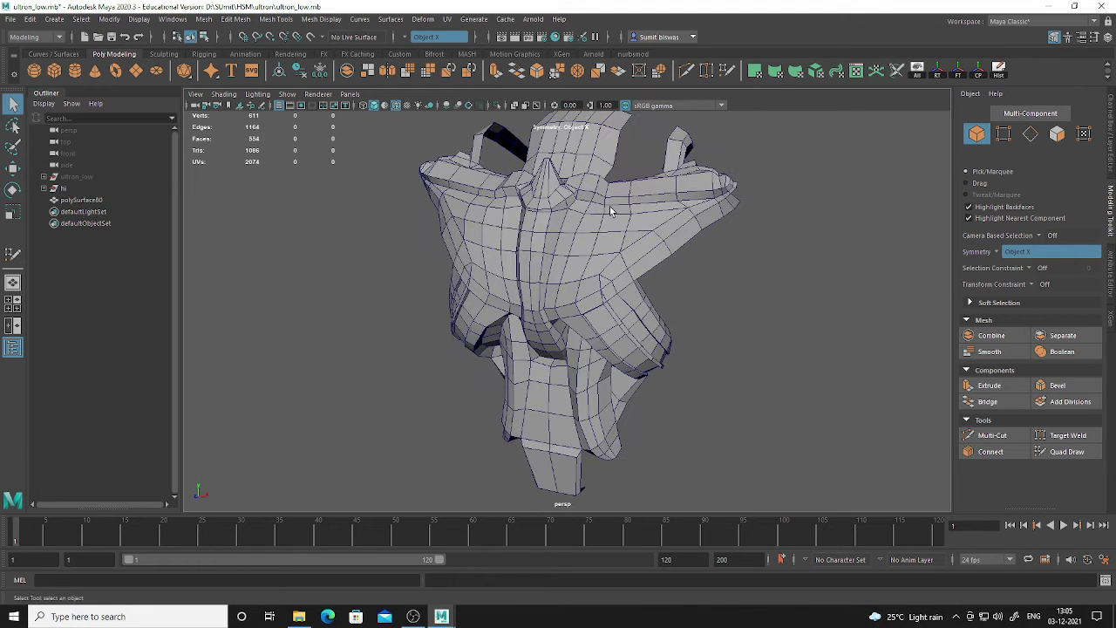
click(632, 250)
alt+drag(667, 271, 608, 312)
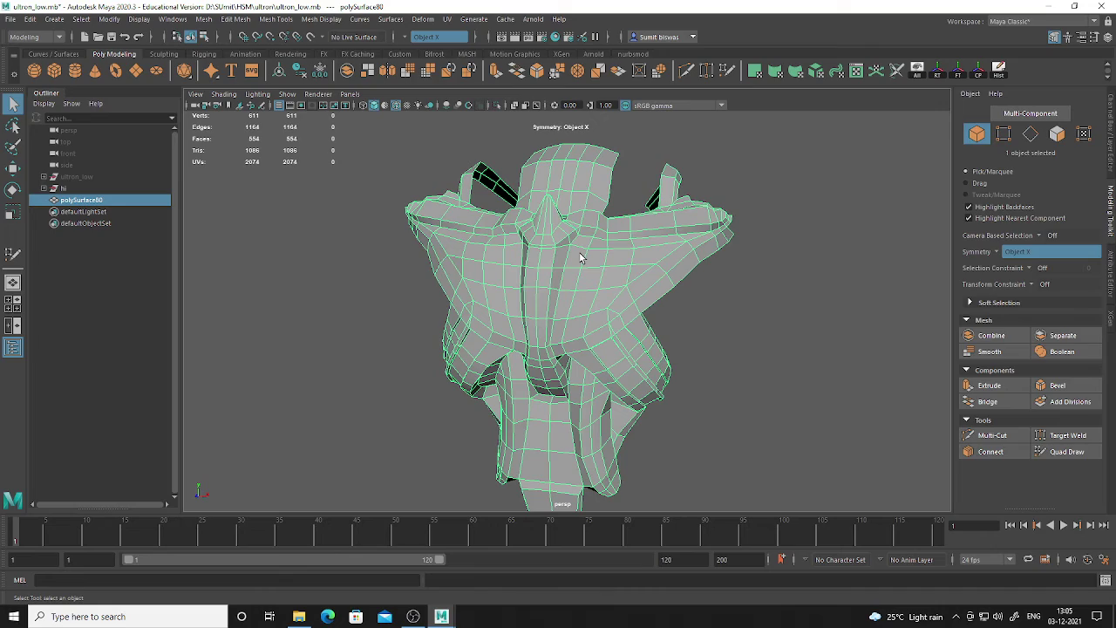
alt+drag(580, 257, 700, 381)
click(727, 386)
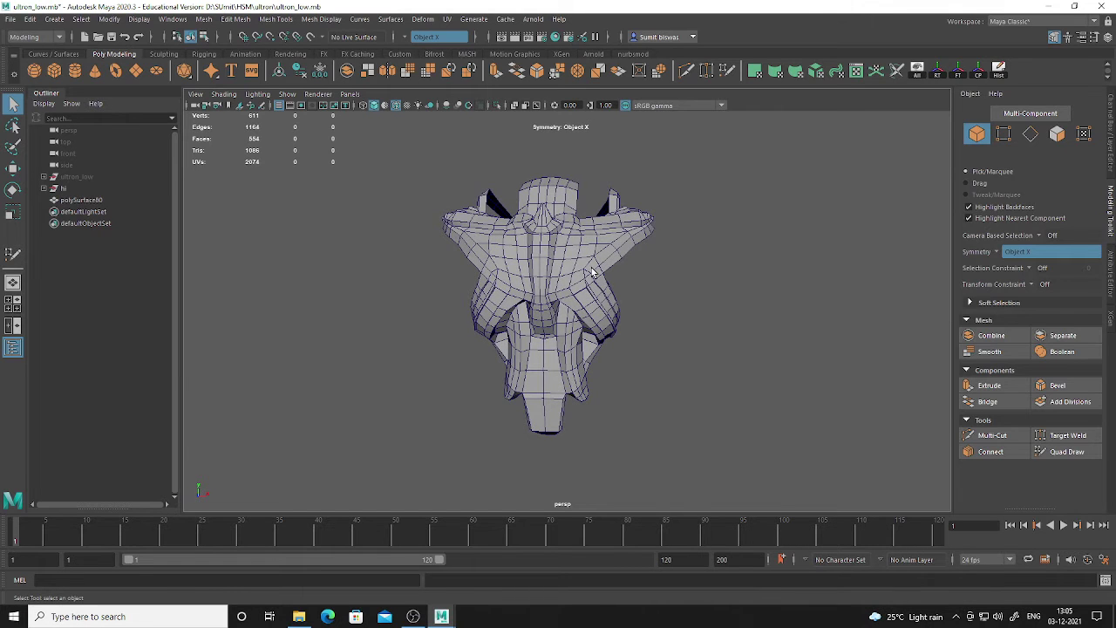
mouse_move(692, 314)
alt+mouse_down()
mouse_move(642, 352)
mouse_move(676, 320)
alt+mouse_up()
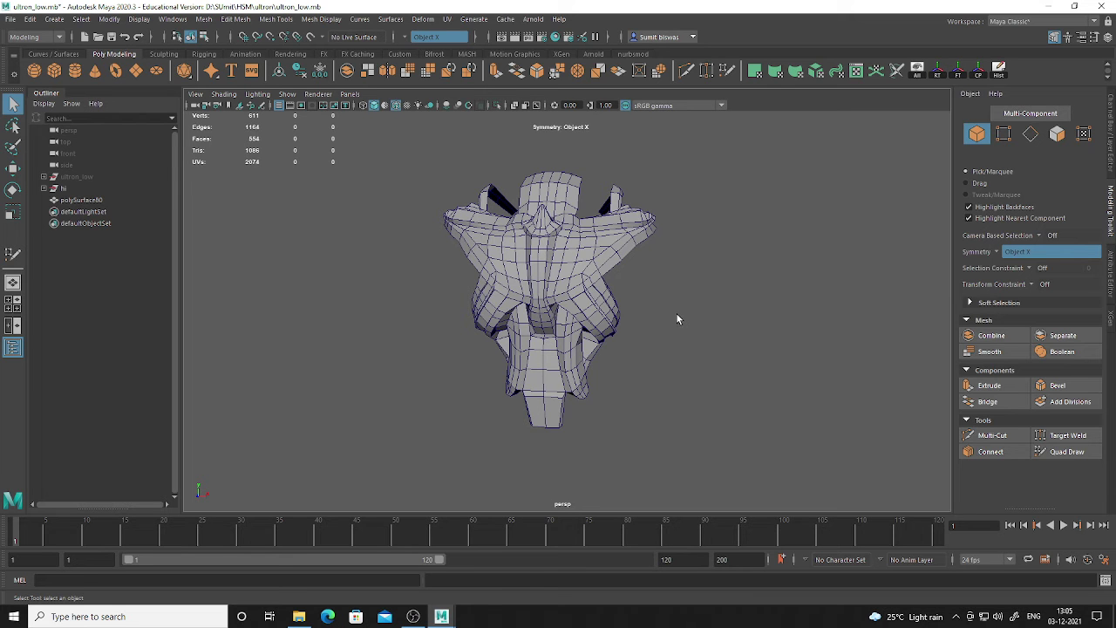
alt+drag(677, 319, 610, 321)
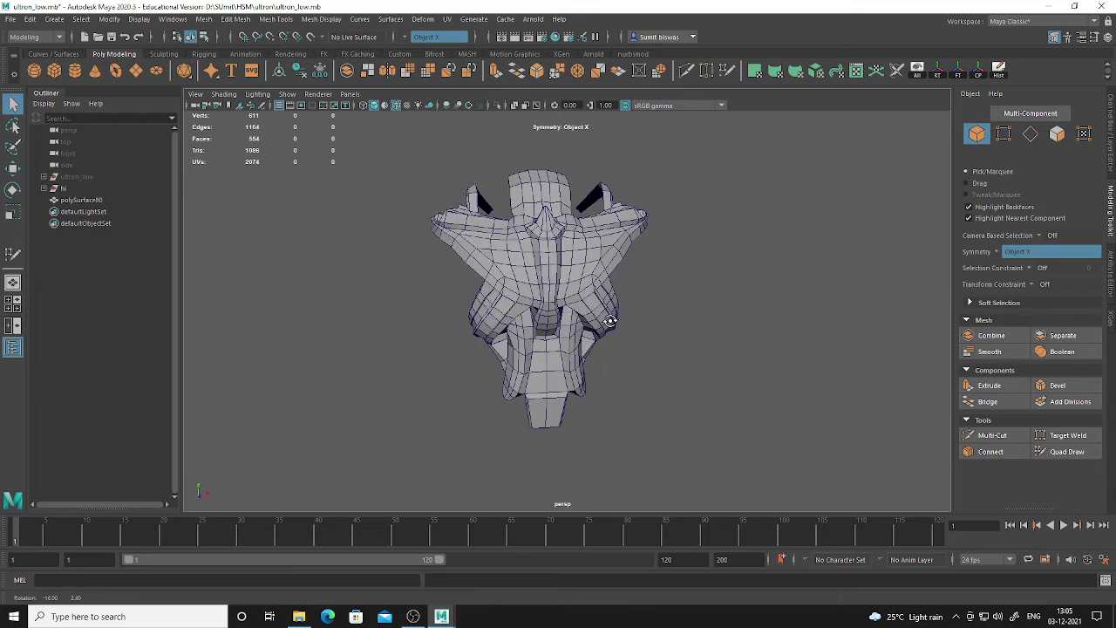
alt+right_drag(610, 322, 630, 361)
alt+middle_drag(597, 290, 605, 329)
alt+drag(608, 326, 581, 336)
alt+drag(533, 269, 620, 252)
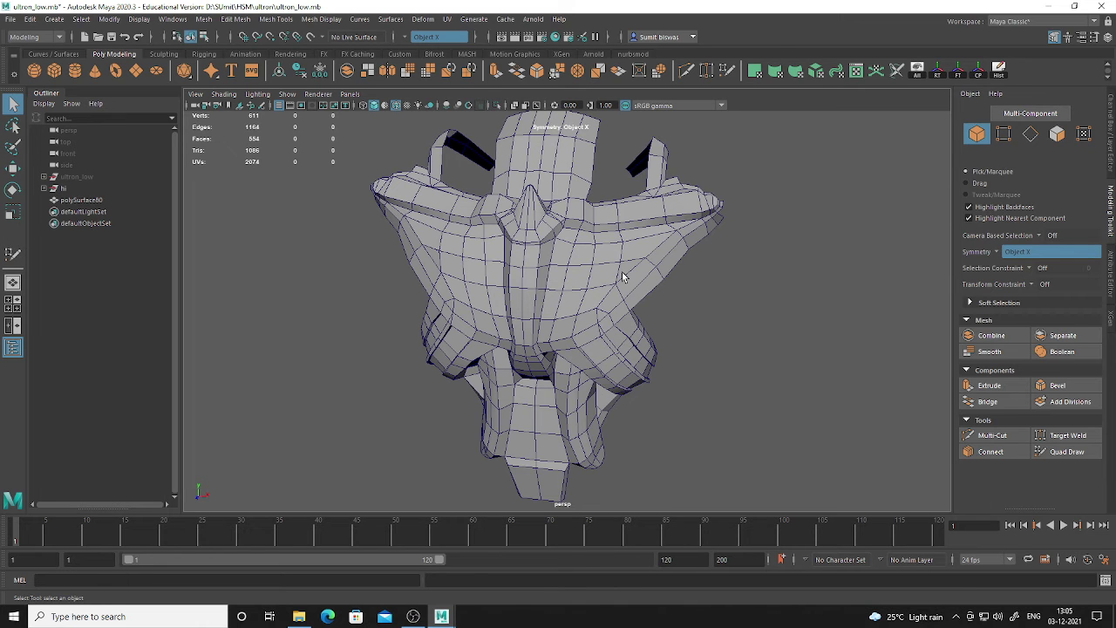
mouse_move(604, 311)
alt+mouse_down()
mouse_move(593, 304)
mouse_move(612, 305)
alt+mouse_up()
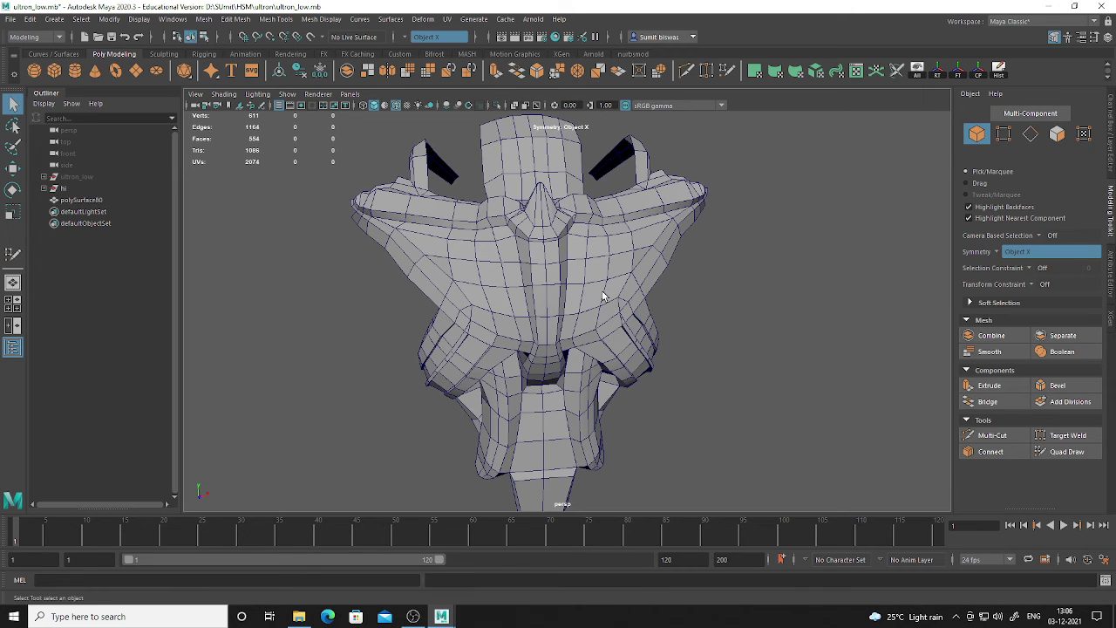
alt+drag(611, 311, 671, 330)
Save the scene and show all hidden objects
key(ctrl+s)
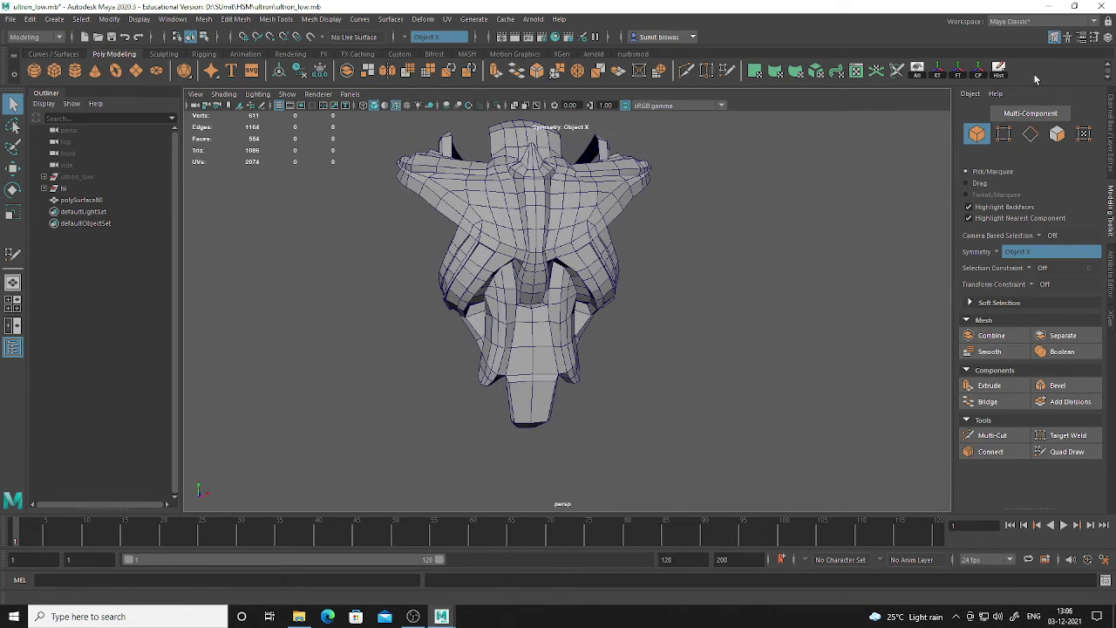
click(920, 73)
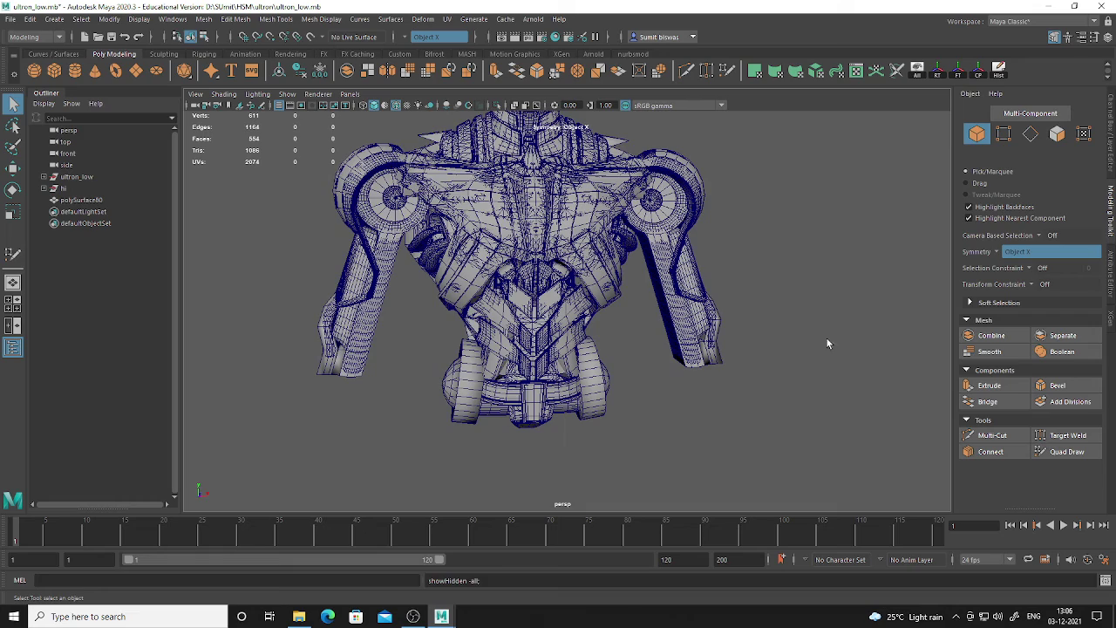
alt+drag(827, 338, 779, 329)
Hide the ultron_low group containing the existing low-poly parts
click(570, 212)
alt+drag(600, 220, 611, 249)
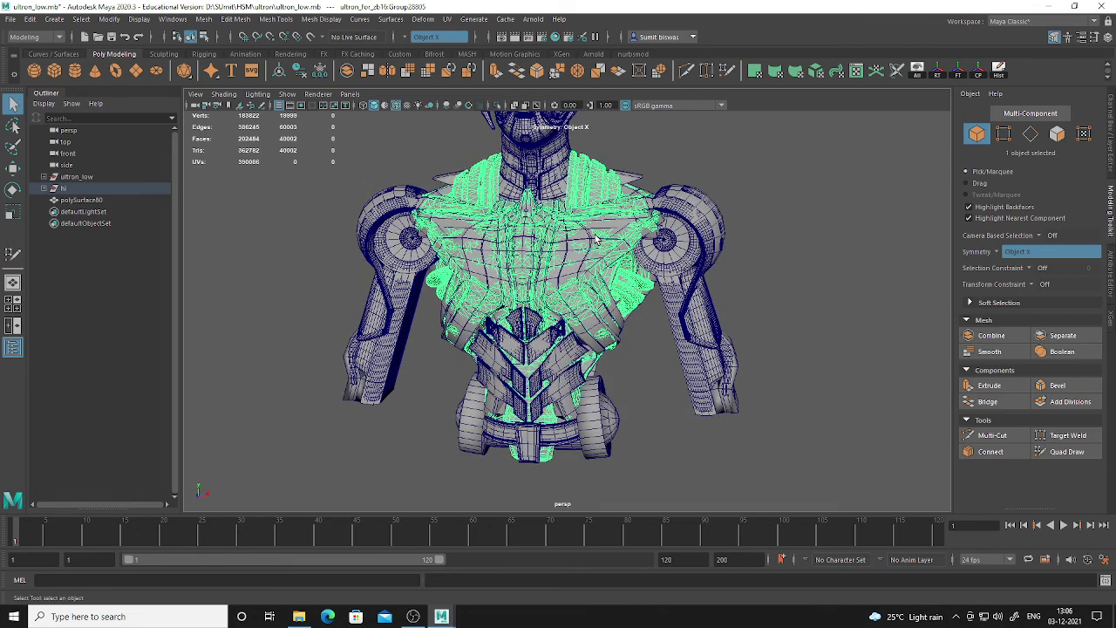
ctrl+click(597, 240)
click(77, 177)
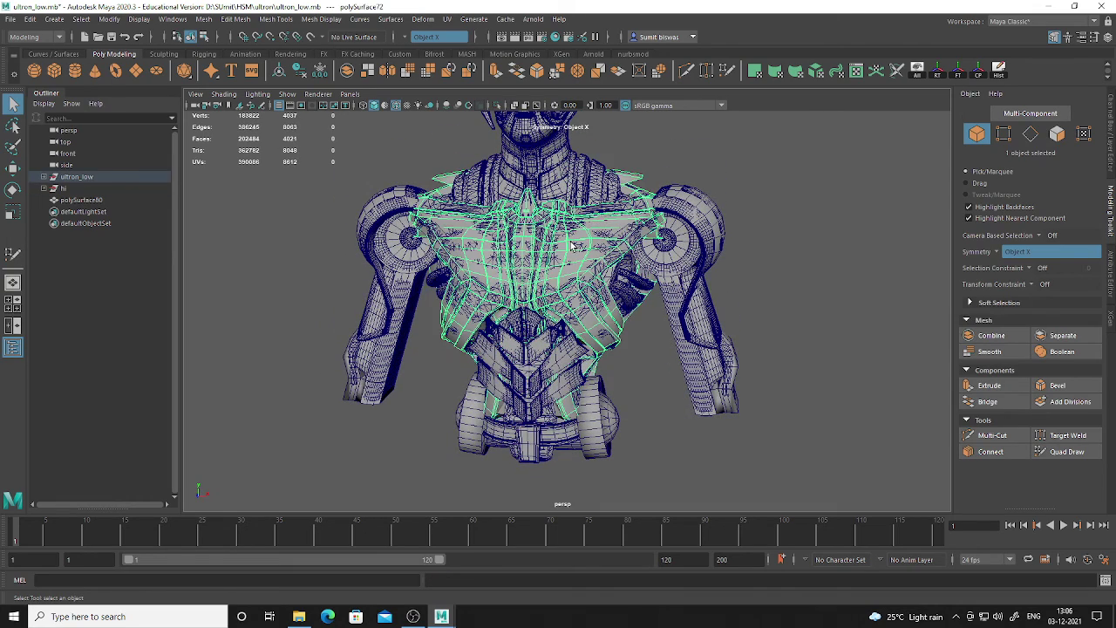
click(78, 177)
key(ctrl+h)
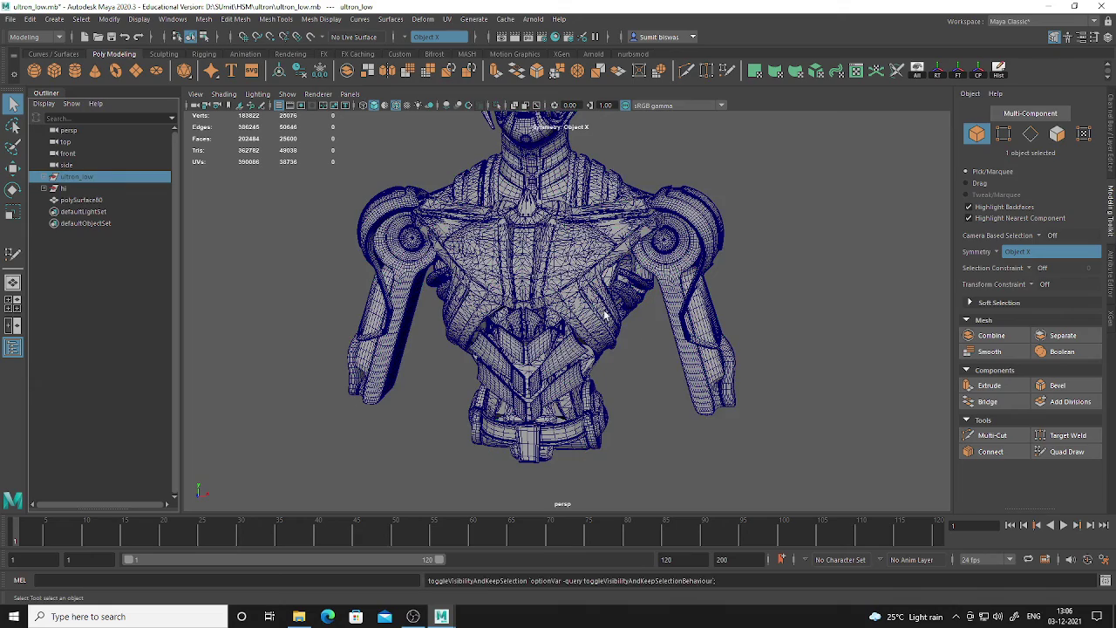
Select the high-poly torso together with the new retopology mesh and hide all unselected objects
click(574, 290)
alt+drag(575, 290, 589, 281)
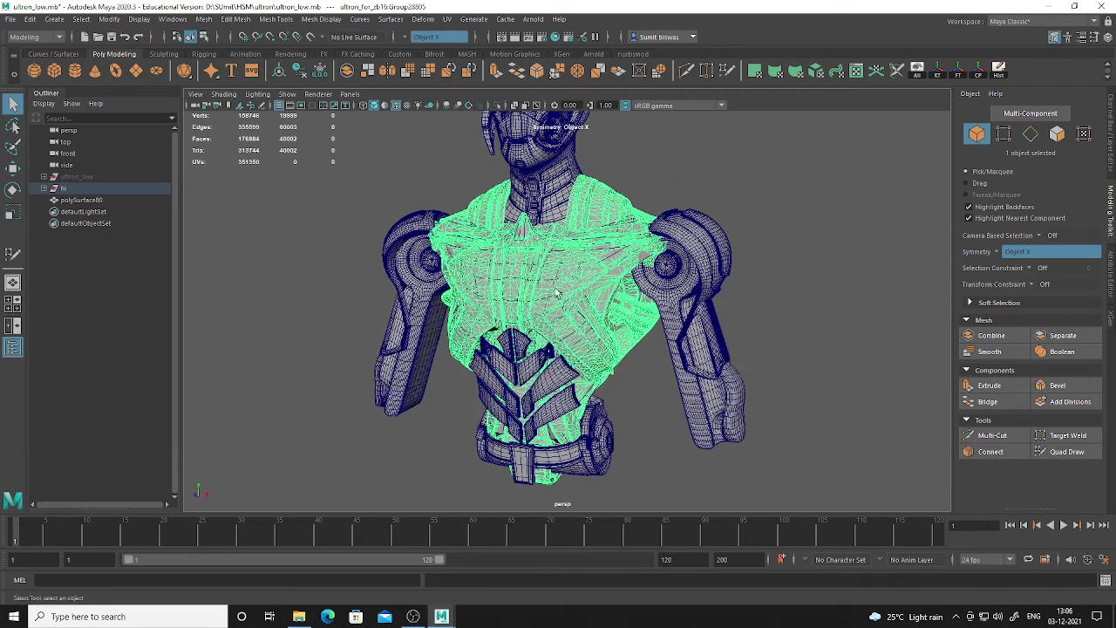
shift+click(613, 258)
key(alt+h)
click(709, 246)
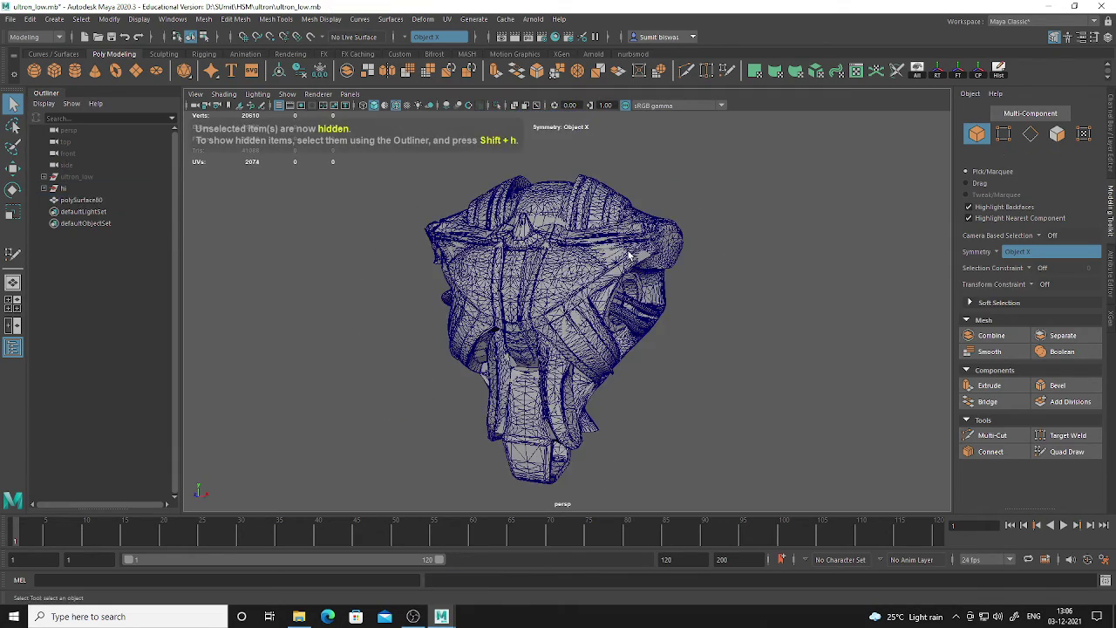
click(602, 249)
alt+drag(698, 297, 741, 324)
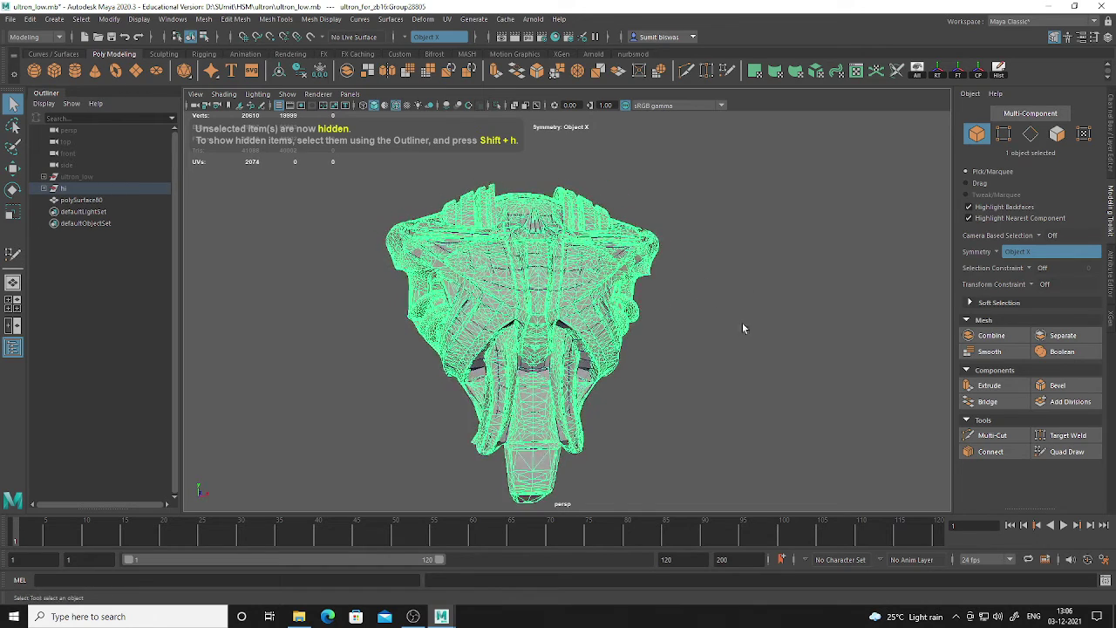
Clear the selection, save the scene and close Maya
click(739, 334)
key(ctrl+s)
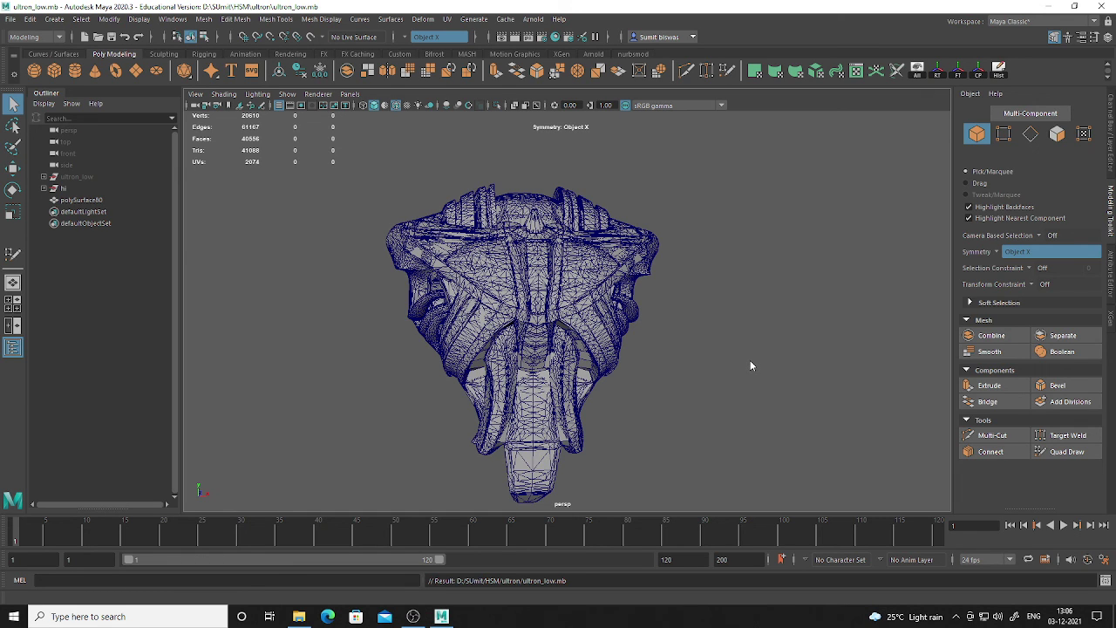
key(alt+F4)
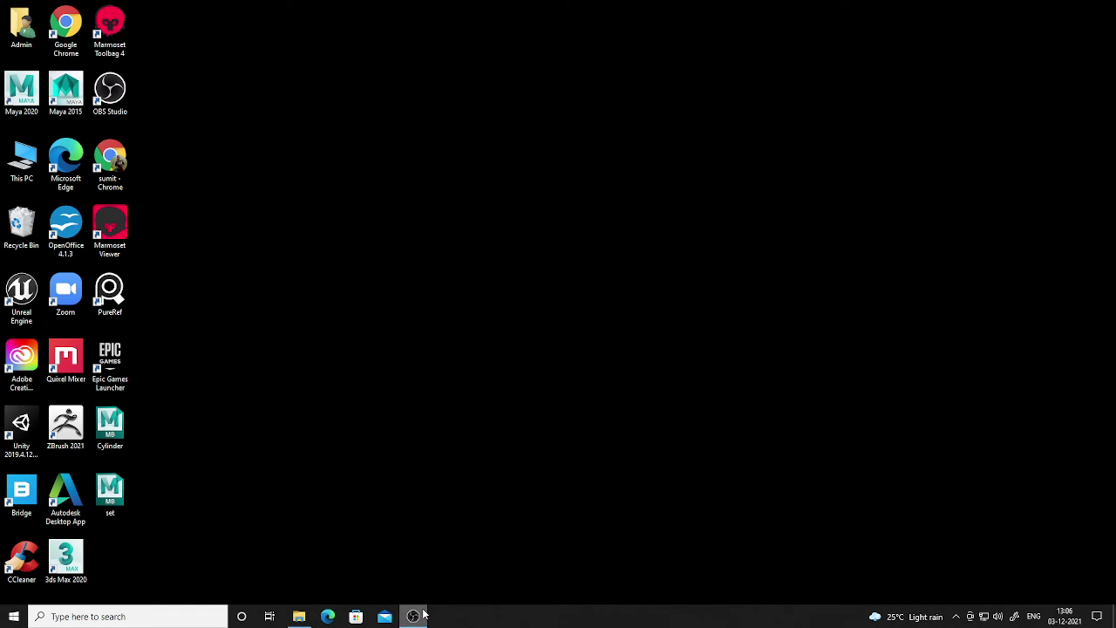